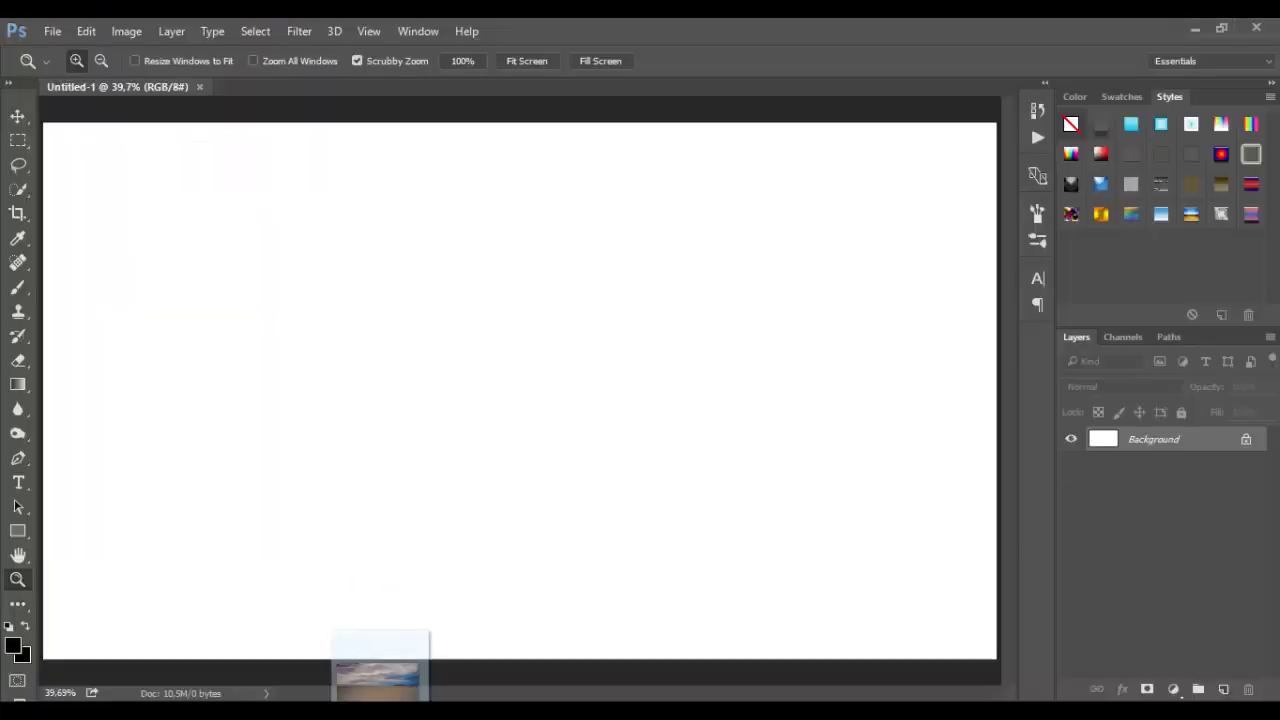
Place the cracked-desert photo, scale it proportionally to 67%, and nudge it slightly up
{"action": "left_click_drag", "start_coordinate": [380, 665], "coordinate": [490, 510]}
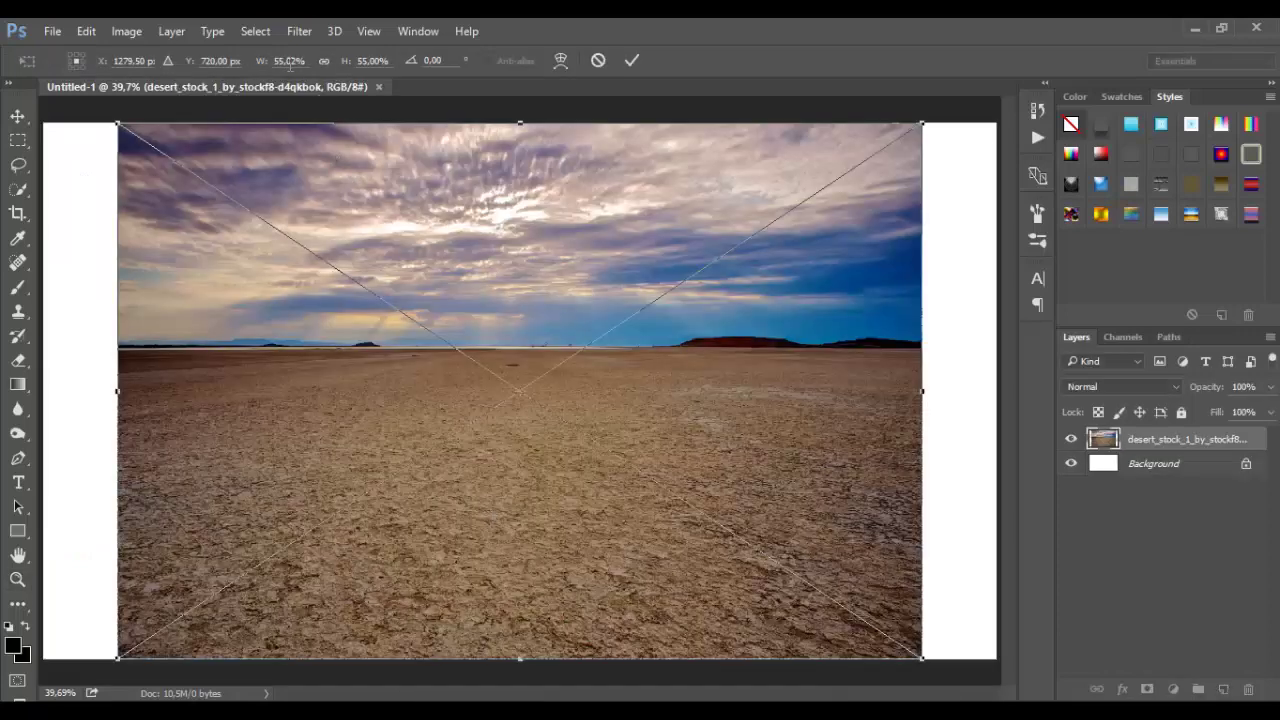
{"action": "left_click", "coordinate": [323, 60]}
{"action": "left_click_drag", "start_coordinate": [265, 65], "coordinate": [277, 65]}
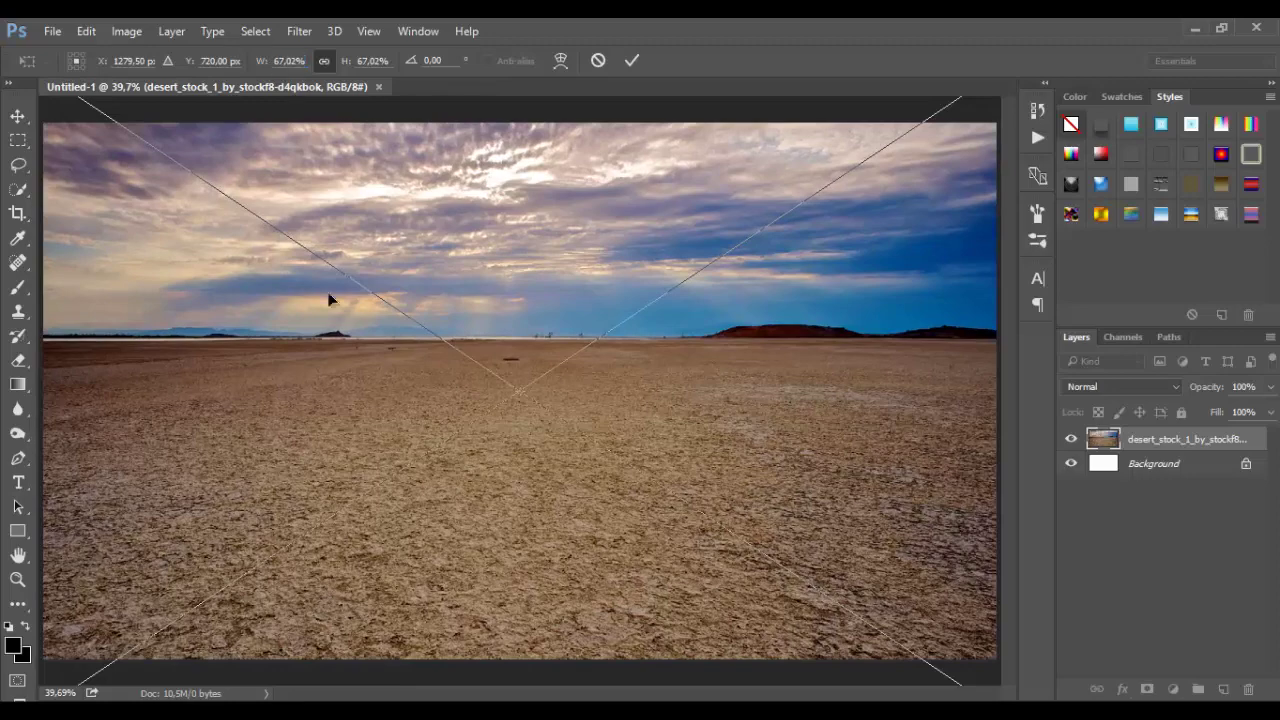
{"action": "left_click_drag", "start_coordinate": [318, 340], "coordinate": [319, 323]}
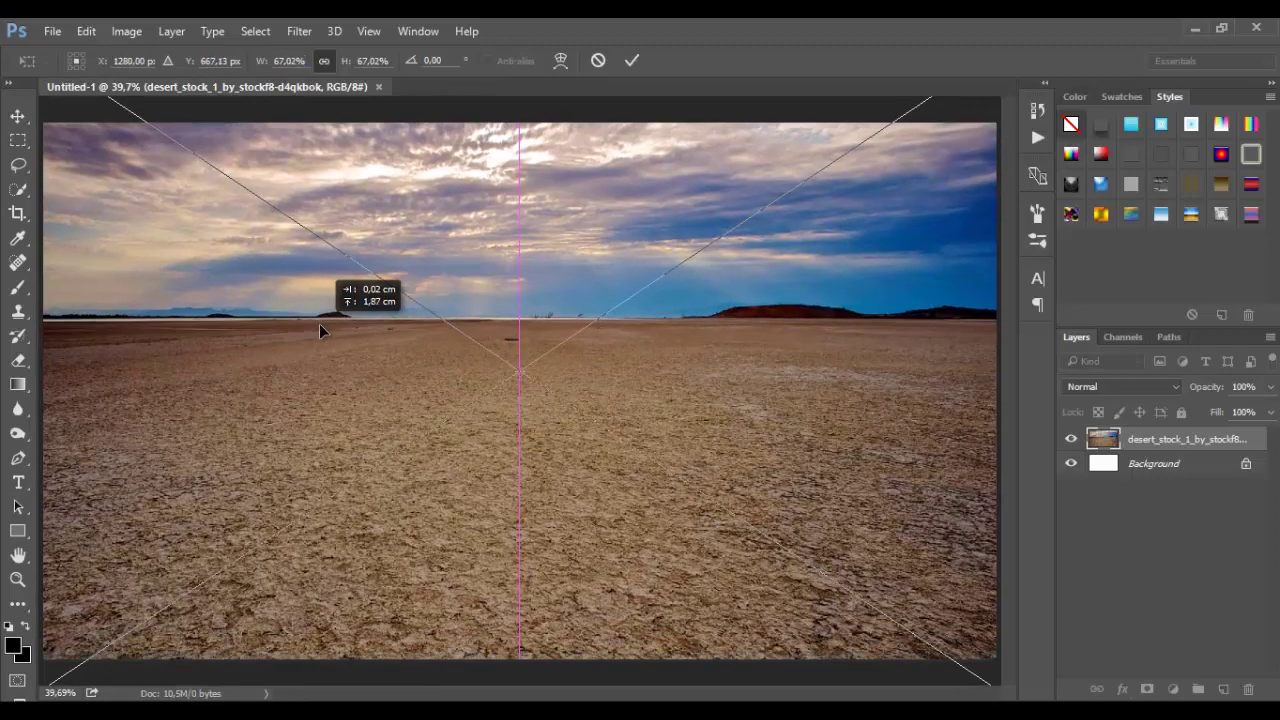
{"action": "left_click", "coordinate": [629, 61]}
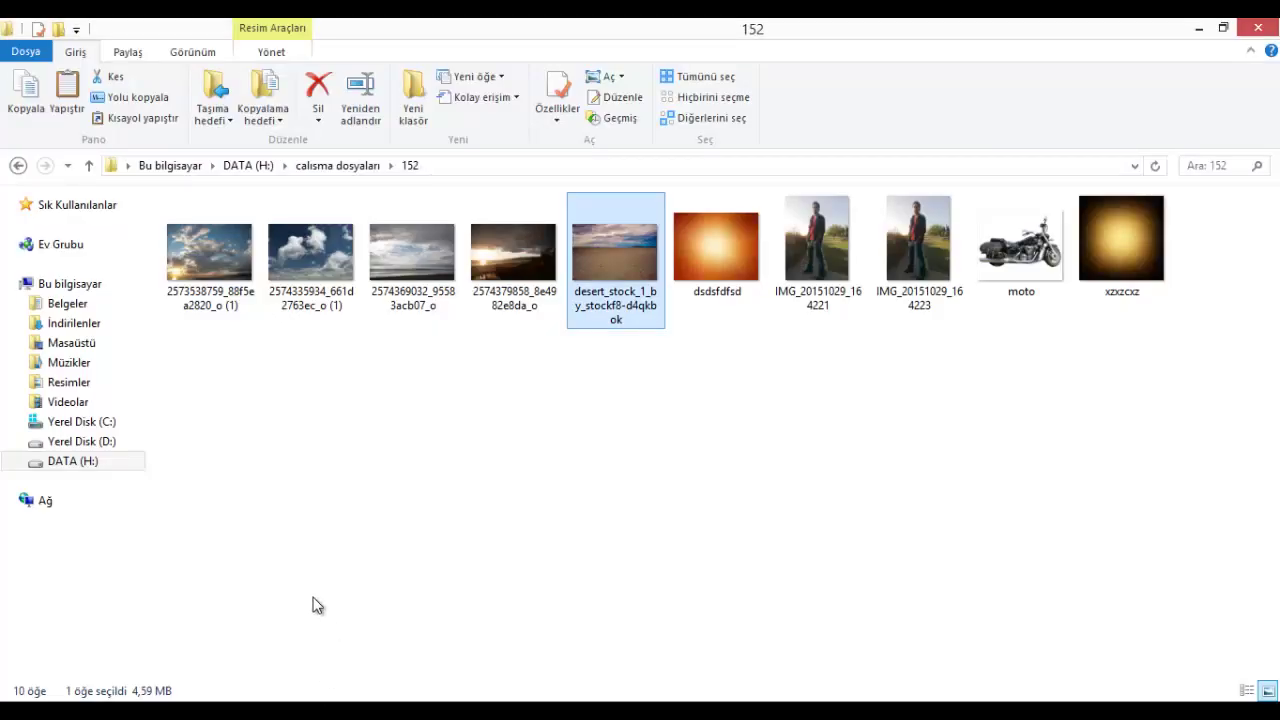
Place the moto photo at 172%, moved up and right onto the desert ground
{"action": "mouse_move", "coordinate": [1020, 240]}
{"action": "left_mouse_down"}
{"action": "mouse_move", "coordinate": [533, 455]}
{"action": "mouse_move", "coordinate": [490, 451]}
{"action": "left_mouse_up"}
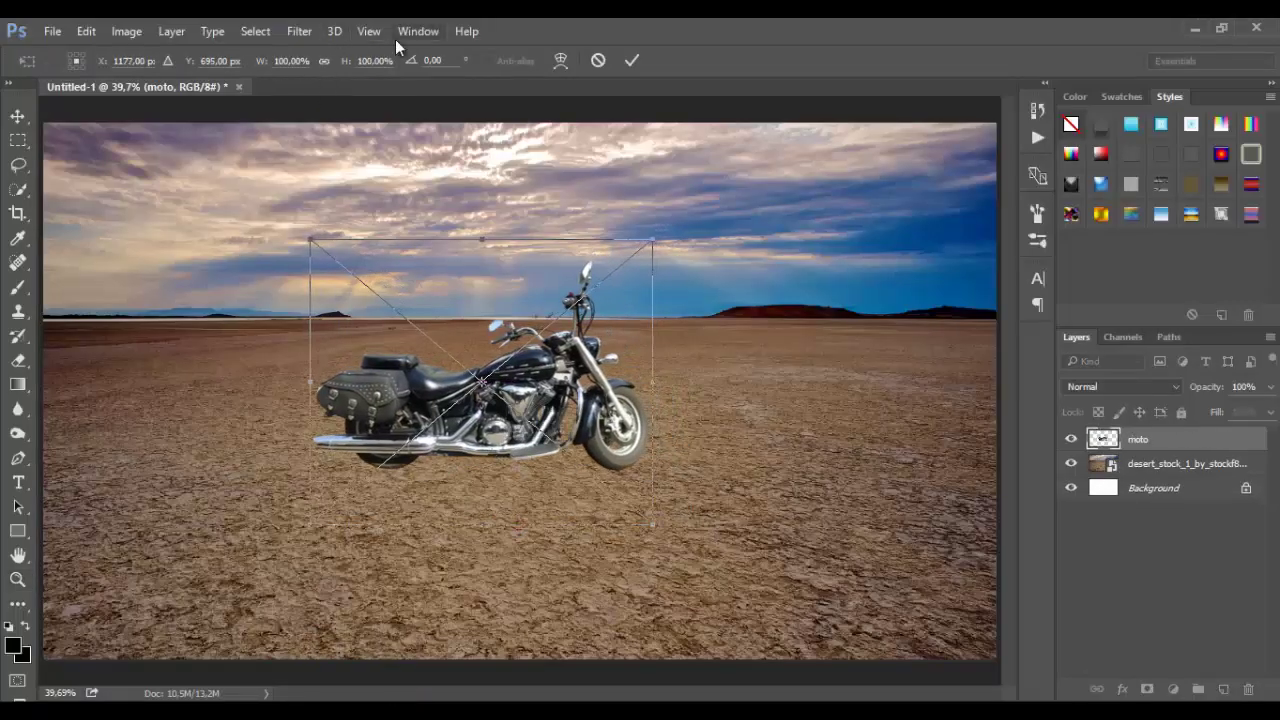
{"action": "left_click_drag", "start_coordinate": [277, 66], "coordinate": [333, 68]}
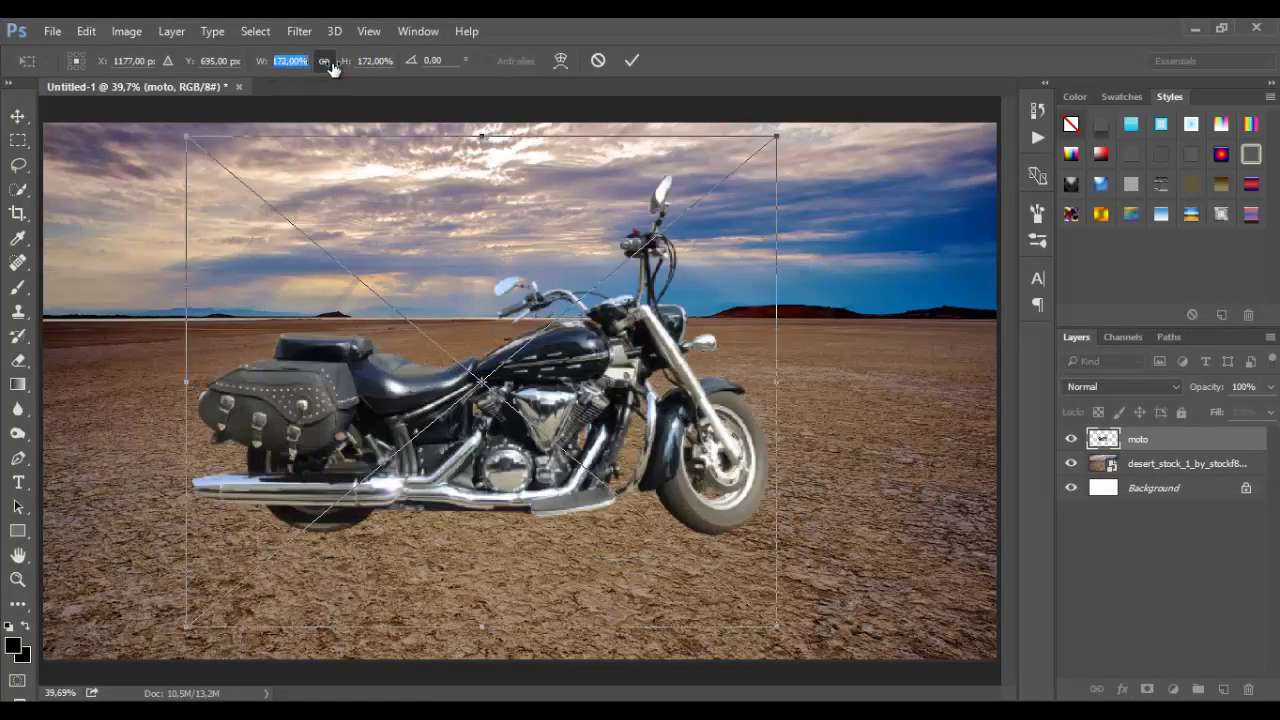
{"action": "left_click_drag", "start_coordinate": [490, 355], "coordinate": [502, 327]}
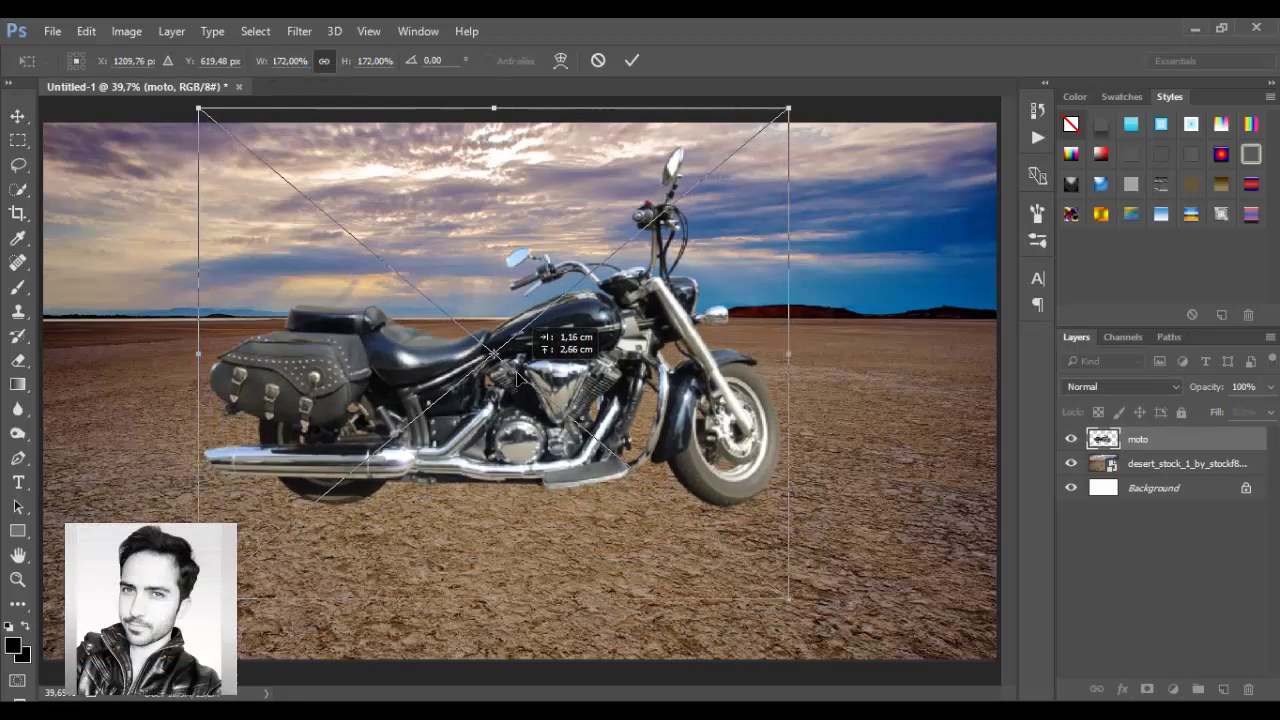
{"action": "left_click", "coordinate": [631, 64]}
{"action": "key", "text": "z"}
{"action": "left_click", "coordinate": [1180, 463]}
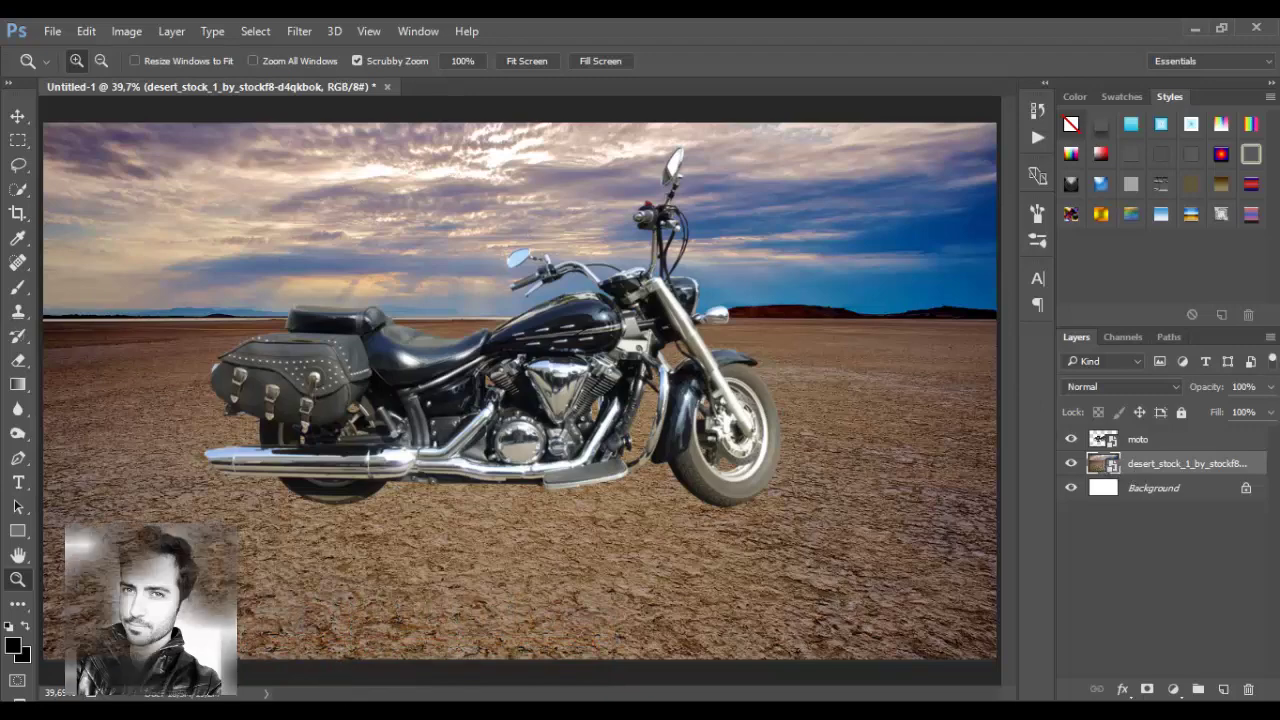
{"action": "left_click", "coordinate": [349, 684]}
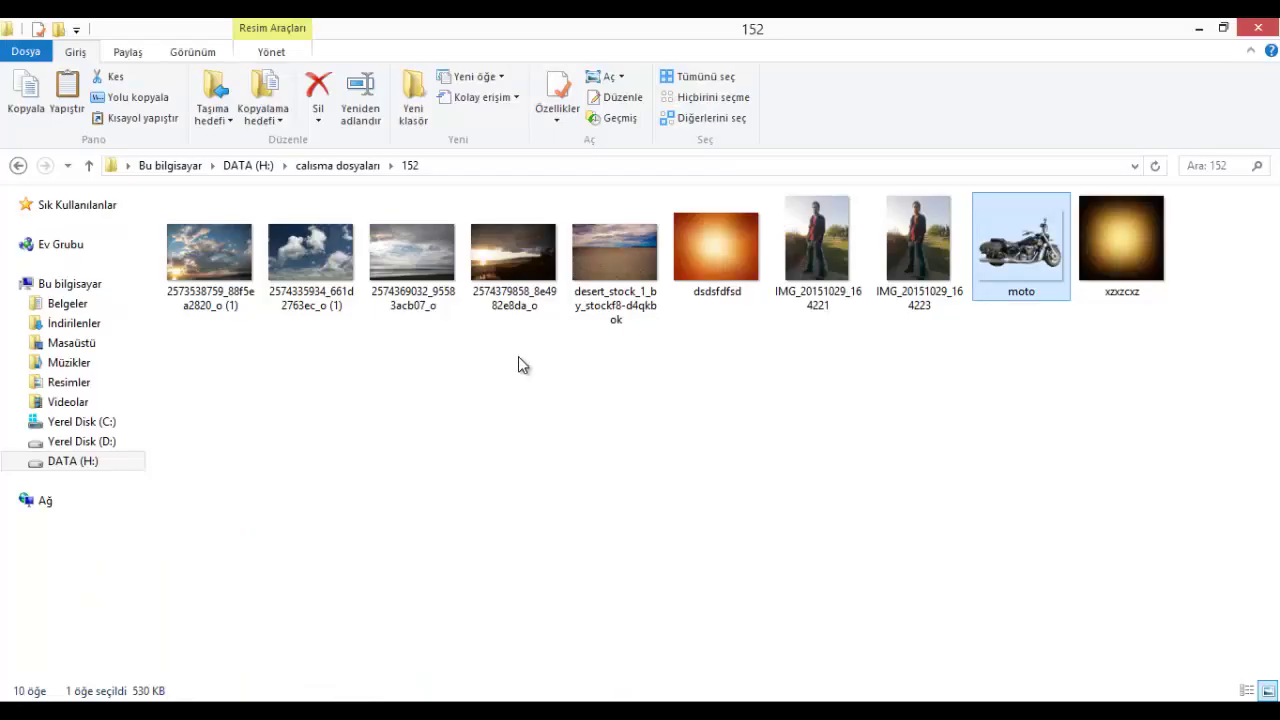
Place the sunset beach photo, shifted up-left and stretched to the right canvas edge
{"action": "left_click_drag", "start_coordinate": [614, 252], "coordinate": [420, 302]}
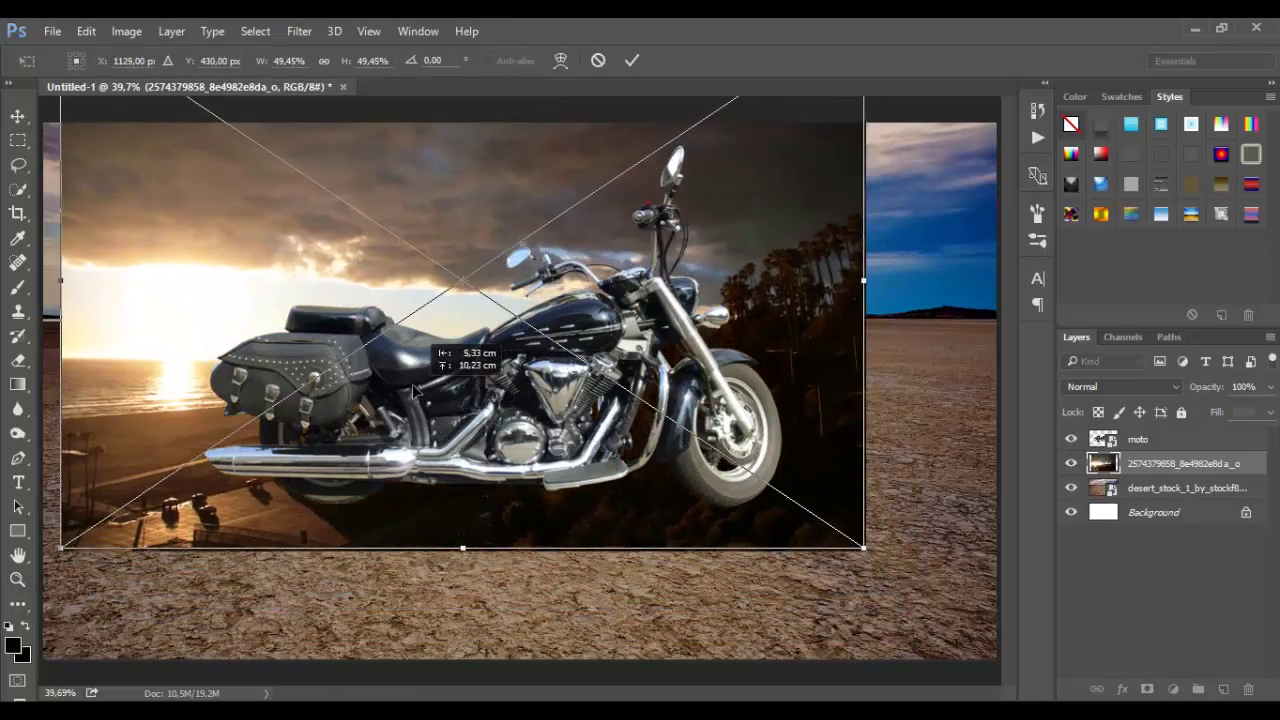
{"action": "left_click_drag", "start_coordinate": [415, 390], "coordinate": [397, 350]}
{"action": "left_click_drag", "start_coordinate": [852, 508], "coordinate": [1000, 498]}
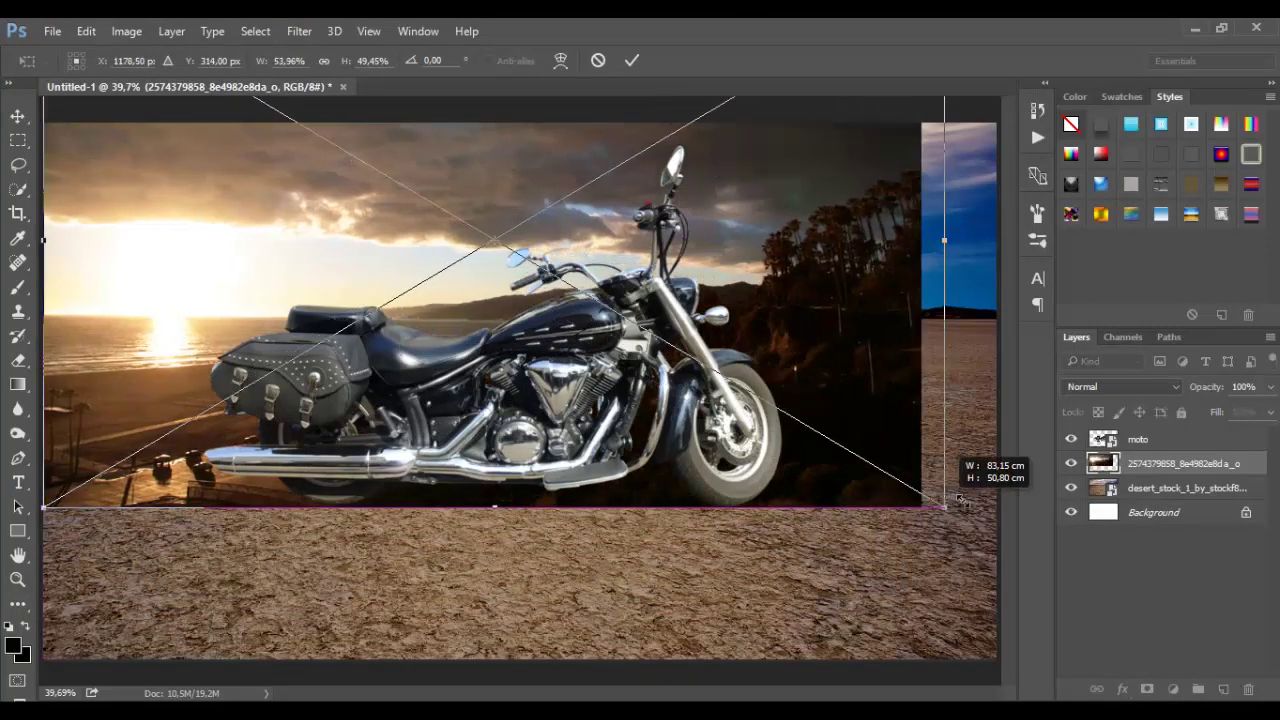
{"action": "left_click", "coordinate": [636, 60]}
{"action": "key", "text": "z"}
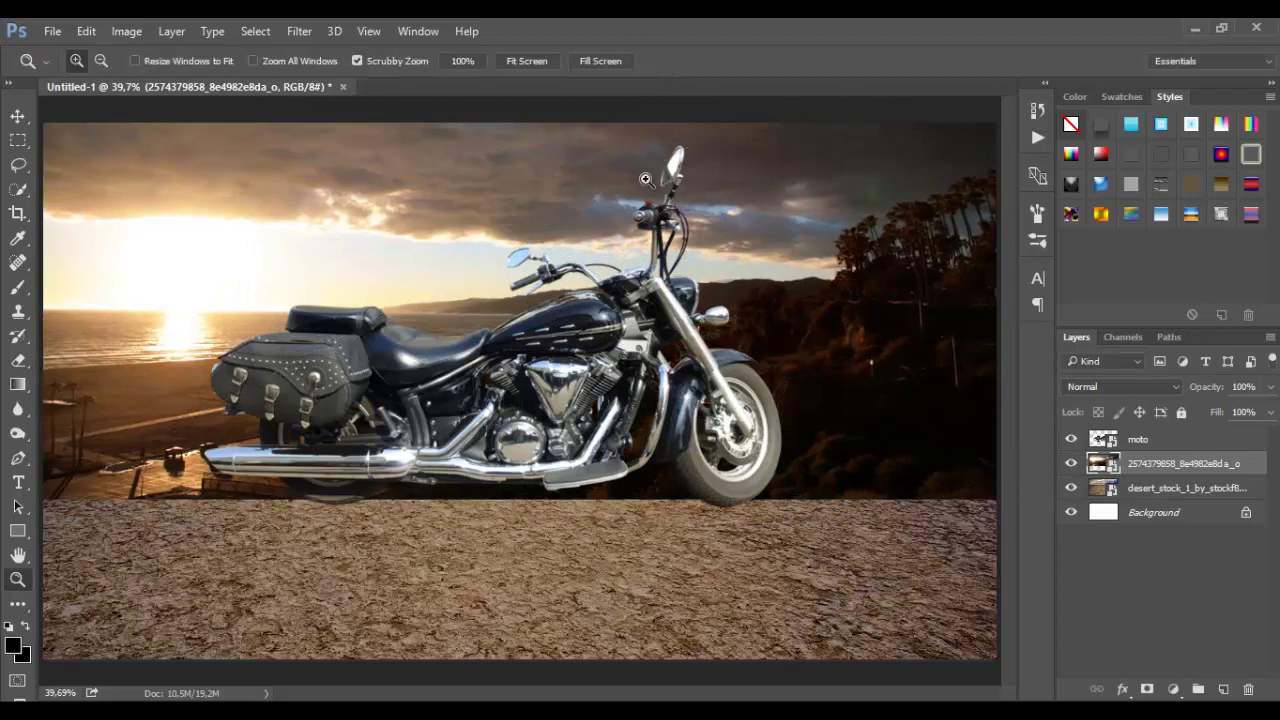
Mask the sunset layer and paint out the horizon seam and right-side trees with a soft brush
{"action": "left_click", "coordinate": [1147, 689]}
{"action": "left_click", "coordinate": [19, 291]}
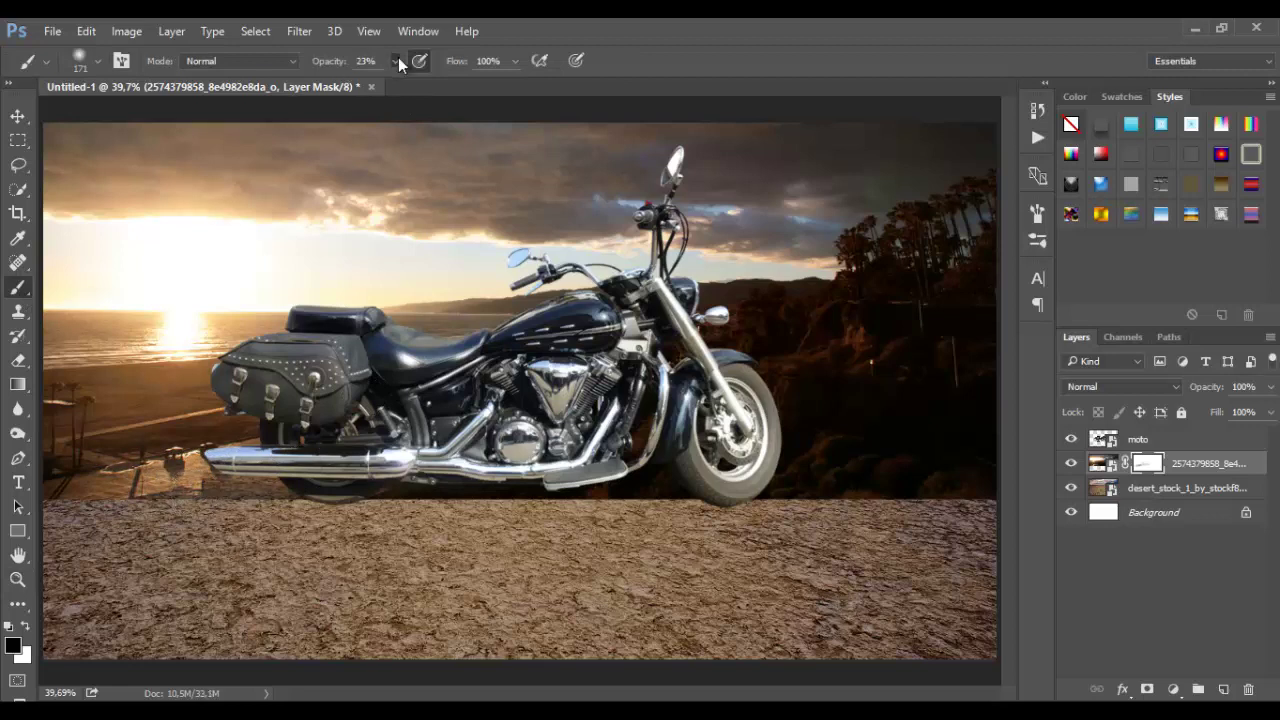
{"action": "mouse_move", "coordinate": [170, 470]}
{"action": "left_mouse_down"}
{"action": "mouse_move", "coordinate": [828, 494]}
{"action": "mouse_move", "coordinate": [980, 429]}
{"action": "mouse_move", "coordinate": [151, 417]}
{"action": "mouse_move", "coordinate": [30, 370]}
{"action": "mouse_move", "coordinate": [26, 348]}
{"action": "mouse_move", "coordinate": [492, 341]}
{"action": "mouse_move", "coordinate": [24, 345]}
{"action": "mouse_move", "coordinate": [469, 341]}
{"action": "mouse_move", "coordinate": [457, 343]}
{"action": "mouse_move", "coordinate": [826, 300]}
{"action": "mouse_move", "coordinate": [771, 357]}
{"action": "mouse_move", "coordinate": [719, 324]}
{"action": "left_mouse_up"}
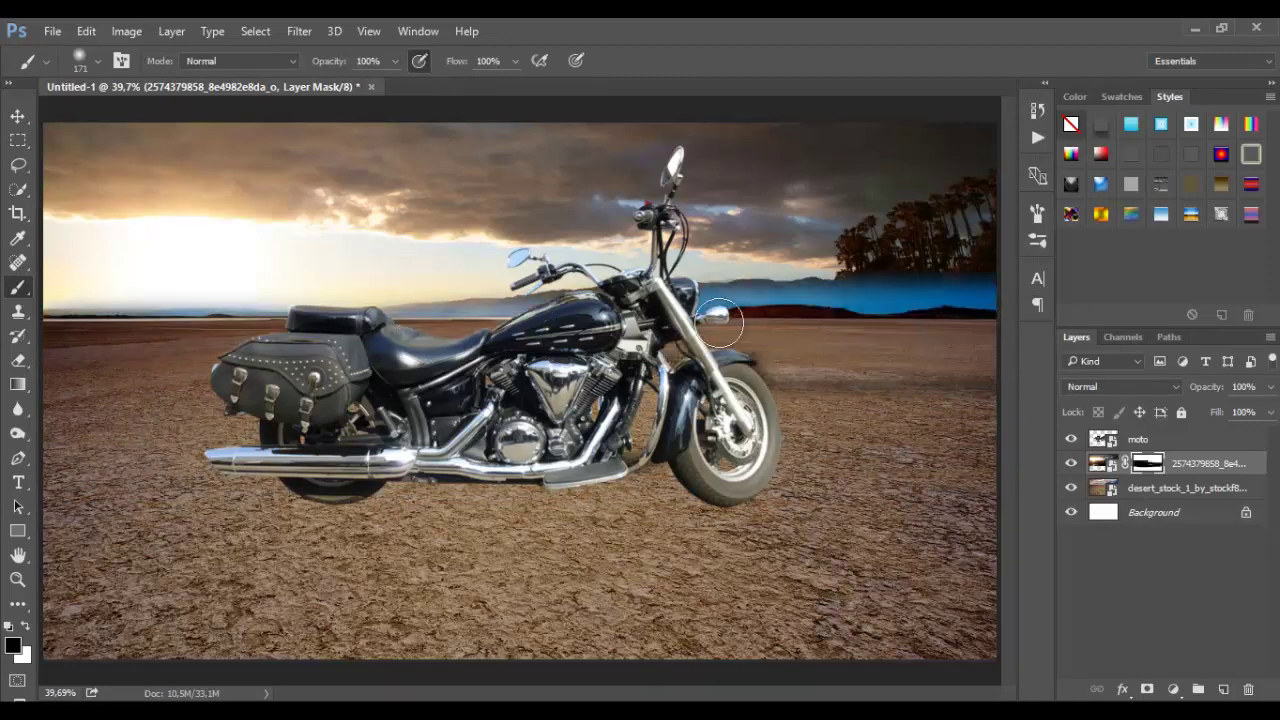
{"action": "mouse_move", "coordinate": [432, 322]}
{"action": "left_mouse_down"}
{"action": "mouse_move", "coordinate": [949, 277]}
{"action": "mouse_move", "coordinate": [980, 200]}
{"action": "mouse_move", "coordinate": [705, 322]}
{"action": "left_mouse_up"}
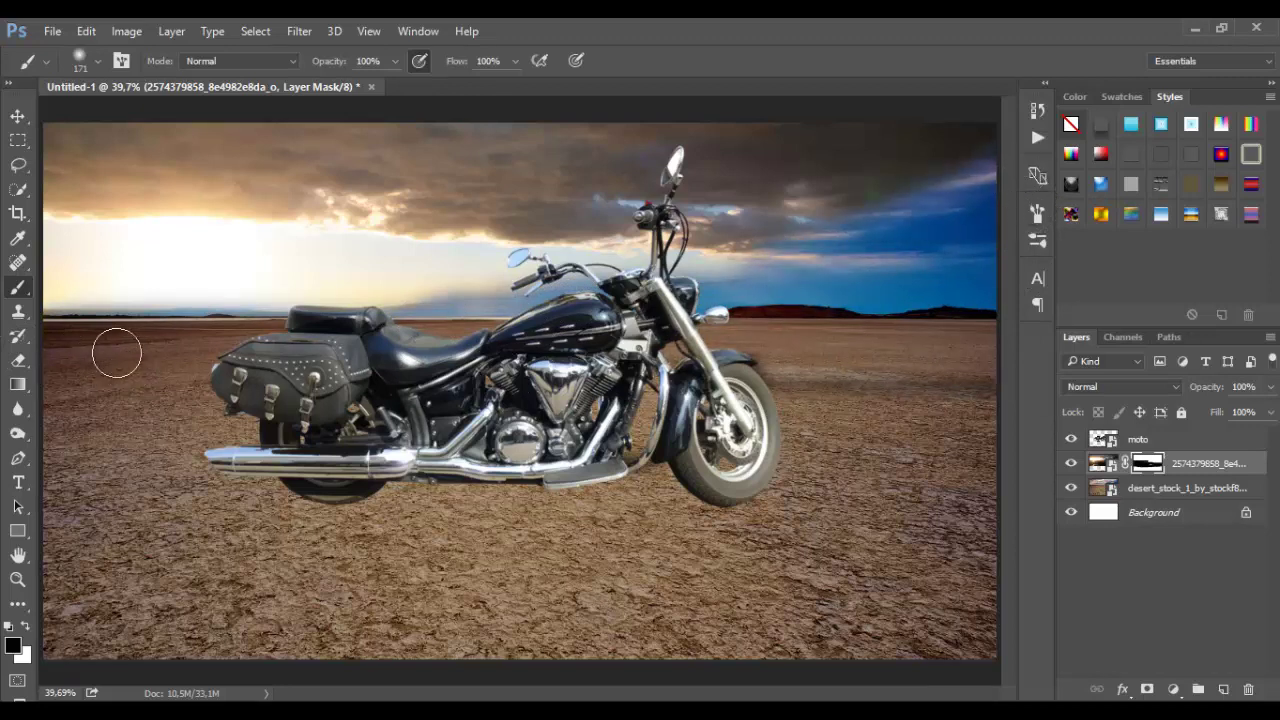
{"action": "left_click", "coordinate": [393, 63]}
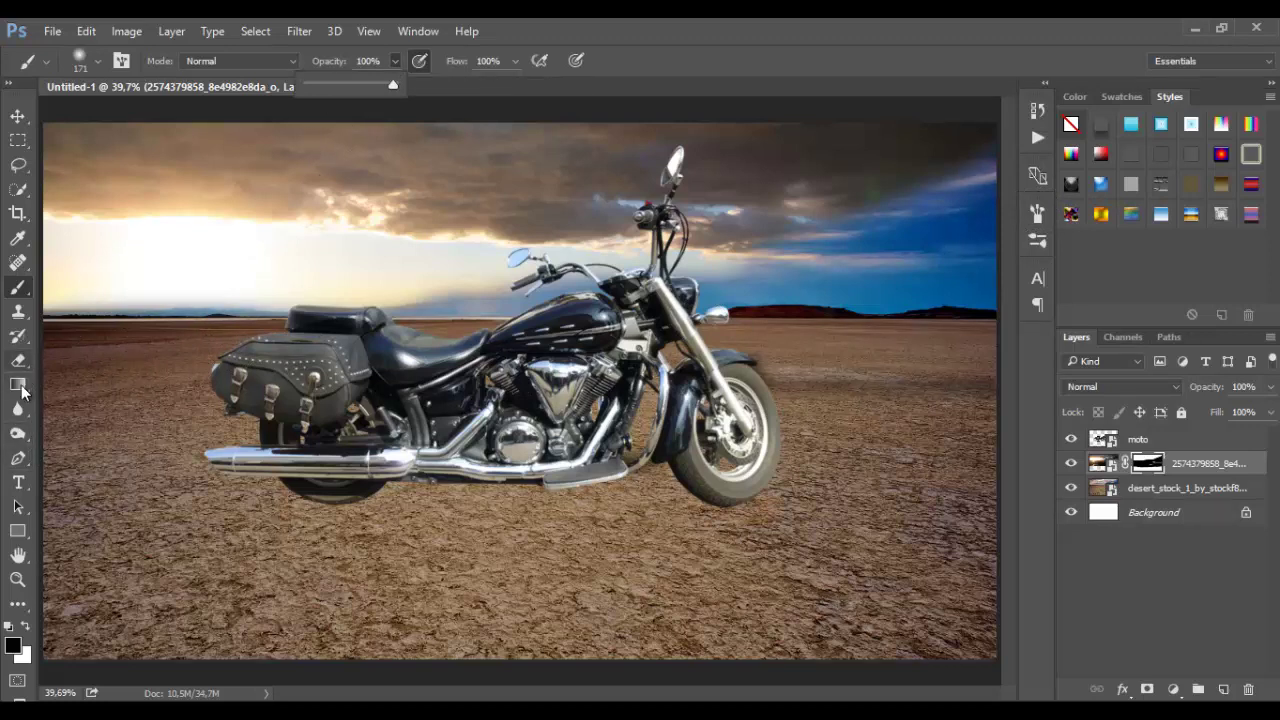
Draw repeated gradient fades on the sunset mask to blend it into the desert horizon
{"action": "left_click", "coordinate": [20, 388]}
{"action": "left_click_drag", "start_coordinate": [573, 355], "coordinate": [577, 423]}
{"action": "left_click_drag", "start_coordinate": [523, 330], "coordinate": [524, 306]}
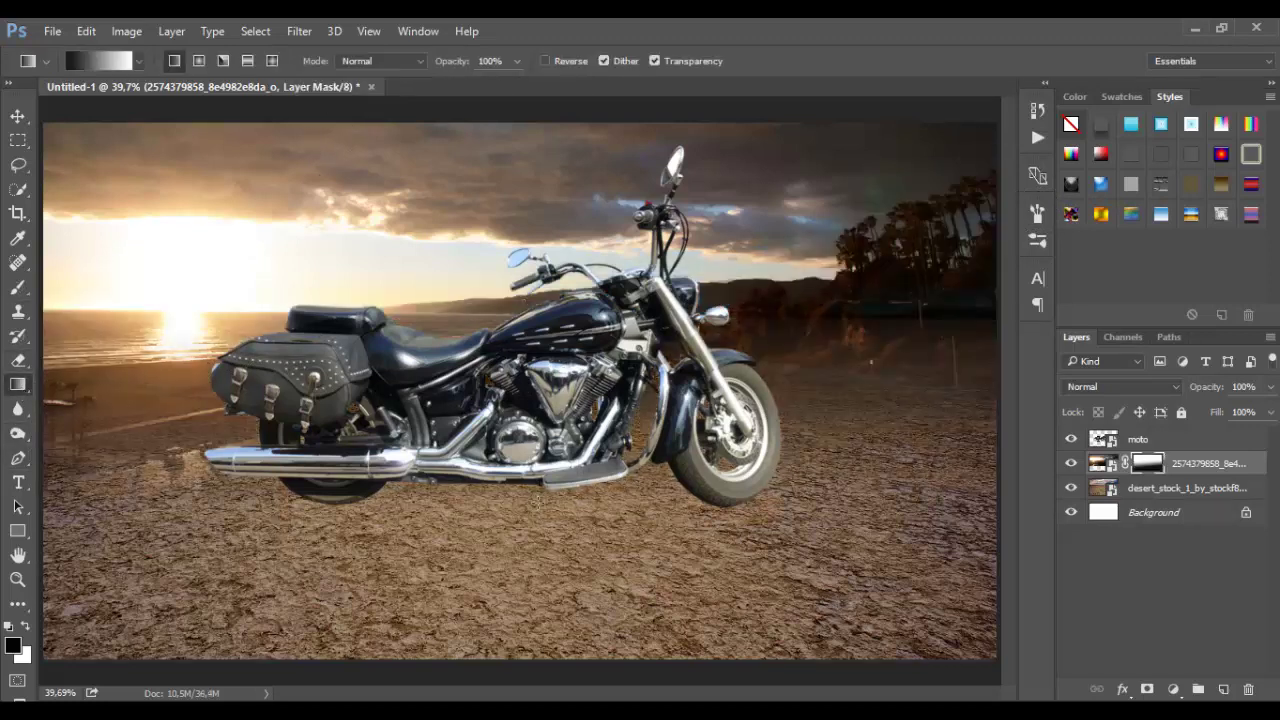
{"action": "left_click_drag", "start_coordinate": [520, 212], "coordinate": [520, 197]}
{"action": "left_click_drag", "start_coordinate": [556, 365], "coordinate": [545, 228]}
{"action": "left_click_drag", "start_coordinate": [952, 334], "coordinate": [952, 389]}
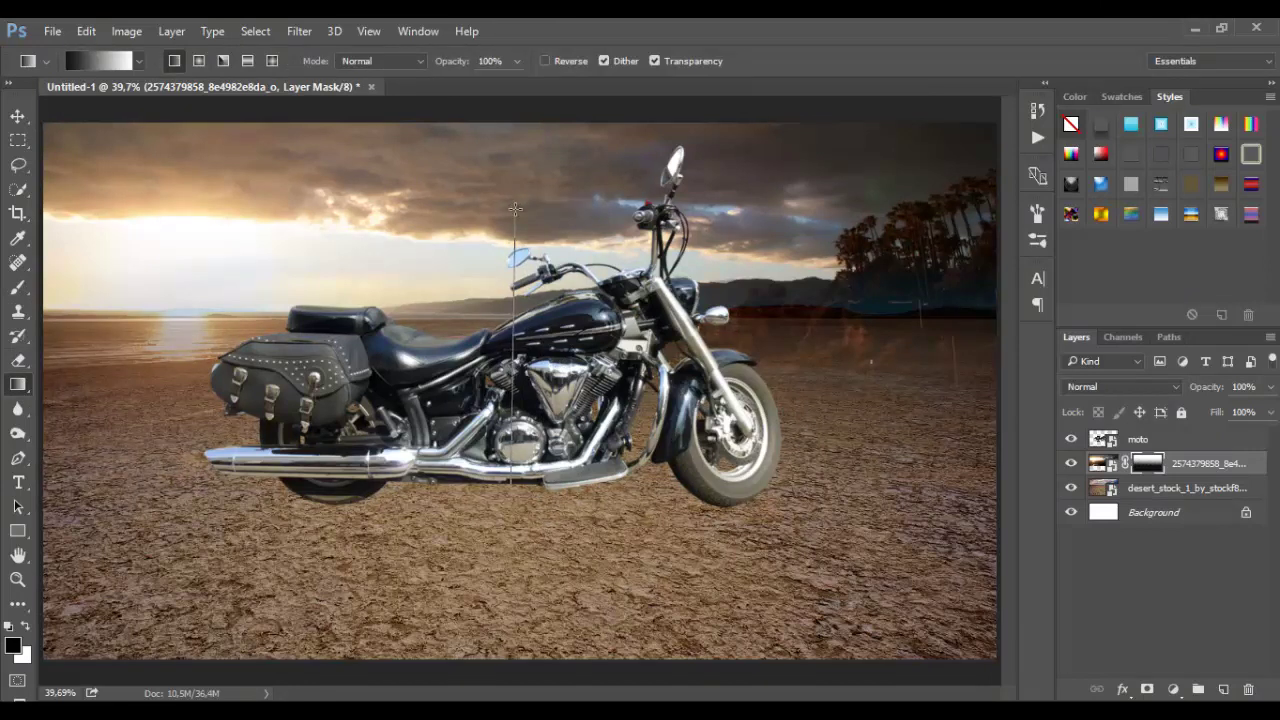
{"action": "left_click_drag", "start_coordinate": [529, 202], "coordinate": [529, 200]}
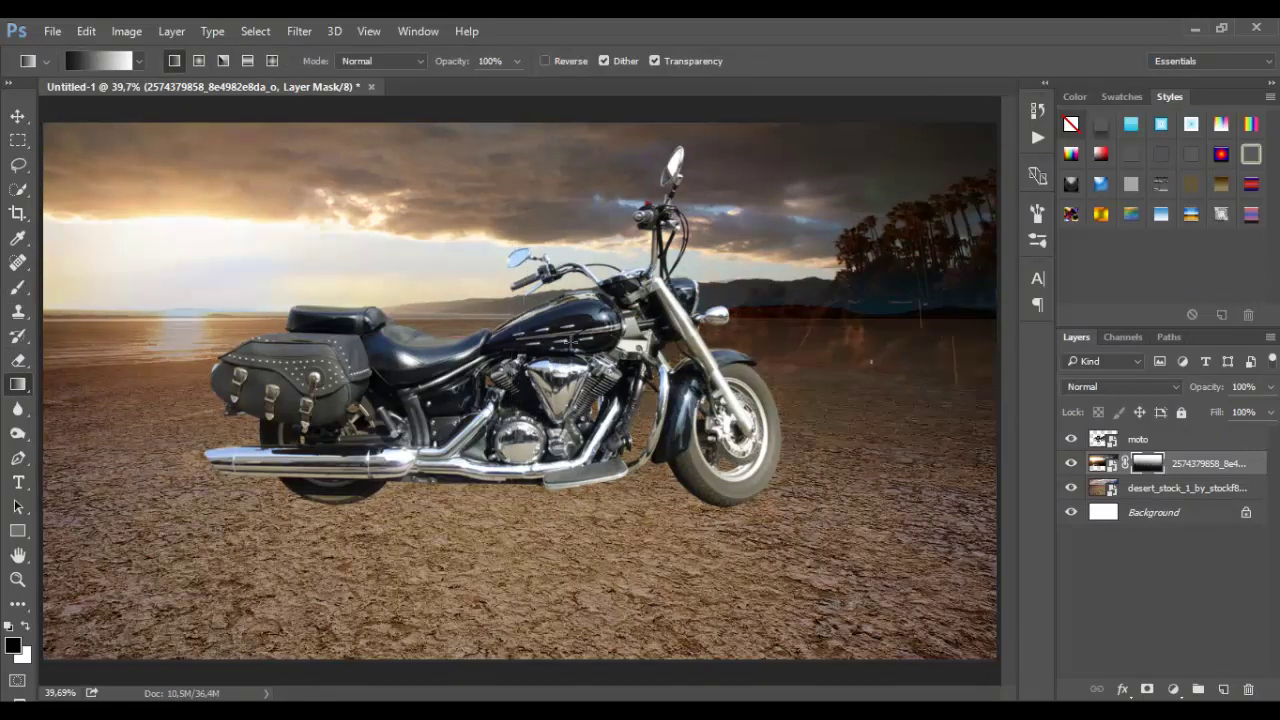
{"action": "left_click_drag", "start_coordinate": [912, 486], "coordinate": [931, 298]}
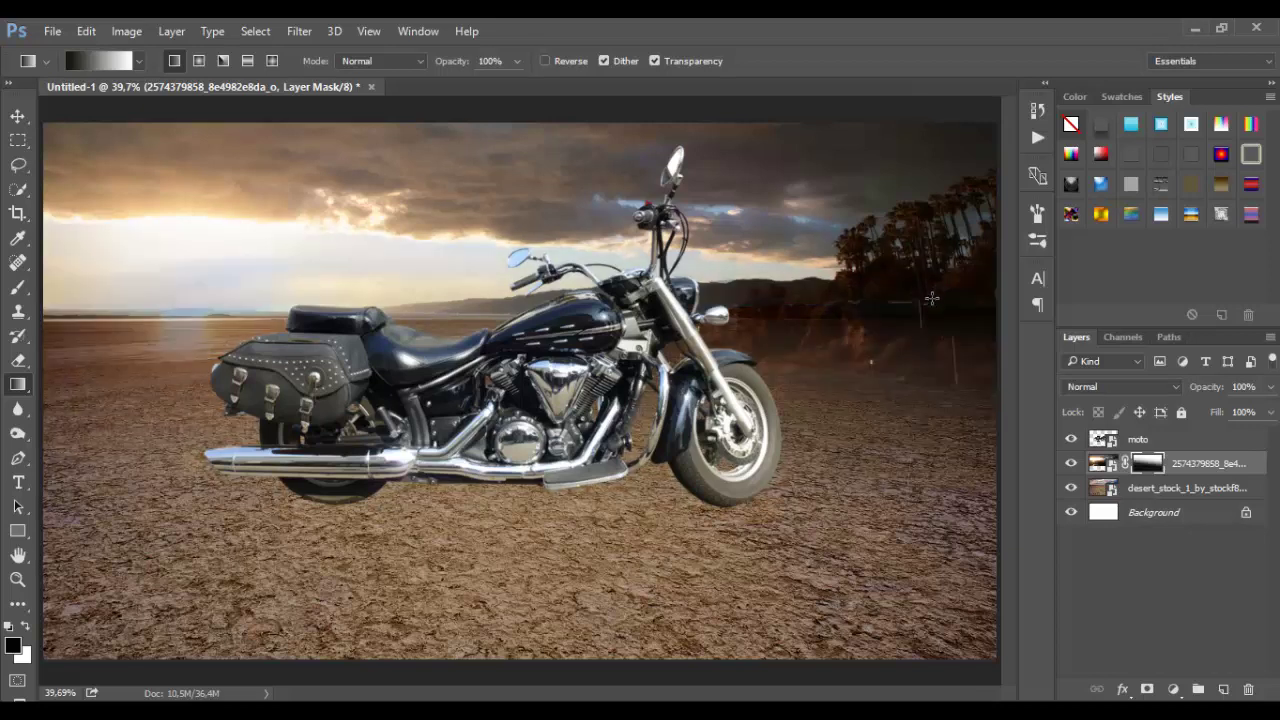
{"action": "left_click_drag", "start_coordinate": [716, 230], "coordinate": [721, 197]}
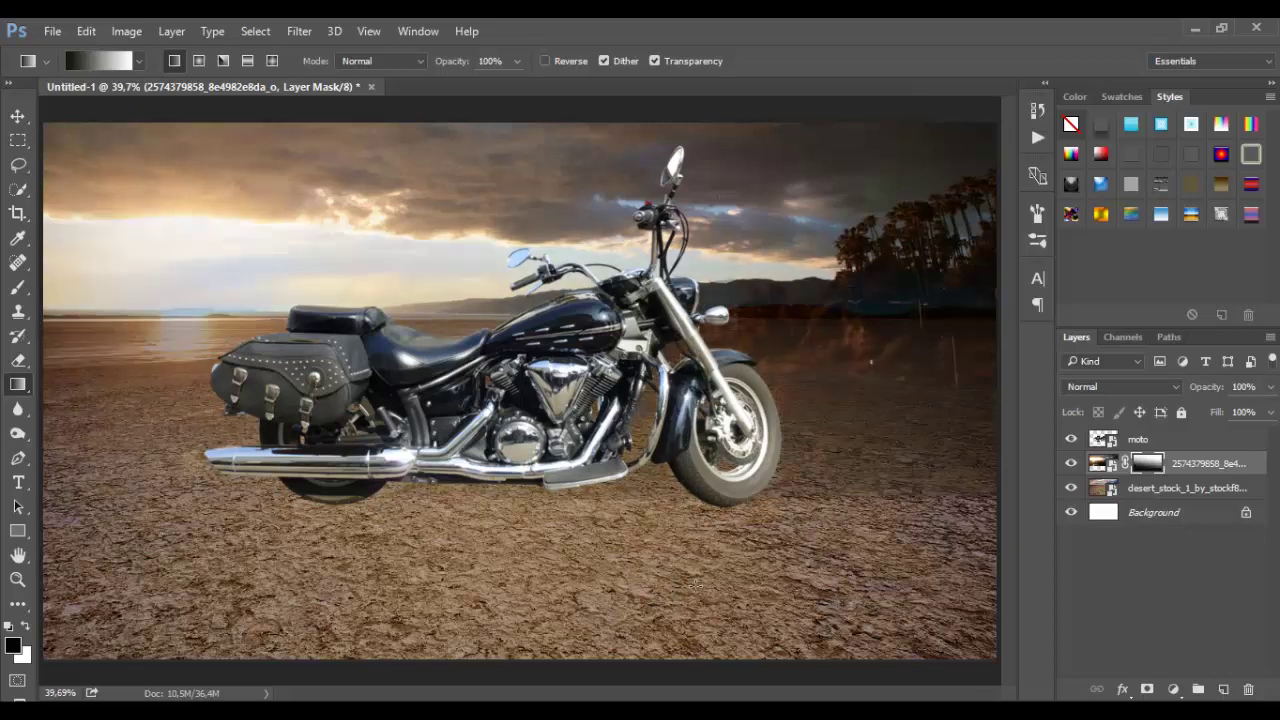
Regrade the mask to keep the beach on the left, then brush out the right-side trees
{"action": "left_click_drag", "start_coordinate": [684, 500], "coordinate": [644, 94]}
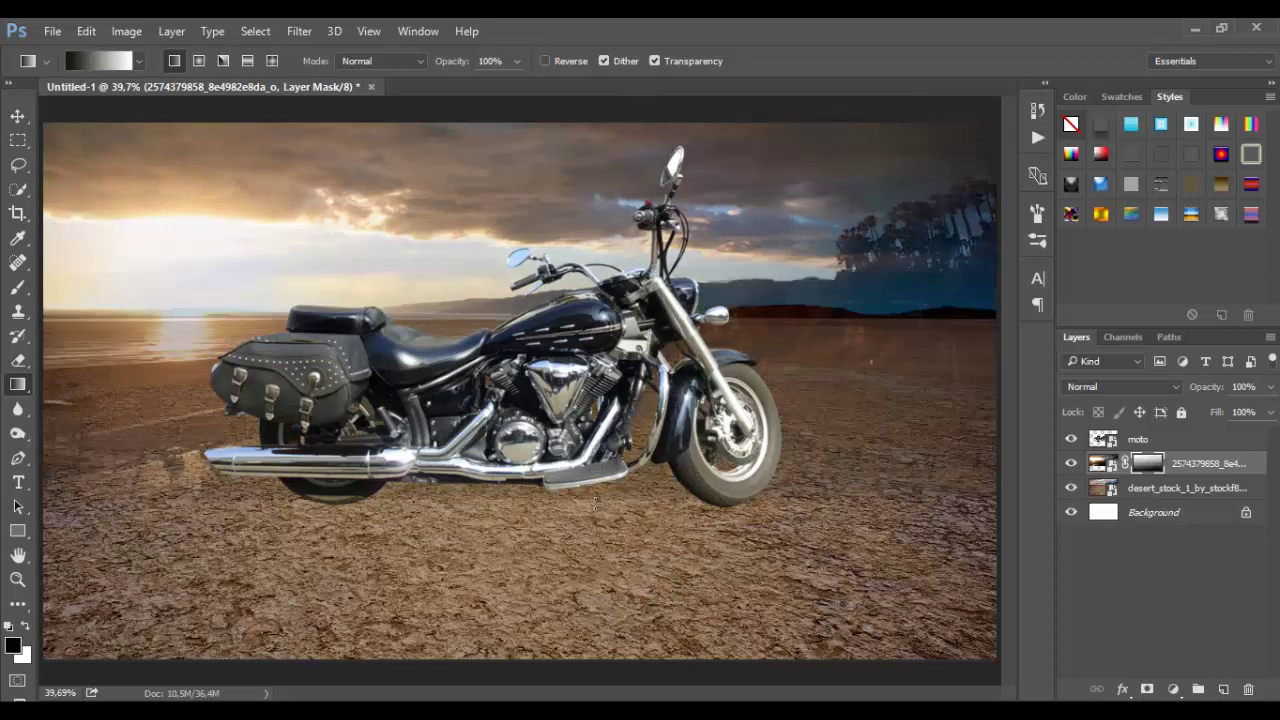
{"action": "left_click_drag", "start_coordinate": [524, 165], "coordinate": [207, 466]}
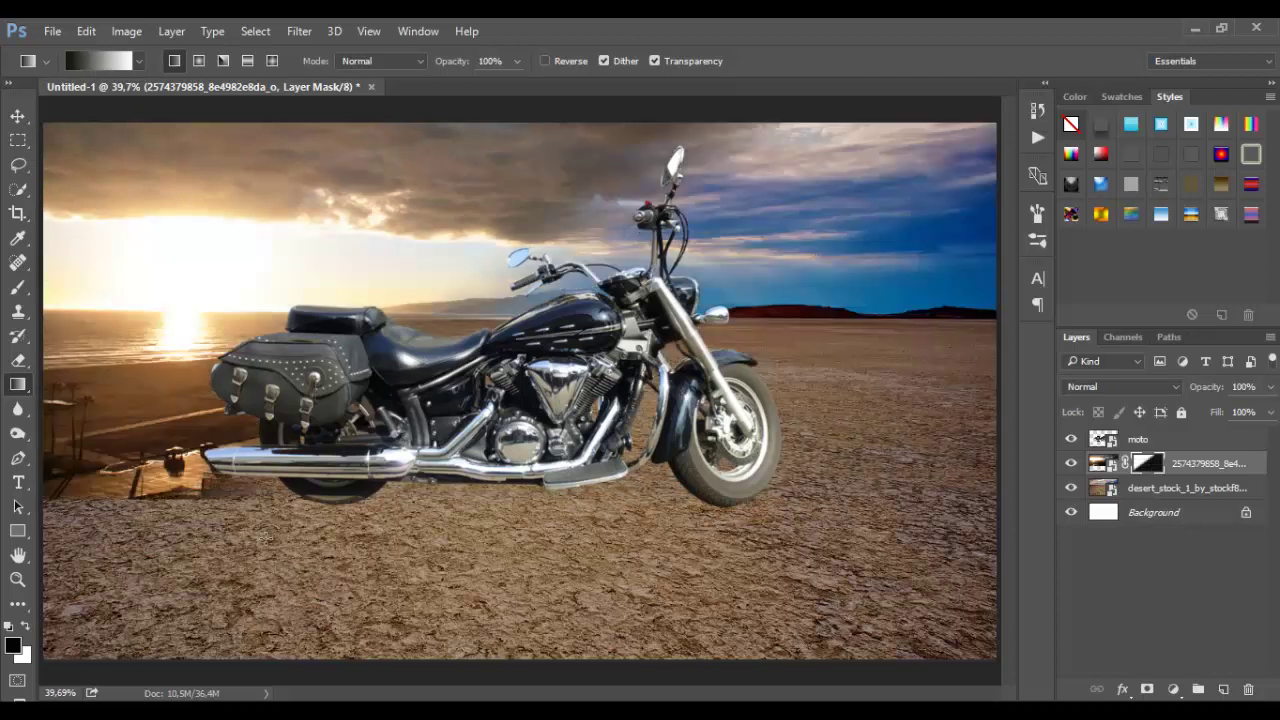
{"action": "left_click_drag", "start_coordinate": [170, 342], "coordinate": [235, 545]}
{"action": "mouse_move", "coordinate": [189, 414]}
{"action": "left_mouse_down"}
{"action": "mouse_move", "coordinate": [235, 545]}
{"action": "mouse_move", "coordinate": [237, 243]}
{"action": "left_mouse_up"}
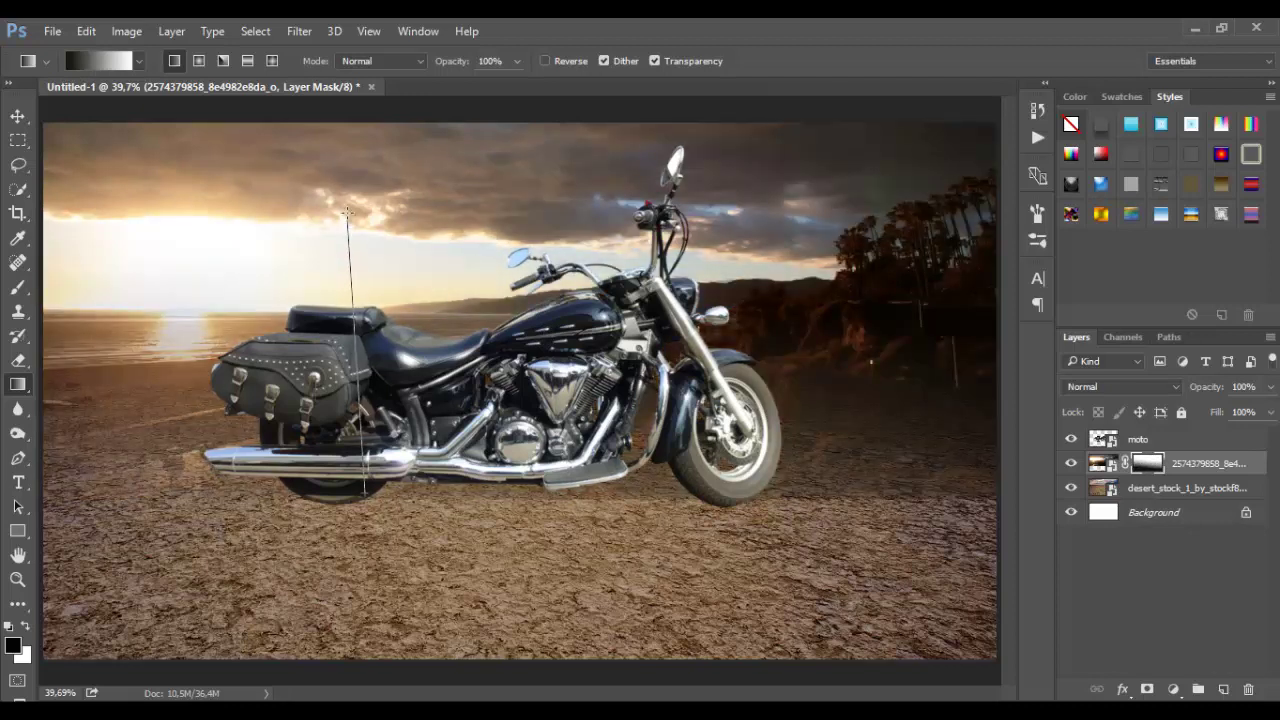
{"action": "left_click_drag", "start_coordinate": [347, 212], "coordinate": [347, 168]}
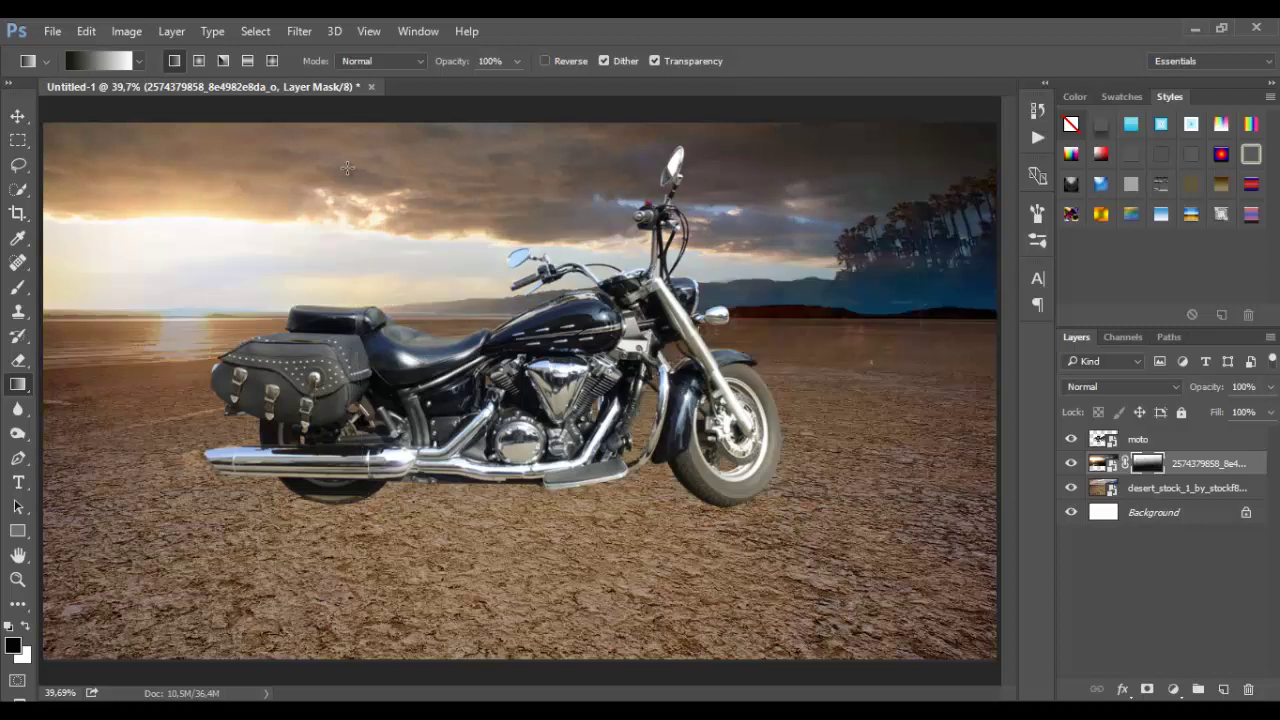
{"action": "left_click", "coordinate": [19, 289]}
{"action": "mouse_move", "coordinate": [912, 309]}
{"action": "left_mouse_down"}
{"action": "mouse_move", "coordinate": [926, 409]}
{"action": "mouse_move", "coordinate": [989, 266]}
{"action": "mouse_move", "coordinate": [791, 314]}
{"action": "mouse_move", "coordinate": [705, 312]}
{"action": "mouse_move", "coordinate": [790, 293]}
{"action": "mouse_move", "coordinate": [517, 322]}
{"action": "left_mouse_up"}
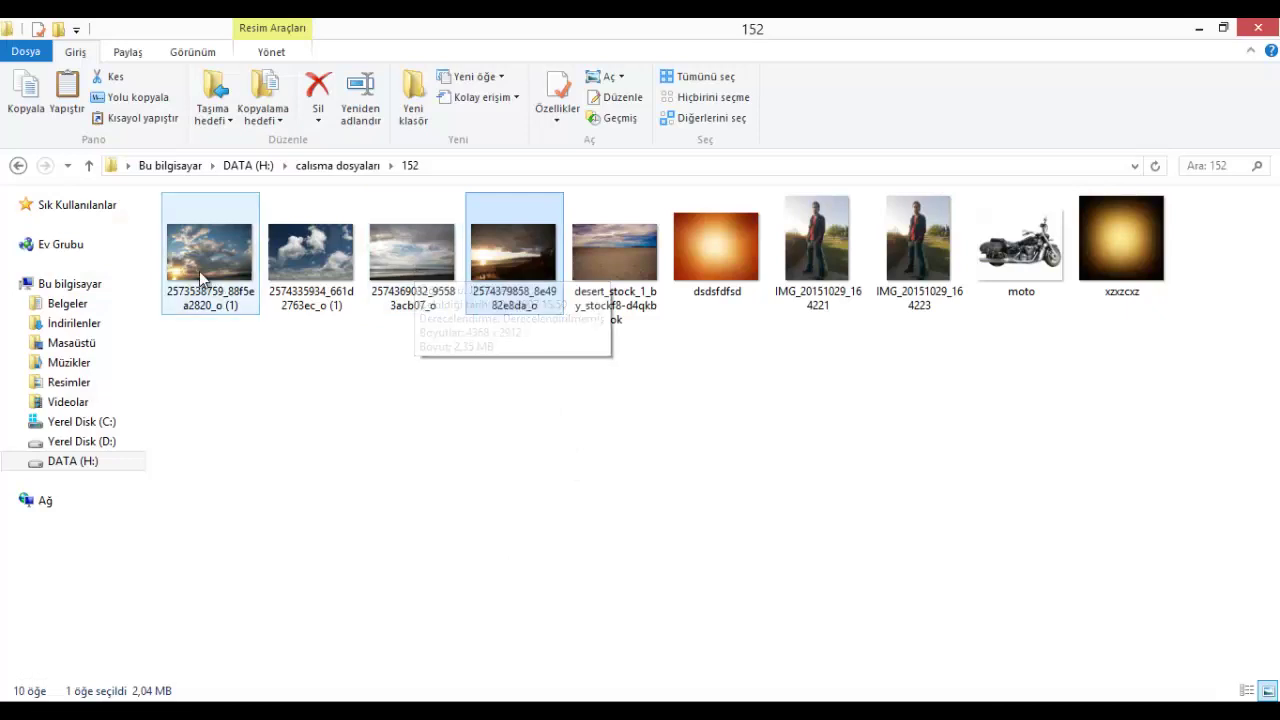
Place the cloudy sunset photo, mask it, and blend its edges at 50% brush opacity
{"action": "mouse_move", "coordinate": [210, 255]}
{"action": "left_mouse_down"}
{"action": "mouse_move", "coordinate": [408, 672]}
{"action": "mouse_move", "coordinate": [332, 272]}
{"action": "left_mouse_up"}
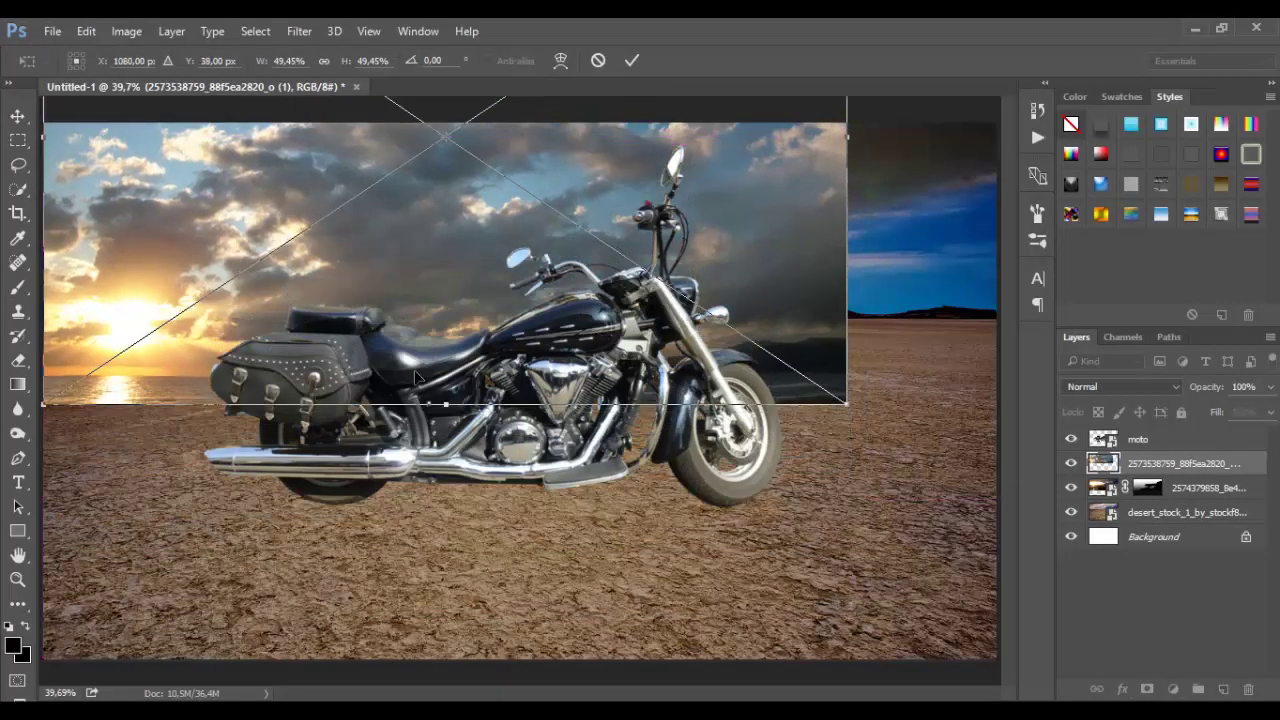
{"action": "left_click", "coordinate": [630, 63]}
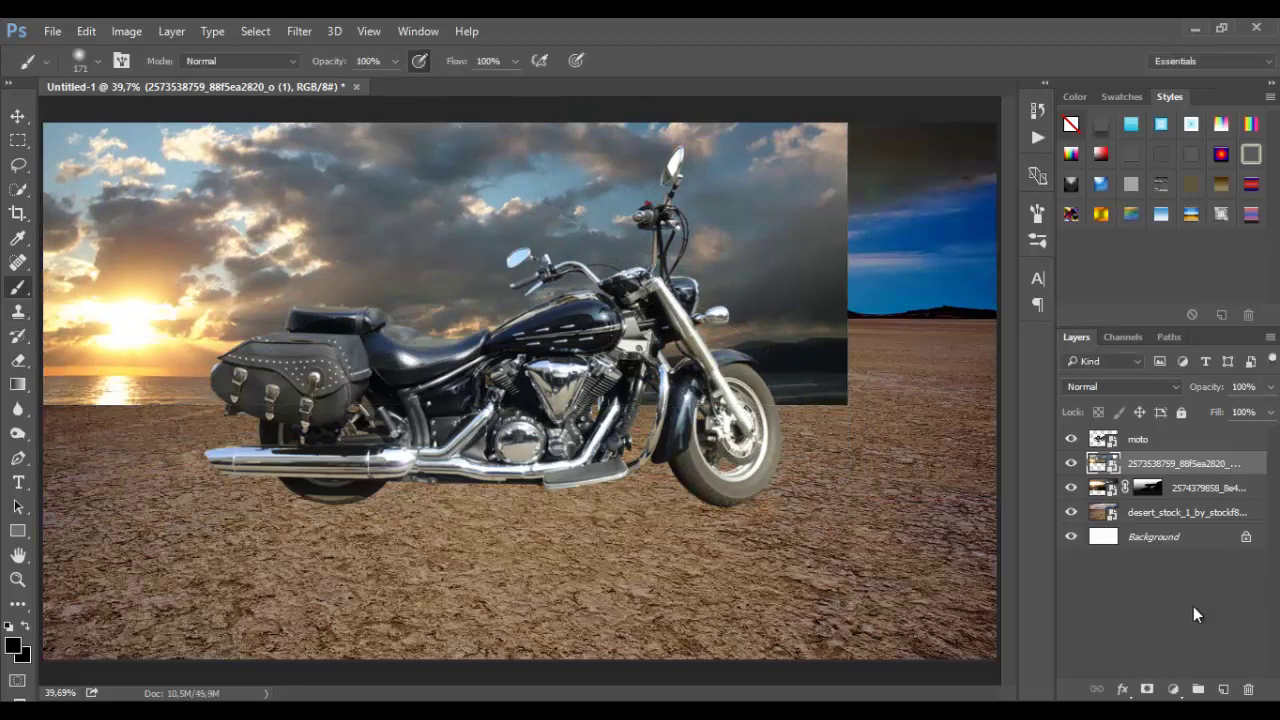
{"action": "left_click", "coordinate": [1147, 689]}
{"action": "mouse_move", "coordinate": [177, 357]}
{"action": "left_mouse_down"}
{"action": "mouse_move", "coordinate": [166, 423]}
{"action": "mouse_move", "coordinate": [298, 414]}
{"action": "mouse_move", "coordinate": [75, 415]}
{"action": "mouse_move", "coordinate": [180, 395]}
{"action": "mouse_move", "coordinate": [30, 398]}
{"action": "mouse_move", "coordinate": [190, 355]}
{"action": "left_mouse_up"}
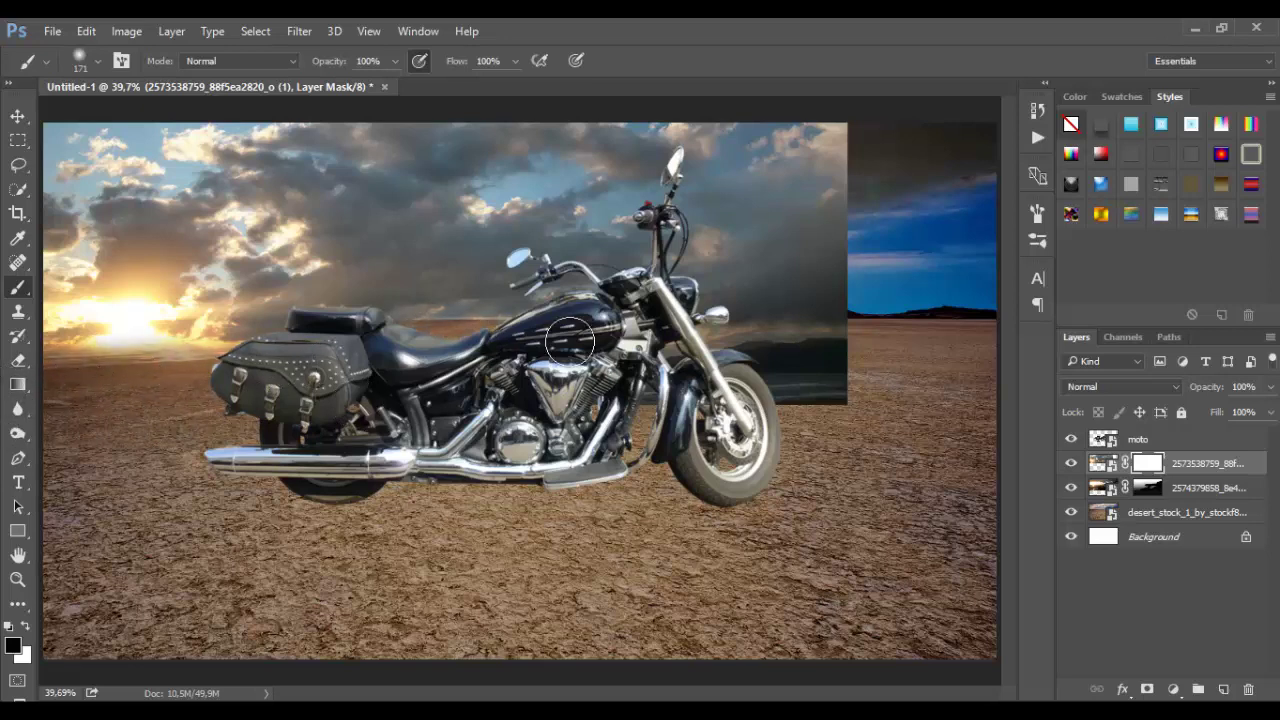
{"action": "mouse_move", "coordinate": [760, 385]}
{"action": "left_mouse_down"}
{"action": "mouse_move", "coordinate": [850, 370]}
{"action": "mouse_move", "coordinate": [730, 384]}
{"action": "mouse_move", "coordinate": [830, 300]}
{"action": "mouse_move", "coordinate": [835, 210]}
{"action": "mouse_move", "coordinate": [908, 145]}
{"action": "left_mouse_up"}
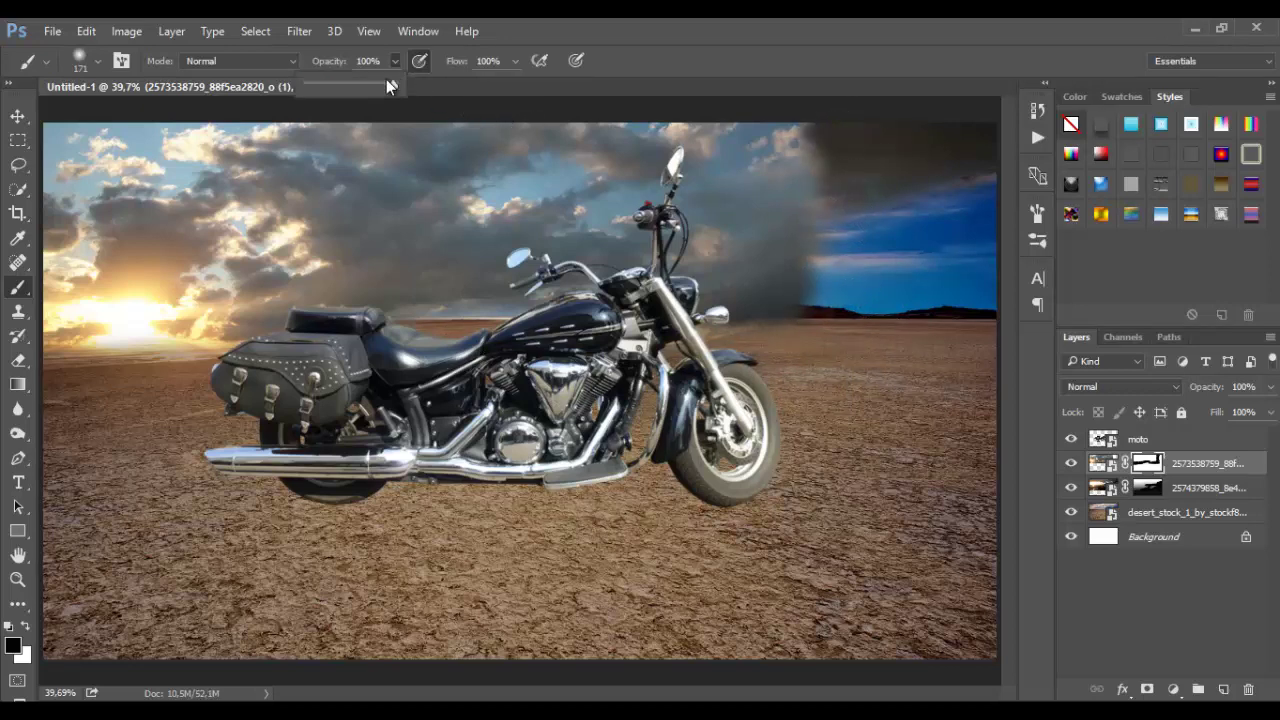
{"action": "left_click_drag", "start_coordinate": [355, 86], "coordinate": [349, 86]}
{"action": "mouse_move", "coordinate": [731, 167]}
{"action": "left_mouse_down"}
{"action": "mouse_move", "coordinate": [817, 194]}
{"action": "mouse_move", "coordinate": [789, 294]}
{"action": "mouse_move", "coordinate": [635, 292]}
{"action": "mouse_move", "coordinate": [767, 291]}
{"action": "mouse_move", "coordinate": [780, 214]}
{"action": "mouse_move", "coordinate": [814, 171]}
{"action": "mouse_move", "coordinate": [640, 275]}
{"action": "mouse_move", "coordinate": [675, 305]}
{"action": "mouse_move", "coordinate": [560, 275]}
{"action": "mouse_move", "coordinate": [620, 250]}
{"action": "mouse_move", "coordinate": [814, 214]}
{"action": "mouse_move", "coordinate": [740, 138]}
{"action": "mouse_move", "coordinate": [640, 210]}
{"action": "mouse_move", "coordinate": [714, 224]}
{"action": "left_mouse_up"}
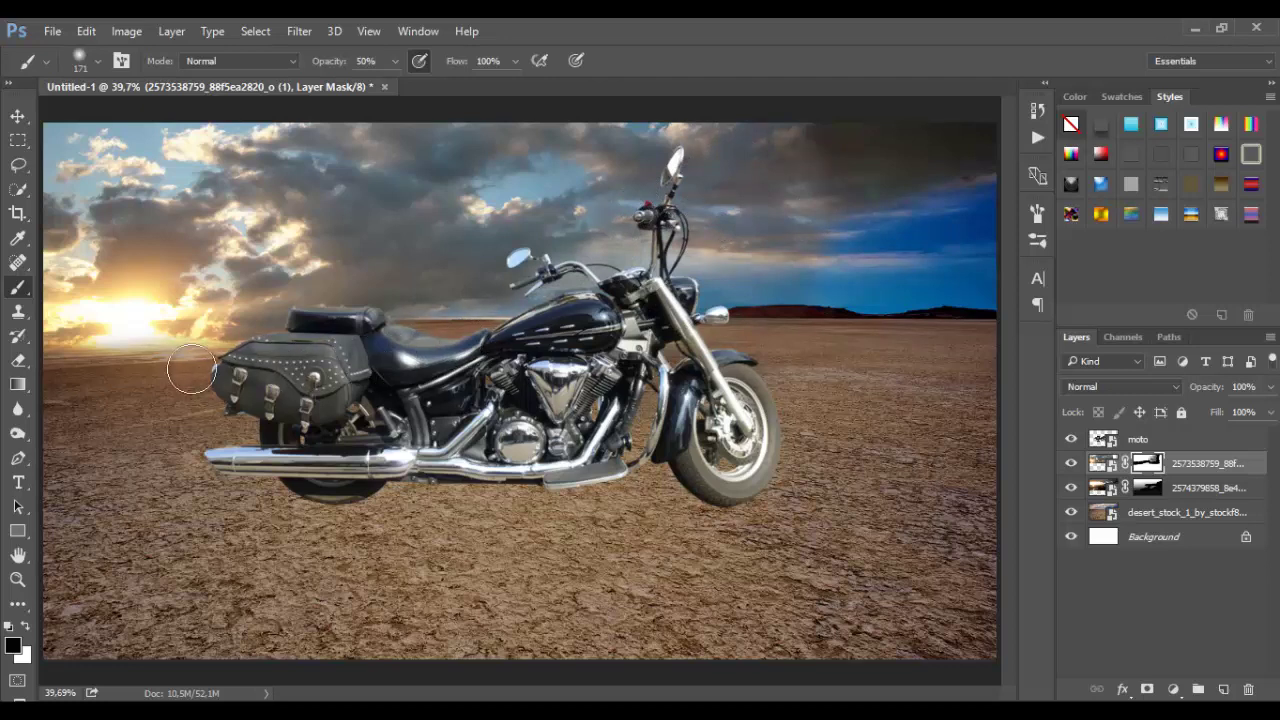
Shift the sky layer down and stretch it to the full canvas width and slightly taller
{"action": "left_click", "coordinate": [18, 116]}
{"action": "mouse_move", "coordinate": [155, 205]}
{"action": "left_mouse_down"}
{"action": "mouse_move", "coordinate": [155, 238]}
{"action": "mouse_move", "coordinate": [172, 234]}
{"action": "left_mouse_up"}
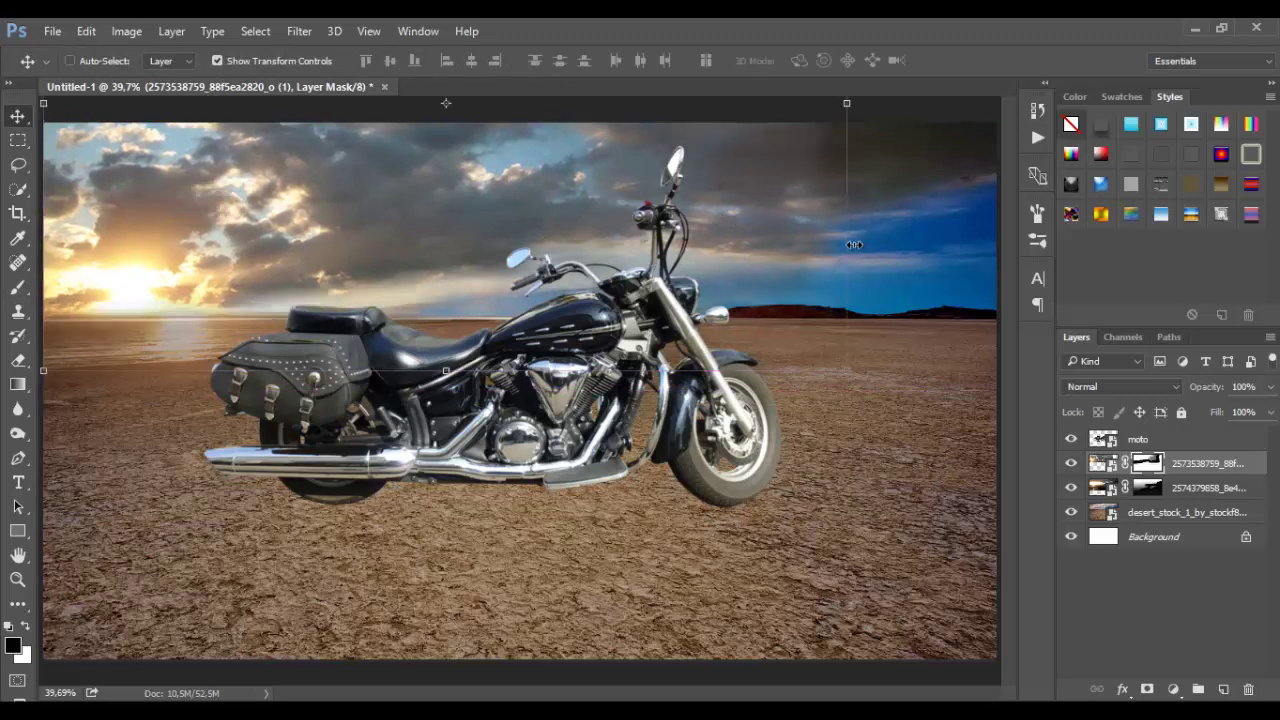
{"action": "left_click_drag", "start_coordinate": [853, 244], "coordinate": [1110, 244]}
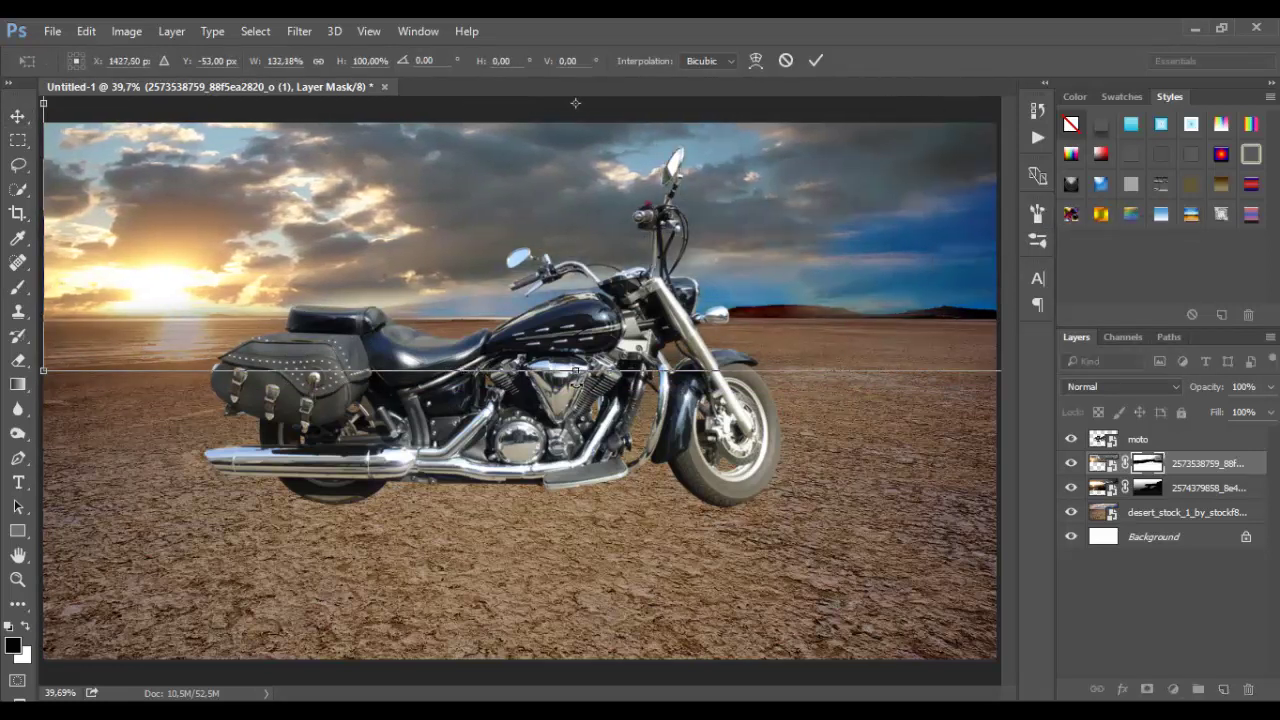
{"action": "left_click_drag", "start_coordinate": [578, 371], "coordinate": [578, 390]}
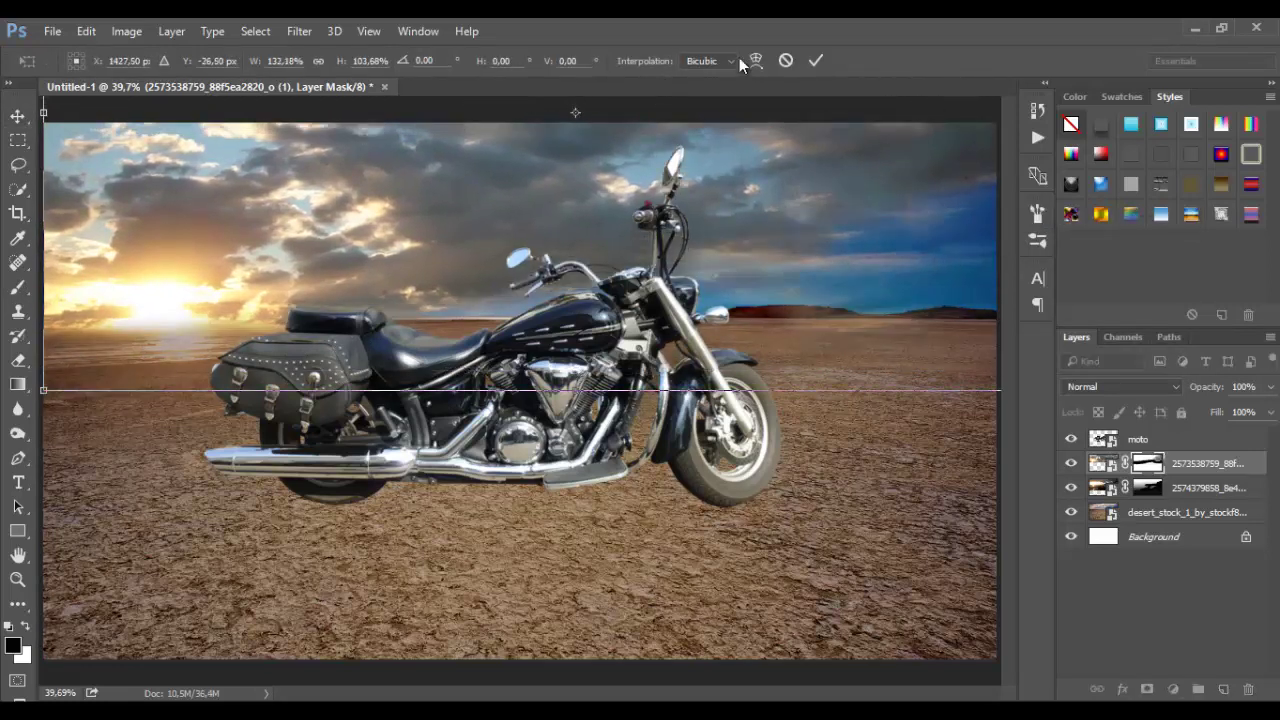
{"action": "key", "text": "Return"}
{"action": "key", "text": "b"}
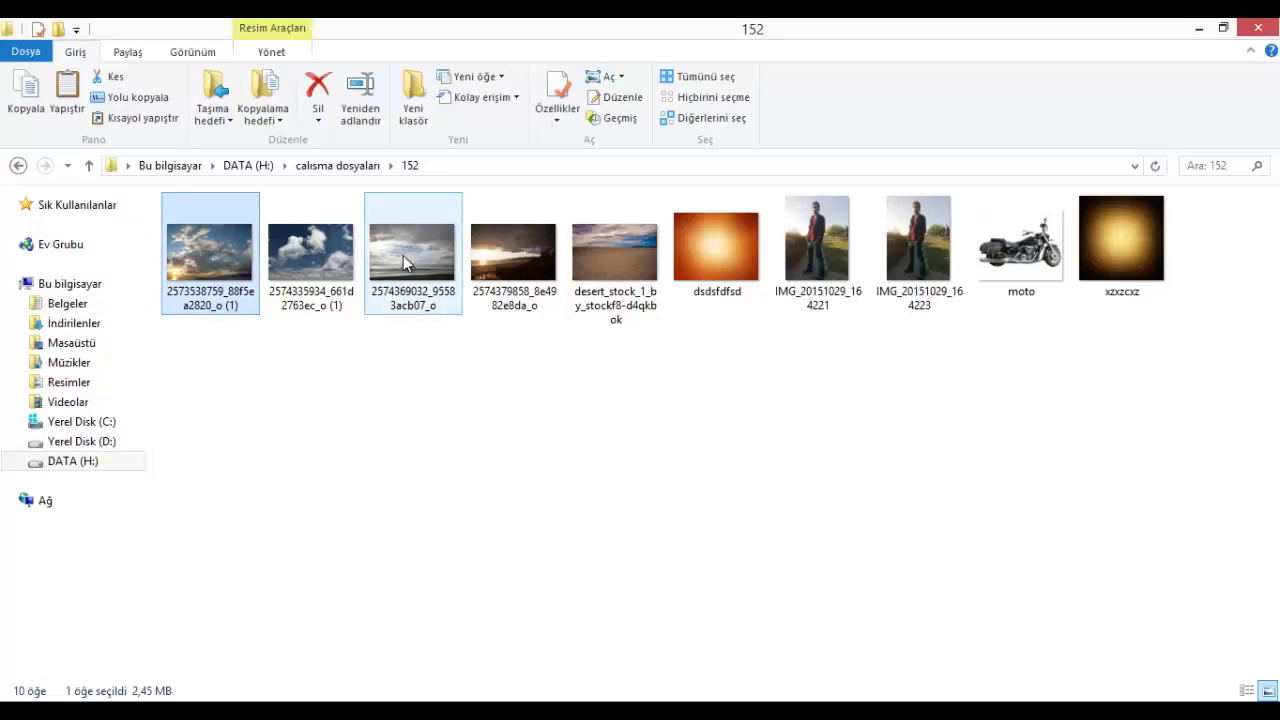
Place the cloudy sea photo over the upper right of the composite
{"action": "left_click_drag", "start_coordinate": [411, 255], "coordinate": [460, 531]}
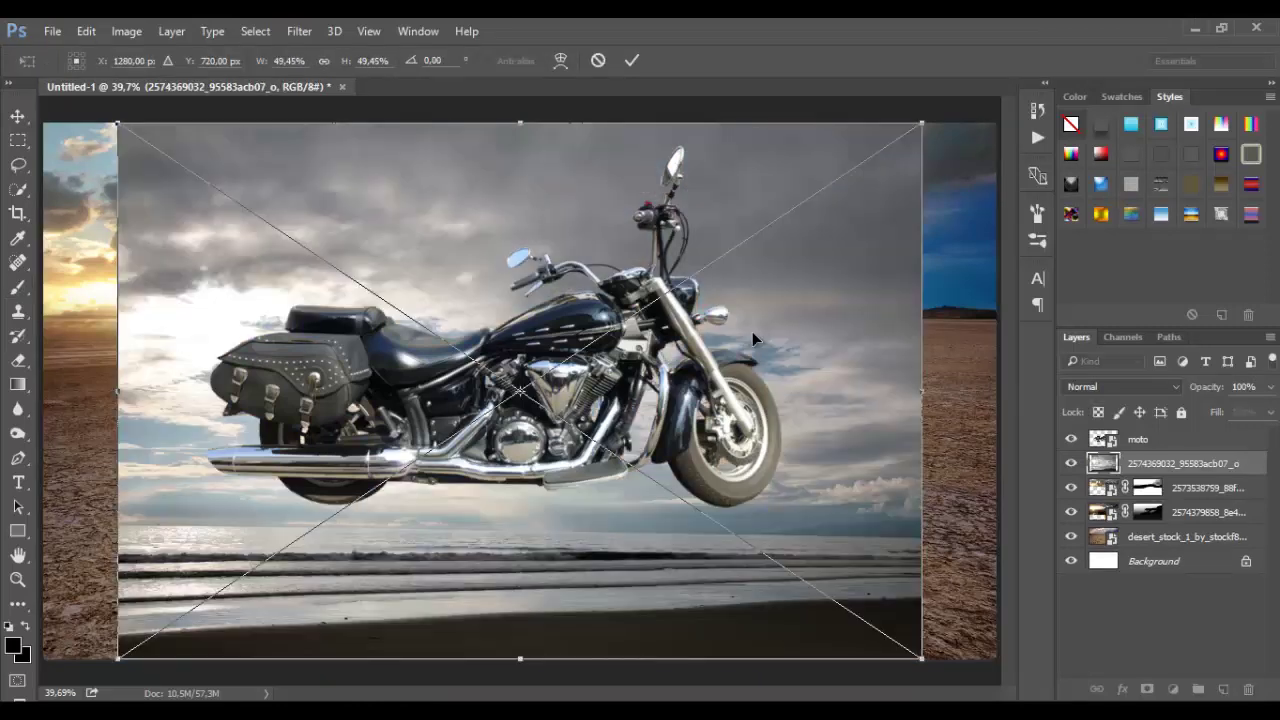
{"action": "left_click_drag", "start_coordinate": [752, 331], "coordinate": [913, 151]}
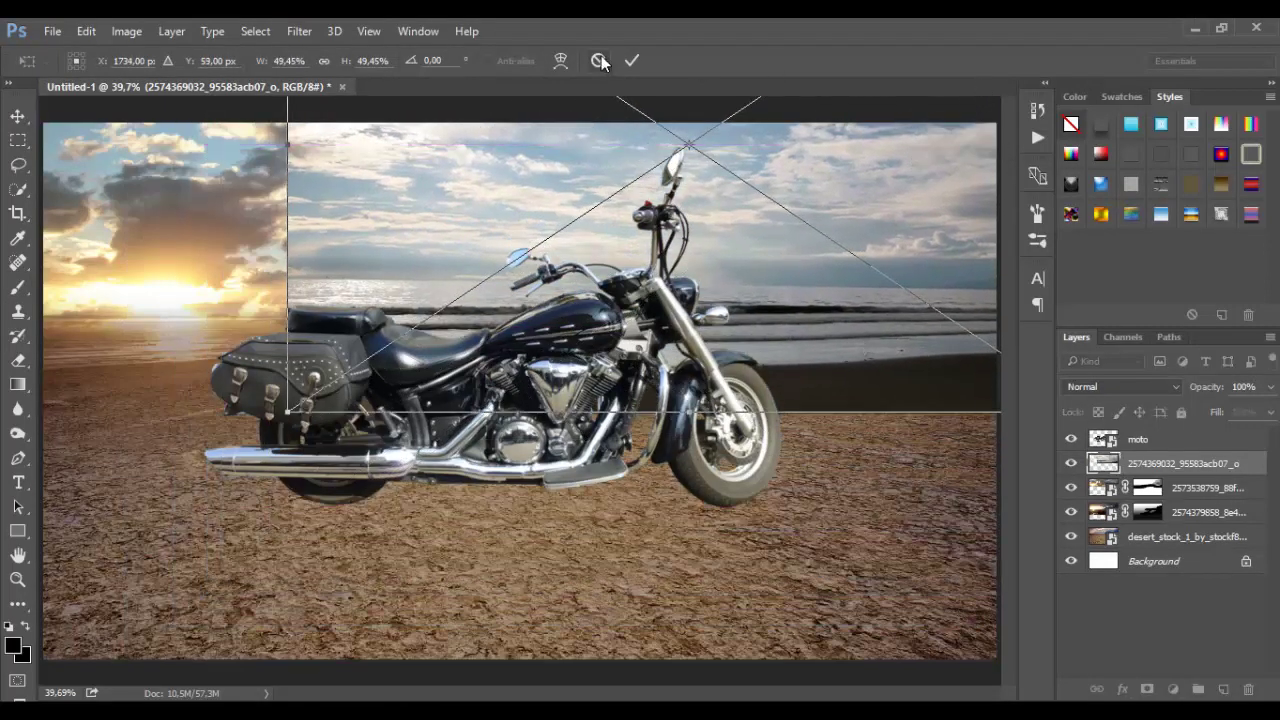
{"action": "left_click", "coordinate": [632, 60]}
{"action": "key", "text": "b"}
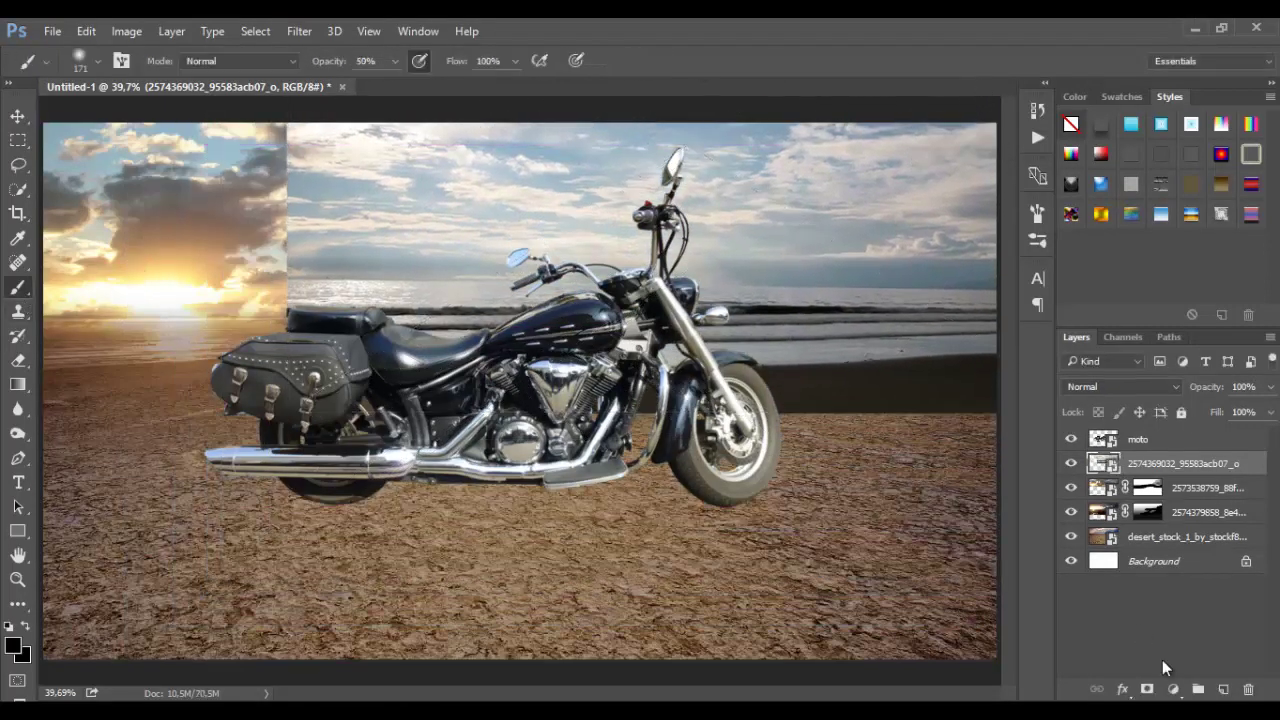
Mask the cloud photo and paint out its sea band with a 291-size brush
{"action": "left_click", "coordinate": [1147, 689]}
{"action": "mouse_move", "coordinate": [370, 230]}
{"action": "left_mouse_down"}
{"action": "mouse_move", "coordinate": [286, 129]}
{"action": "mouse_move", "coordinate": [305, 219]}
{"action": "mouse_move", "coordinate": [330, 130]}
{"action": "mouse_move", "coordinate": [380, 180]}
{"action": "mouse_move", "coordinate": [314, 343]}
{"action": "mouse_move", "coordinate": [530, 285]}
{"action": "mouse_move", "coordinate": [270, 300]}
{"action": "mouse_move", "coordinate": [880, 310]}
{"action": "left_mouse_up"}
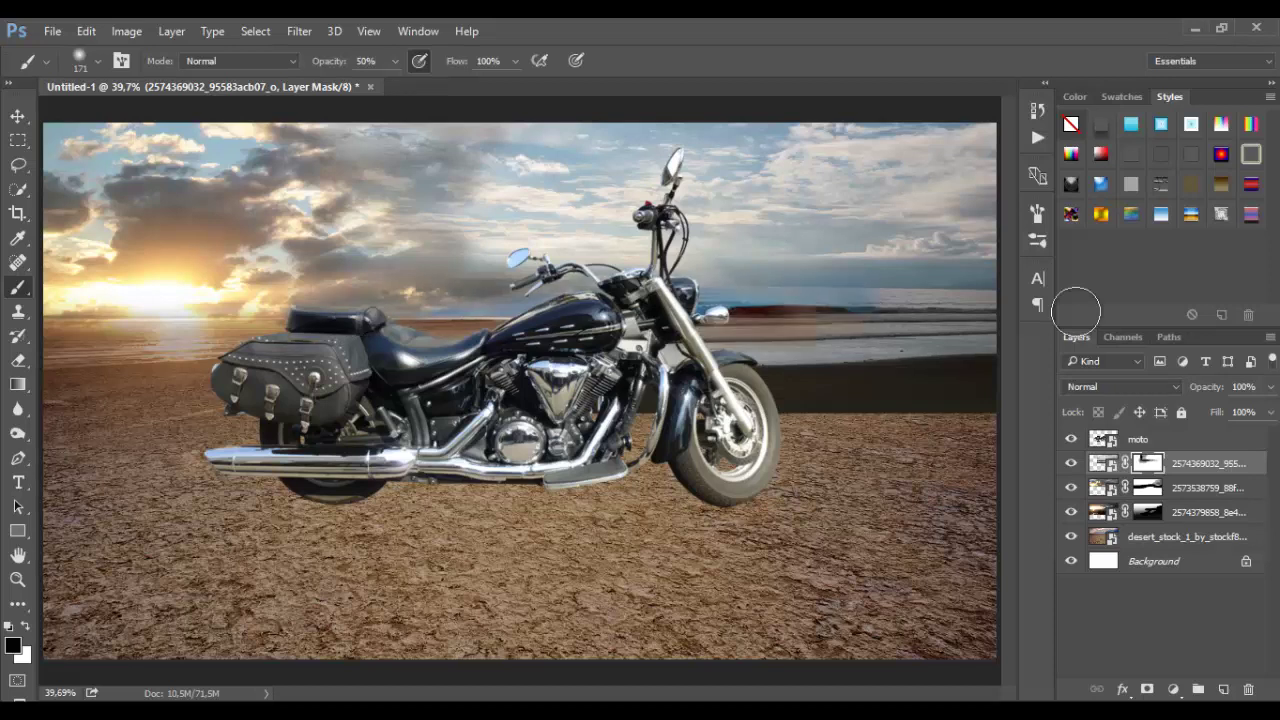
{"action": "mouse_move", "coordinate": [990, 305]}
{"action": "left_mouse_down"}
{"action": "mouse_move", "coordinate": [760, 320]}
{"action": "mouse_move", "coordinate": [923, 323]}
{"action": "mouse_move", "coordinate": [748, 308]}
{"action": "left_mouse_up"}
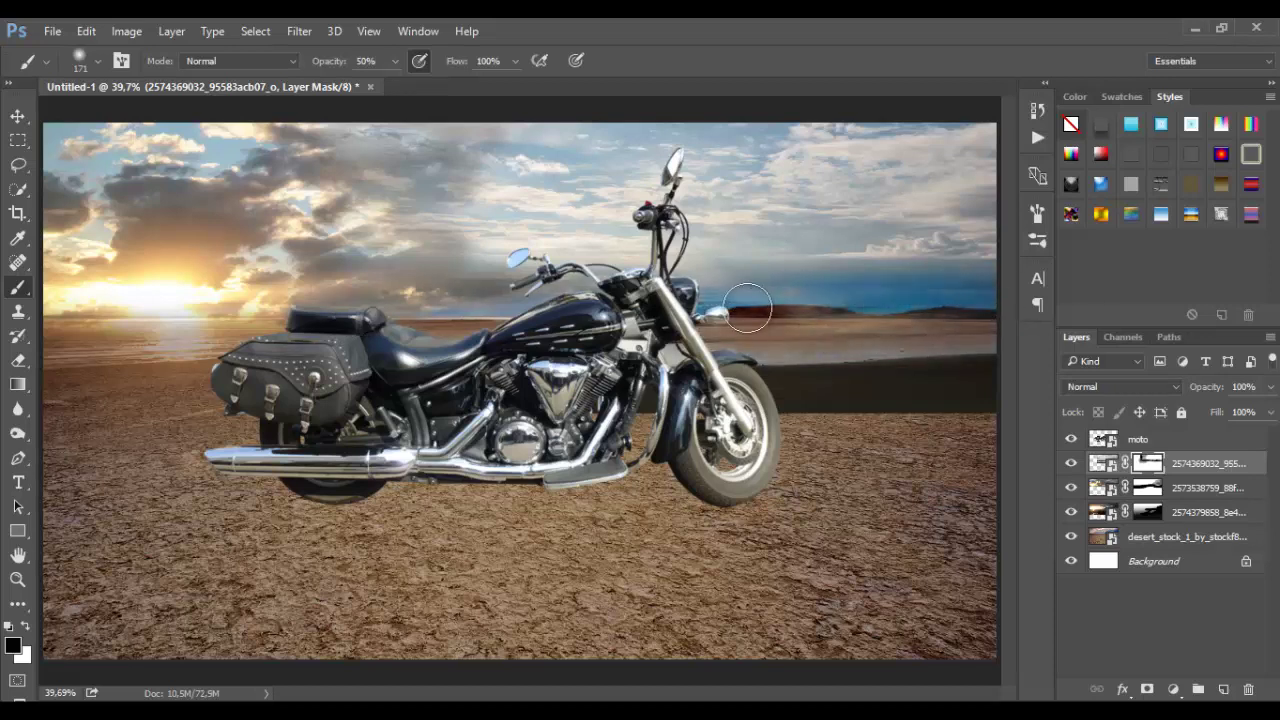
{"action": "mouse_move", "coordinate": [871, 314]}
{"action": "left_mouse_down"}
{"action": "mouse_move", "coordinate": [823, 391]}
{"action": "mouse_move", "coordinate": [771, 385]}
{"action": "mouse_move", "coordinate": [881, 398]}
{"action": "left_mouse_up"}
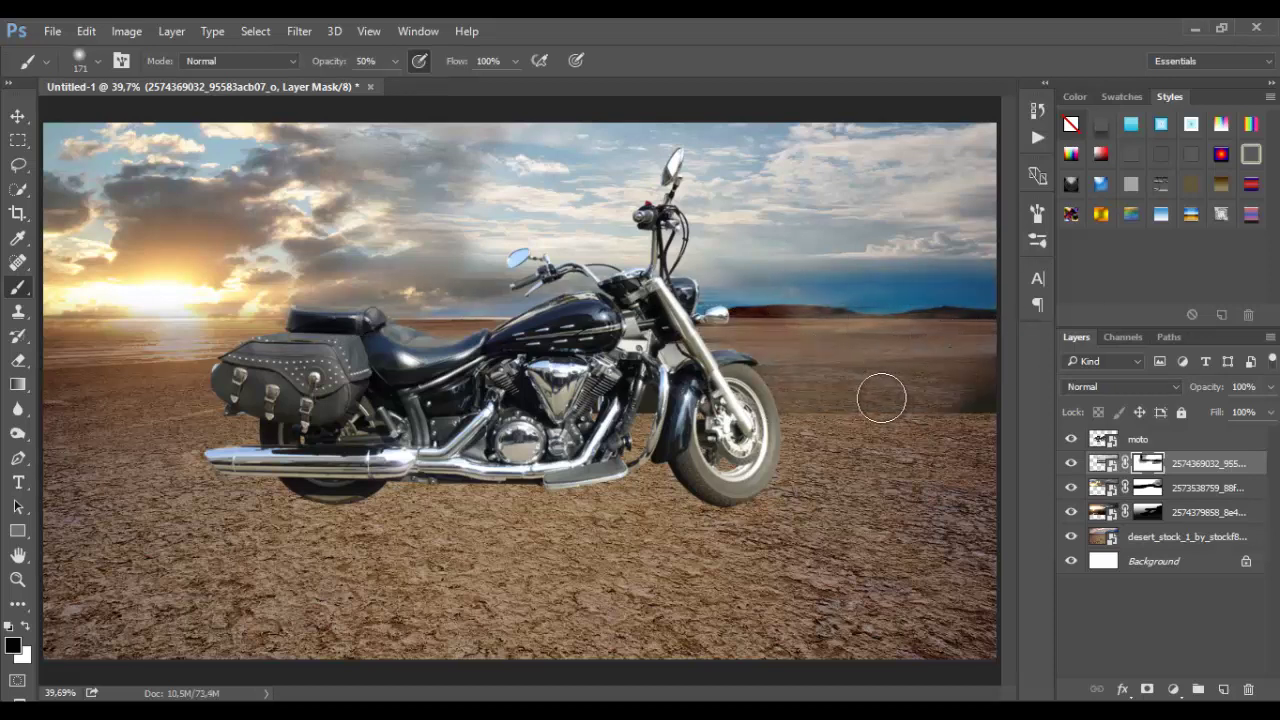
{"action": "right_click", "coordinate": [881, 398]}
{"action": "left_click_drag", "start_coordinate": [1080, 443], "coordinate": [1100, 443]}
{"action": "key", "text": "Return"}
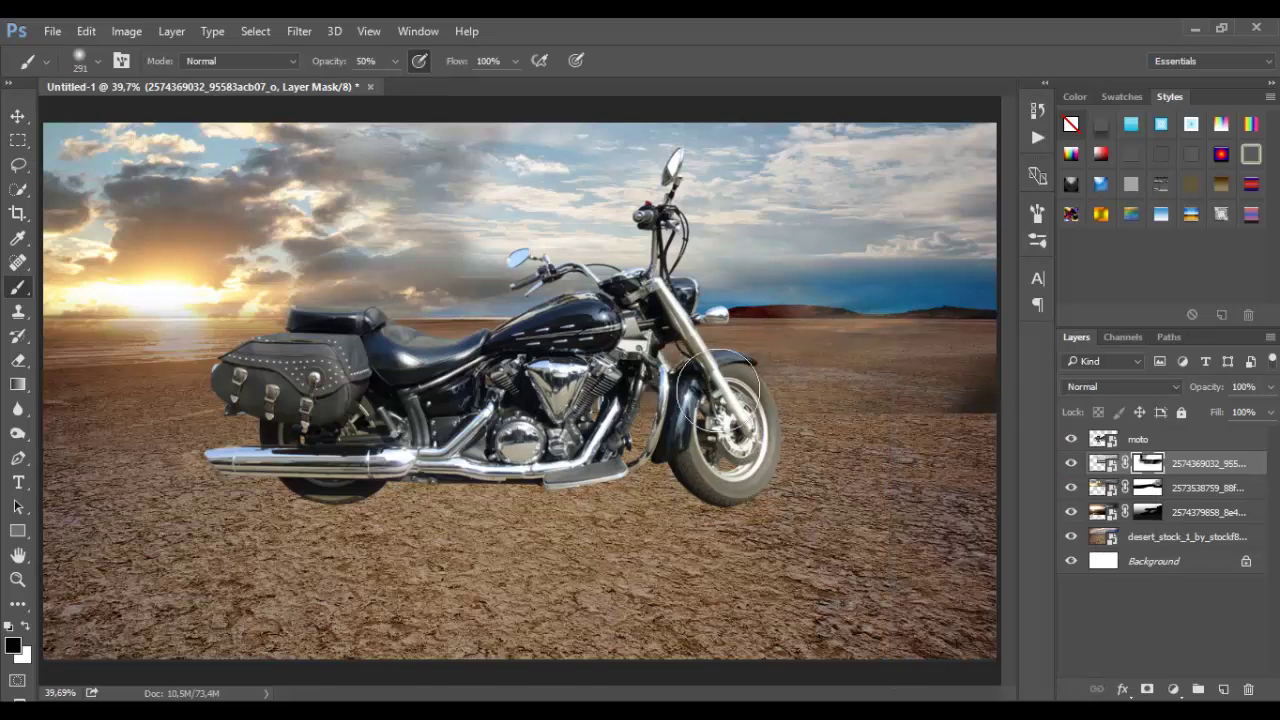
{"action": "left_click_drag", "start_coordinate": [875, 393], "coordinate": [977, 414]}
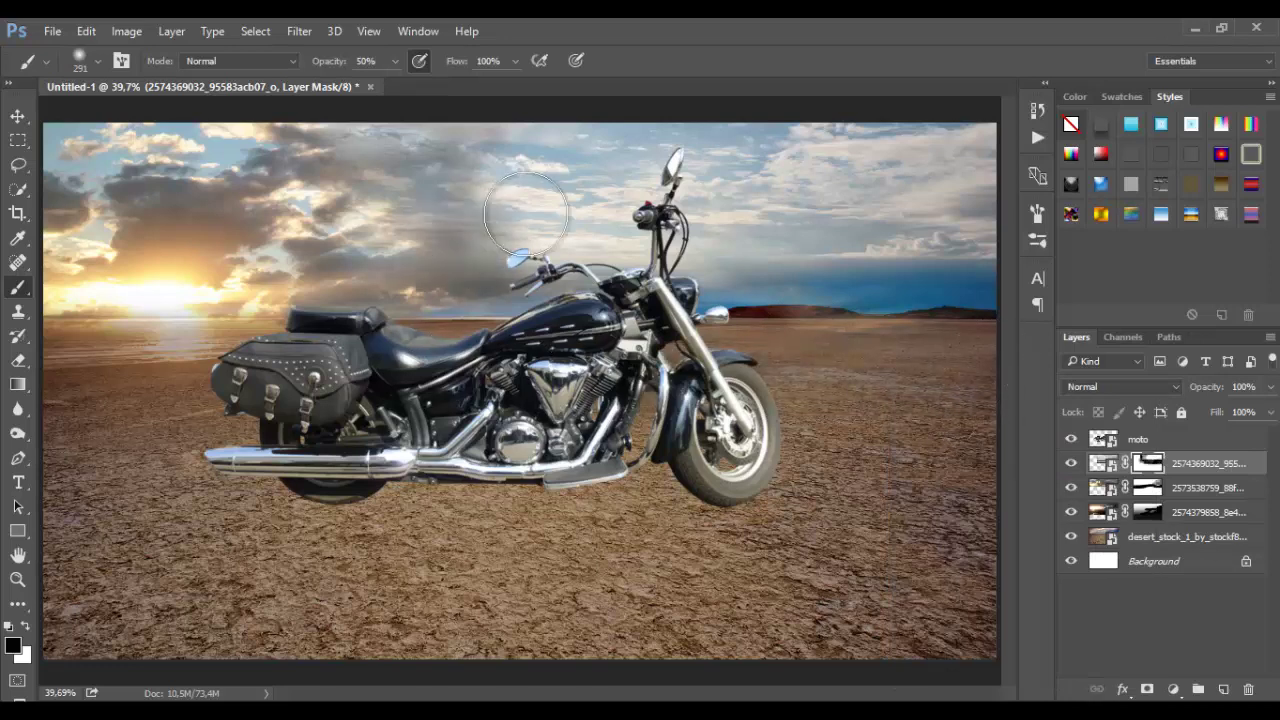
Blend the clouds above the handlebars and deepen the right sky at 17% opacity
{"action": "mouse_move", "coordinate": [526, 214]}
{"action": "left_mouse_down"}
{"action": "mouse_move", "coordinate": [466, 143]}
{"action": "mouse_move", "coordinate": [471, 257]}
{"action": "mouse_move", "coordinate": [203, 174]}
{"action": "left_mouse_up"}
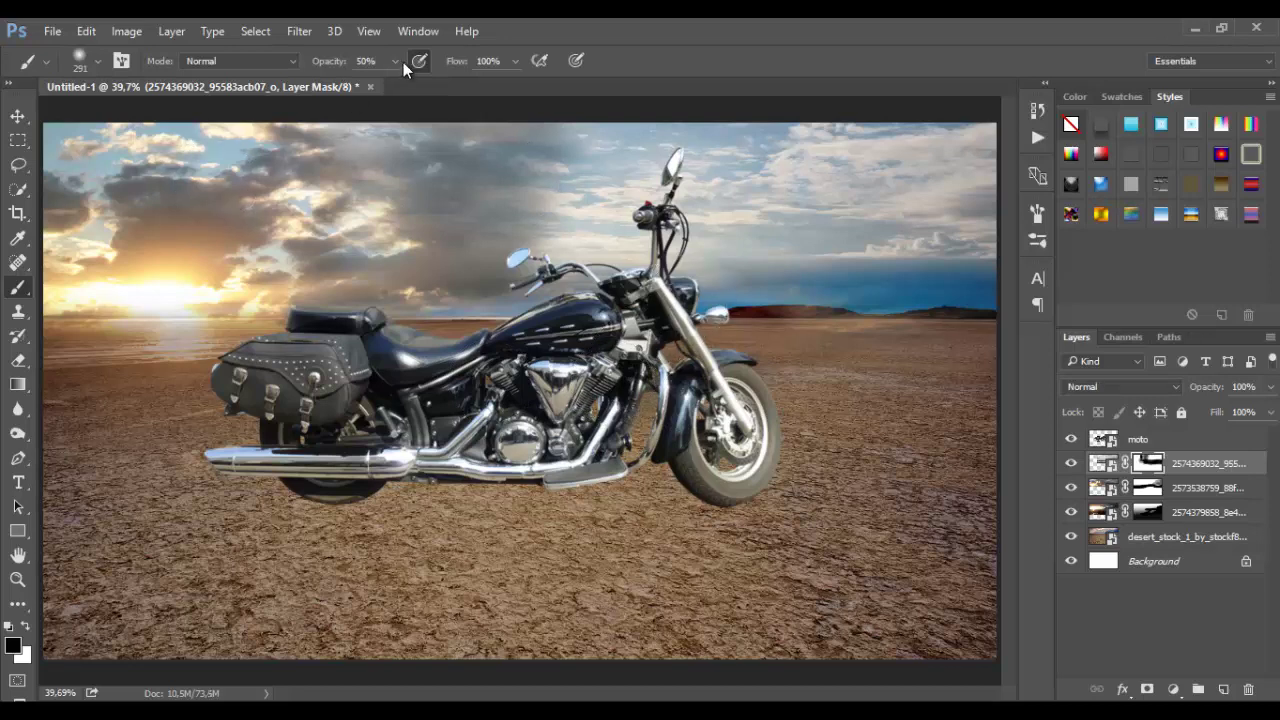
{"action": "key", "text": "1"}
{"action": "key", "text": "7"}
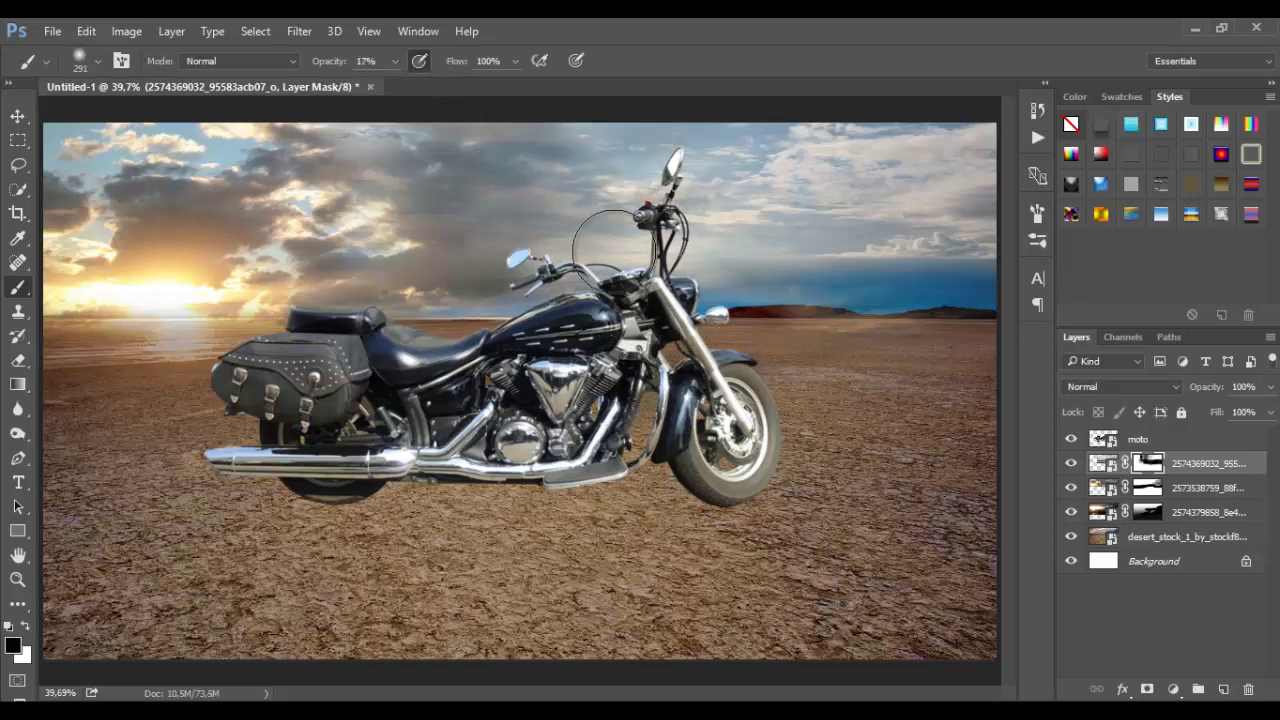
{"action": "mouse_move", "coordinate": [610, 246]}
{"action": "left_mouse_down"}
{"action": "mouse_move", "coordinate": [637, 176]}
{"action": "mouse_move", "coordinate": [908, 263]}
{"action": "mouse_move", "coordinate": [646, 157]}
{"action": "mouse_move", "coordinate": [845, 236]}
{"action": "left_mouse_up"}
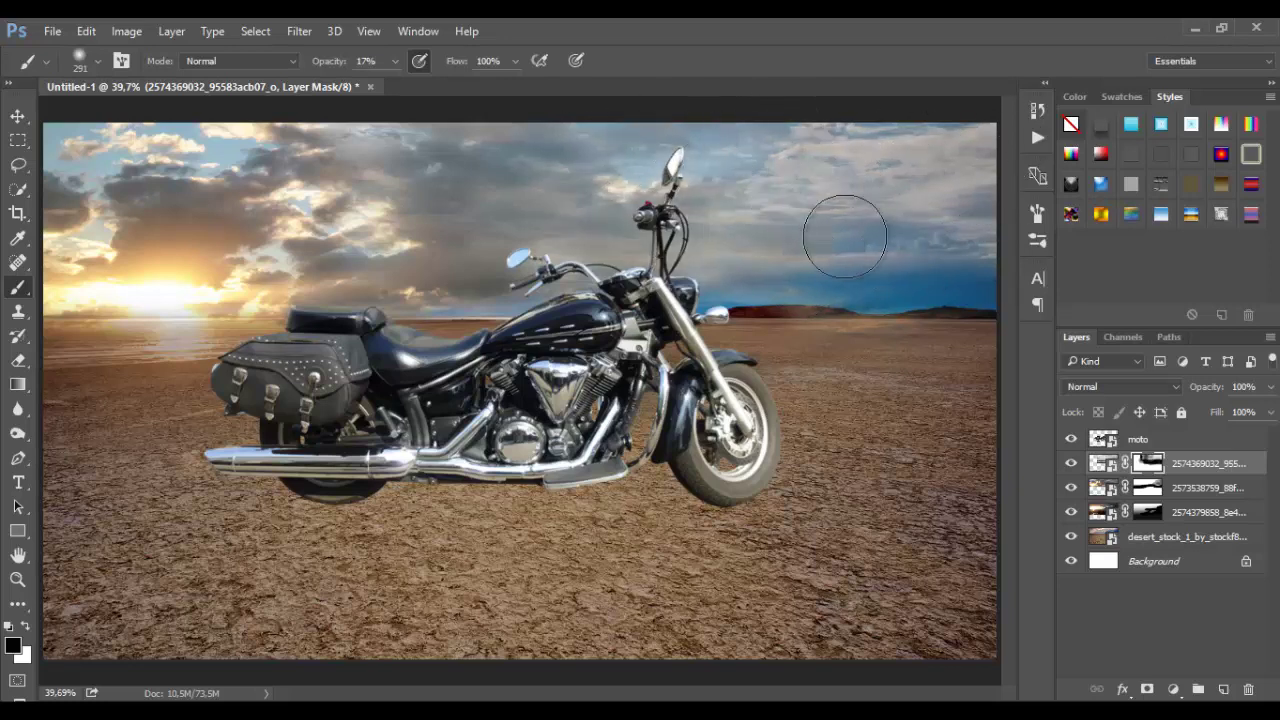
Stretch the top cloud layer down to 114.31% height and soften its mask near the right horizon
{"action": "left_click", "coordinate": [18, 116]}
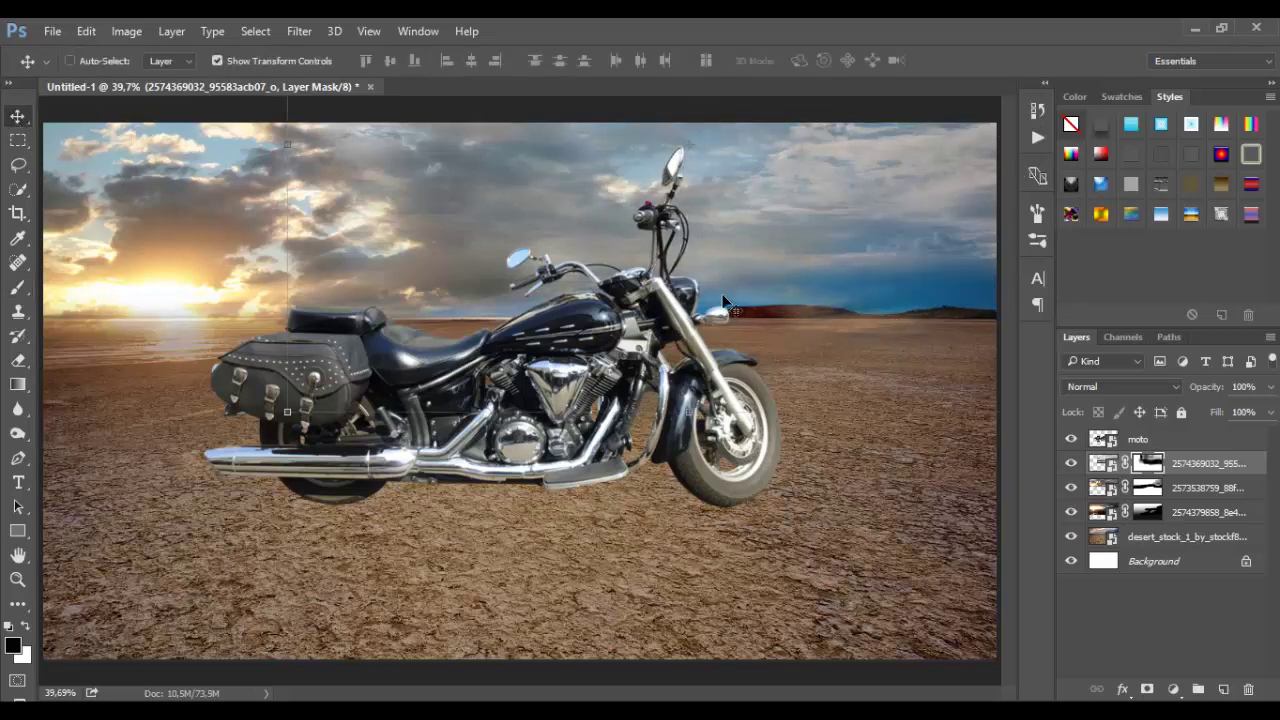
{"action": "left_click_drag", "start_coordinate": [905, 423], "coordinate": [896, 495]}
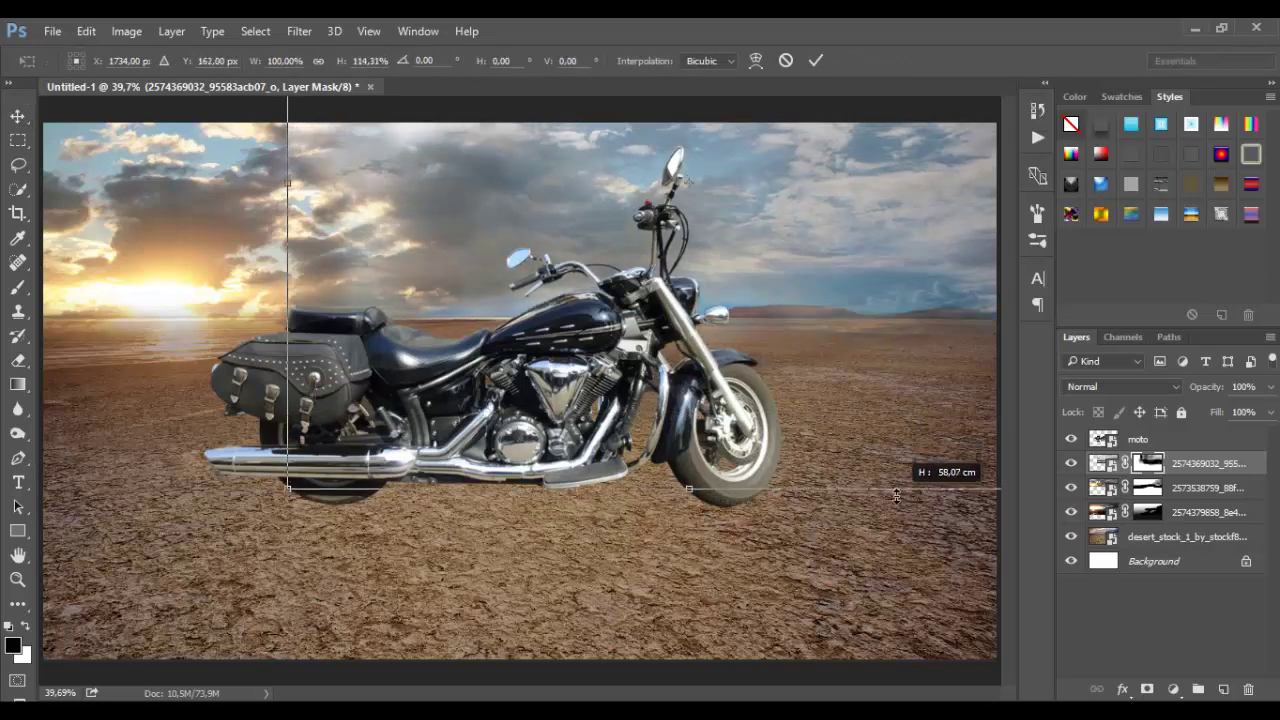
{"action": "key", "text": "b"}
{"action": "left_click", "coordinate": [578, 300]}
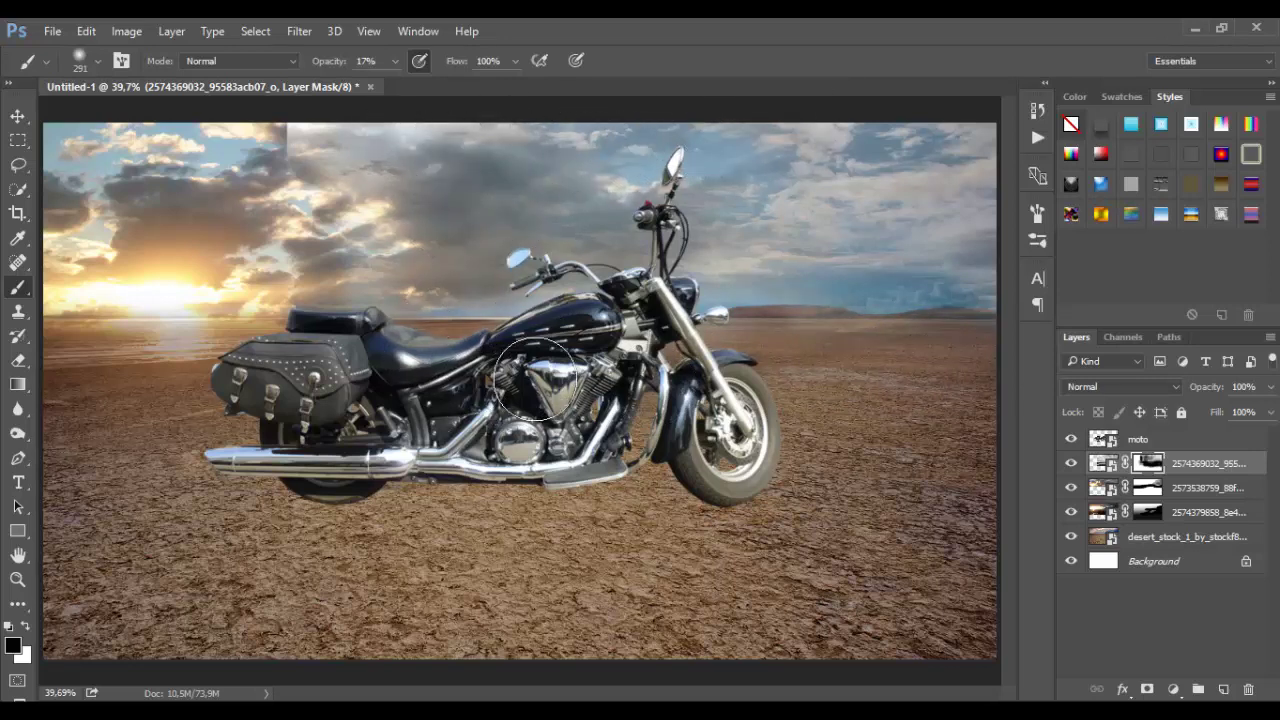
{"action": "mouse_move", "coordinate": [780, 340]}
{"action": "left_mouse_down"}
{"action": "mouse_move", "coordinate": [812, 379]}
{"action": "mouse_move", "coordinate": [775, 336]}
{"action": "left_mouse_up"}
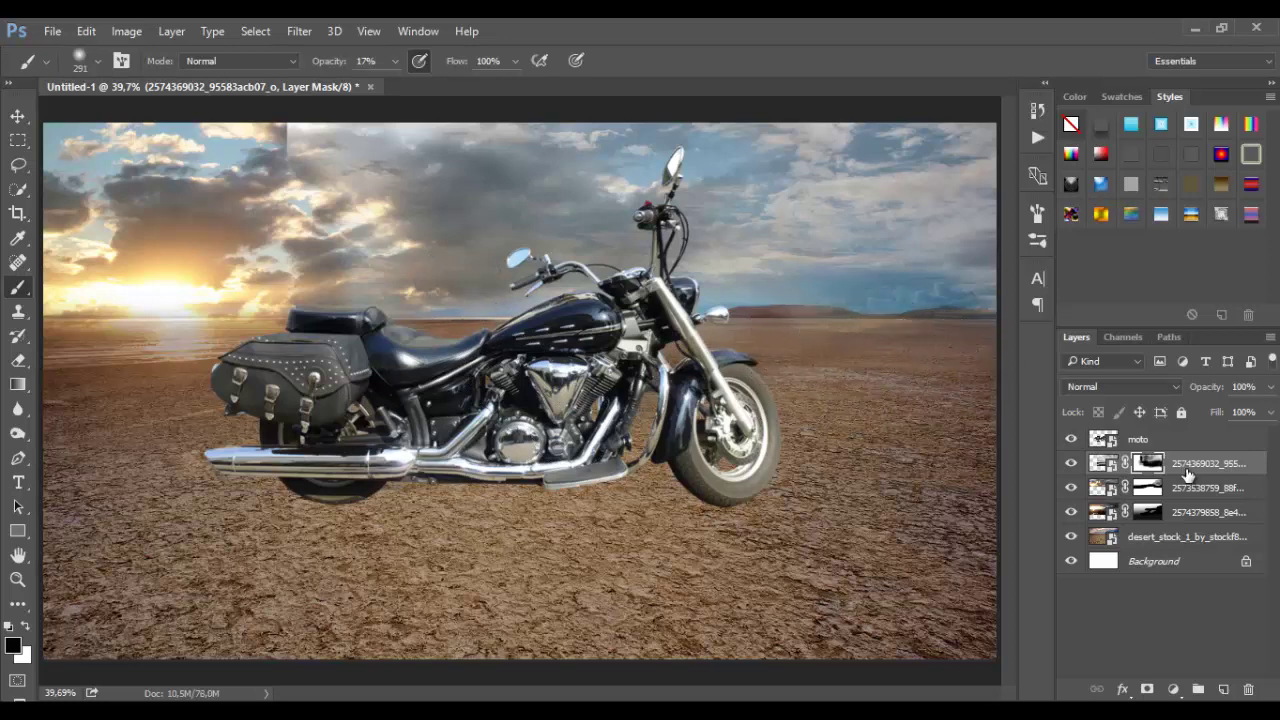
On a new layer, paint soft black shadows under the rear and front wheels at 17% opacity
{"action": "left_click", "coordinate": [1219, 691]}
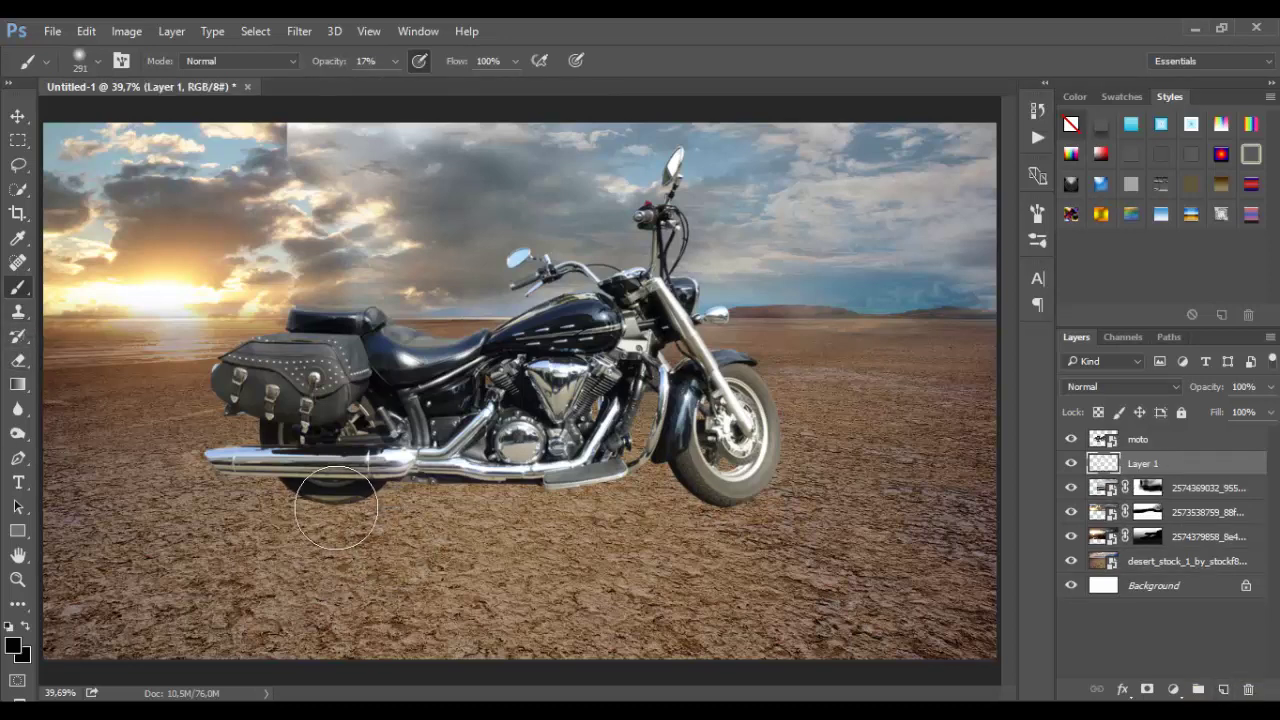
{"action": "left_click_drag", "start_coordinate": [337, 486], "coordinate": [349, 486]}
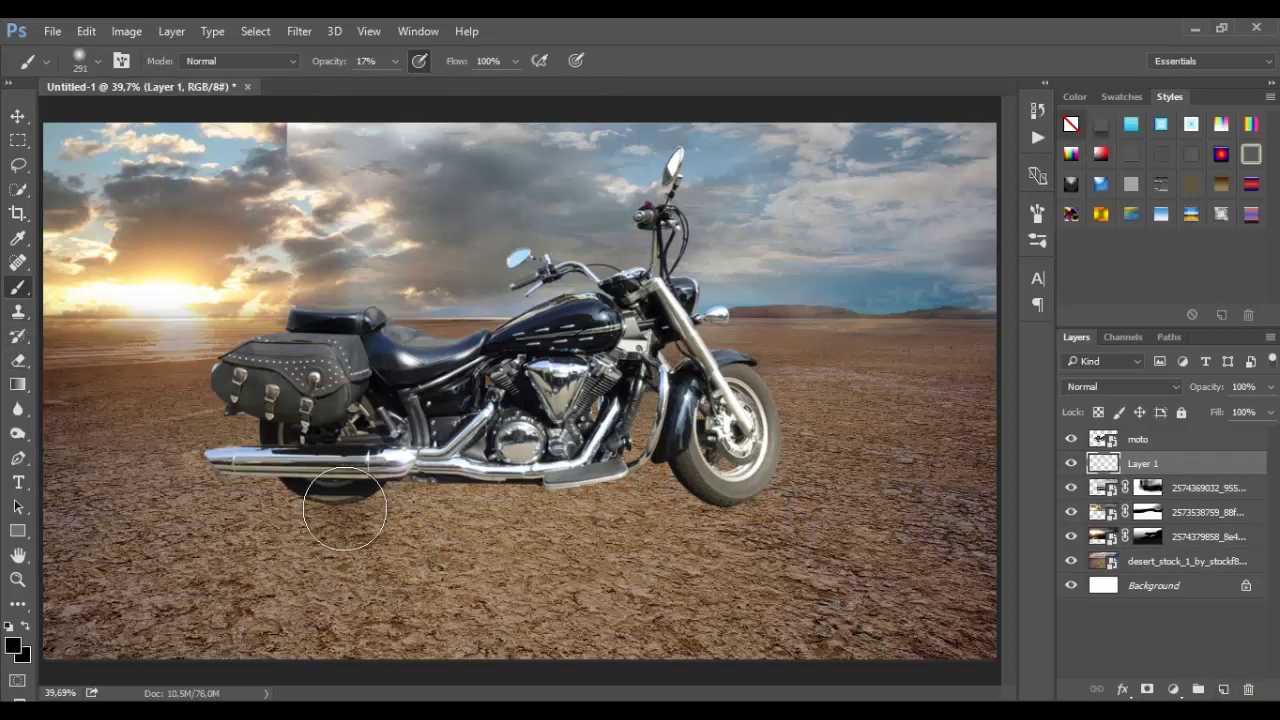
{"action": "left_click_drag", "start_coordinate": [745, 515], "coordinate": [757, 506]}
{"action": "right_click", "coordinate": [757, 506]}
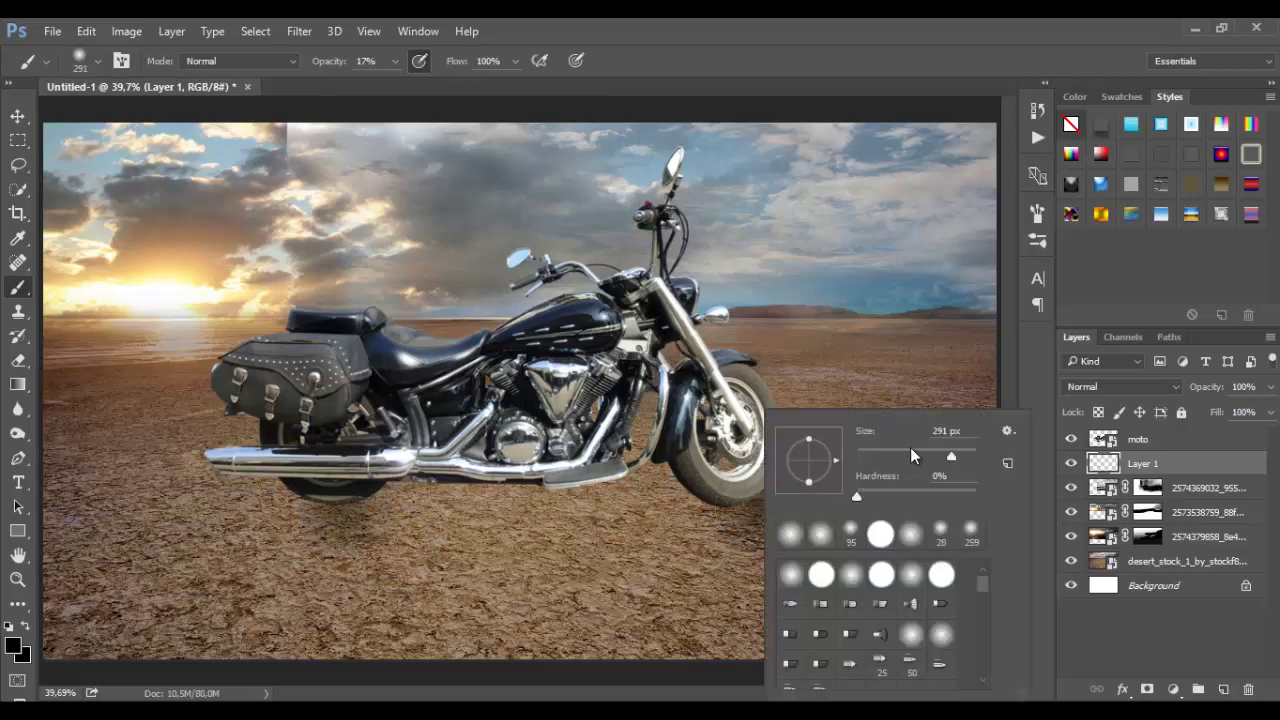
{"action": "left_click_drag", "start_coordinate": [910, 451], "coordinate": [906, 451]}
{"action": "left_click", "coordinate": [338, 506]}
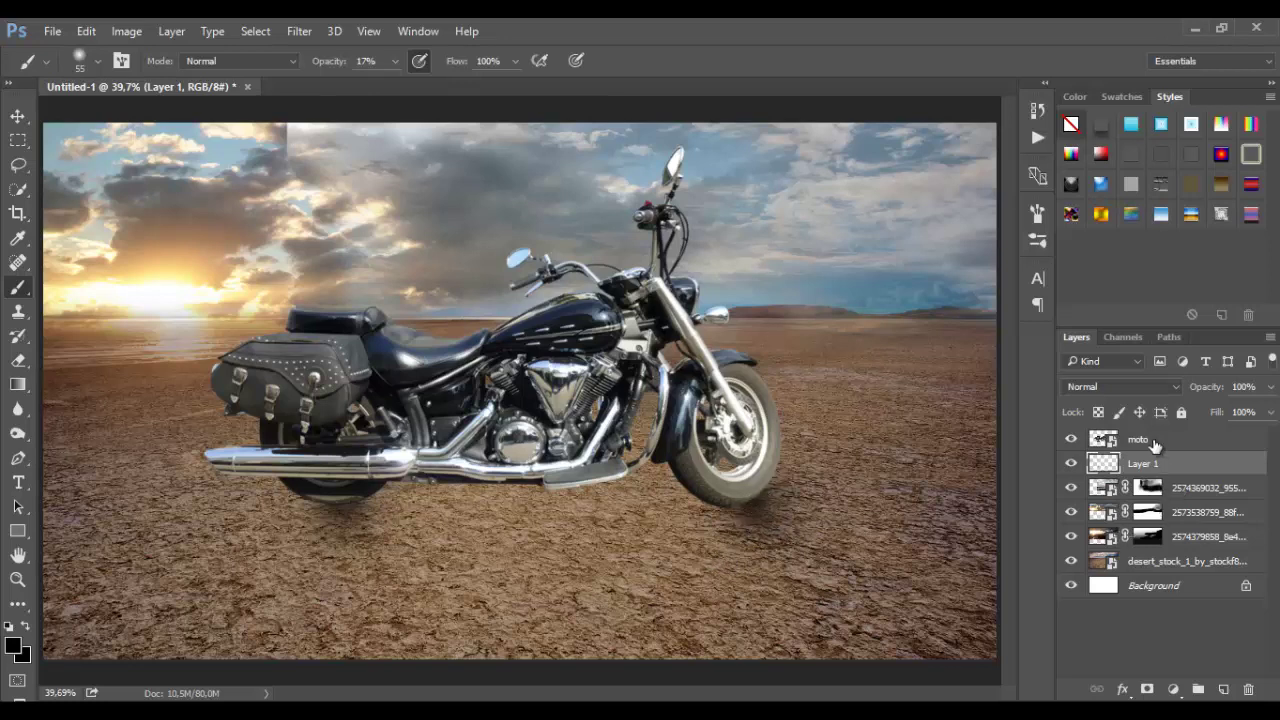
Duplicate the moto layer, flip and stretch the copy beneath the bike, and order it below moto
{"action": "left_click_drag", "start_coordinate": [1155, 445], "coordinate": [1223, 689]}
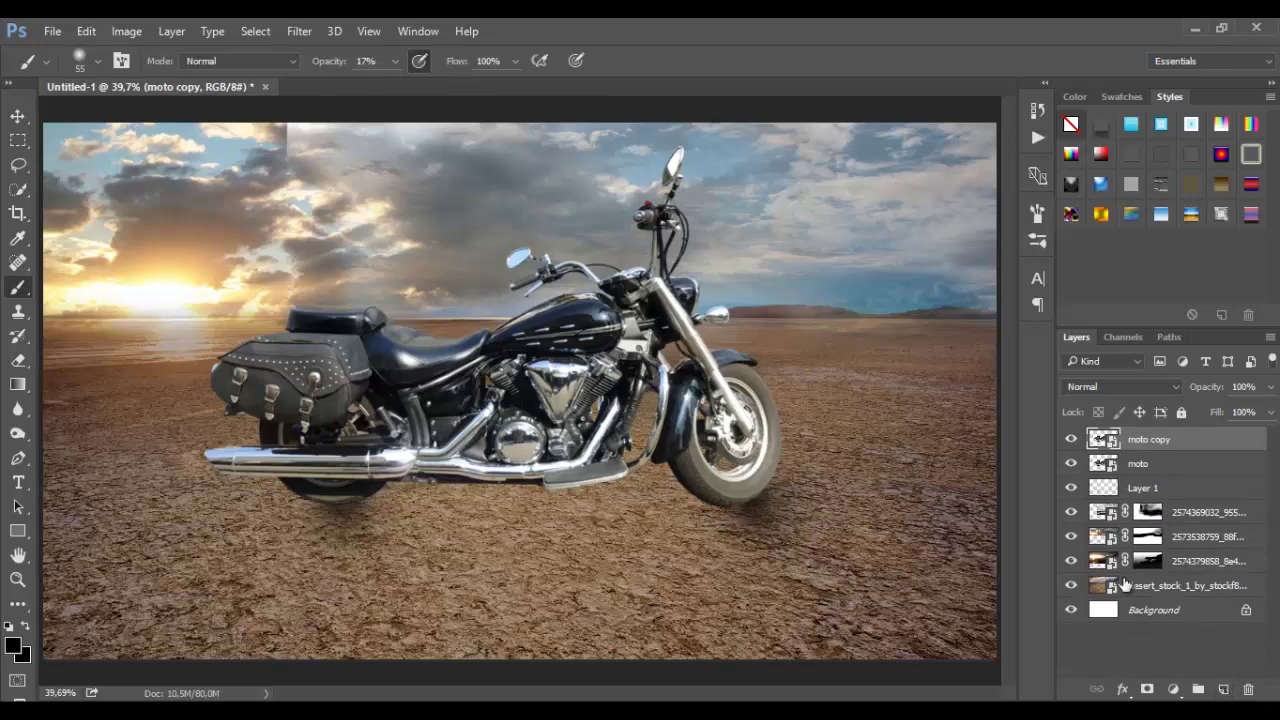
{"action": "left_click", "coordinate": [18, 117]}
{"action": "key", "text": "ctrl+t"}
{"action": "mouse_move", "coordinate": [487, 158]}
{"action": "left_mouse_down"}
{"action": "mouse_move", "coordinate": [496, 187]}
{"action": "mouse_move", "coordinate": [488, 140]}
{"action": "mouse_move", "coordinate": [493, 668]}
{"action": "mouse_move", "coordinate": [524, 428]}
{"action": "mouse_move", "coordinate": [523, 275]}
{"action": "left_mouse_up"}
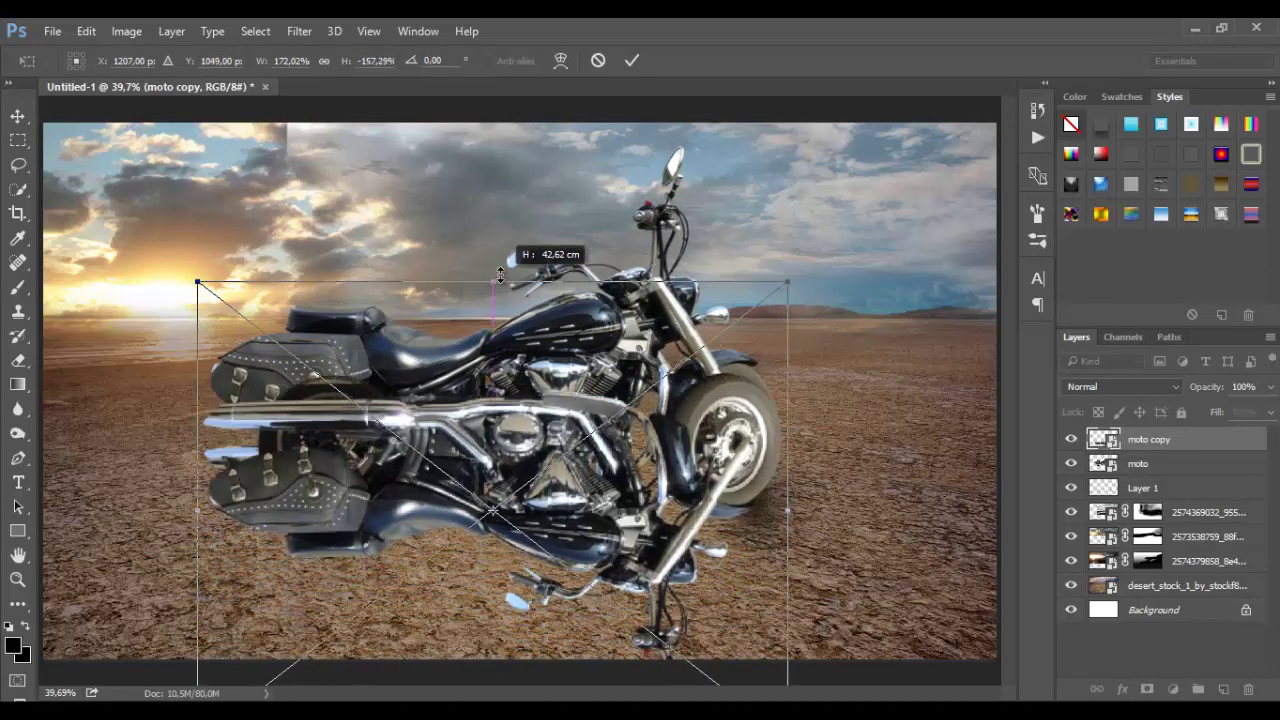
{"action": "mouse_move", "coordinate": [445, 461]}
{"action": "left_mouse_down"}
{"action": "mouse_move", "coordinate": [452, 612]}
{"action": "mouse_move", "coordinate": [462, 592]}
{"action": "left_mouse_up"}
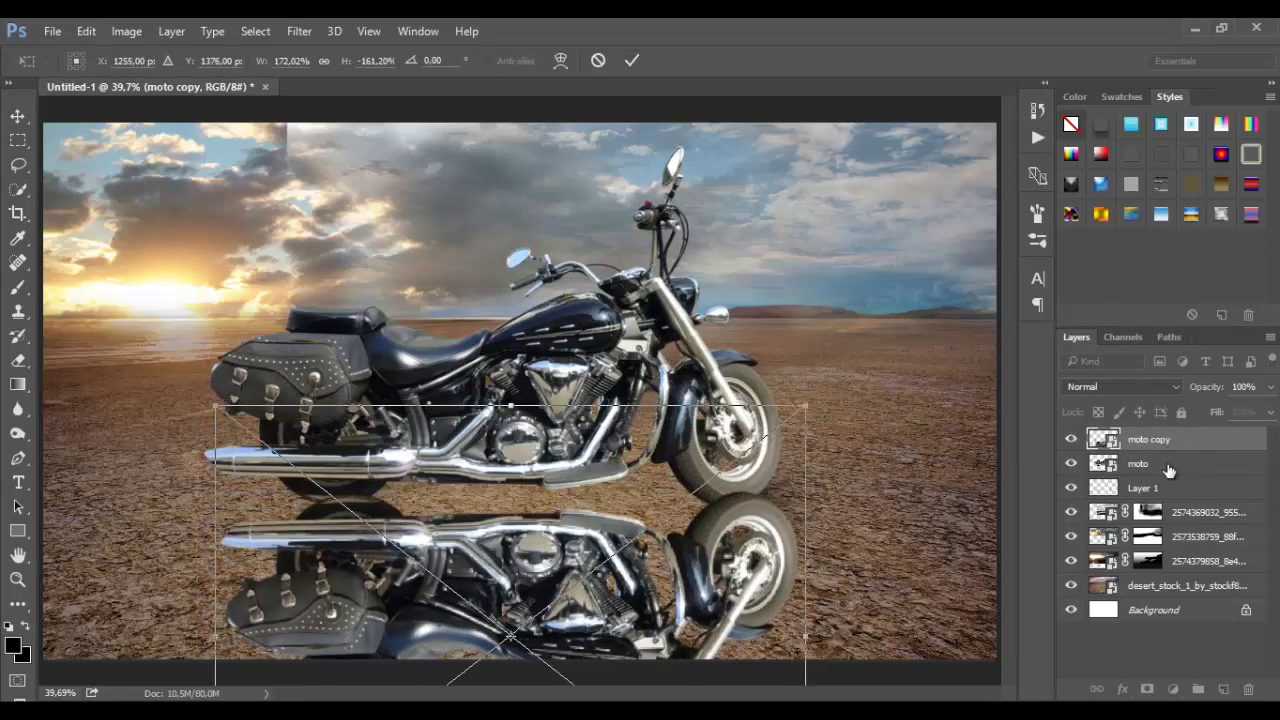
{"action": "key", "text": "Return"}
{"action": "left_click_drag", "start_coordinate": [1148, 439], "coordinate": [1148, 476]}
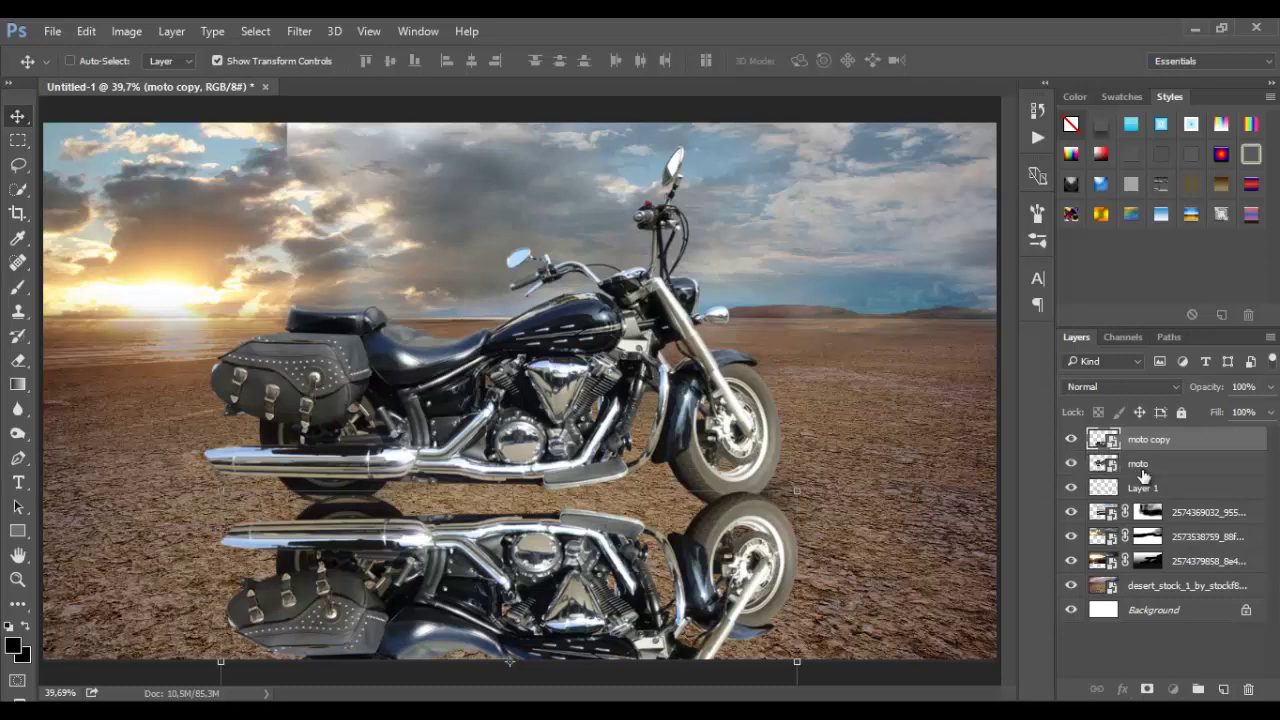
Check the layers under the reflection, then start a Skew transform on moto copy
{"action": "right_click", "coordinate": [497, 568]}
{"action": "key", "text": "Escape"}
{"action": "left_click", "coordinate": [86, 31]}
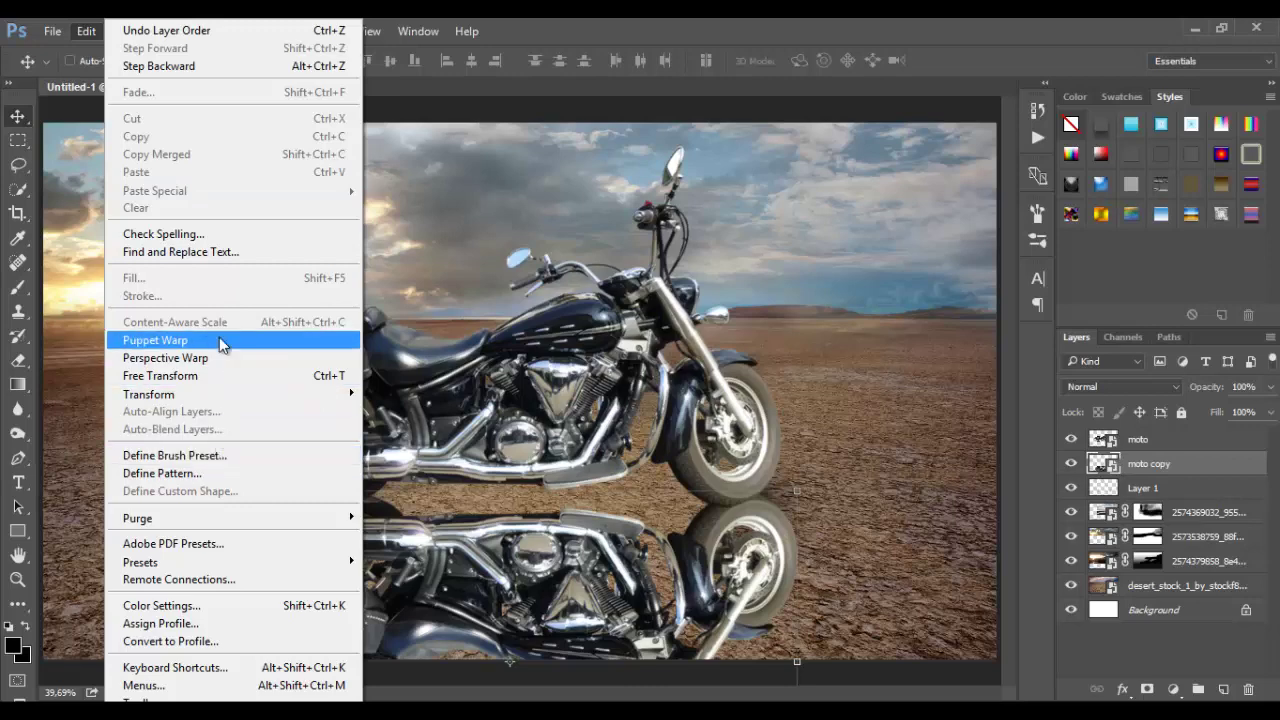
{"action": "left_click", "coordinate": [648, 600]}
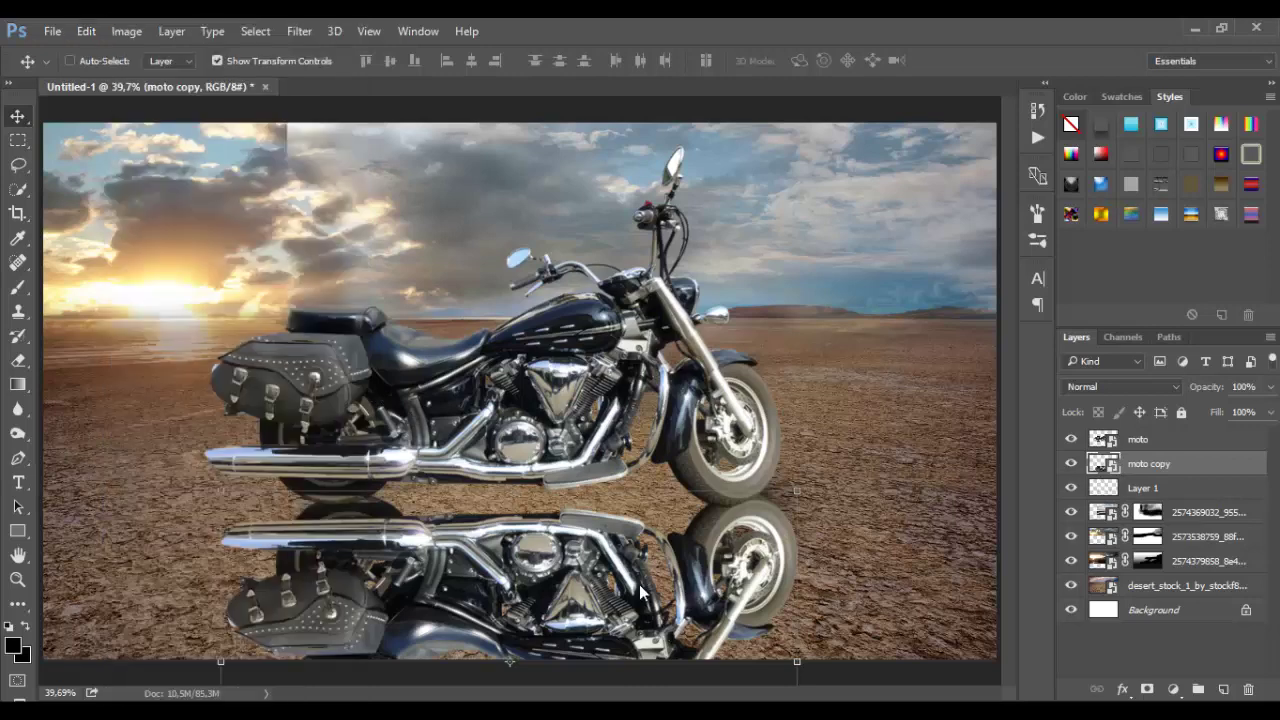
{"action": "key", "text": "ctrl+t"}
{"action": "right_click", "coordinate": [603, 567]}
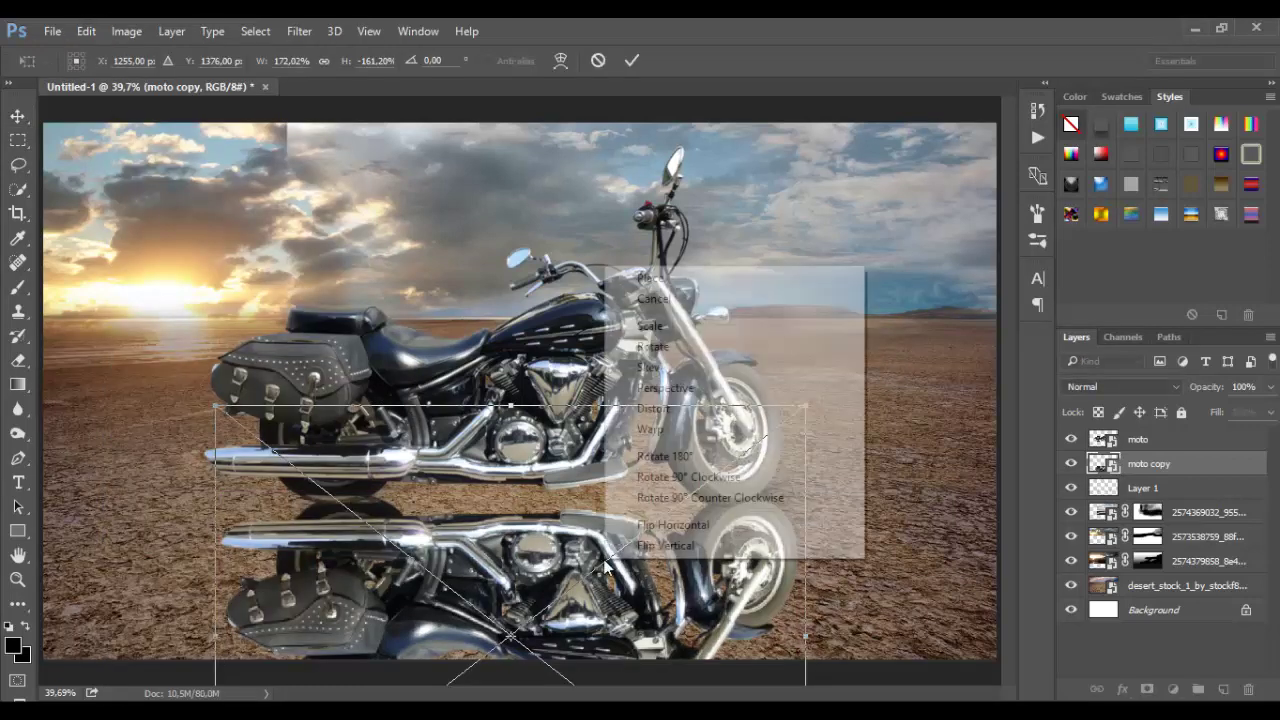
{"action": "left_click", "coordinate": [655, 368]}
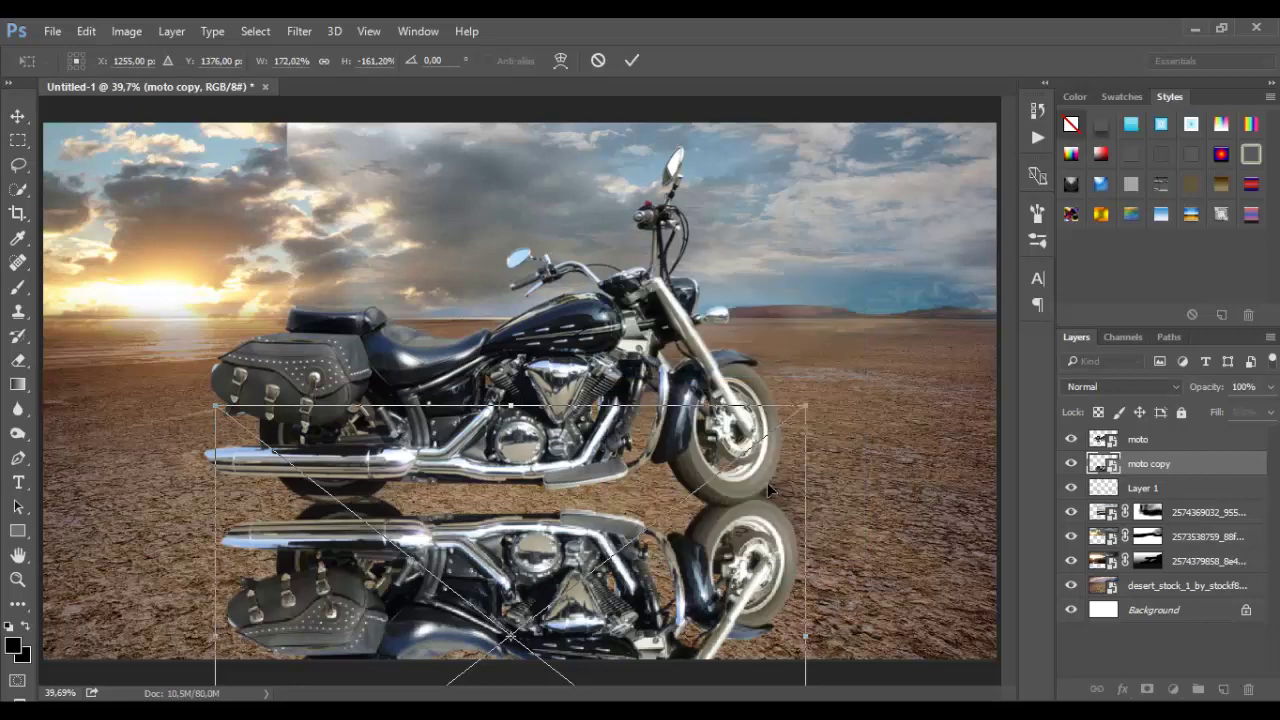
Drag the skew corners to flatten the reflection into a wider slanted perspective, then apply
{"action": "key", "text": "ctrl+minus"}
{"action": "key", "text": "ctrl+minus"}
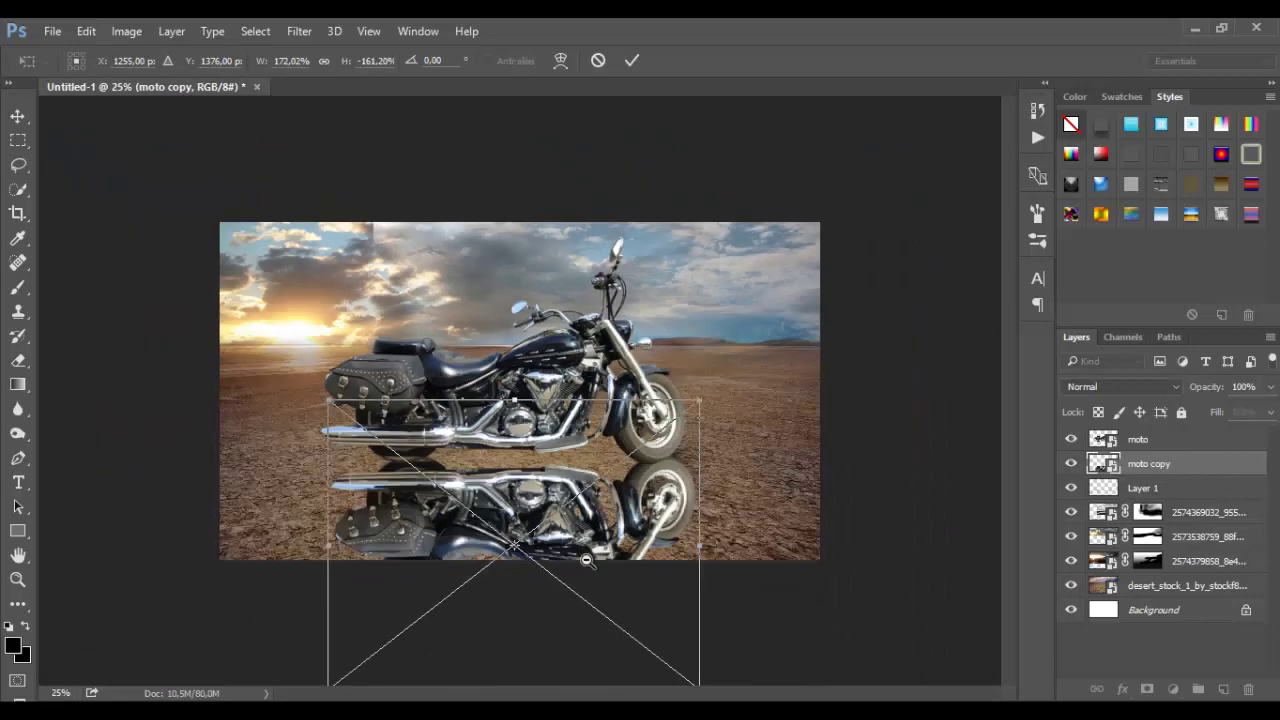
{"action": "key", "text": "ctrl+minus"}
{"action": "left_click_drag", "start_coordinate": [643, 595], "coordinate": [757, 516]}
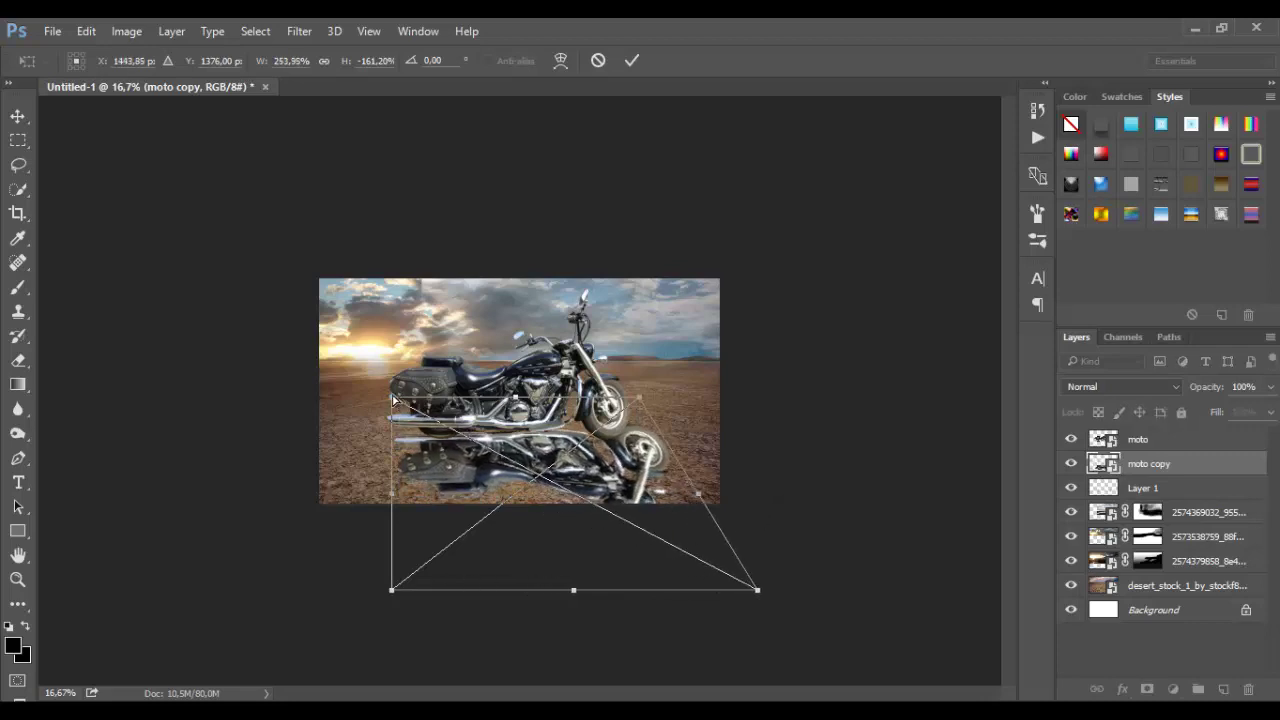
{"action": "left_click_drag", "start_coordinate": [392, 398], "coordinate": [391, 420]}
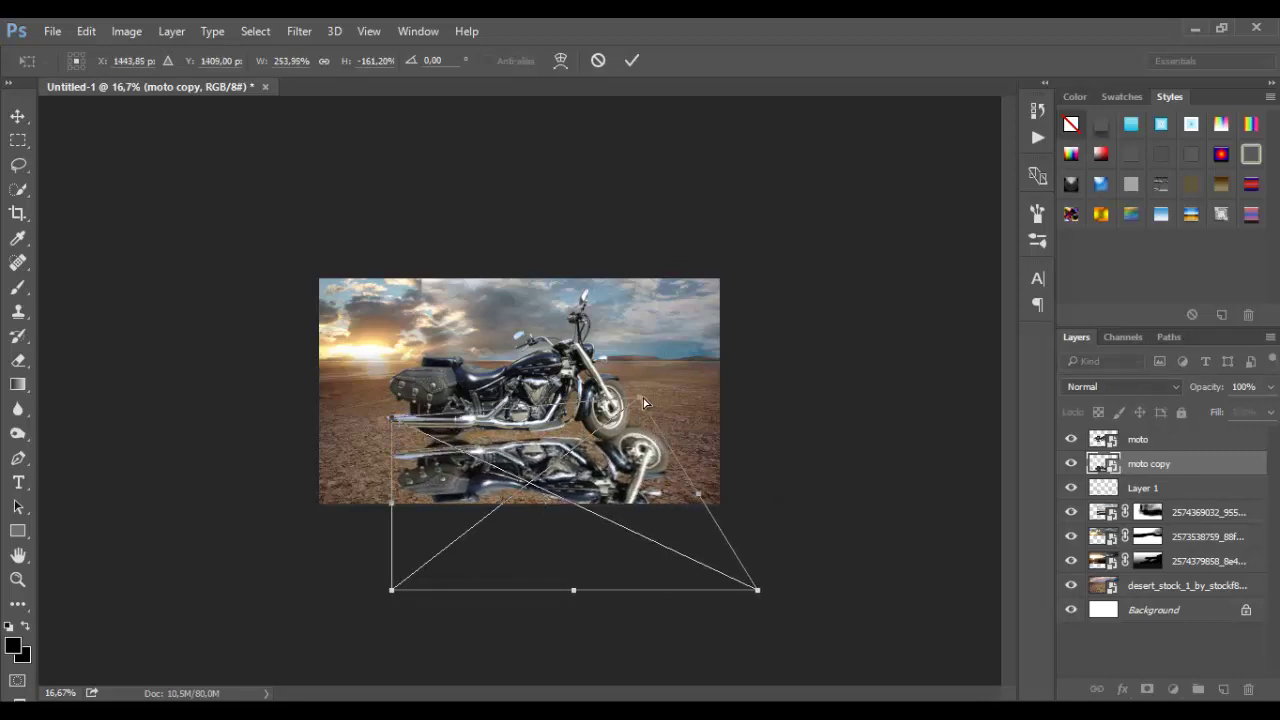
{"action": "left_click_drag", "start_coordinate": [643, 398], "coordinate": [646, 406]}
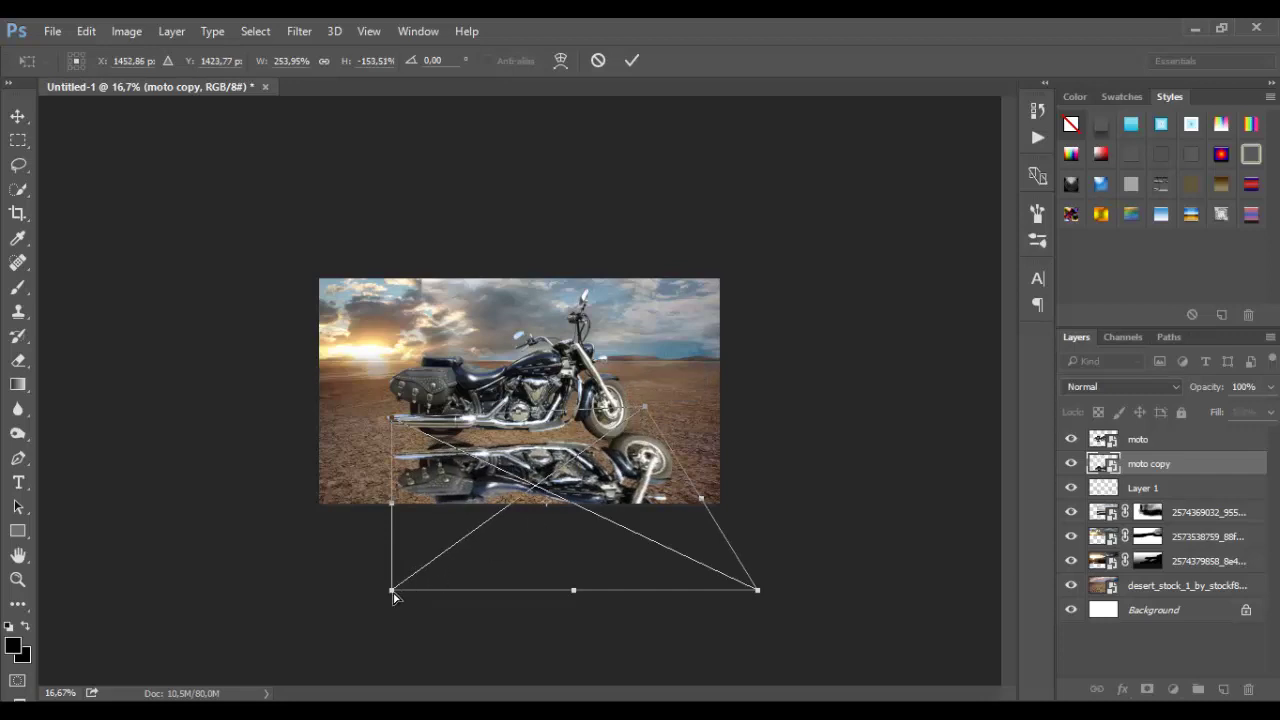
{"action": "left_click_drag", "start_coordinate": [393, 596], "coordinate": [406, 596]}
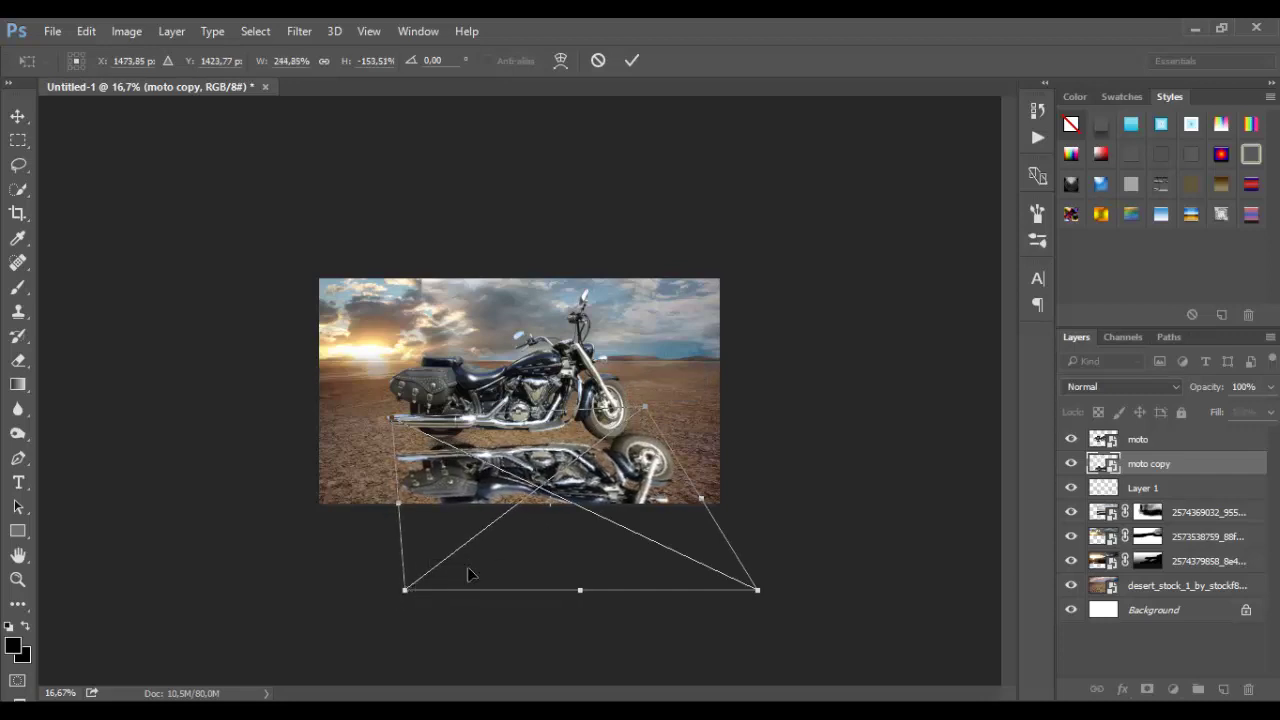
{"action": "left_click", "coordinate": [632, 60]}
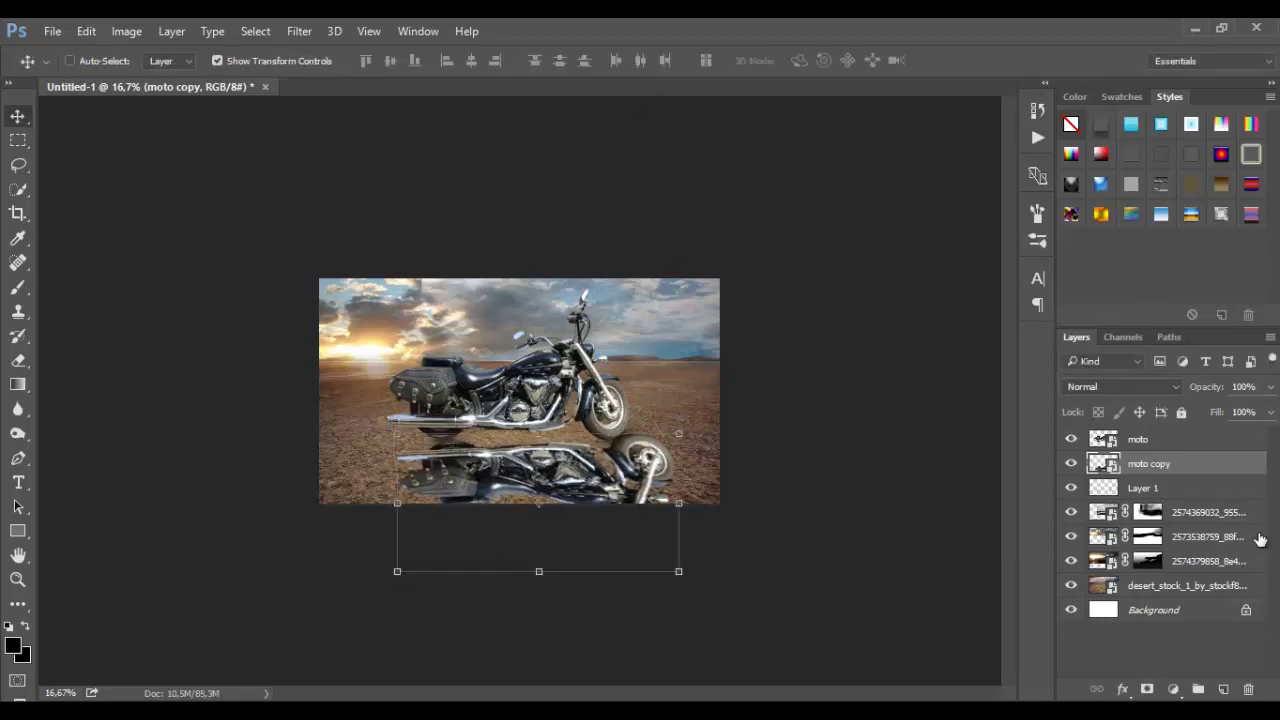
Add a Hue/Saturation adjustment clipped to the motorcycle copy, with Saturation and Lightness at -100
{"action": "left_click", "coordinate": [1174, 689]}
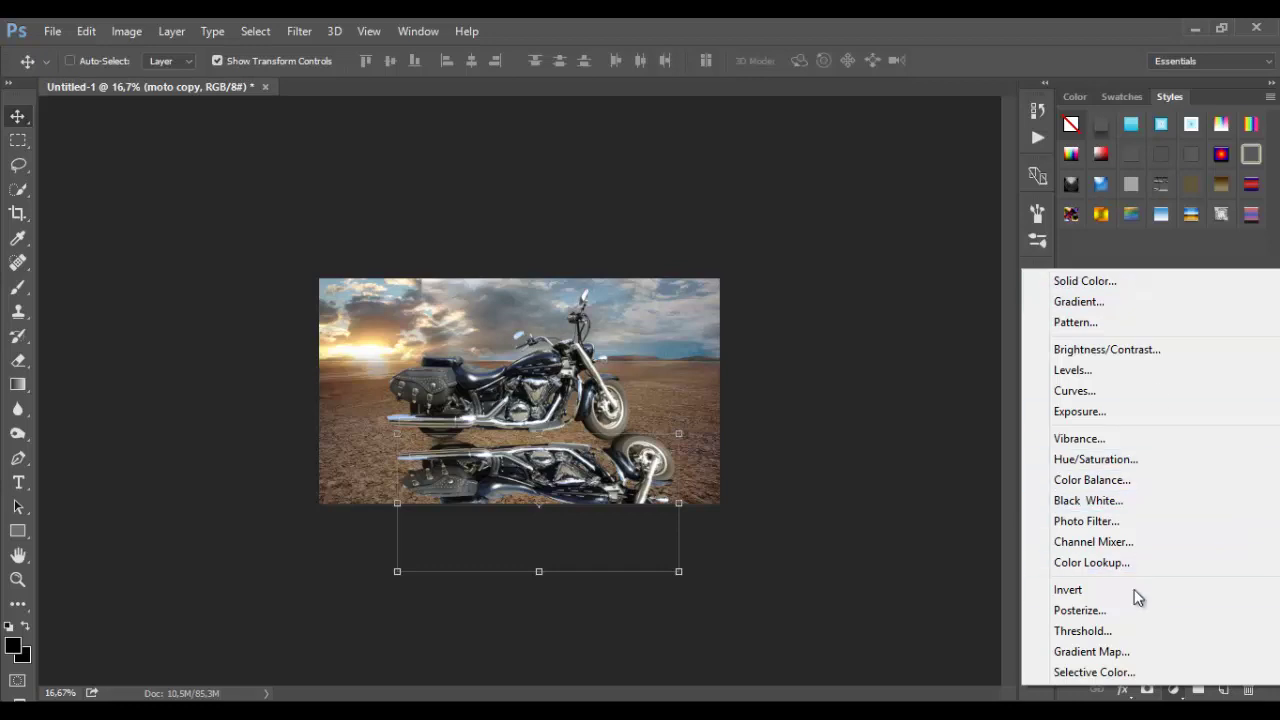
{"action": "left_click", "coordinate": [1110, 459]}
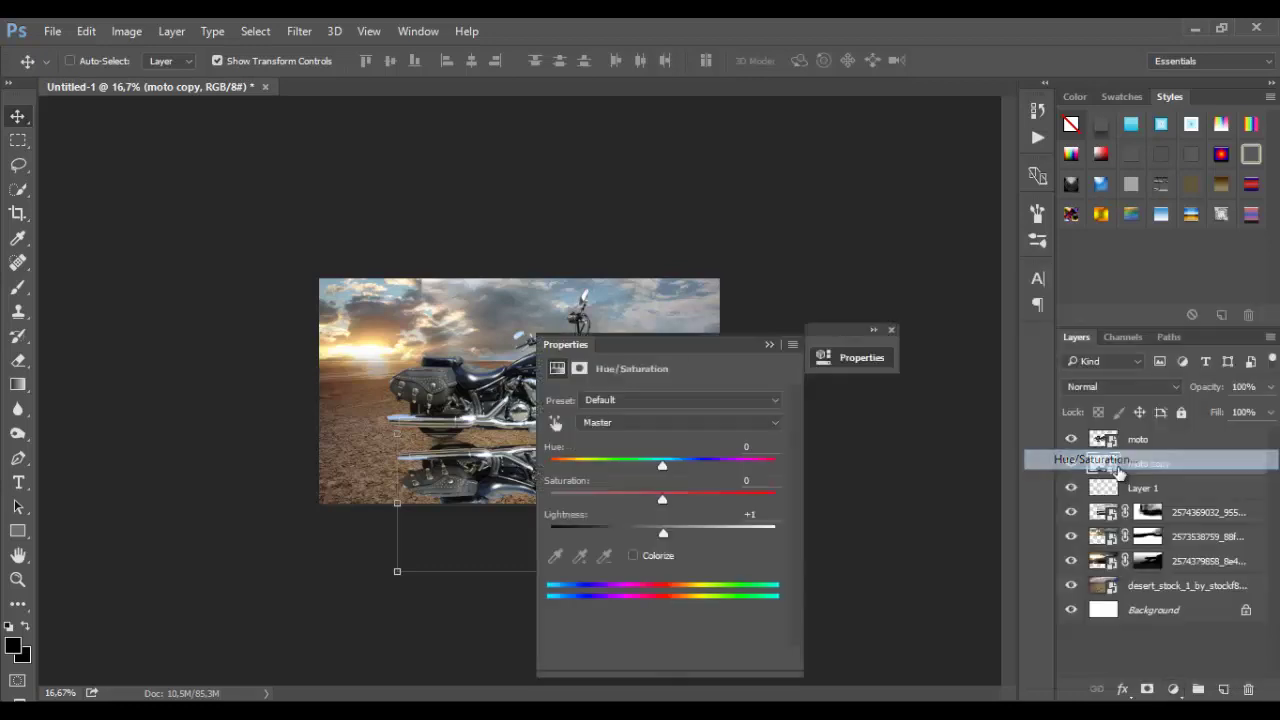
{"action": "right_click", "coordinate": [1187, 459]}
{"action": "left_click", "coordinate": [935, 445]}
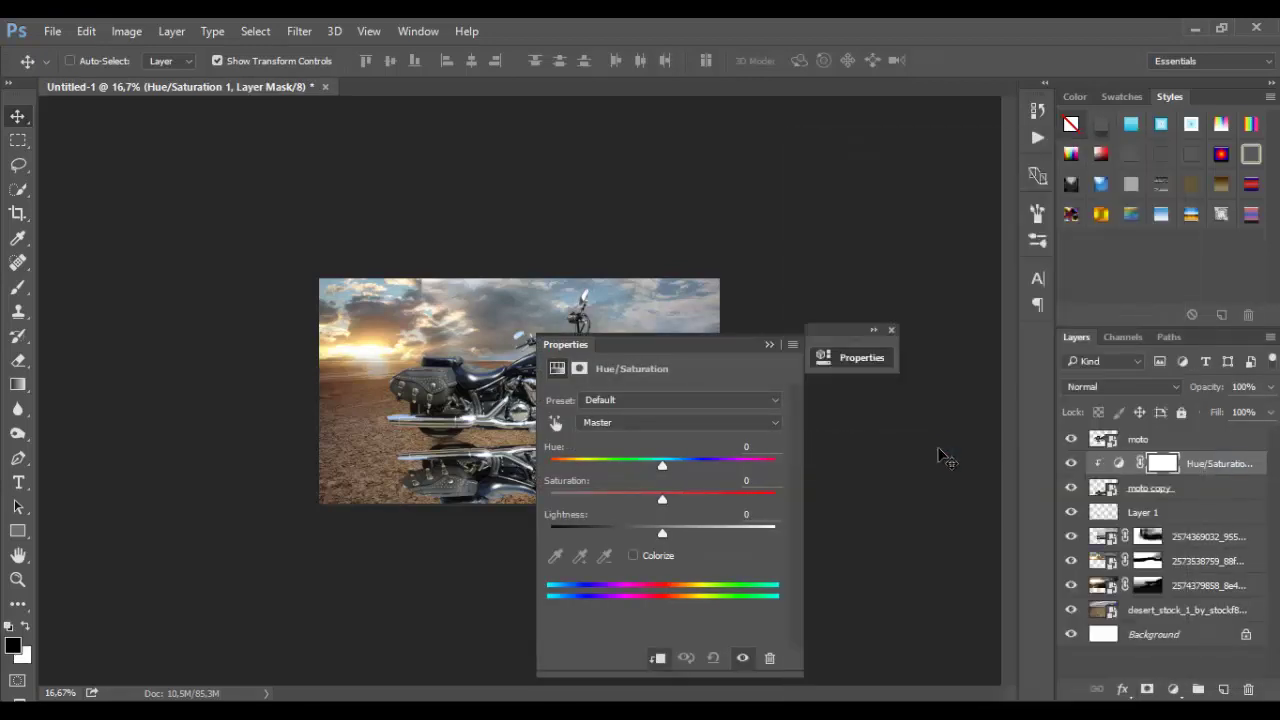
{"action": "left_click_drag", "start_coordinate": [659, 499], "coordinate": [531, 509]}
{"action": "left_click_drag", "start_coordinate": [657, 531], "coordinate": [529, 539]}
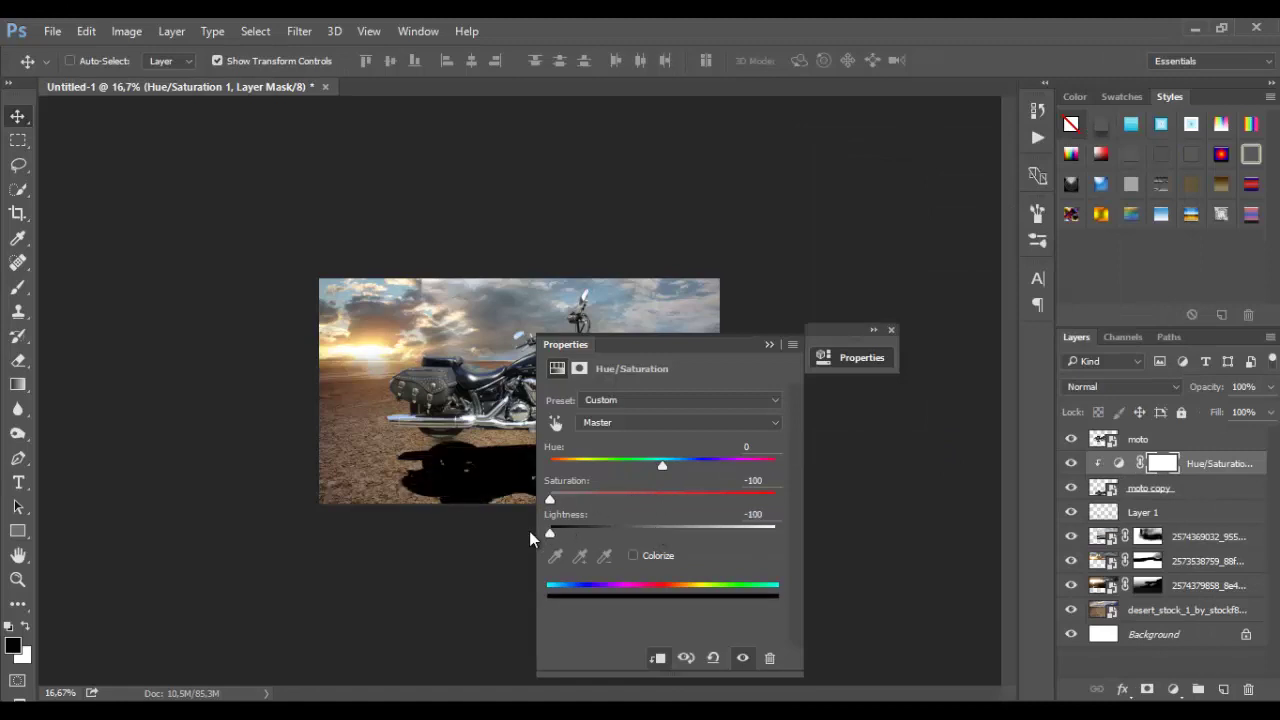
{"action": "left_click", "coordinate": [769, 345]}
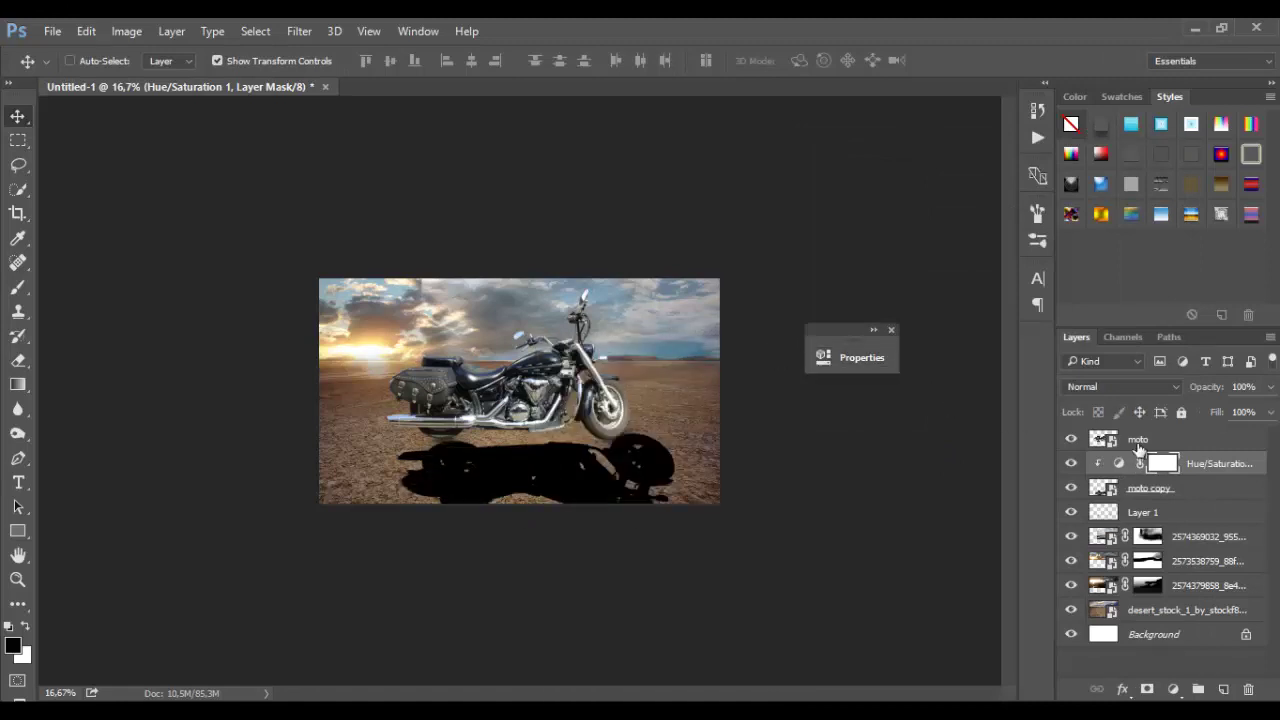
Merge the Hue/Saturation adjustment and the motorcycle copy into one black shadow layer
{"action": "left_click", "coordinate": [1172, 494], "text": "shift"}
{"action": "right_click", "coordinate": [1199, 472]}
{"action": "left_click", "coordinate": [866, 646]}
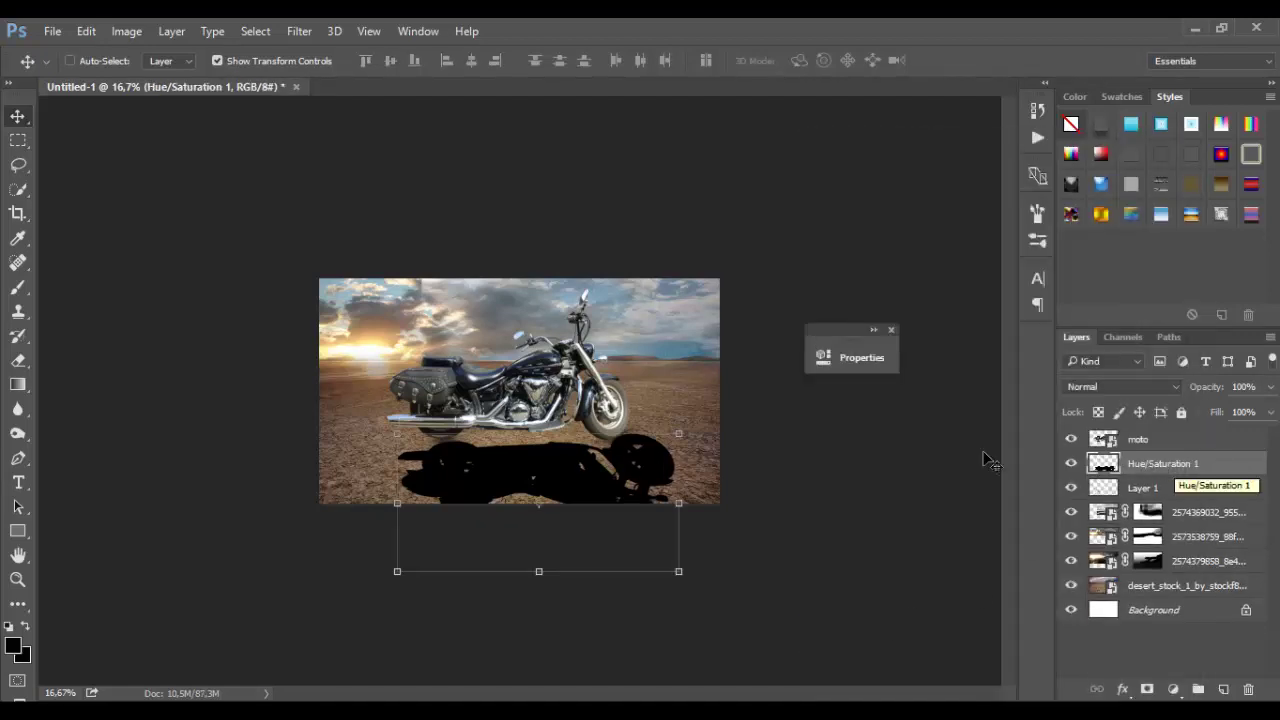
Free Transform the black shadow, adjusting its top corners to stretch and slightly skew it
{"action": "key", "text": "ctrl+plus"}
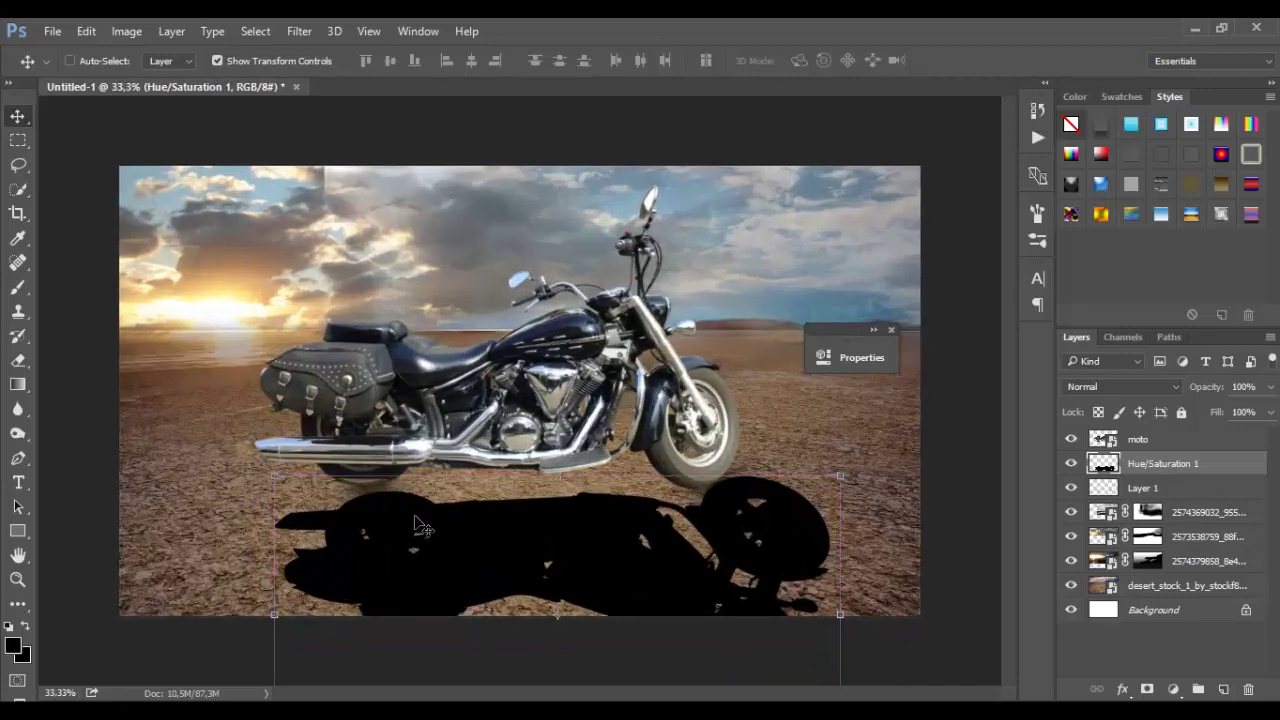
{"action": "right_click", "coordinate": [415, 516]}
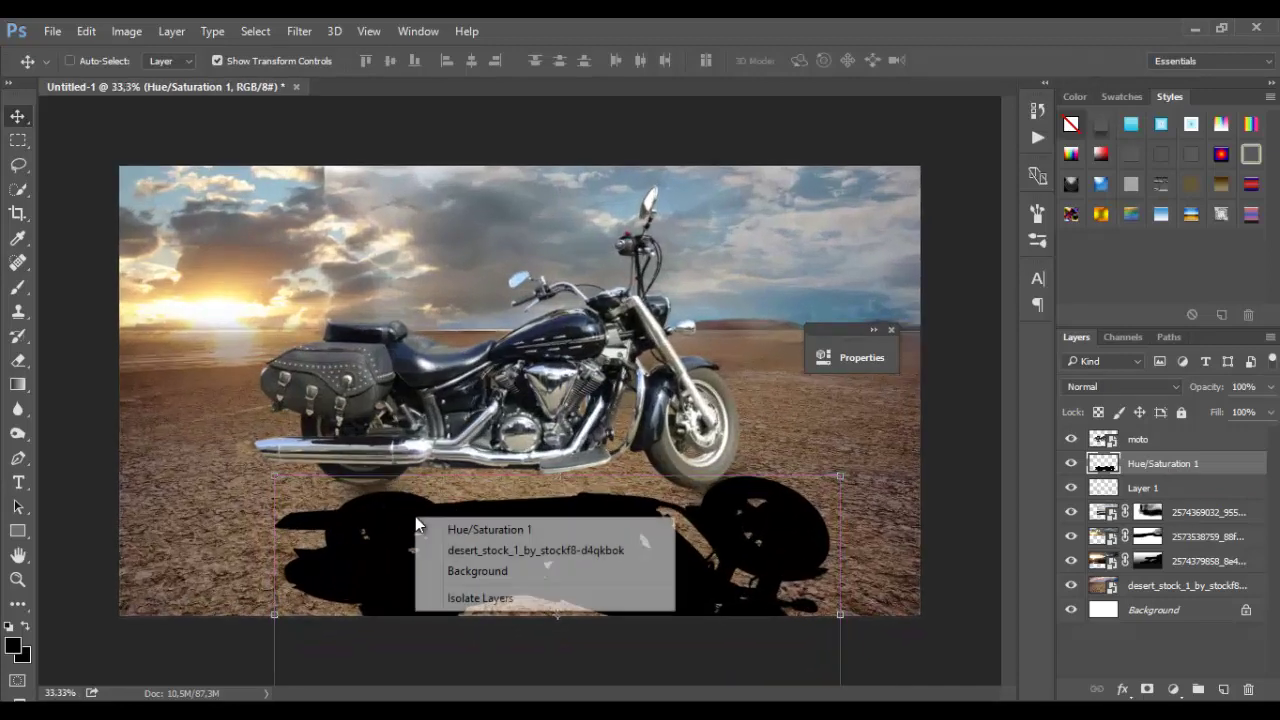
{"action": "left_click", "coordinate": [84, 33]}
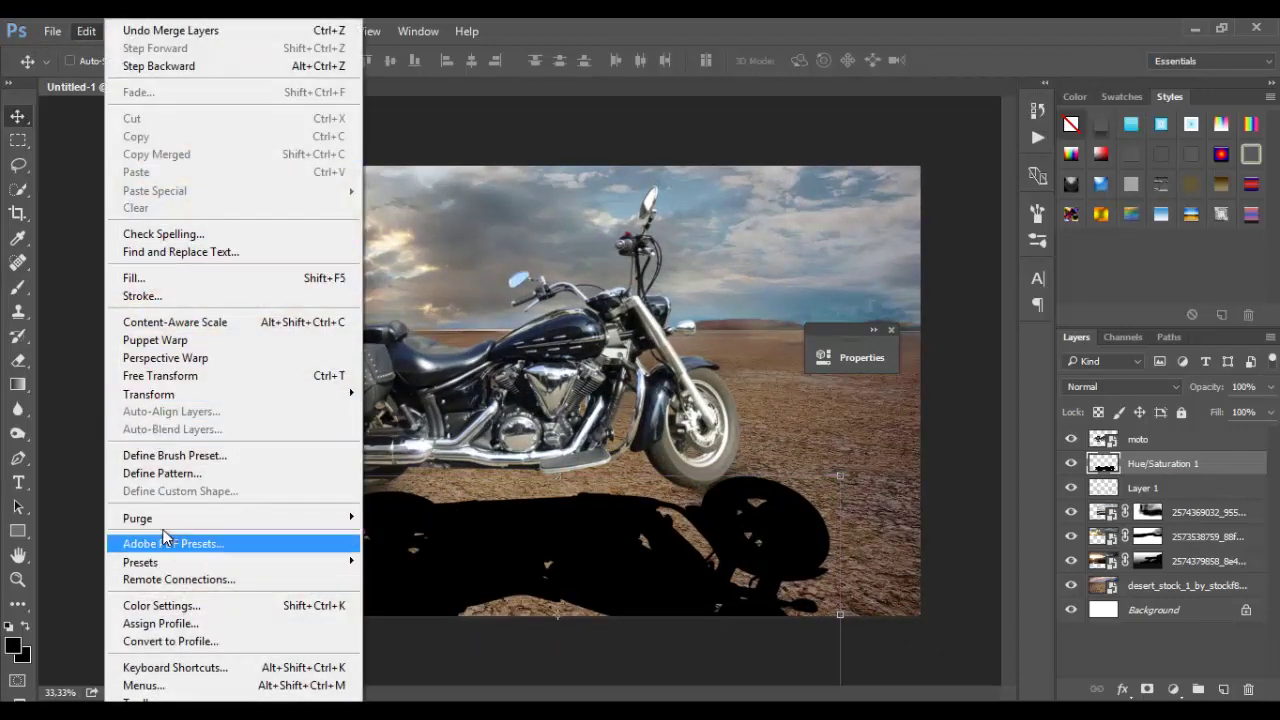
{"action": "left_click", "coordinate": [184, 377]}
{"action": "right_click", "coordinate": [365, 519]}
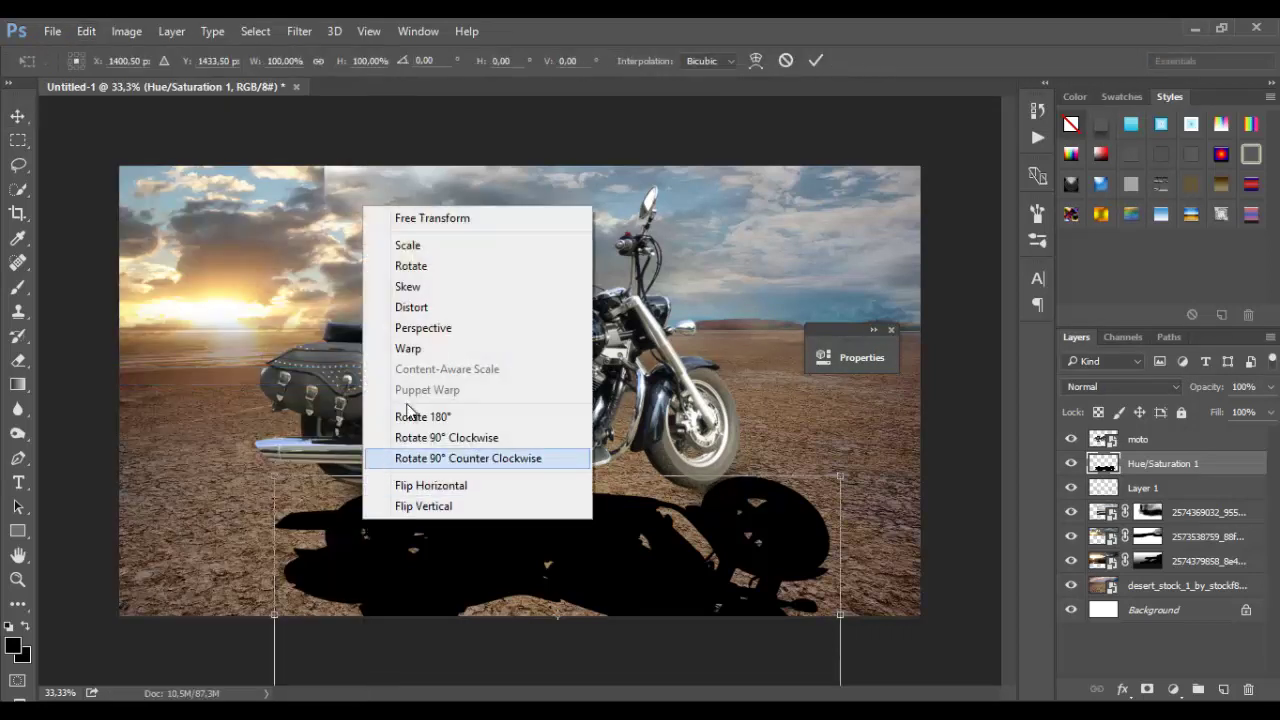
{"action": "left_click", "coordinate": [352, 382]}
{"action": "left_click_drag", "start_coordinate": [277, 478], "coordinate": [277, 465]}
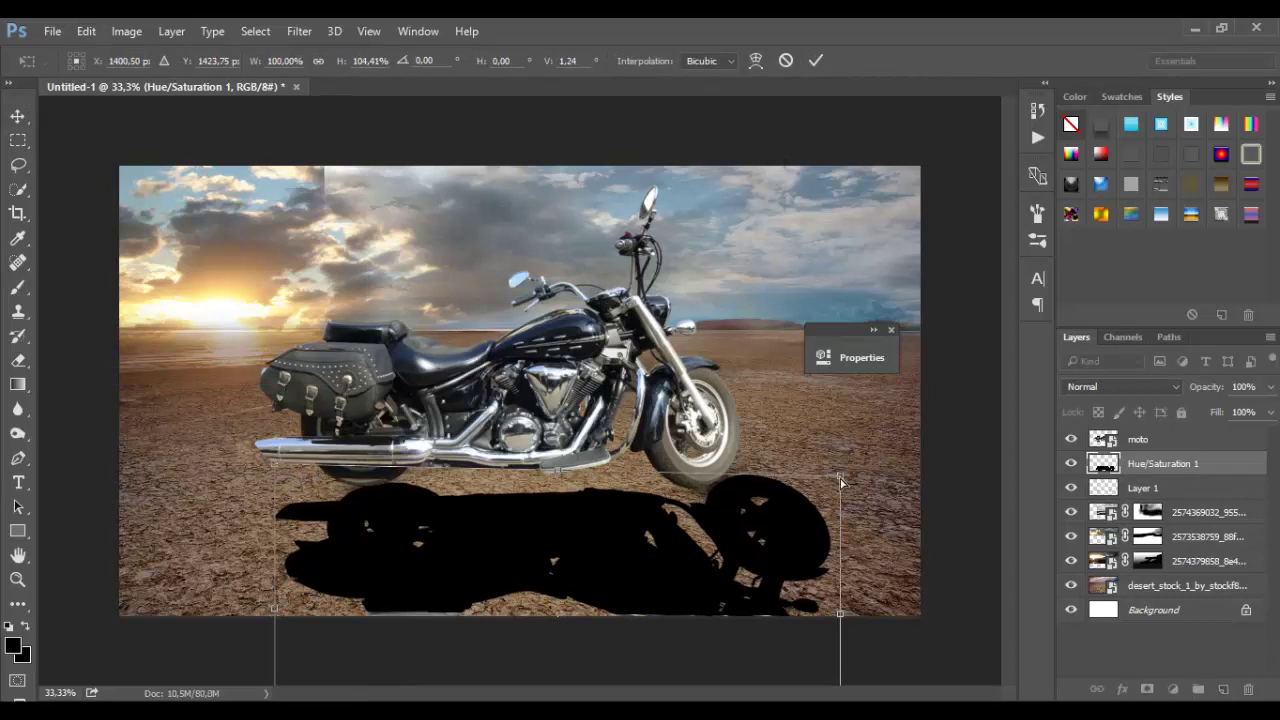
{"action": "left_click_drag", "start_coordinate": [840, 482], "coordinate": [834, 482]}
Commit the transform and set the shadow layer's opacity to 74%
{"action": "left_click", "coordinate": [814, 60]}
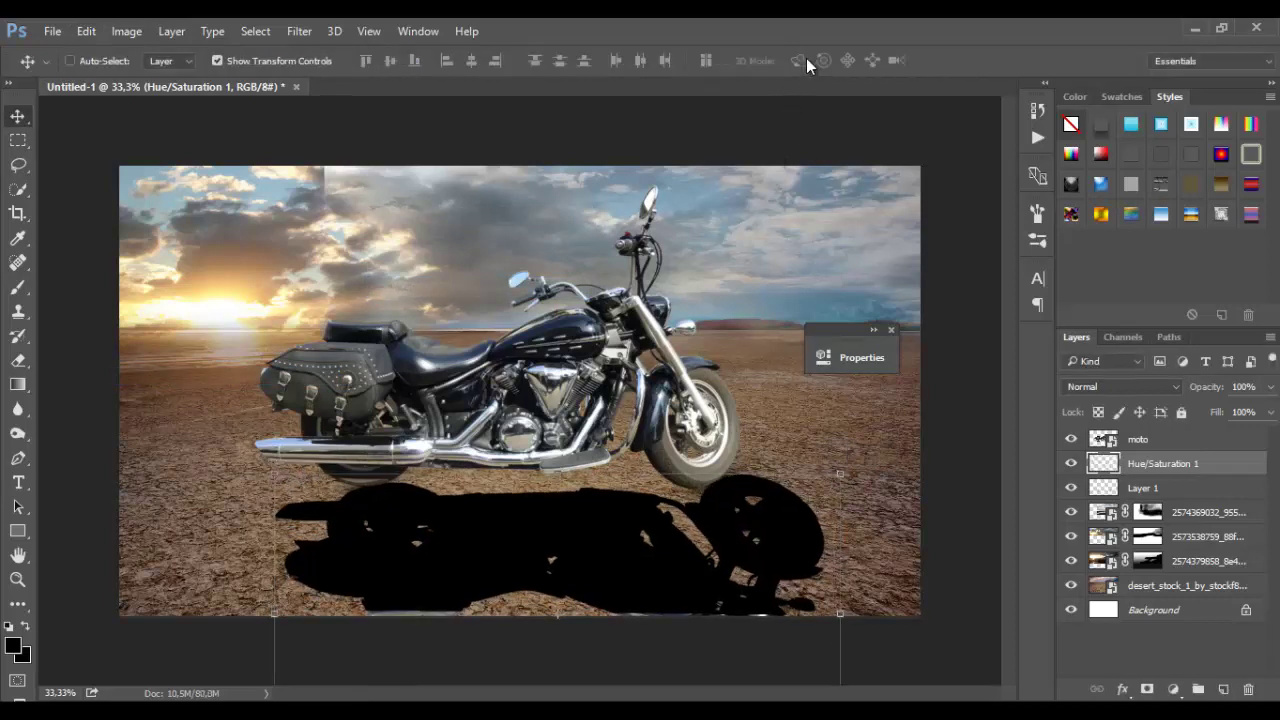
{"action": "left_click", "coordinate": [1269, 390]}
{"action": "left_click_drag", "start_coordinate": [1268, 410], "coordinate": [1249, 412]}
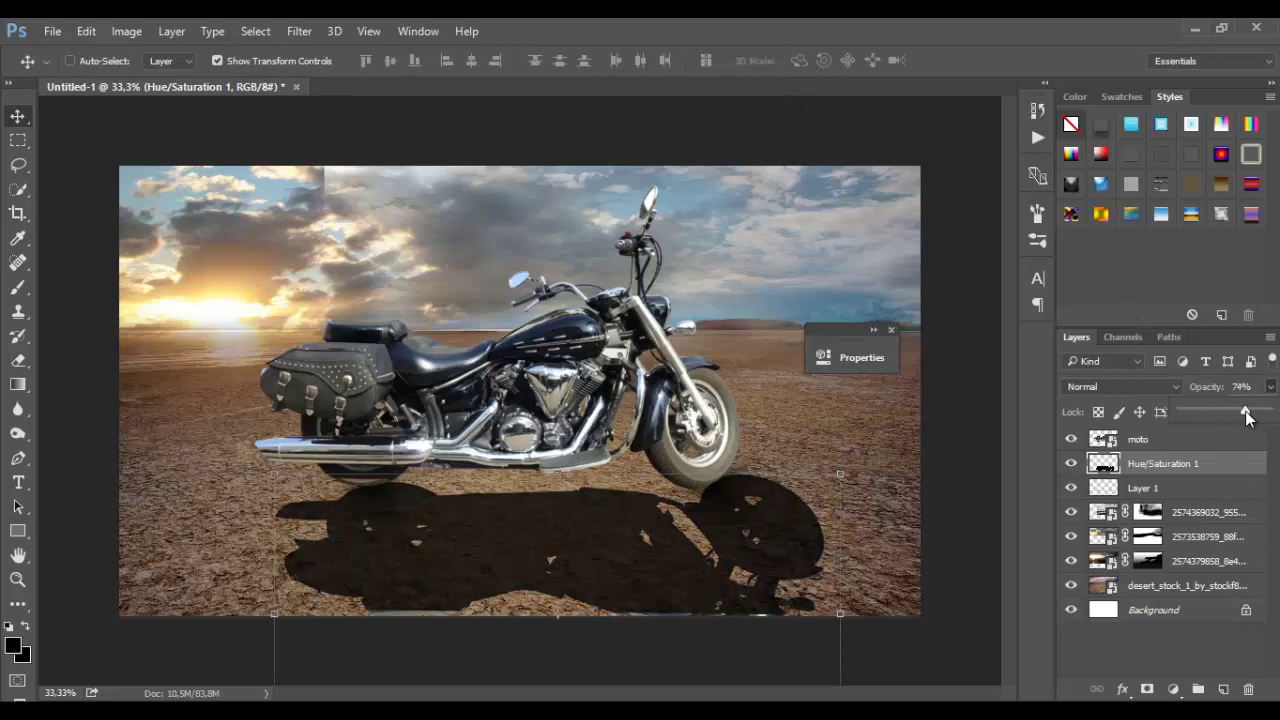
Apply a Gaussian Blur of about 30 px to the shadow and lower its opacity to 55%
{"action": "left_click", "coordinate": [306, 34]}
{"action": "mouse_move", "coordinate": [308, 238]}
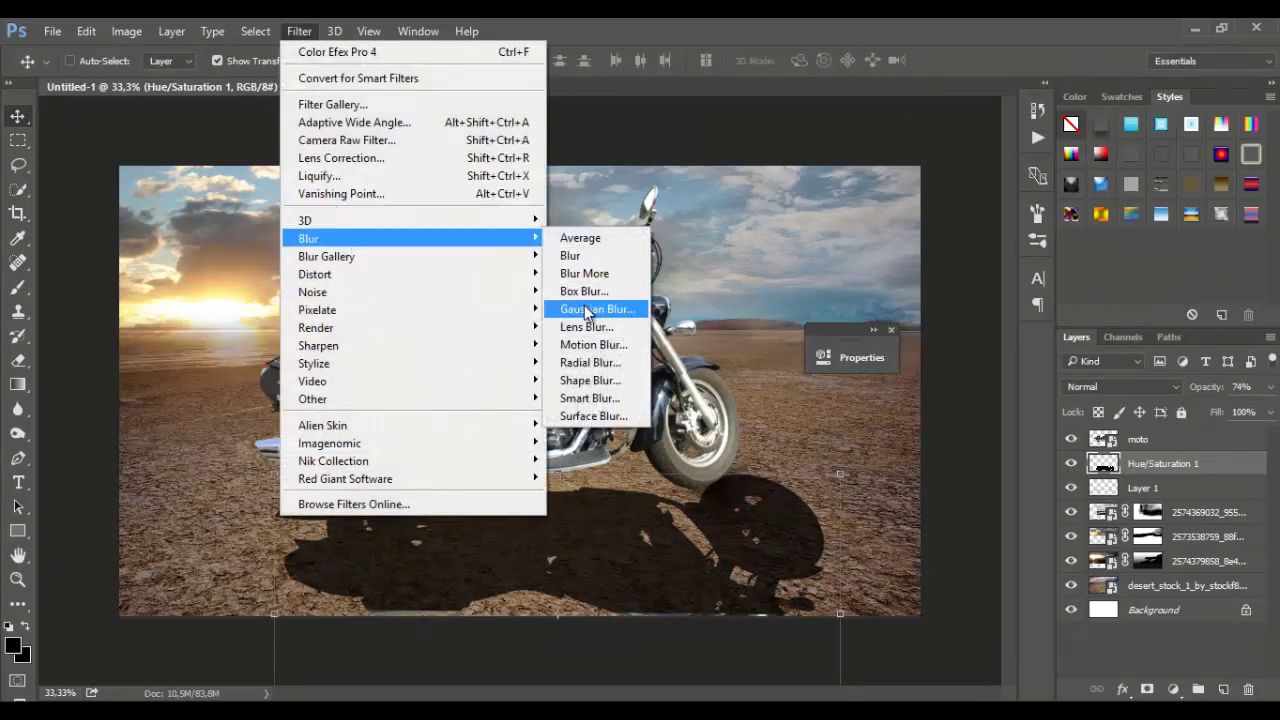
{"action": "left_click", "coordinate": [590, 309]}
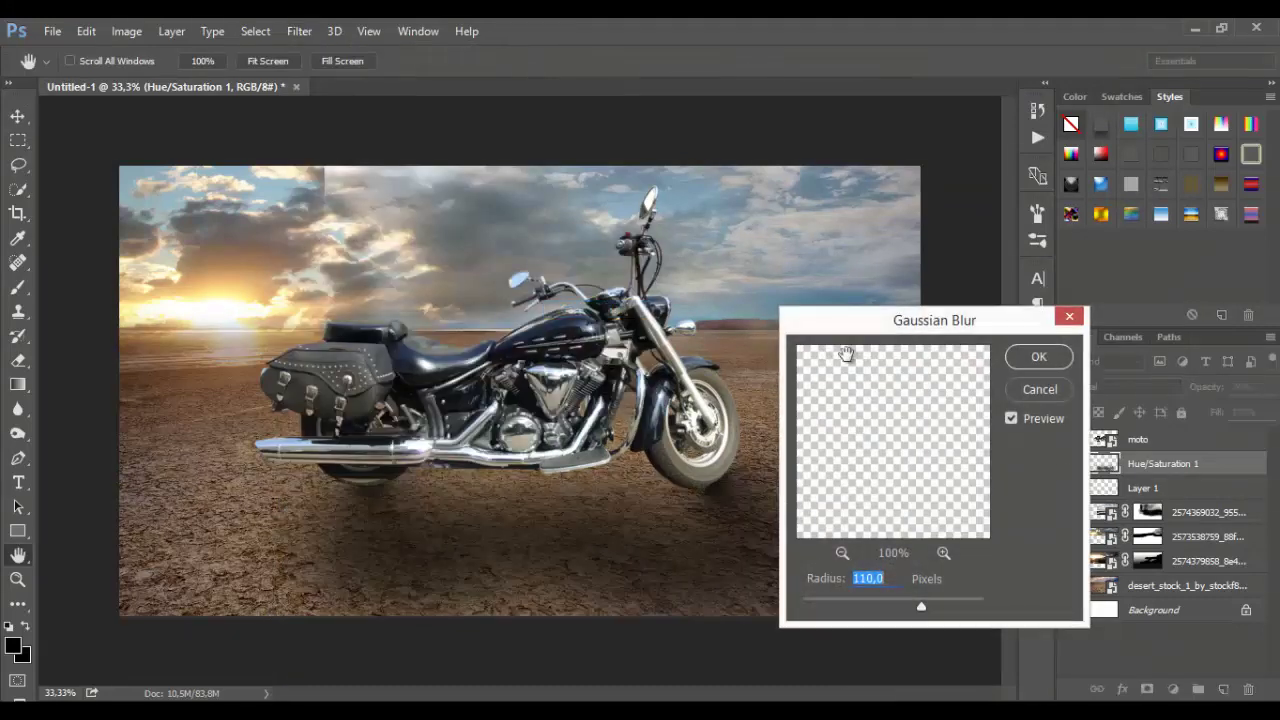
{"action": "left_click_drag", "start_coordinate": [912, 603], "coordinate": [889, 610]}
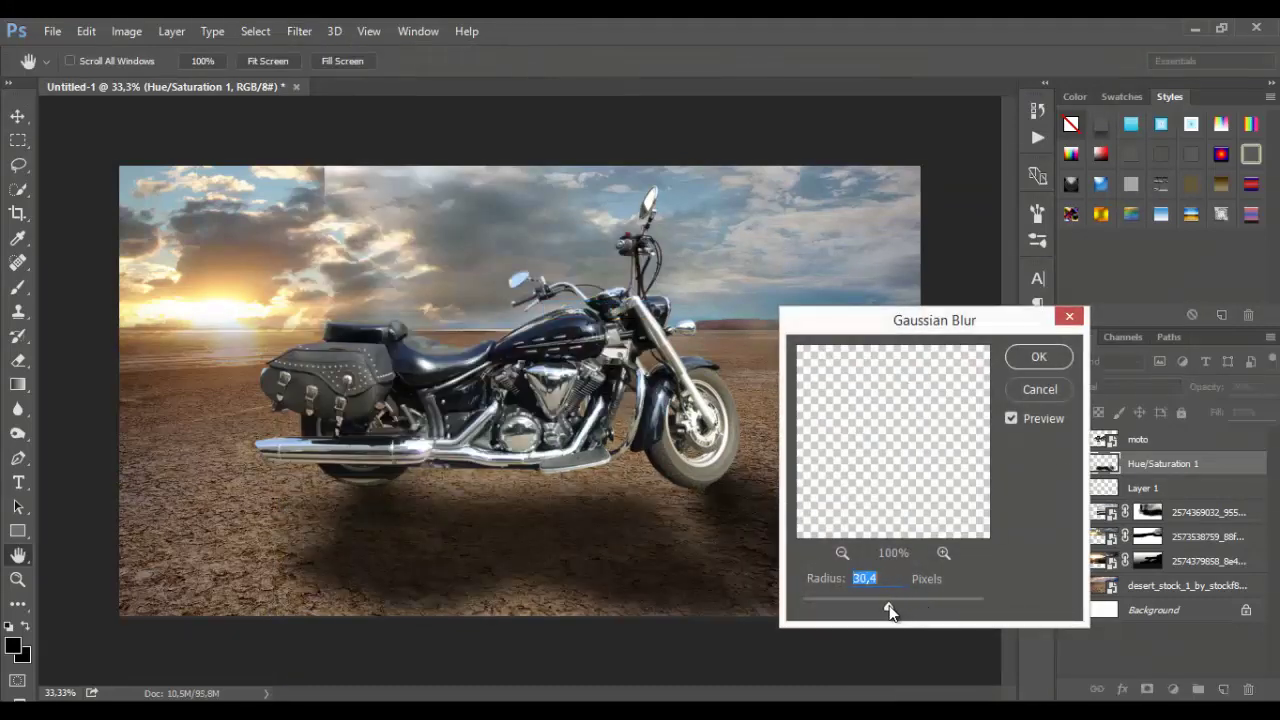
{"action": "left_click", "coordinate": [1039, 357]}
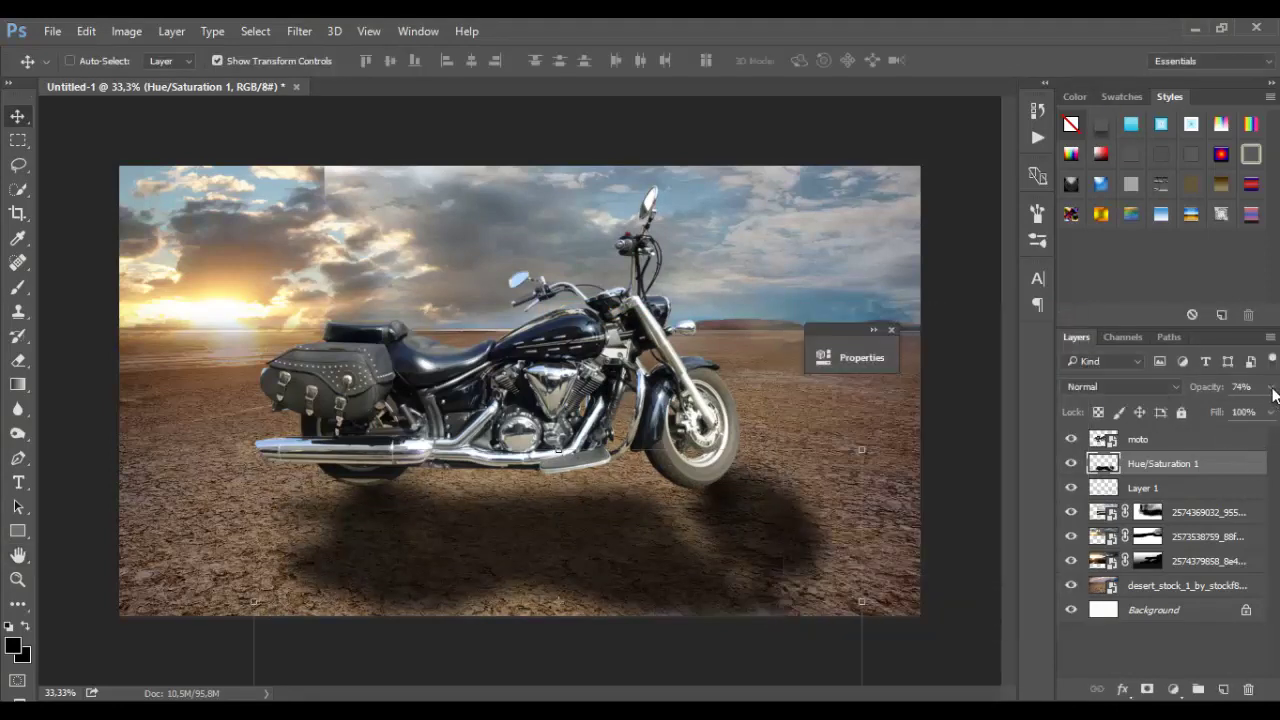
{"action": "left_click_drag", "start_coordinate": [1272, 388], "coordinate": [1229, 414]}
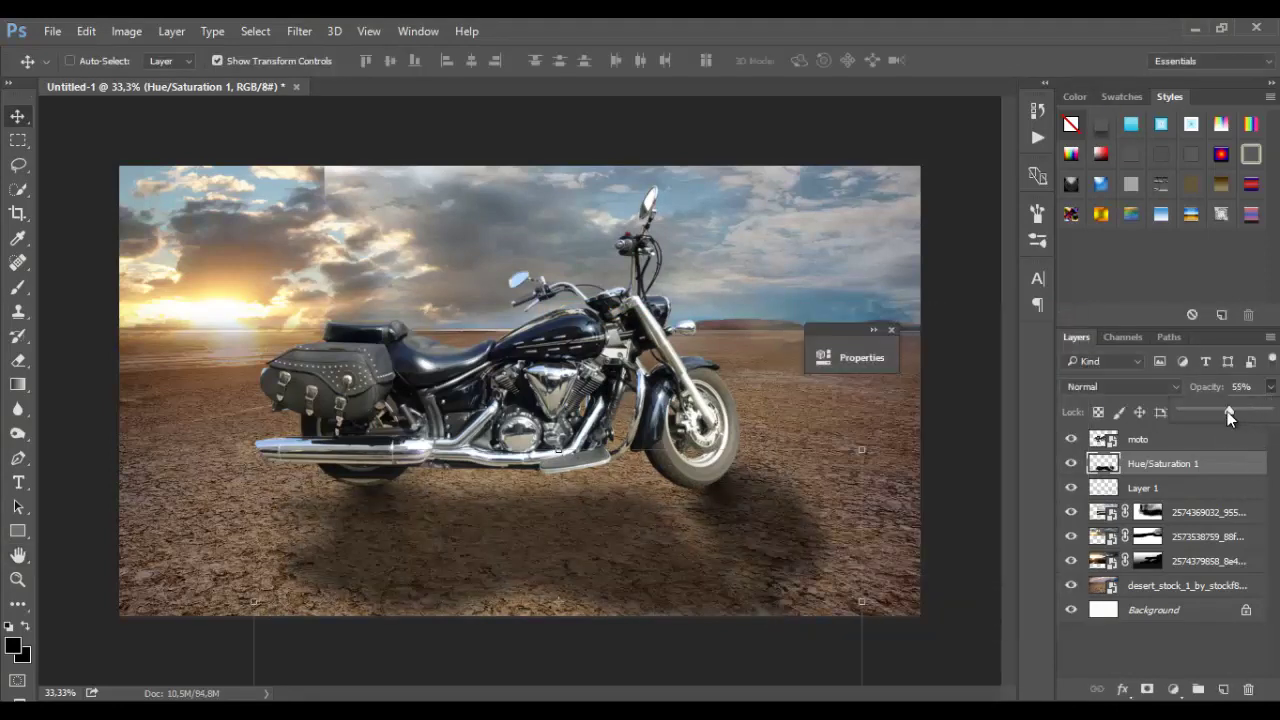
Skew and distort the blurred shadow into a longer slant extending down-right beneath the bike
{"action": "key", "text": "ctrl+t"}
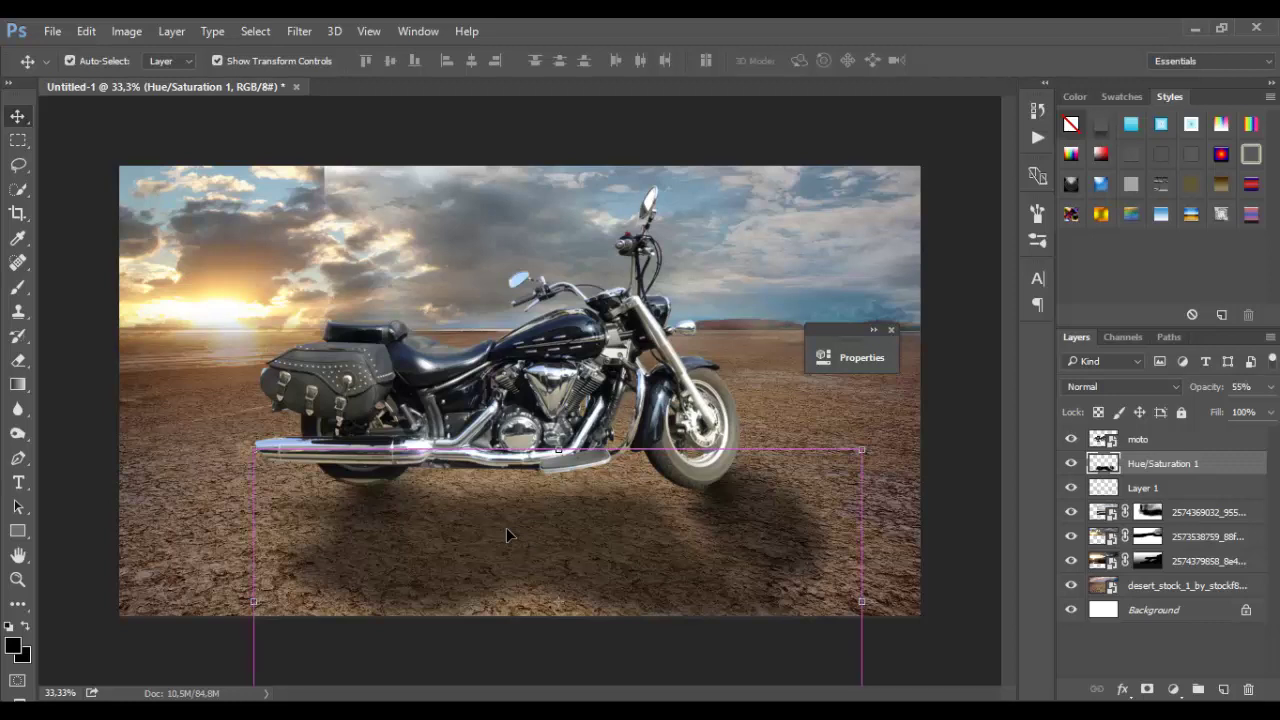
{"action": "right_click", "coordinate": [509, 530]}
{"action": "left_click", "coordinate": [580, 294]}
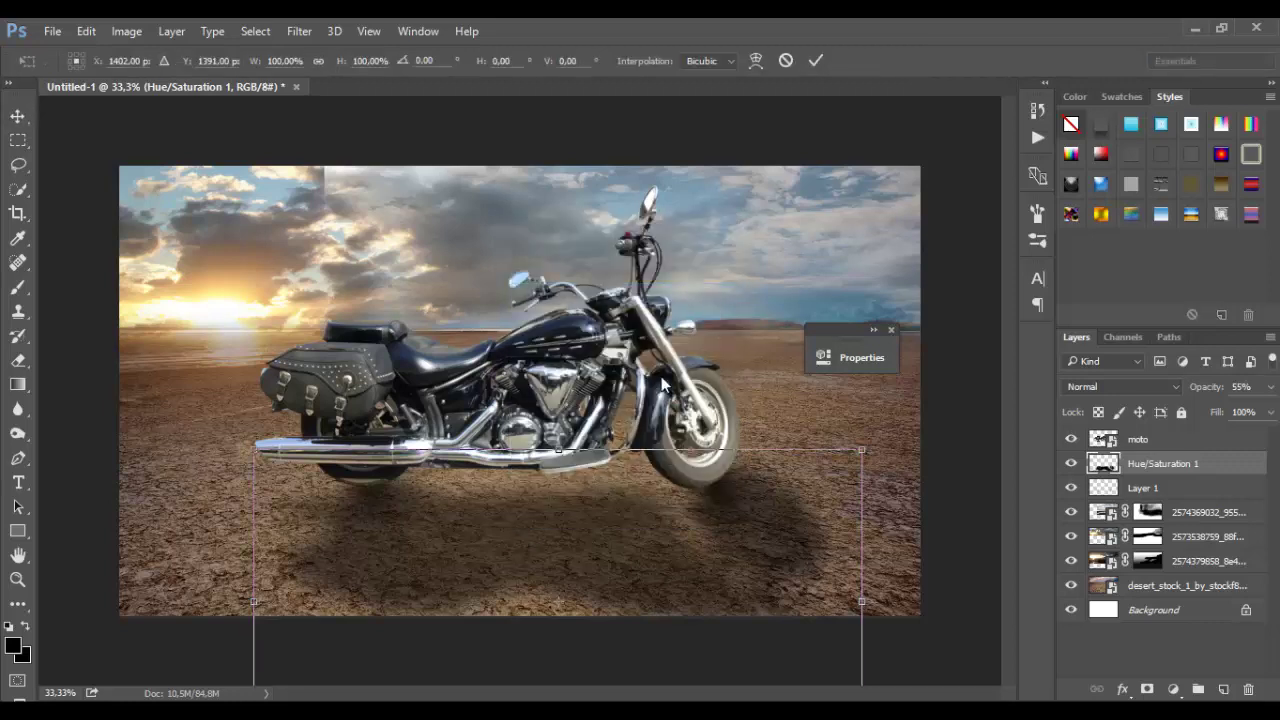
{"action": "key", "text": "ctrl+minus"}
{"action": "key", "text": "ctrl+minus"}
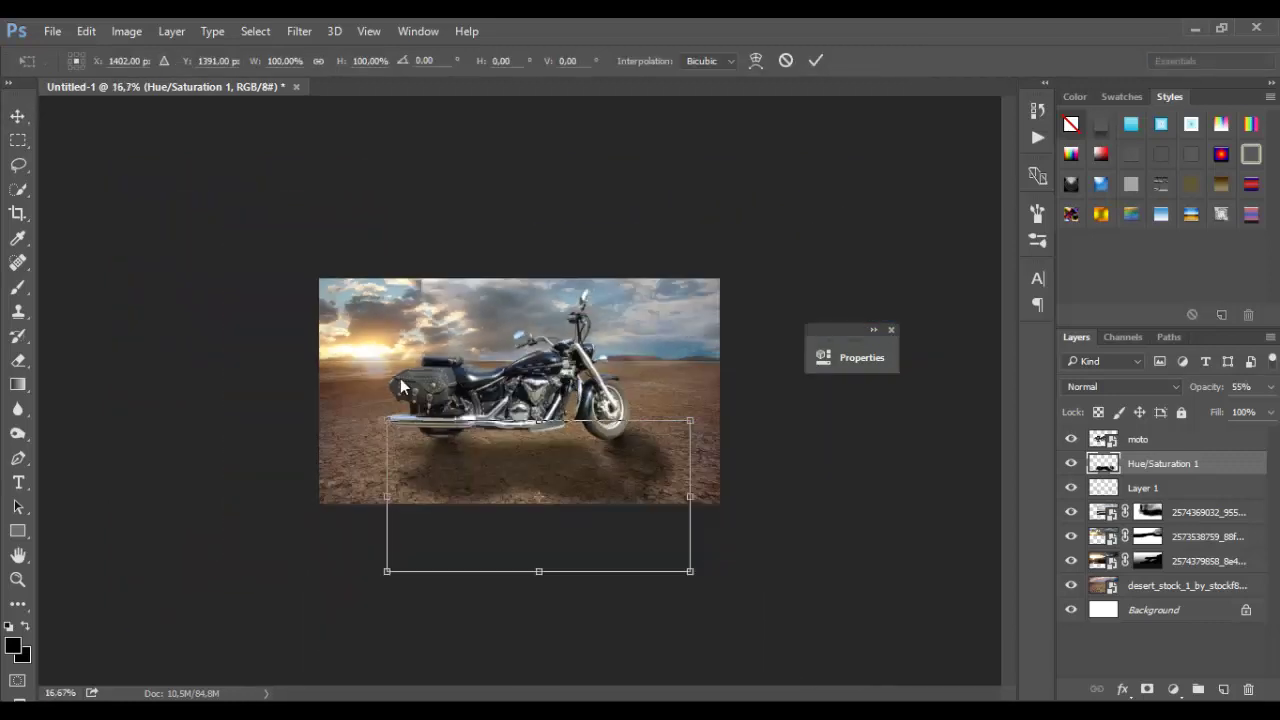
{"action": "left_click_drag", "start_coordinate": [392, 576], "coordinate": [462, 572]}
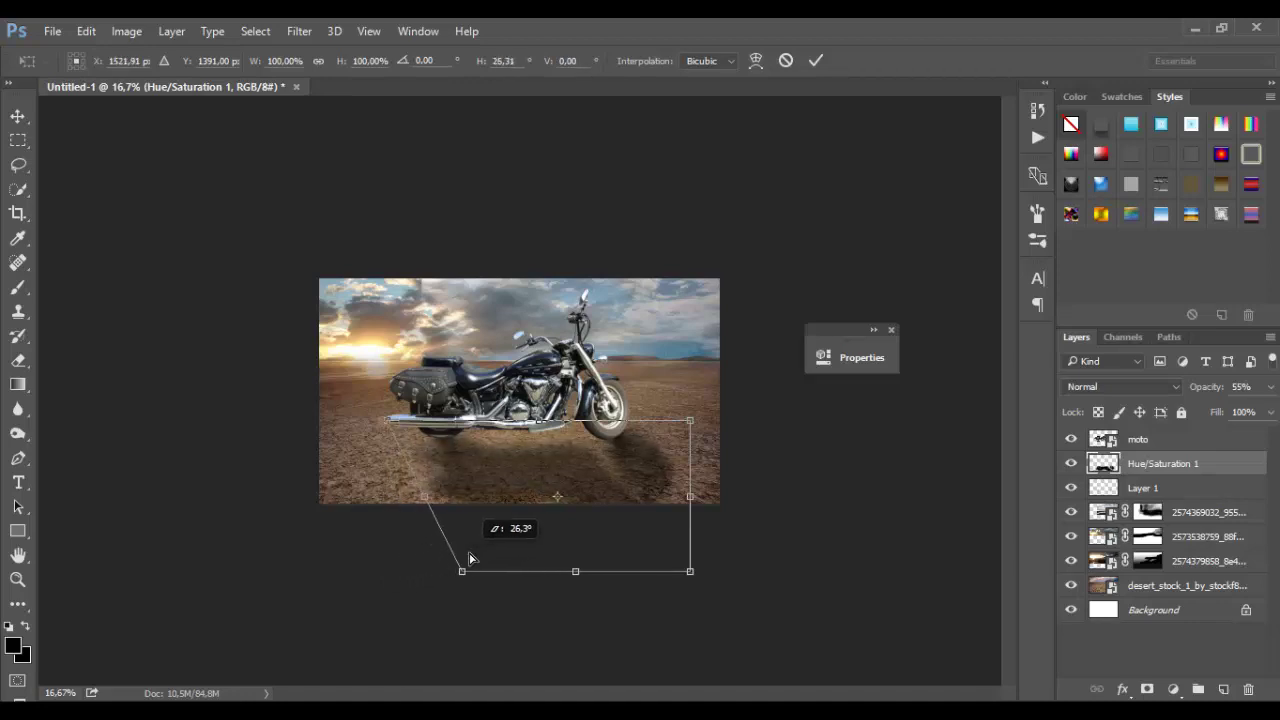
{"action": "left_click_drag", "start_coordinate": [690, 571], "coordinate": [757, 495]}
{"action": "left_click_drag", "start_coordinate": [697, 430], "coordinate": [666, 424]}
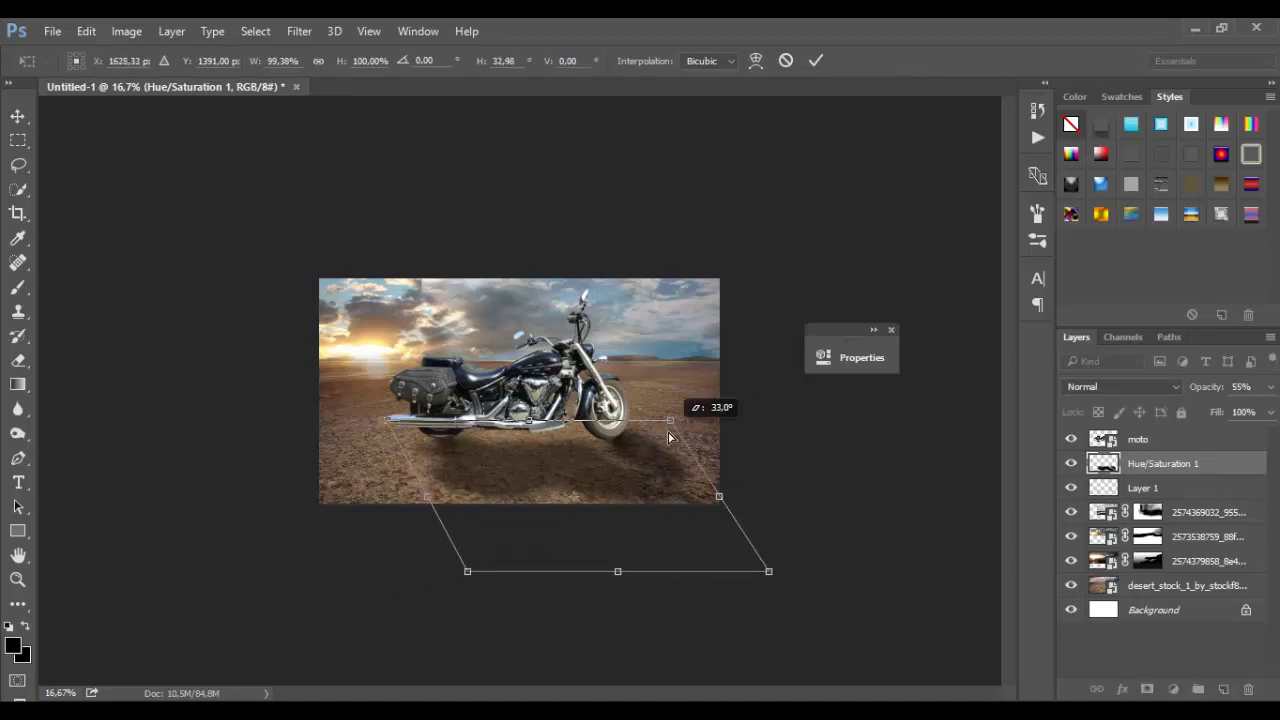
{"action": "left_click_drag", "start_coordinate": [468, 571], "coordinate": [469, 543]}
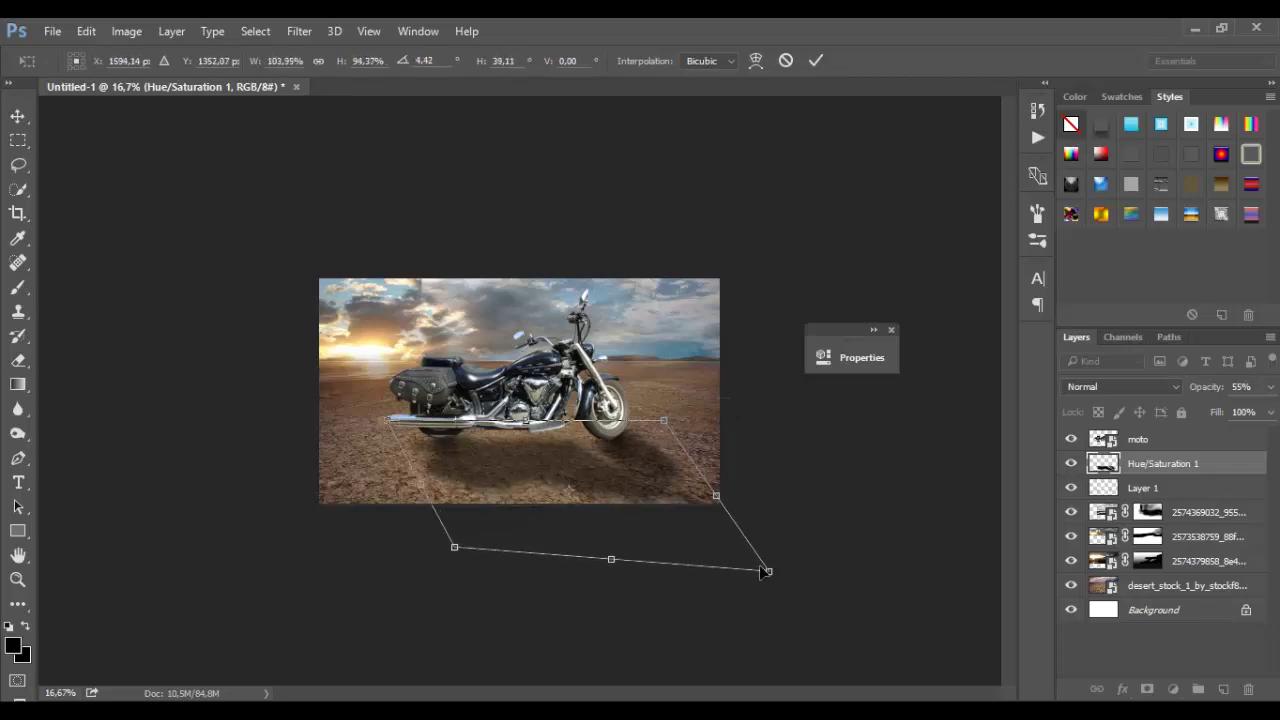
{"action": "left_click_drag", "start_coordinate": [768, 572], "coordinate": [774, 583]}
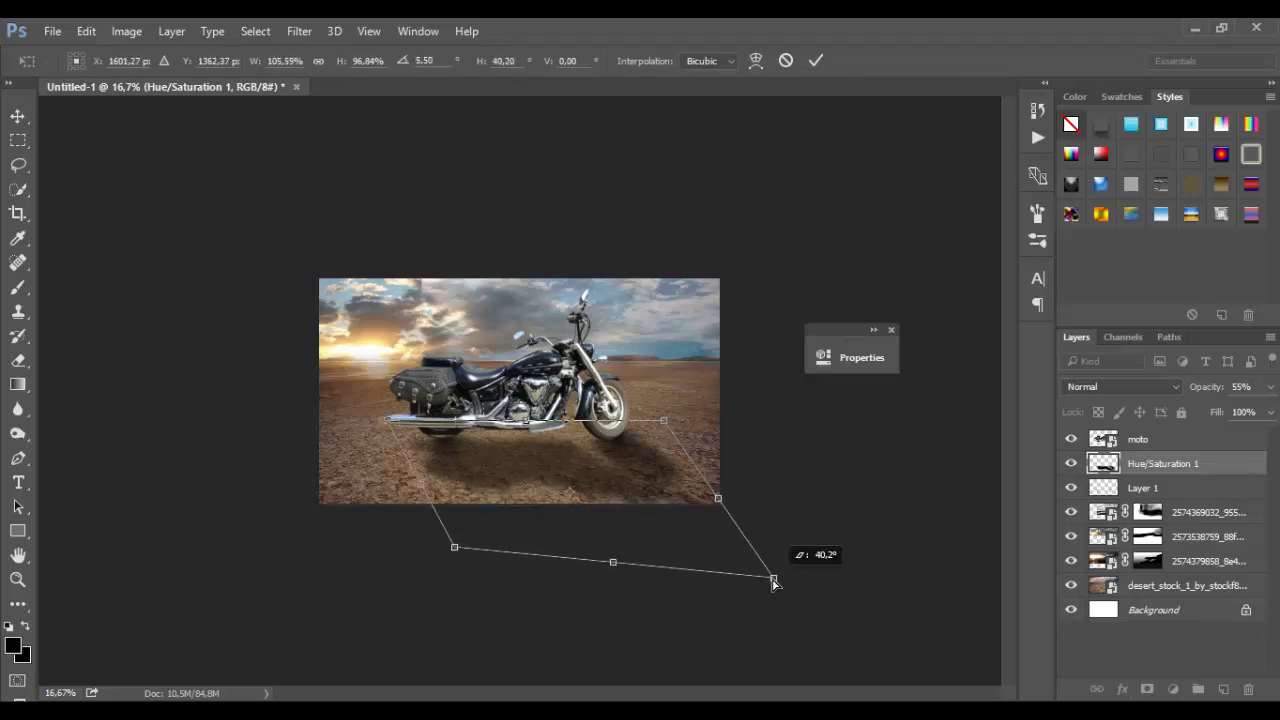
{"action": "left_click", "coordinate": [816, 60]}
{"action": "key", "text": "ctrl+plus"}
{"action": "key", "text": "ctrl+plus"}
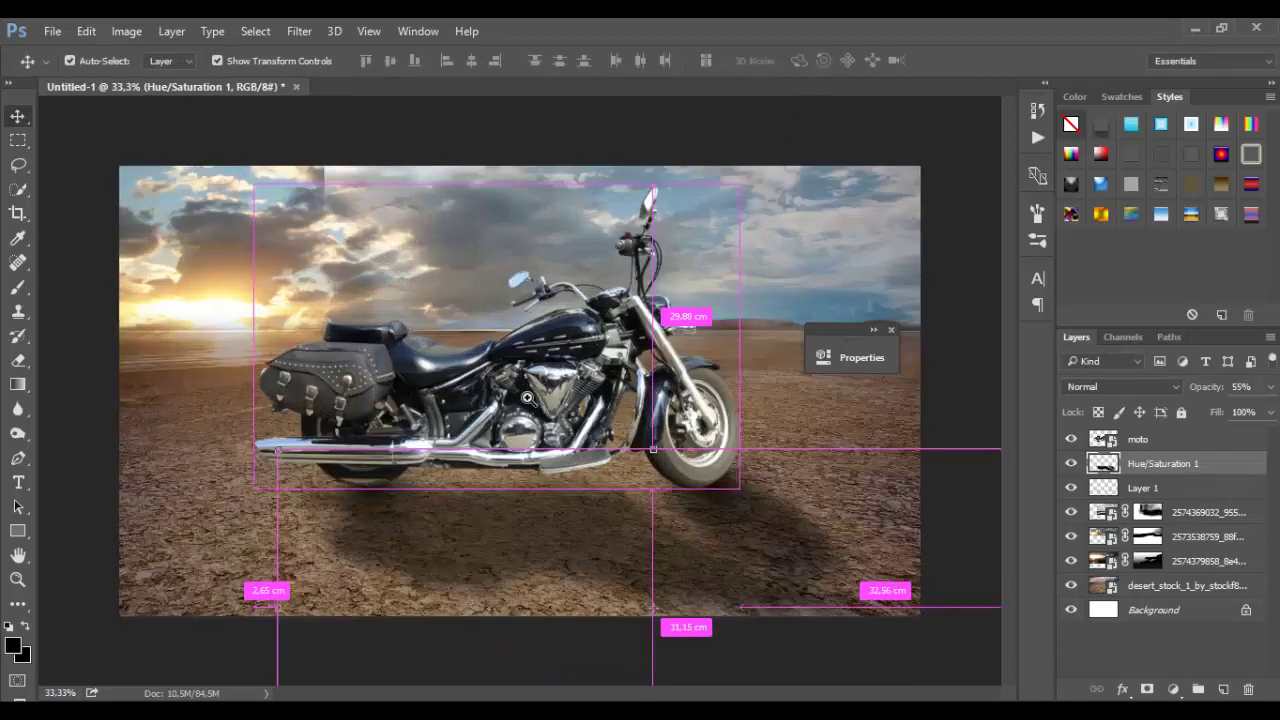
{"action": "key", "text": "ctrl+plus"}
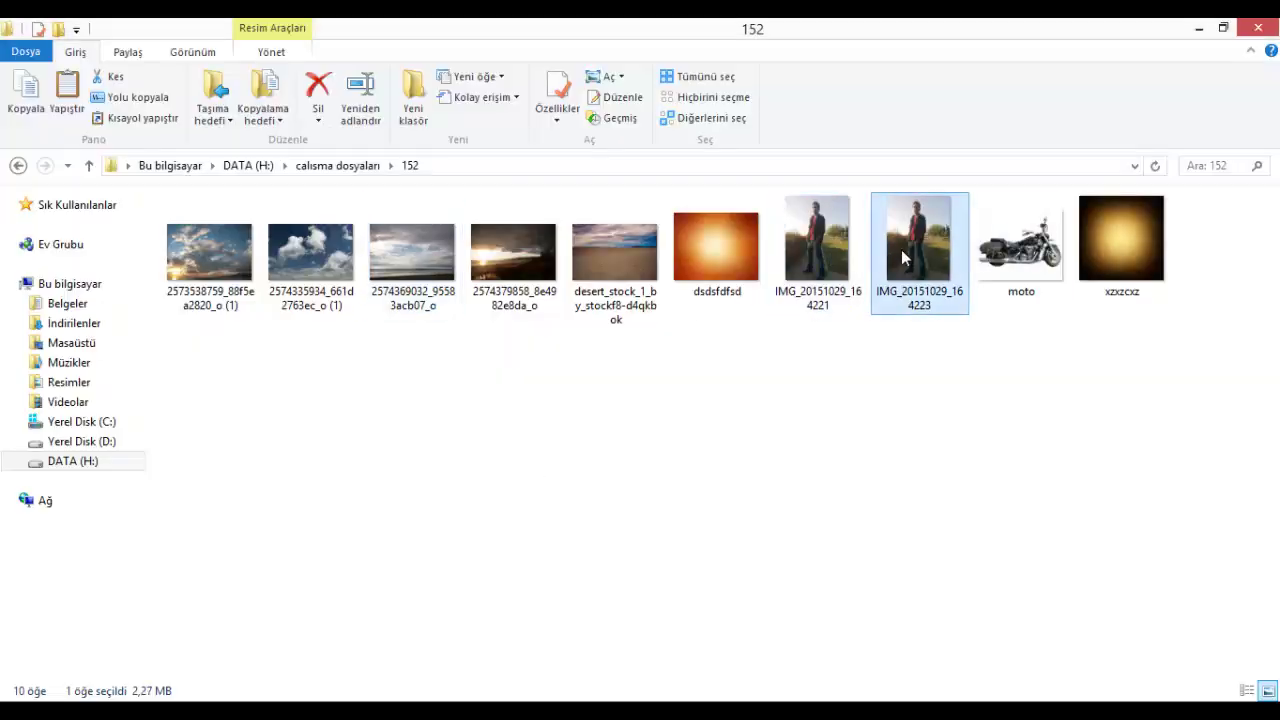
Preview IMG_20151029_164223 in Photo Viewer, then drag it into the Photoshop composite
{"action": "double_click", "coordinate": [914, 243]}
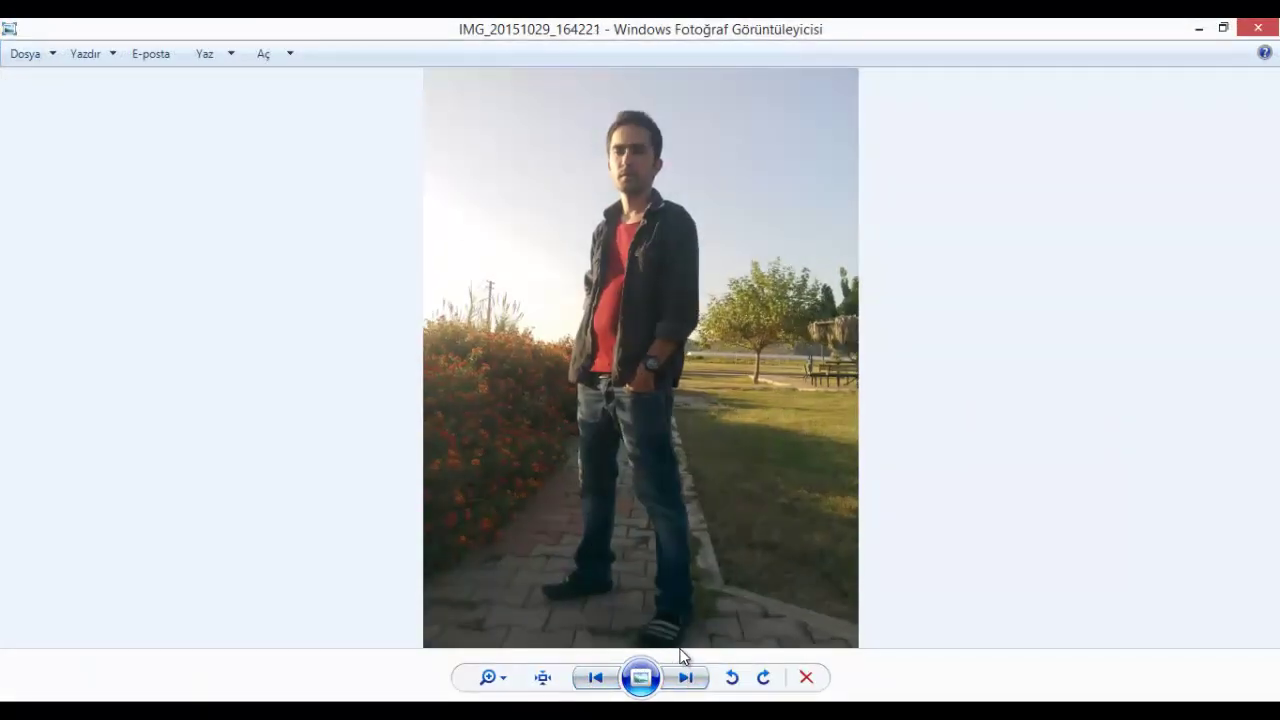
{"action": "left_click", "coordinate": [1257, 27]}
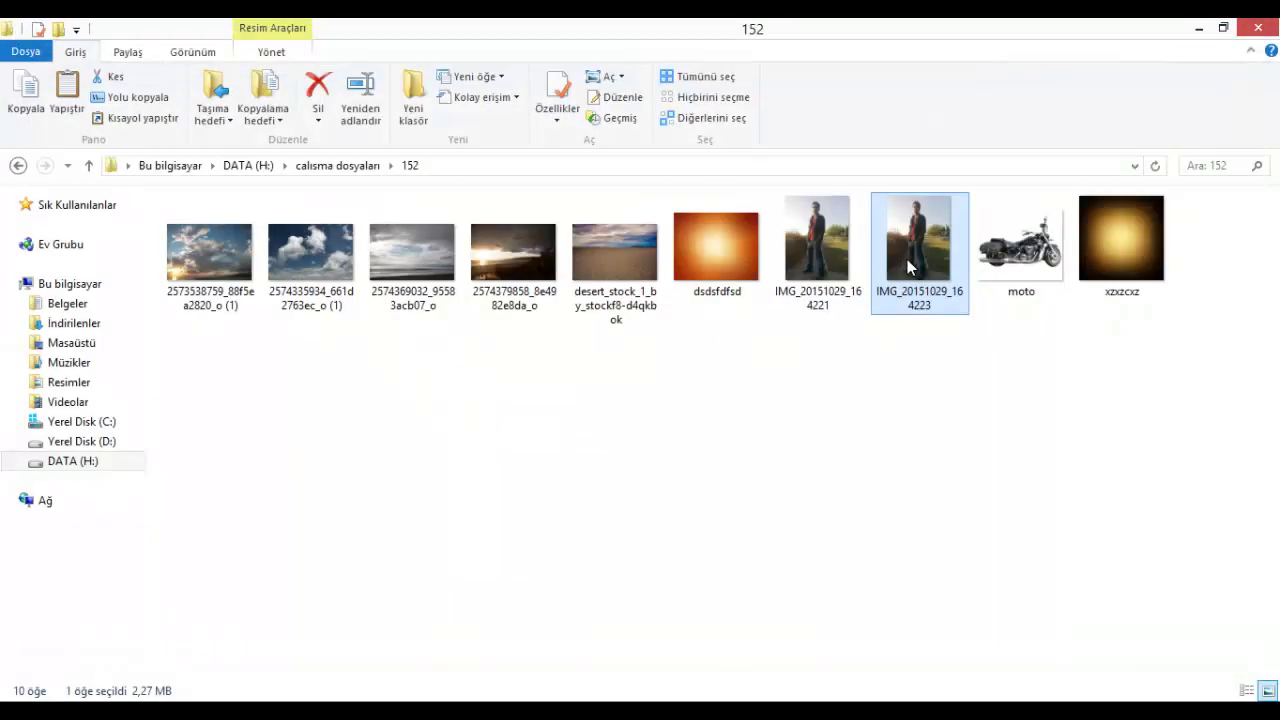
{"action": "mouse_move", "coordinate": [907, 259]}
{"action": "left_mouse_down"}
{"action": "mouse_move", "coordinate": [375, 686]}
{"action": "mouse_move", "coordinate": [415, 600]}
{"action": "mouse_move", "coordinate": [483, 575]}
{"action": "left_mouse_up"}
Place IMG_20151029_164223 on the canvas and move its layer above the moto layer
{"action": "key", "text": "Return"}
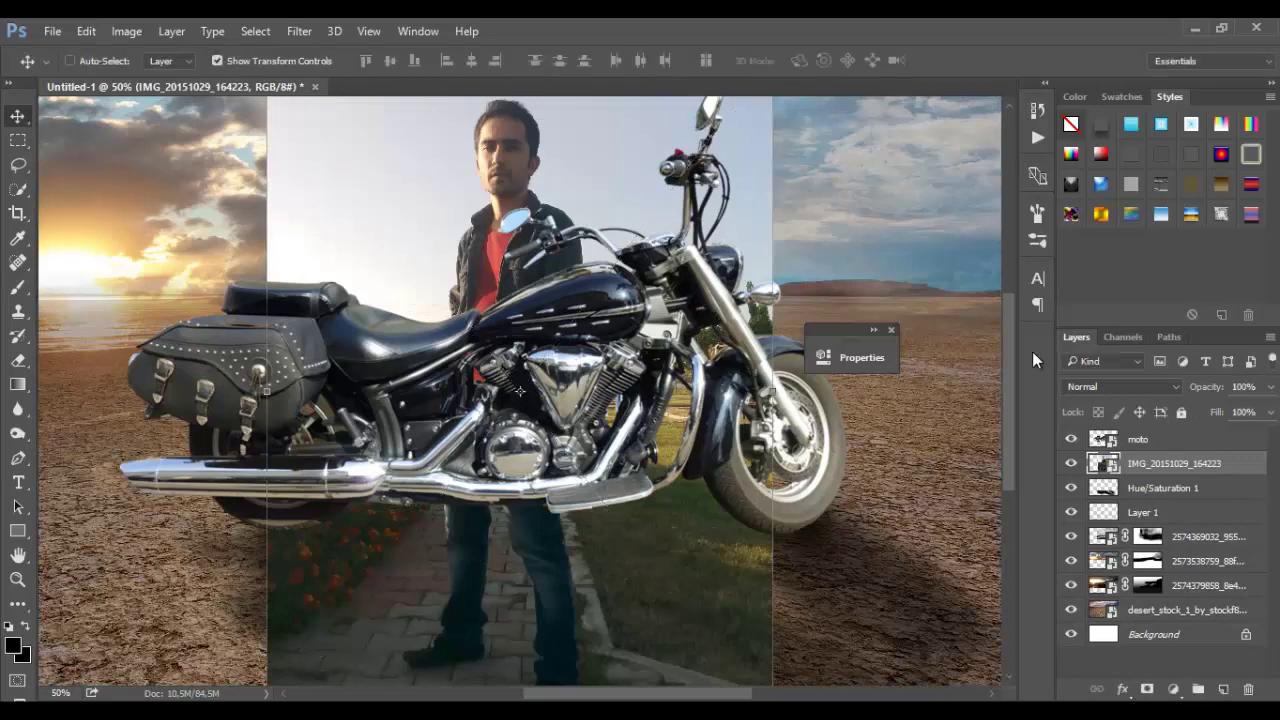
{"action": "left_click_drag", "start_coordinate": [1168, 457], "coordinate": [1168, 436]}
{"action": "key", "text": "ctrl+minus"}
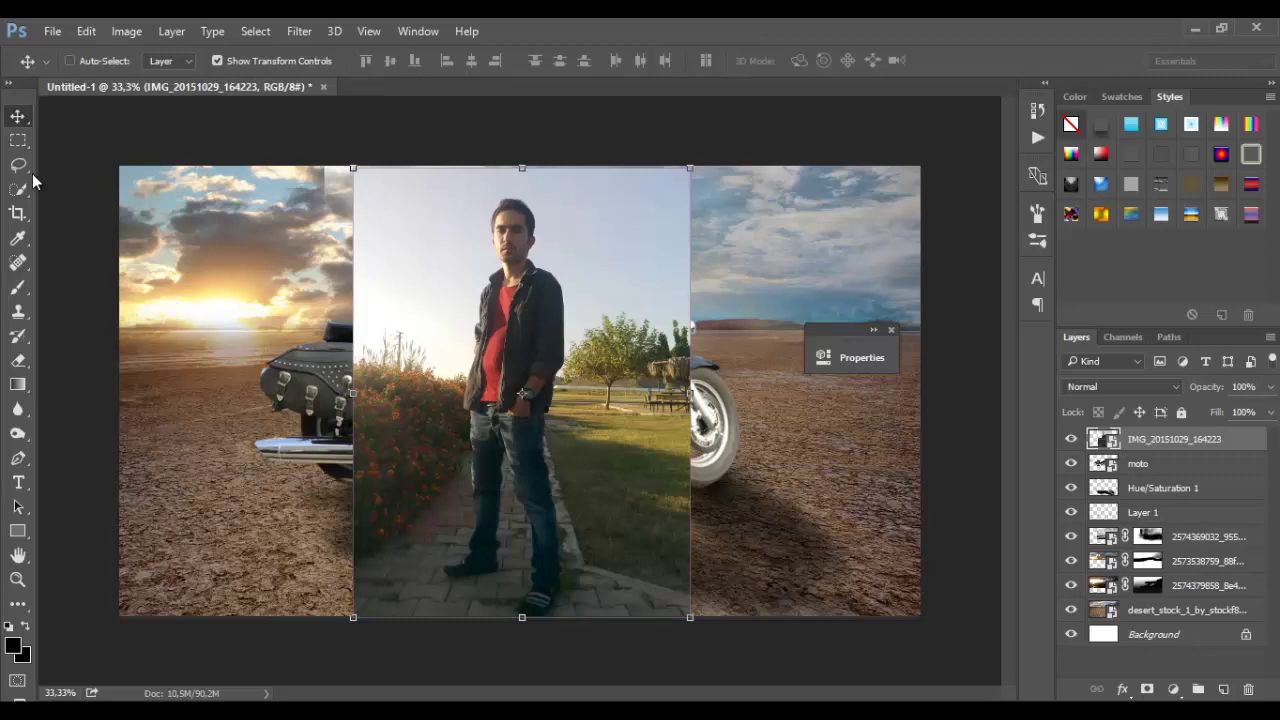
With the Pen tool in Path mode, zoom into the feet and trace the shoe's back and sole
{"action": "left_click", "coordinate": [18, 458]}
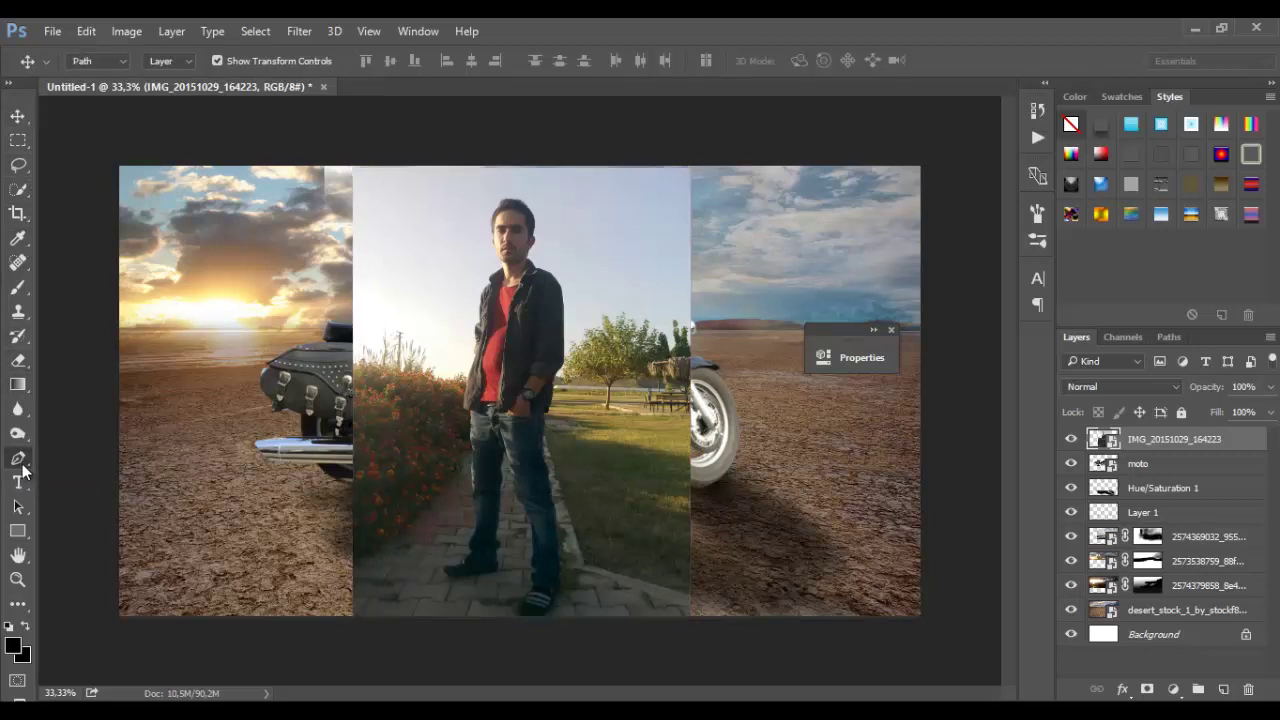
{"action": "left_click", "coordinate": [455, 559], "text": "ctrl"}
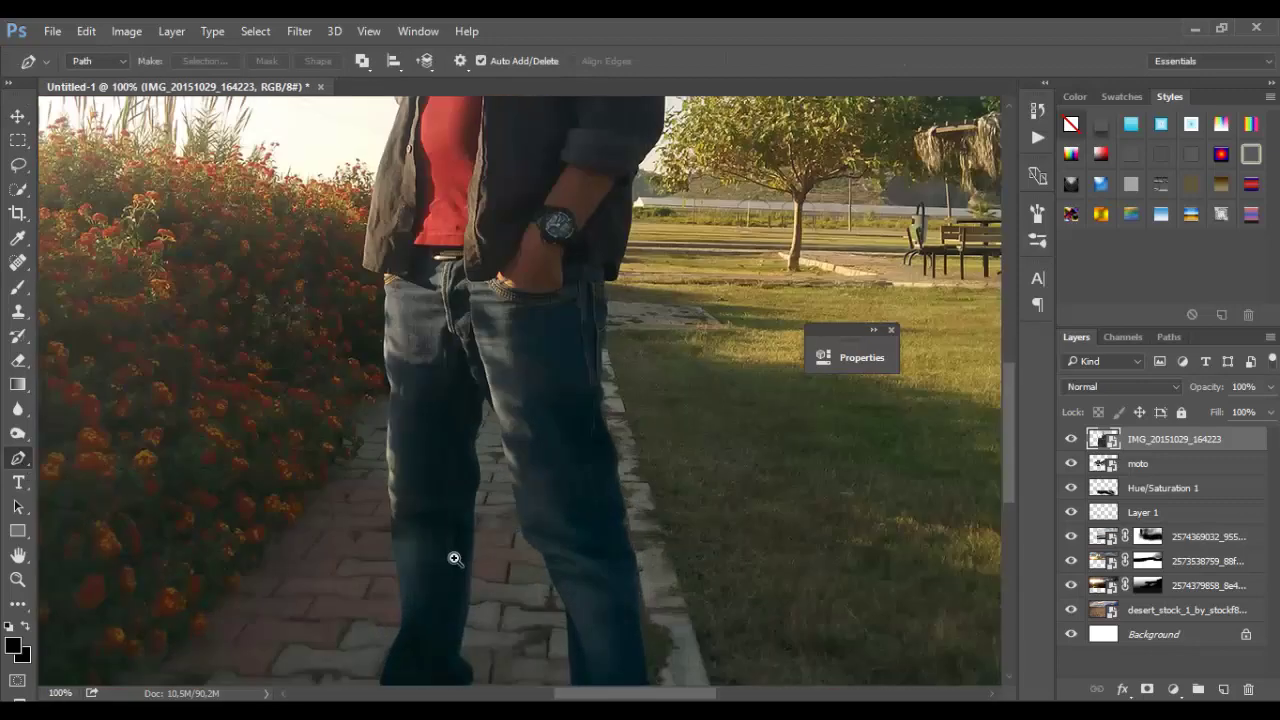
{"action": "left_click_drag", "start_coordinate": [455, 559], "coordinate": [493, 530]}
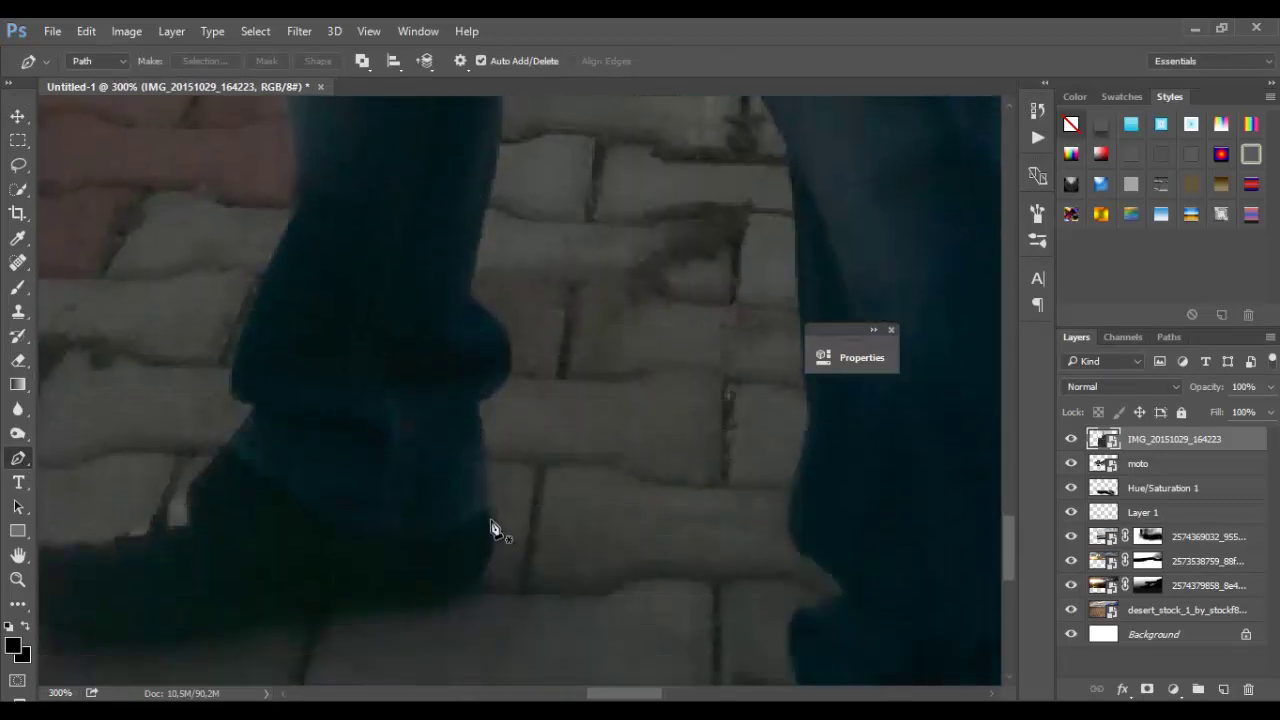
{"action": "left_click", "coordinate": [488, 507]}
{"action": "left_click_drag", "start_coordinate": [459, 600], "coordinate": [448, 605]}
{"action": "left_click", "coordinate": [330, 608]}
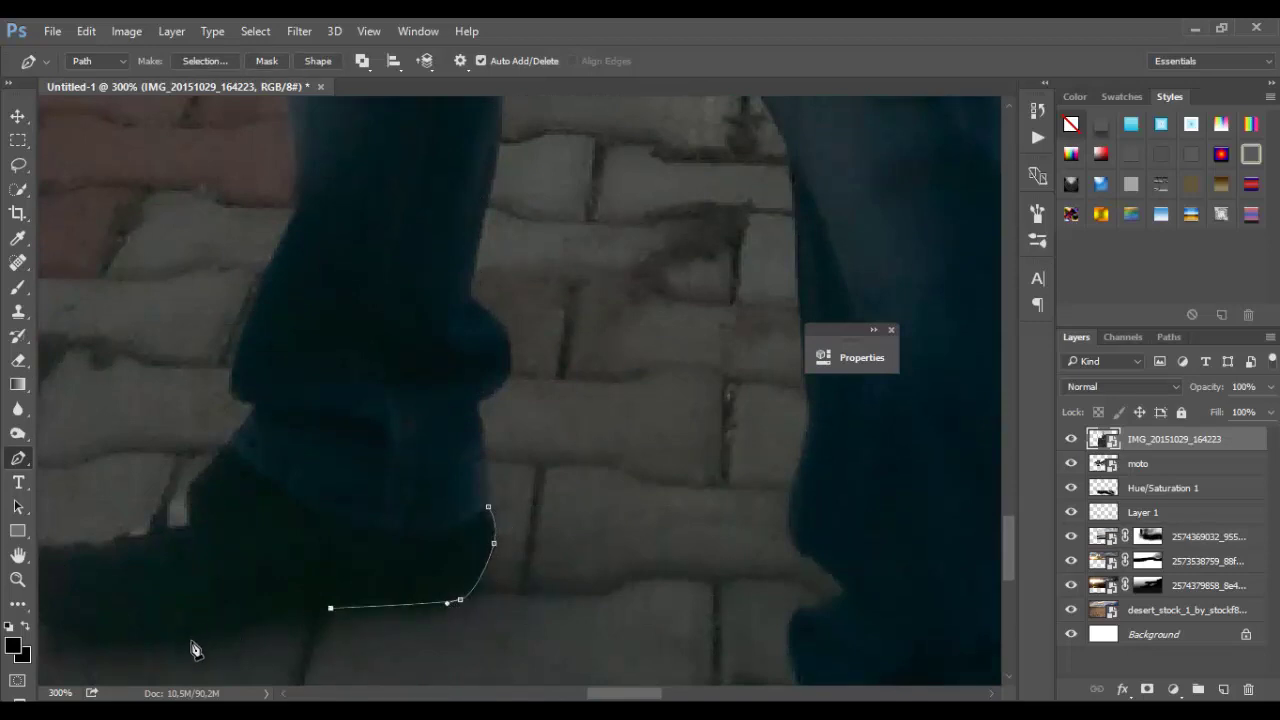
{"action": "left_click_drag", "start_coordinate": [243, 630], "coordinate": [228, 636]}
{"action": "left_click_drag", "start_coordinate": [105, 646], "coordinate": [80, 638]}
Continue the path around the shoe tip, along the shoe top, and up to the ankle
{"action": "scroll", "coordinate": [120, 600], "scroll_direction": "left", "scroll_amount": 3}
{"action": "left_click", "coordinate": [183, 621]}
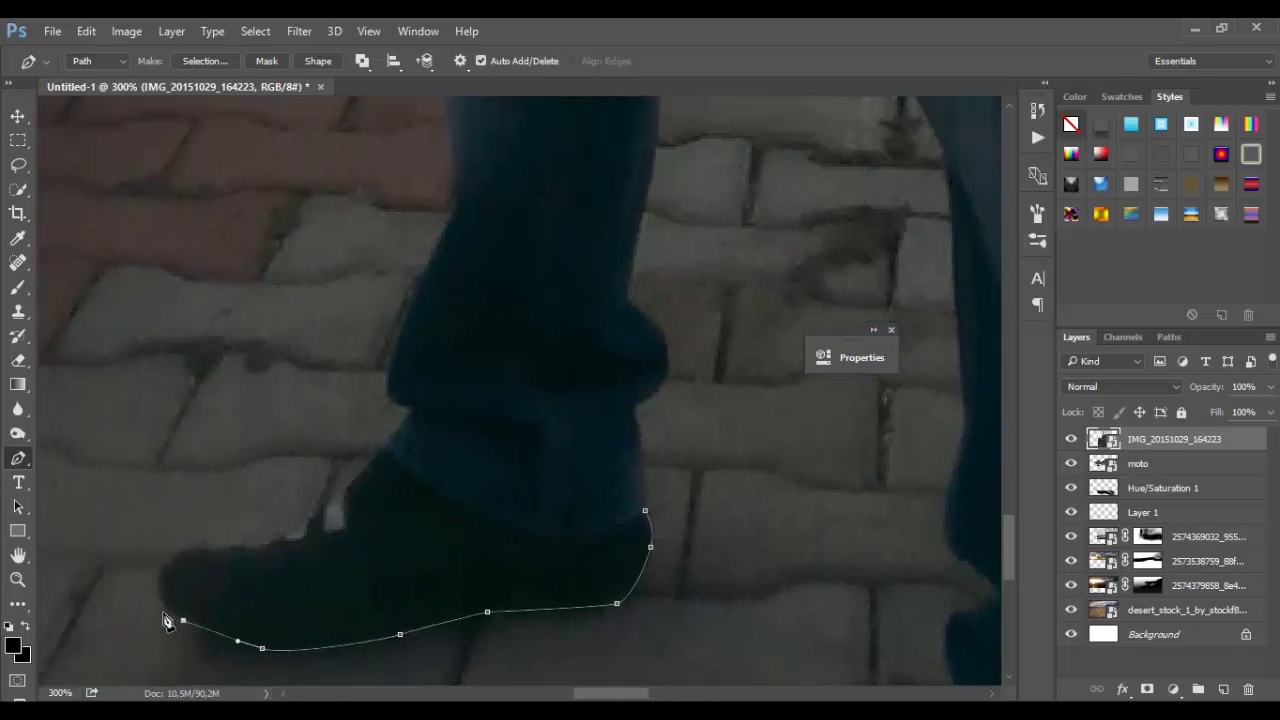
{"action": "left_click_drag", "start_coordinate": [175, 558], "coordinate": [184, 556]}
{"action": "left_click", "coordinate": [231, 550]}
{"action": "left_click", "coordinate": [341, 530]}
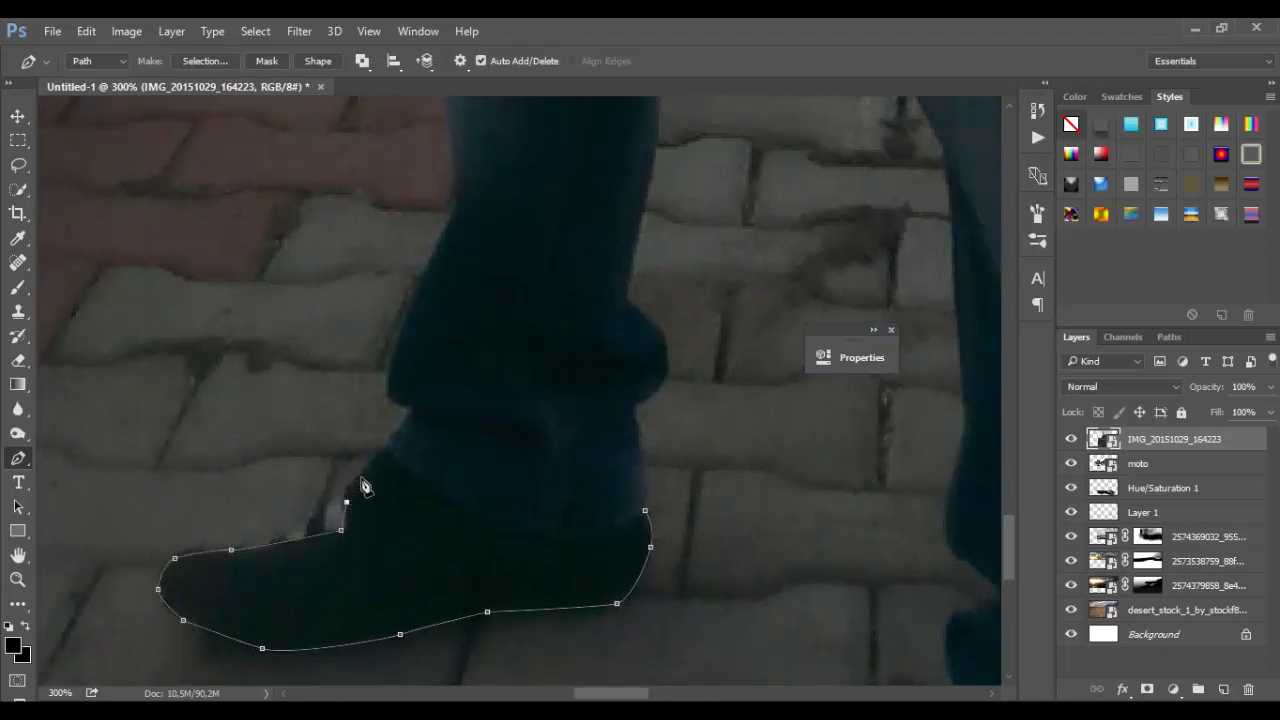
{"action": "left_click", "coordinate": [357, 479]}
{"action": "left_click", "coordinate": [400, 431]}
Trace the path up the lower outer edge of the jeans
{"action": "left_click_drag", "start_coordinate": [387, 386], "coordinate": [393, 368]}
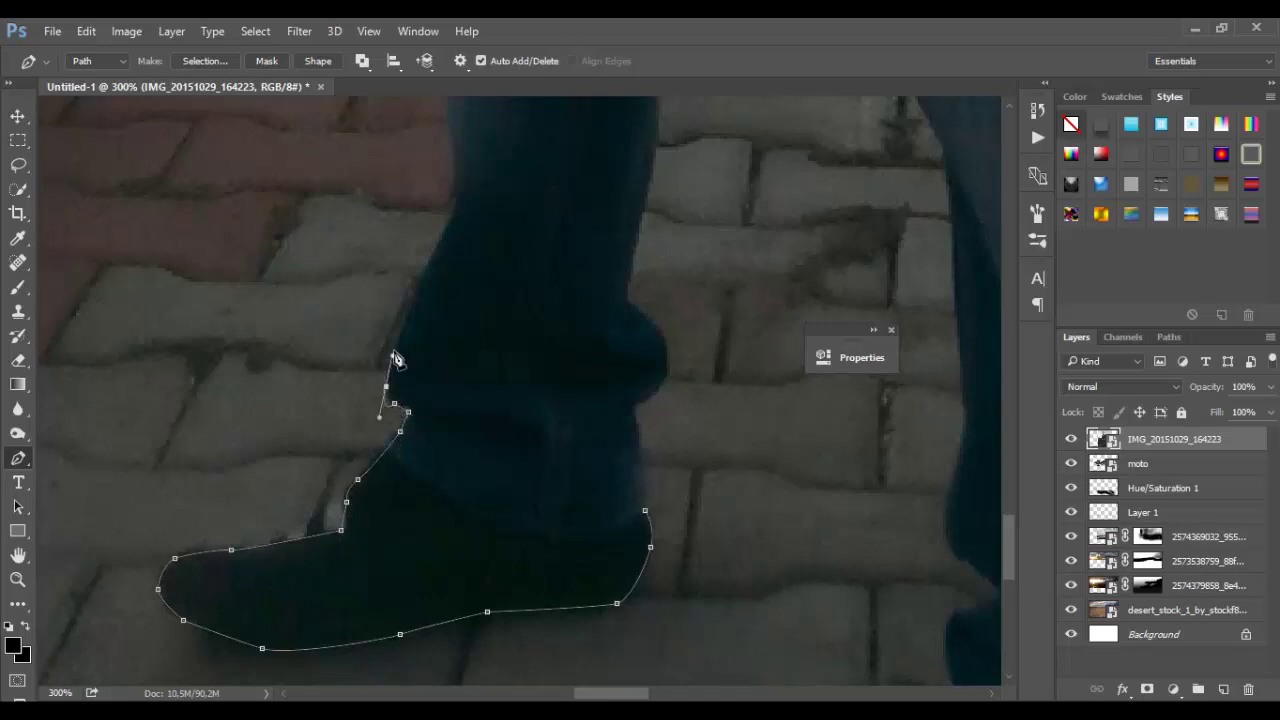
{"action": "left_click", "coordinate": [422, 276], "text": "ctrl"}
{"action": "left_click", "coordinate": [431, 268]}
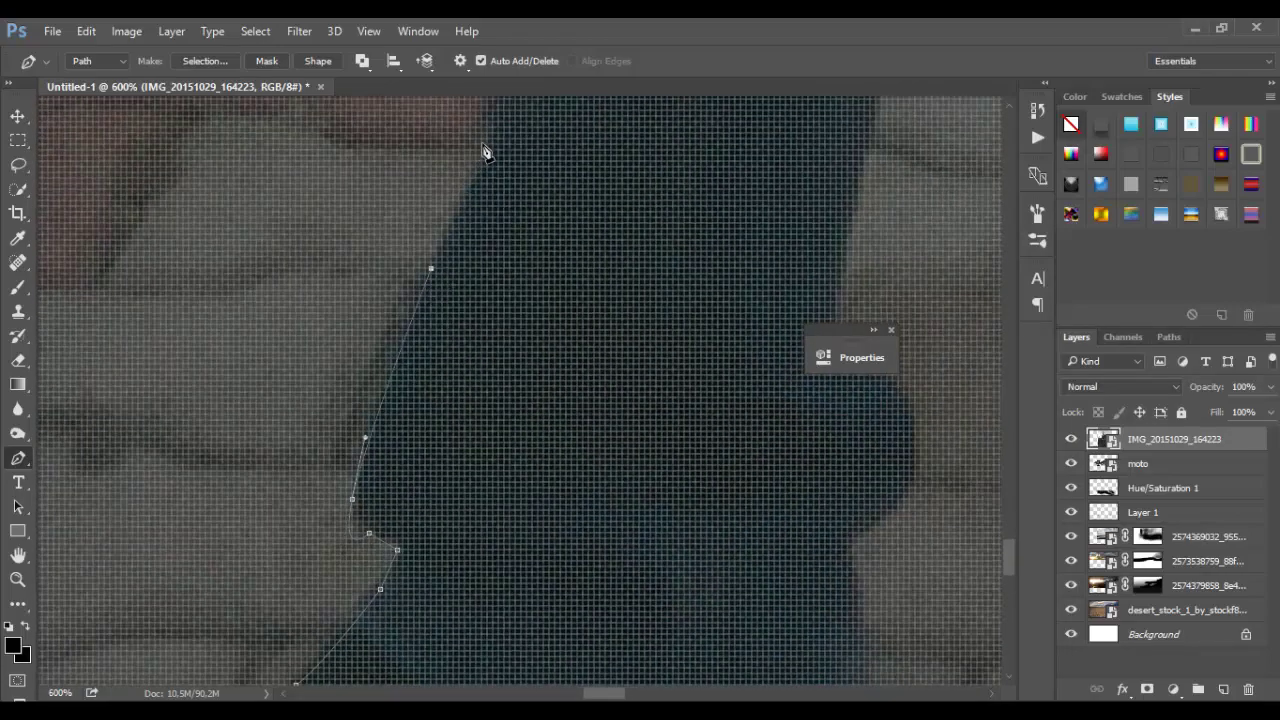
{"action": "left_click_drag", "start_coordinate": [541, 148], "coordinate": [547, 512]}
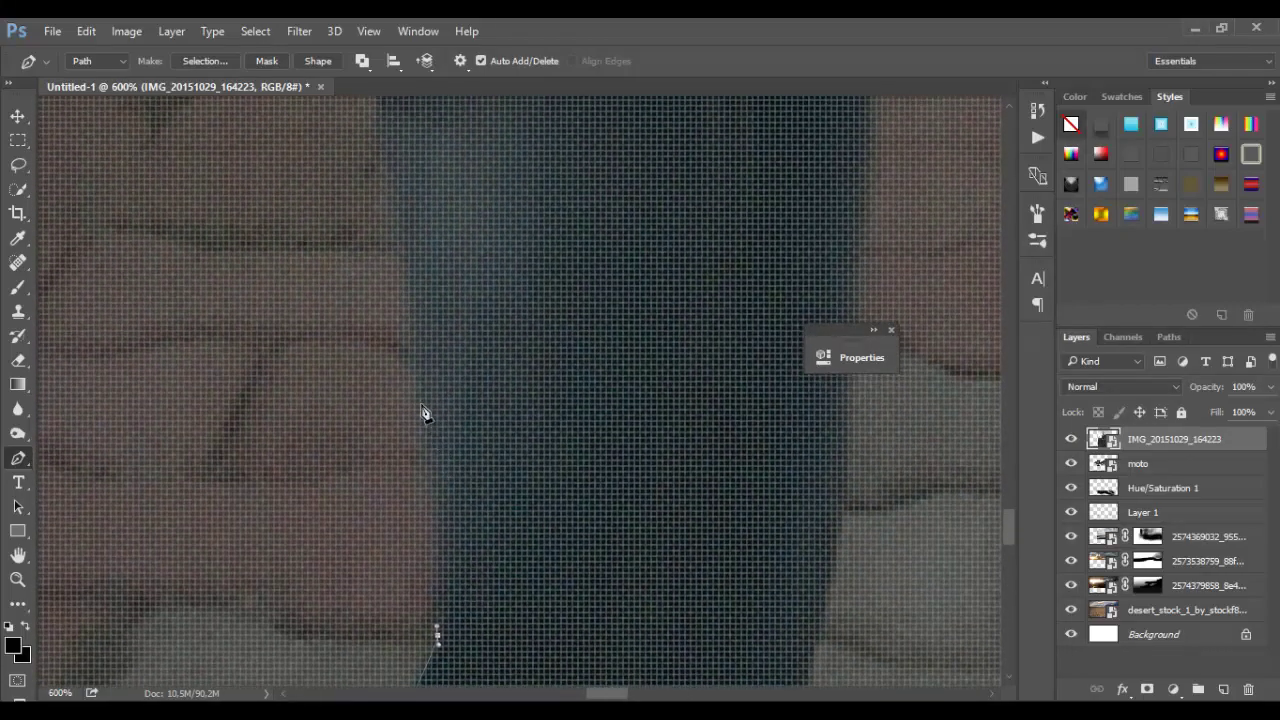
{"action": "left_click", "coordinate": [422, 424]}
{"action": "left_click", "coordinate": [415, 382]}
{"action": "left_click", "coordinate": [406, 340]}
{"action": "left_click", "coordinate": [431, 200], "text": "alt"}
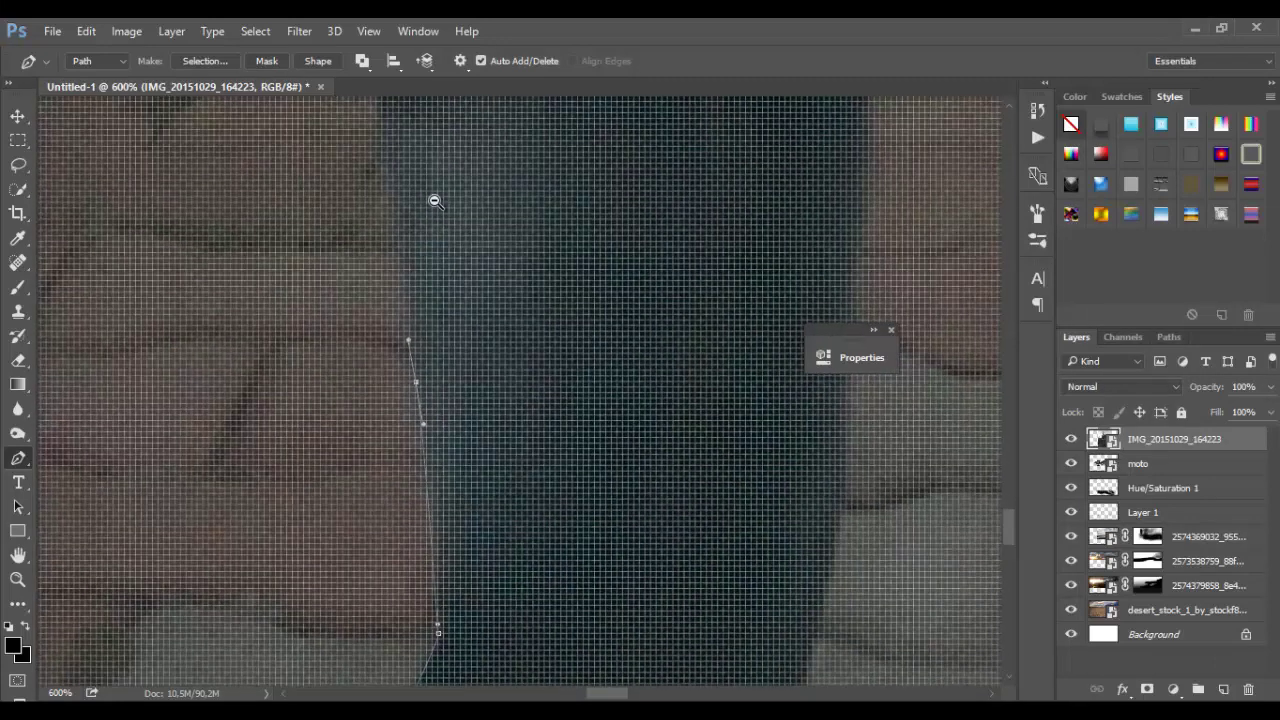
{"action": "mouse_move", "coordinate": [449, 209]}
{"action": "left_mouse_down"}
{"action": "mouse_move", "coordinate": [462, 424]}
{"action": "mouse_move", "coordinate": [500, 472]}
{"action": "left_mouse_up"}
Extend the path further up the jeans' outer edge toward the pocket area
{"action": "left_click", "coordinate": [440, 407]}
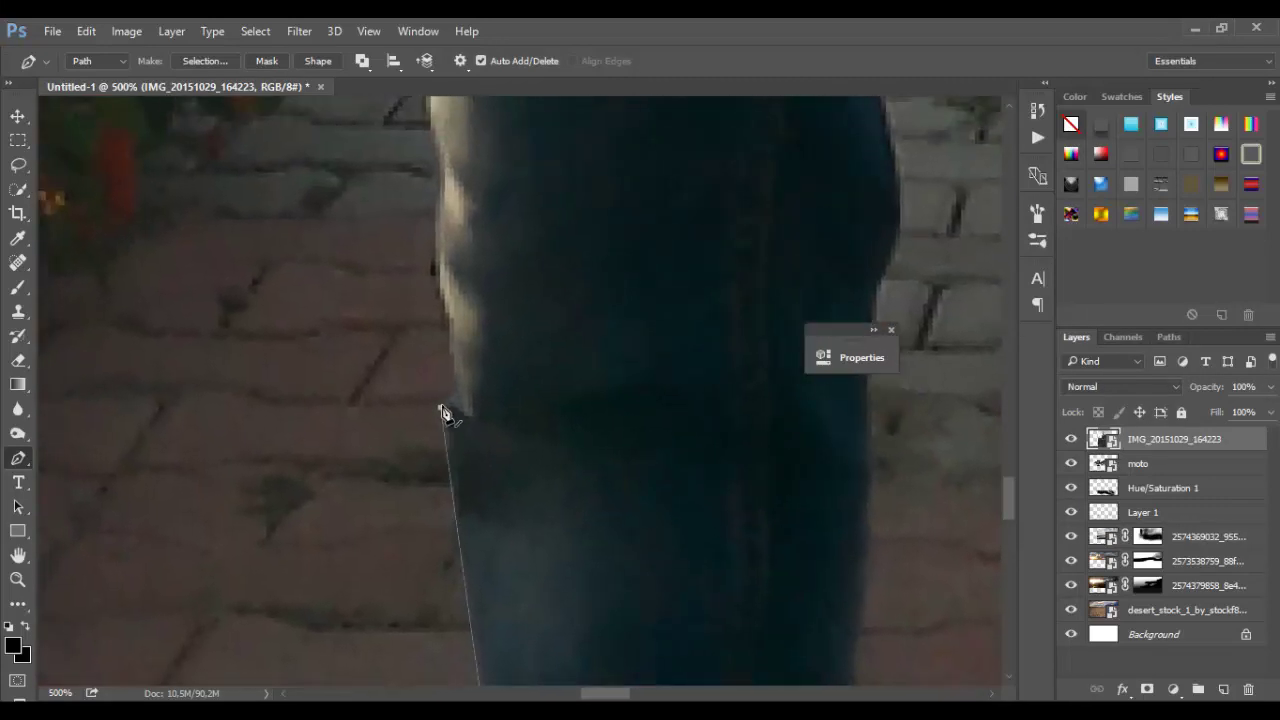
{"action": "left_click", "coordinate": [455, 388]}
{"action": "left_click", "coordinate": [449, 337]}
{"action": "left_click", "coordinate": [435, 285]}
{"action": "left_click_drag", "start_coordinate": [457, 133], "coordinate": [442, 383]}
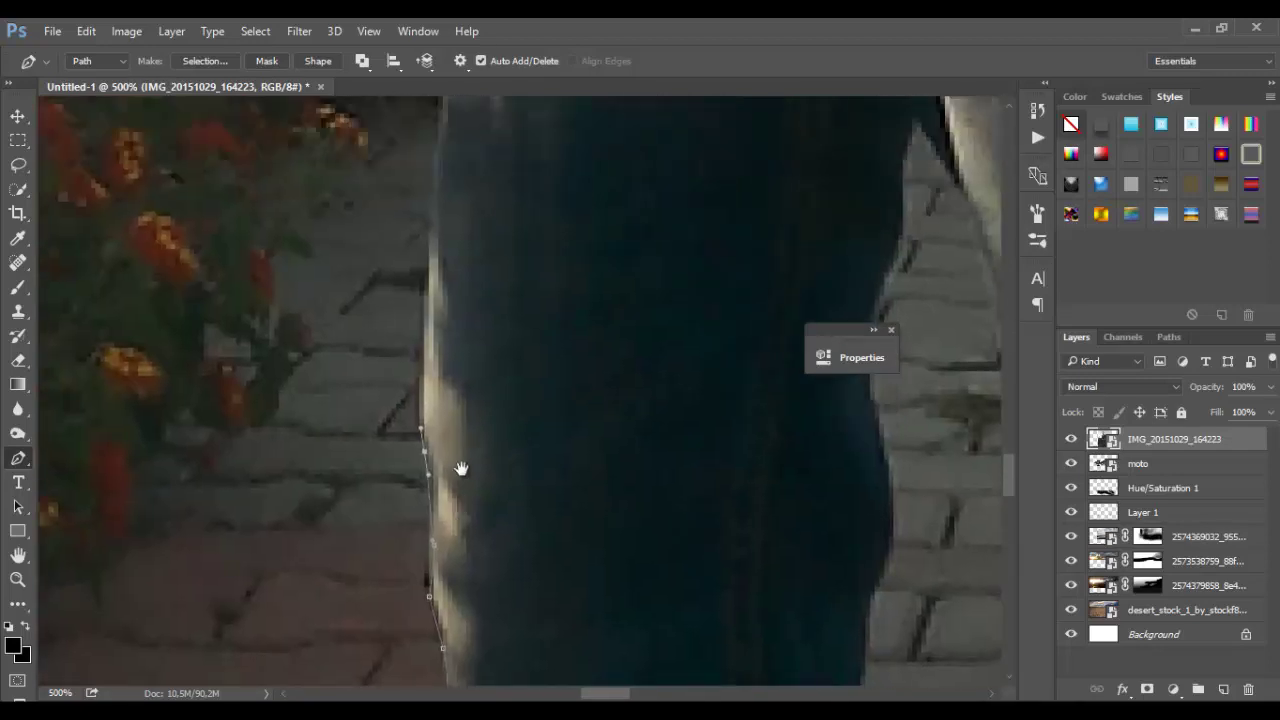
{"action": "left_click", "coordinate": [439, 158]}
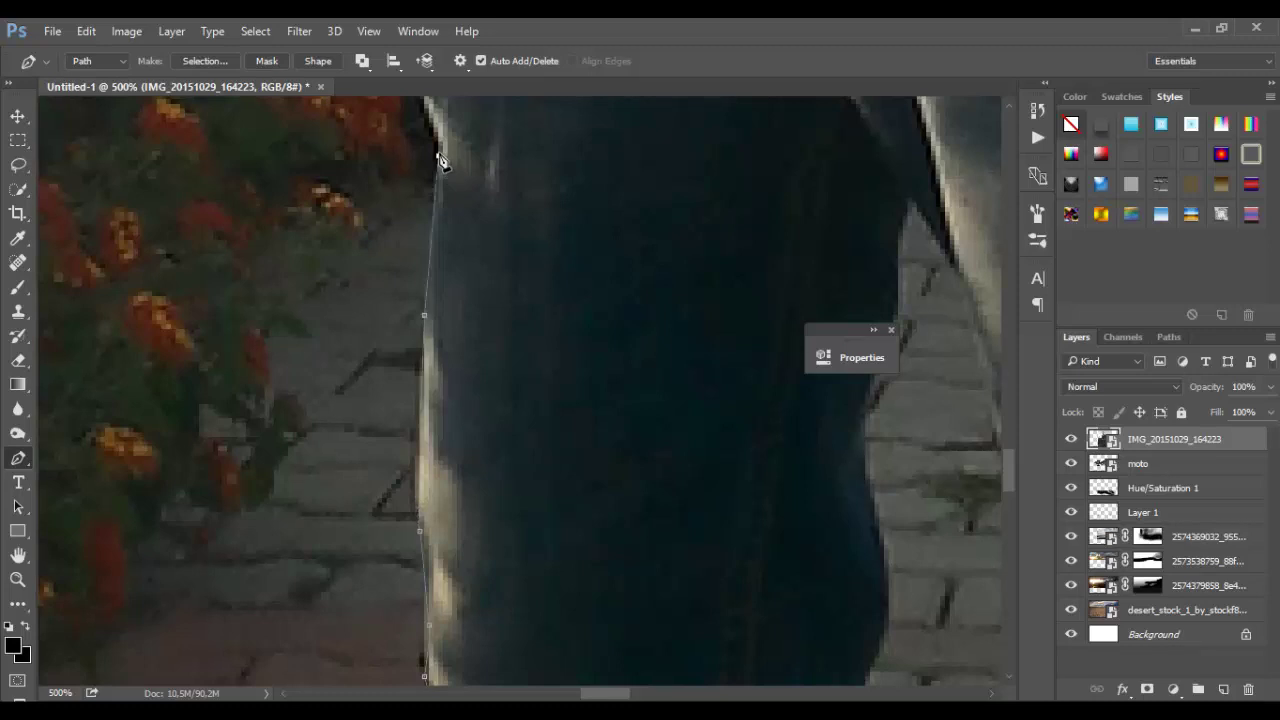
{"action": "mouse_move", "coordinate": [479, 175]}
{"action": "left_mouse_down"}
{"action": "mouse_move", "coordinate": [486, 491]}
{"action": "mouse_move", "coordinate": [449, 614]}
{"action": "left_mouse_up"}
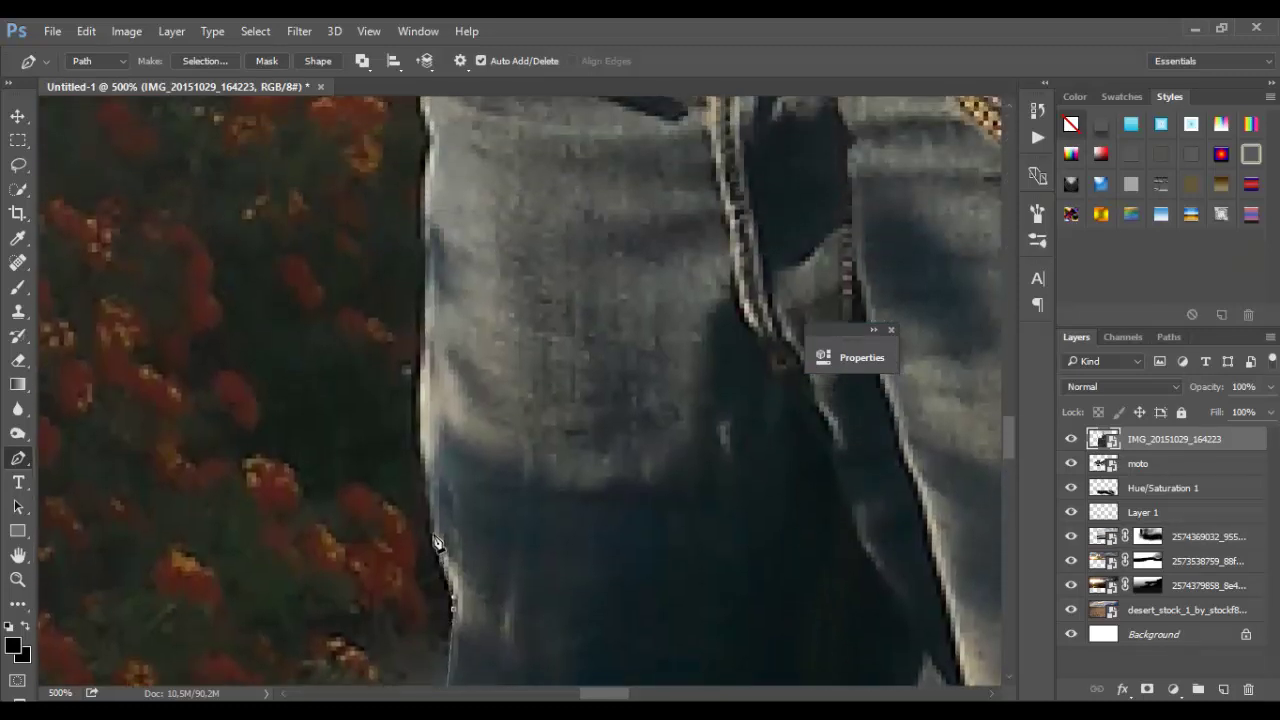
{"action": "left_click", "coordinate": [419, 420]}
{"action": "left_click", "coordinate": [424, 303]}
Carry the path past the top of the jeans and around the hip to the jacket
{"action": "left_click", "coordinate": [420, 186]}
{"action": "left_click_drag", "start_coordinate": [423, 110], "coordinate": [438, 420]}
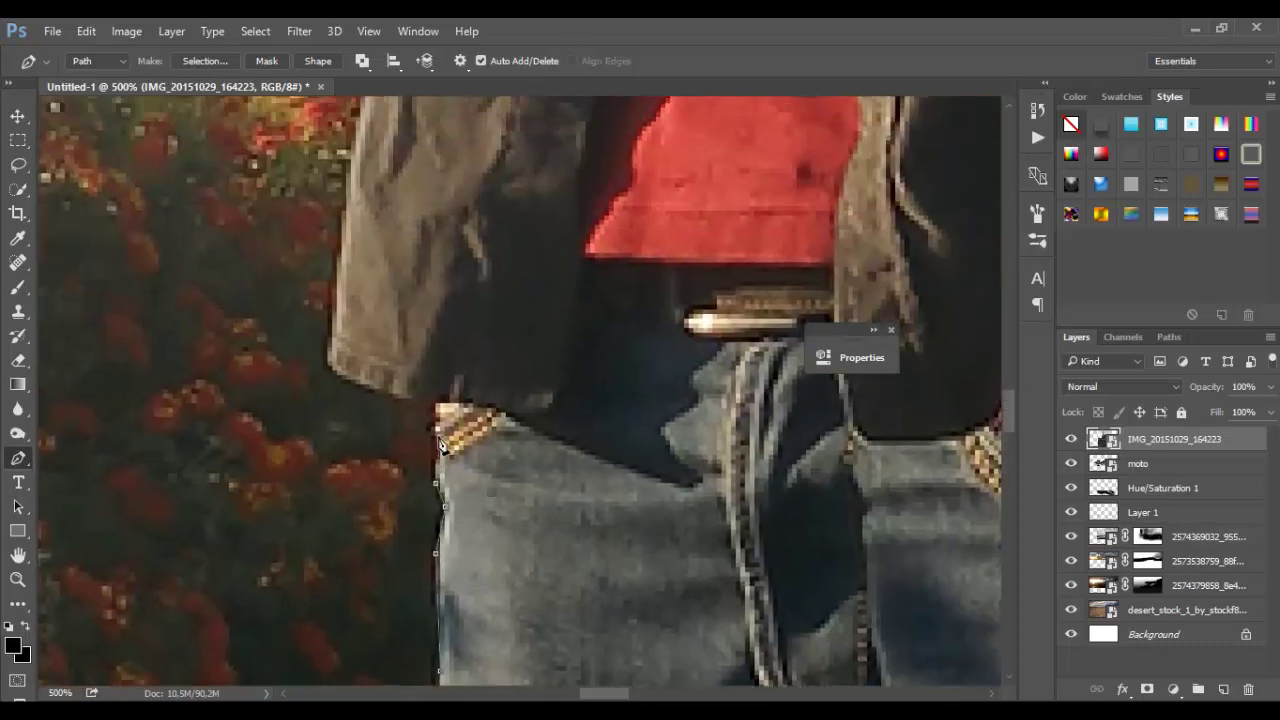
{"action": "left_click", "coordinate": [388, 399]}
{"action": "left_click", "coordinate": [345, 380]}
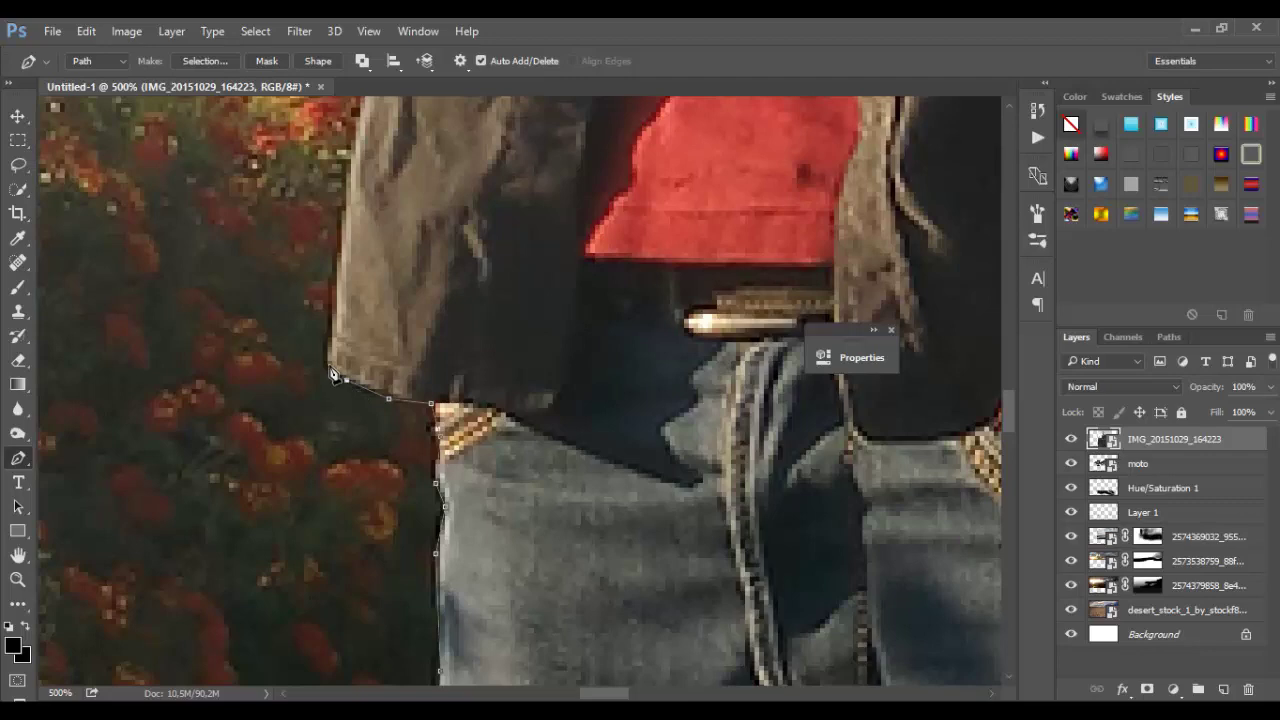
{"action": "left_click", "coordinate": [341, 215]}
{"action": "left_click_drag", "start_coordinate": [408, 143], "coordinate": [422, 557]}
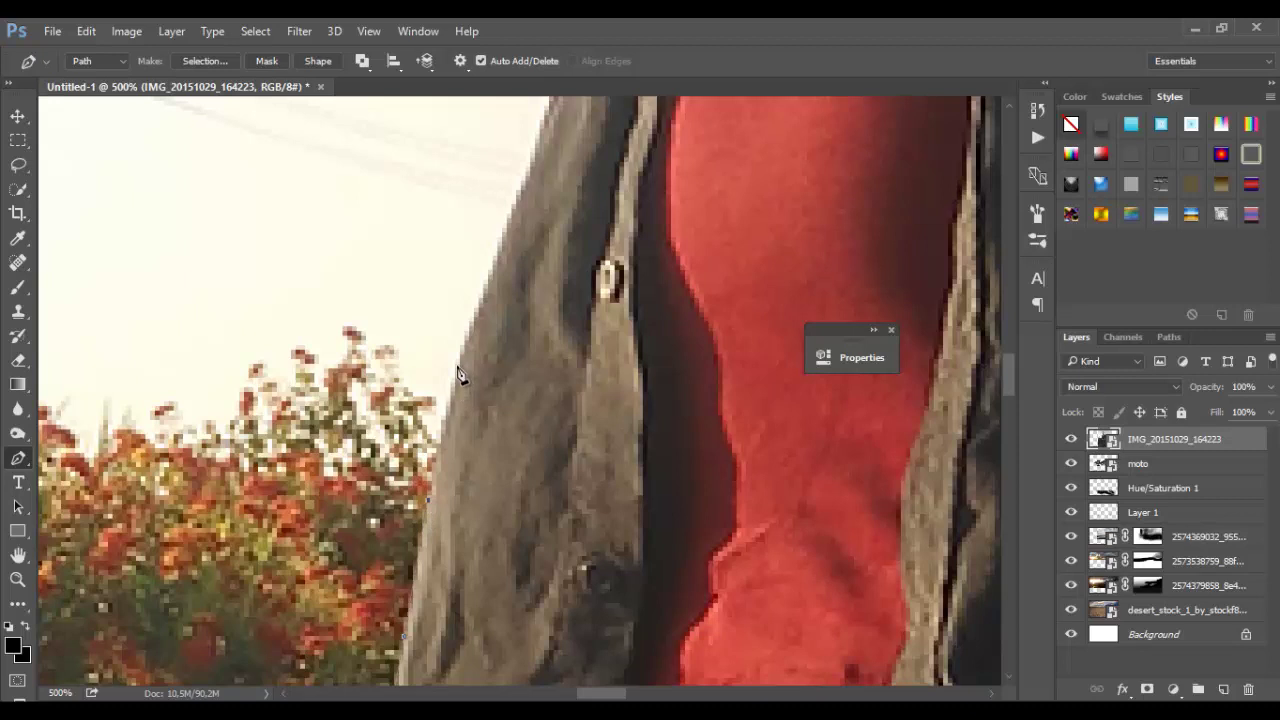
Trace anchor points along the lower jacket edge
{"action": "left_click", "coordinate": [488, 275]}
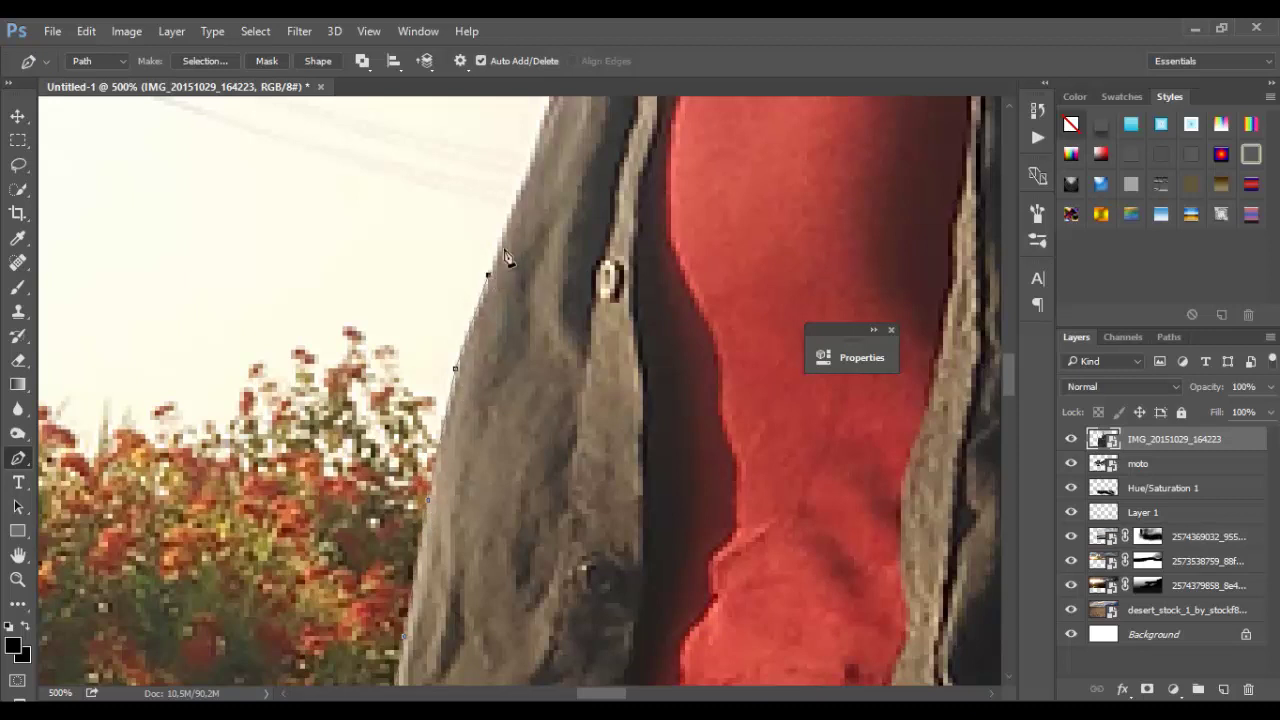
{"action": "left_click", "coordinate": [525, 175]}
{"action": "scroll", "coordinate": [545, 250], "scroll_direction": "up", "scroll_amount": 5}
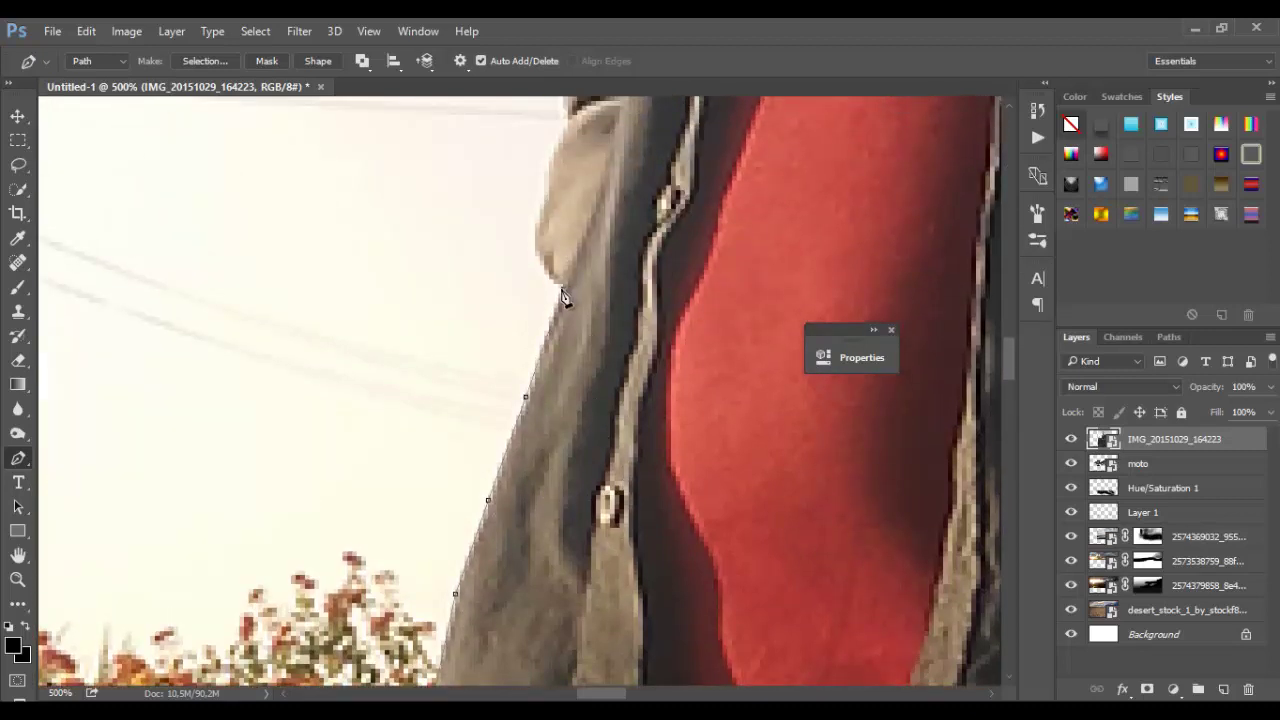
{"action": "left_click", "coordinate": [541, 250]}
{"action": "left_click", "coordinate": [556, 149]}
{"action": "left_click", "coordinate": [563, 125]}
{"action": "scroll", "coordinate": [600, 300], "scroll_direction": "up", "scroll_amount": 3}
{"action": "scroll", "coordinate": [620, 370], "scroll_direction": "up", "scroll_amount": 2}
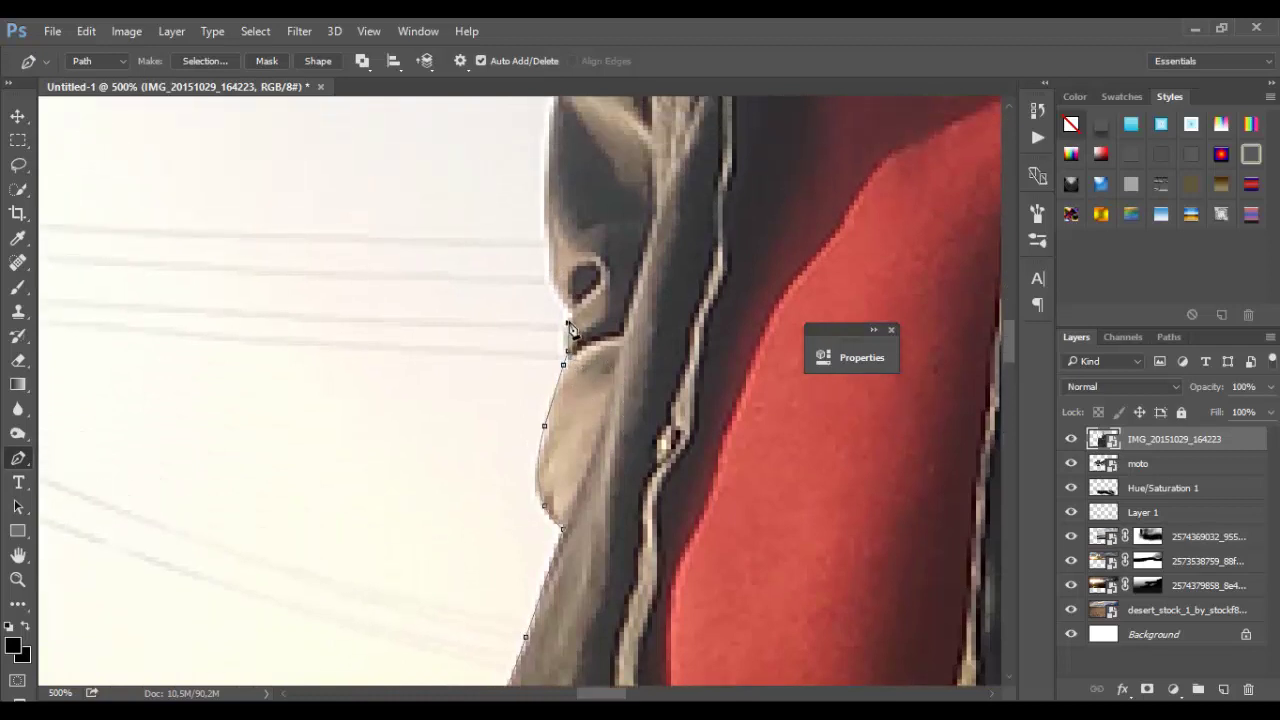
Continue the path higher up the jacket edge
{"action": "left_click", "coordinate": [548, 280]}
{"action": "scroll", "coordinate": [555, 190], "scroll_direction": "up", "scroll_amount": 3}
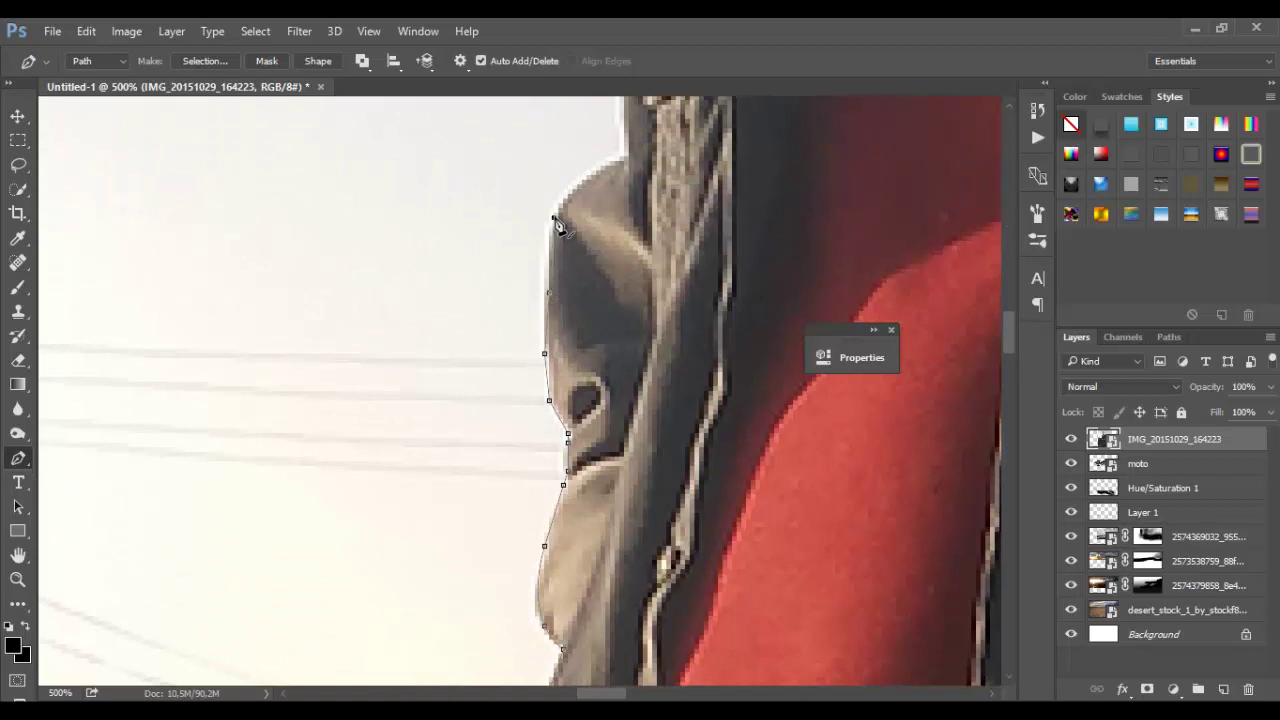
{"action": "left_click", "coordinate": [569, 193]}
{"action": "left_click", "coordinate": [592, 175]}
{"action": "scroll", "coordinate": [630, 175], "scroll_direction": "up", "scroll_amount": 3}
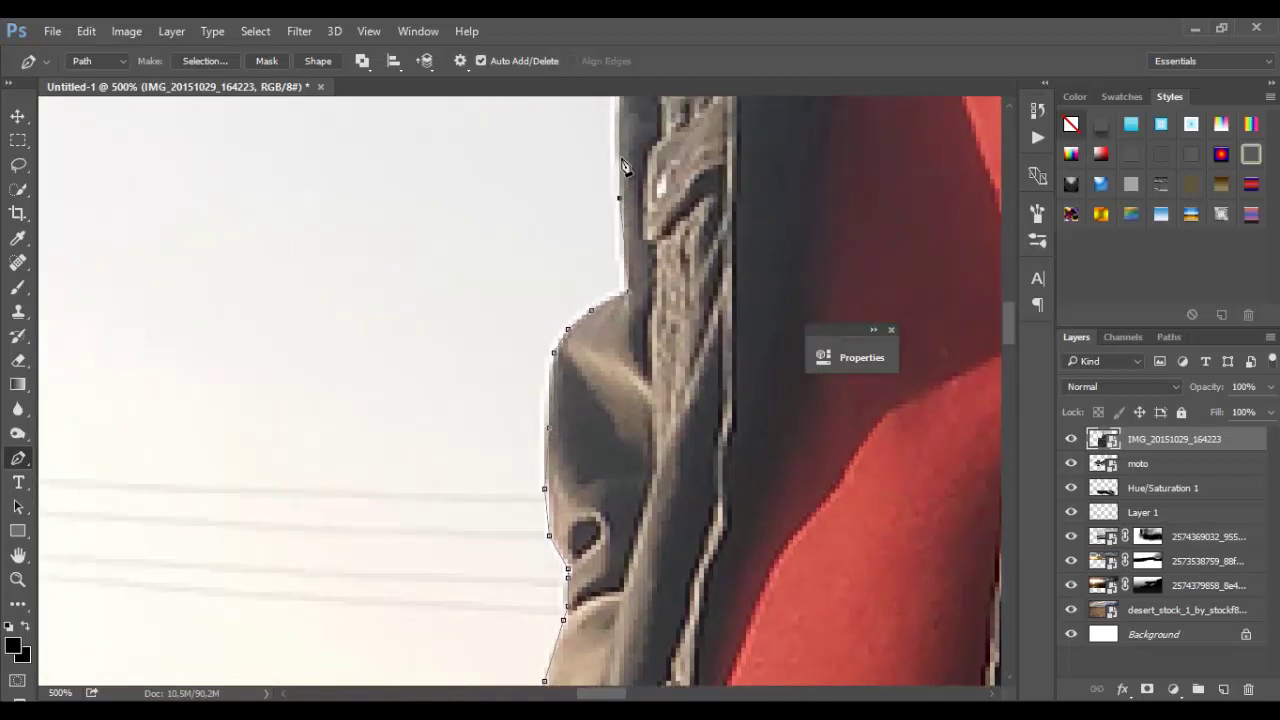
{"action": "left_click", "coordinate": [614, 123]}
{"action": "scroll", "coordinate": [618, 150], "scroll_direction": "up", "scroll_amount": 2}
{"action": "scroll", "coordinate": [620, 230], "scroll_direction": "up", "scroll_amount": 3}
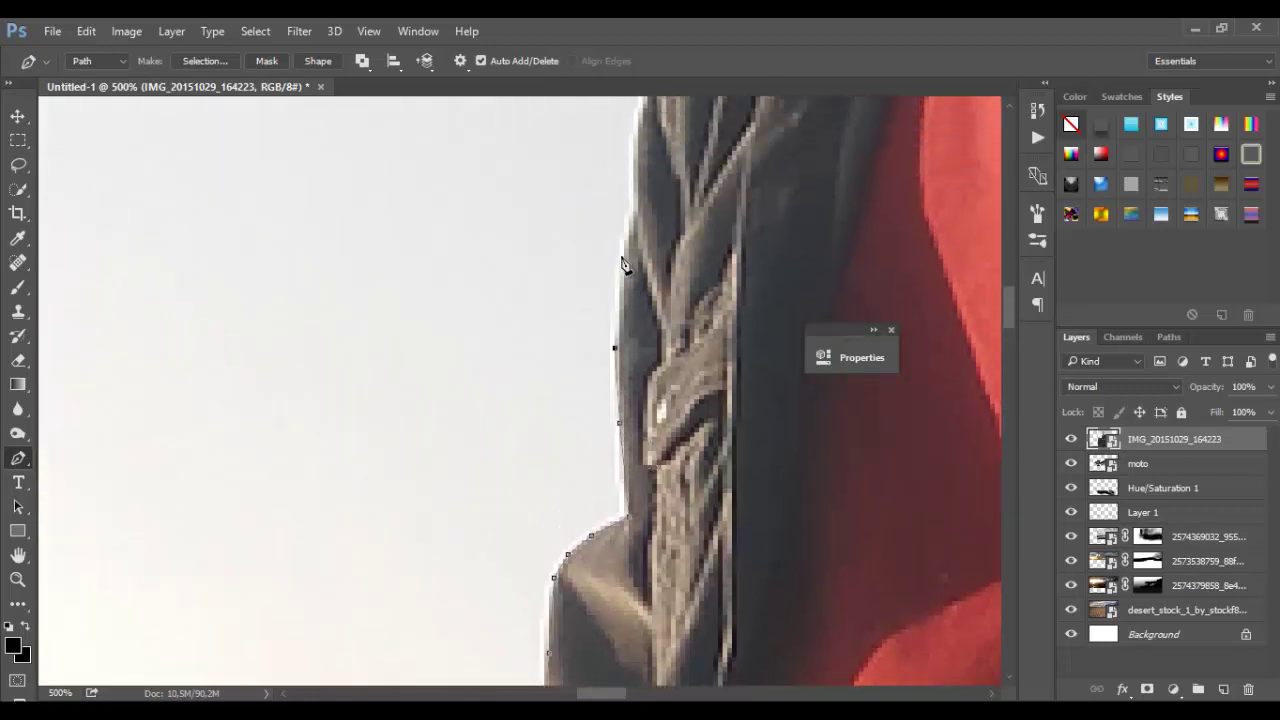
{"action": "left_click", "coordinate": [624, 240]}
{"action": "left_click", "coordinate": [633, 132]}
{"action": "scroll", "coordinate": [660, 190], "scroll_direction": "up", "scroll_amount": 3}
Trace the path up the jacket collar toward the neck
{"action": "left_click", "coordinate": [670, 178]}
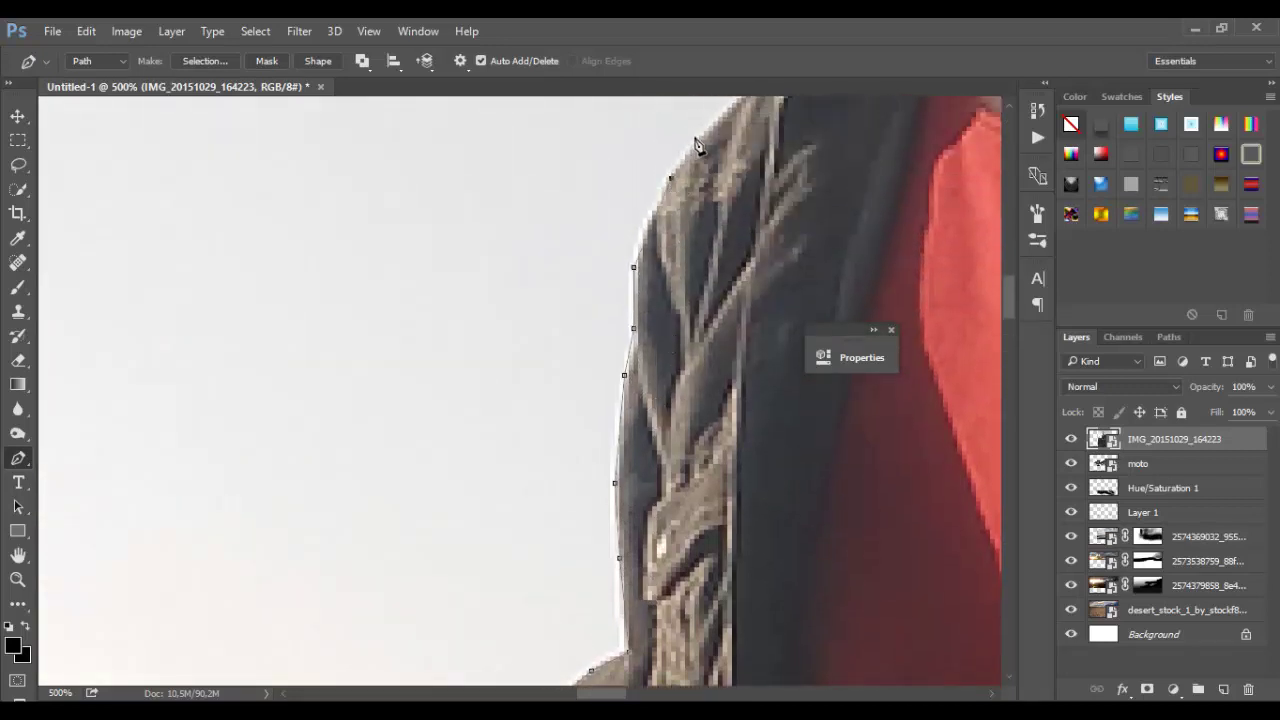
{"action": "left_click", "coordinate": [708, 131]}
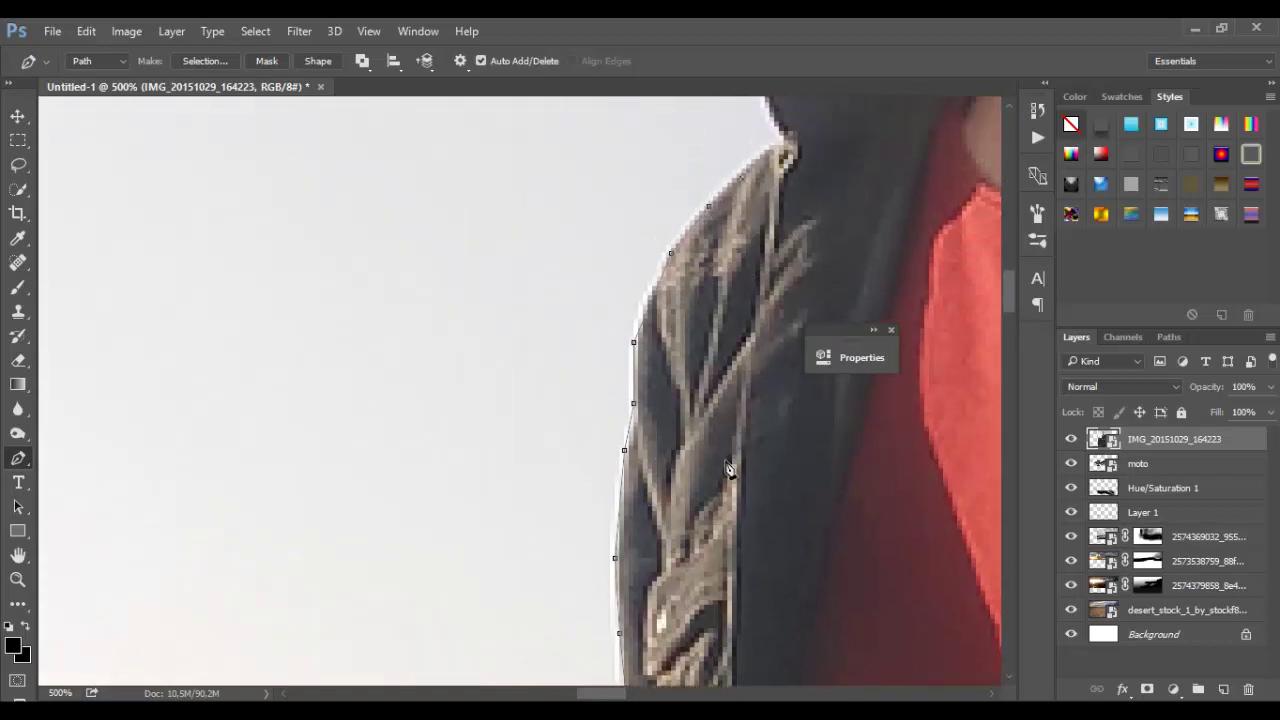
{"action": "scroll", "coordinate": [742, 110], "scroll_direction": "up", "scroll_amount": 3}
{"action": "left_click", "coordinate": [778, 194]}
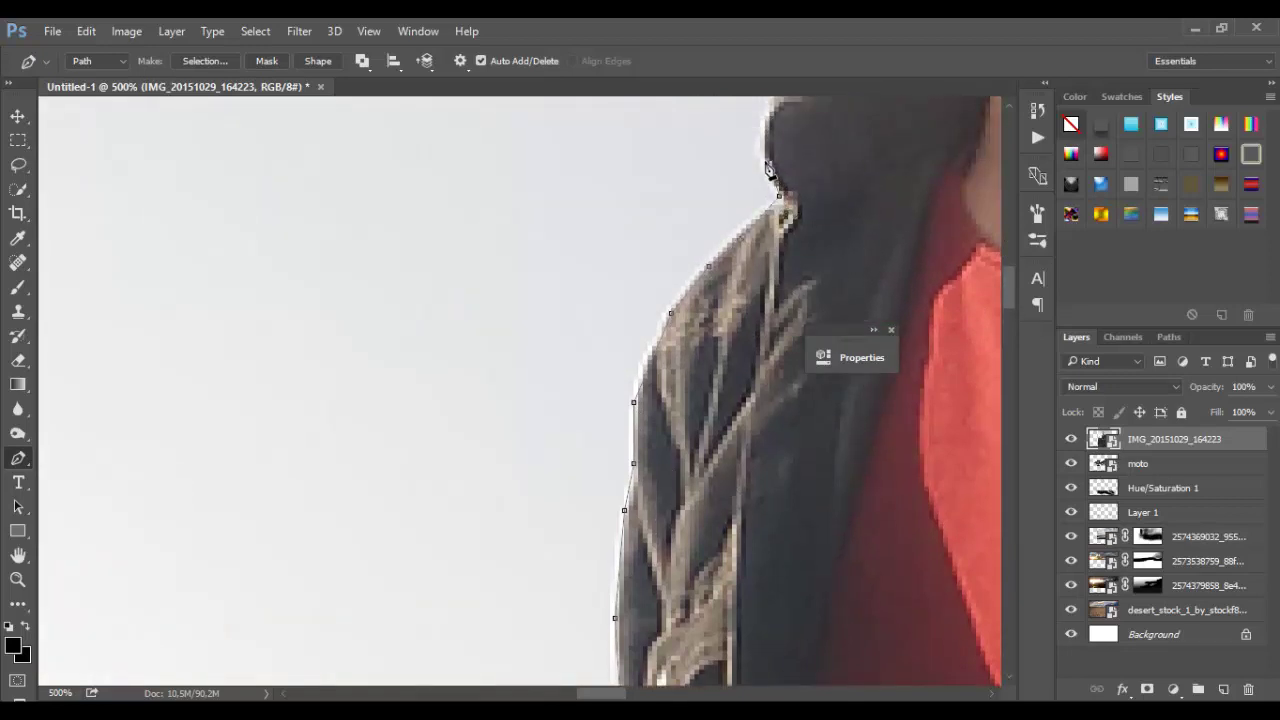
{"action": "scroll", "coordinate": [772, 130], "scroll_direction": "up", "scroll_amount": 2}
{"action": "scroll", "coordinate": [775, 150], "scroll_direction": "up", "scroll_amount": 1}
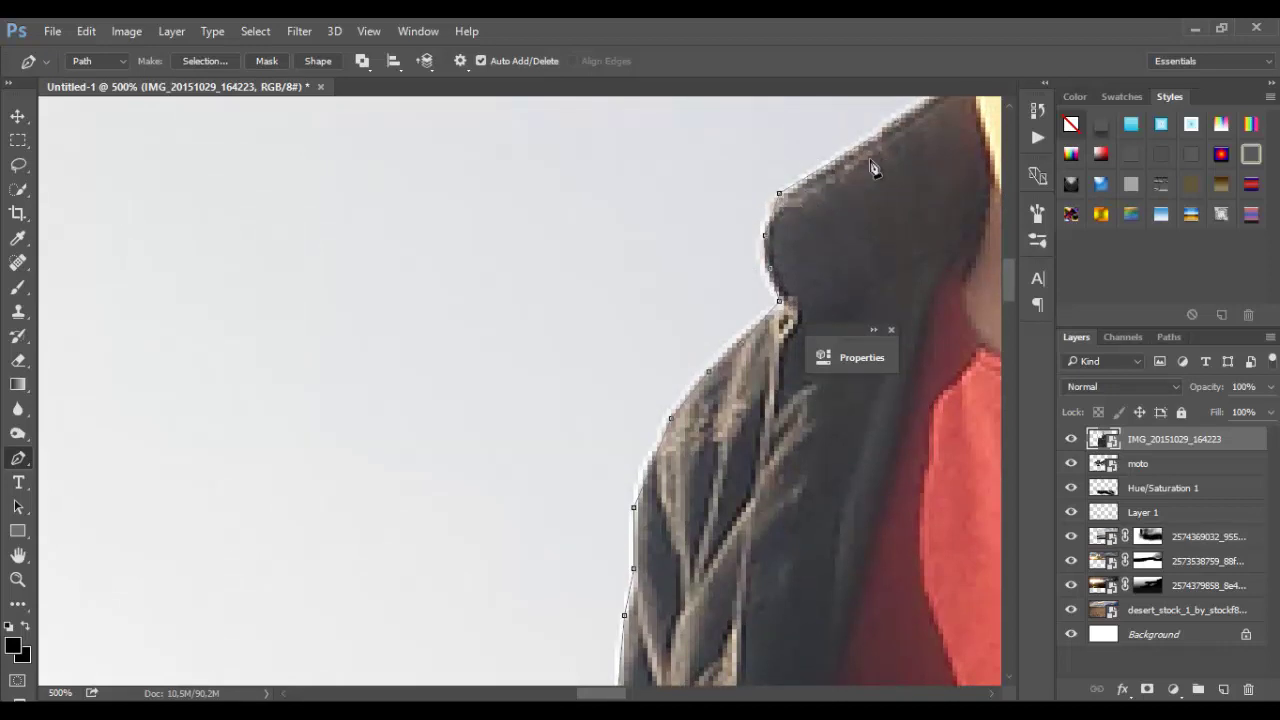
{"action": "scroll", "coordinate": [870, 168], "scroll_direction": "up", "scroll_amount": 3}
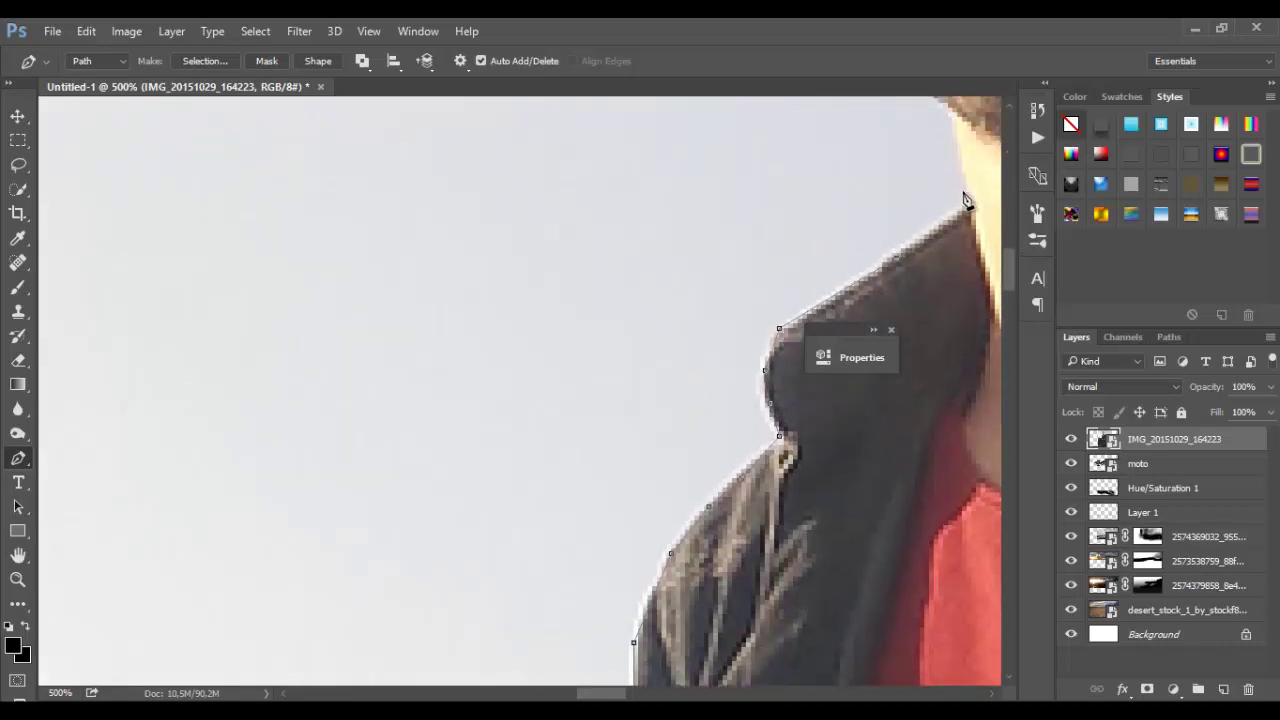
{"action": "left_click", "coordinate": [948, 113]}
{"action": "scroll", "coordinate": [960, 200], "scroll_direction": "up", "scroll_amount": 2}
{"action": "scroll", "coordinate": [977, 303], "scroll_direction": "up", "scroll_amount": 3}
{"action": "scroll", "coordinate": [977, 303], "scroll_direction": "up", "scroll_amount": 1}
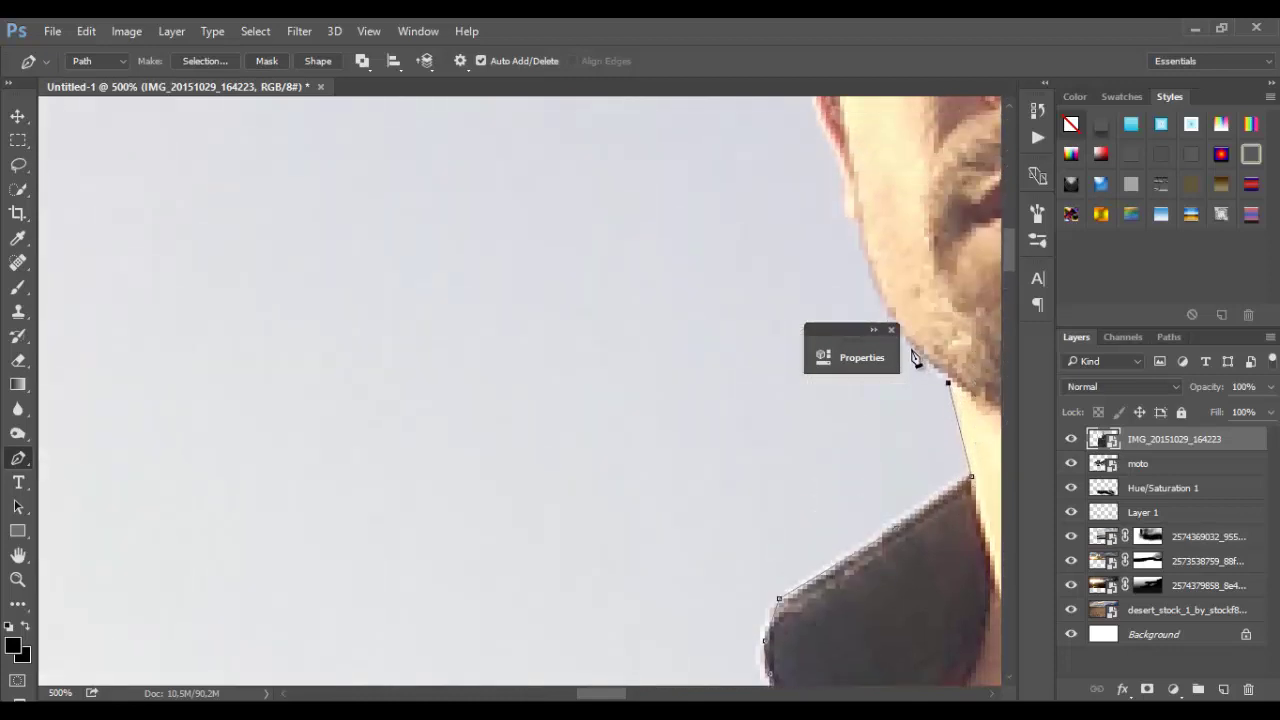
Close the floating Properties panel and trace from the chin up the jawline and side of the face
{"action": "left_click", "coordinate": [893, 330]}
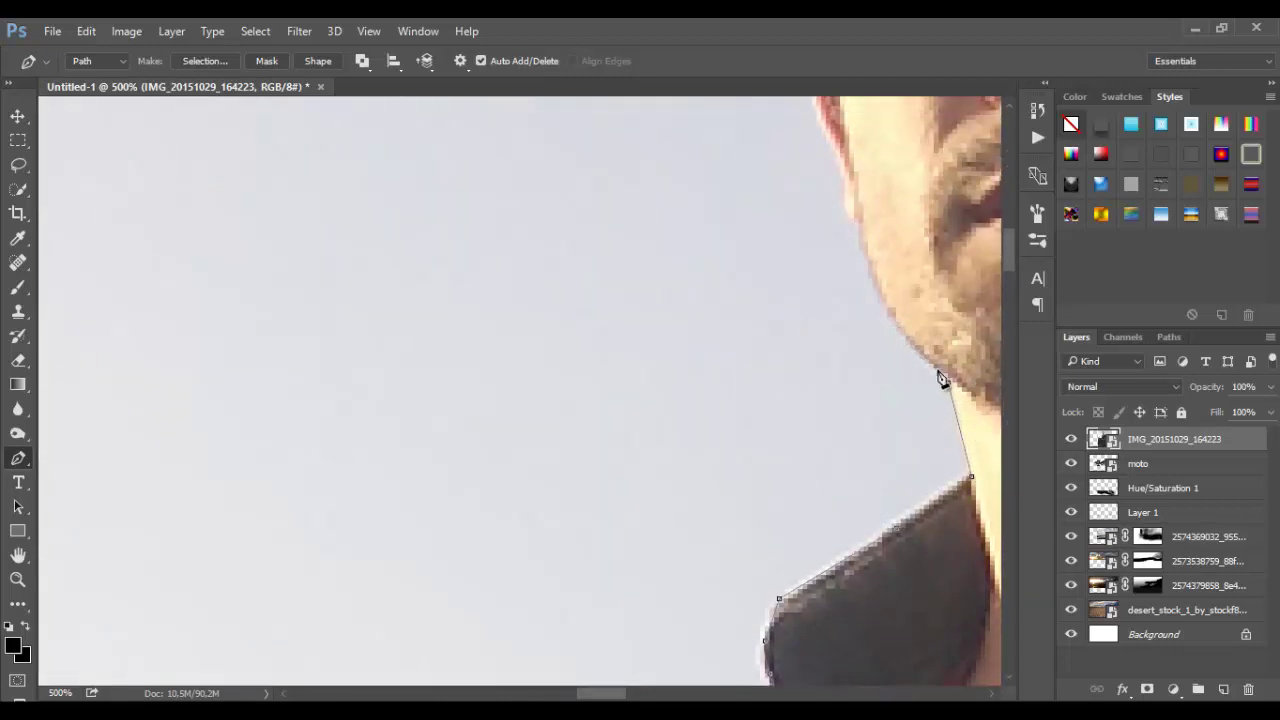
{"action": "left_click", "coordinate": [946, 381]}
{"action": "left_click", "coordinate": [896, 327]}
{"action": "left_click", "coordinate": [873, 279]}
{"action": "left_click", "coordinate": [845, 213]}
{"action": "left_click", "coordinate": [845, 176]}
{"action": "scroll", "coordinate": [880, 290], "scroll_direction": "up", "scroll_amount": 3}
{"action": "scroll", "coordinate": [860, 350], "scroll_direction": "up", "scroll_amount": 1}
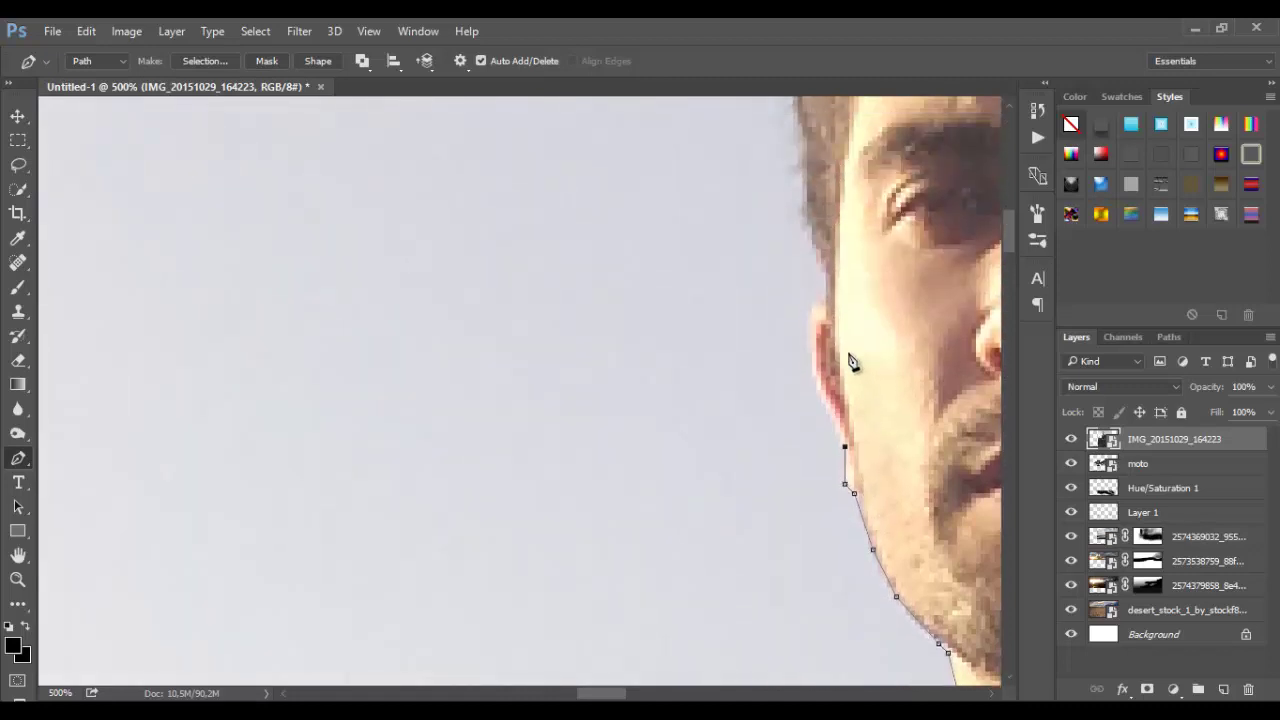
Follow the ear edge with the path and carry it up along the hairline
{"action": "left_click", "coordinate": [826, 404]}
{"action": "left_click", "coordinate": [807, 314]}
{"action": "left_click", "coordinate": [826, 273]}
{"action": "left_click", "coordinate": [803, 221]}
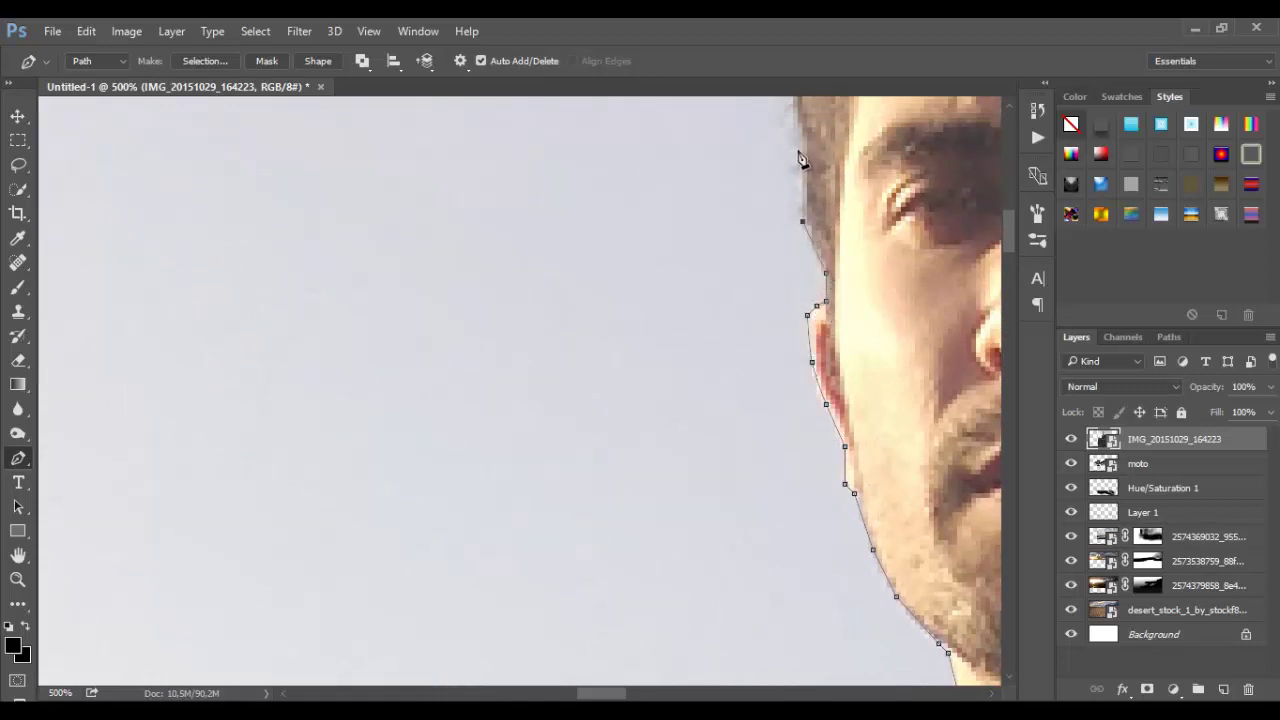
{"action": "scroll", "coordinate": [800, 145], "scroll_direction": "up", "scroll_amount": 4}
{"action": "scroll", "coordinate": [795, 270], "scroll_direction": "up", "scroll_amount": 1}
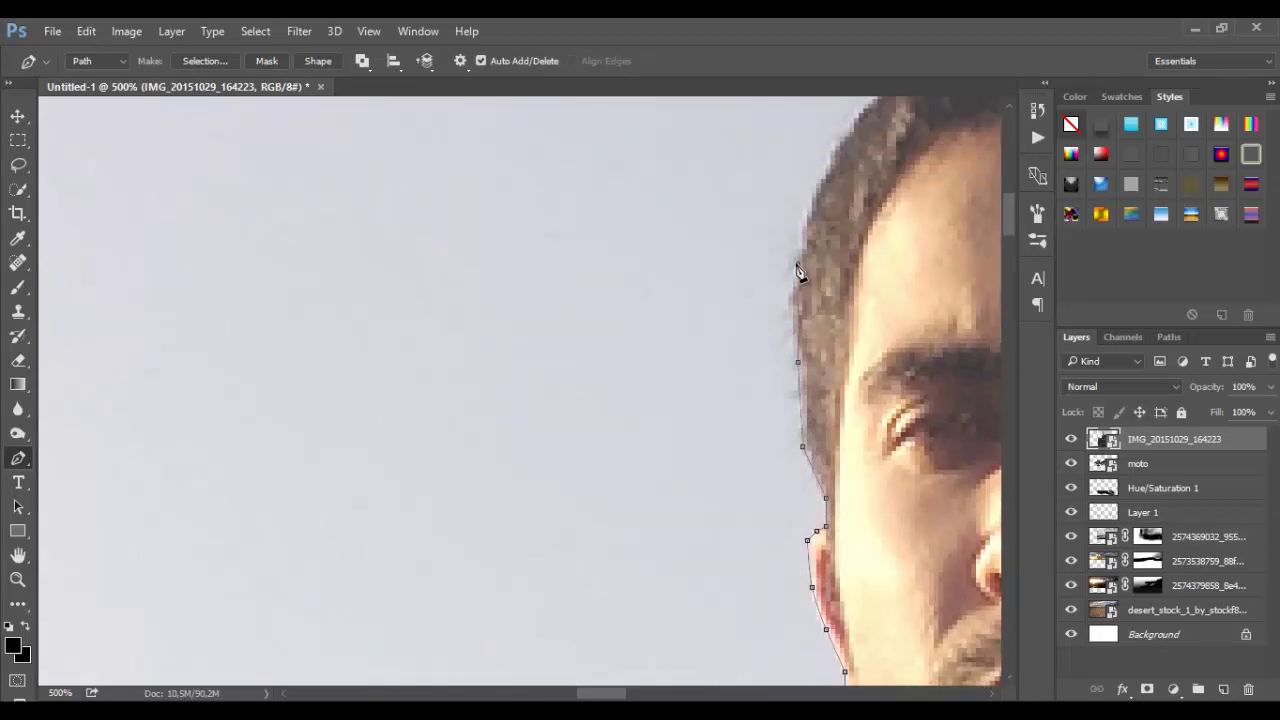
{"action": "scroll", "coordinate": [818, 207], "scroll_direction": "up", "scroll_amount": 1}
Undo the misplaced hairline anchor and pan the view up to the crown of the head
{"action": "left_click", "coordinate": [824, 172]}
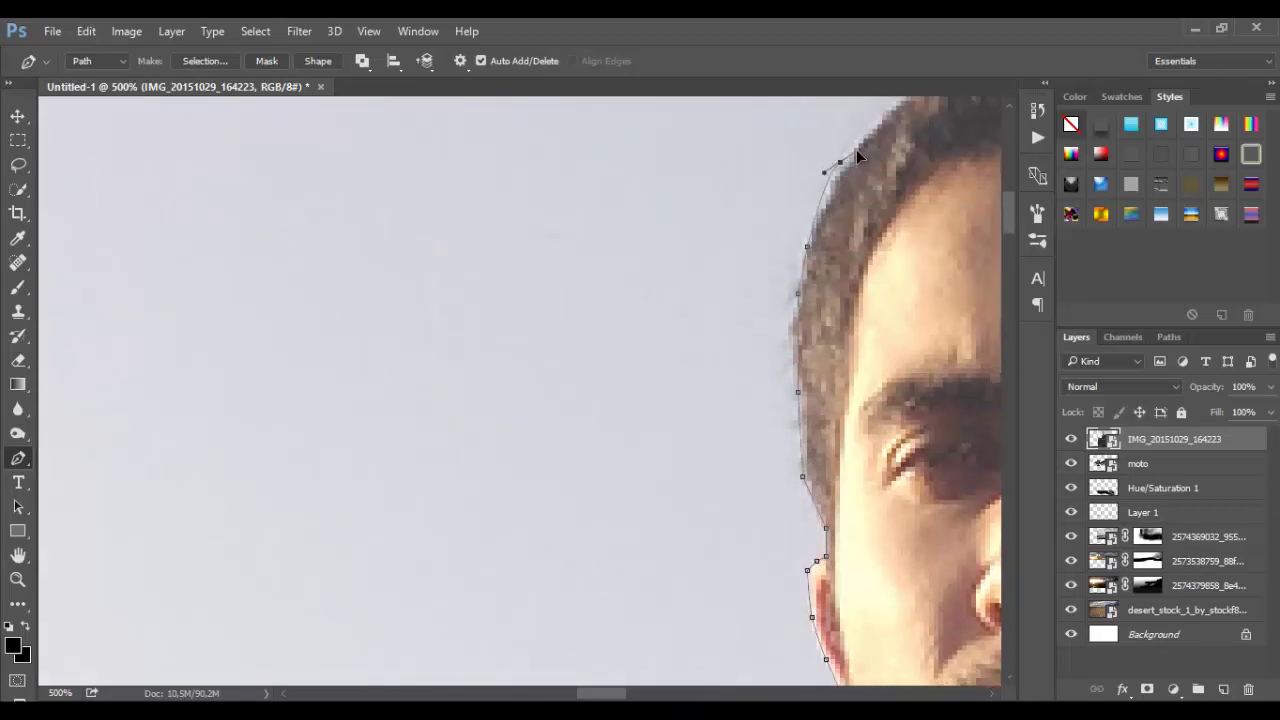
{"action": "key", "text": "ctrl+z"}
{"action": "left_click_drag", "start_coordinate": [898, 135], "coordinate": [752, 345]}
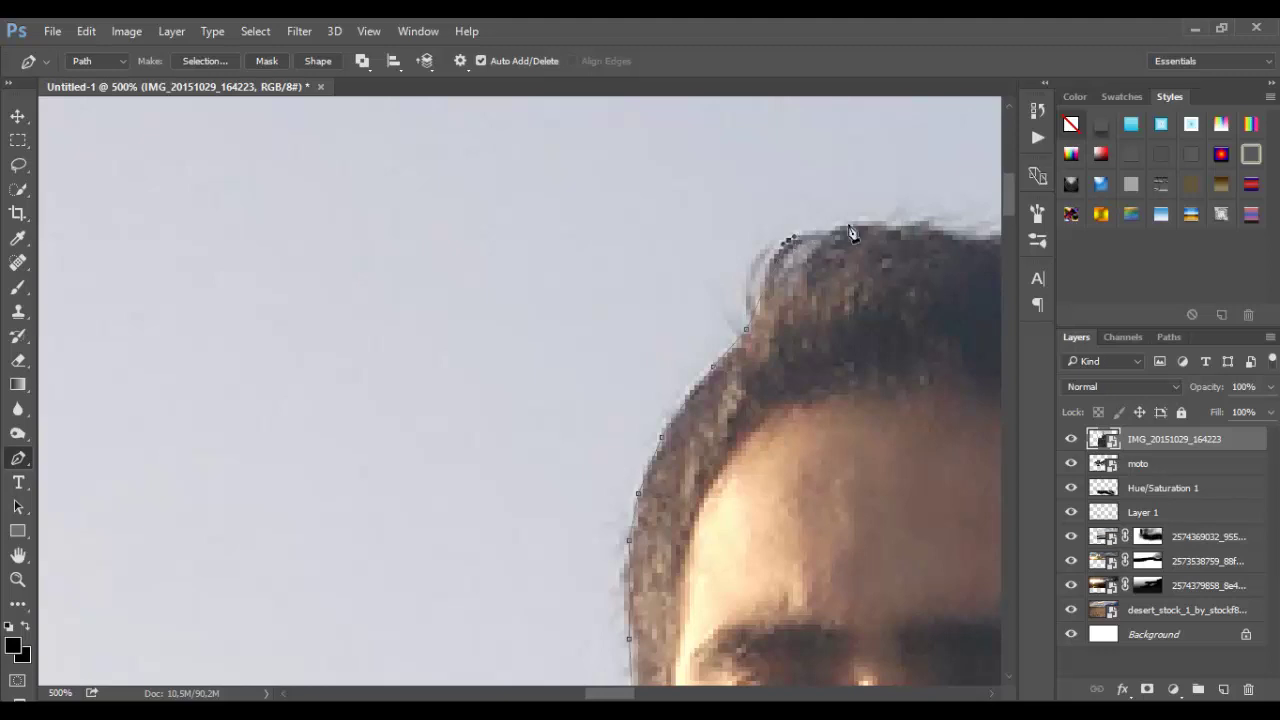
{"action": "left_click_drag", "start_coordinate": [960, 234], "coordinate": [423, 308]}
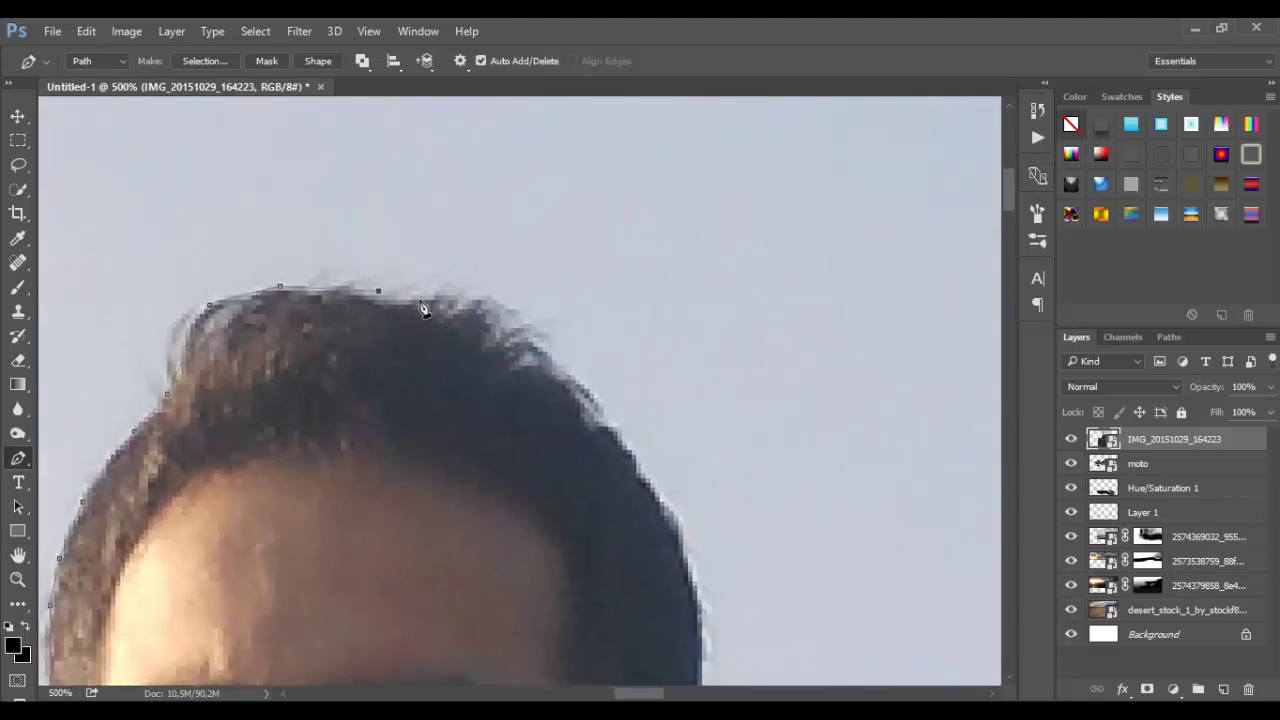
Trace the Pen path across the top of the hair and down its far side
{"action": "left_click", "coordinate": [453, 292]}
{"action": "left_click", "coordinate": [495, 299]}
{"action": "left_click", "coordinate": [537, 348]}
{"action": "left_click", "coordinate": [590, 394]}
{"action": "left_click", "coordinate": [636, 458]}
{"action": "scroll", "coordinate": [655, 470], "scroll_direction": "down", "scroll_amount": 2}
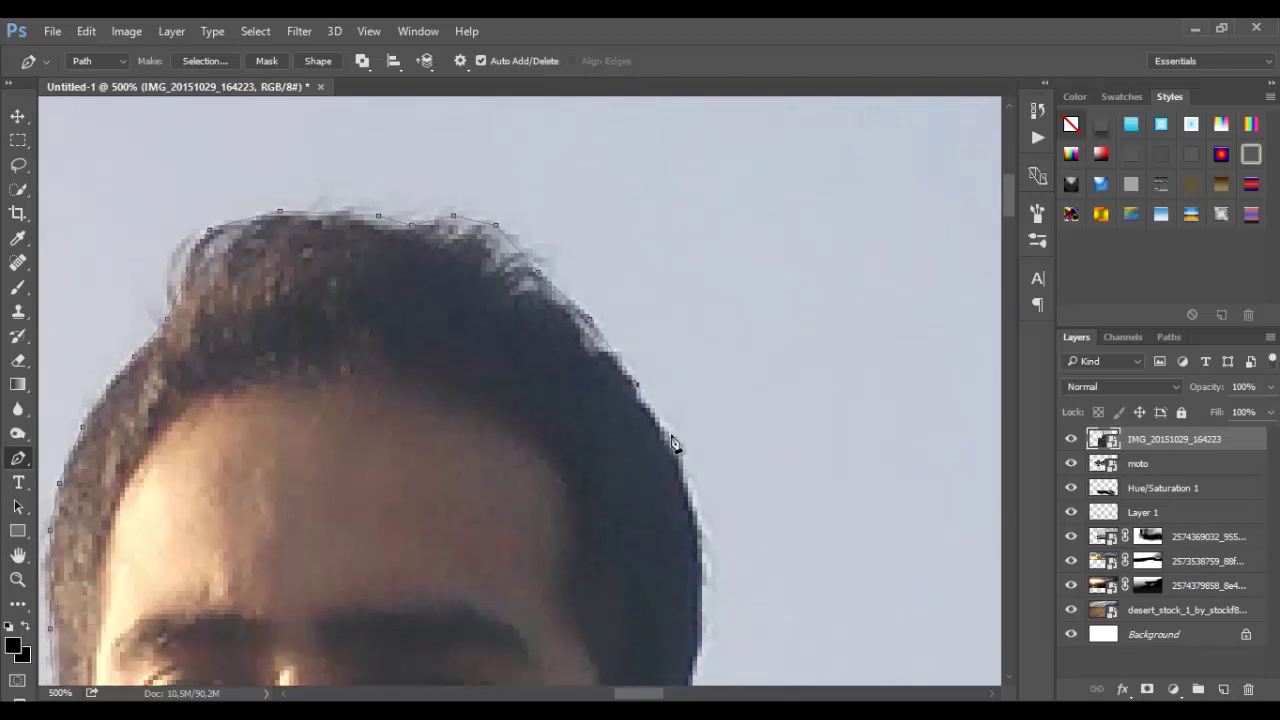
{"action": "left_click", "coordinate": [697, 522]}
{"action": "scroll", "coordinate": [700, 533], "scroll_direction": "down", "scroll_amount": 2}
{"action": "left_click", "coordinate": [702, 502]}
{"action": "scroll", "coordinate": [703, 505], "scroll_direction": "down", "scroll_amount": 1}
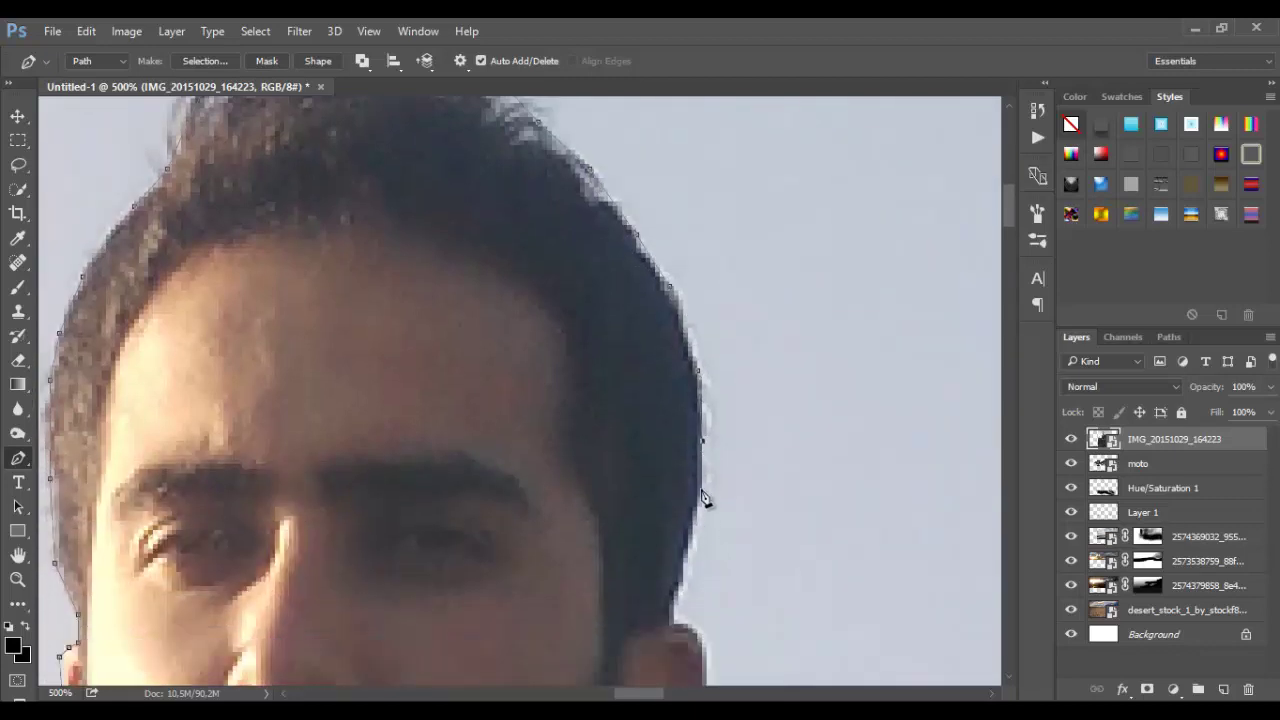
{"action": "left_click", "coordinate": [702, 497]}
Carry the path down the hair edge and around the lower contour of the ear
{"action": "left_click", "coordinate": [683, 553]}
{"action": "scroll", "coordinate": [700, 625], "scroll_direction": "down", "scroll_amount": 3}
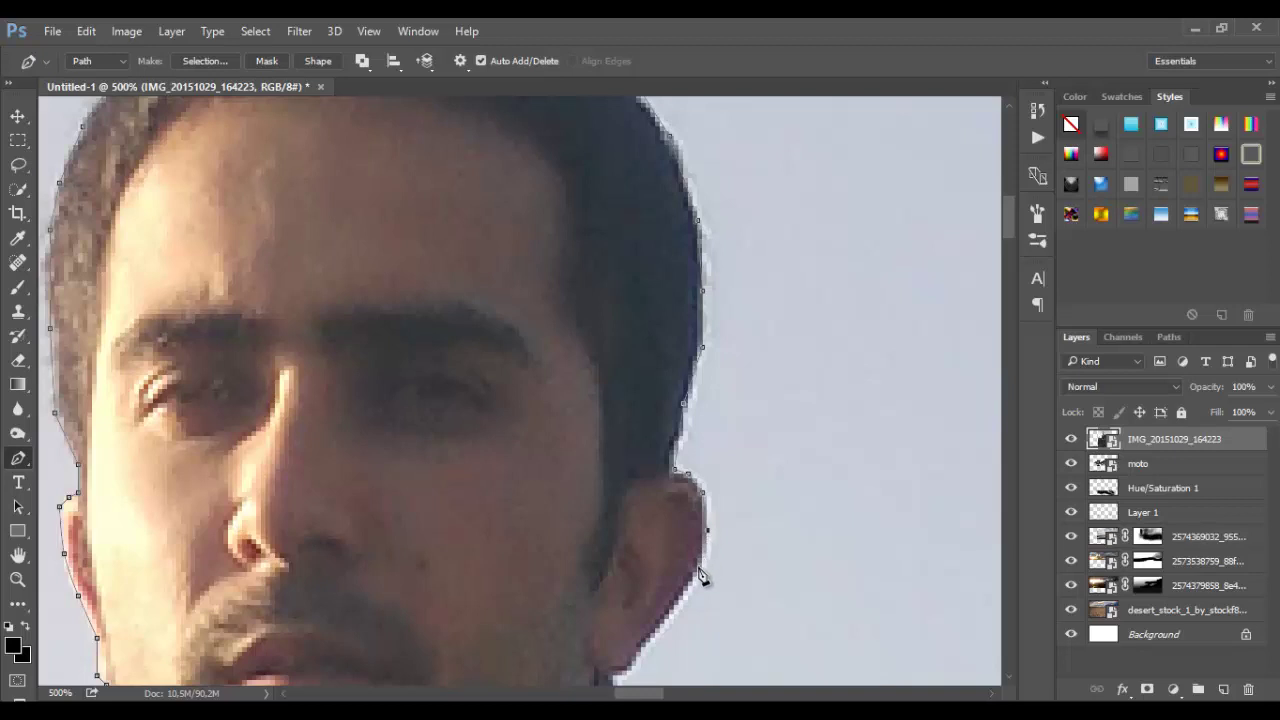
{"action": "left_click", "coordinate": [668, 613]}
{"action": "left_click", "coordinate": [641, 652]}
{"action": "scroll", "coordinate": [632, 678], "scroll_direction": "down", "scroll_amount": 2}
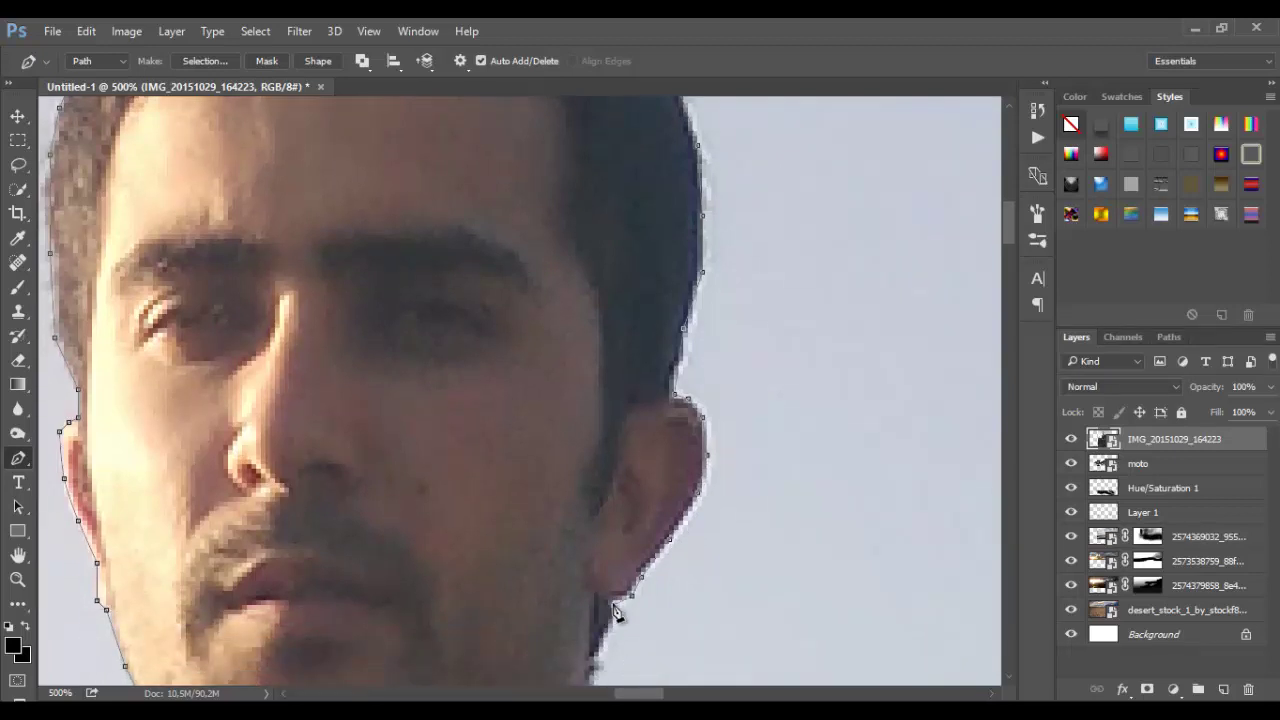
Extend the path along the jaw, down the neck edge and along the collar
{"action": "left_click", "coordinate": [604, 646]}
{"action": "left_click", "coordinate": [594, 667]}
{"action": "scroll", "coordinate": [594, 667], "scroll_direction": "down", "scroll_amount": 1}
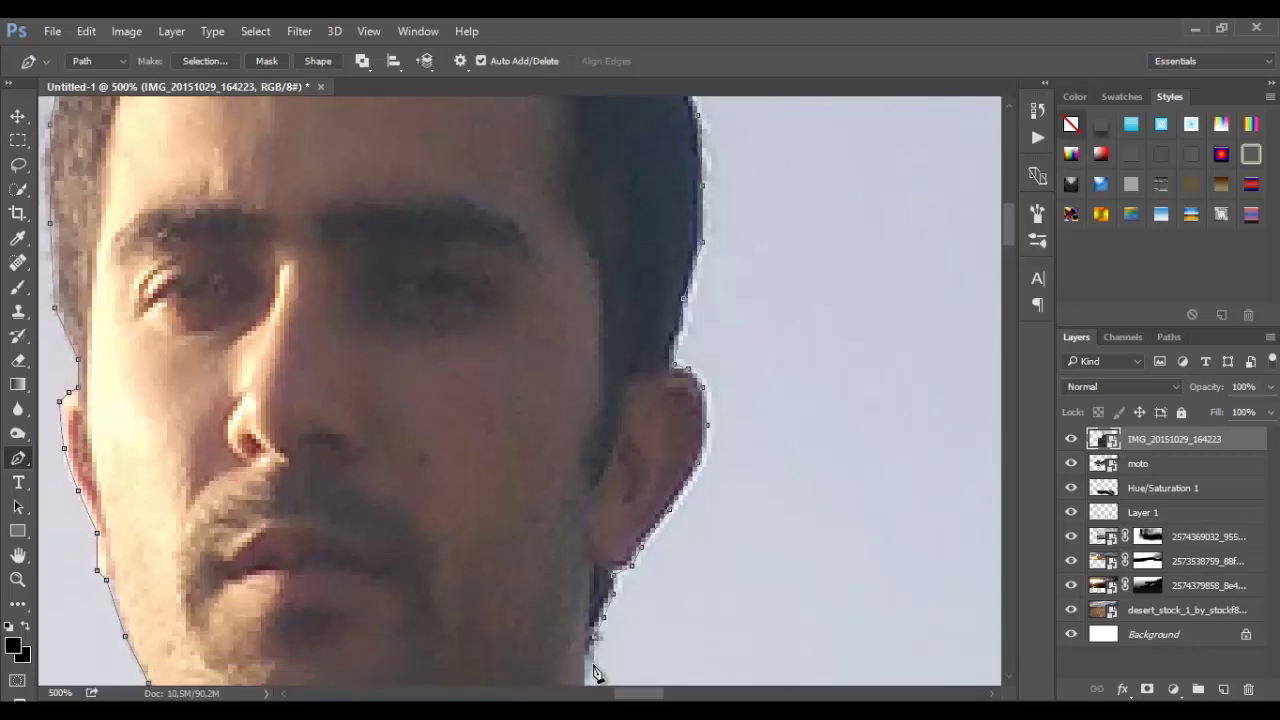
{"action": "scroll", "coordinate": [594, 667], "scroll_direction": "down", "scroll_amount": 3}
{"action": "left_click", "coordinate": [611, 587]}
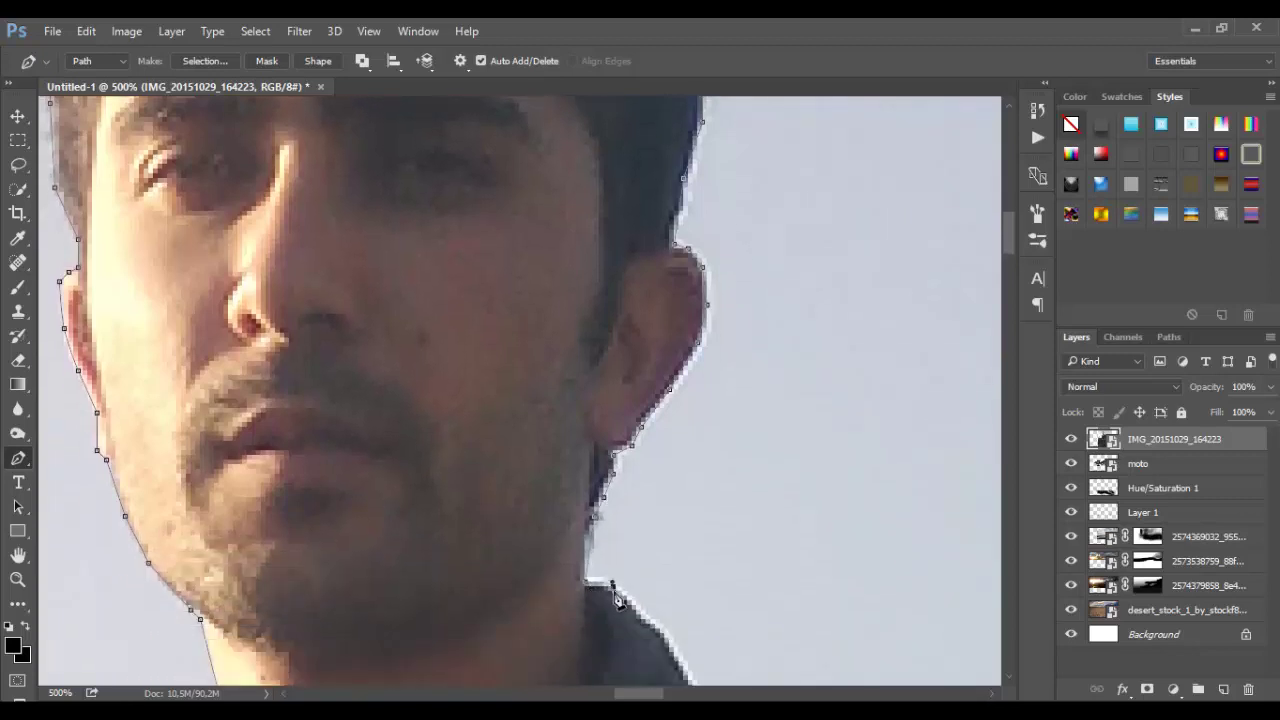
{"action": "left_click", "coordinate": [641, 613]}
{"action": "left_click", "coordinate": [664, 636]}
{"action": "scroll", "coordinate": [680, 650], "scroll_direction": "down", "scroll_amount": 5}
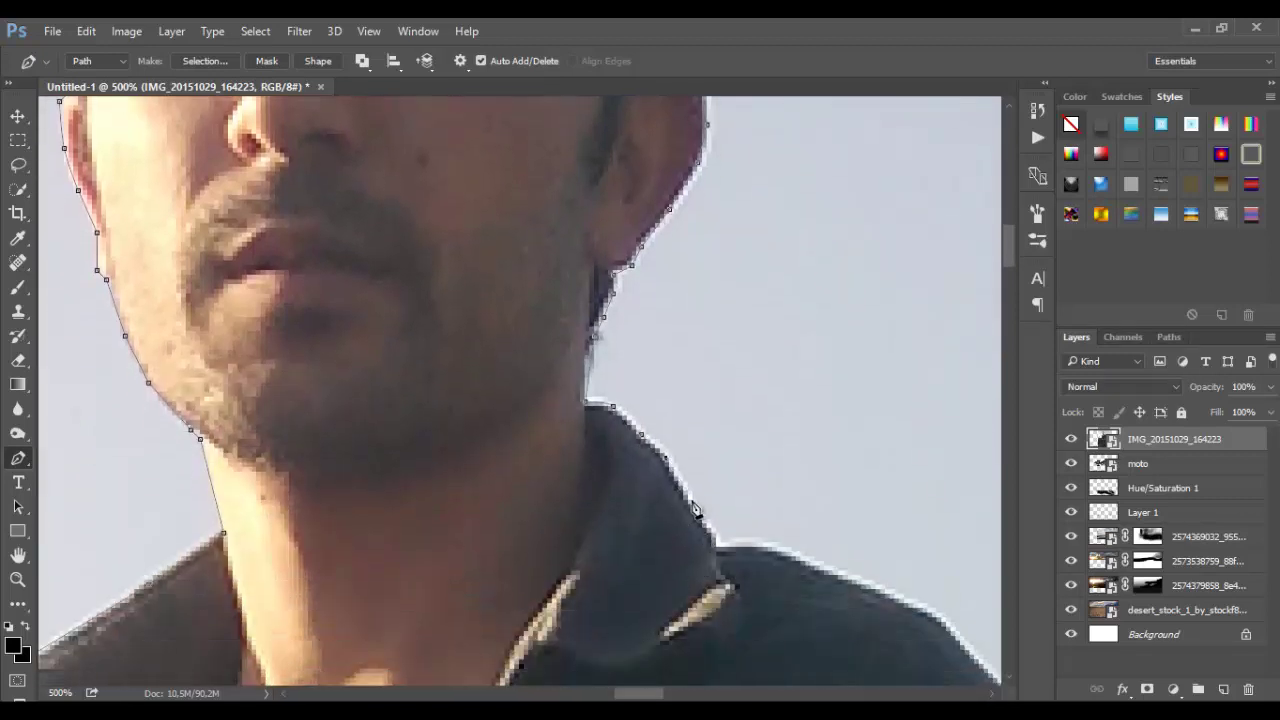
Add anchors outward along the top edge of the jacket shoulder
{"action": "left_click", "coordinate": [683, 486]}
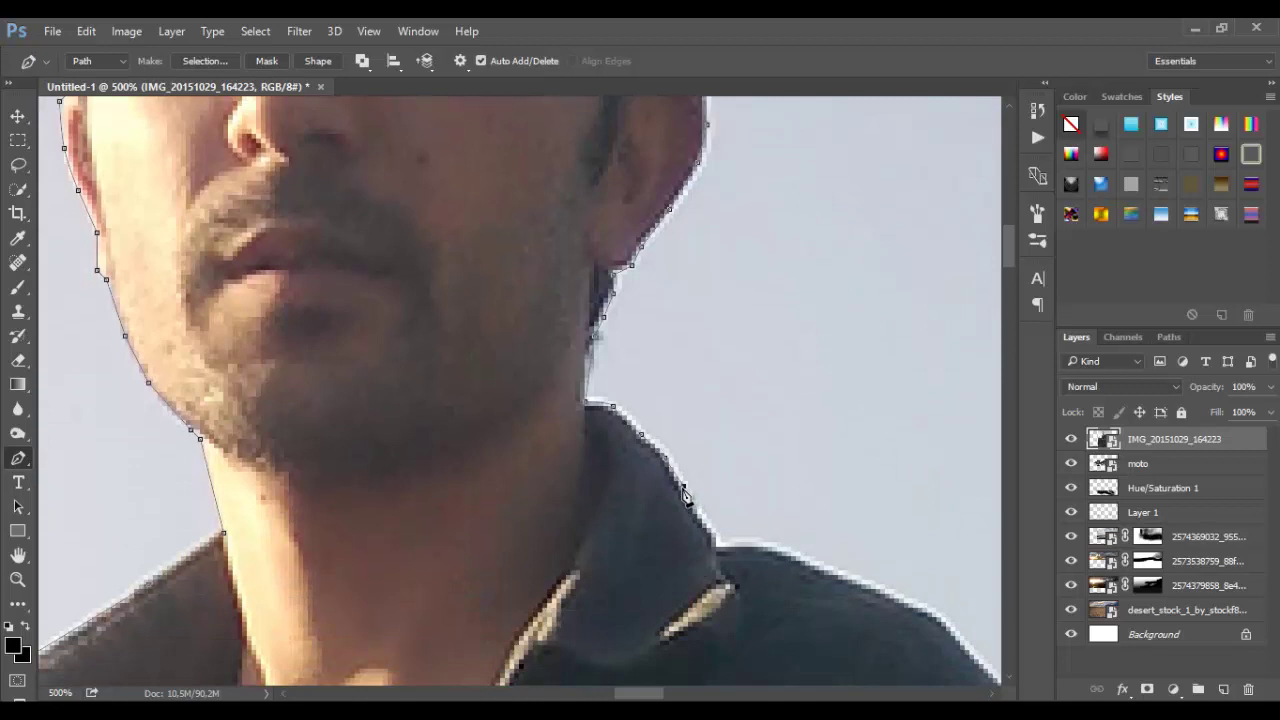
{"action": "left_click", "coordinate": [730, 547]}
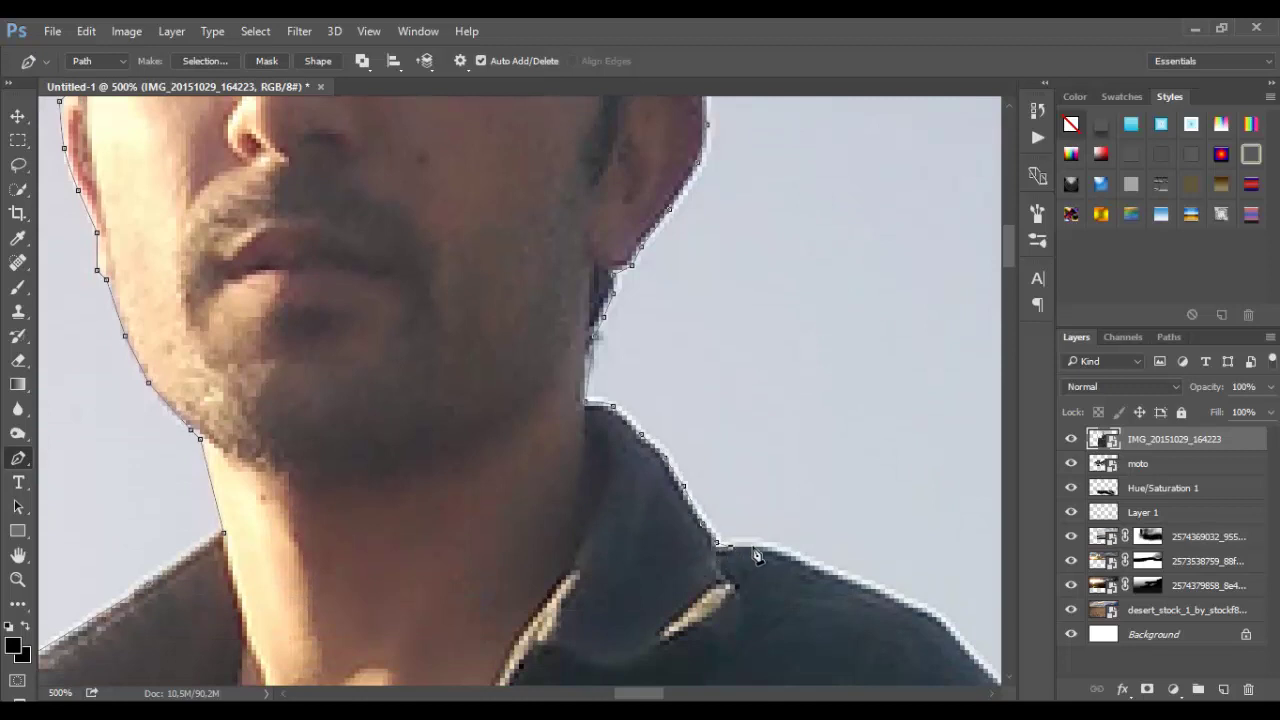
{"action": "left_click", "coordinate": [829, 577]}
{"action": "left_click", "coordinate": [918, 608]}
{"action": "left_click_drag", "start_coordinate": [903, 566], "coordinate": [523, 243]}
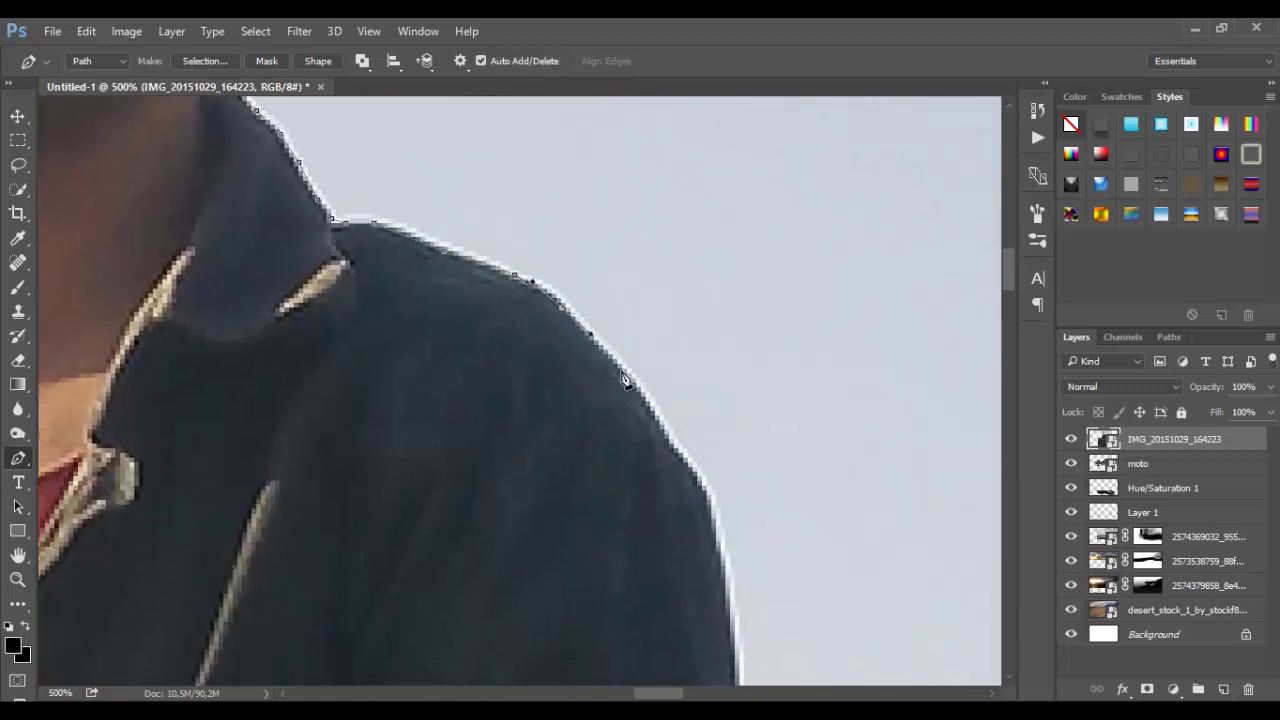
Follow the shoulder curve with the path down to the upper arm
{"action": "left_click", "coordinate": [665, 433]}
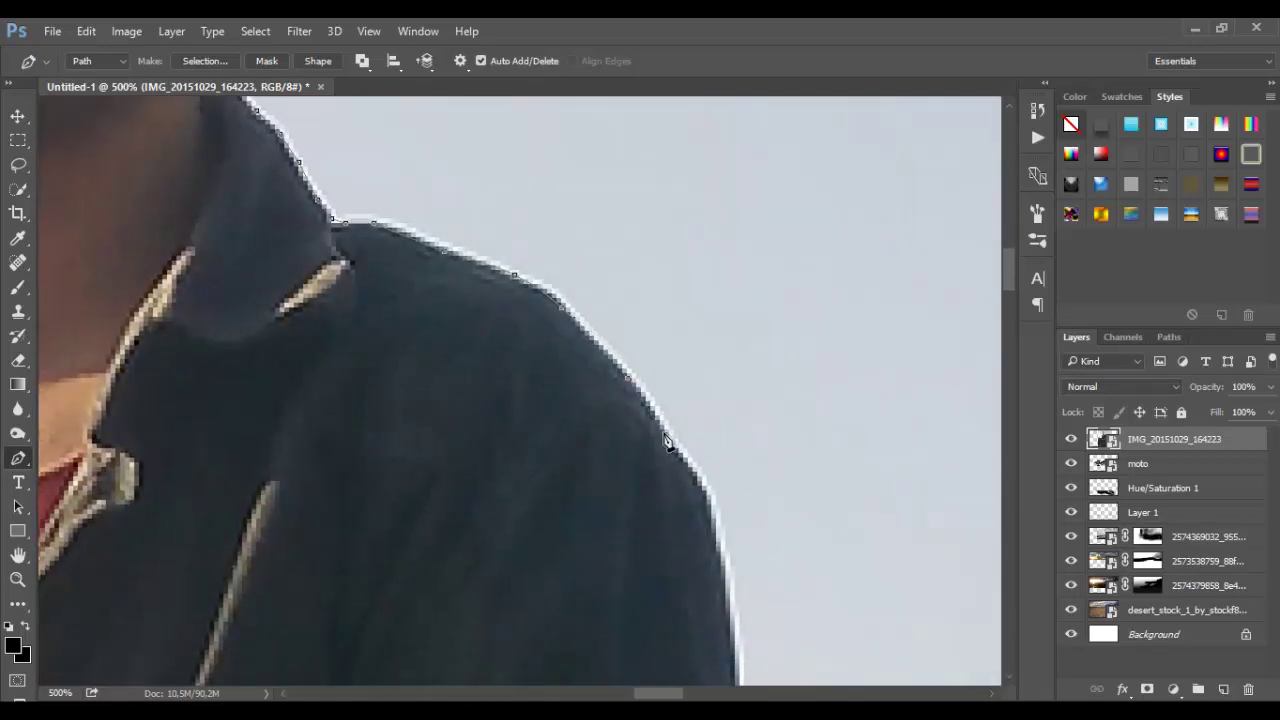
{"action": "left_click", "coordinate": [701, 481]}
{"action": "left_click", "coordinate": [722, 563]}
{"action": "left_click", "coordinate": [736, 636]}
{"action": "scroll", "coordinate": [736, 636], "scroll_direction": "down", "scroll_amount": 3}
Trace the path down the outer edge of the jacket sleeve
{"action": "left_click", "coordinate": [744, 578]}
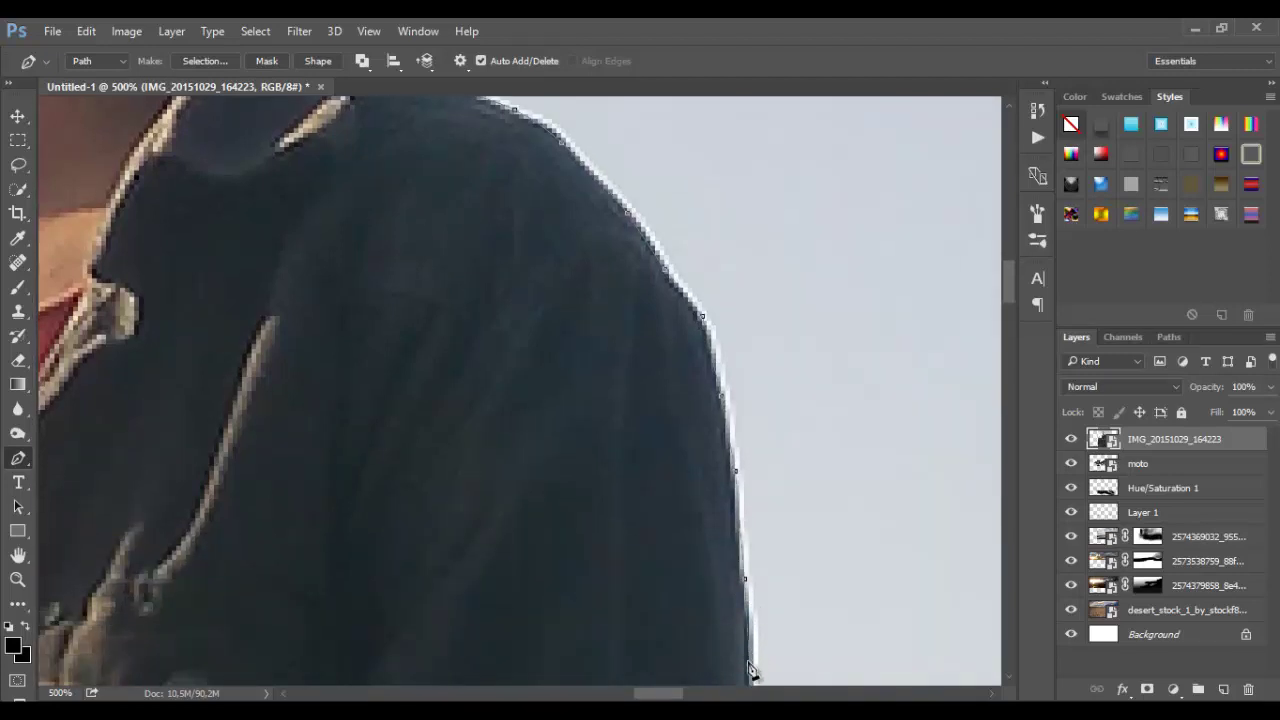
{"action": "left_click", "coordinate": [749, 662]}
{"action": "scroll", "coordinate": [749, 662], "scroll_direction": "down", "scroll_amount": 3}
{"action": "left_click", "coordinate": [749, 604]}
{"action": "scroll", "coordinate": [749, 604], "scroll_direction": "down", "scroll_amount": 3}
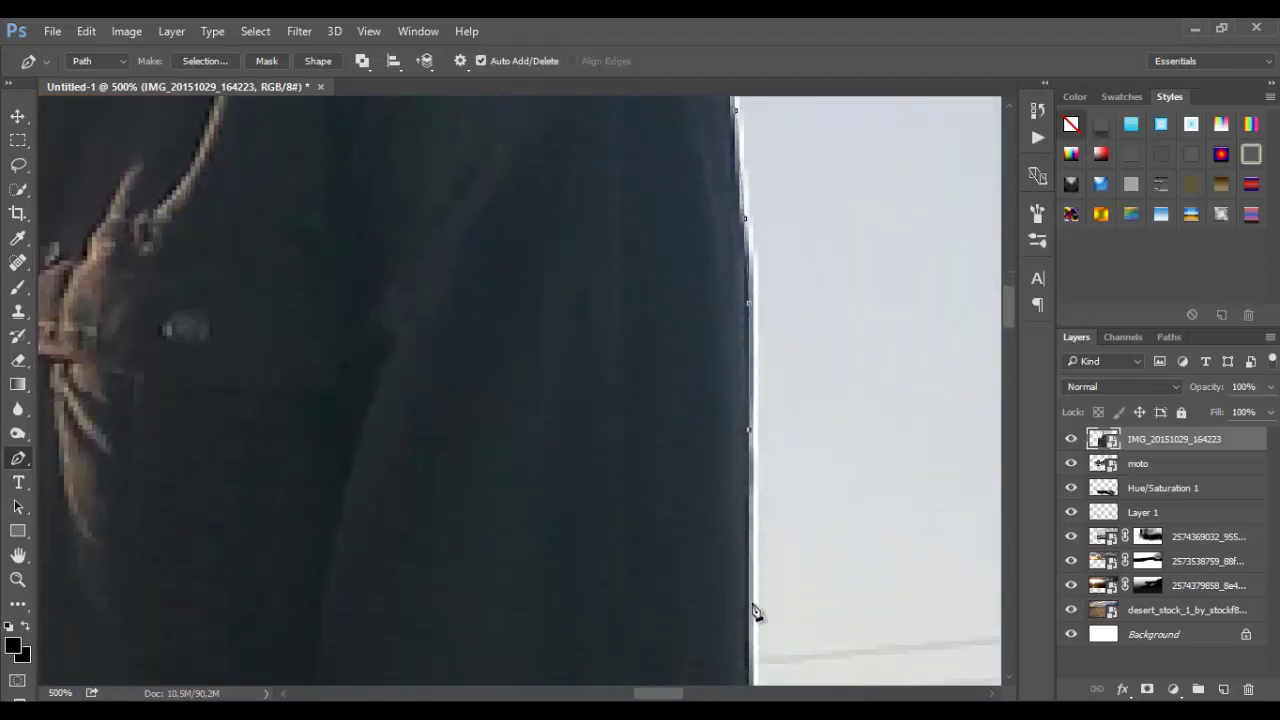
{"action": "left_click", "coordinate": [757, 612]}
{"action": "scroll", "coordinate": [757, 612], "scroll_direction": "down", "scroll_amount": 3}
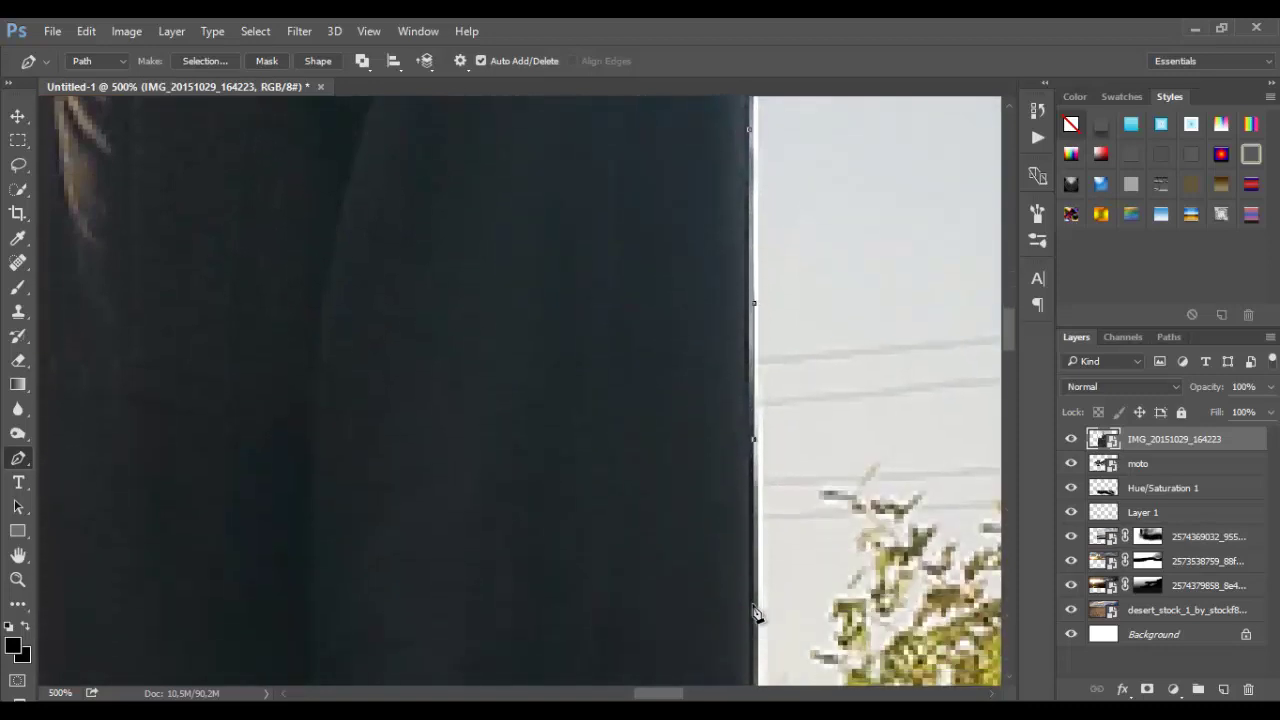
{"action": "scroll", "coordinate": [757, 615], "scroll_direction": "down", "scroll_amount": 3}
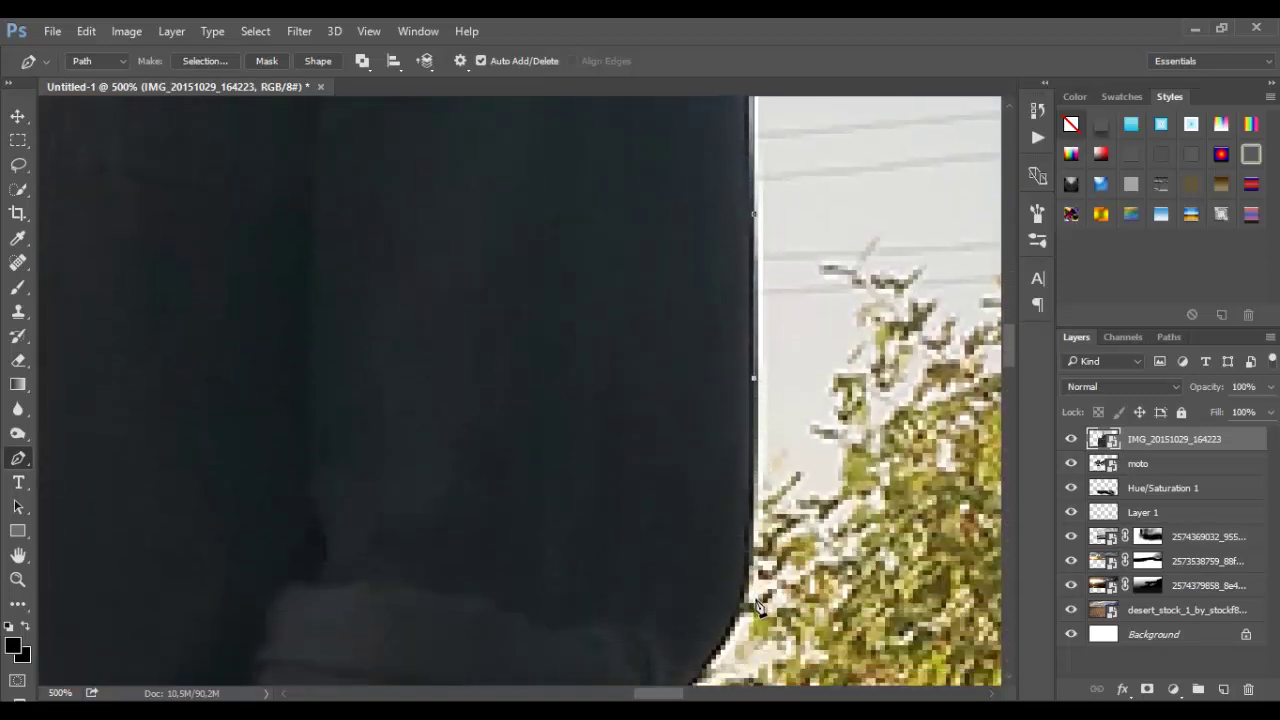
Curve the path around the sleeve's lower bend and rolled cuff onto the forearm edge
{"action": "left_click", "coordinate": [749, 567]}
{"action": "left_click", "coordinate": [738, 626]}
{"action": "scroll", "coordinate": [707, 673], "scroll_direction": "down", "scroll_amount": 1}
{"action": "scroll", "coordinate": [707, 673], "scroll_direction": "down", "scroll_amount": 2}
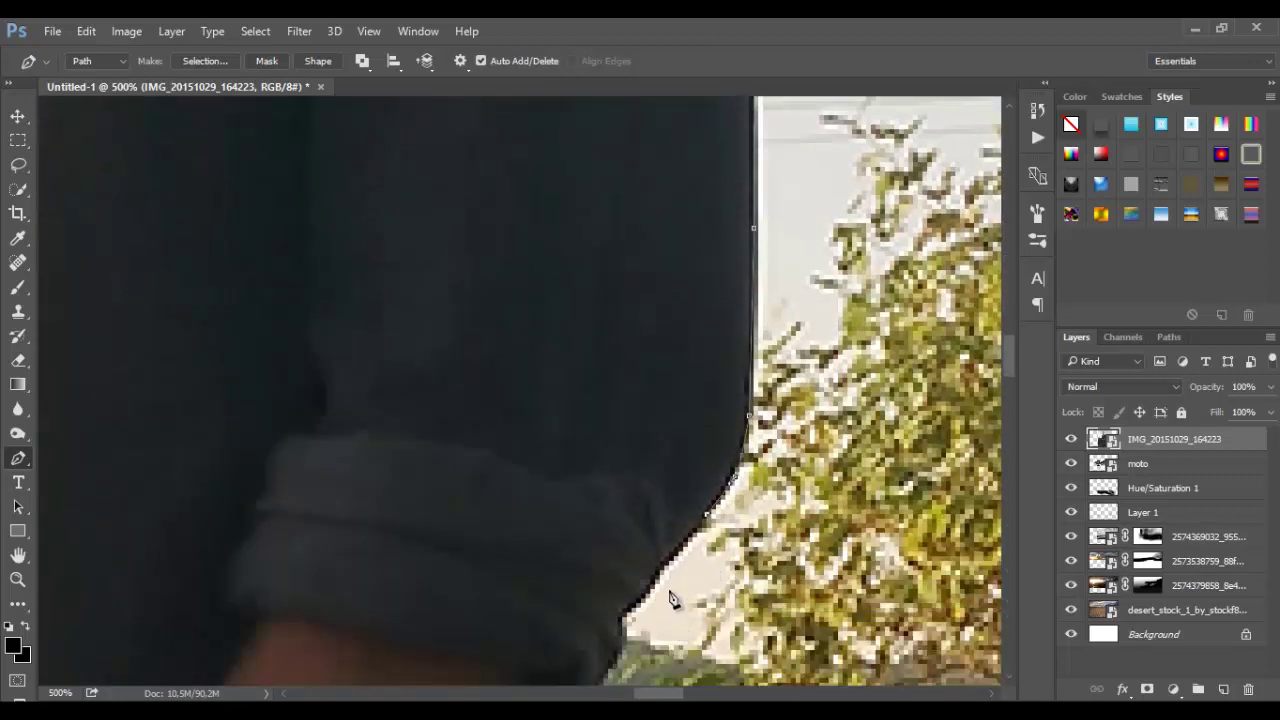
{"action": "left_click", "coordinate": [645, 603]}
{"action": "scroll", "coordinate": [615, 642], "scroll_direction": "down", "scroll_amount": 2}
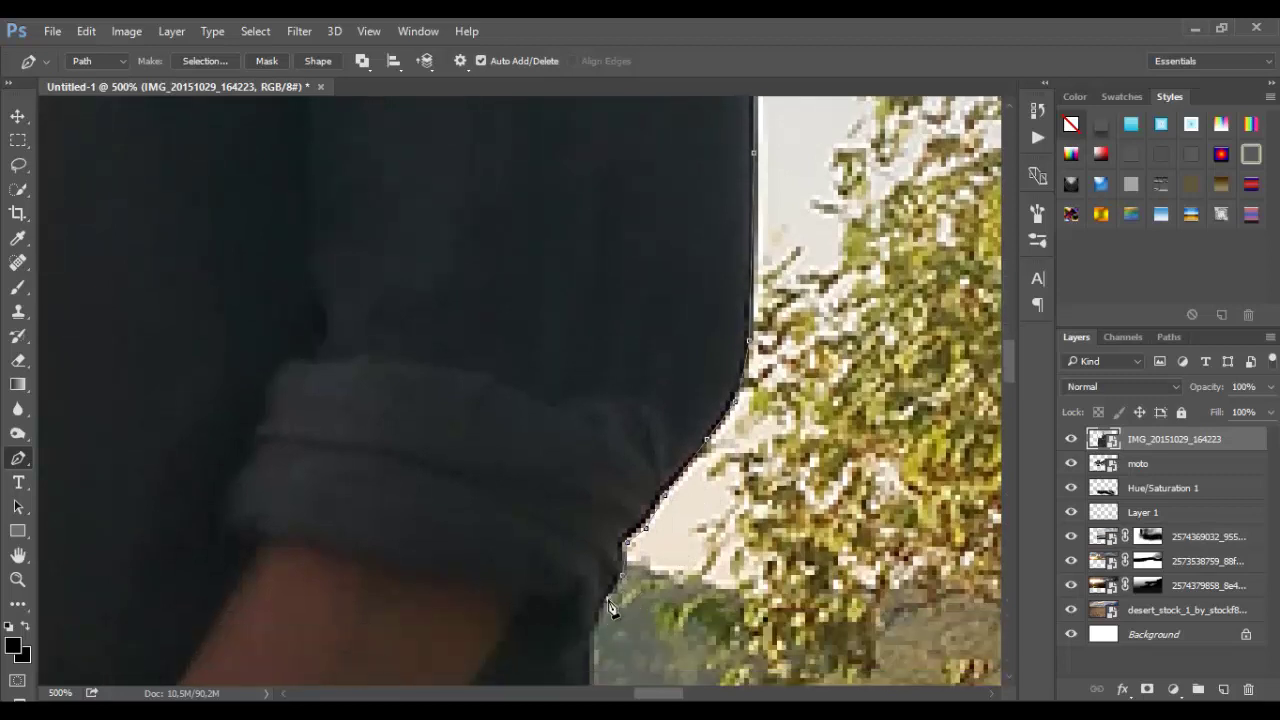
{"action": "scroll", "coordinate": [593, 647], "scroll_direction": "down", "scroll_amount": 5}
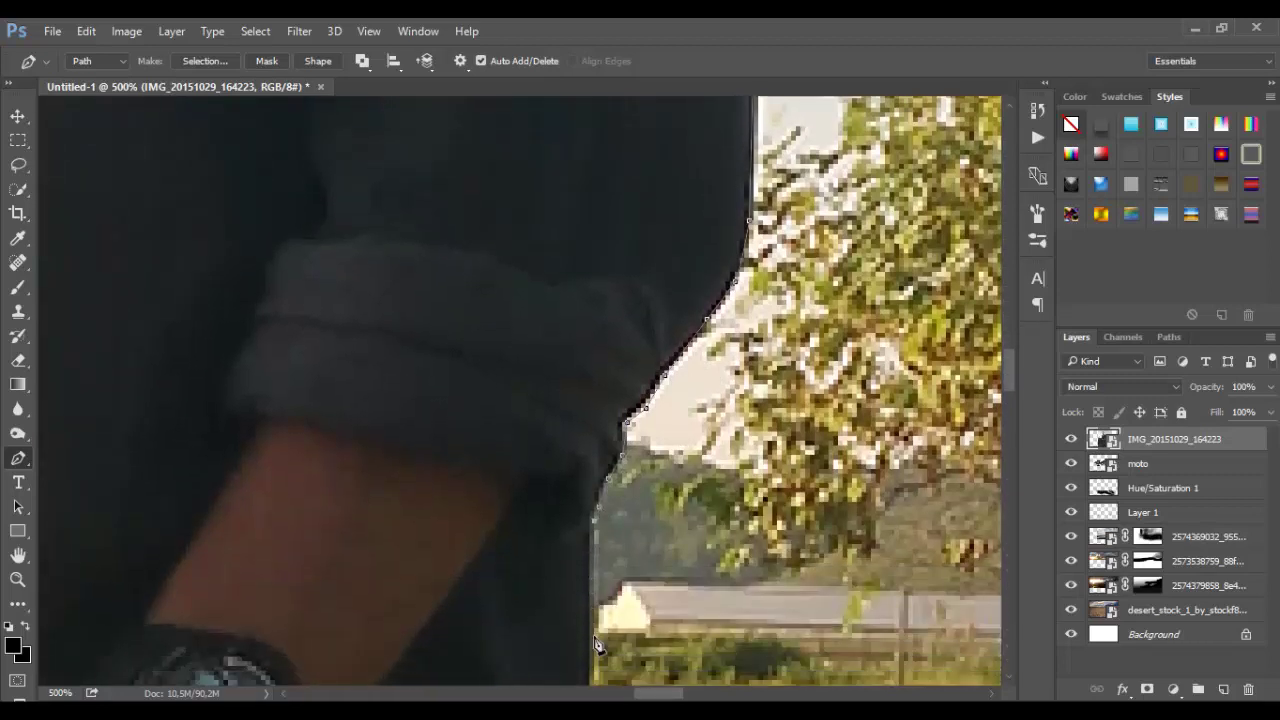
{"action": "scroll", "coordinate": [593, 647], "scroll_direction": "down", "scroll_amount": 3}
{"action": "left_click", "coordinate": [594, 410]}
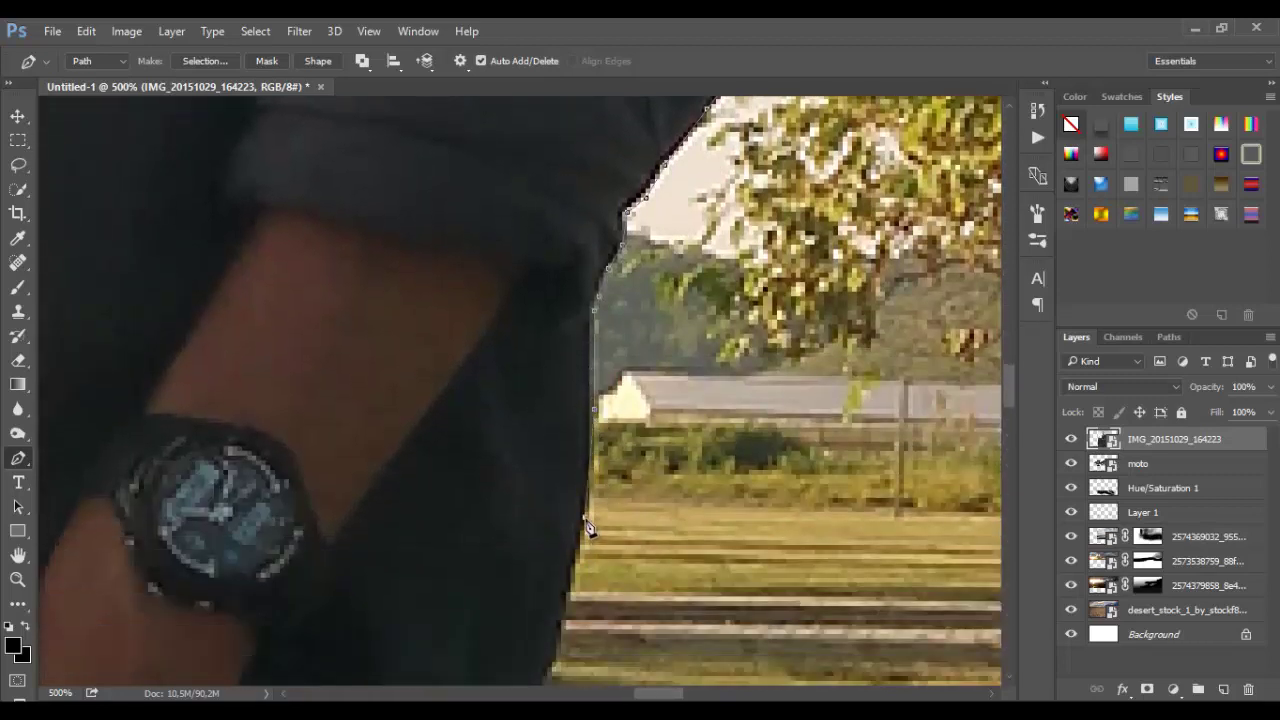
{"action": "left_click", "coordinate": [561, 617]}
{"action": "scroll", "coordinate": [562, 620], "scroll_direction": "down", "scroll_amount": 4}
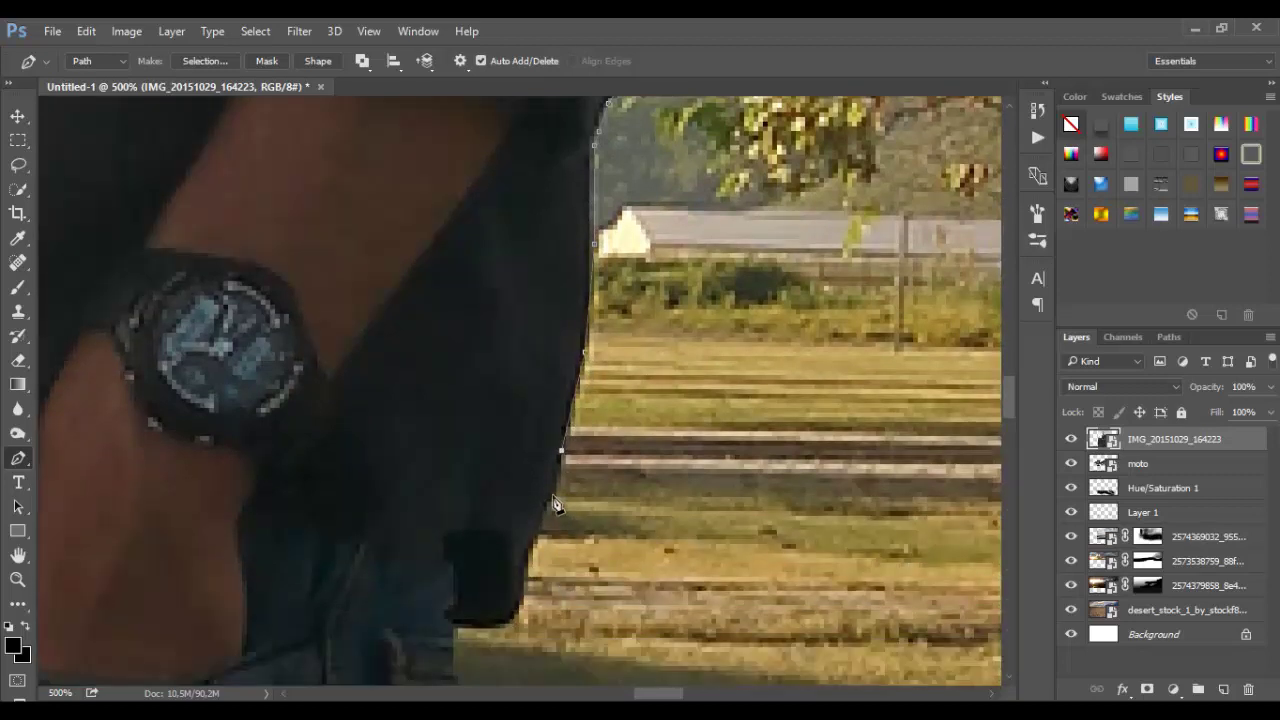
Continue the path down the forearm edge and along the shirt hem to its corner
{"action": "left_click", "coordinate": [552, 497]}
{"action": "left_click", "coordinate": [538, 535]}
{"action": "left_click", "coordinate": [528, 564]}
{"action": "left_click", "coordinate": [486, 628]}
{"action": "left_click", "coordinate": [454, 630]}
{"action": "scroll", "coordinate": [454, 630], "scroll_direction": "down", "scroll_amount": 3}
Trace the path down the upper outer edge of the jeans
{"action": "left_click", "coordinate": [454, 485]}
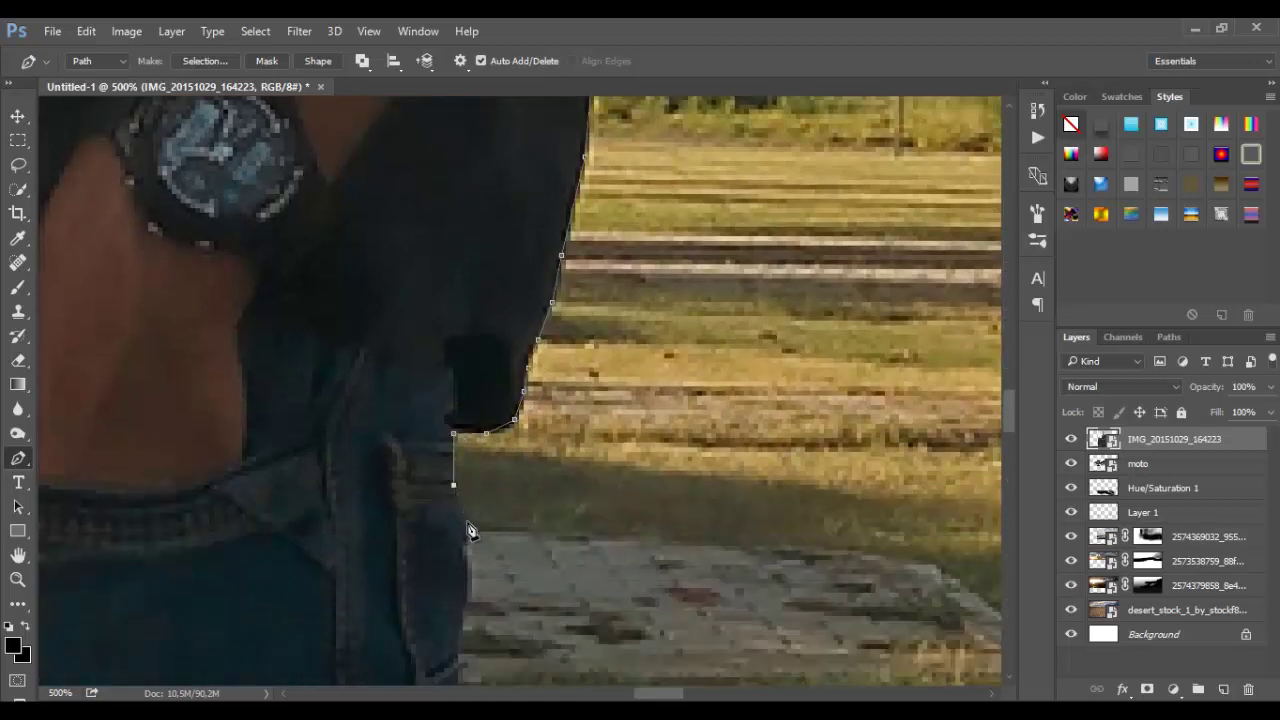
{"action": "left_click", "coordinate": [467, 588]}
{"action": "left_click", "coordinate": [458, 658]}
{"action": "scroll", "coordinate": [462, 670], "scroll_direction": "down", "scroll_amount": 1}
{"action": "scroll", "coordinate": [462, 670], "scroll_direction": "down", "scroll_amount": 2}
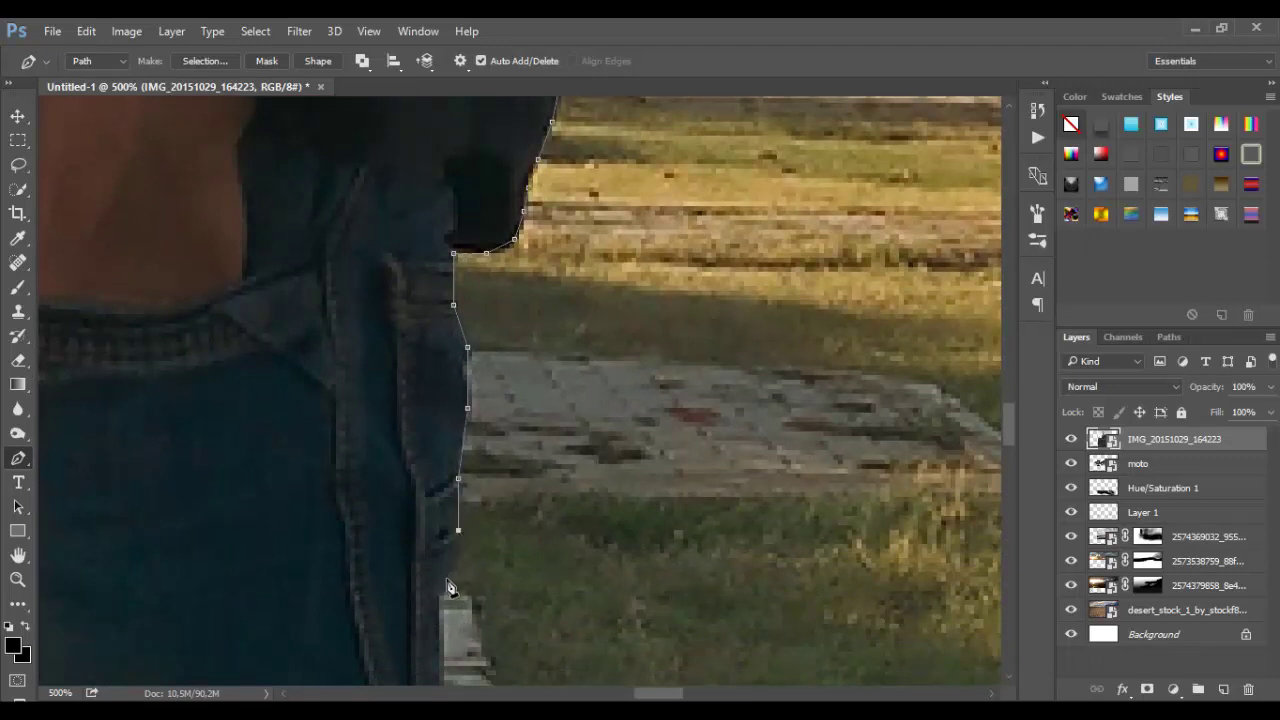
{"action": "left_click", "coordinate": [449, 582]}
{"action": "left_click", "coordinate": [443, 633]}
{"action": "scroll", "coordinate": [447, 640], "scroll_direction": "down", "scroll_amount": 2}
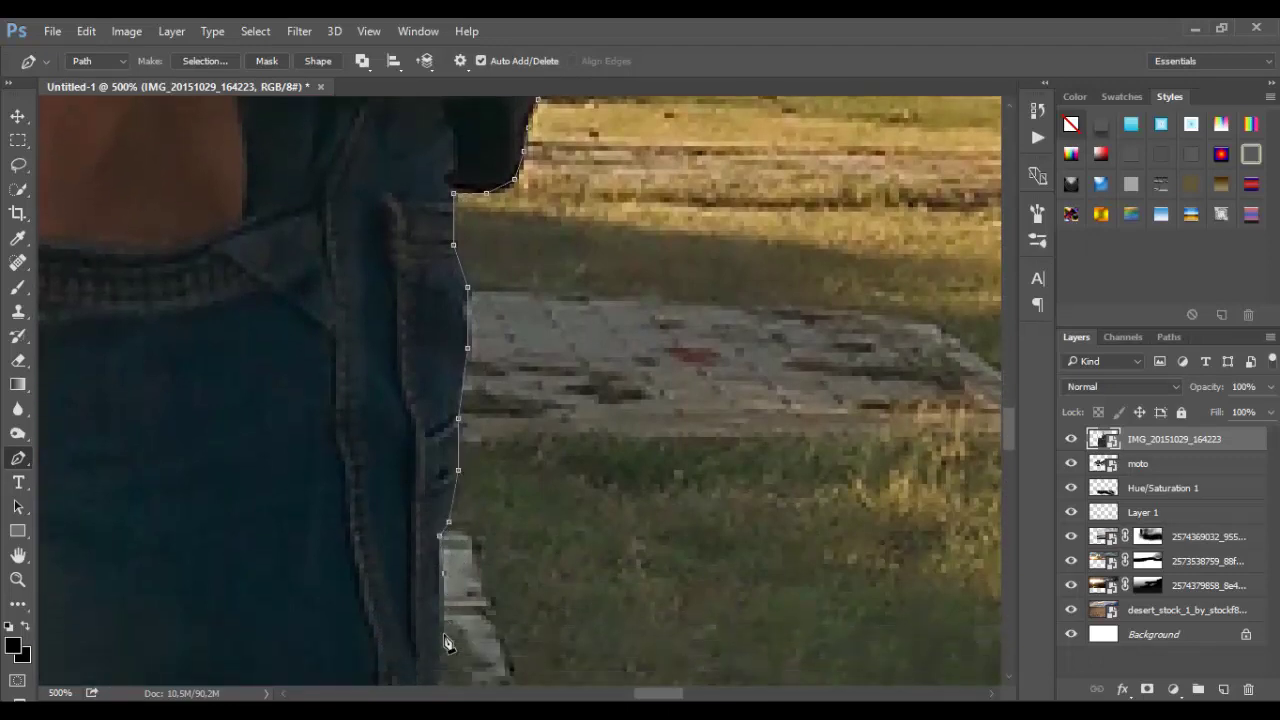
{"action": "left_click", "coordinate": [435, 600]}
{"action": "left_click", "coordinate": [434, 628]}
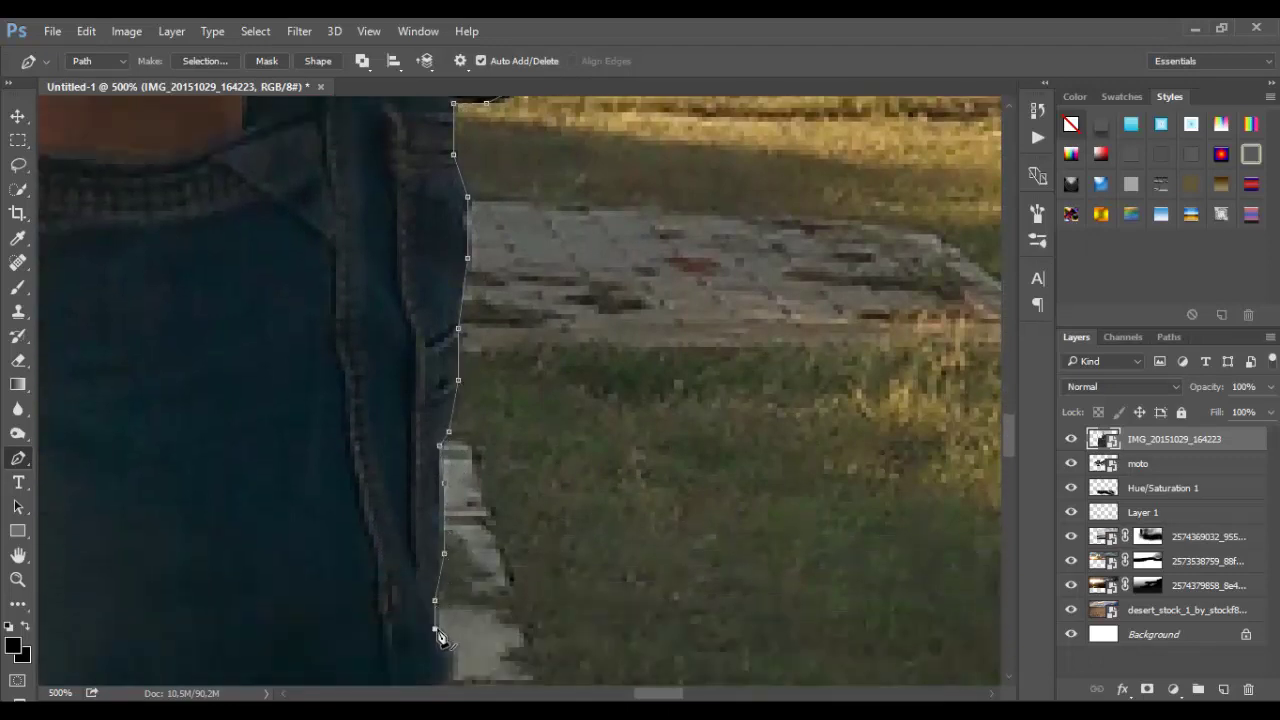
{"action": "left_click", "coordinate": [453, 672]}
Keep adding anchors further down the outer jeans leg
{"action": "scroll", "coordinate": [453, 677], "scroll_direction": "down", "scroll_amount": 2}
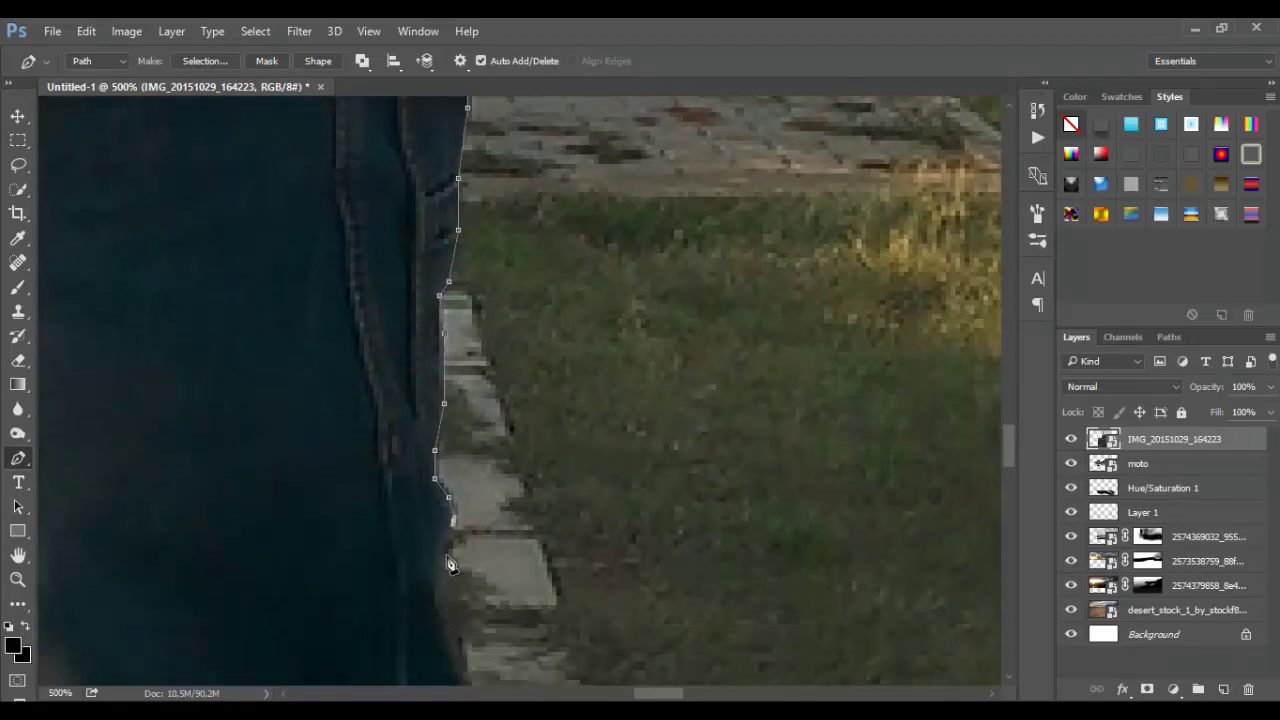
{"action": "left_click", "coordinate": [440, 562]}
{"action": "left_click", "coordinate": [441, 613]}
{"action": "scroll", "coordinate": [443, 620], "scroll_direction": "down", "scroll_amount": 2}
{"action": "scroll", "coordinate": [455, 540], "scroll_direction": "down", "scroll_amount": 2}
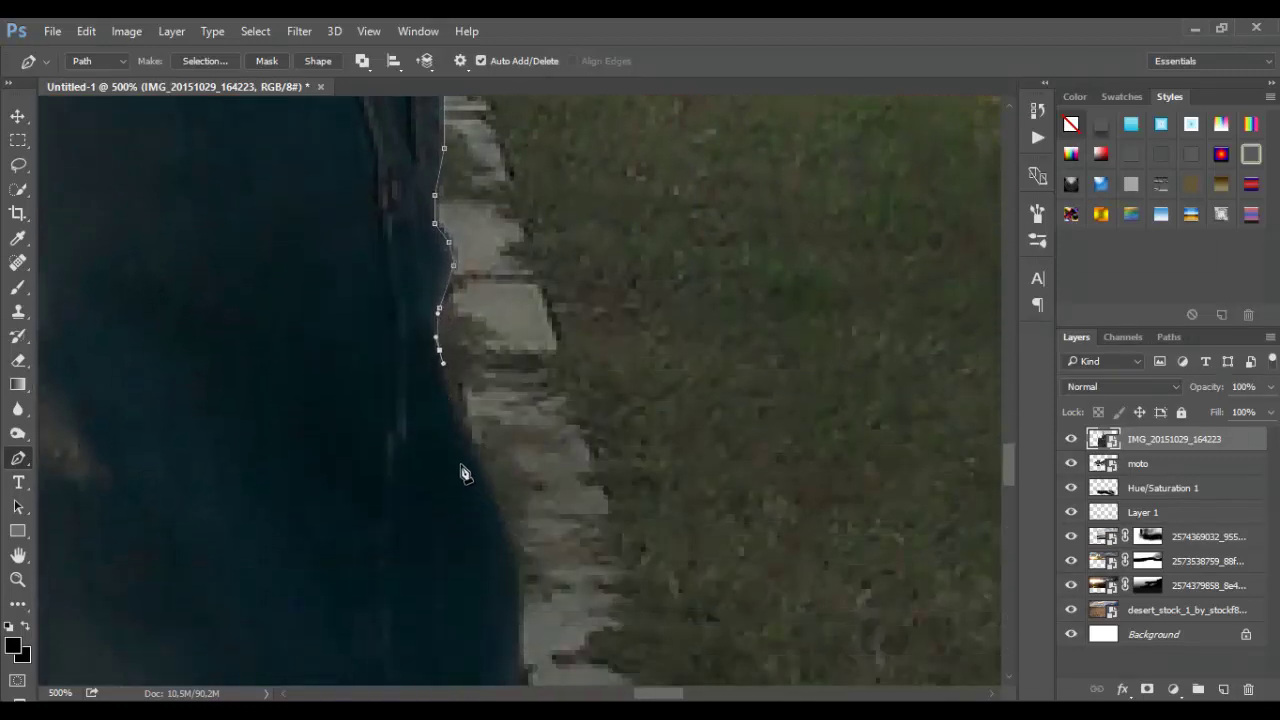
{"action": "left_click", "coordinate": [462, 425]}
{"action": "left_click", "coordinate": [491, 486]}
{"action": "scroll", "coordinate": [560, 604], "scroll_direction": "down", "scroll_amount": 1}
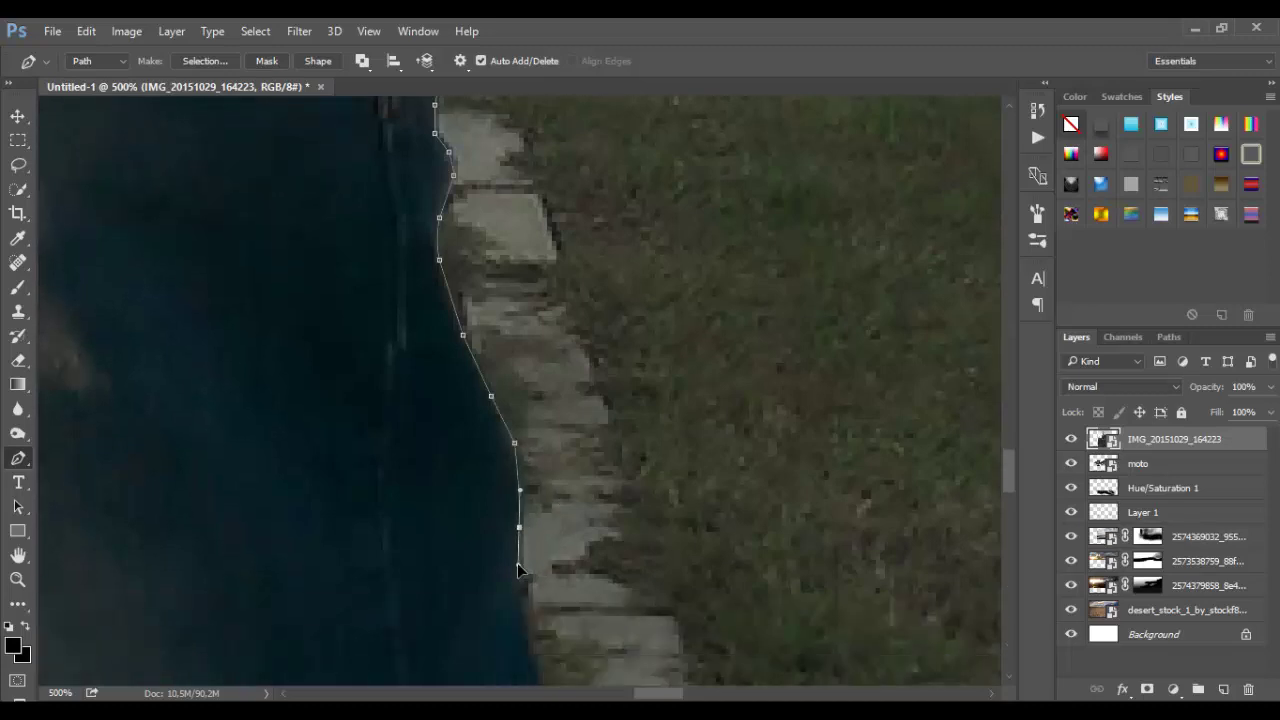
{"action": "scroll", "coordinate": [520, 570], "scroll_direction": "down", "scroll_amount": 2}
{"action": "left_click", "coordinate": [538, 503]}
Follow the jeans outline down the trouser leg and around its bulge
{"action": "scroll", "coordinate": [555, 558], "scroll_direction": "down", "scroll_amount": 1}
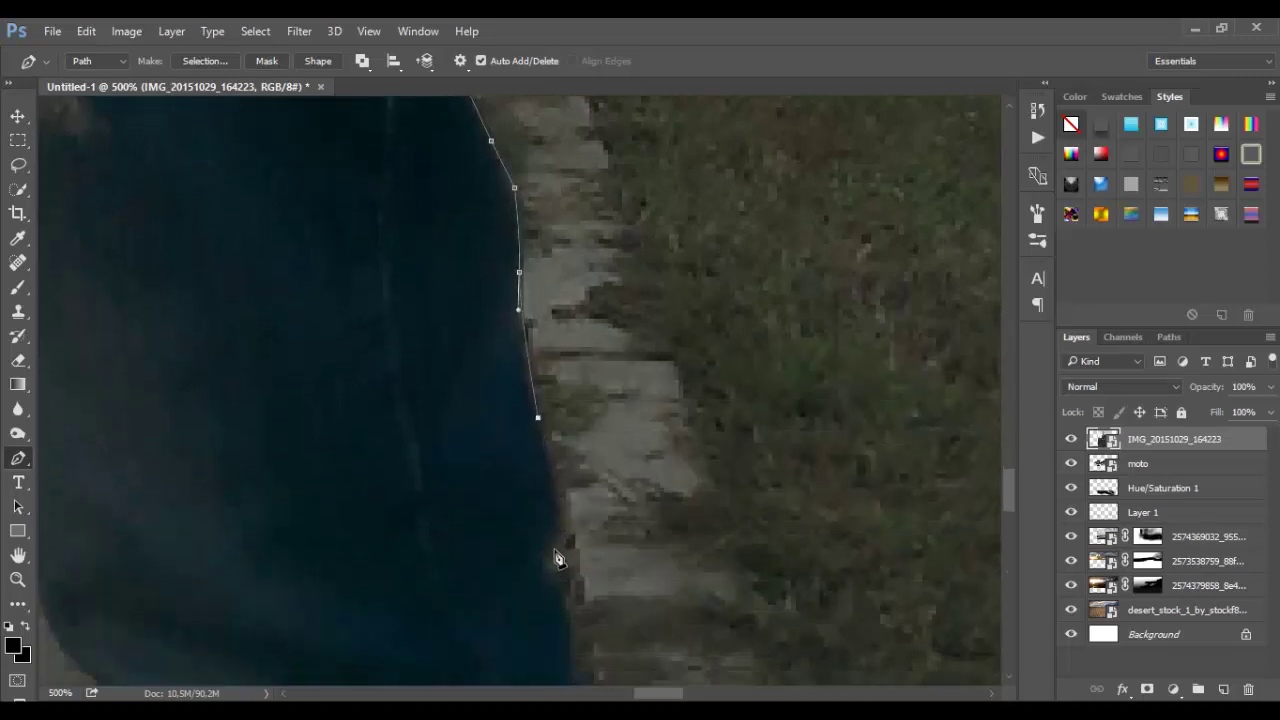
{"action": "left_click", "coordinate": [556, 511]}
{"action": "left_click", "coordinate": [547, 553]}
{"action": "left_click", "coordinate": [556, 587]}
{"action": "left_click", "coordinate": [570, 623]}
{"action": "scroll", "coordinate": [571, 622], "scroll_direction": "down", "scroll_amount": 2}
{"action": "left_click", "coordinate": [575, 481]}
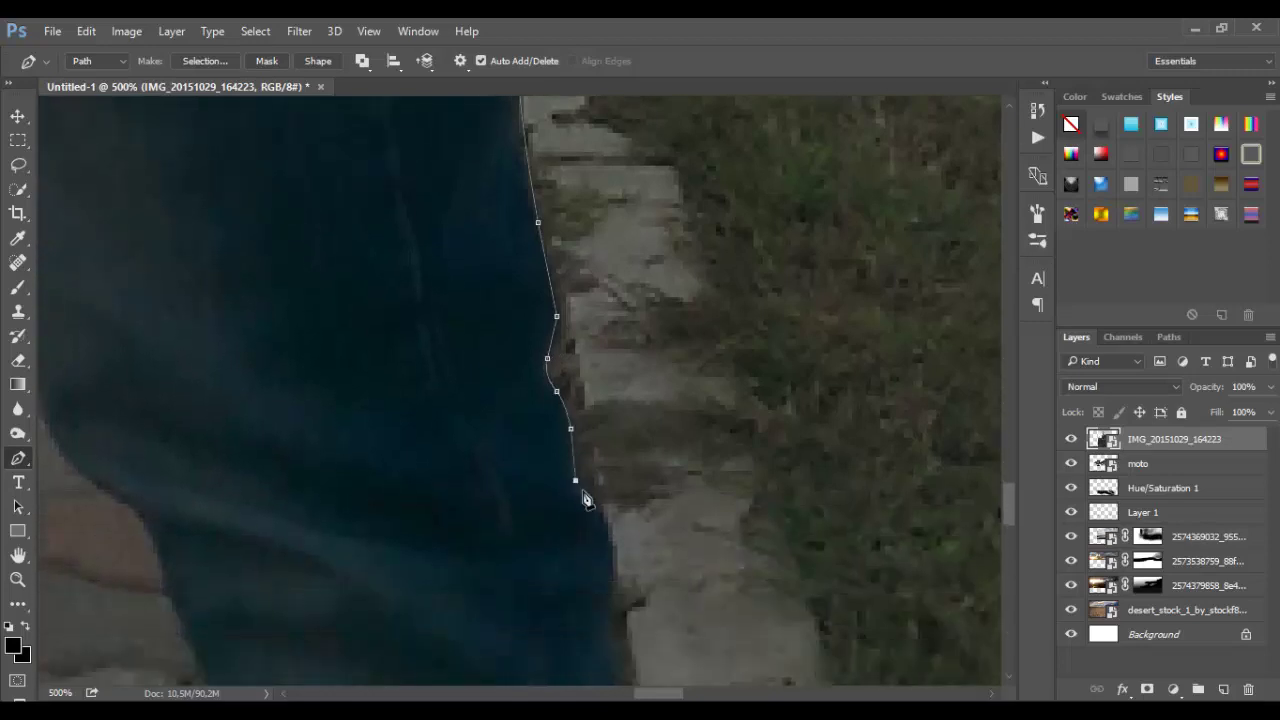
{"action": "left_click", "coordinate": [599, 508]}
{"action": "left_click", "coordinate": [613, 575]}
{"action": "left_click", "coordinate": [599, 630]}
{"action": "scroll", "coordinate": [654, 634], "scroll_direction": "down", "scroll_amount": 2}
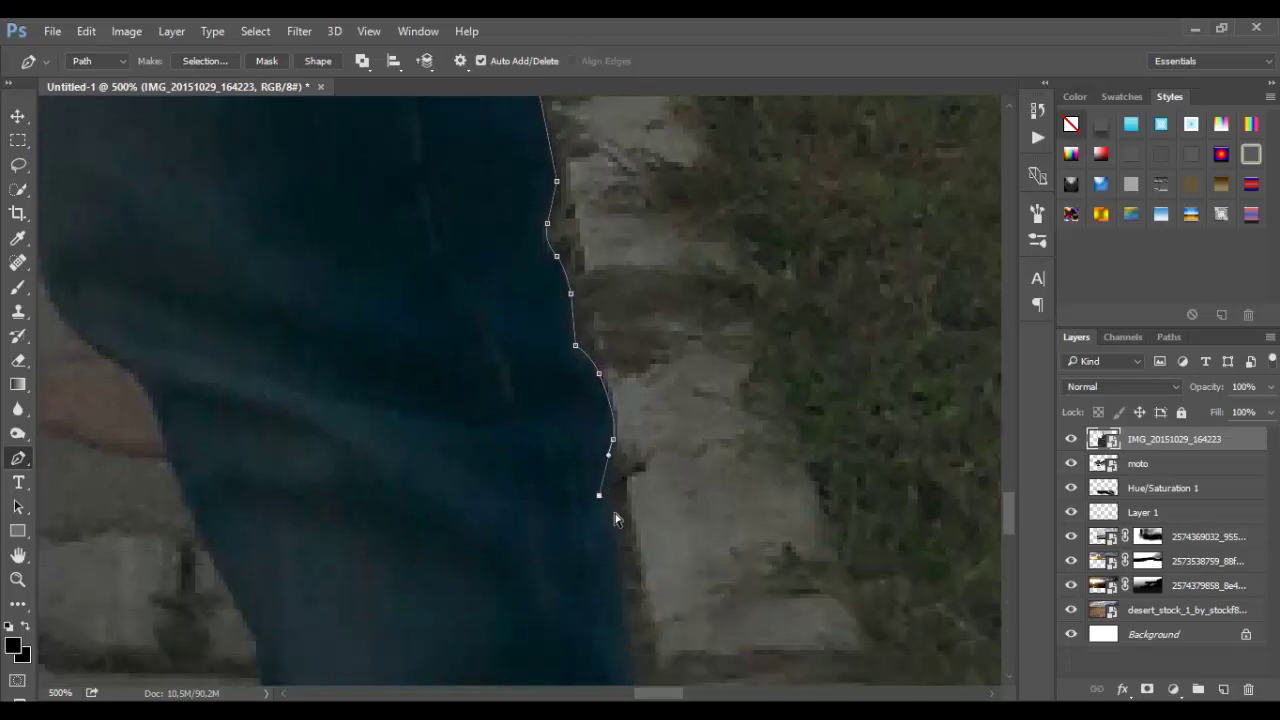
Extend the path down the lower jeans toward the ankle
{"action": "left_click", "coordinate": [616, 515]}
{"action": "left_click", "coordinate": [627, 579]}
{"action": "scroll", "coordinate": [636, 503], "scroll_direction": "down", "scroll_amount": 3}
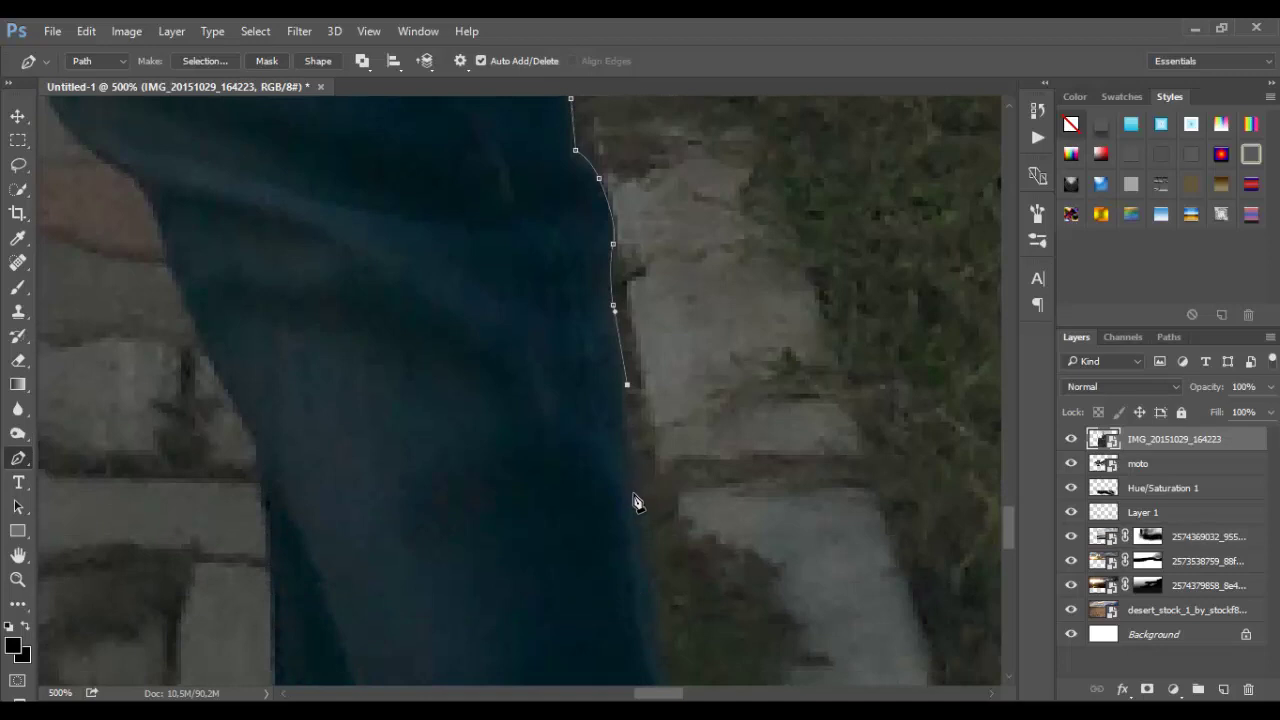
{"action": "left_click", "coordinate": [636, 496]}
{"action": "scroll", "coordinate": [640, 520], "scroll_direction": "down", "scroll_amount": 1}
{"action": "scroll", "coordinate": [650, 500], "scroll_direction": "down", "scroll_amount": 2}
{"action": "left_click", "coordinate": [657, 488]}
{"action": "scroll", "coordinate": [656, 492], "scroll_direction": "down", "scroll_amount": 3}
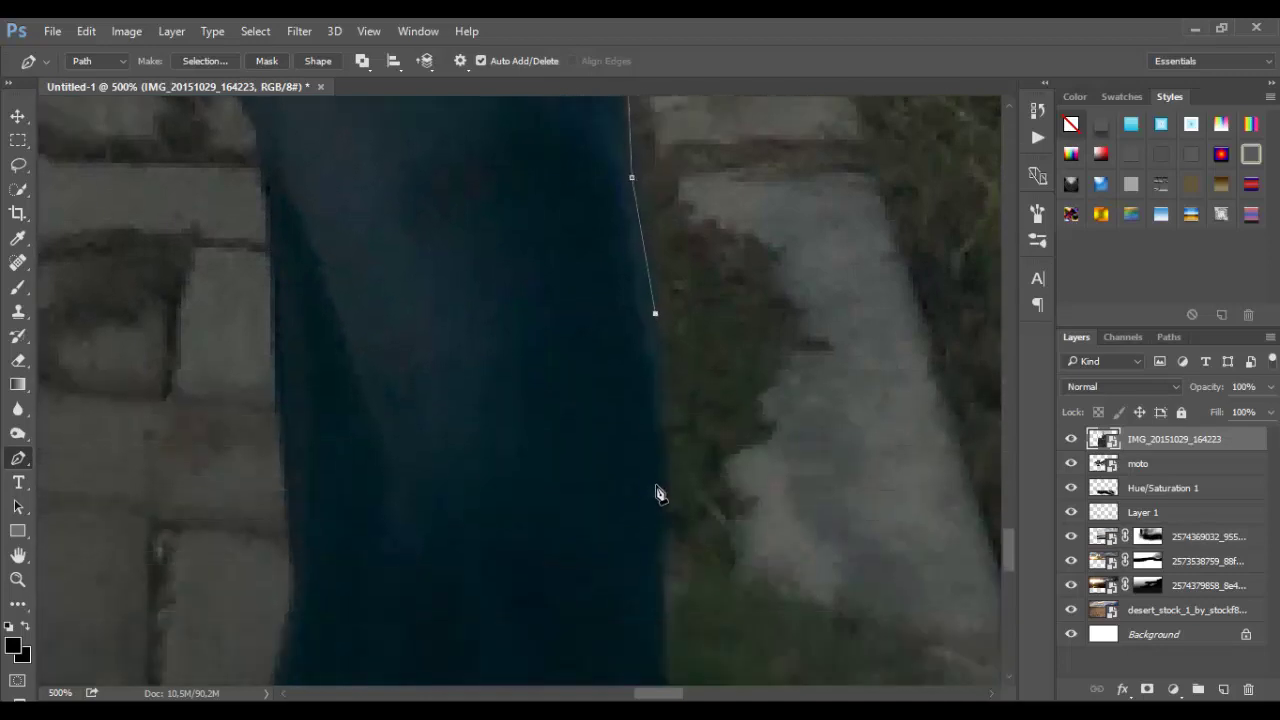
{"action": "scroll", "coordinate": [669, 470], "scroll_direction": "down", "scroll_amount": 1}
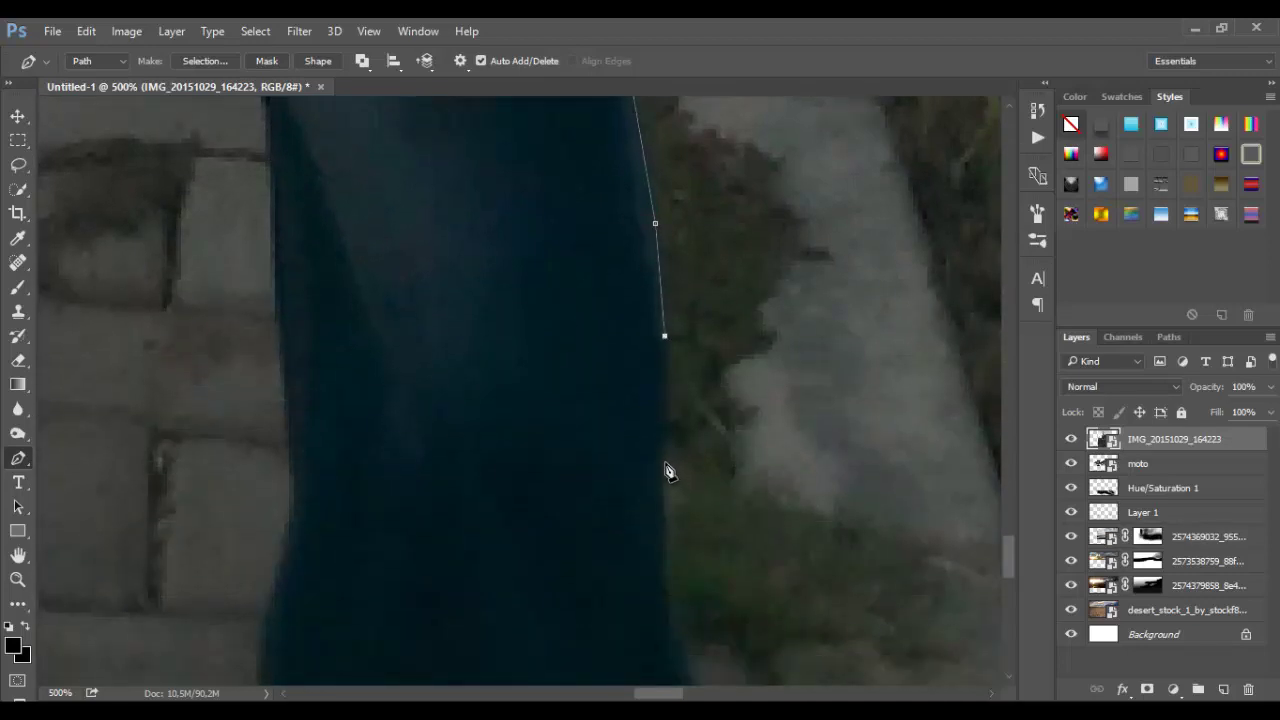
Trace the straight lower jeans edge and follow the trouser hem outward
{"action": "left_click", "coordinate": [665, 465]}
{"action": "scroll", "coordinate": [668, 475], "scroll_direction": "down", "scroll_amount": 1}
{"action": "scroll", "coordinate": [672, 490], "scroll_direction": "down", "scroll_amount": 1}
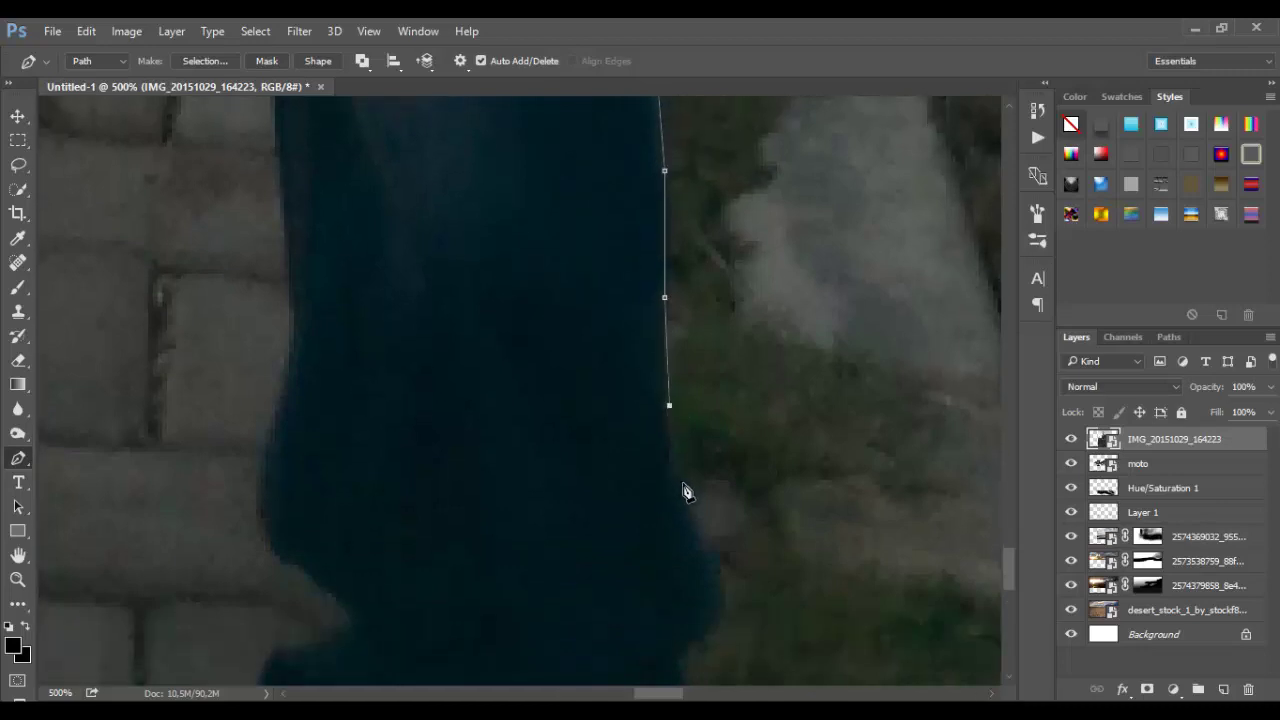
{"action": "left_click", "coordinate": [683, 485]}
{"action": "scroll", "coordinate": [690, 500], "scroll_direction": "down", "scroll_amount": 1}
{"action": "left_click", "coordinate": [707, 483]}
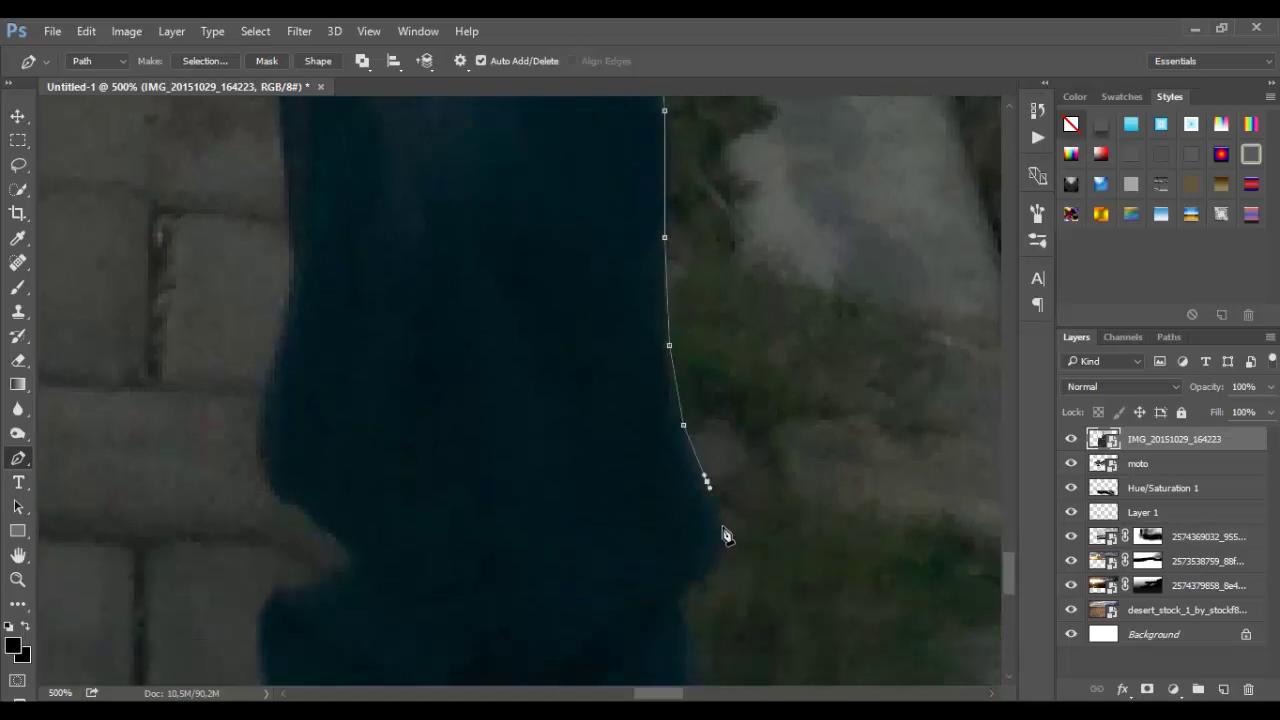
{"action": "left_click", "coordinate": [725, 523]}
{"action": "left_click", "coordinate": [716, 551]}
{"action": "left_click", "coordinate": [702, 584]}
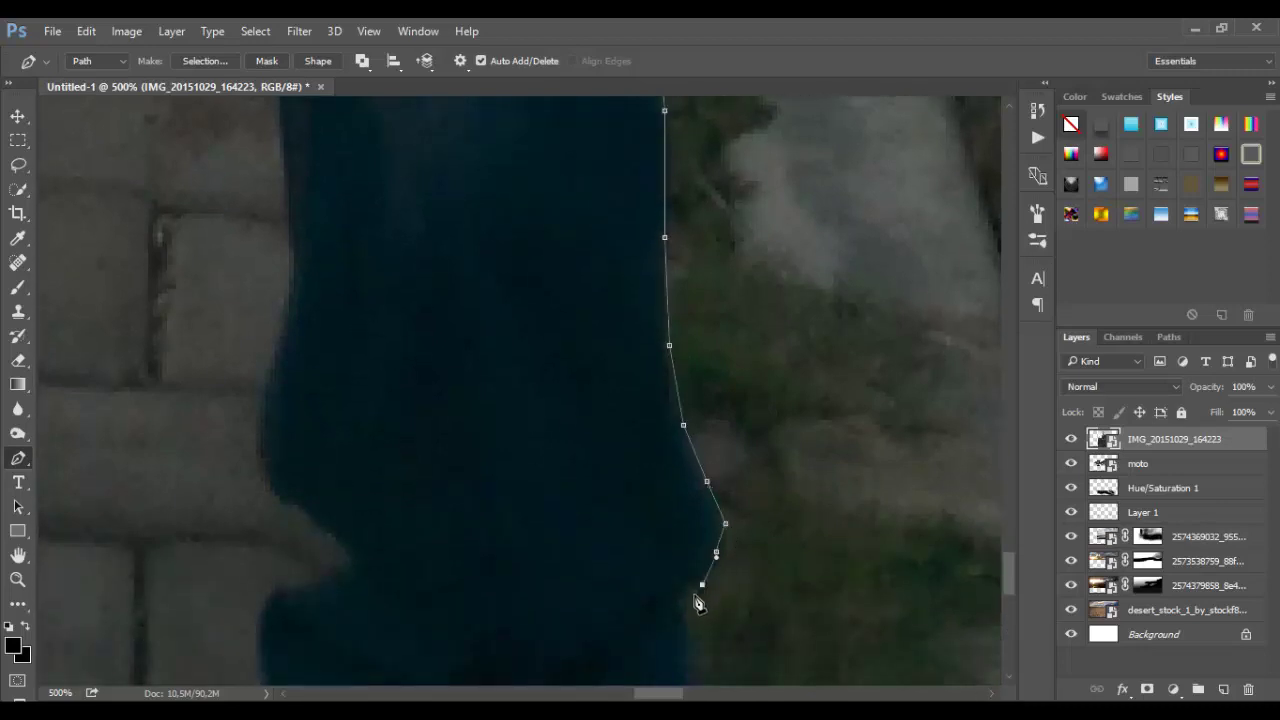
Trace the jeans cuff down to where the sneaker begins
{"action": "left_click", "coordinate": [693, 650]}
{"action": "scroll", "coordinate": [694, 650], "scroll_direction": "down", "scroll_amount": 3}
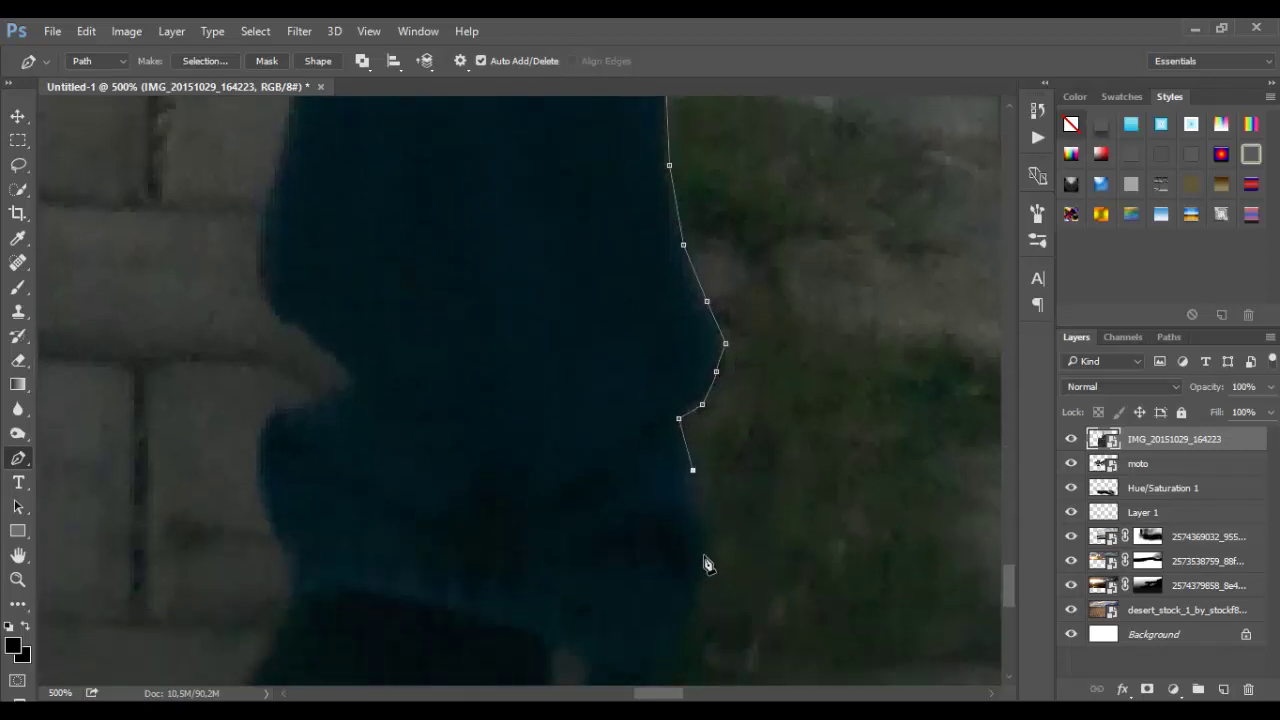
{"action": "left_click", "coordinate": [707, 550]}
{"action": "left_click", "coordinate": [703, 582]}
{"action": "left_click", "coordinate": [678, 629]}
{"action": "scroll", "coordinate": [670, 630], "scroll_direction": "down", "scroll_amount": 2}
{"action": "left_click", "coordinate": [633, 541]}
{"action": "scroll", "coordinate": [634, 535], "scroll_direction": "down", "scroll_amount": 3}
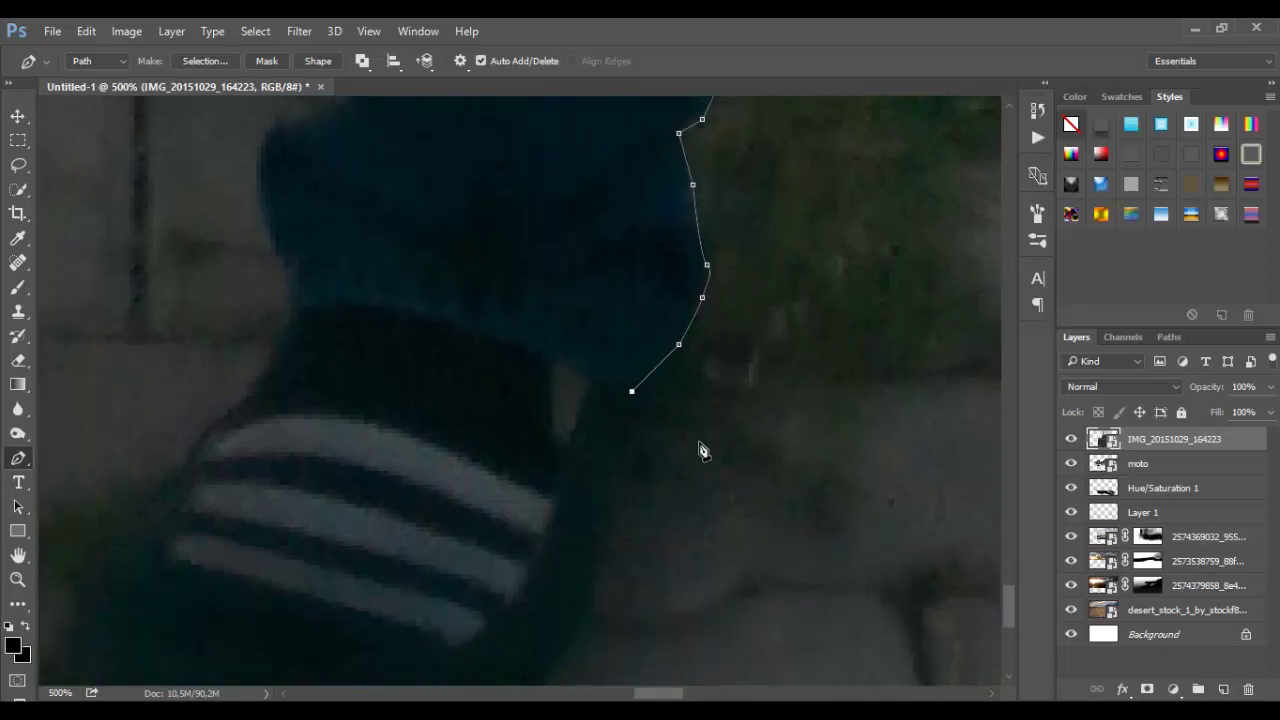
Outline the striped sneaker's top, side, sole and rounded toe
{"action": "left_click", "coordinate": [654, 404]}
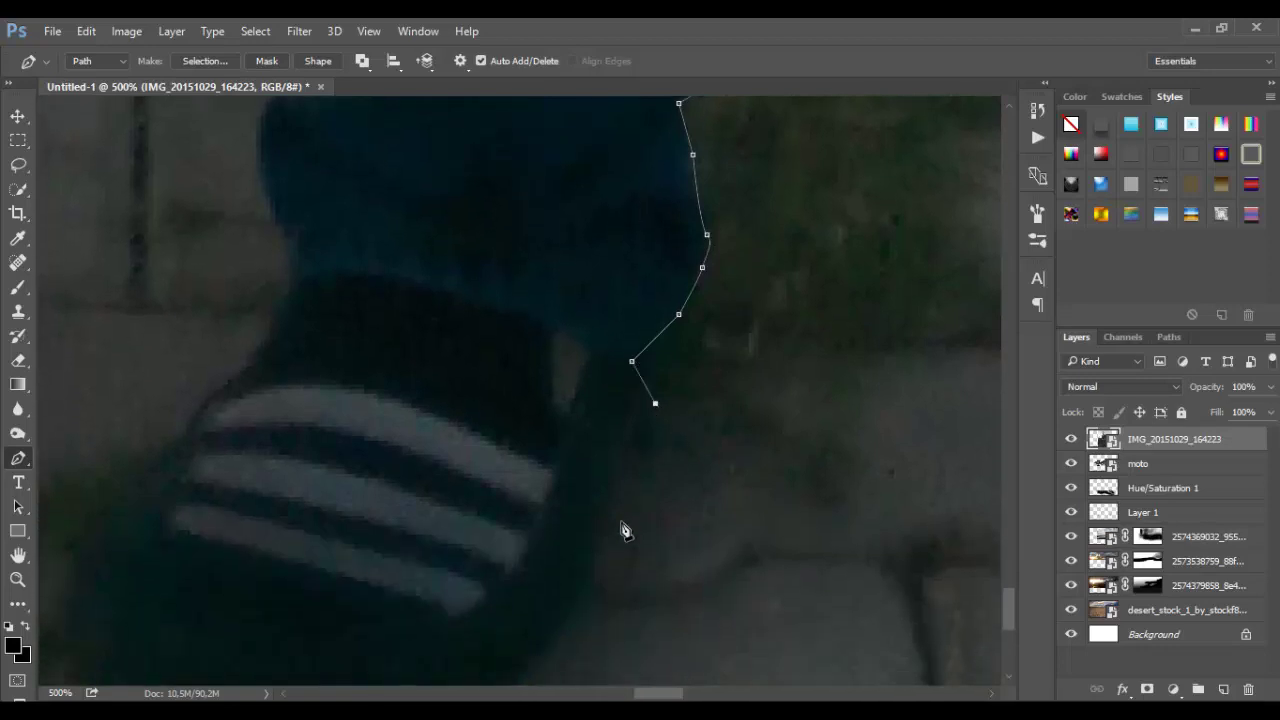
{"action": "left_click", "coordinate": [585, 595]}
{"action": "scroll", "coordinate": [585, 597], "scroll_direction": "down", "scroll_amount": 2}
{"action": "left_click", "coordinate": [425, 641]}
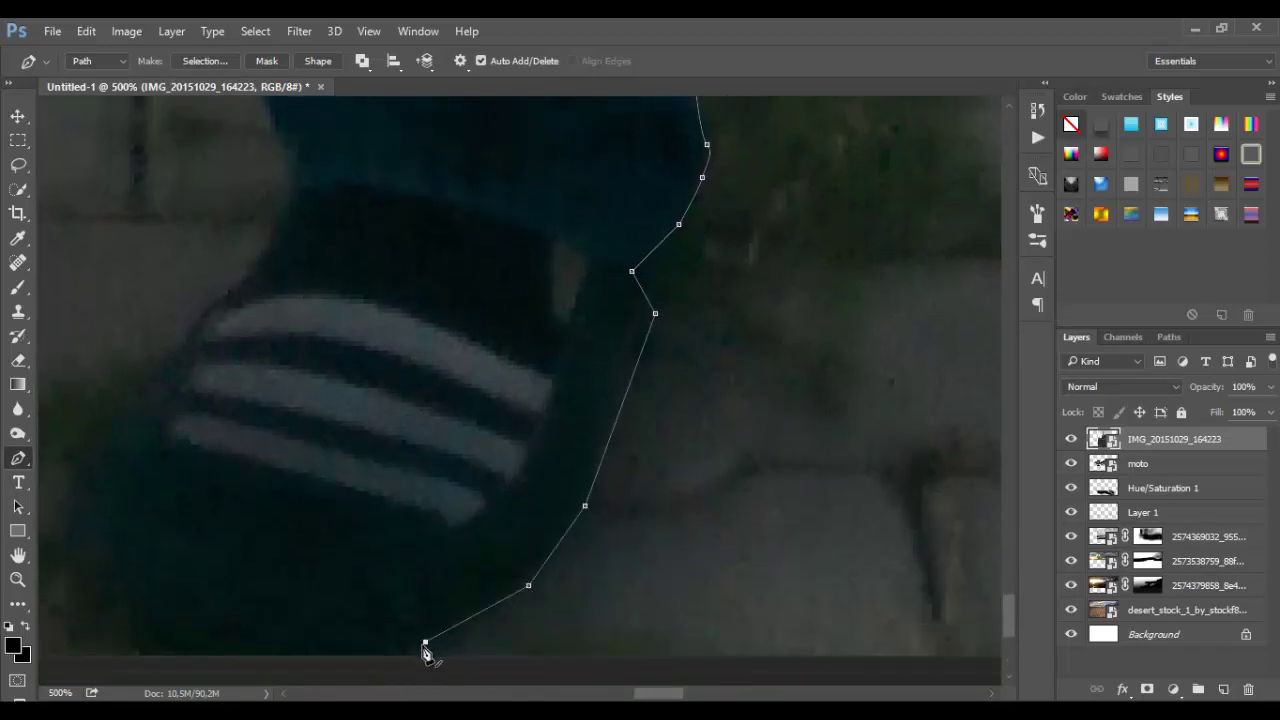
{"action": "left_click", "coordinate": [280, 660]}
{"action": "left_click", "coordinate": [153, 623]}
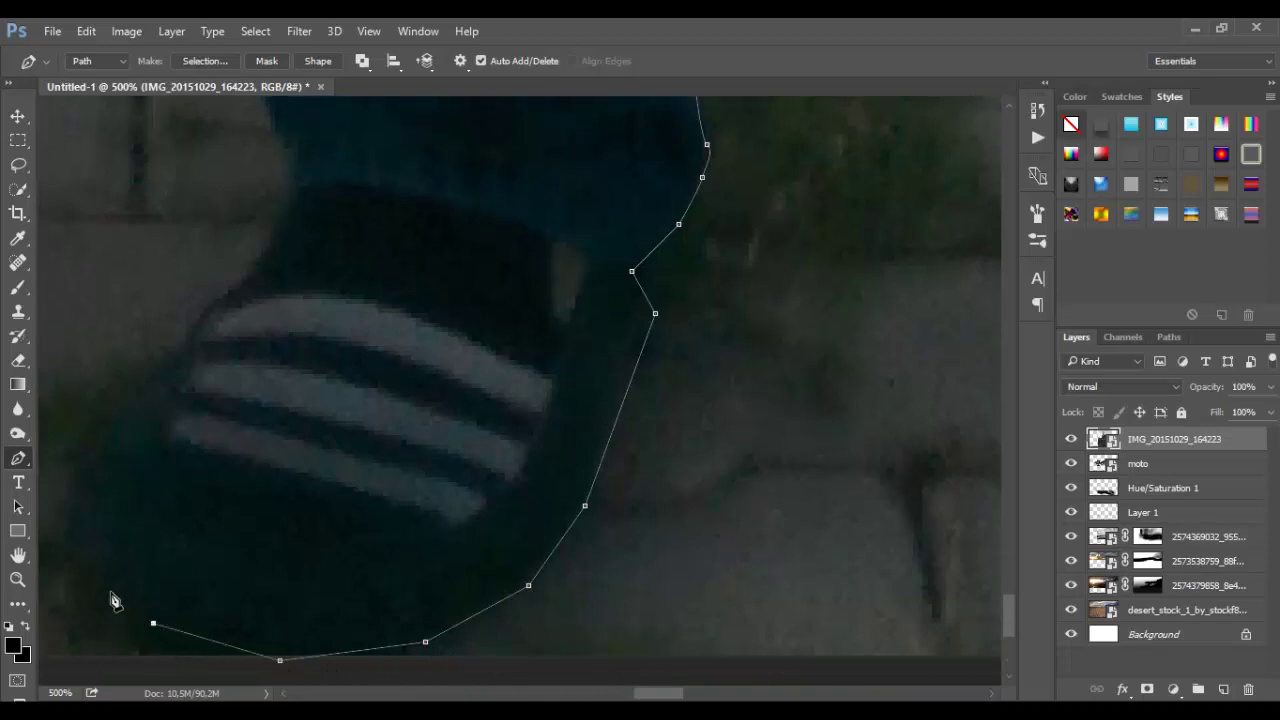
{"action": "left_click", "coordinate": [63, 535]}
{"action": "left_click", "coordinate": [60, 500]}
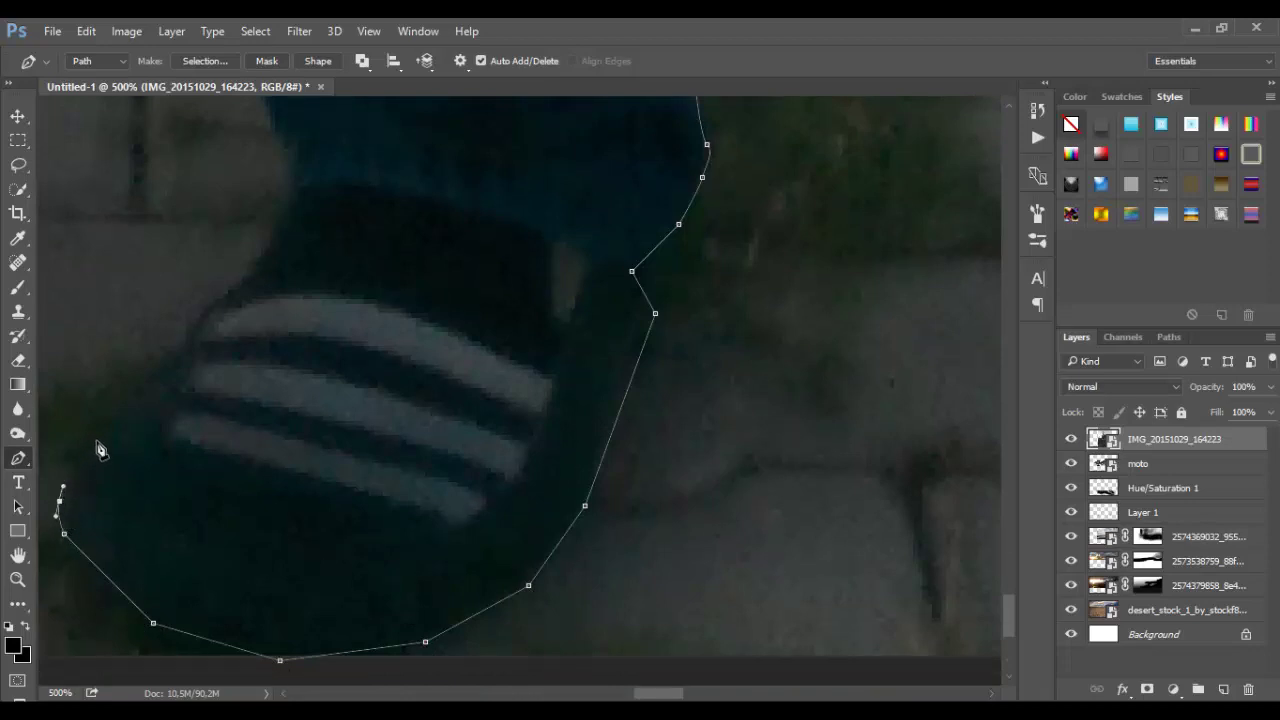
Bring the path up the sneaker's upper edge and climb the inner edge of the jeans
{"action": "left_click", "coordinate": [162, 365]}
{"action": "left_click", "coordinate": [186, 337]}
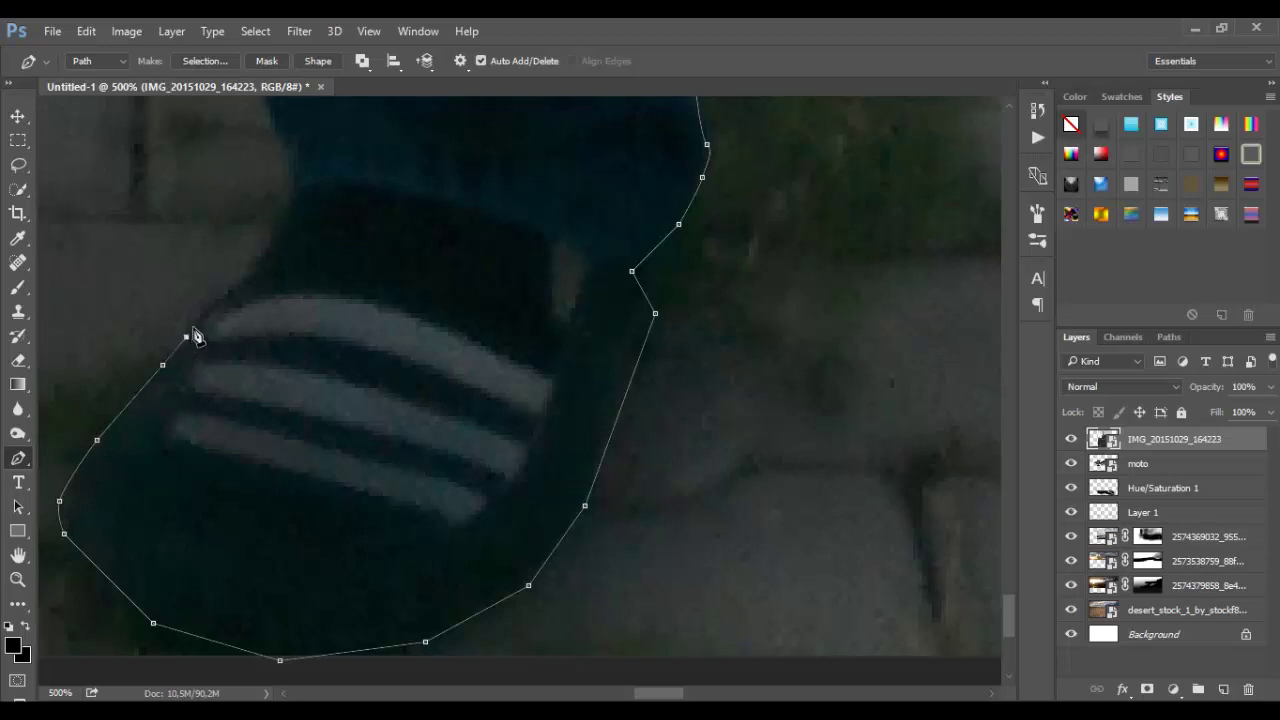
{"action": "scroll", "coordinate": [240, 300], "scroll_direction": "up", "scroll_amount": 2}
{"action": "left_click", "coordinate": [252, 330]}
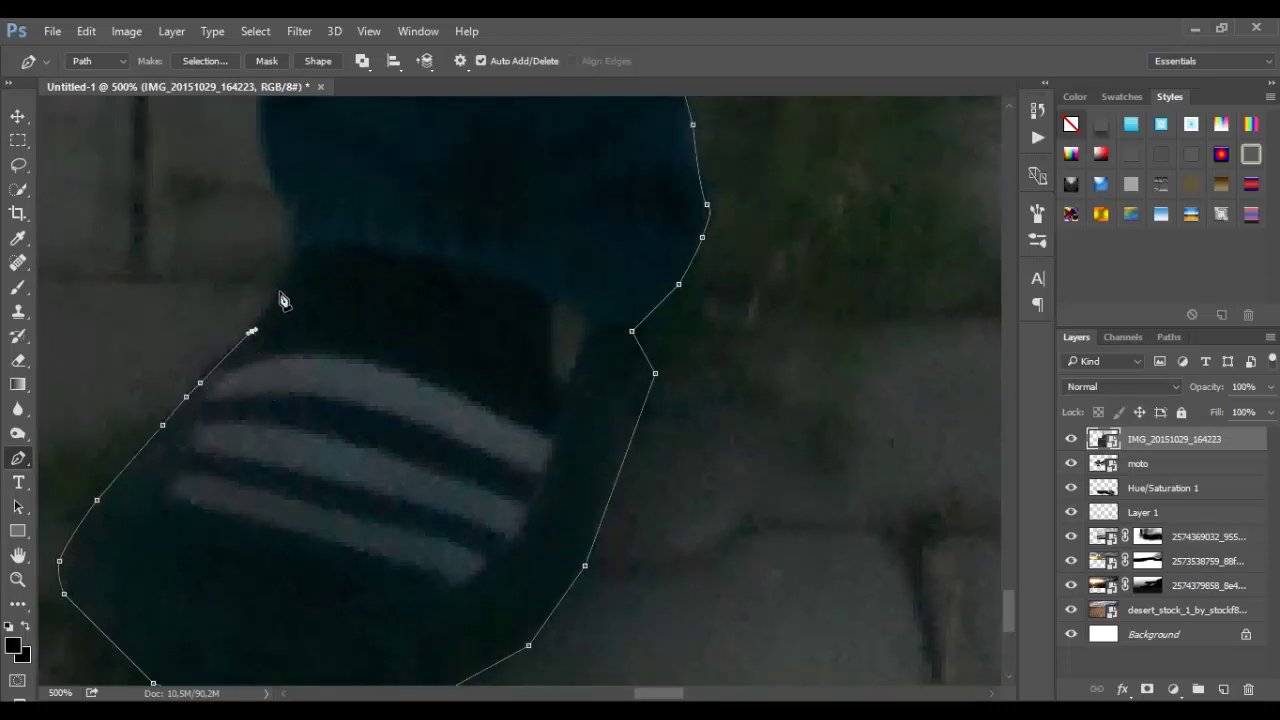
{"action": "left_click", "coordinate": [290, 261]}
{"action": "scroll", "coordinate": [305, 372], "scroll_direction": "up", "scroll_amount": 3}
{"action": "scroll", "coordinate": [290, 374], "scroll_direction": "up", "scroll_amount": 1}
{"action": "left_click", "coordinate": [285, 364]}
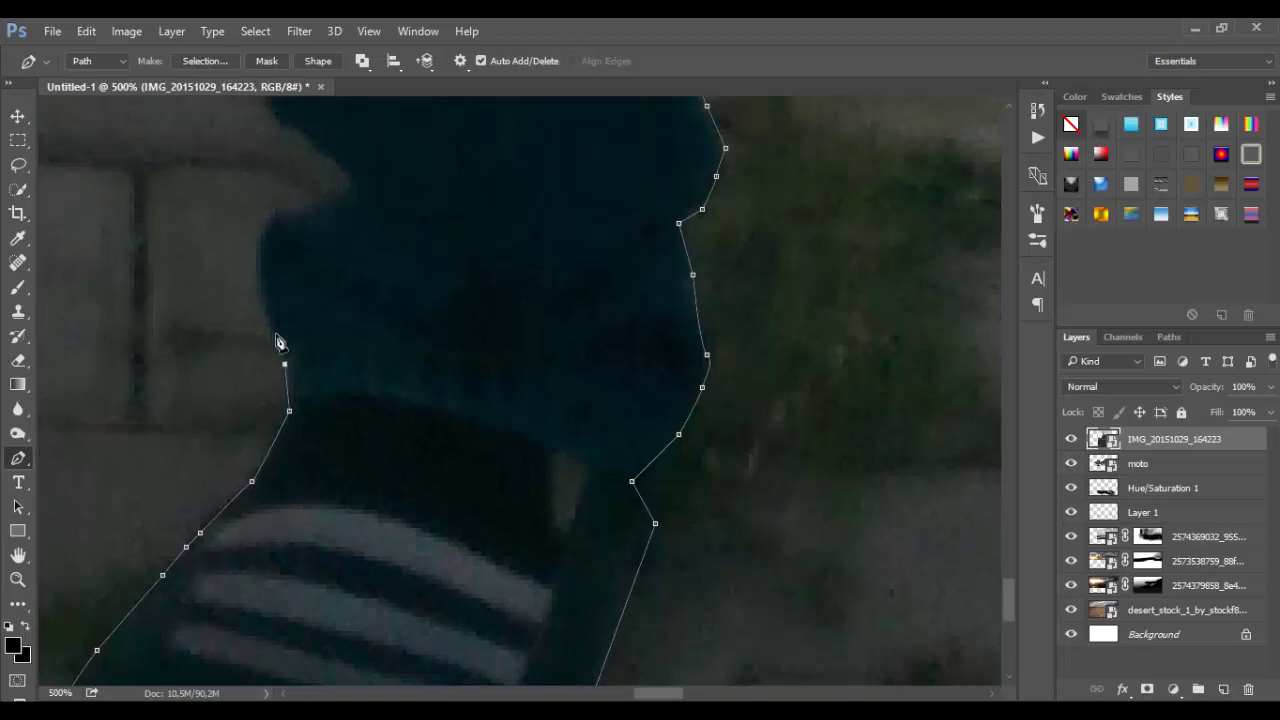
{"action": "left_click", "coordinate": [261, 246]}
{"action": "left_click_drag", "start_coordinate": [285, 213], "coordinate": [298, 211]}
Add curved Pen anchors up the jeans' inner leg edge, panning to keep it in view
{"action": "left_click", "coordinate": [350, 190]}
{"action": "left_click_drag", "start_coordinate": [337, 249], "coordinate": [341, 473]}
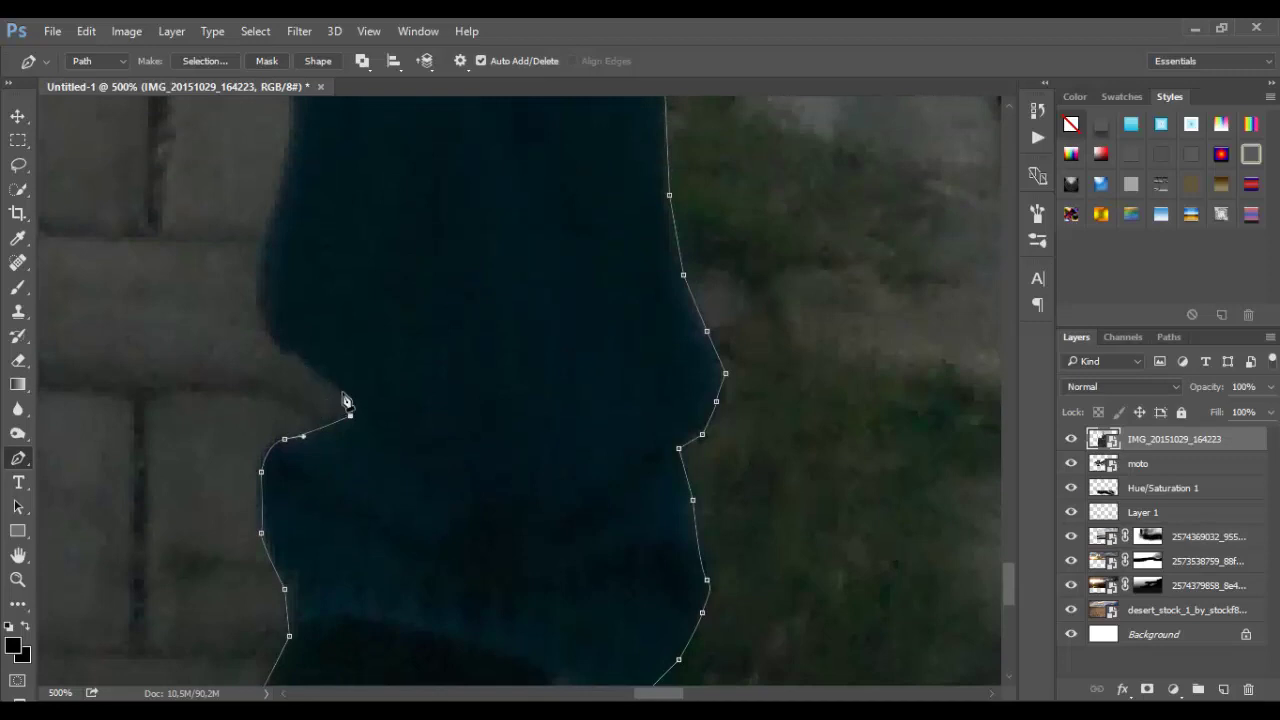
{"action": "left_click_drag", "start_coordinate": [345, 405], "coordinate": [280, 347]}
{"action": "mouse_move", "coordinate": [256, 284]}
{"action": "left_mouse_down"}
{"action": "mouse_move", "coordinate": [267, 245]}
{"action": "mouse_move", "coordinate": [296, 392]}
{"action": "left_mouse_up"}
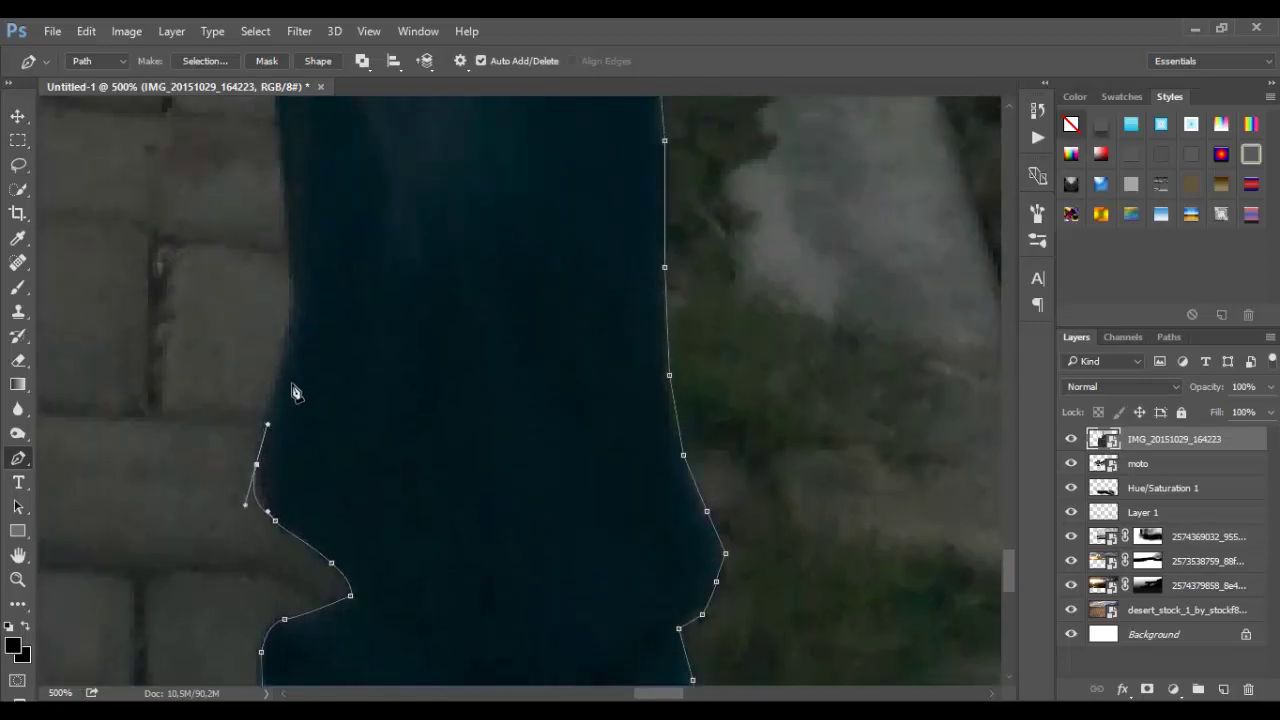
{"action": "left_click_drag", "start_coordinate": [285, 323], "coordinate": [286, 298]}
{"action": "left_click_drag", "start_coordinate": [285, 183], "coordinate": [284, 145]}
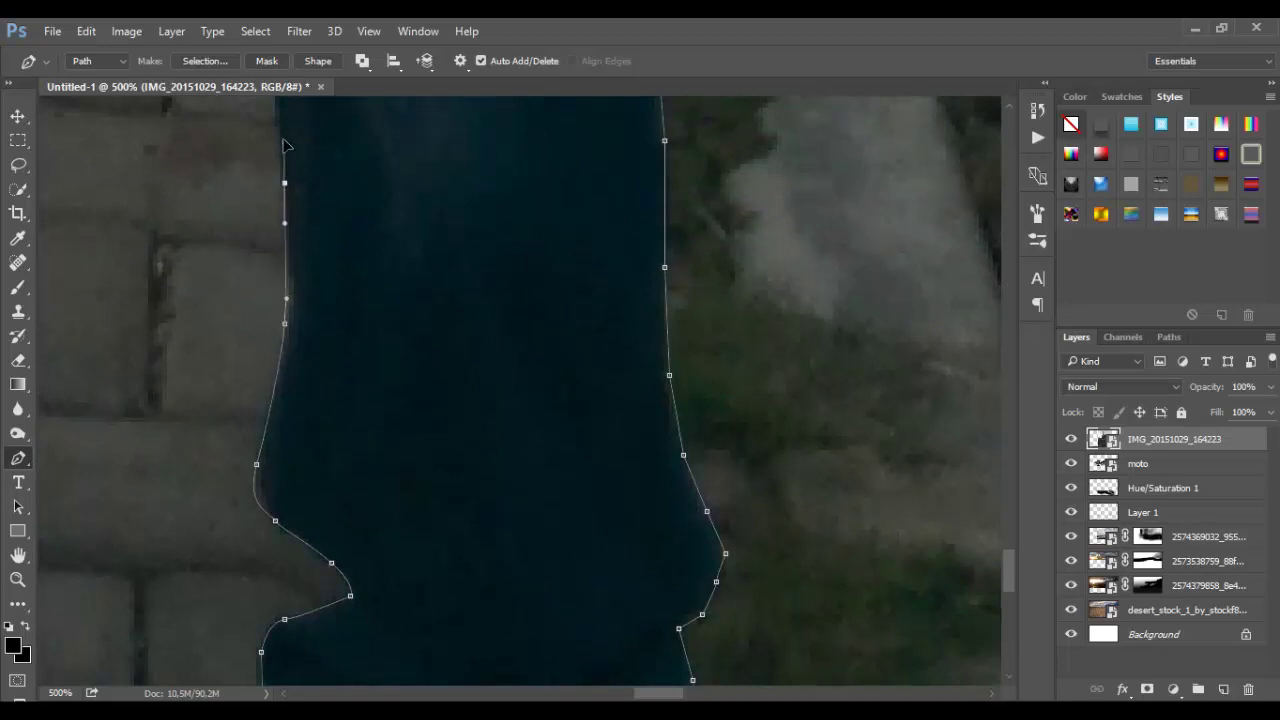
{"action": "left_click_drag", "start_coordinate": [369, 180], "coordinate": [474, 570]}
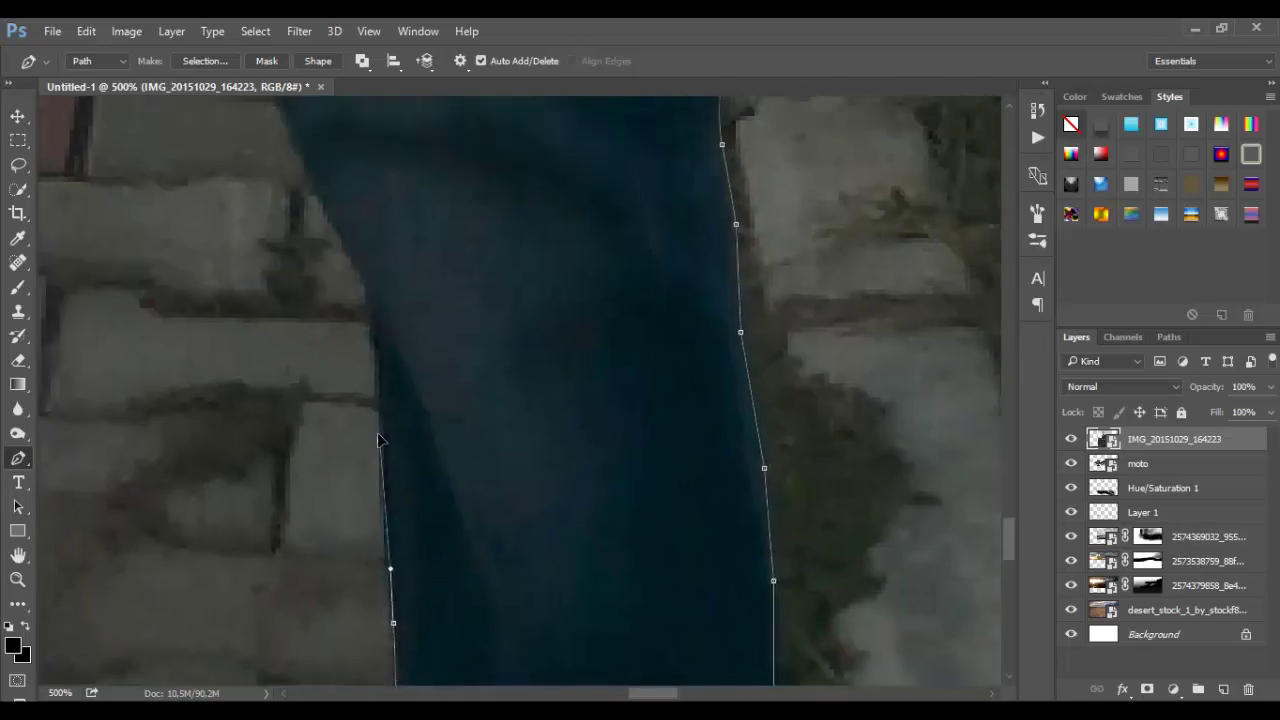
{"action": "left_click_drag", "start_coordinate": [378, 440], "coordinate": [378, 412]}
{"action": "left_click_drag", "start_coordinate": [365, 294], "coordinate": [360, 283]}
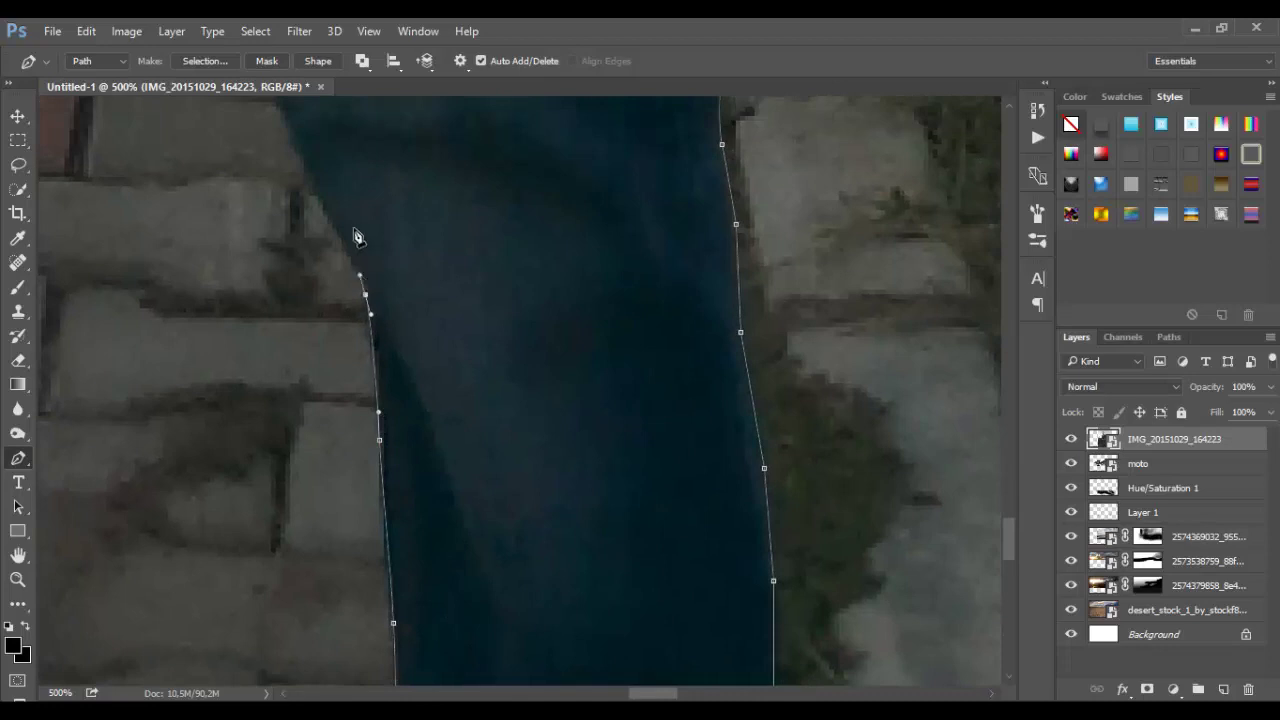
Continue the path higher along the inner jeans edge toward the crotch, with a corner point
{"action": "left_click_drag", "start_coordinate": [310, 182], "coordinate": [298, 164]}
{"action": "left_click_drag", "start_coordinate": [376, 164], "coordinate": [474, 458]}
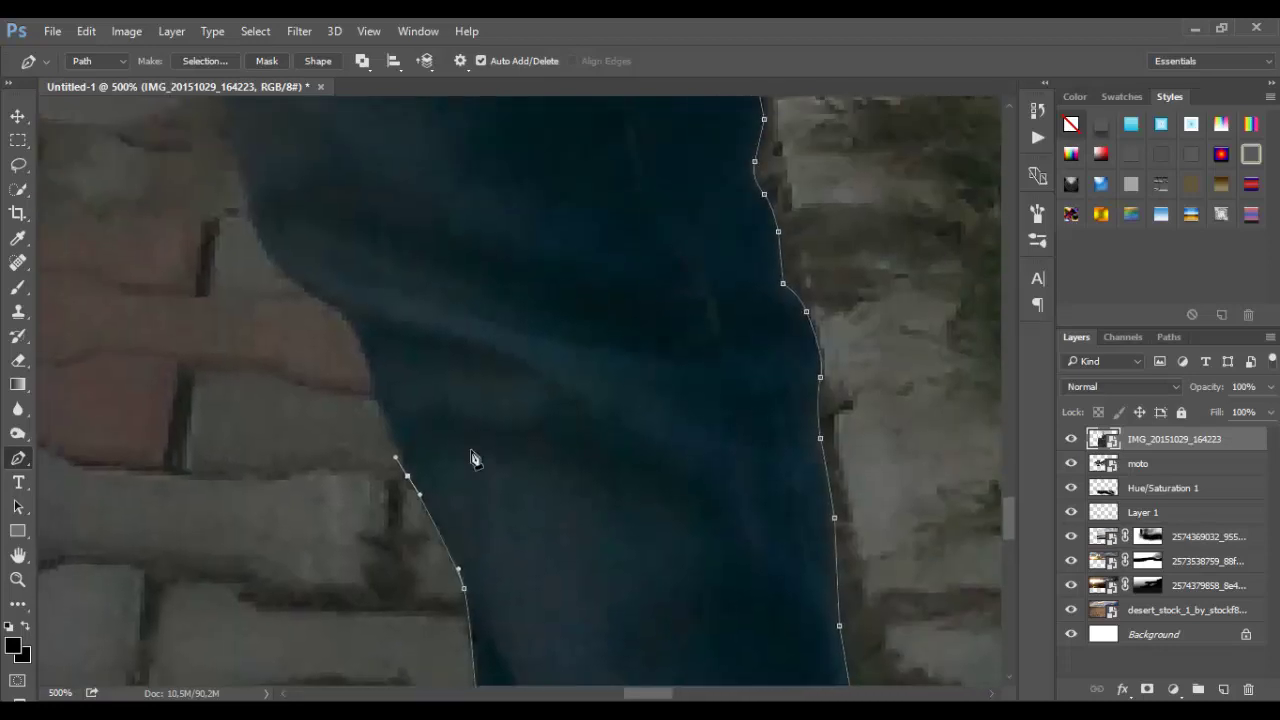
{"action": "left_click", "coordinate": [370, 395]}
{"action": "left_click_drag", "start_coordinate": [351, 325], "coordinate": [276, 270]}
{"action": "mouse_move", "coordinate": [243, 203]}
{"action": "left_mouse_down"}
{"action": "mouse_move", "coordinate": [235, 185]}
{"action": "mouse_move", "coordinate": [482, 448]}
{"action": "left_mouse_up"}
{"action": "left_click_drag", "start_coordinate": [409, 341], "coordinate": [406, 327]}
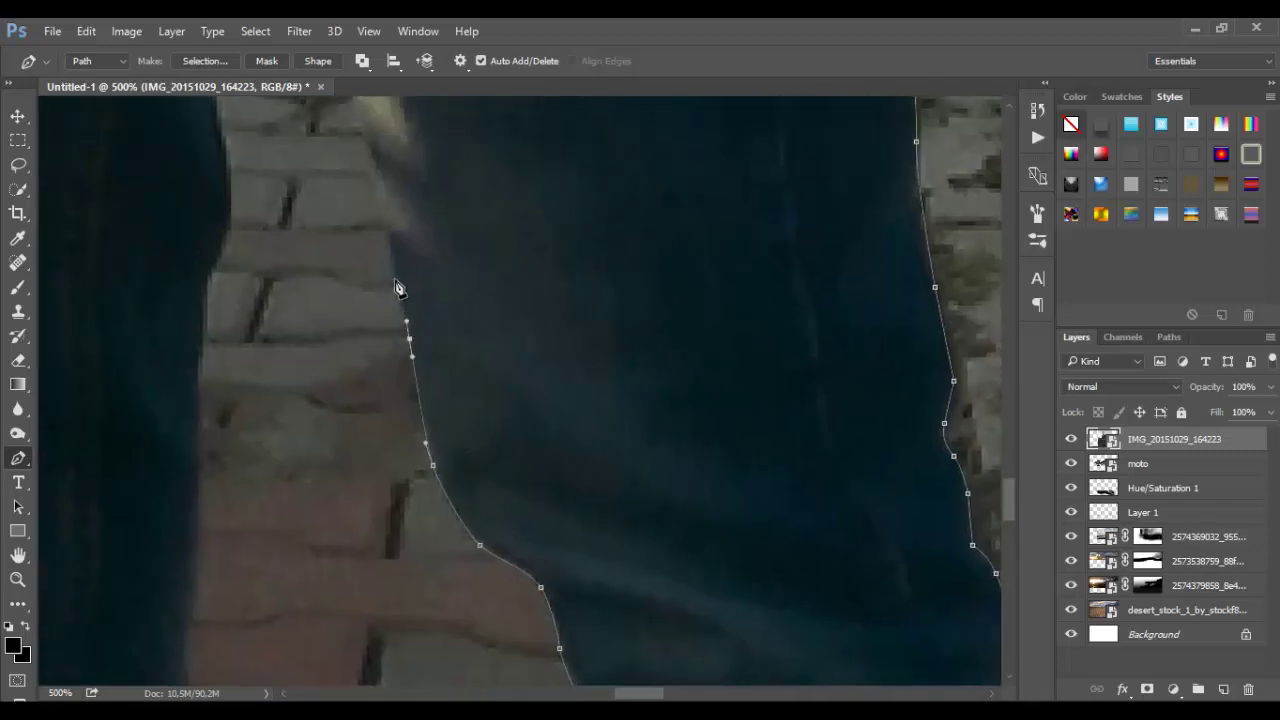
{"action": "left_click", "coordinate": [386, 231]}
{"action": "left_click_drag", "start_coordinate": [367, 155], "coordinate": [362, 135]}
{"action": "mouse_move", "coordinate": [434, 209]}
{"action": "left_mouse_down"}
{"action": "mouse_move", "coordinate": [500, 451]}
{"action": "mouse_move", "coordinate": [465, 467]}
{"action": "left_mouse_up"}
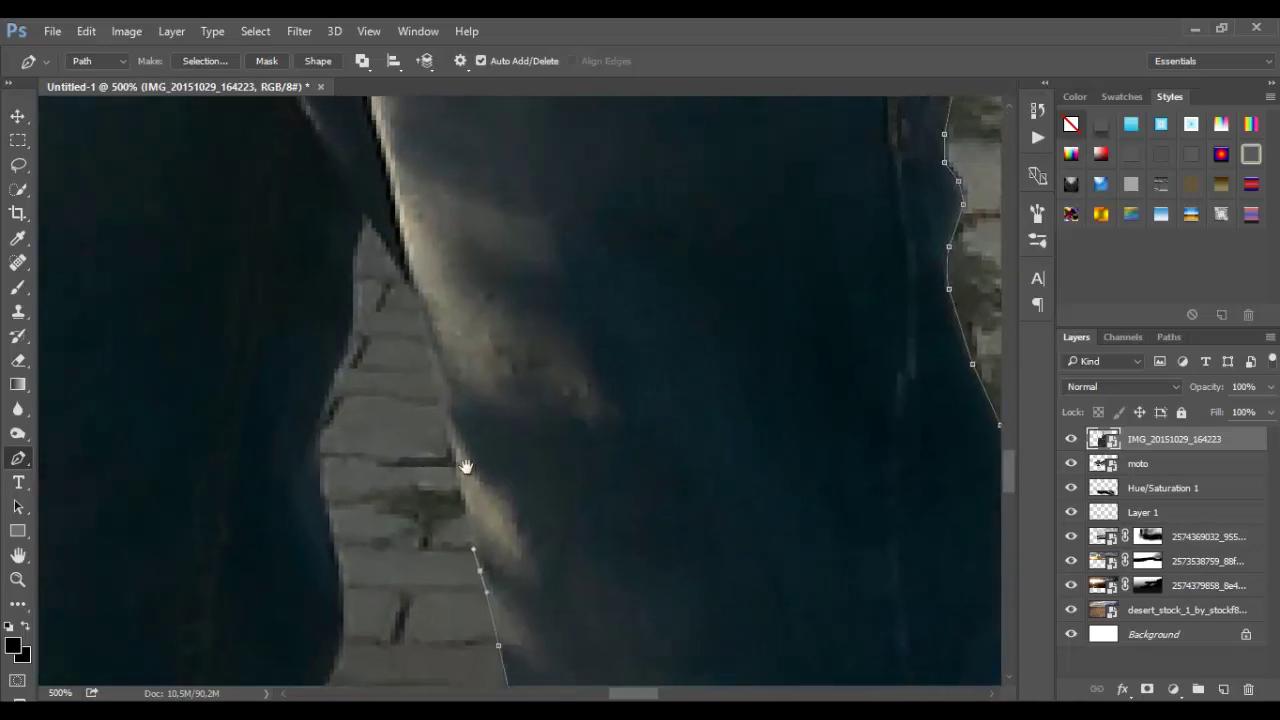
Trace anchors around the top of the brick gap and start down its far side
{"action": "left_click", "coordinate": [448, 418]}
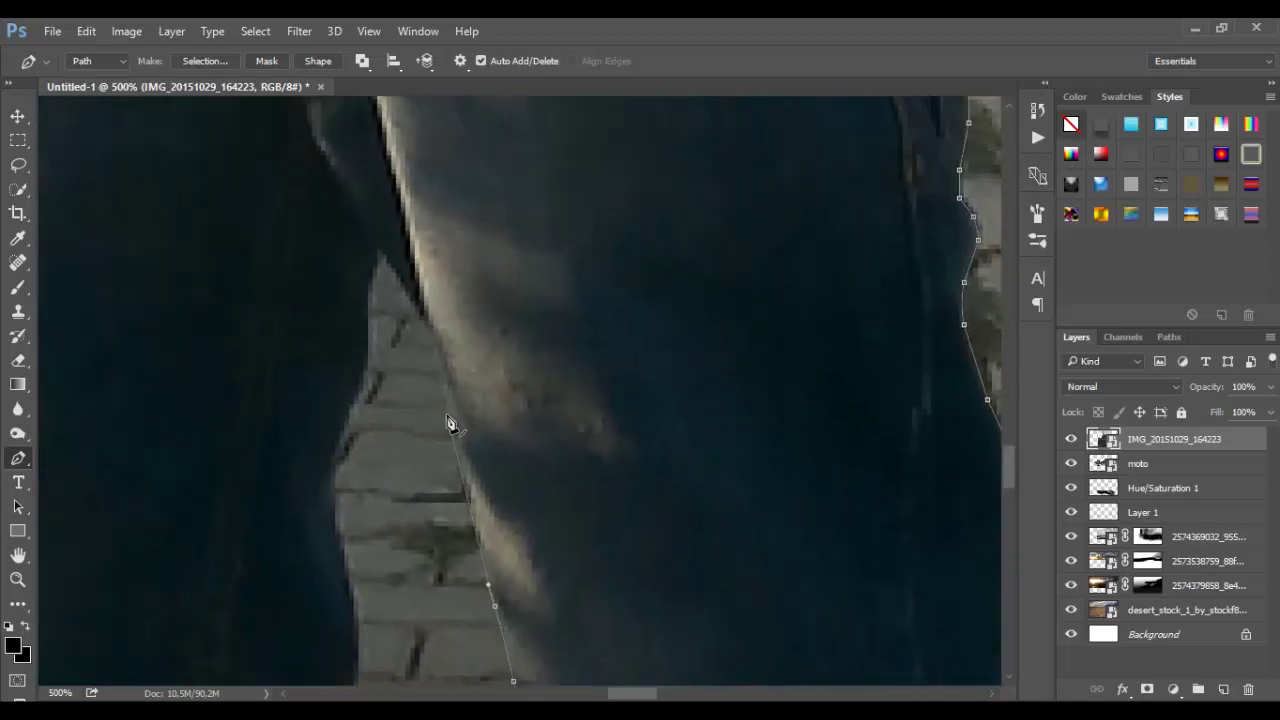
{"action": "left_click", "coordinate": [424, 324]}
{"action": "left_click", "coordinate": [372, 282]}
{"action": "left_click", "coordinate": [369, 371]}
{"action": "left_click", "coordinate": [350, 418]}
{"action": "left_click", "coordinate": [340, 448]}
{"action": "left_click_drag", "start_coordinate": [335, 498], "coordinate": [336, 533]}
{"action": "left_click_drag", "start_coordinate": [349, 578], "coordinate": [349, 620]}
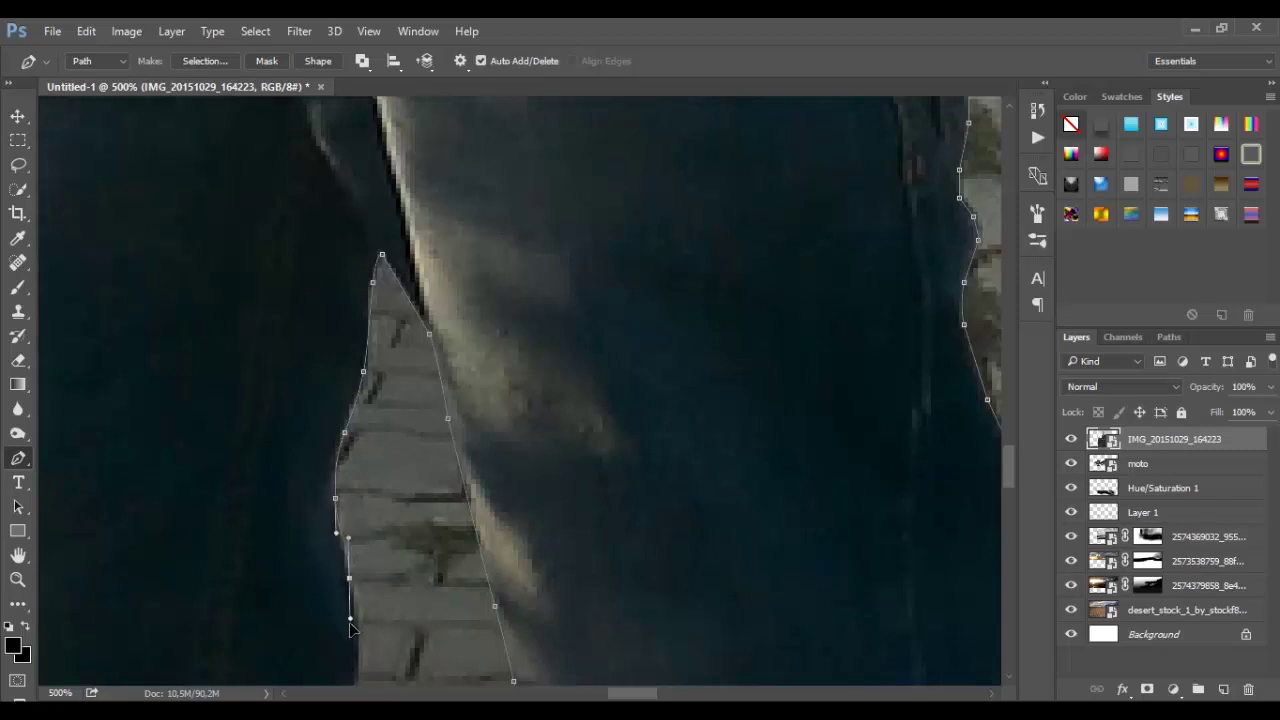
Scroll down while extending the path down the gap's left leg edge
{"action": "scroll", "coordinate": [358, 620], "scroll_direction": "down", "scroll_amount": 2}
{"action": "scroll", "coordinate": [352, 560], "scroll_direction": "down", "scroll_amount": 1}
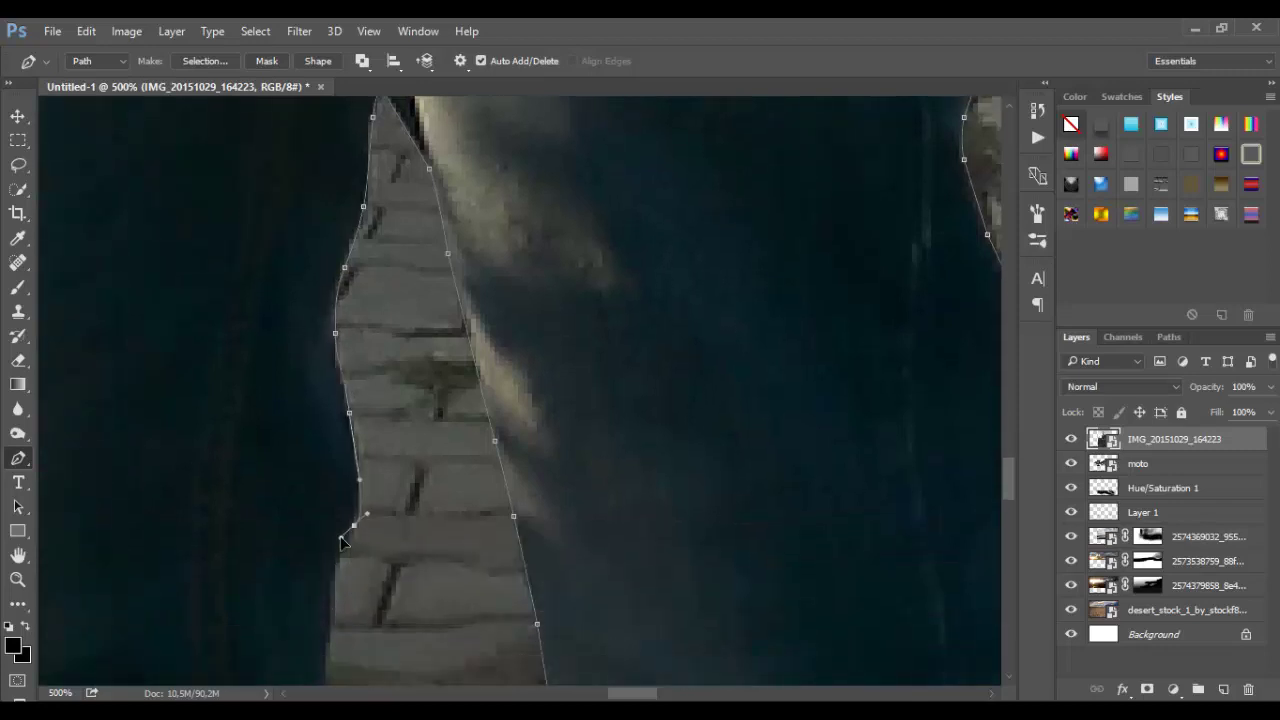
{"action": "left_click", "coordinate": [335, 586]}
{"action": "left_click", "coordinate": [333, 617]}
{"action": "scroll", "coordinate": [332, 638], "scroll_direction": "down", "scroll_amount": 1}
{"action": "left_click", "coordinate": [330, 629]}
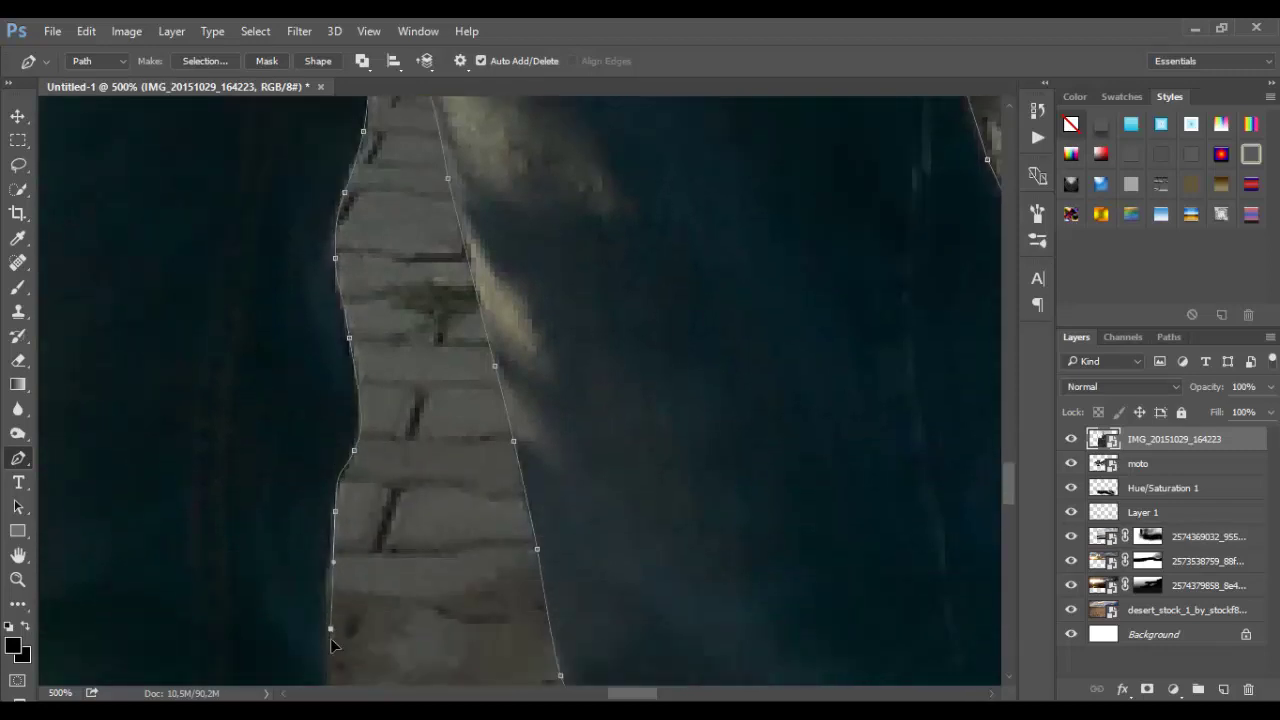
{"action": "scroll", "coordinate": [333, 620], "scroll_direction": "down", "scroll_amount": 2}
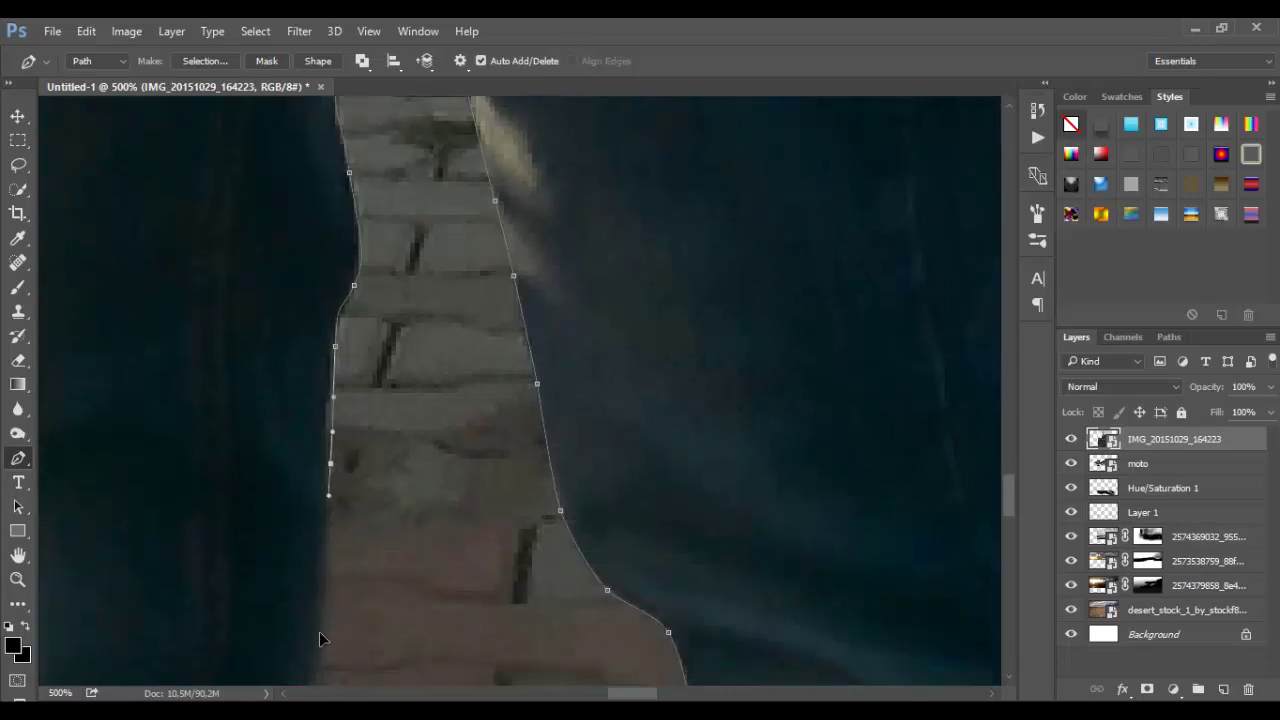
{"action": "left_click", "coordinate": [320, 626]}
{"action": "scroll", "coordinate": [320, 620], "scroll_direction": "down", "scroll_amount": 2}
{"action": "left_click", "coordinate": [311, 590]}
{"action": "scroll", "coordinate": [311, 597], "scroll_direction": "down", "scroll_amount": 2}
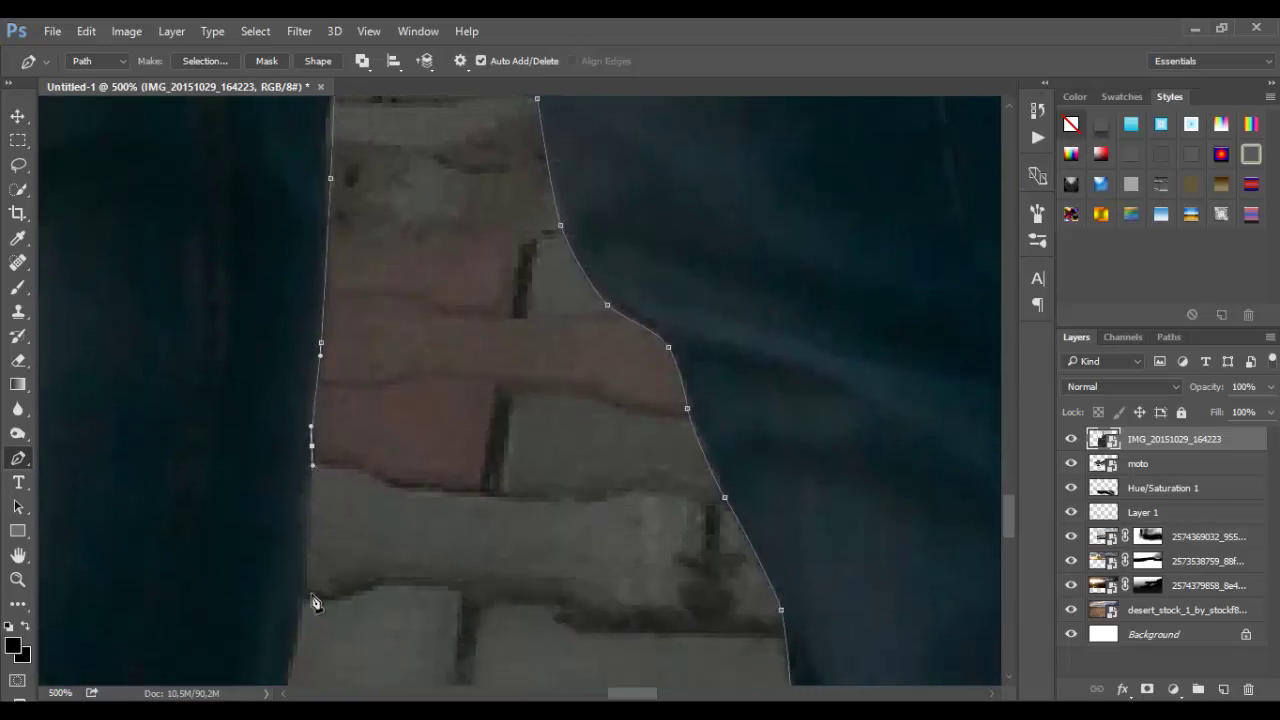
{"action": "left_click", "coordinate": [303, 598]}
Carry the path around the jeans bulge and further down the inner leg edge
{"action": "scroll", "coordinate": [303, 592], "scroll_direction": "down", "scroll_amount": 2}
{"action": "left_click", "coordinate": [274, 616]}
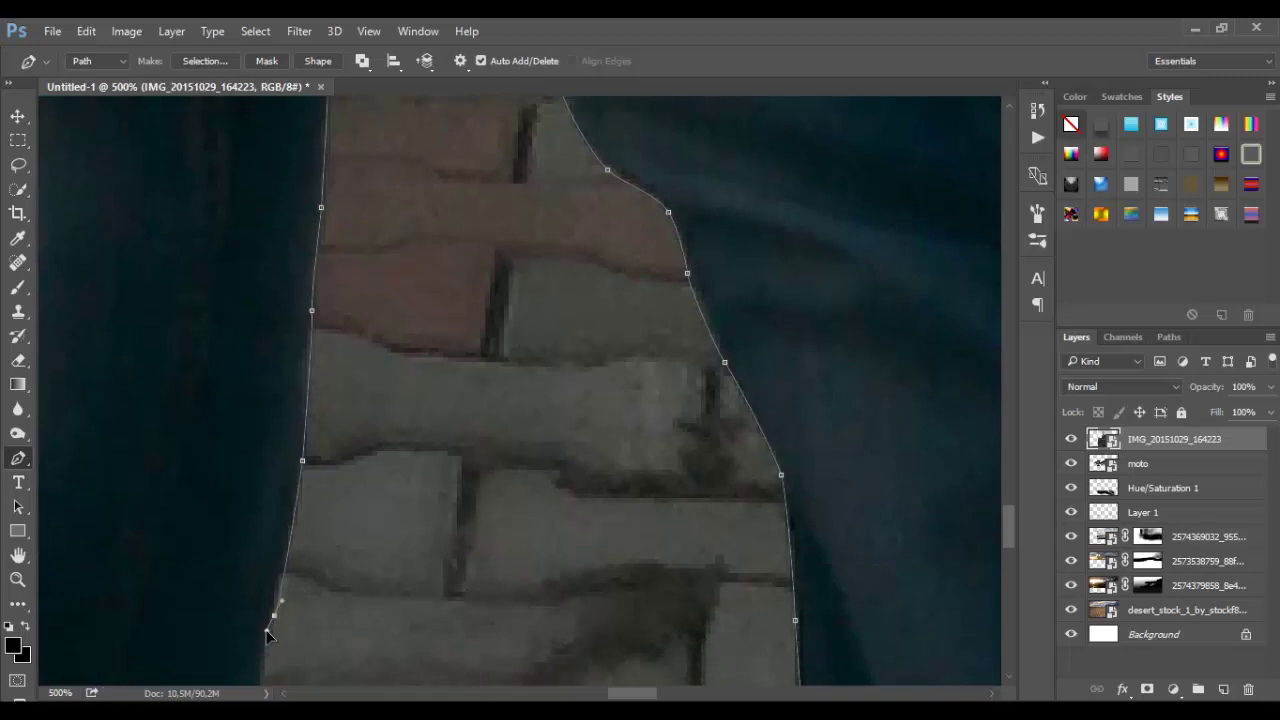
{"action": "scroll", "coordinate": [268, 645], "scroll_direction": "down", "scroll_amount": 2}
{"action": "left_click", "coordinate": [255, 568]}
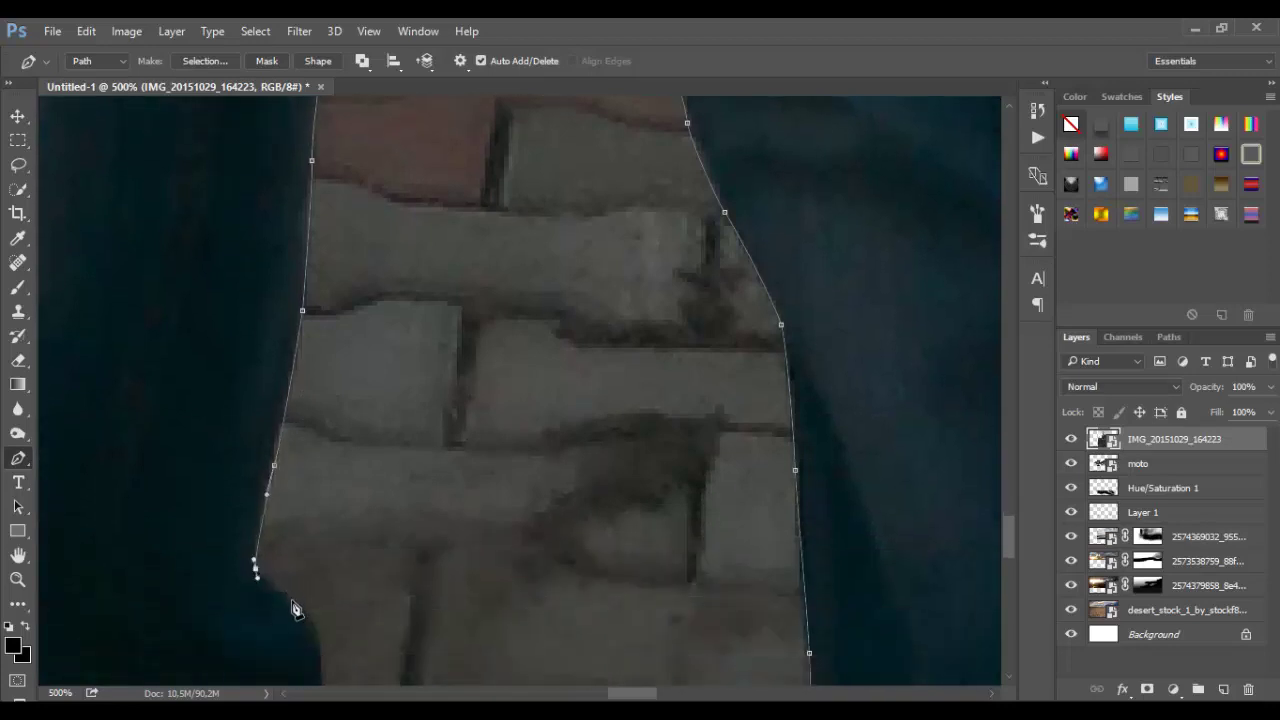
{"action": "left_click", "coordinate": [293, 601]}
{"action": "left_click", "coordinate": [321, 648]}
{"action": "scroll", "coordinate": [316, 615], "scroll_direction": "down", "scroll_amount": 2}
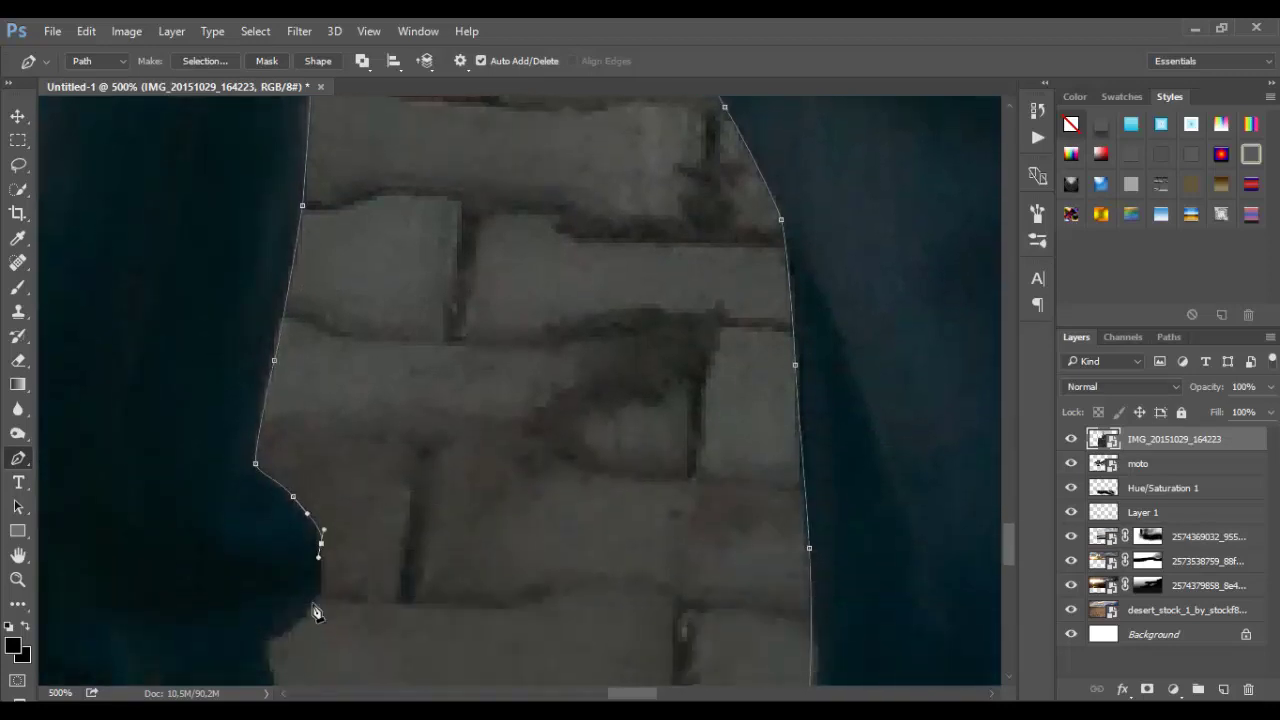
{"action": "scroll", "coordinate": [315, 612], "scroll_direction": "down", "scroll_amount": 1}
{"action": "left_click", "coordinate": [269, 601]}
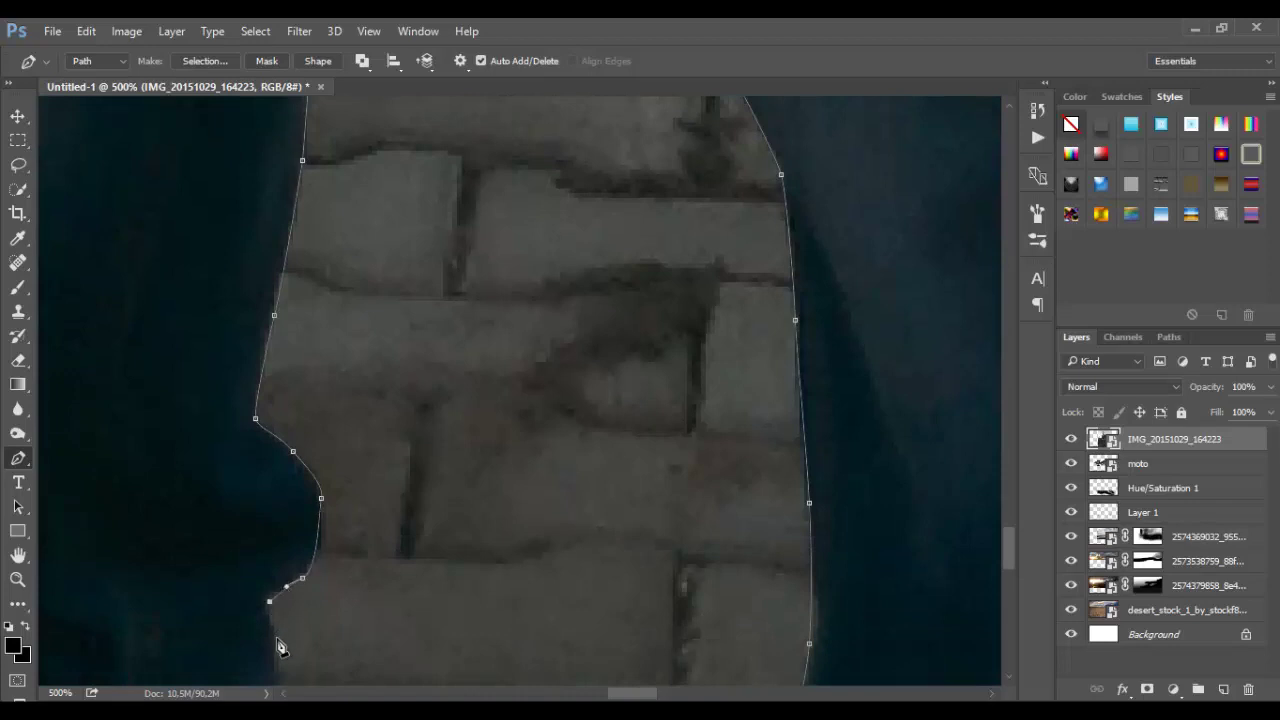
{"action": "left_click", "coordinate": [279, 640]}
{"action": "scroll", "coordinate": [300, 640], "scroll_direction": "down", "scroll_amount": 3}
{"action": "left_click", "coordinate": [279, 553]}
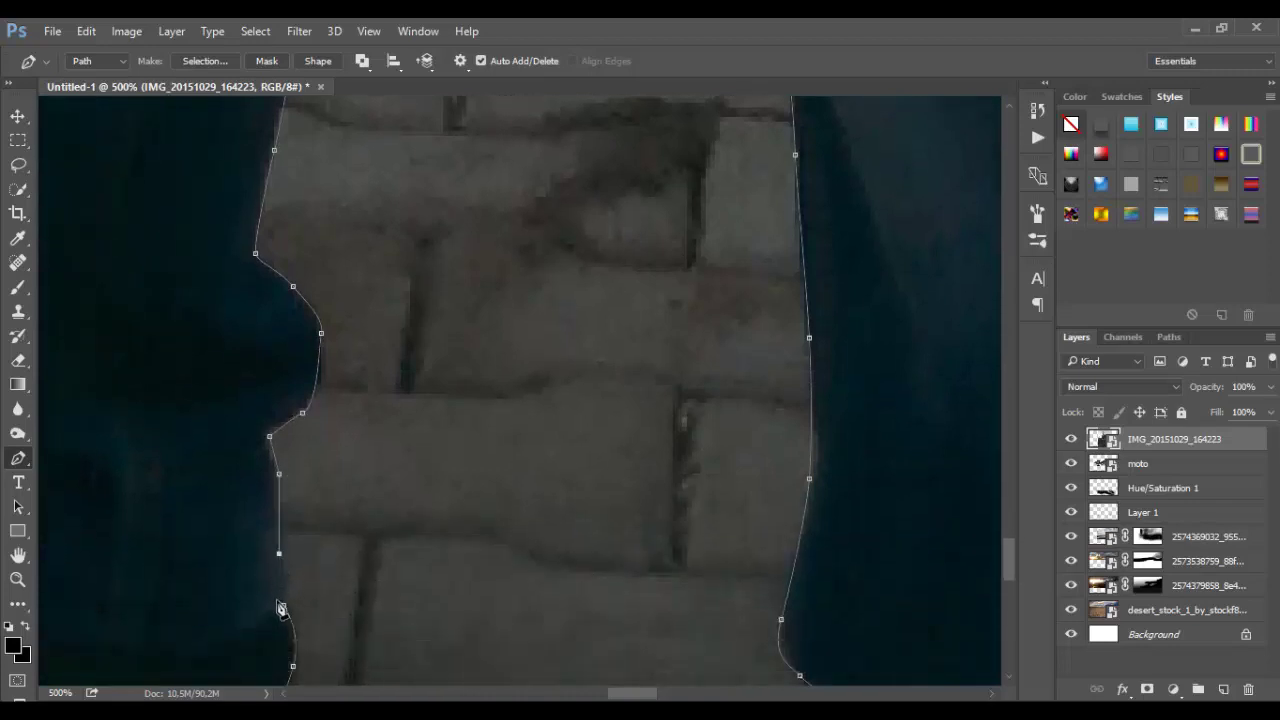
Turn the traced path into a 0-feather selection and add it as a layer mask on the man
{"action": "right_click", "coordinate": [279, 573]}
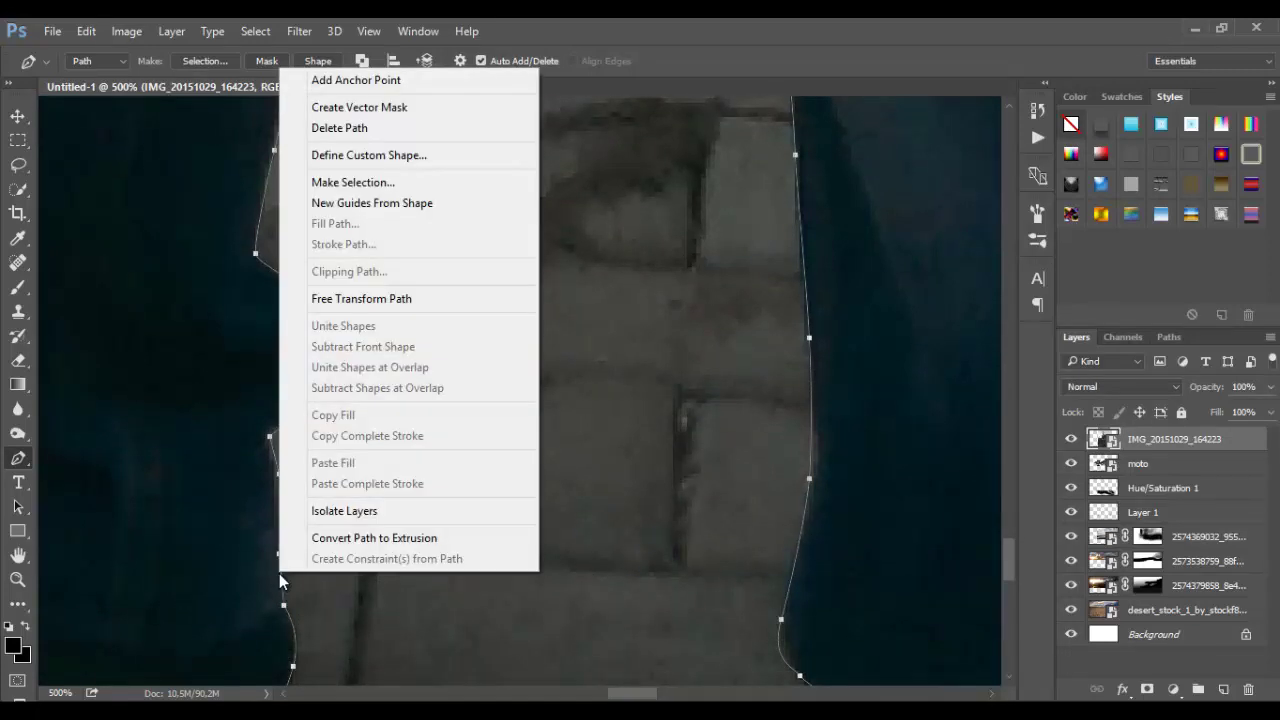
{"action": "left_click", "coordinate": [358, 182]}
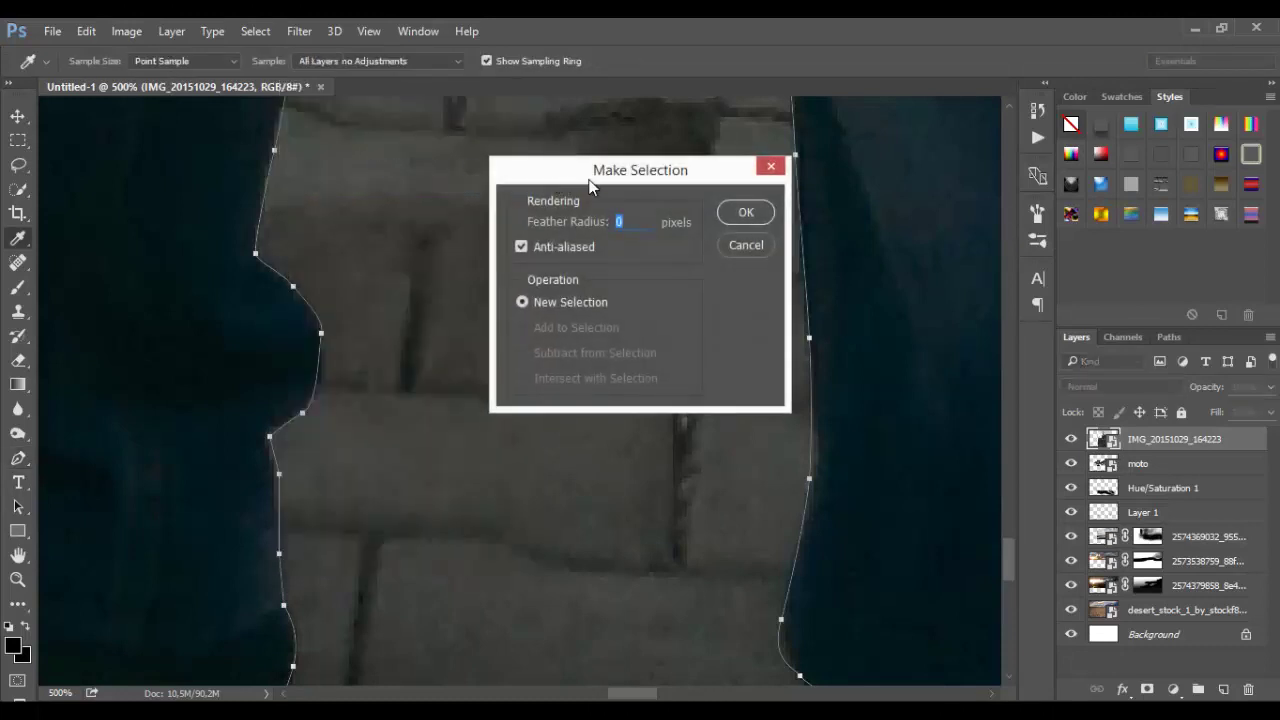
{"action": "left_click", "coordinate": [748, 211]}
{"action": "left_click", "coordinate": [1147, 689]}
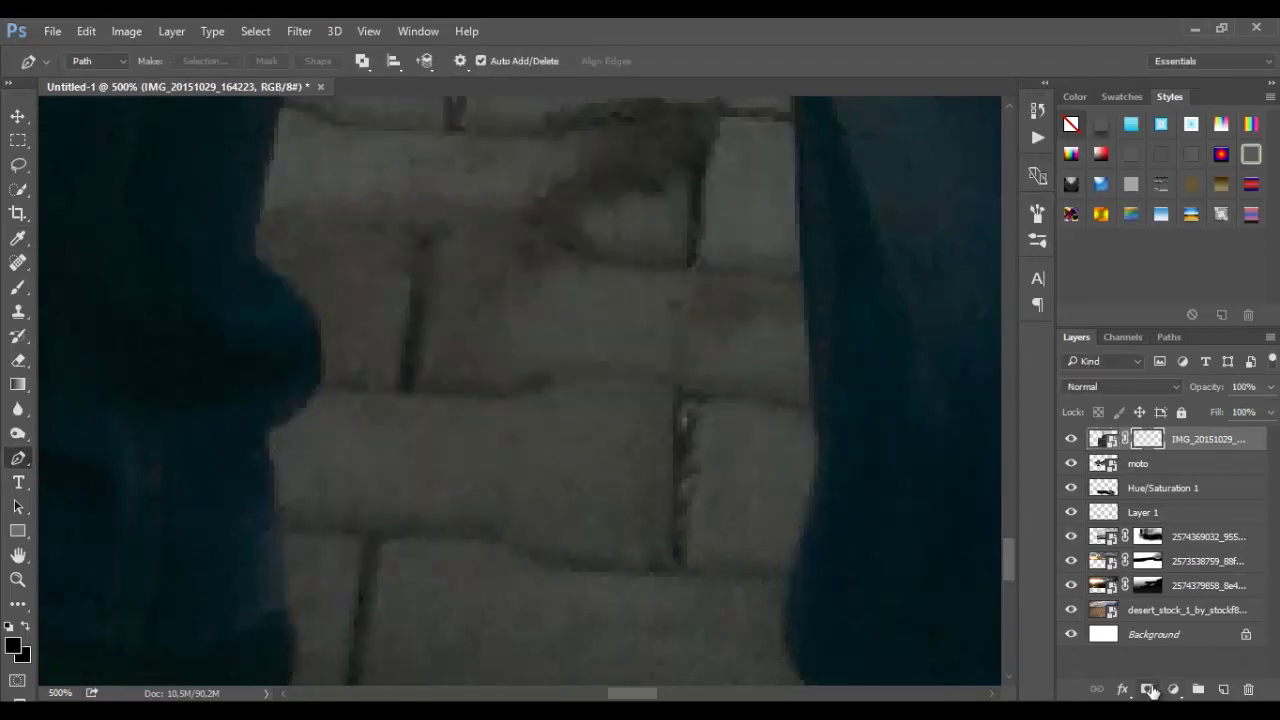
Zoom out to 33.3% and select the moto layer
{"action": "scroll", "coordinate": [610, 407], "scroll_direction": "down", "scroll_amount": 3}
{"action": "scroll", "coordinate": [610, 407], "scroll_direction": "down", "scroll_amount": 2}
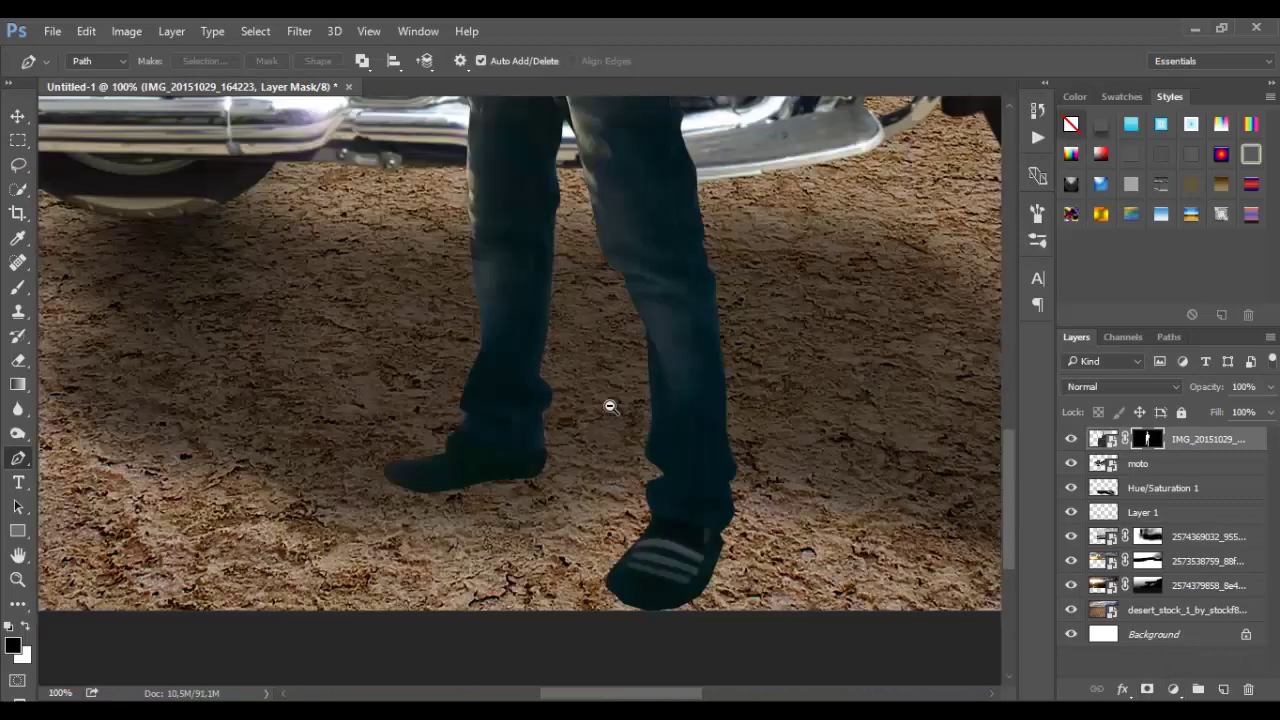
{"action": "scroll", "coordinate": [610, 407], "scroll_direction": "down", "scroll_amount": 2}
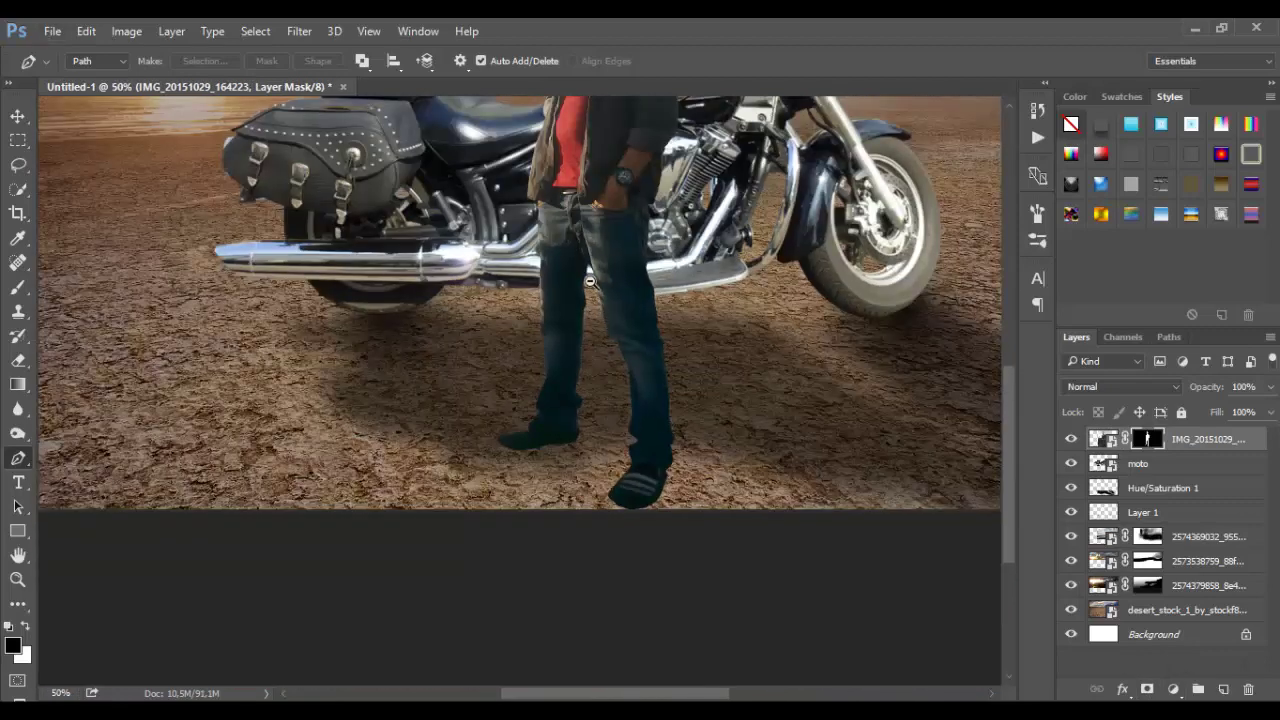
{"action": "scroll", "coordinate": [591, 285], "scroll_direction": "down", "scroll_amount": 1}
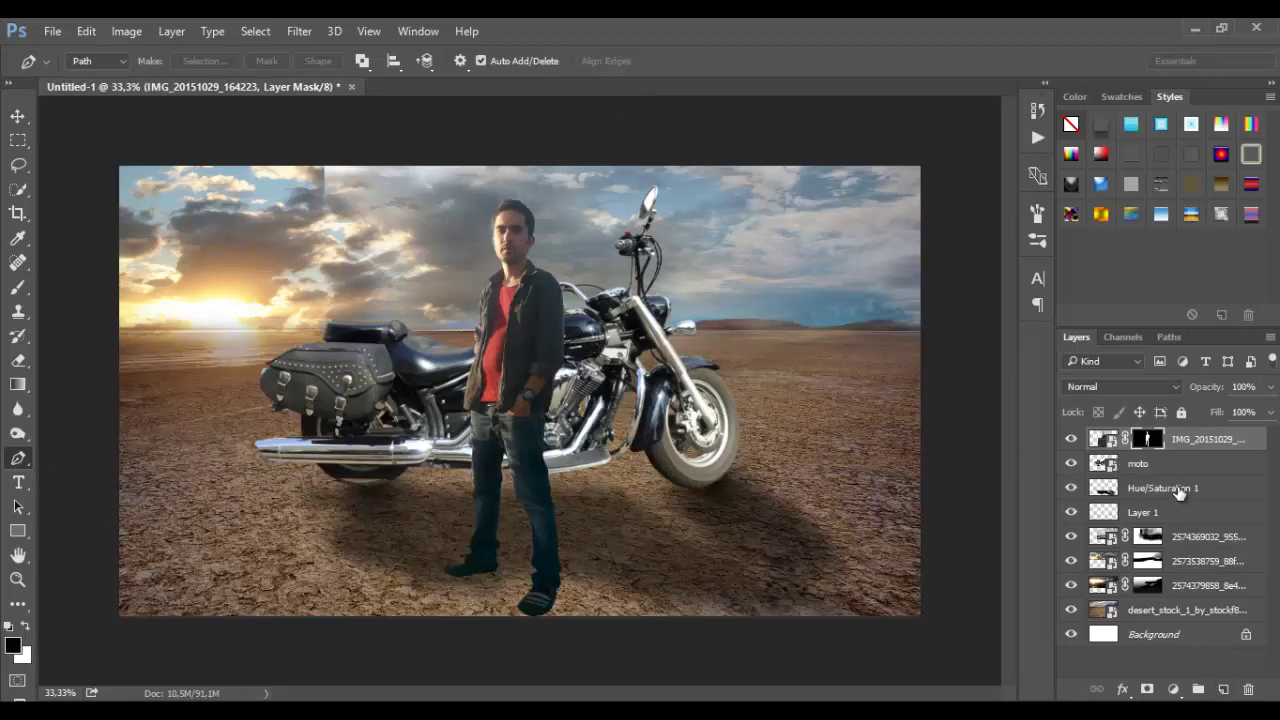
{"action": "left_click", "coordinate": [1140, 463]}
Add 'Layer 2' above the moto layer and paint soft 17%-opacity shadows under the man's feet
{"action": "left_click", "coordinate": [1223, 689]}
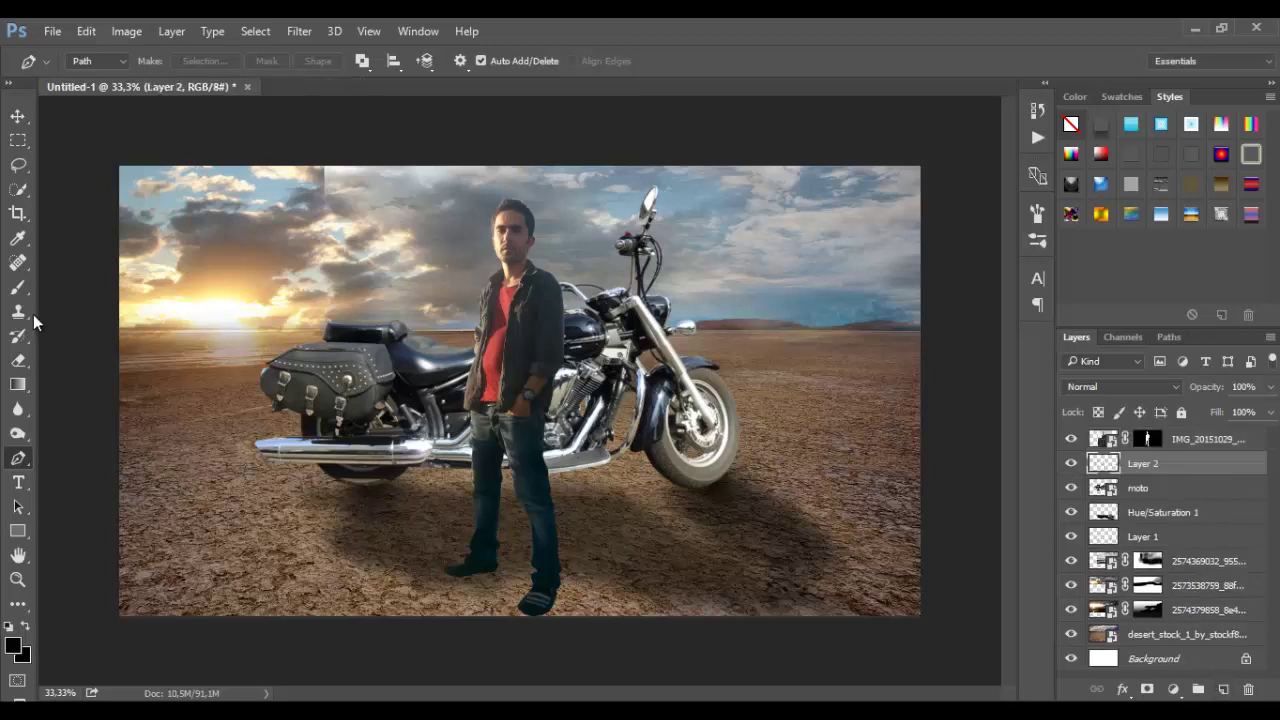
{"action": "left_click", "coordinate": [18, 287]}
{"action": "left_click_drag", "start_coordinate": [452, 575], "coordinate": [511, 593]}
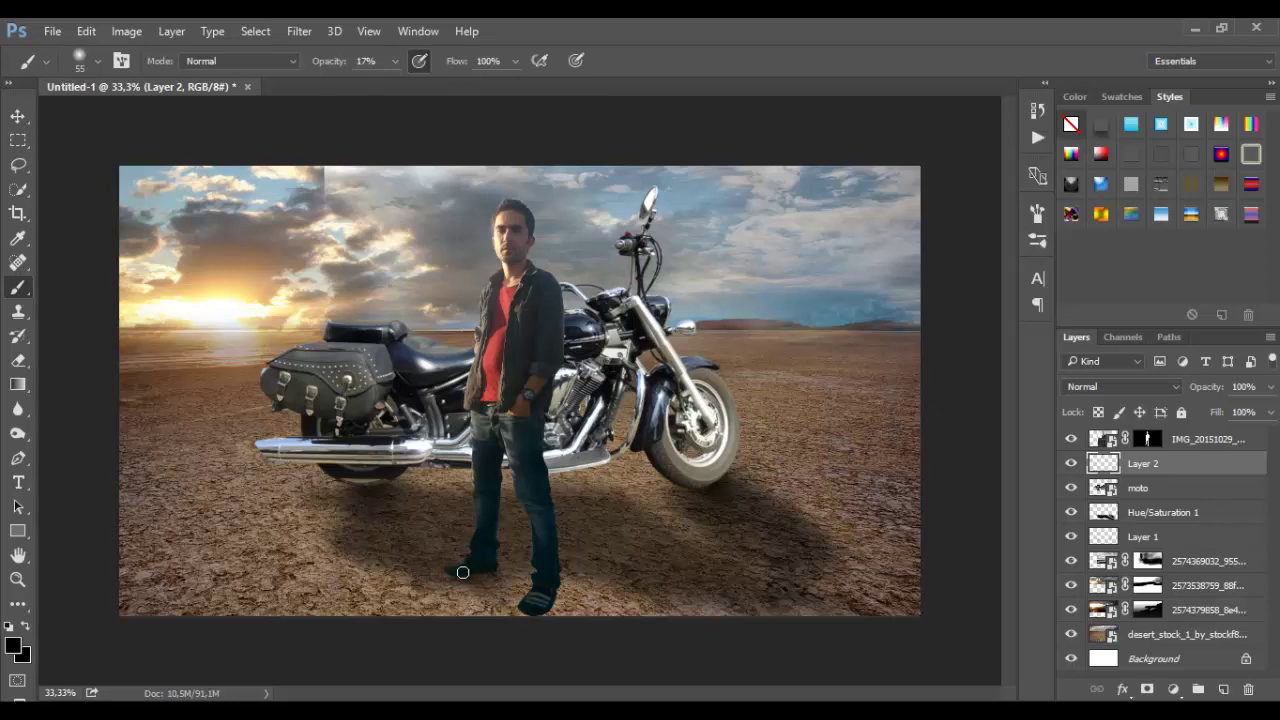
{"action": "left_click_drag", "start_coordinate": [508, 584], "coordinate": [473, 583]}
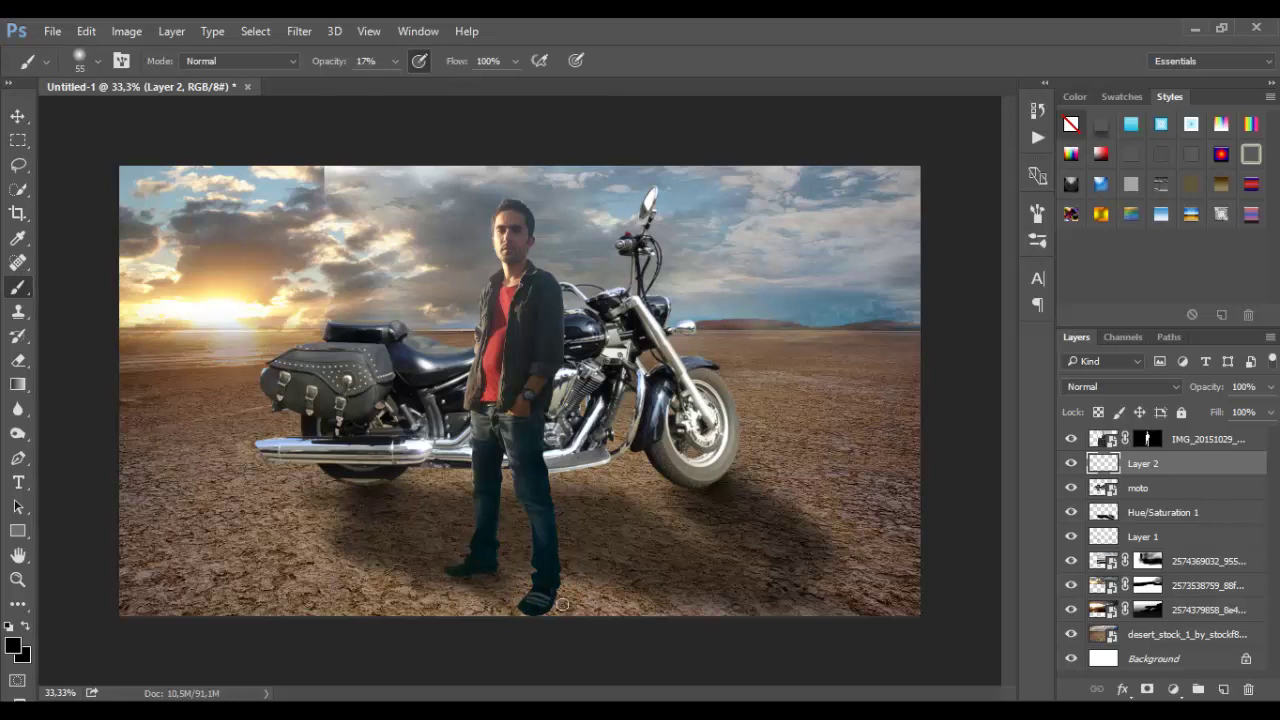
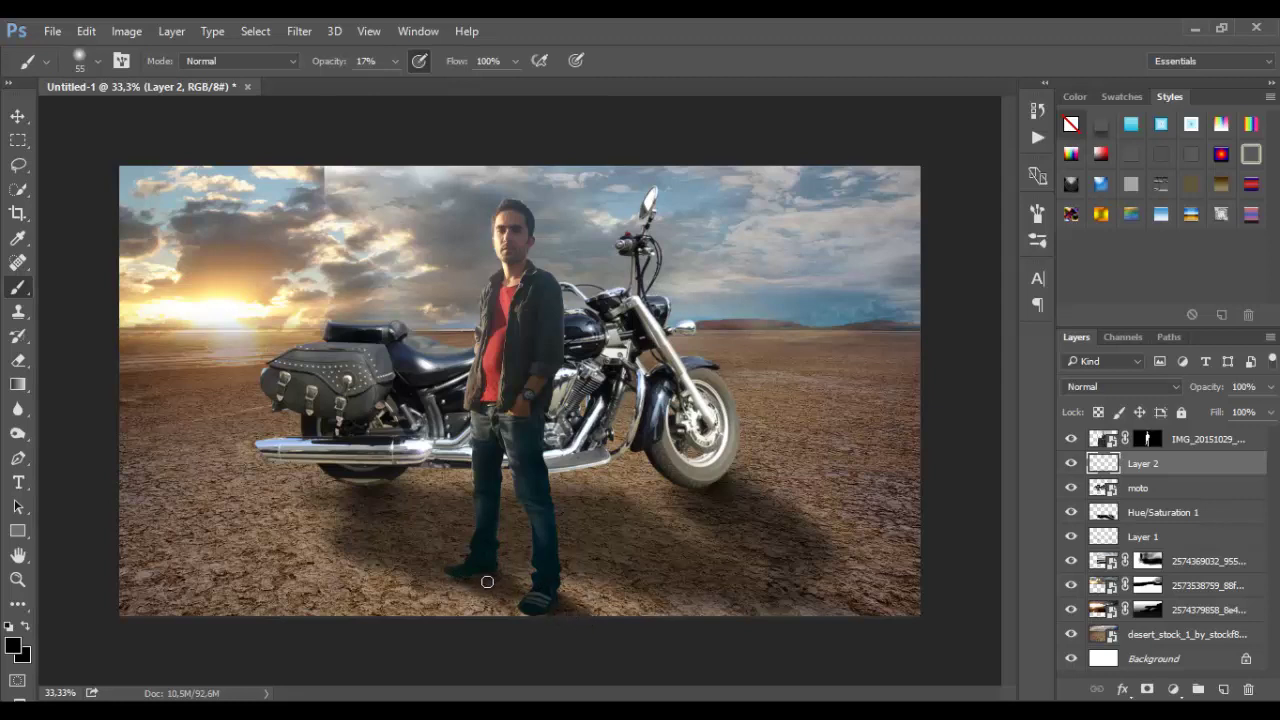
Fade the man's foot shadow by setting Layer 2 to 62% opacity
{"action": "left_click_drag", "start_coordinate": [1272, 388], "coordinate": [1243, 414]}
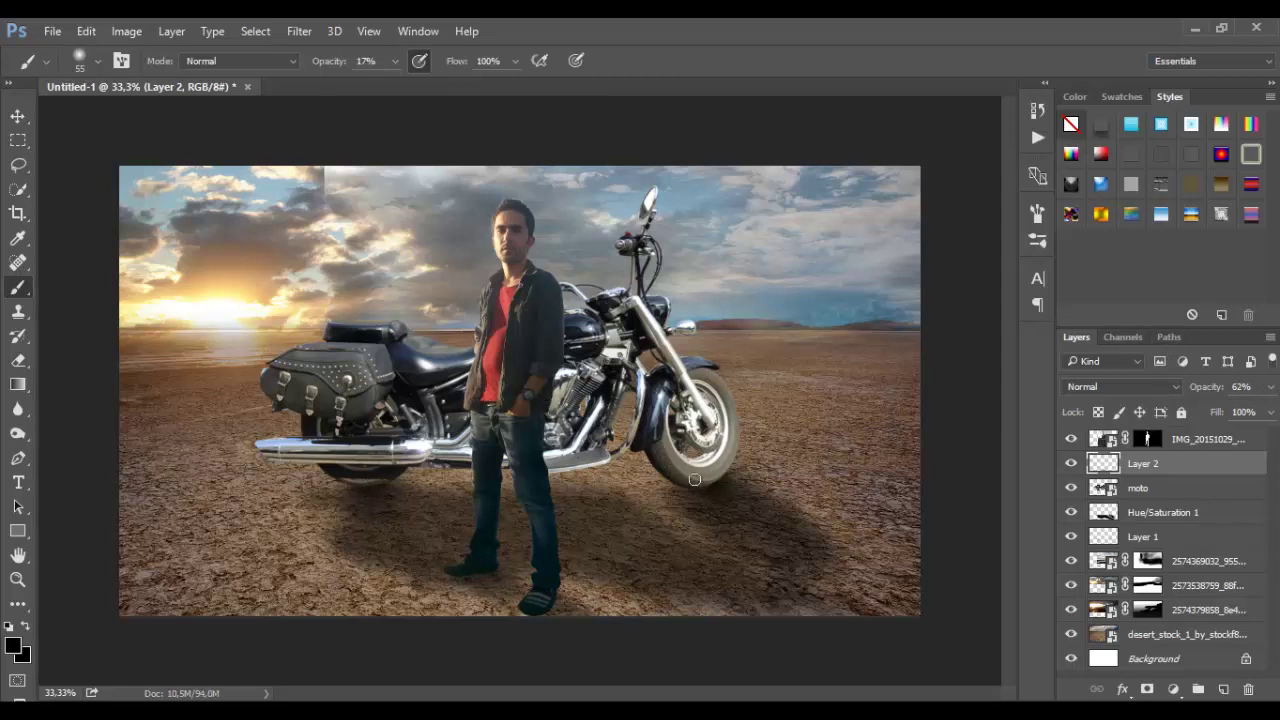
{"action": "left_click", "coordinate": [1156, 489]}
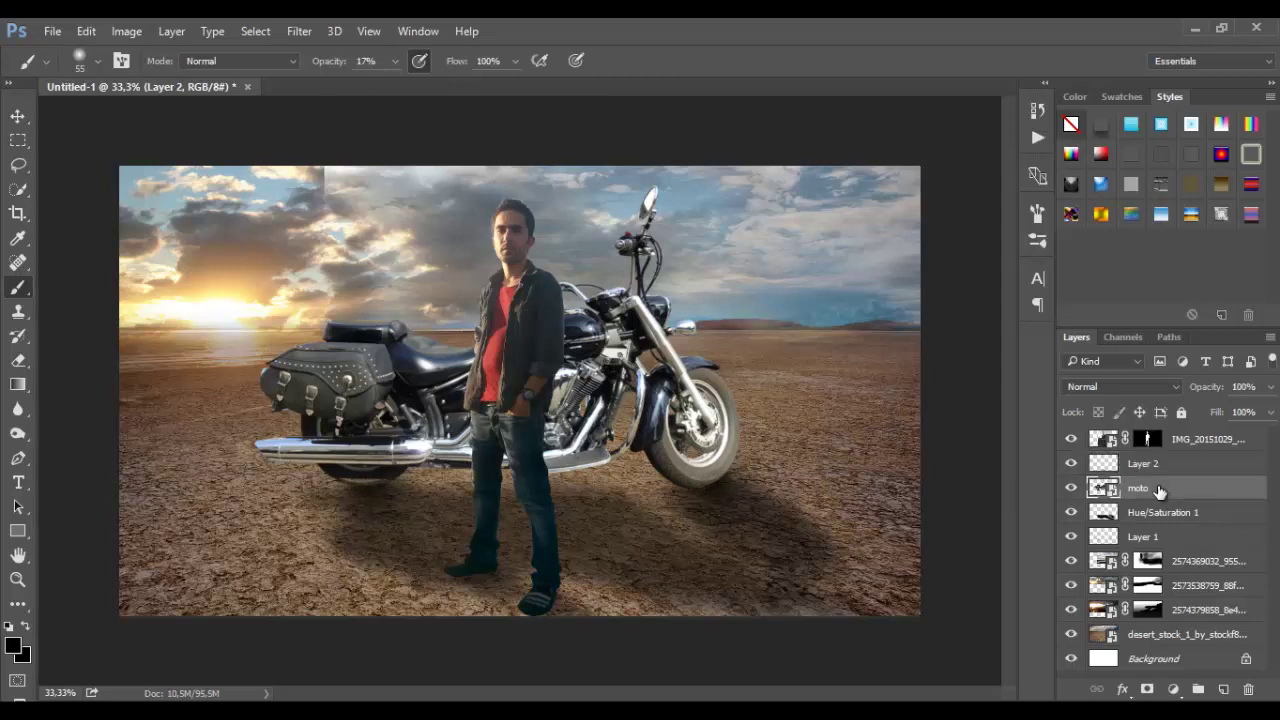
Add a Curves 1 layer clipped to moto, lowering its white point to darken the motorcycle
{"action": "left_click", "coordinate": [1176, 692]}
{"action": "left_click", "coordinate": [1118, 397]}
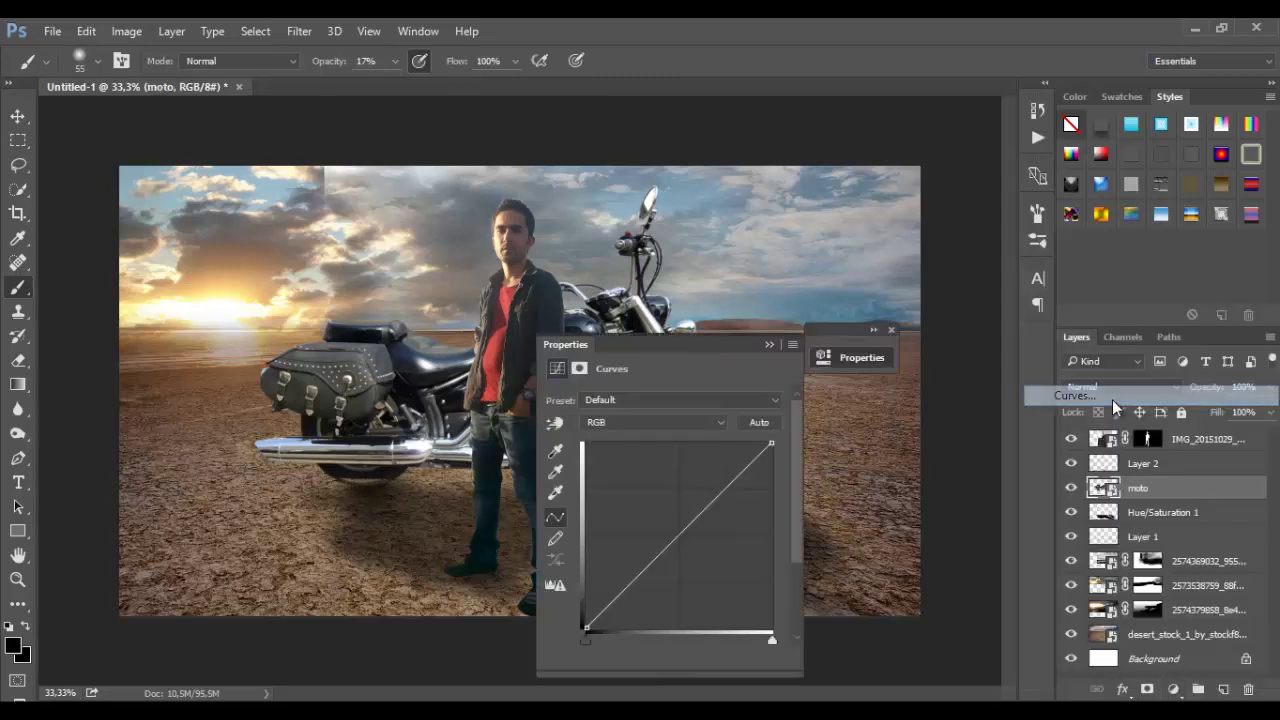
{"action": "right_click", "coordinate": [1174, 498]}
{"action": "left_click", "coordinate": [883, 441]}
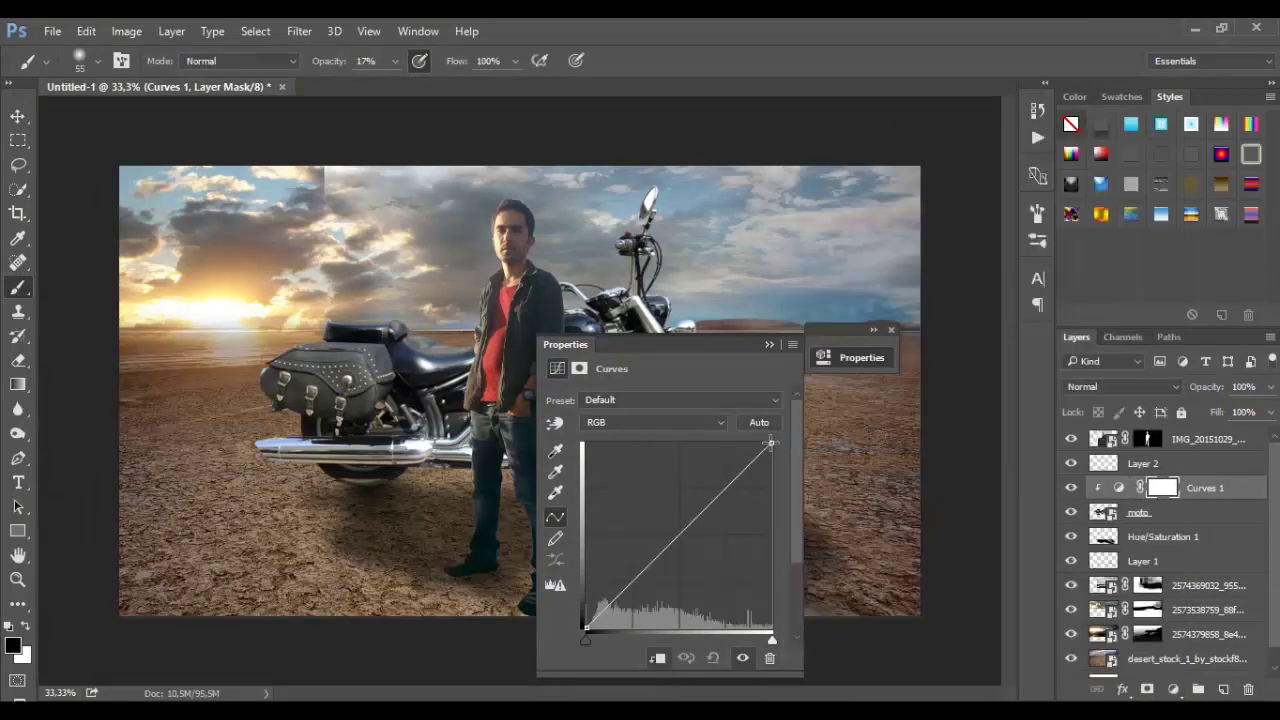
{"action": "left_click_drag", "start_coordinate": [770, 443], "coordinate": [780, 512]}
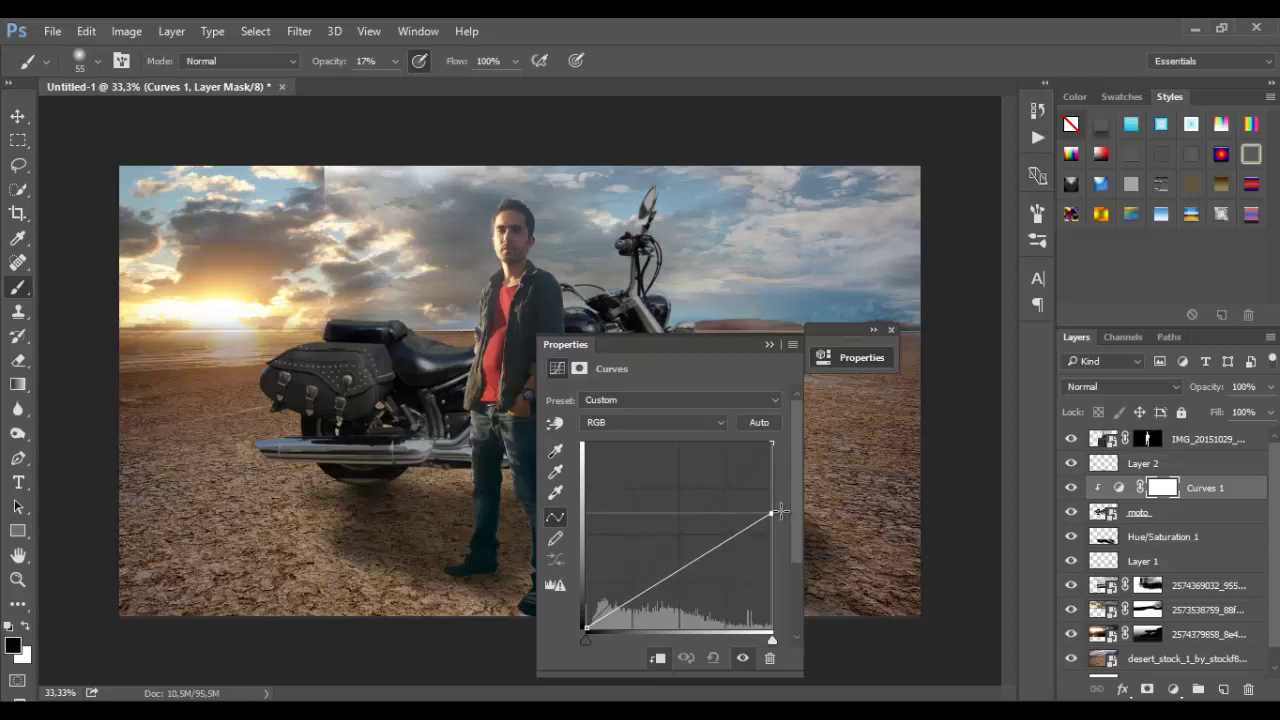
{"action": "mouse_move", "coordinate": [704, 347]}
{"action": "left_mouse_down"}
{"action": "mouse_move", "coordinate": [955, 378]}
{"action": "mouse_move", "coordinate": [840, 364]}
{"action": "left_mouse_up"}
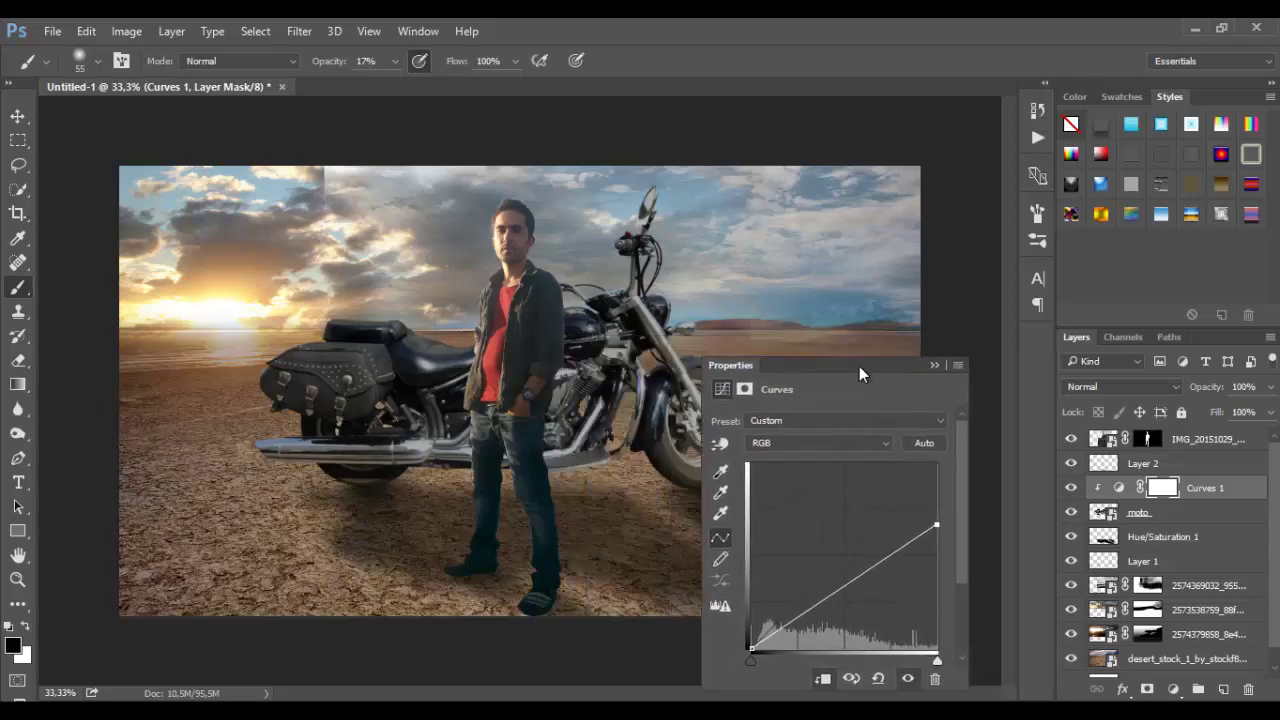
{"action": "left_click", "coordinate": [910, 348]}
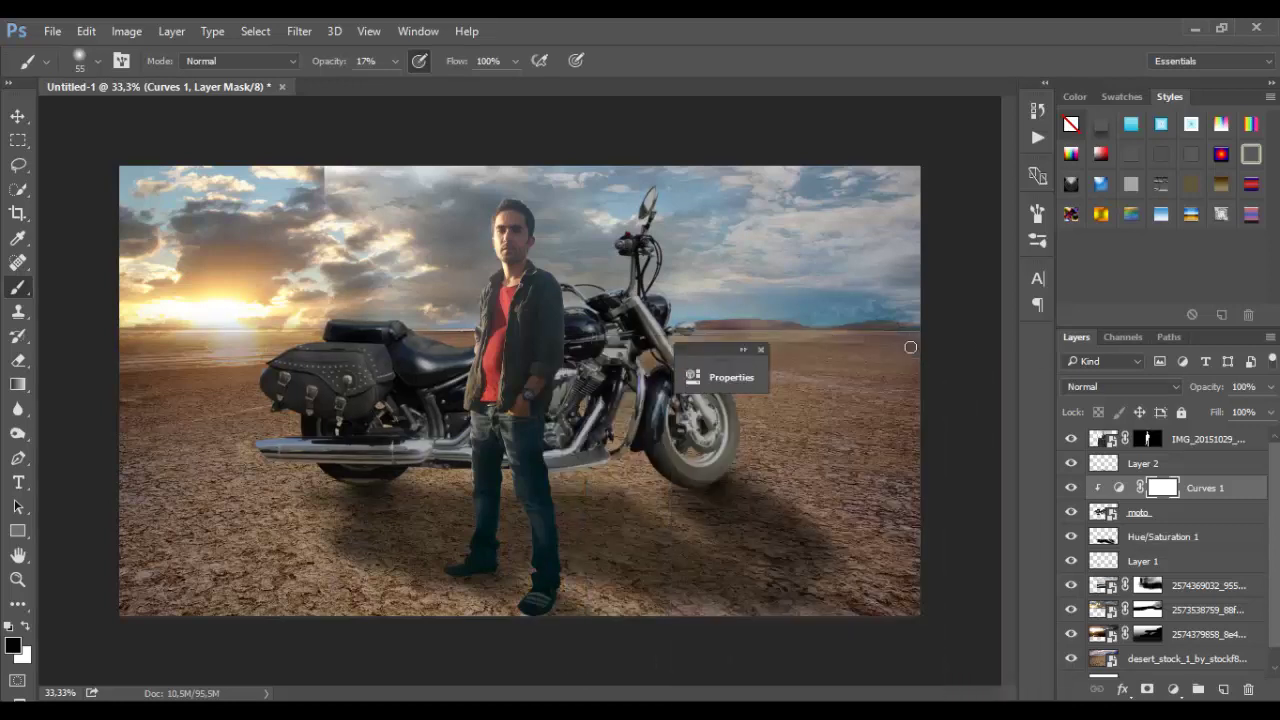
Scale the man's IMG layer and Layer 2 shadow up to about 106%
{"action": "left_click", "coordinate": [1168, 463]}
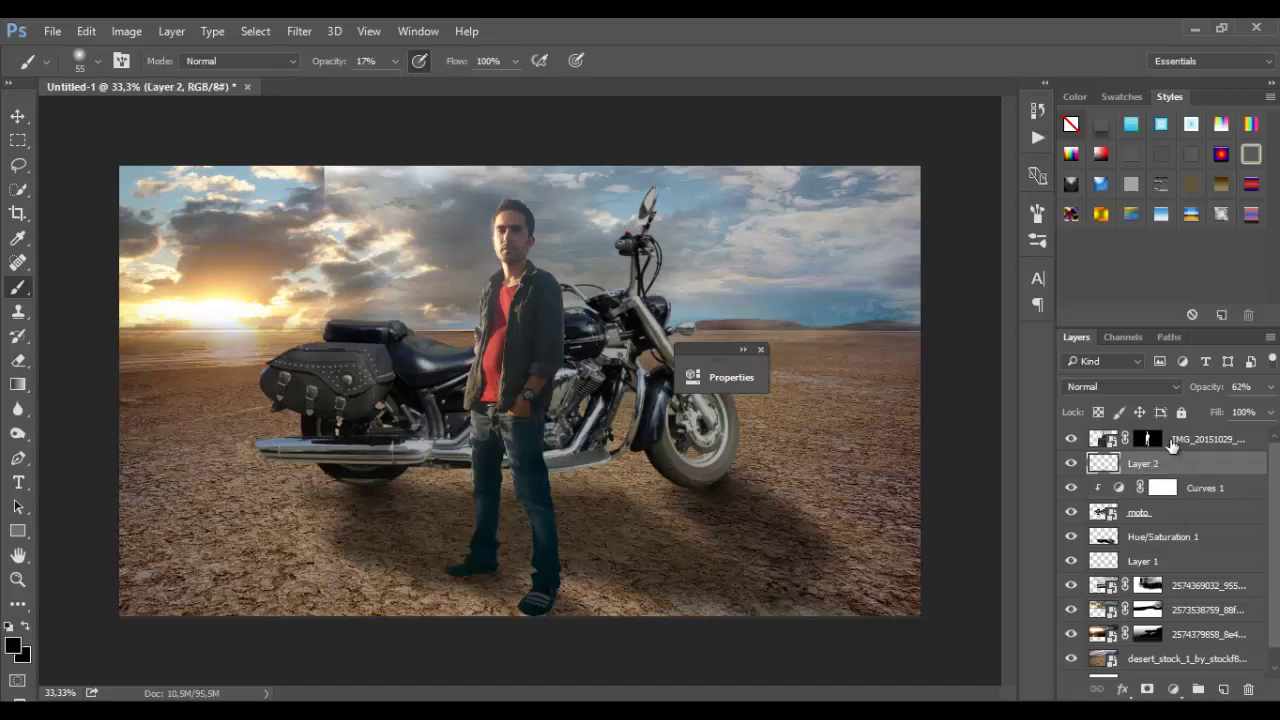
{"action": "left_click", "coordinate": [1181, 443], "text": "ctrl"}
{"action": "key", "text": "ctrl+t"}
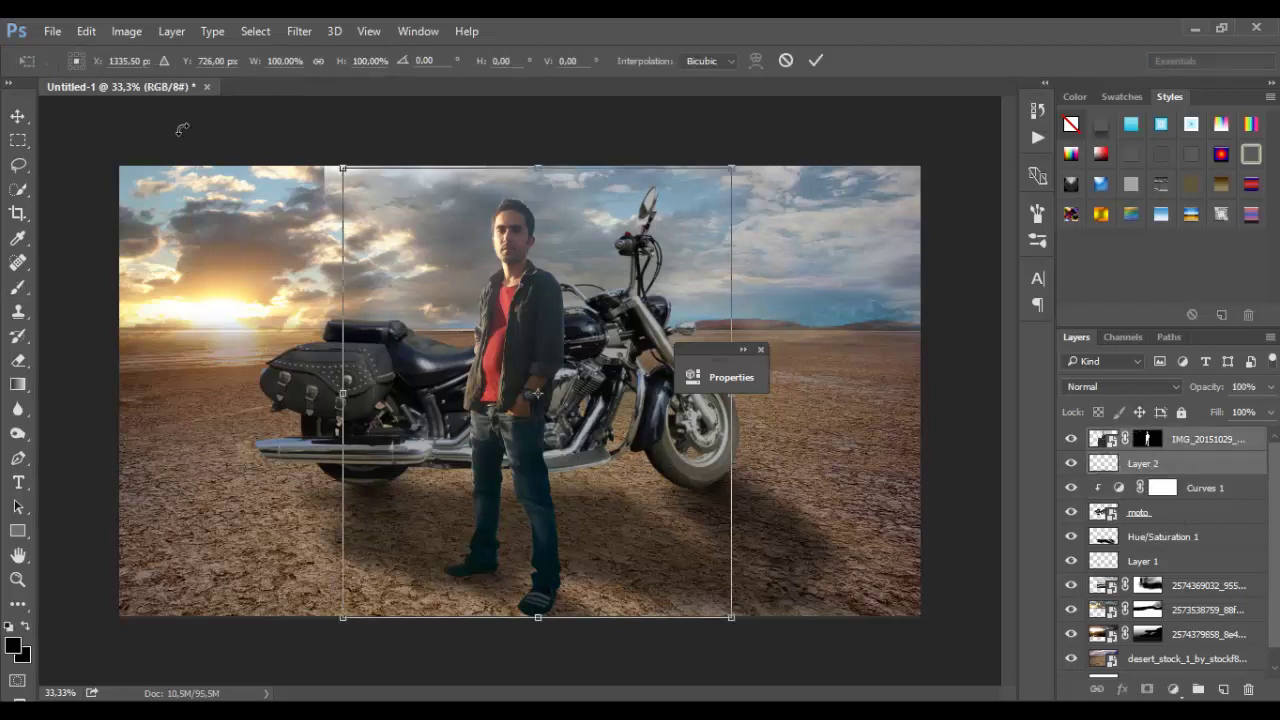
{"action": "left_click_drag", "start_coordinate": [343, 168], "coordinate": [312, 134]}
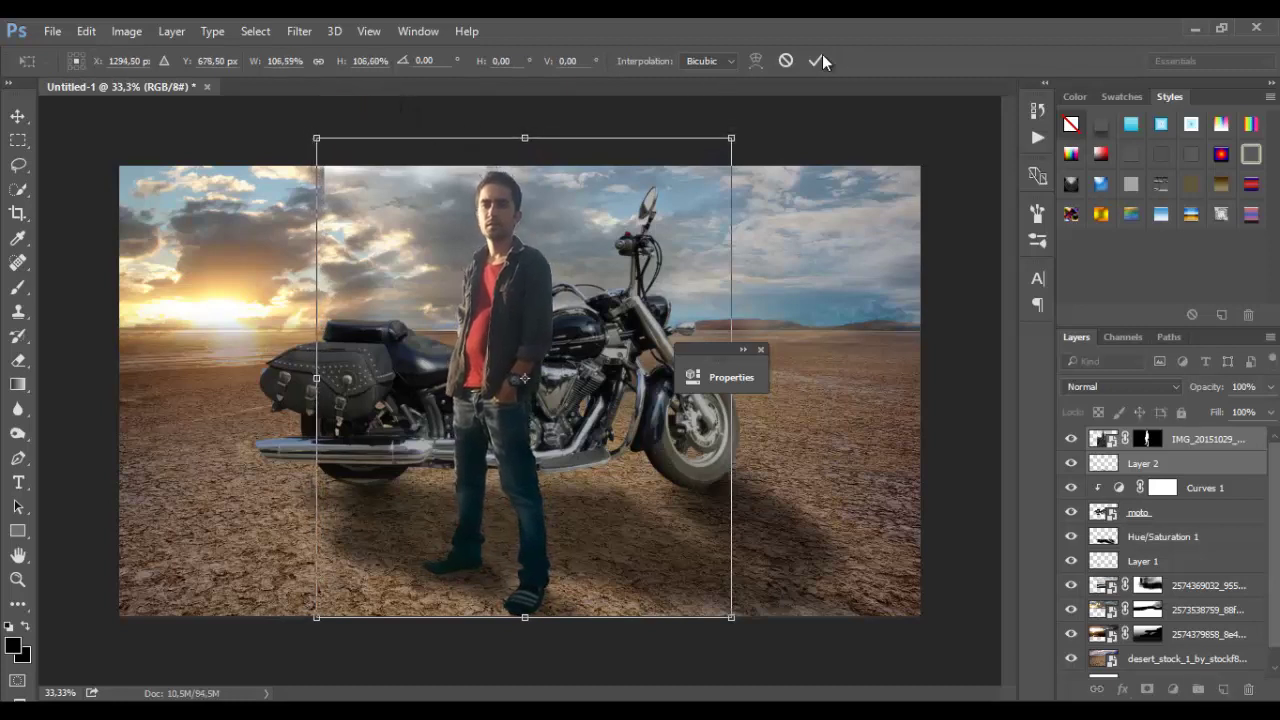
{"action": "left_click", "coordinate": [816, 60]}
Shrink Curves 1, moto, Hue/Saturation 1 and Layer 1 to about 96%, shifted slightly left
{"action": "left_click", "coordinate": [1200, 492]}
{"action": "left_click", "coordinate": [1175, 514], "text": "shift"}
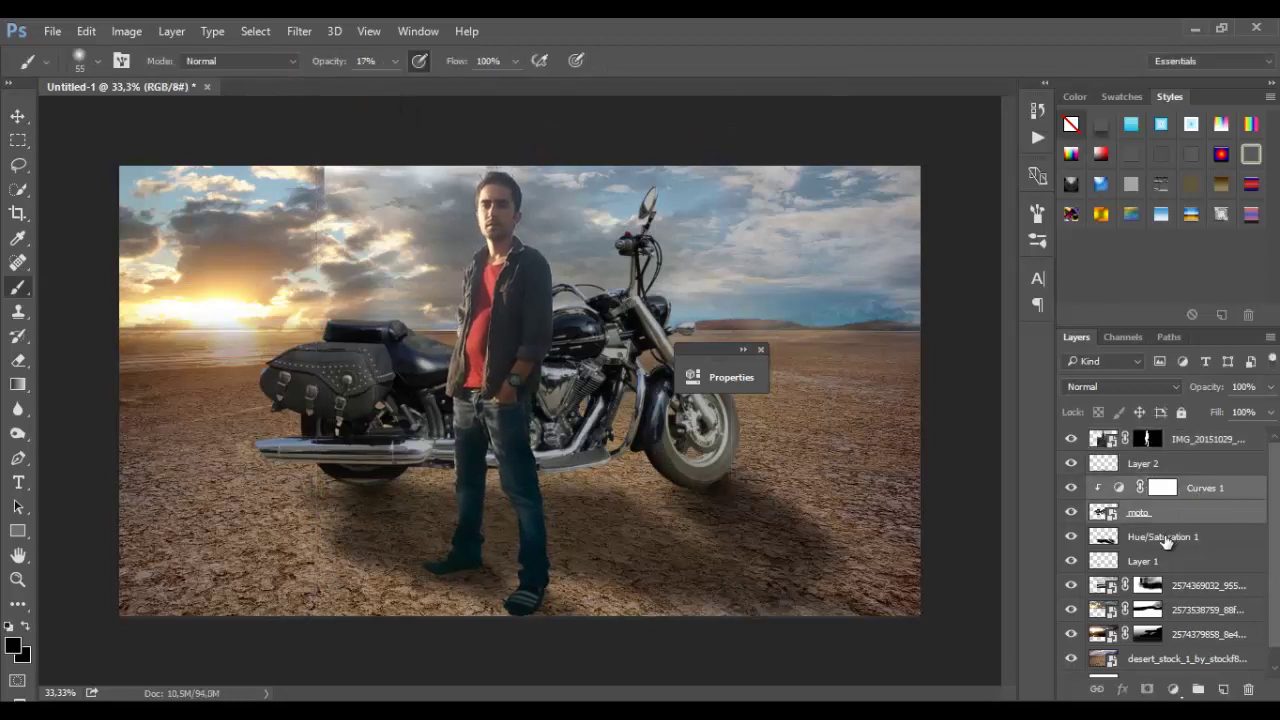
{"action": "left_click", "coordinate": [1163, 540], "text": "shift"}
{"action": "left_click", "coordinate": [1163, 557], "text": "shift"}
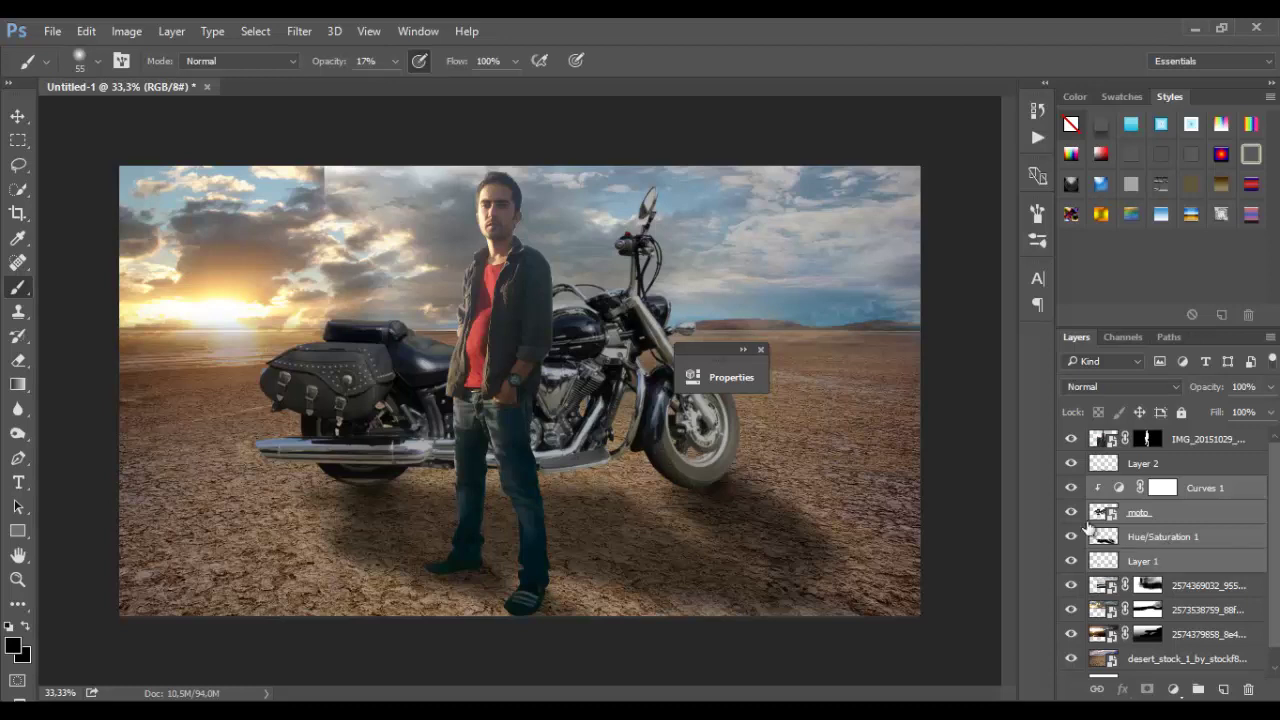
{"action": "left_click", "coordinate": [18, 116]}
{"action": "left_click_drag", "start_coordinate": [243, 186], "coordinate": [279, 219]}
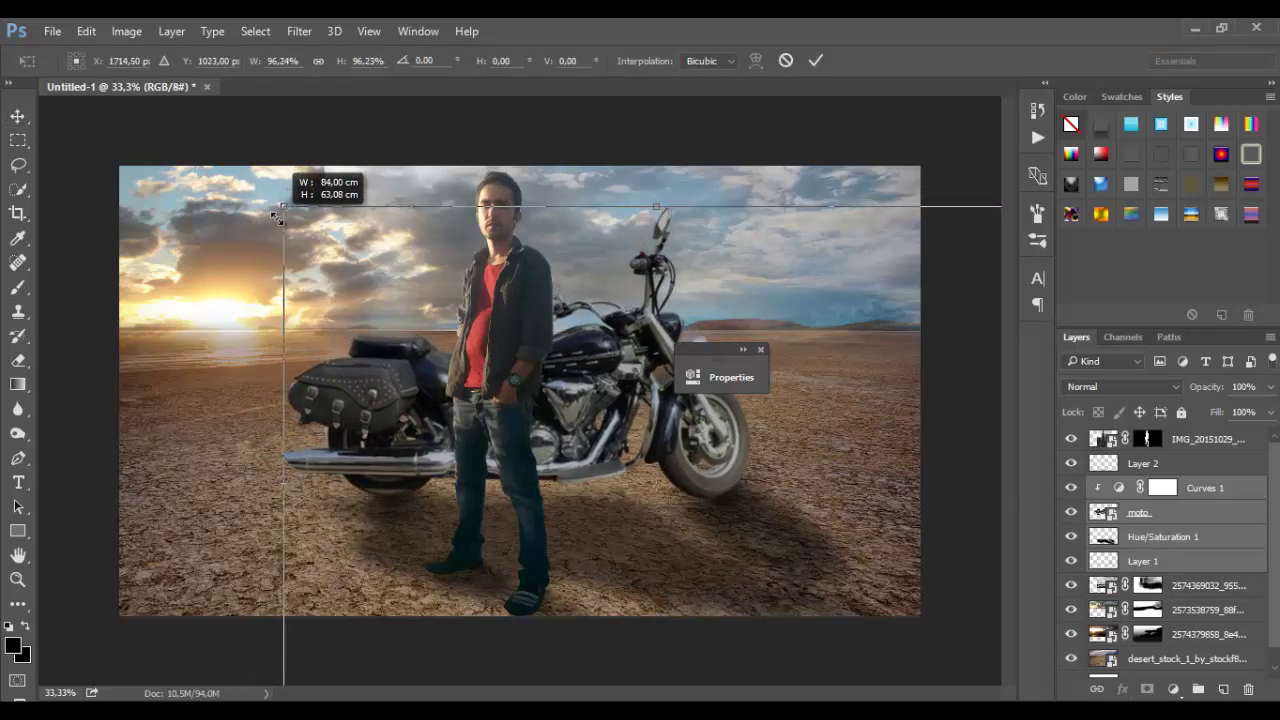
{"action": "left_click_drag", "start_coordinate": [531, 369], "coordinate": [523, 387]}
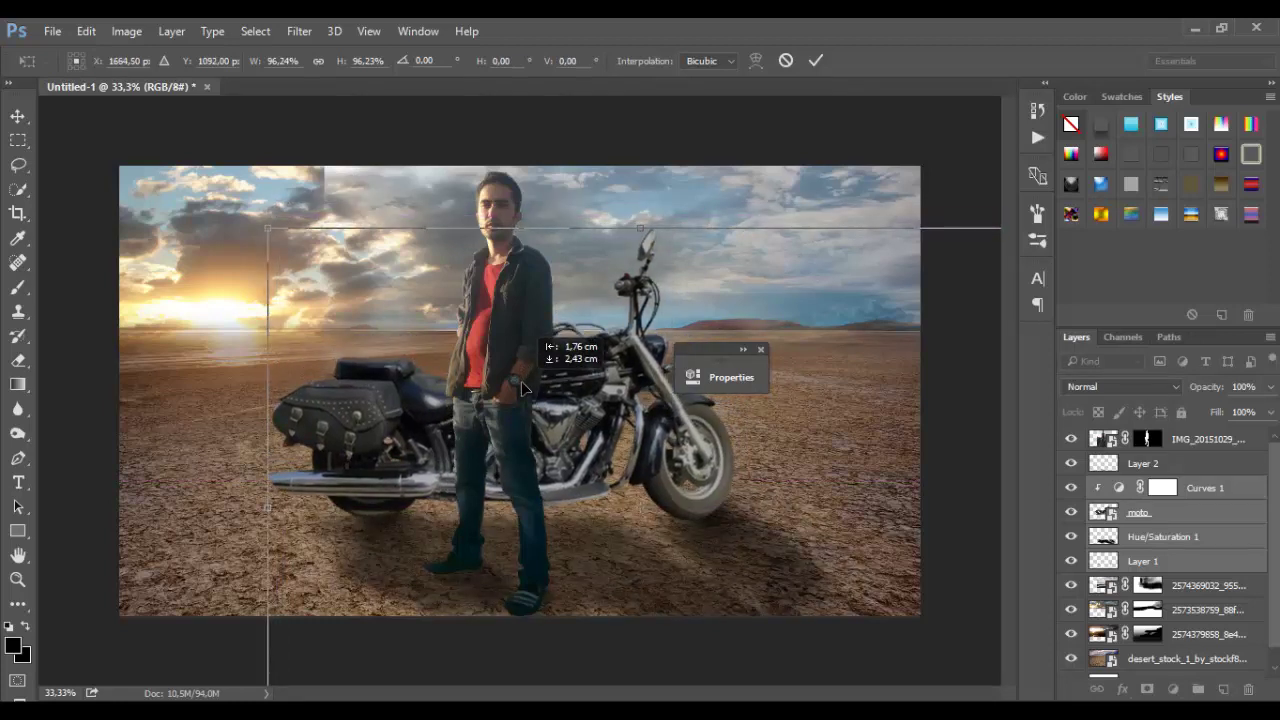
{"action": "left_click", "coordinate": [816, 60]}
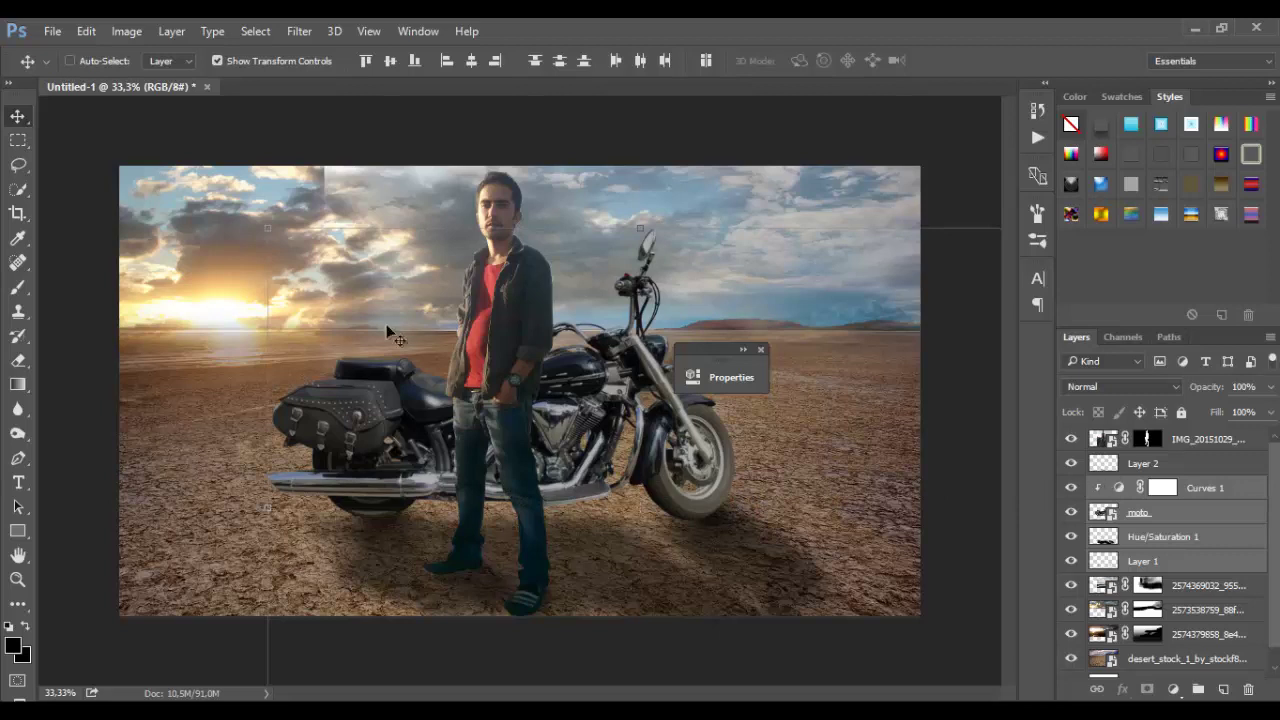
Target the cloudy sky layer's mask and set a 365 px soft brush
{"action": "scroll", "coordinate": [1157, 492], "scroll_direction": "down", "scroll_amount": 1}
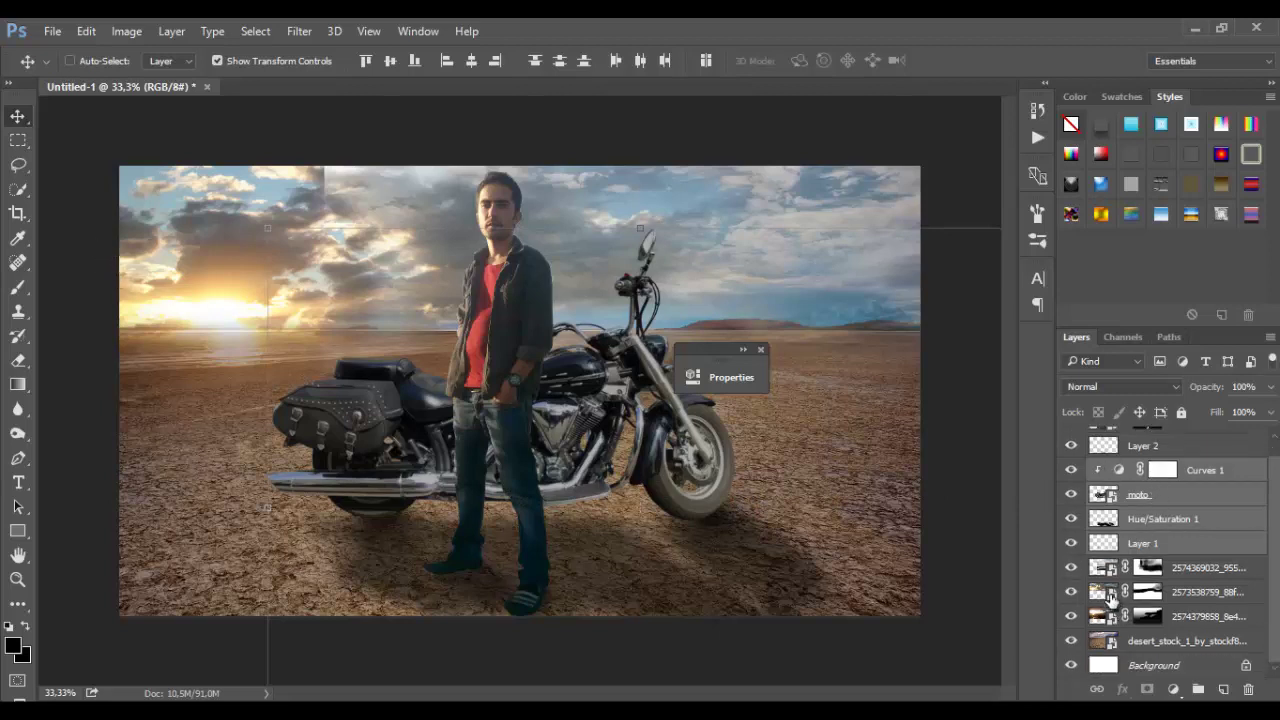
{"action": "left_click", "coordinate": [1070, 592]}
{"action": "left_click", "coordinate": [1070, 617]}
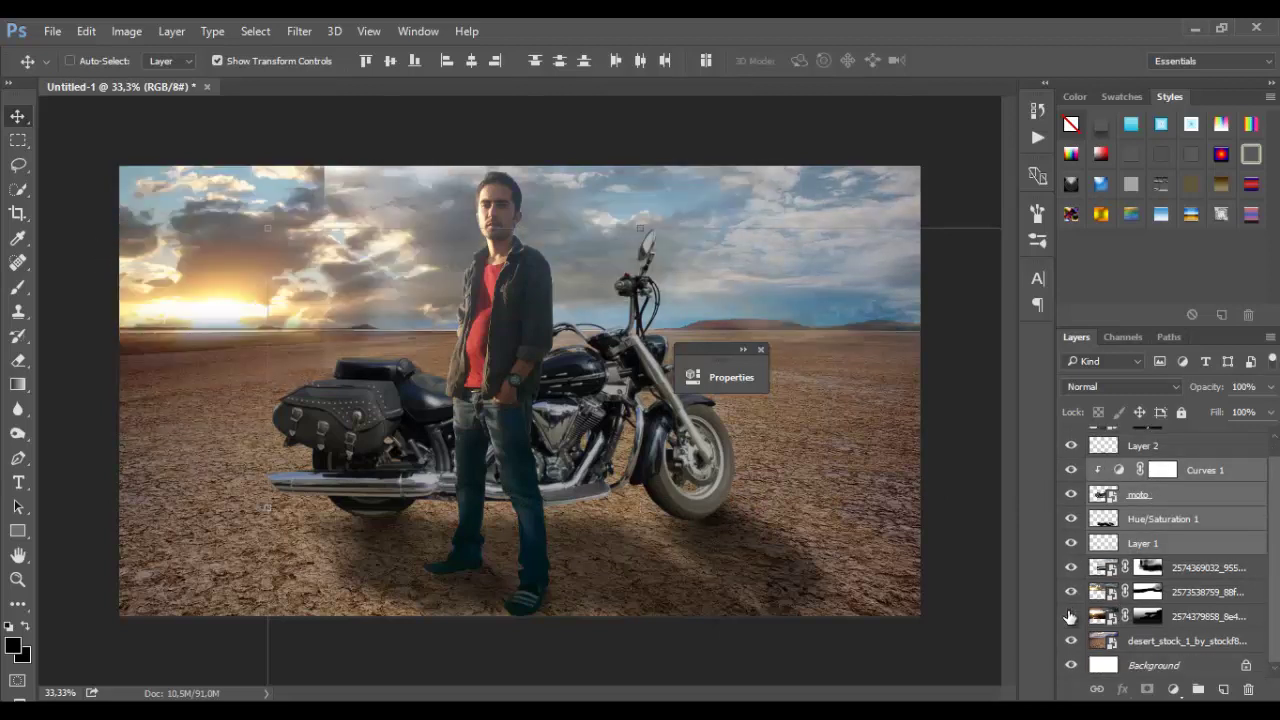
{"action": "left_click", "coordinate": [1070, 567]}
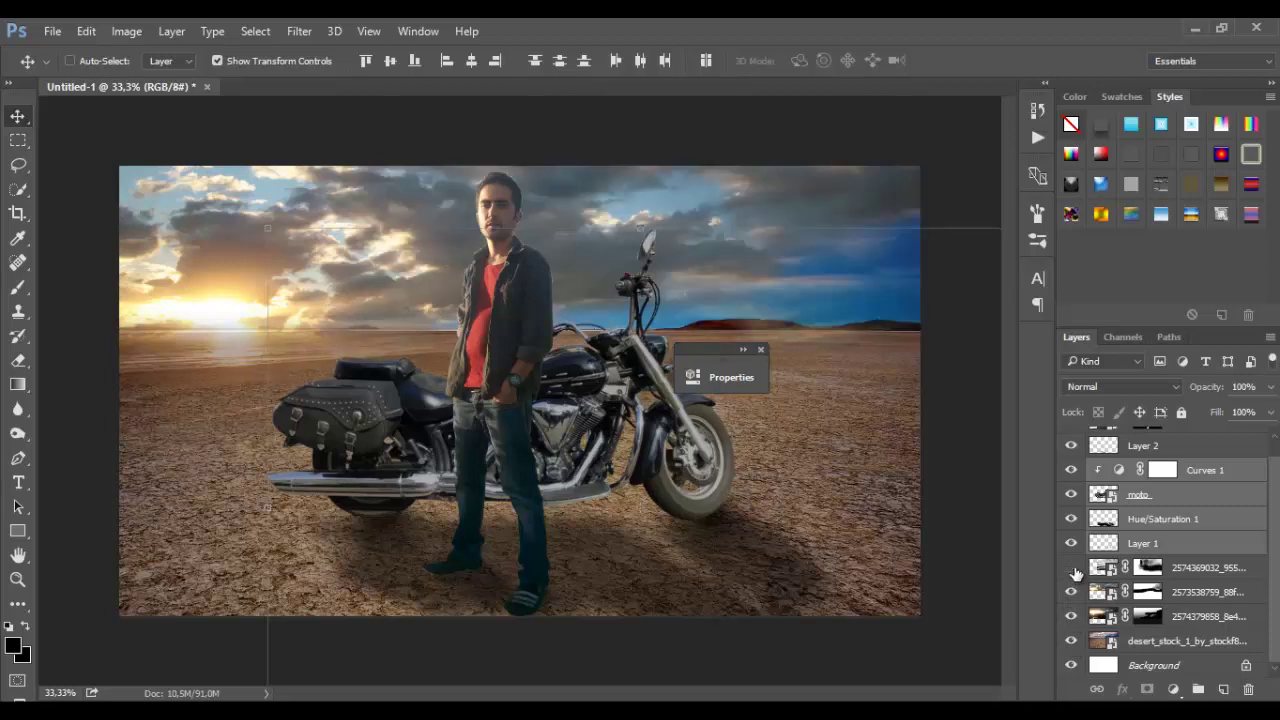
{"action": "left_click", "coordinate": [1147, 567]}
{"action": "left_click", "coordinate": [27, 284]}
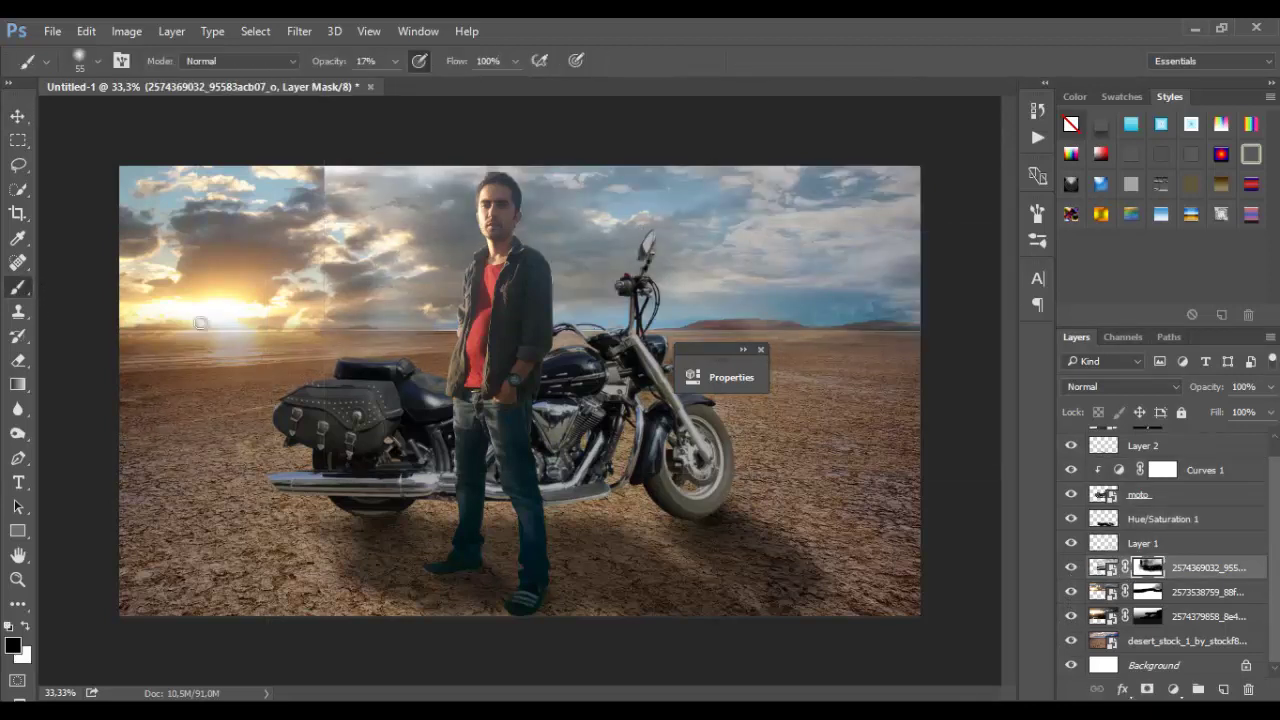
{"action": "right_click", "coordinate": [340, 180]}
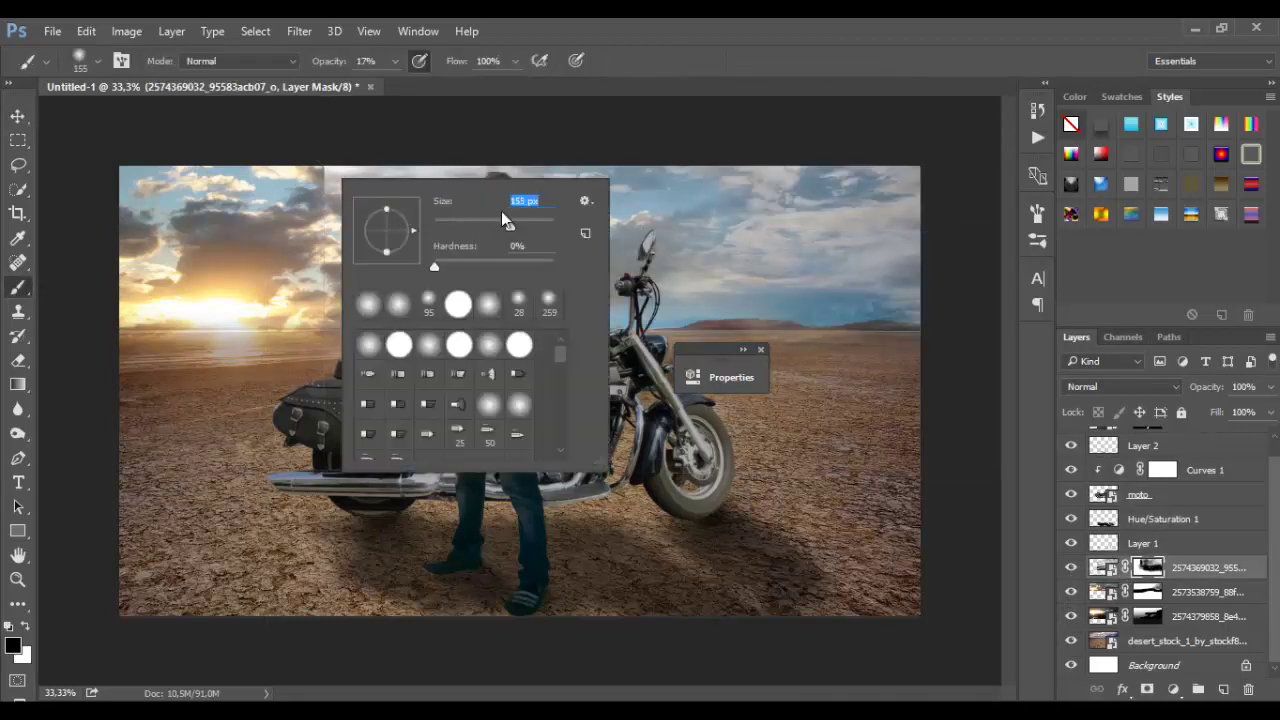
{"action": "left_click_drag", "start_coordinate": [506, 220], "coordinate": [522, 220]}
{"action": "left_click", "coordinate": [336, 182]}
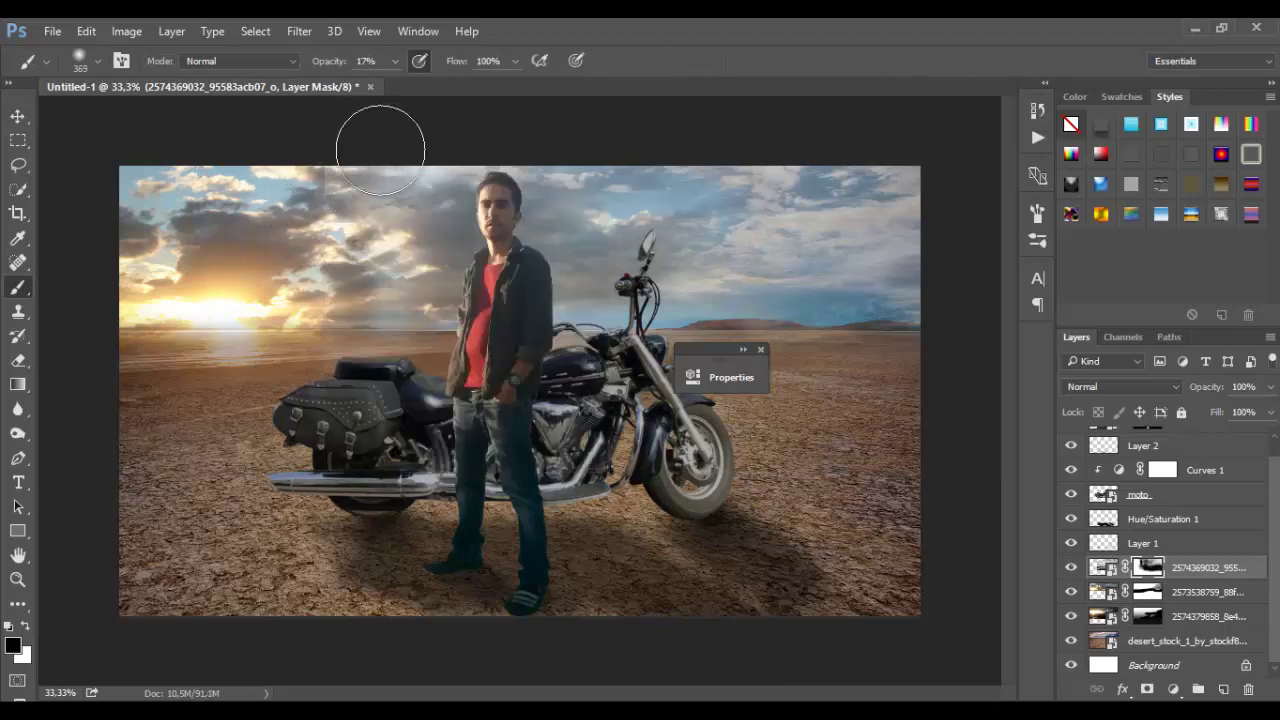
Paint the sky mask to blend the clouds beside and left of the man
{"action": "left_click_drag", "start_coordinate": [380, 150], "coordinate": [343, 223]}
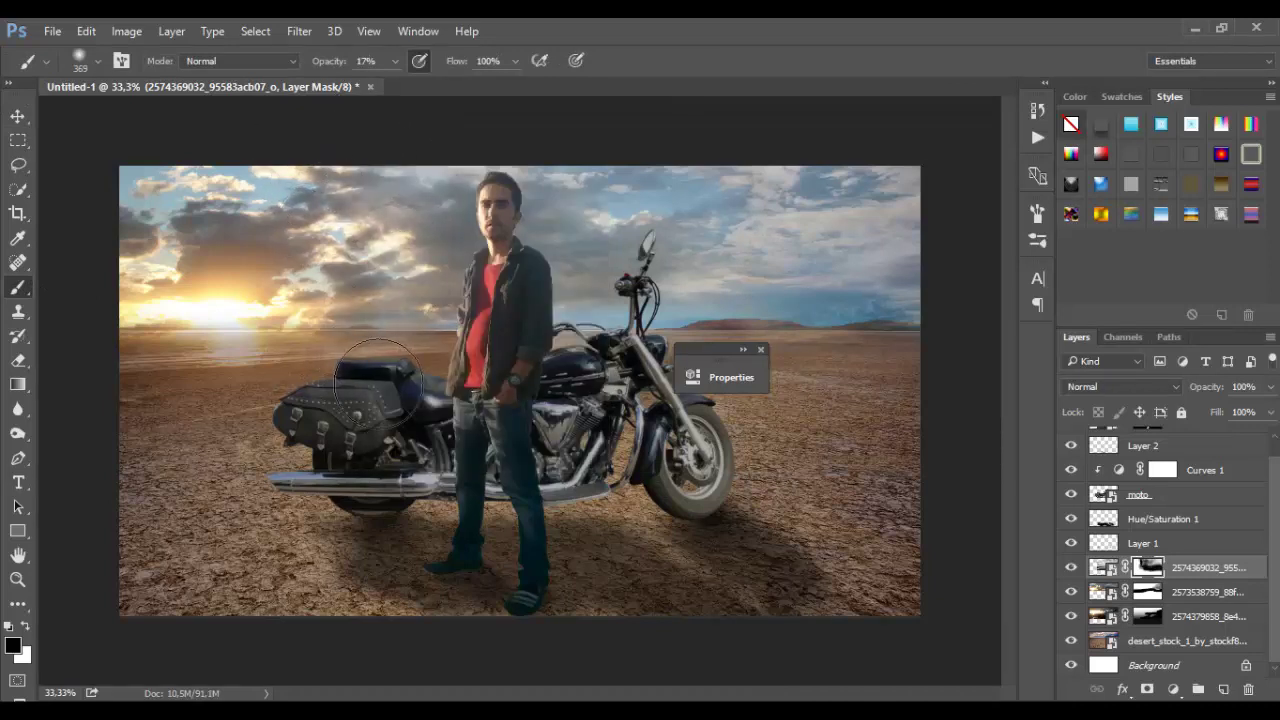
{"action": "mouse_move", "coordinate": [357, 275]}
{"action": "left_mouse_down"}
{"action": "mouse_move", "coordinate": [390, 271]}
{"action": "mouse_move", "coordinate": [415, 205]}
{"action": "left_mouse_up"}
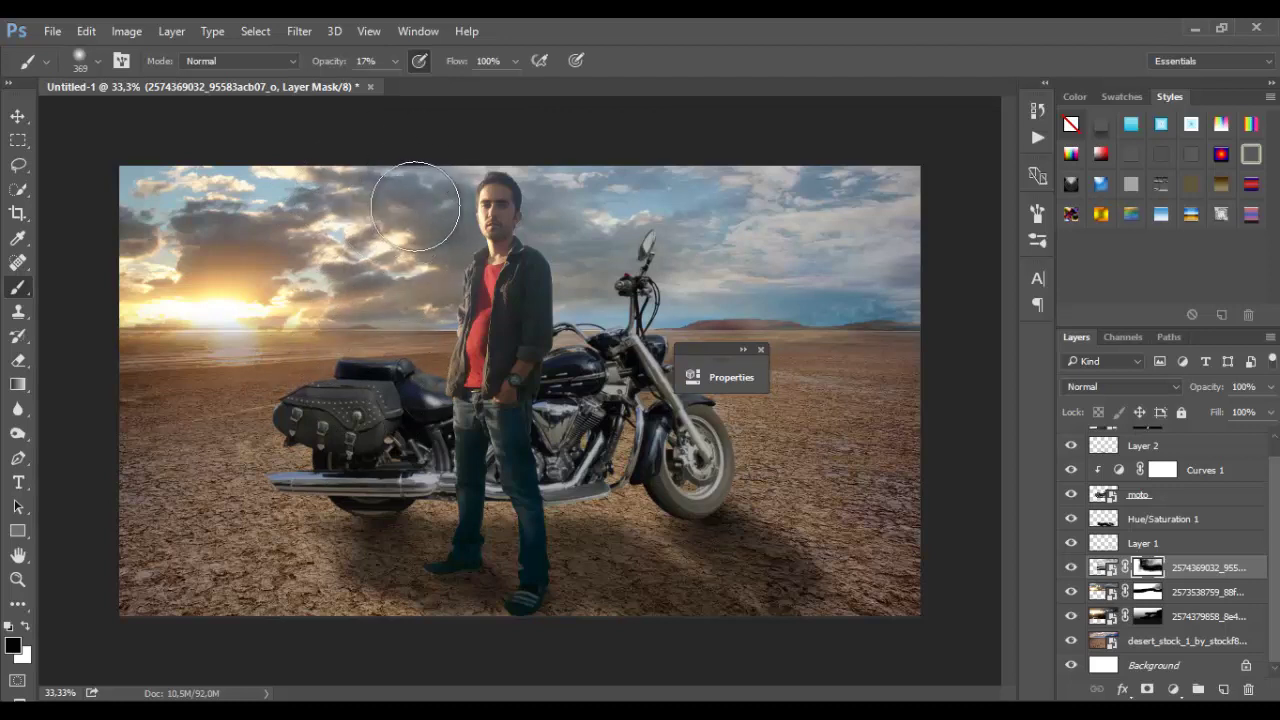
{"action": "mouse_move", "coordinate": [406, 134]}
{"action": "left_mouse_down"}
{"action": "mouse_move", "coordinate": [391, 287]}
{"action": "mouse_move", "coordinate": [443, 223]}
{"action": "left_mouse_up"}
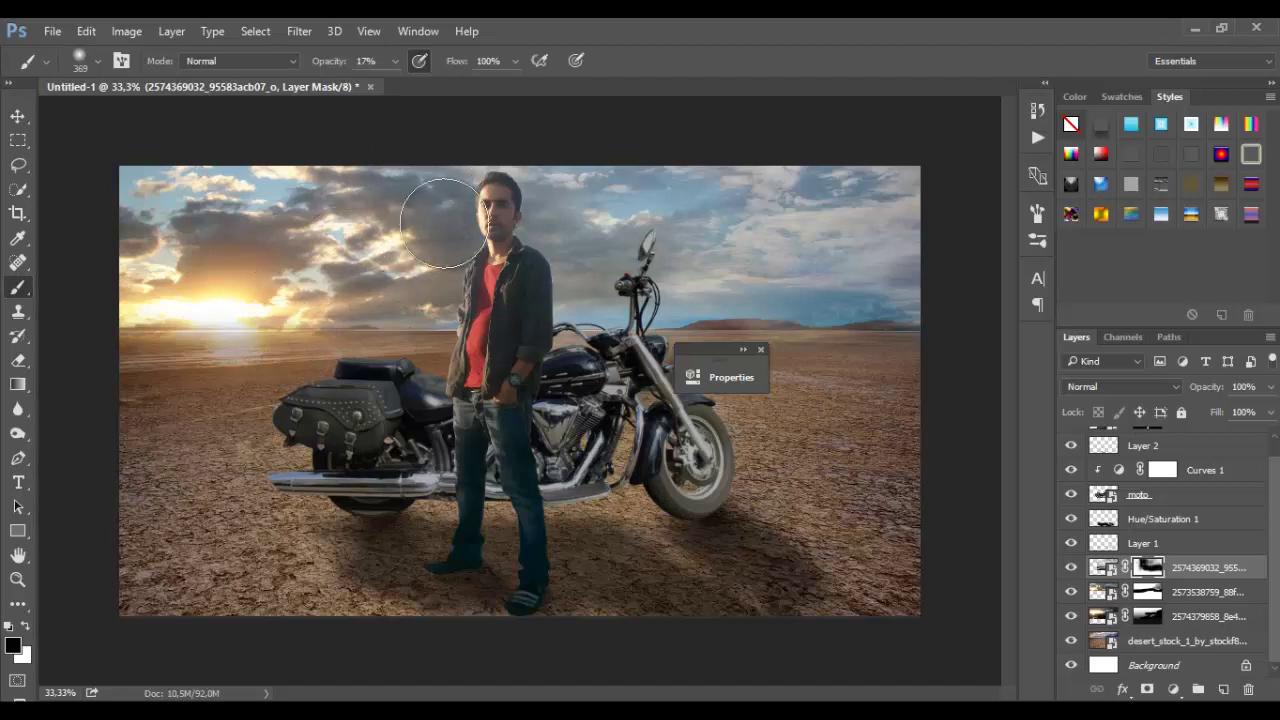
Place the xzxczxz glow image over the left side of the composite
{"action": "left_click_drag", "start_coordinate": [755, 350], "coordinate": [798, 352]}
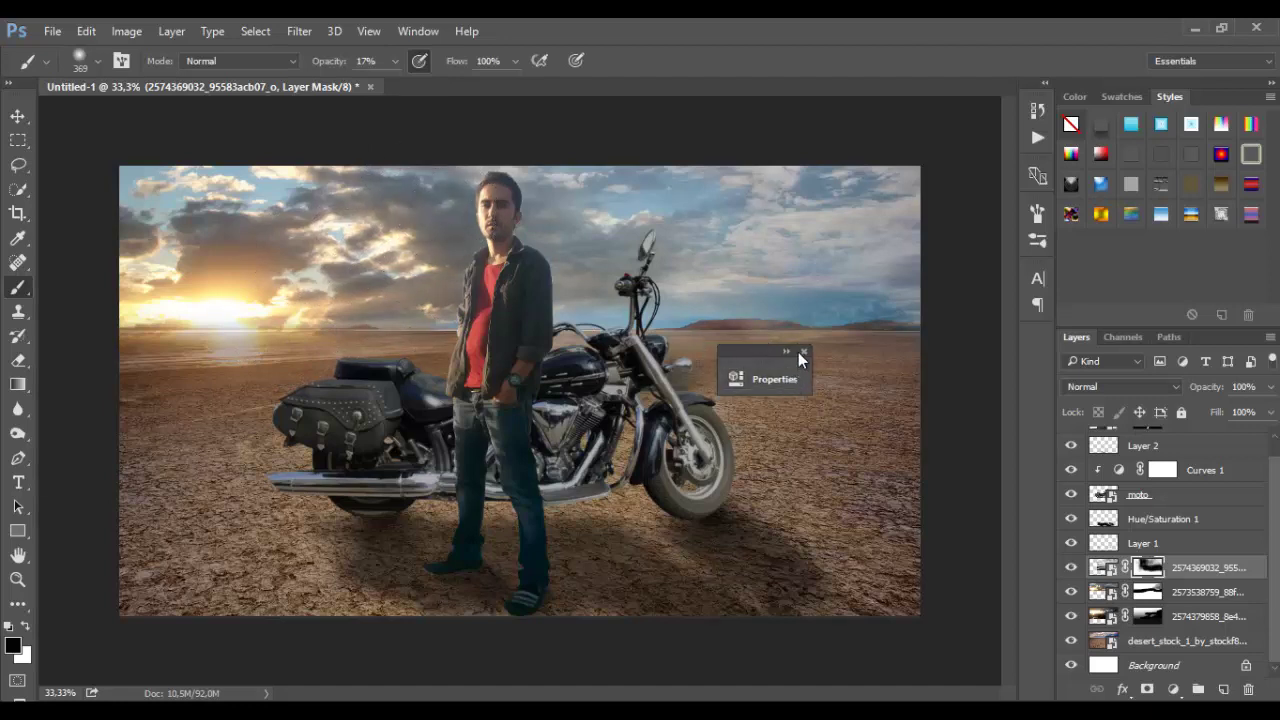
{"action": "left_click", "coordinate": [803, 351]}
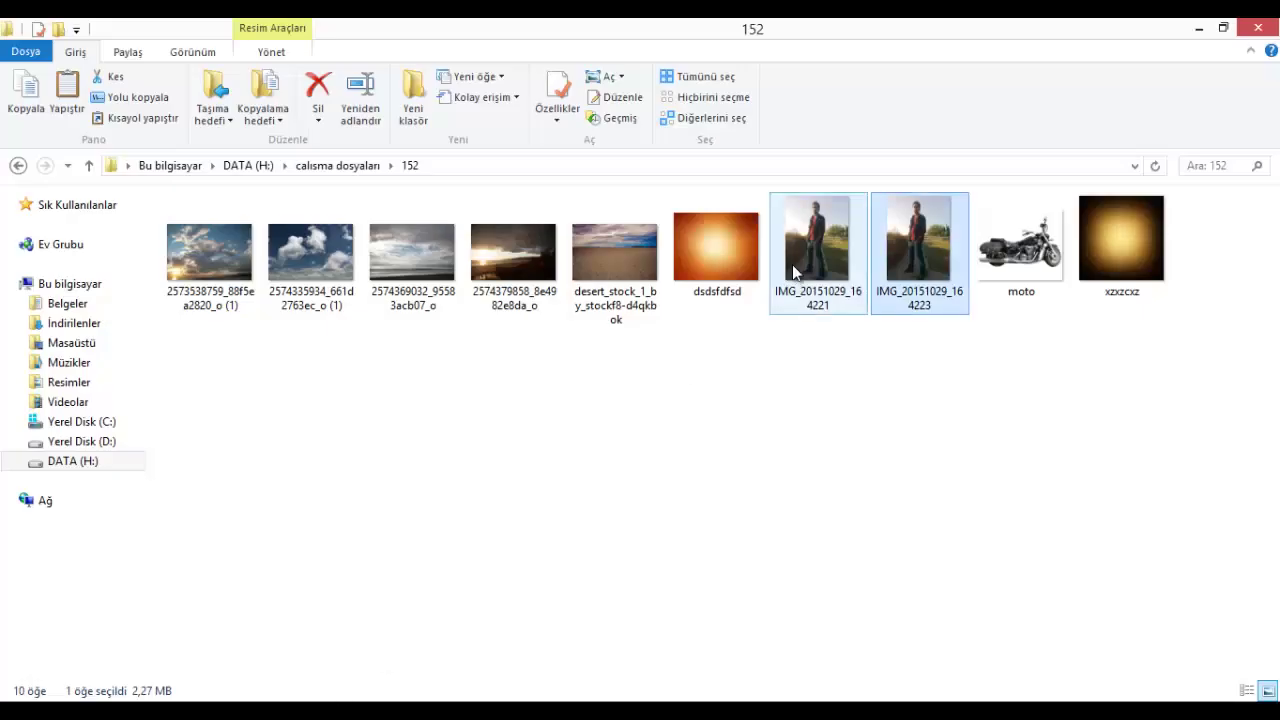
{"action": "mouse_move", "coordinate": [1121, 245]}
{"action": "left_mouse_down"}
{"action": "mouse_move", "coordinate": [280, 327]}
{"action": "mouse_move", "coordinate": [155, 293]}
{"action": "left_mouse_up"}
{"action": "left_click", "coordinate": [632, 60]}
Set the glow layer to Screen and resize it over the setting sun
{"action": "left_click", "coordinate": [1098, 385]}
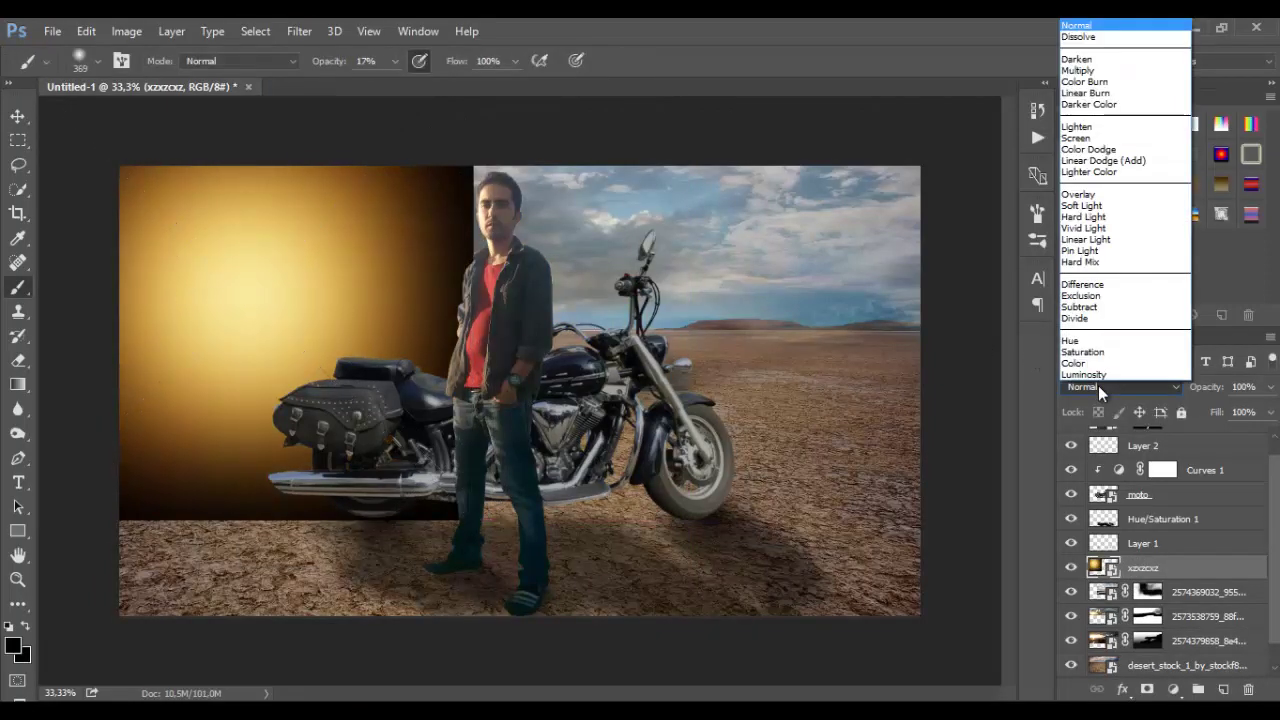
{"action": "left_click", "coordinate": [1080, 138]}
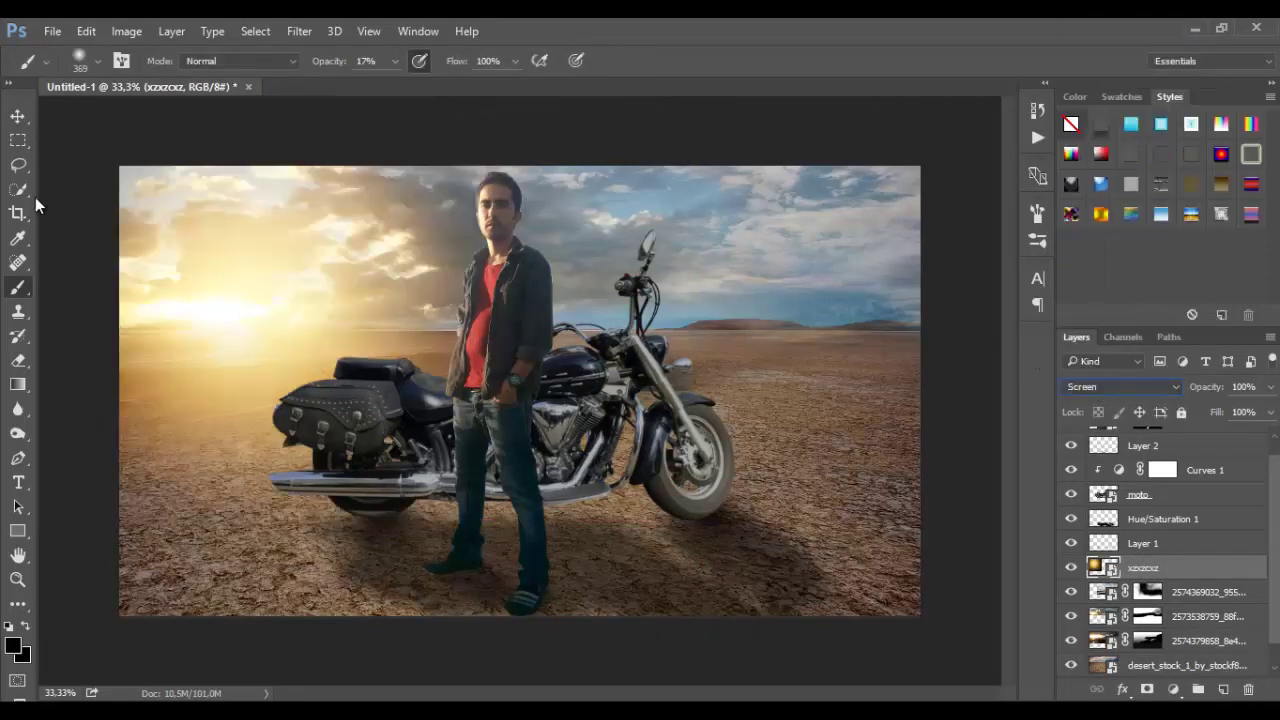
{"action": "left_click", "coordinate": [18, 116]}
{"action": "mouse_move", "coordinate": [194, 331]}
{"action": "left_mouse_down"}
{"action": "mouse_move", "coordinate": [182, 301]}
{"action": "mouse_move", "coordinate": [172, 306]}
{"action": "left_mouse_up"}
{"action": "left_click_drag", "start_coordinate": [284, 347], "coordinate": [257, 345]}
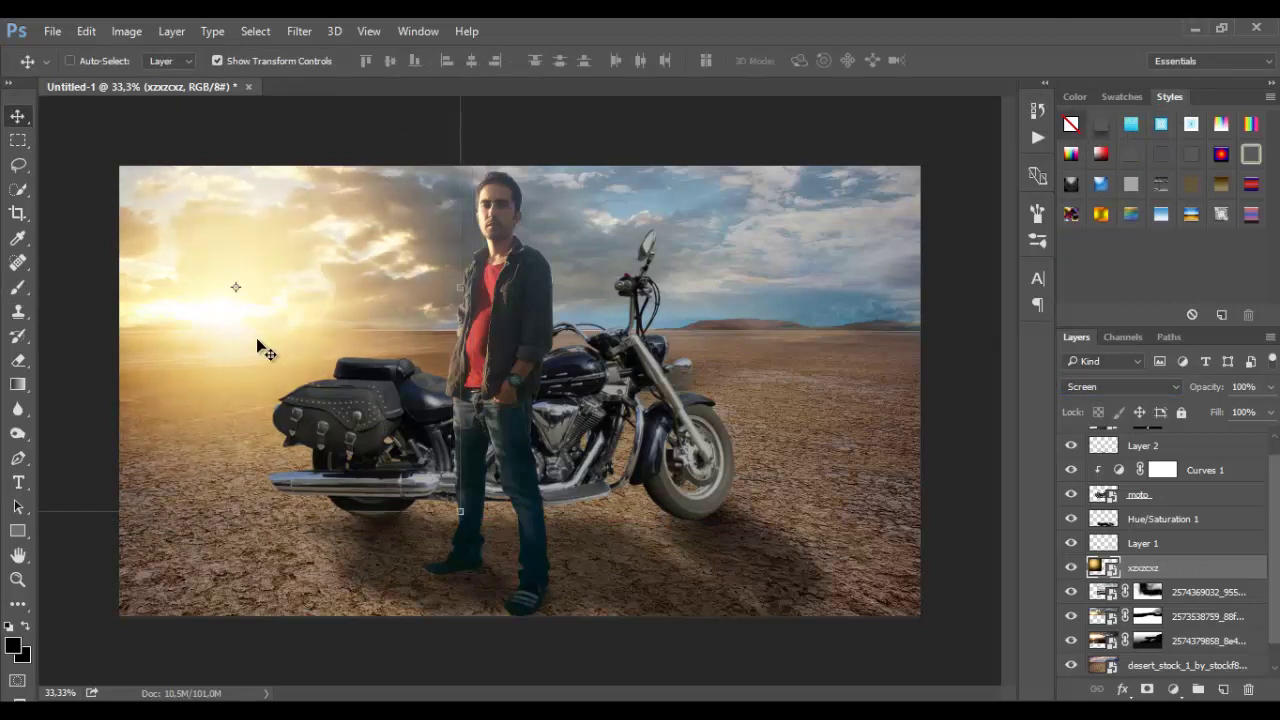
{"action": "mouse_move", "coordinate": [460, 287]}
{"action": "left_mouse_down"}
{"action": "mouse_move", "coordinate": [588, 287]}
{"action": "mouse_move", "coordinate": [445, 280]}
{"action": "left_mouse_up"}
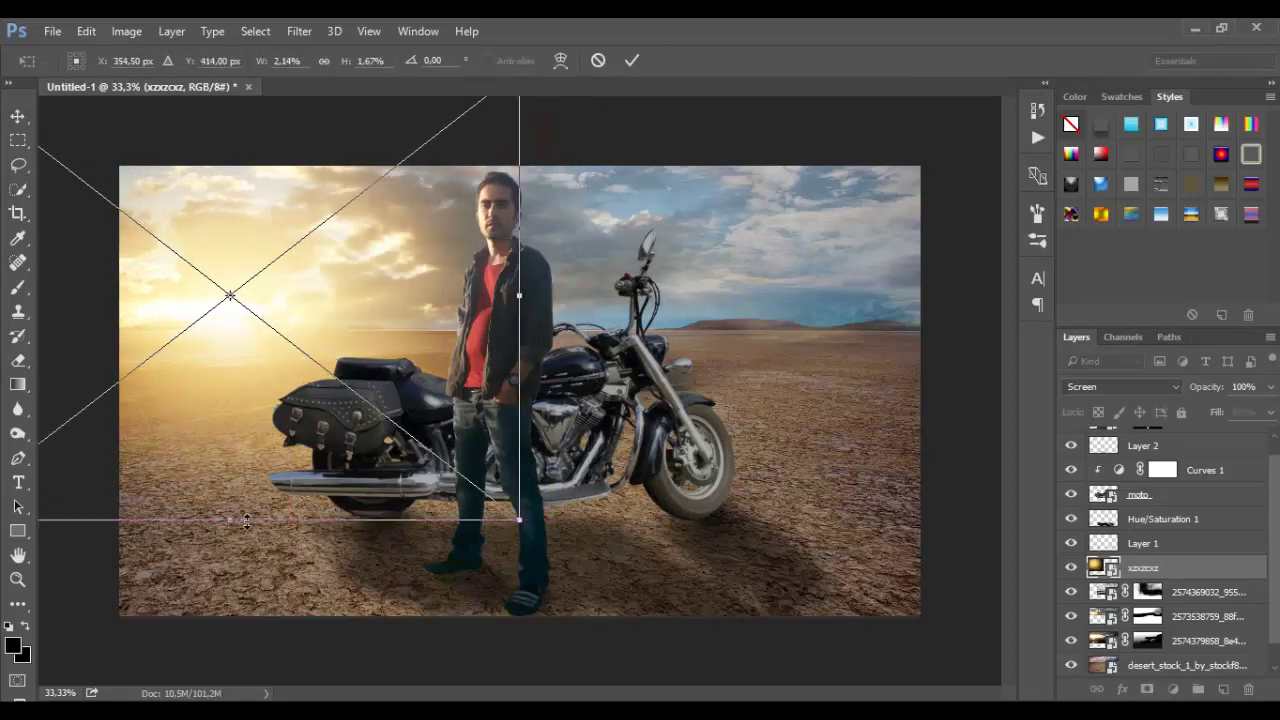
{"action": "left_click_drag", "start_coordinate": [253, 510], "coordinate": [253, 501]}
{"action": "left_click", "coordinate": [632, 60]}
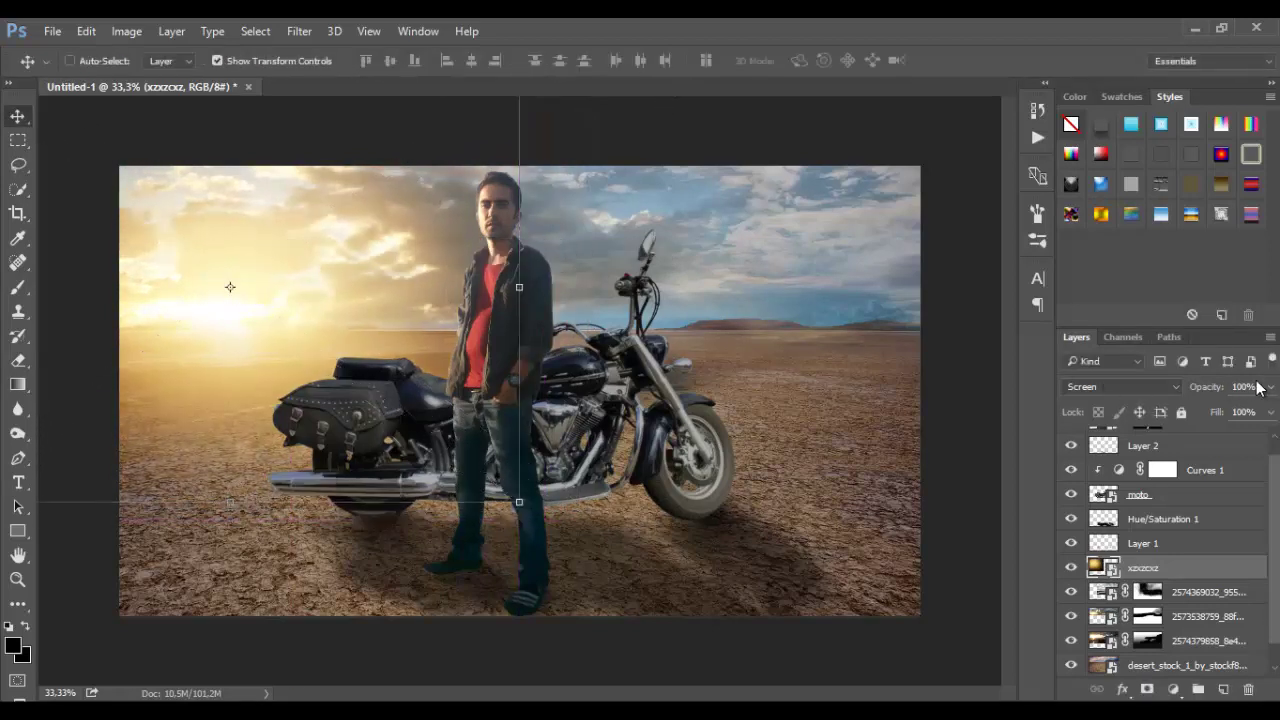
Set the glow layer's opacity to 77%
{"action": "left_click", "coordinate": [1270, 386]}
{"action": "left_click_drag", "start_coordinate": [1247, 414], "coordinate": [1239, 414]}
{"action": "left_click_drag", "start_coordinate": [1241, 414], "coordinate": [1247, 414]}
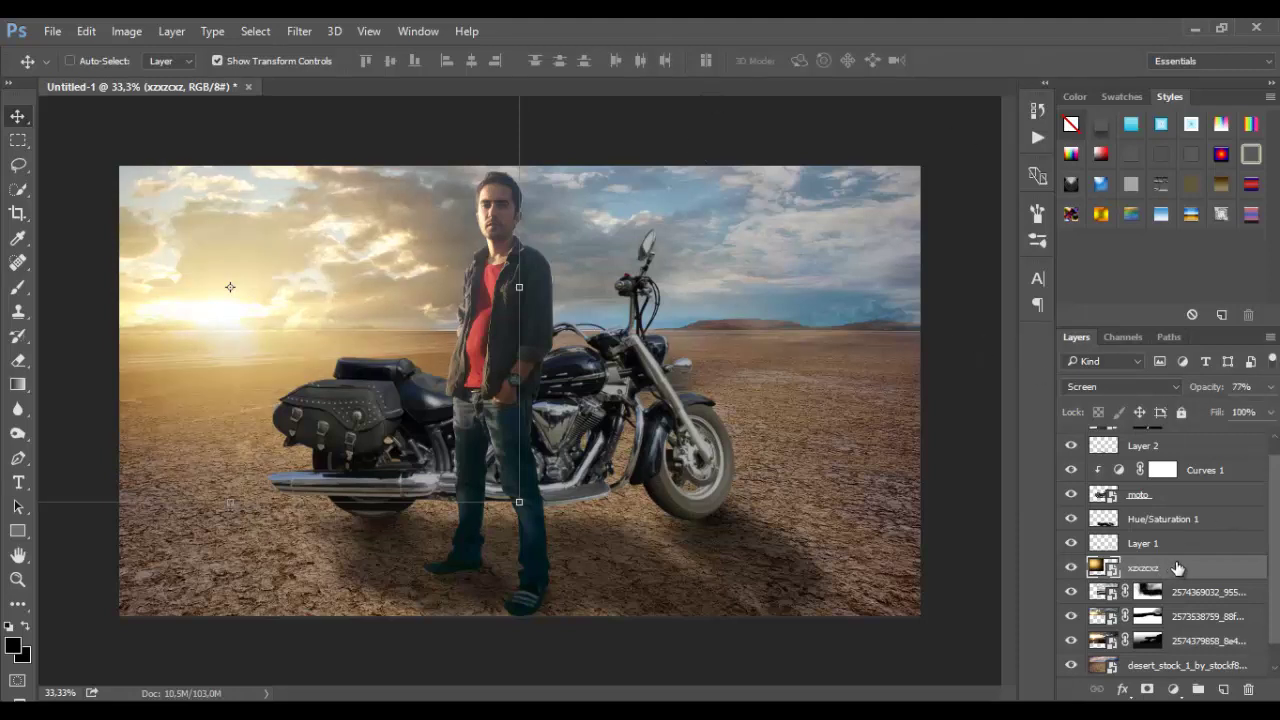
Duplicate the glow, move the copy above Curves 1 and clip it onto the motorcycle
{"action": "left_click_drag", "start_coordinate": [1177, 568], "coordinate": [1223, 689]}
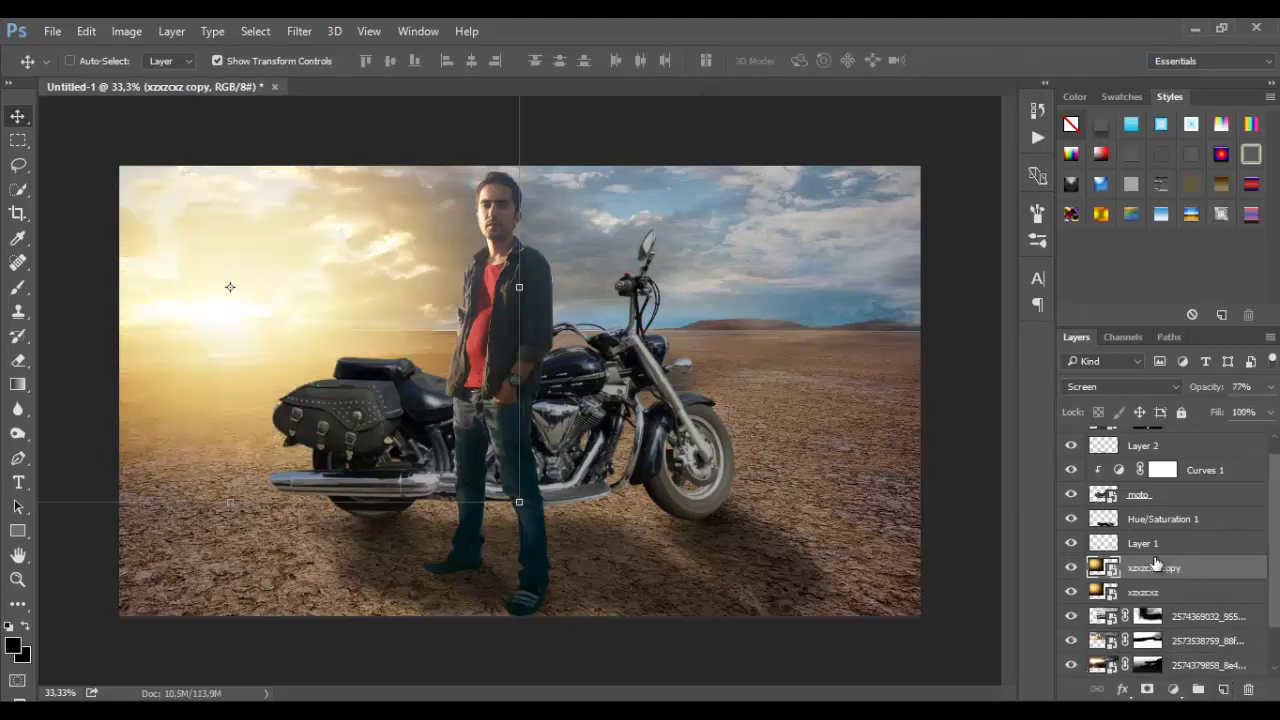
{"action": "left_click_drag", "start_coordinate": [1155, 555], "coordinate": [1177, 463]}
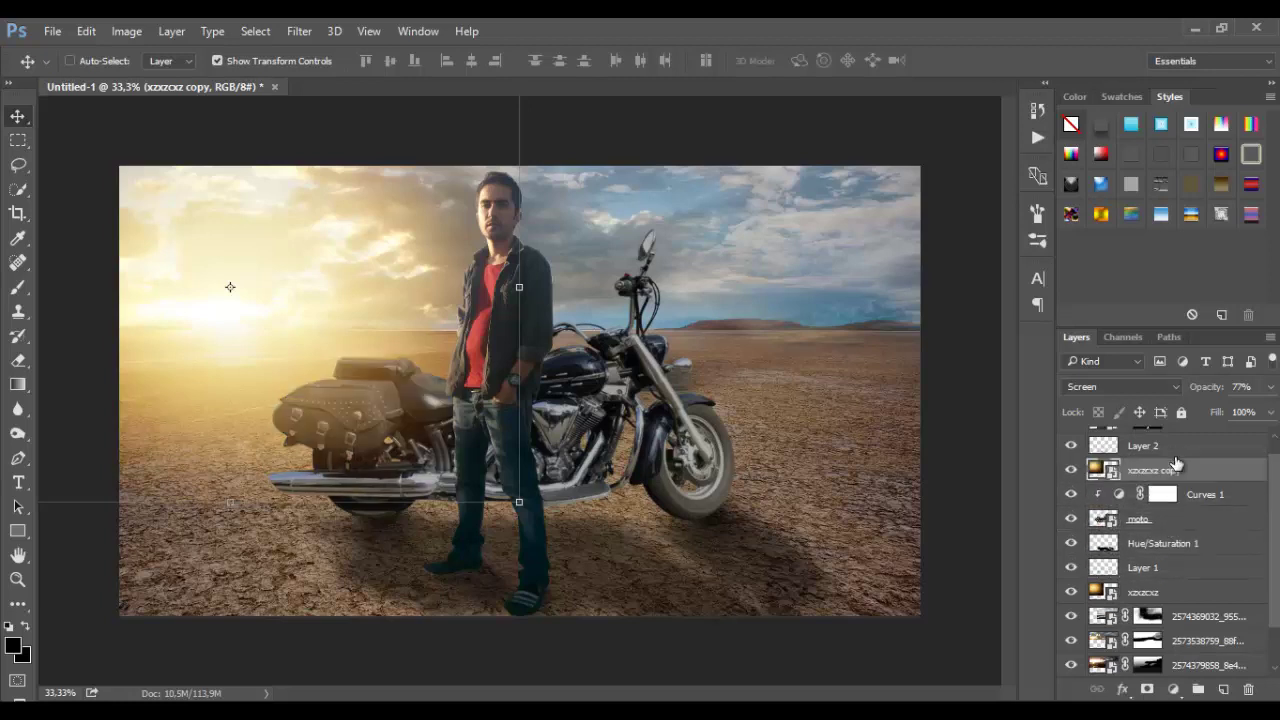
{"action": "left_click_drag", "start_coordinate": [392, 381], "coordinate": [394, 381]}
{"action": "right_click", "coordinate": [1194, 467]}
{"action": "left_click", "coordinate": [888, 508]}
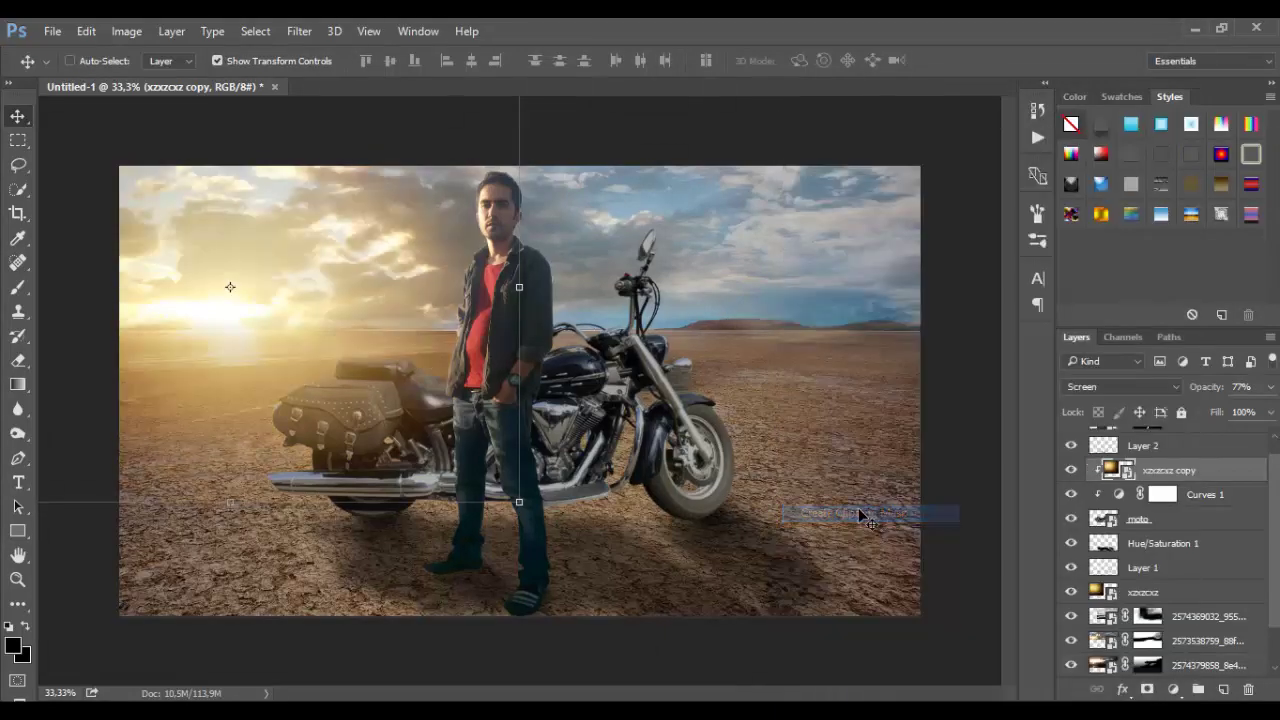
Make xzxzcxz copy 2 at the top of the stack, clipped onto the man's layer
{"action": "left_click", "coordinate": [1141, 592]}
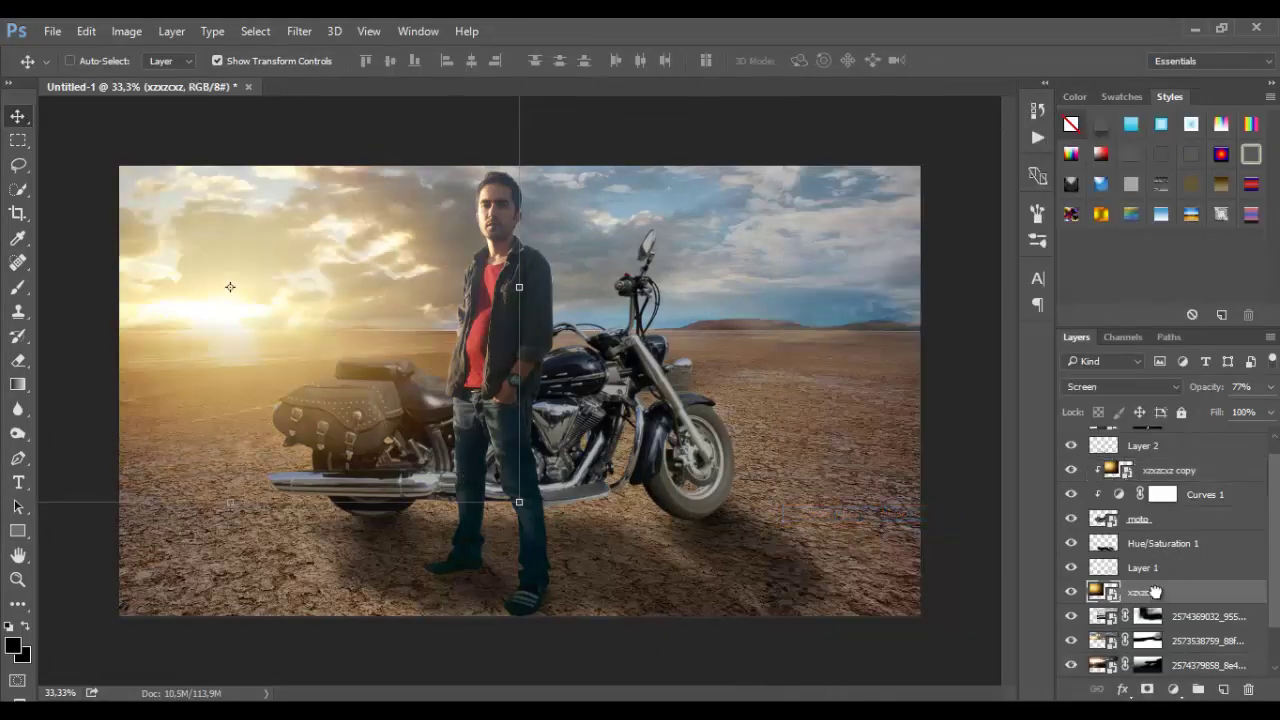
{"action": "key", "text": "ctrl+j"}
{"action": "left_click_drag", "start_coordinate": [1155, 548], "coordinate": [1168, 442]}
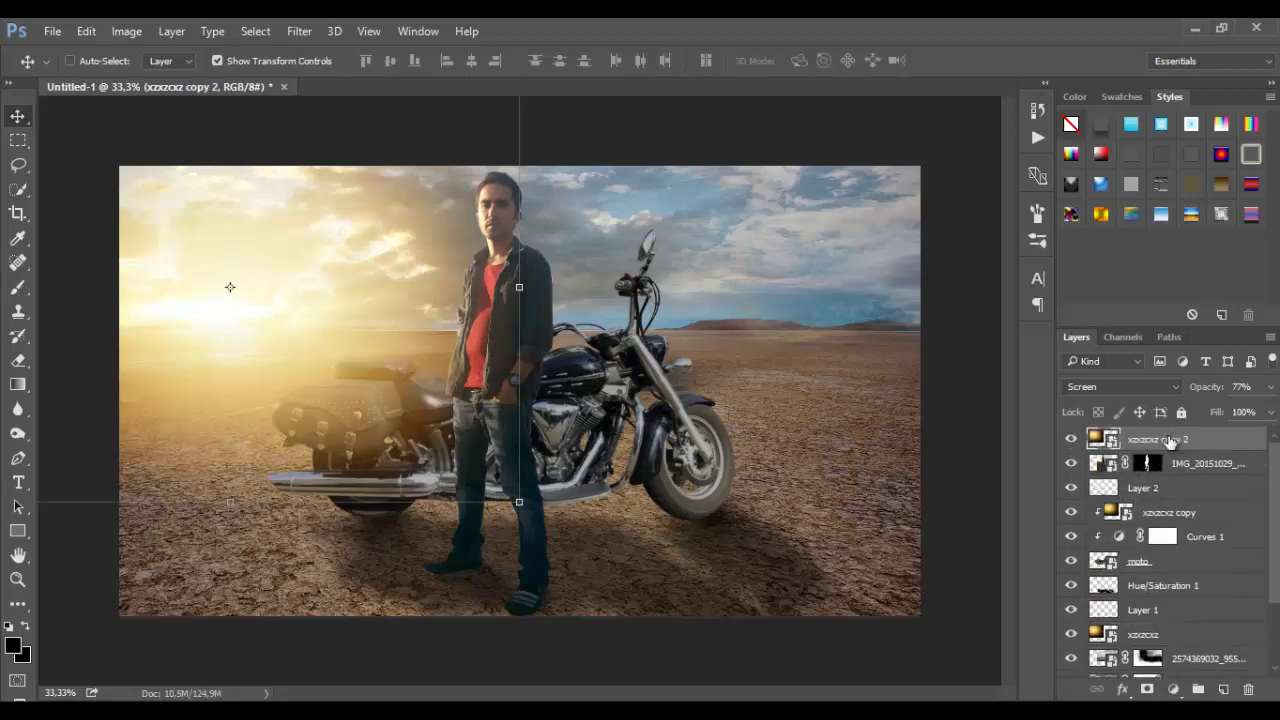
{"action": "right_click", "coordinate": [1168, 441]}
{"action": "left_click", "coordinate": [835, 508]}
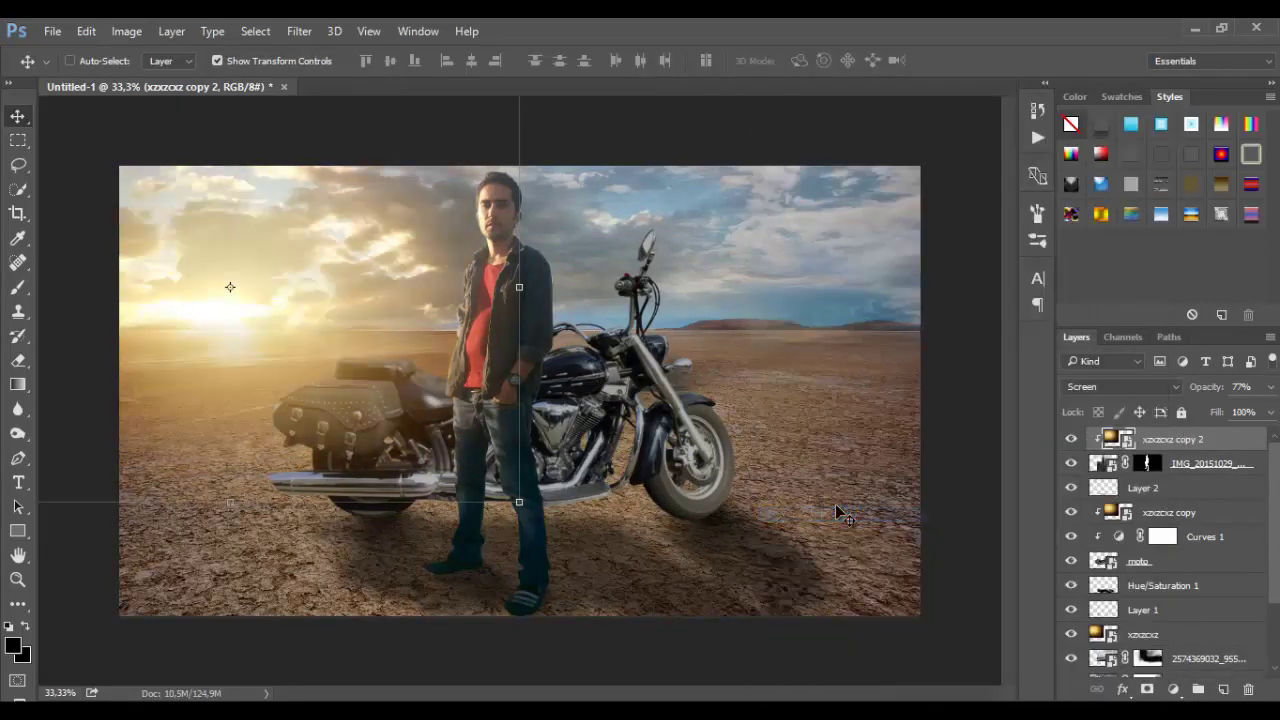
{"action": "mouse_move", "coordinate": [408, 283]}
{"action": "left_mouse_down"}
{"action": "mouse_move", "coordinate": [468, 328]}
{"action": "mouse_move", "coordinate": [250, 345]}
{"action": "left_mouse_up"}
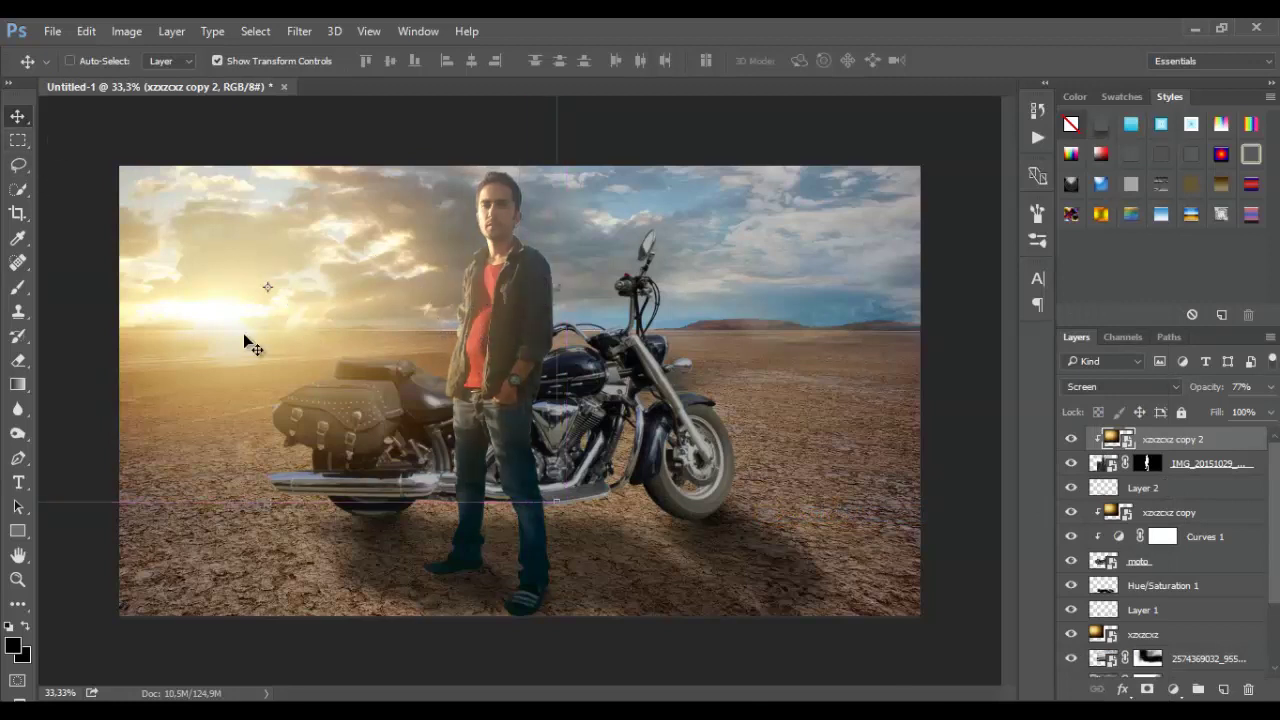
Raise the original glow to 97% opacity and stretch it wider across the sky
{"action": "left_click", "coordinate": [1173, 636]}
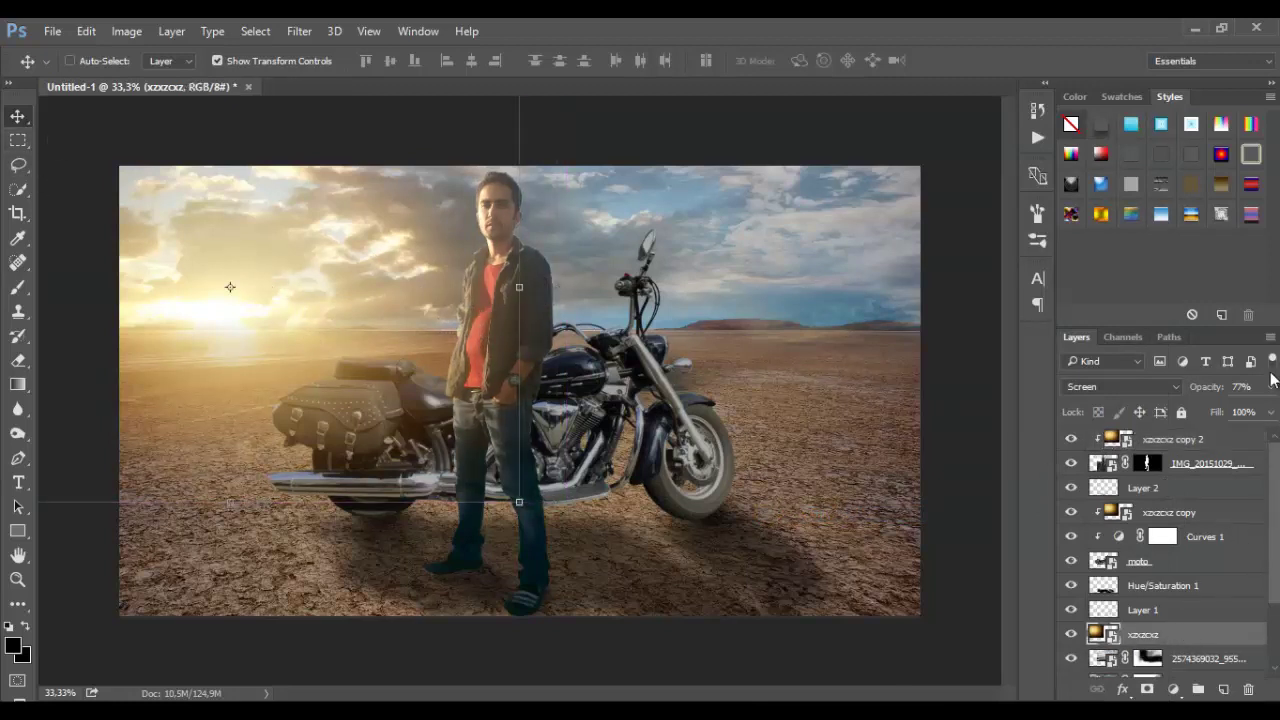
{"action": "left_click", "coordinate": [1270, 386]}
{"action": "left_click_drag", "start_coordinate": [1248, 411], "coordinate": [1266, 416]}
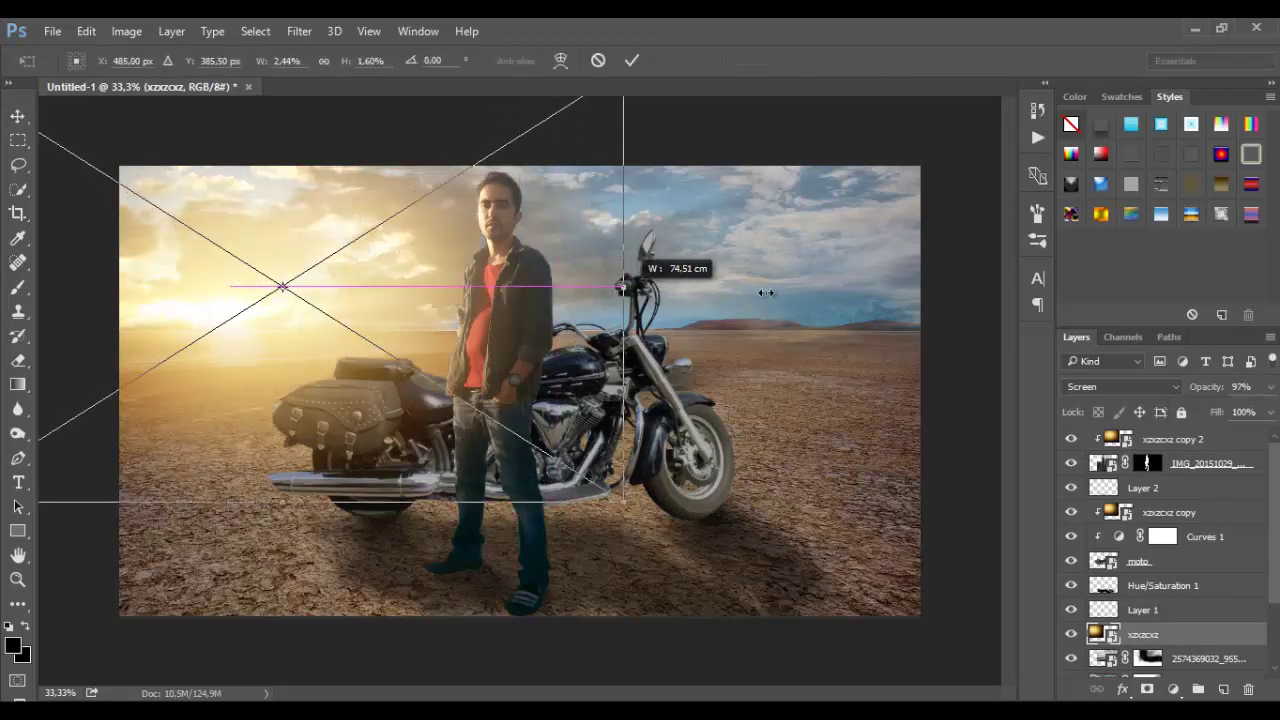
{"action": "left_click_drag", "start_coordinate": [521, 286], "coordinate": [920, 286]}
{"action": "mouse_move", "coordinate": [705, 323]}
{"action": "left_mouse_down"}
{"action": "mouse_move", "coordinate": [613, 303]}
{"action": "mouse_move", "coordinate": [613, 326]}
{"action": "mouse_move", "coordinate": [612, 312]}
{"action": "left_mouse_up"}
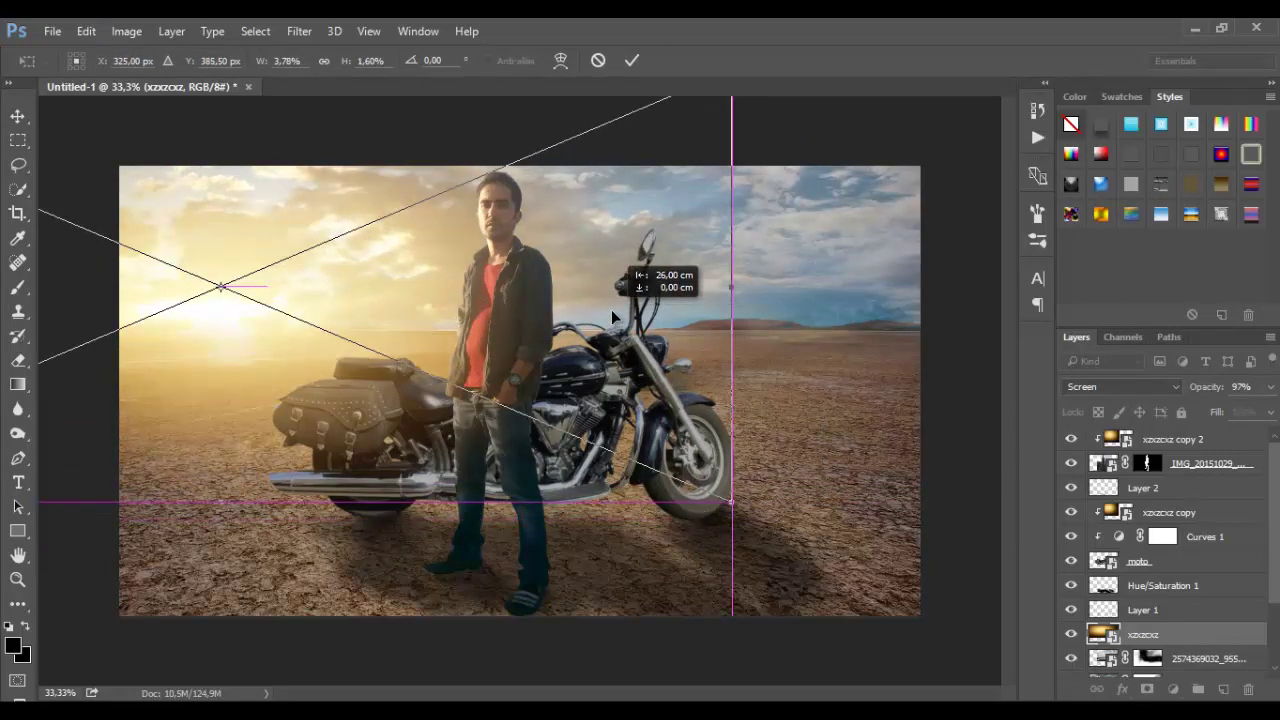
{"action": "left_click", "coordinate": [632, 60]}
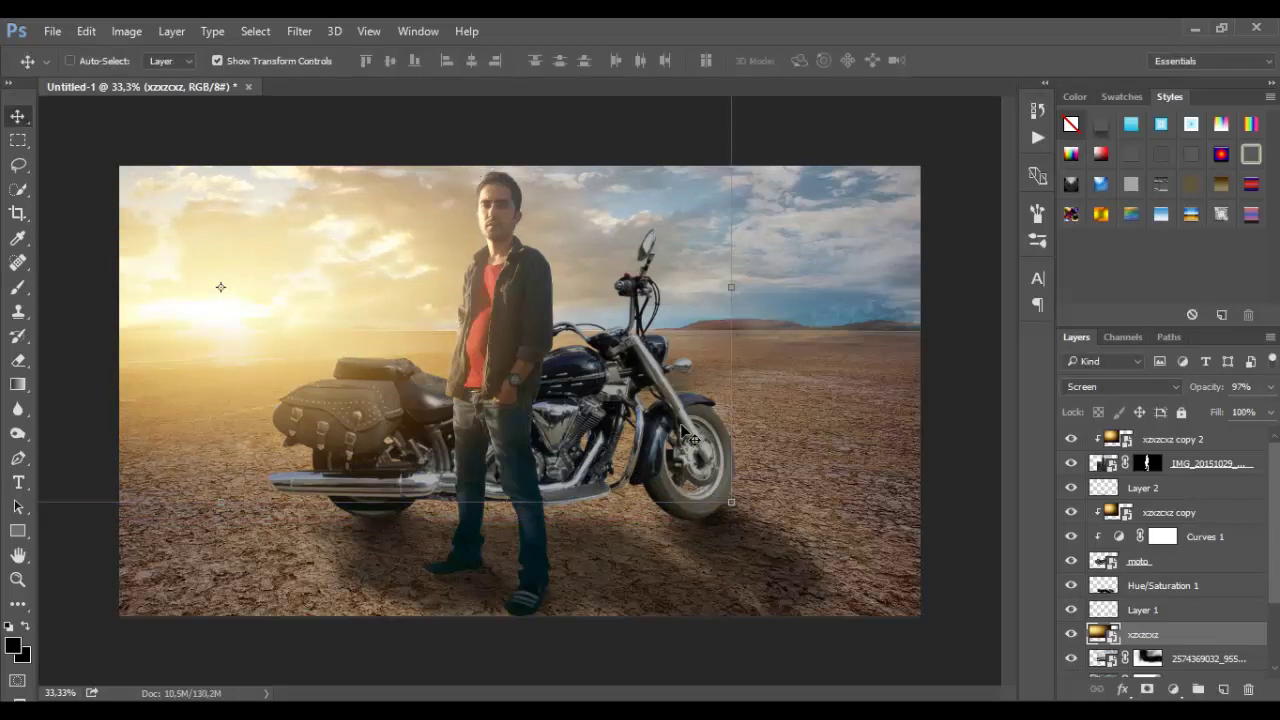
Resize the original glow narrower over the left horizon and lower it to 77% opacity
{"action": "left_click_drag", "start_coordinate": [740, 293], "coordinate": [950, 293]}
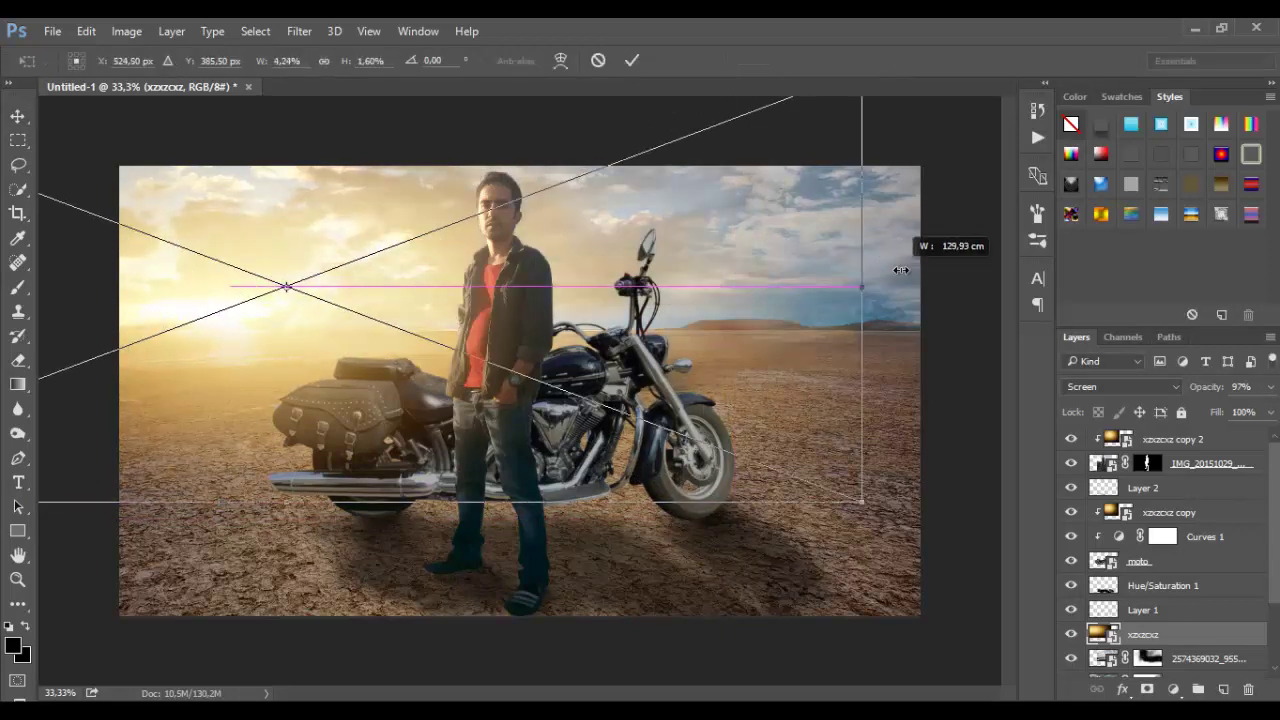
{"action": "left_click_drag", "start_coordinate": [850, 295], "coordinate": [932, 303]}
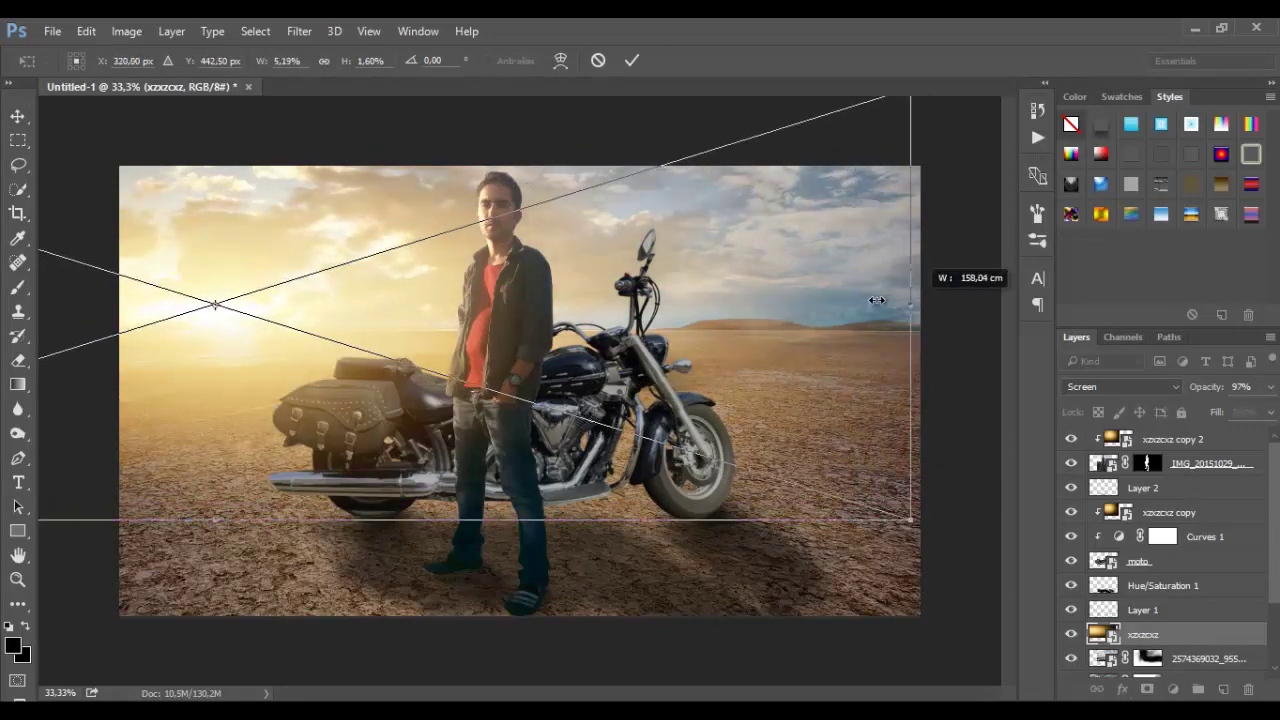
{"action": "mouse_move", "coordinate": [932, 303]}
{"action": "left_mouse_down"}
{"action": "mouse_move", "coordinate": [436, 303]}
{"action": "mouse_move", "coordinate": [500, 299]}
{"action": "left_mouse_up"}
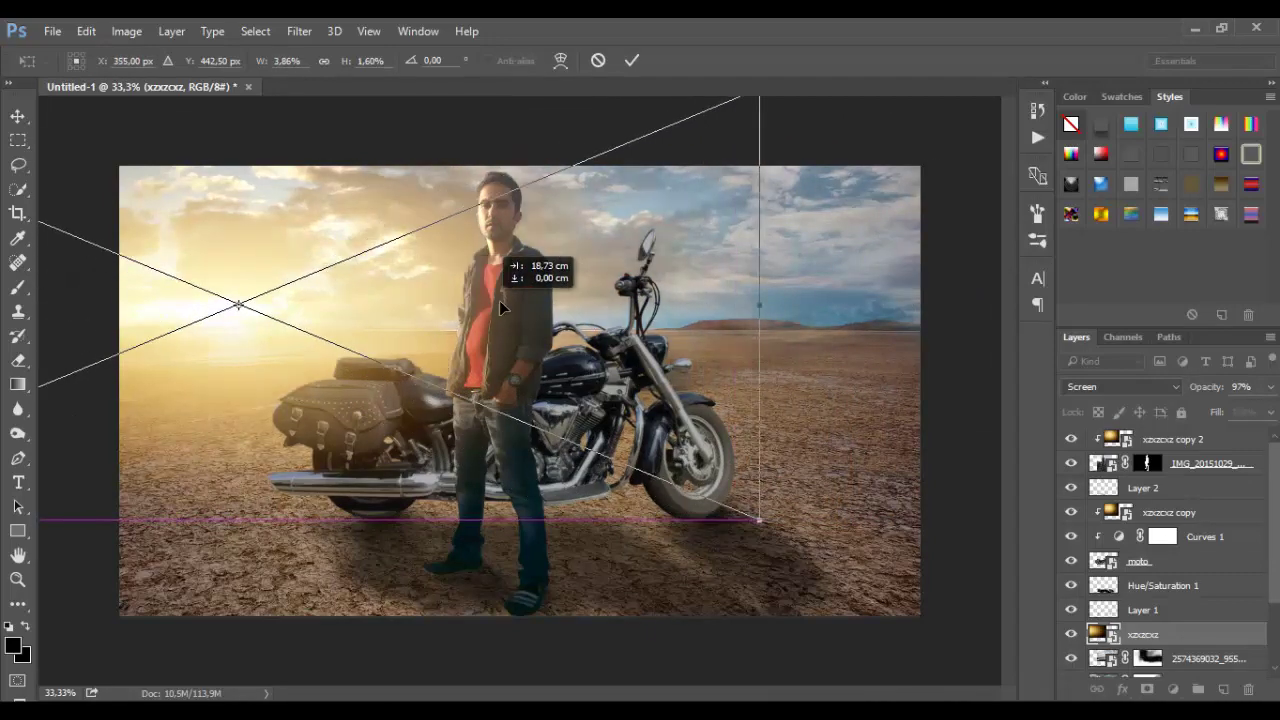
{"action": "left_click", "coordinate": [639, 65]}
{"action": "left_click", "coordinate": [1270, 387]}
{"action": "left_click_drag", "start_coordinate": [1266, 411], "coordinate": [1250, 416]}
Add xzxzcxz copy 3 at 50% opacity across the sky and mask the original glow
{"action": "left_click", "coordinate": [1172, 637]}
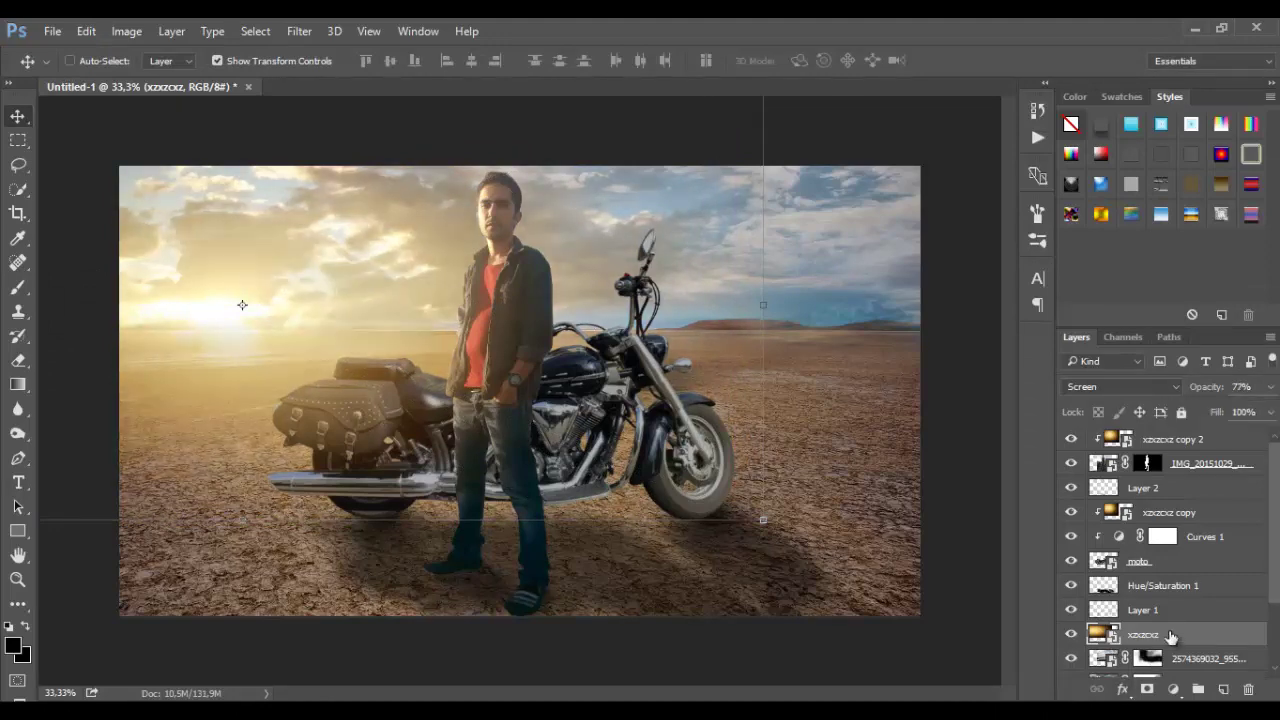
{"action": "key", "text": "ctrl+j"}
{"action": "mouse_move", "coordinate": [360, 323]}
{"action": "left_mouse_down"}
{"action": "mouse_move", "coordinate": [786, 329]}
{"action": "mouse_move", "coordinate": [887, 275]}
{"action": "mouse_move", "coordinate": [554, 272]}
{"action": "left_mouse_up"}
{"action": "left_click", "coordinate": [1269, 388]}
{"action": "left_click", "coordinate": [1229, 411]}
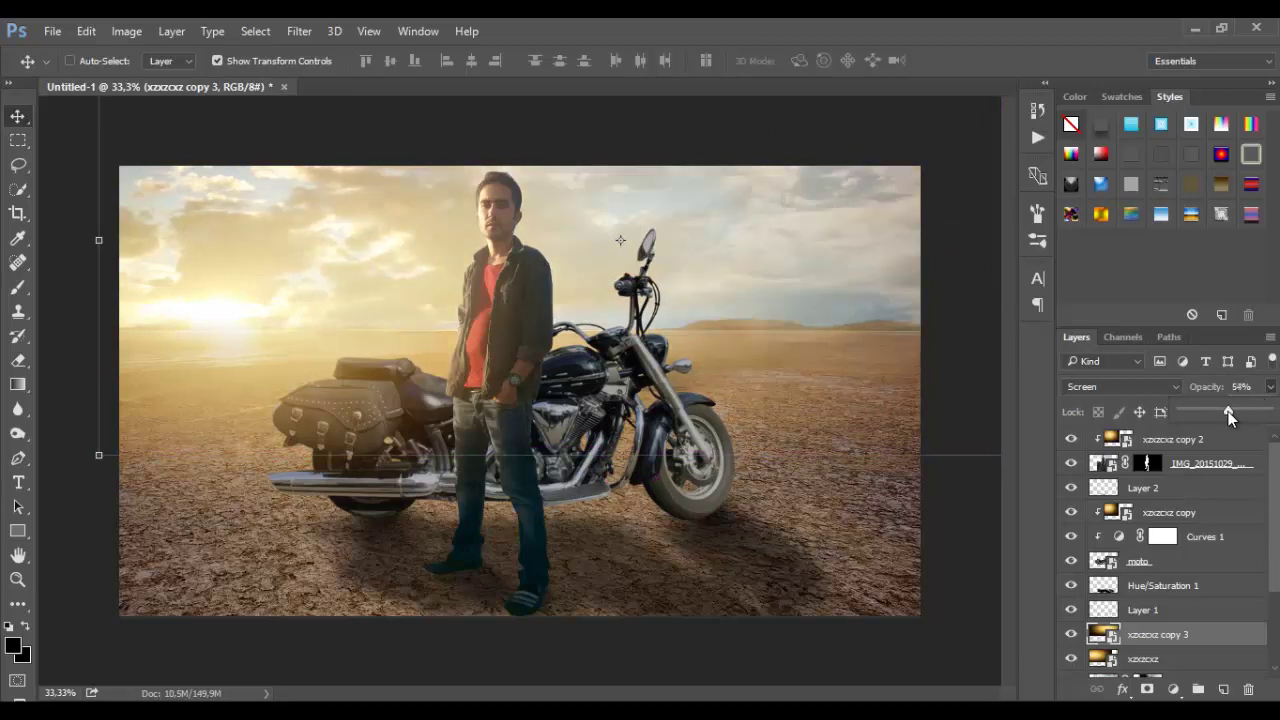
{"action": "left_click_drag", "start_coordinate": [778, 326], "coordinate": [821, 328]}
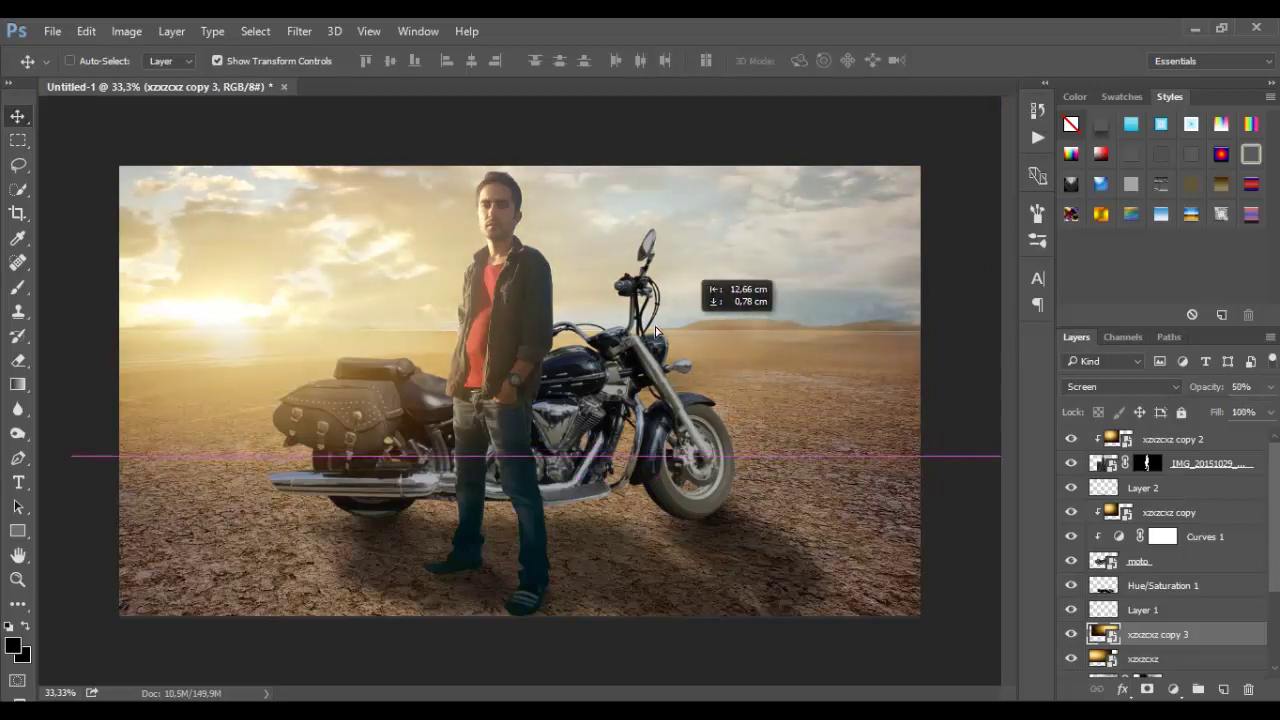
{"action": "mouse_move", "coordinate": [821, 328]}
{"action": "left_mouse_down"}
{"action": "mouse_move", "coordinate": [516, 330]}
{"action": "mouse_move", "coordinate": [580, 330]}
{"action": "left_mouse_up"}
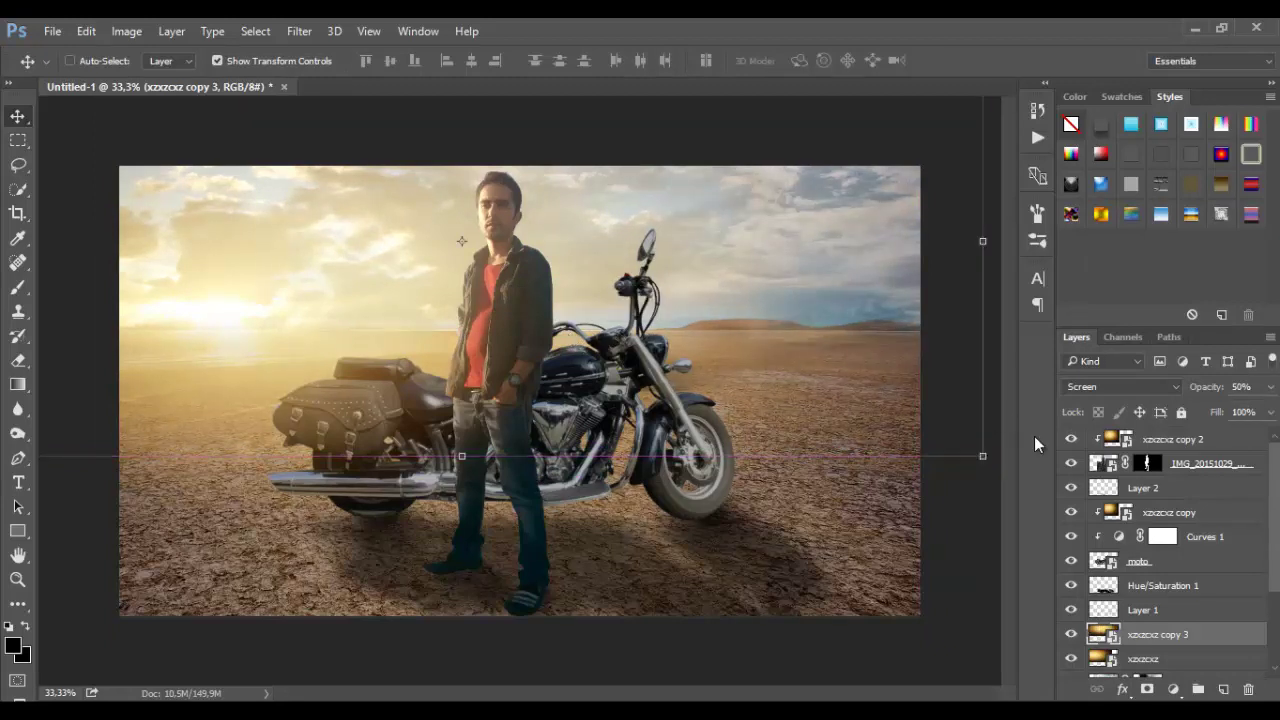
{"action": "left_click", "coordinate": [1145, 660]}
{"action": "left_click", "coordinate": [1147, 689]}
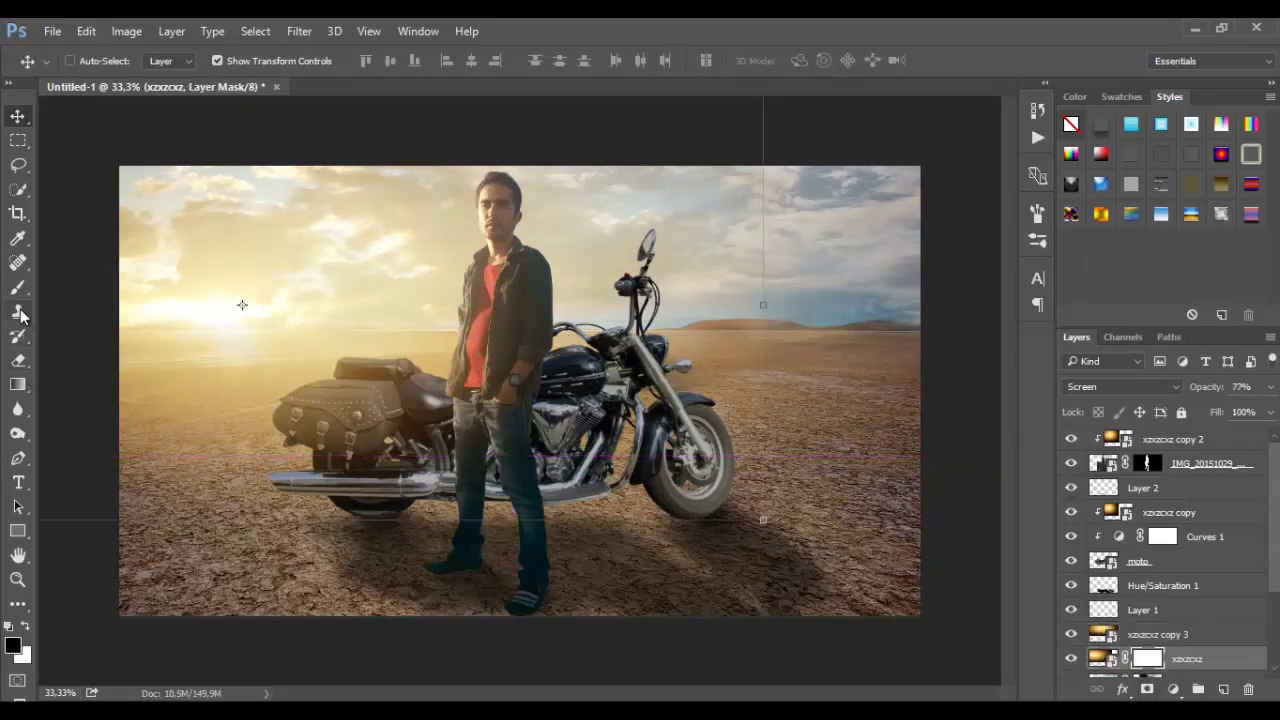
Brush the original glow's mask at 17% to fade it over the horizon ground, legs and engine
{"action": "left_click", "coordinate": [18, 289]}
{"action": "left_click", "coordinate": [100, 287]}
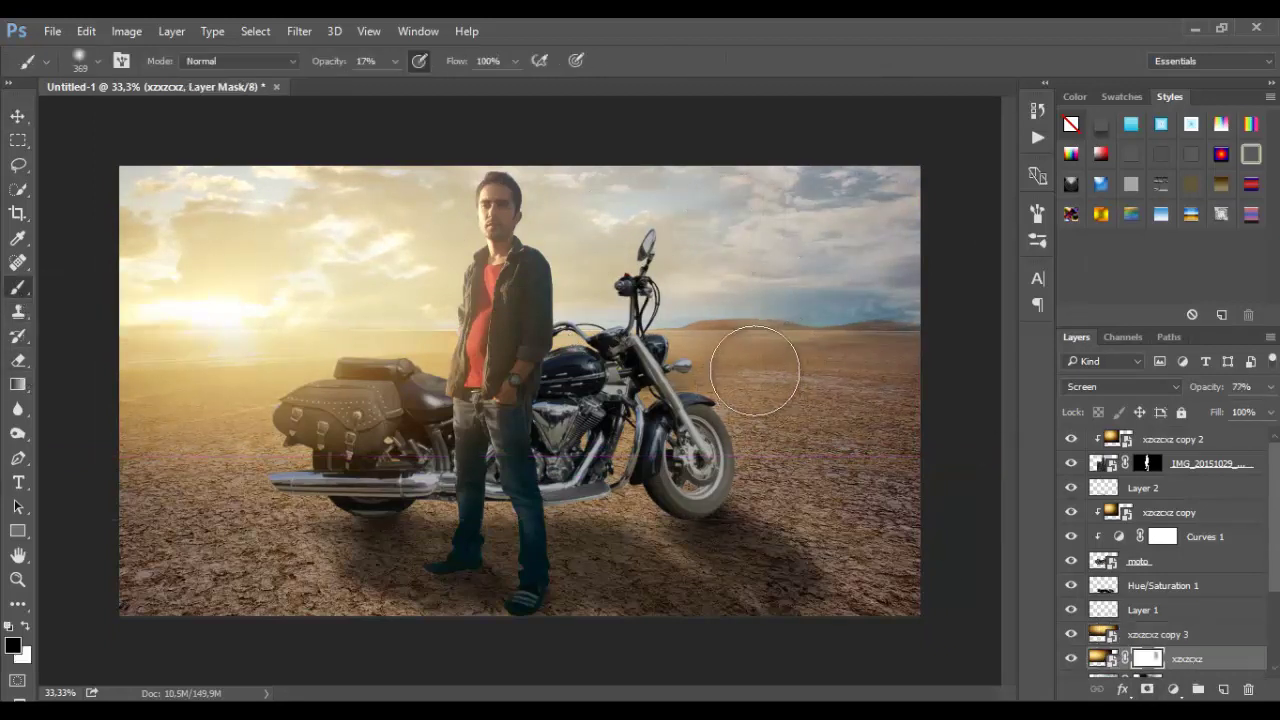
{"action": "mouse_move", "coordinate": [755, 370]}
{"action": "left_mouse_down"}
{"action": "mouse_move", "coordinate": [658, 355]}
{"action": "mouse_move", "coordinate": [358, 447]}
{"action": "mouse_move", "coordinate": [214, 414]}
{"action": "mouse_move", "coordinate": [590, 418]}
{"action": "left_mouse_up"}
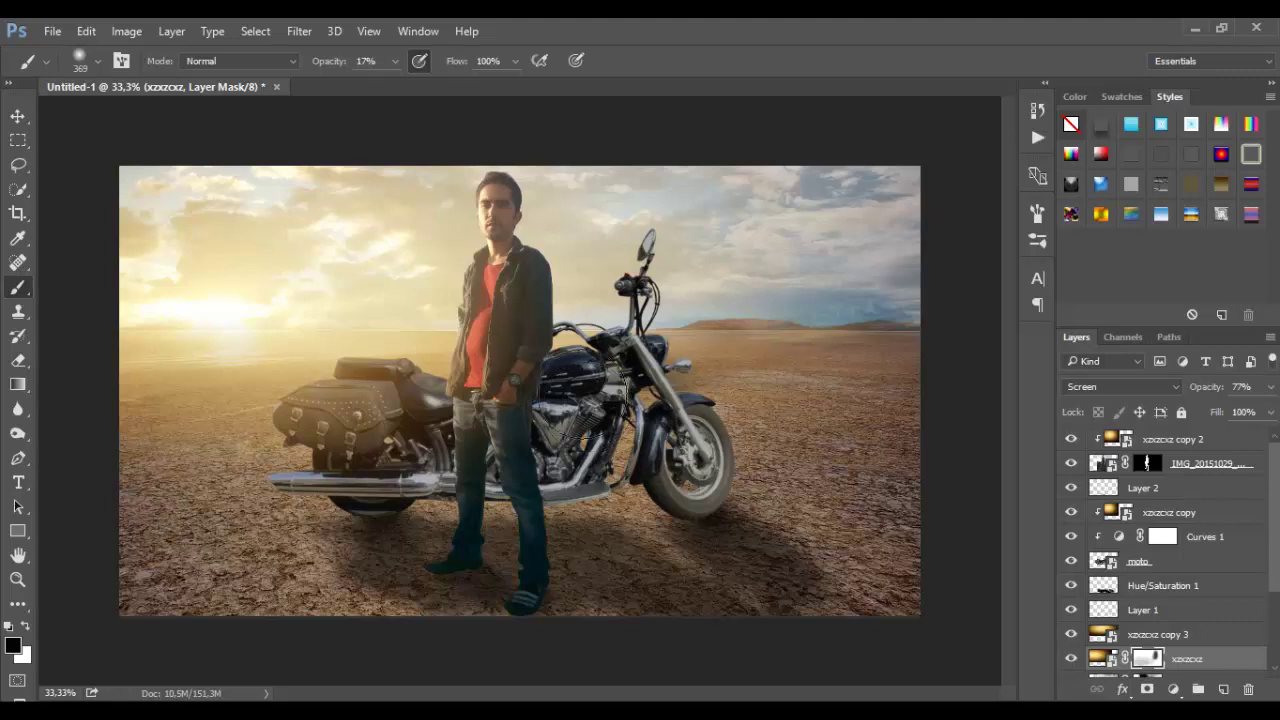
{"action": "mouse_move", "coordinate": [365, 378]}
{"action": "left_mouse_down"}
{"action": "mouse_move", "coordinate": [100, 429]}
{"action": "mouse_move", "coordinate": [75, 451]}
{"action": "mouse_move", "coordinate": [693, 429]}
{"action": "mouse_move", "coordinate": [326, 460]}
{"action": "mouse_move", "coordinate": [483, 447]}
{"action": "left_mouse_up"}
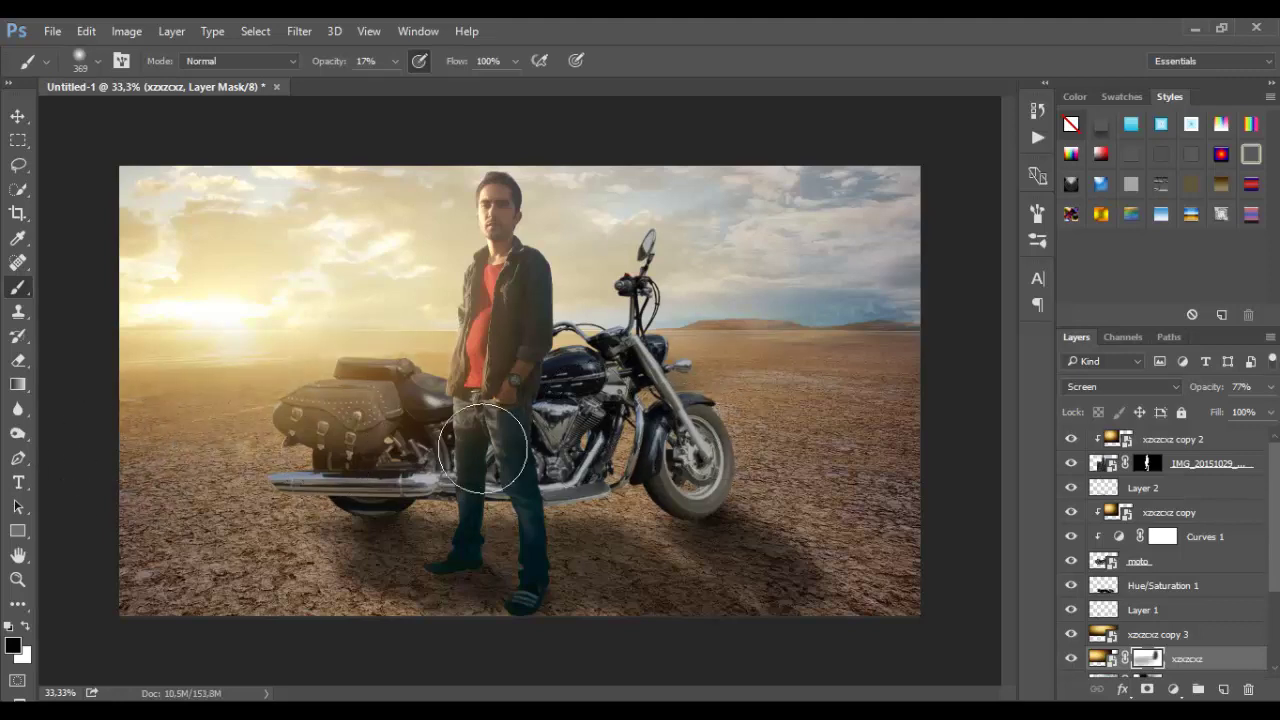
{"action": "left_click", "coordinate": [1214, 539]}
Add Layer 3 above xzxzcxz copy and fill it with 50% gray
{"action": "left_click", "coordinate": [1203, 566]}
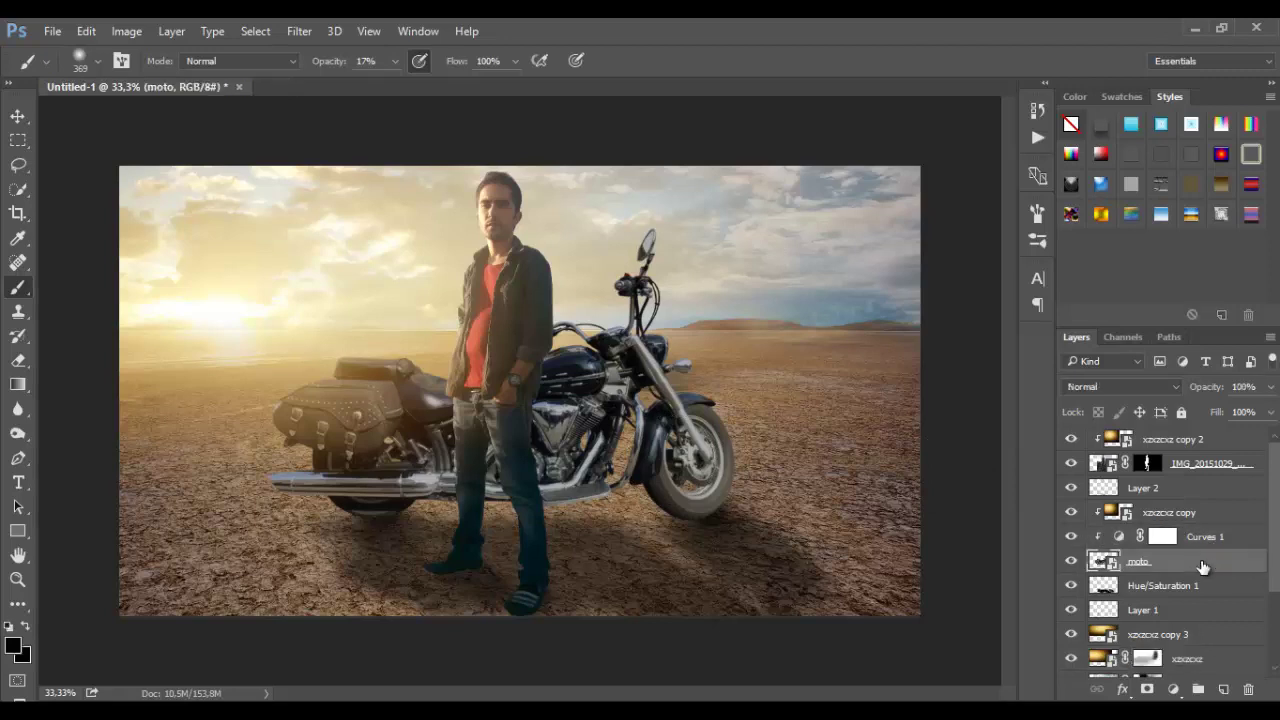
{"action": "left_click", "coordinate": [1207, 514]}
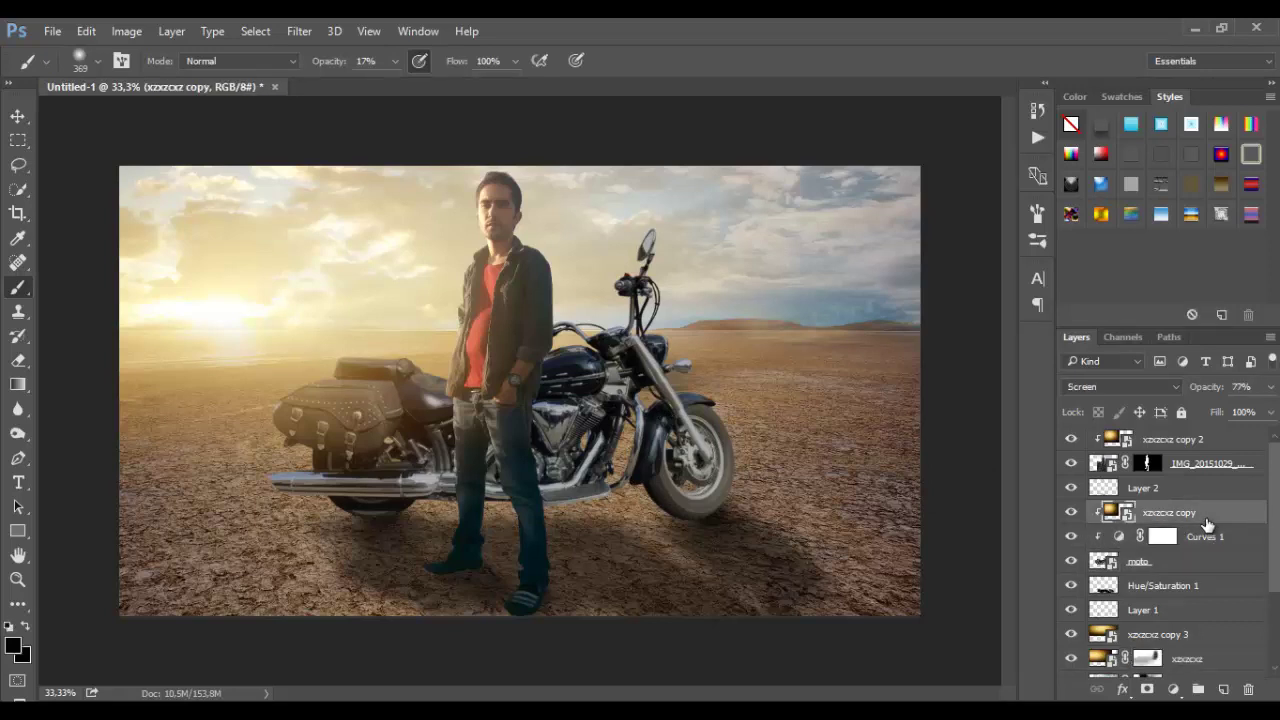
{"action": "left_click", "coordinate": [1222, 690]}
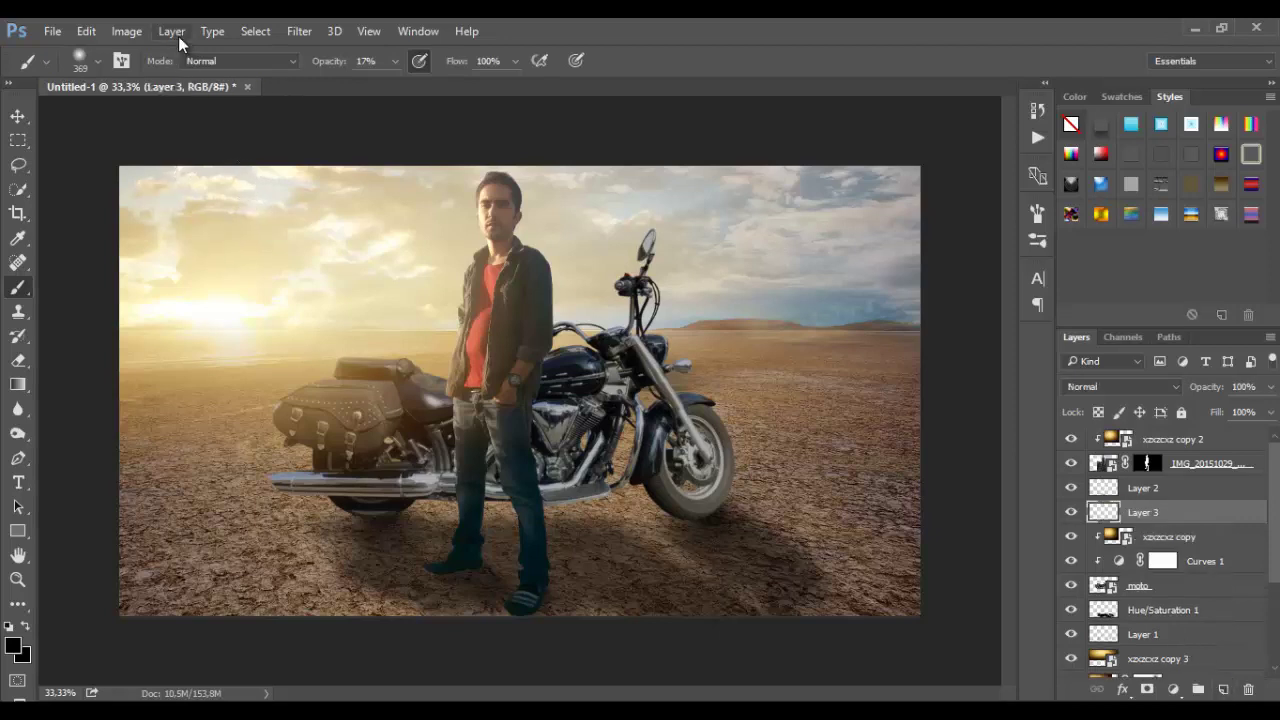
{"action": "left_click", "coordinate": [126, 31]}
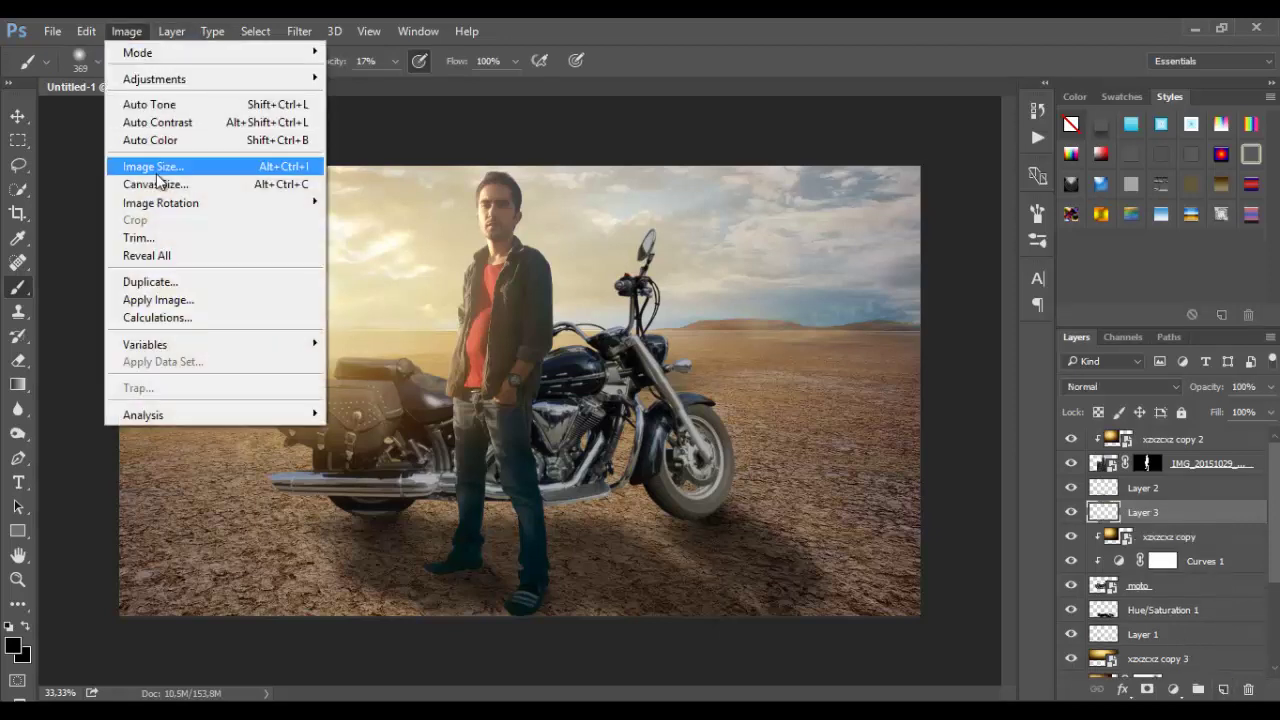
{"action": "left_click", "coordinate": [86, 31]}
{"action": "left_click", "coordinate": [140, 278]}
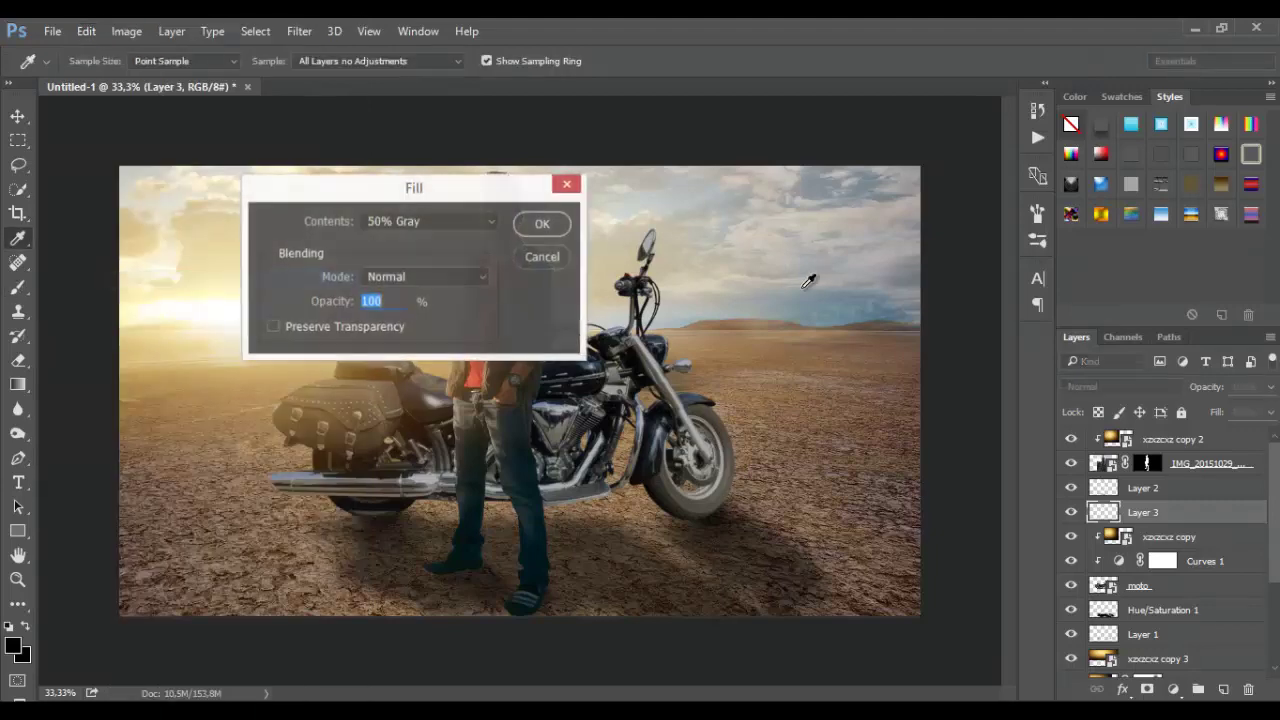
{"action": "left_click", "coordinate": [534, 220]}
Set Layer 3 to Overlay, clip it to the motorcycle, and brighten the engine area
{"action": "left_click", "coordinate": [1157, 385]}
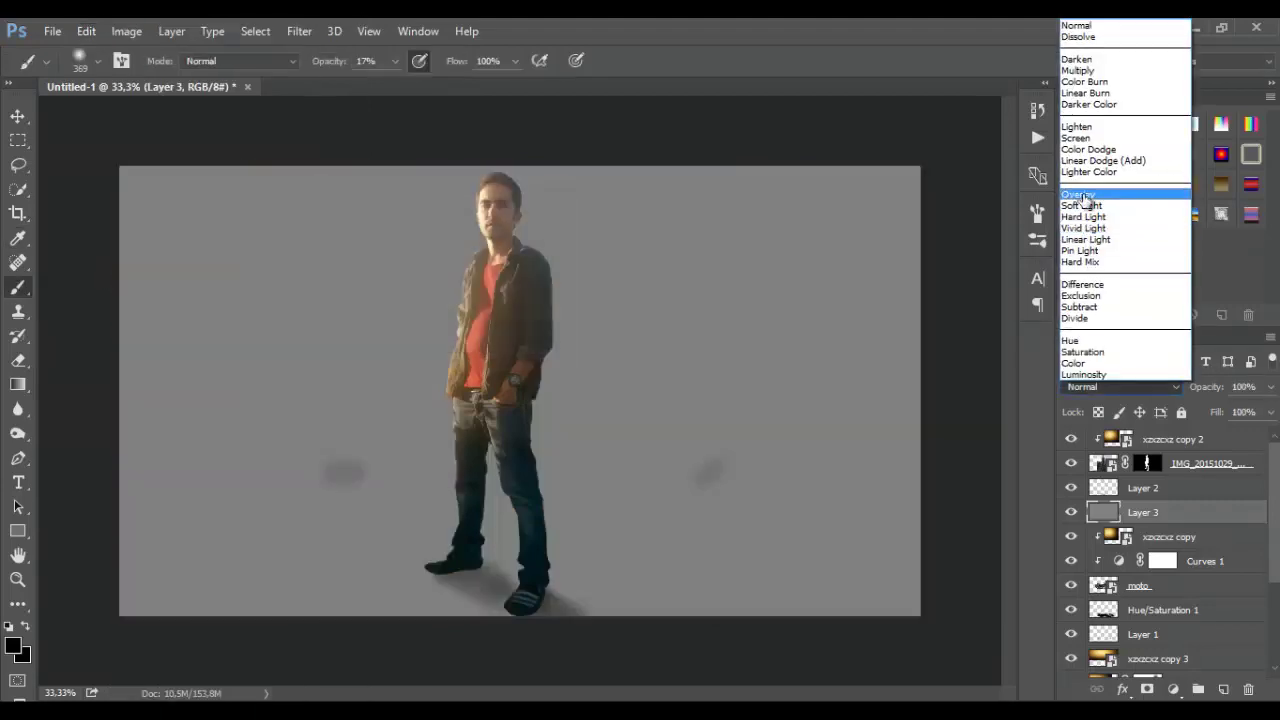
{"action": "left_click", "coordinate": [1157, 211]}
{"action": "right_click", "coordinate": [1160, 508]}
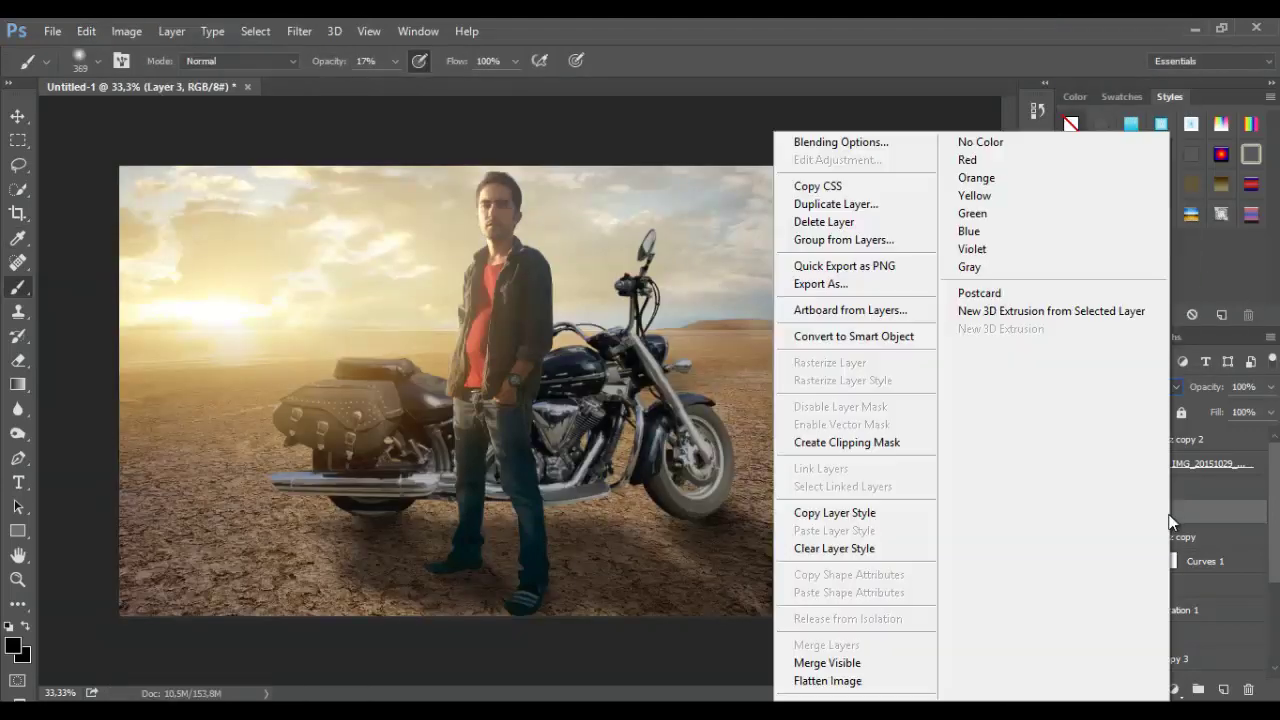
{"action": "left_click", "coordinate": [850, 445]}
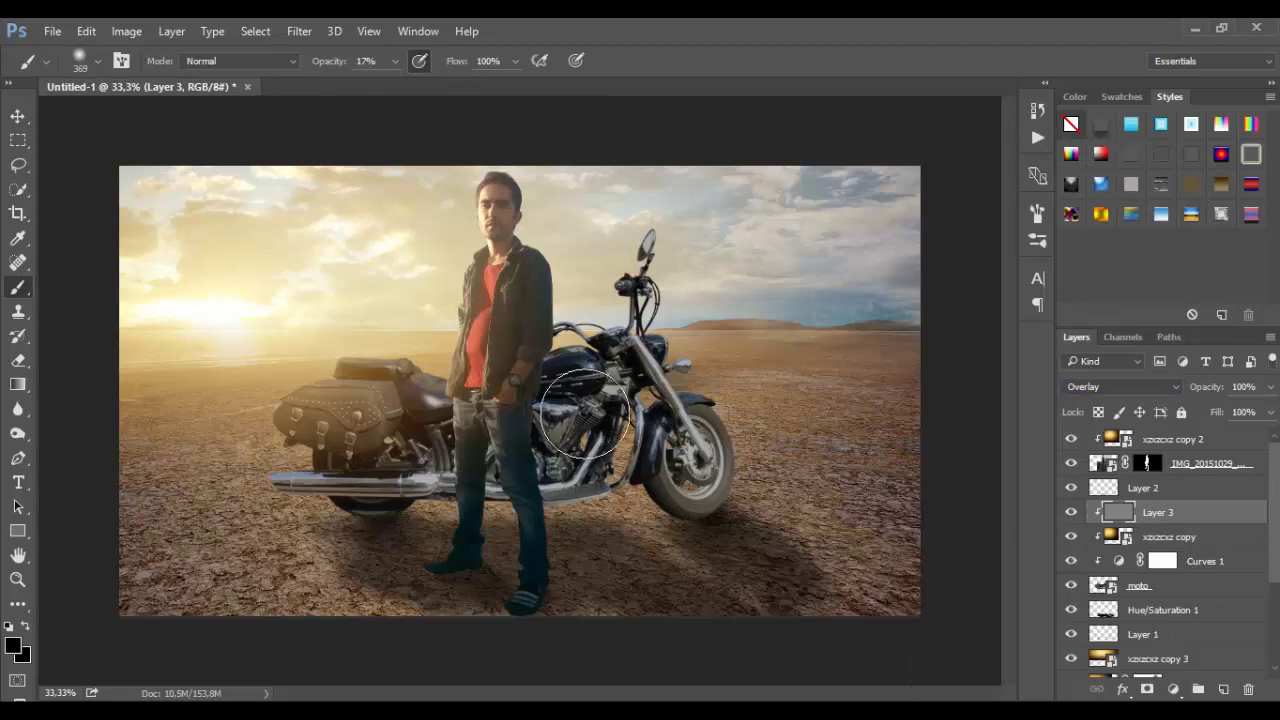
{"action": "left_click_drag", "start_coordinate": [440, 450], "coordinate": [360, 432]}
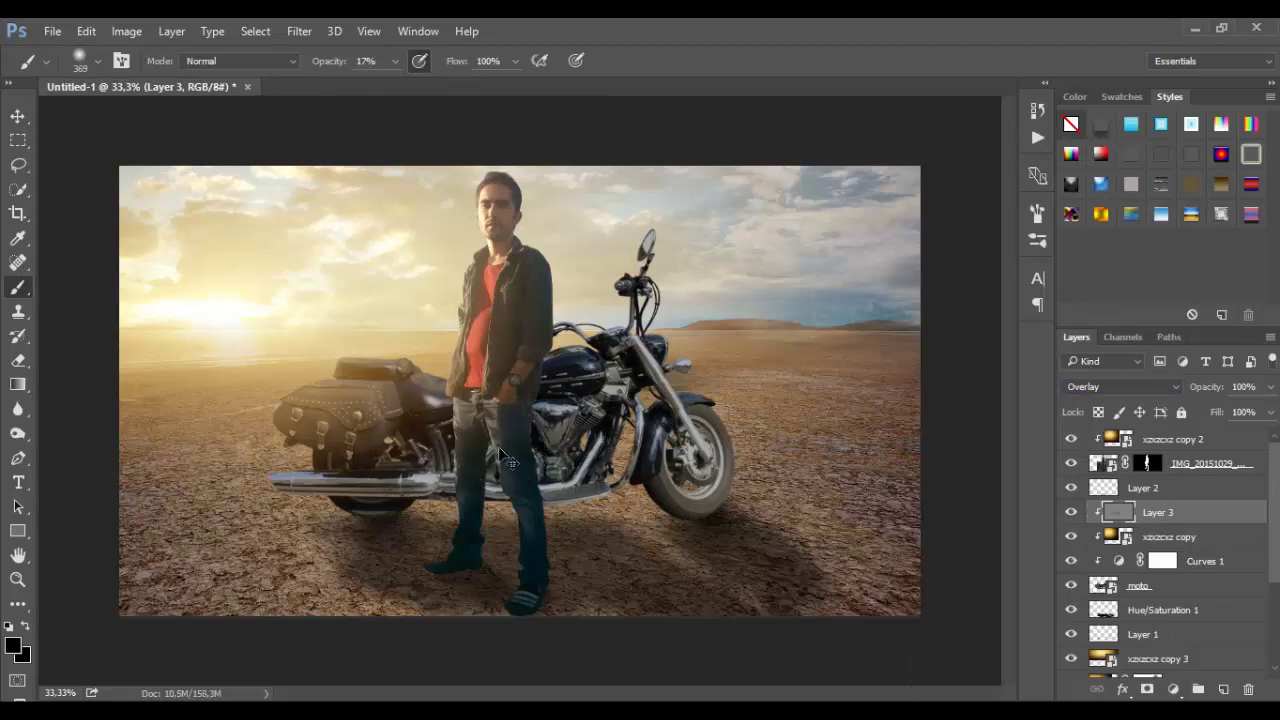
Dodge the motorcycle's front wheel, engine, exhaust chrome and front fork at 10% on Layer 3
{"action": "left_click", "coordinate": [18, 434]}
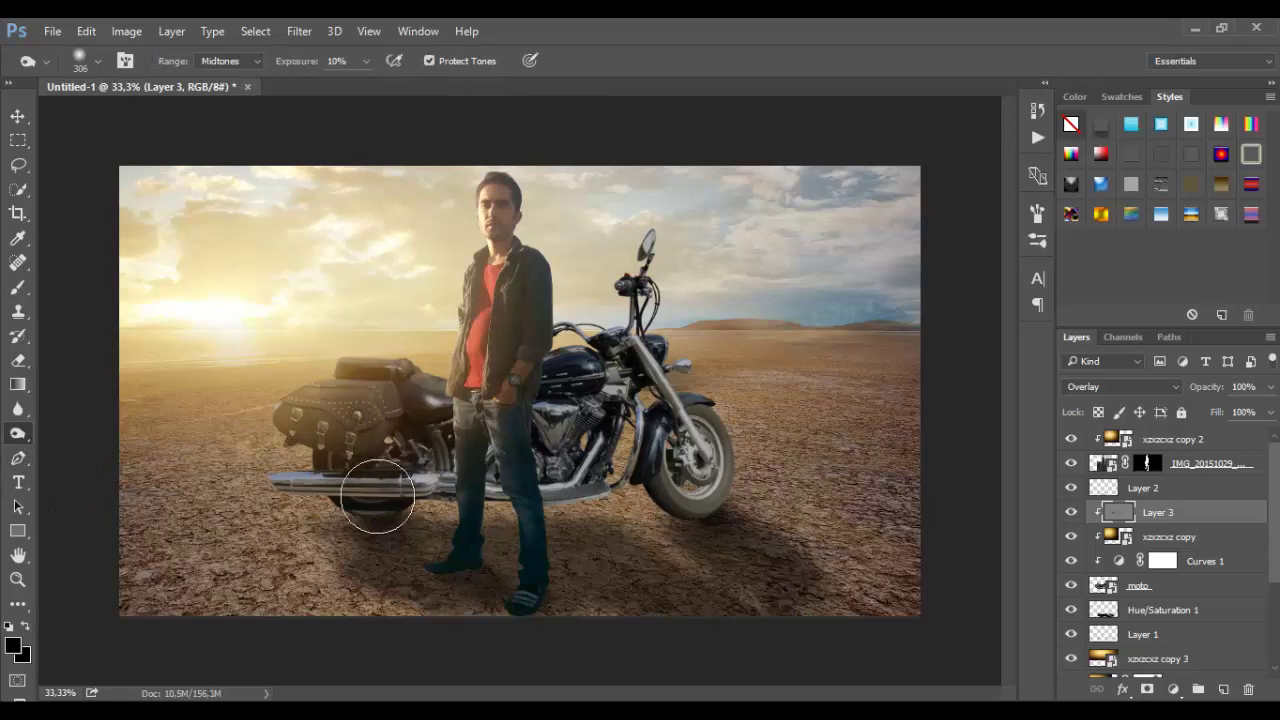
{"action": "left_click_drag", "start_coordinate": [686, 523], "coordinate": [708, 421]}
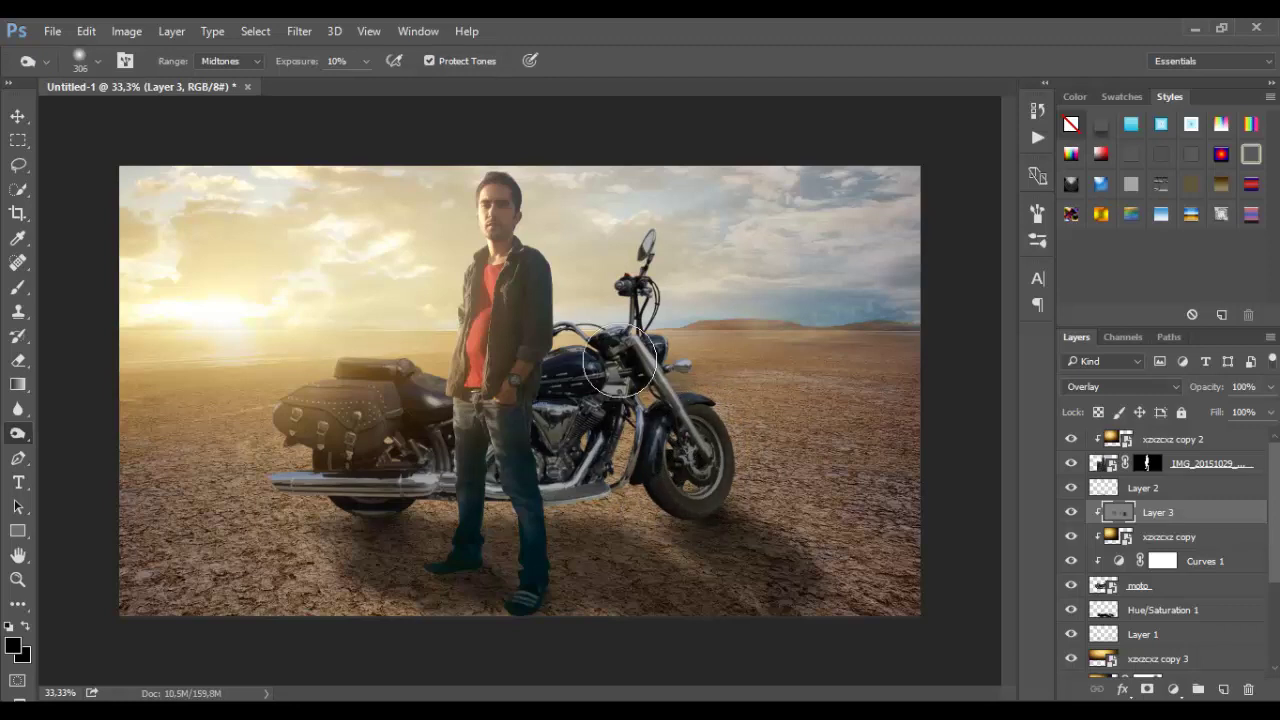
{"action": "mouse_move", "coordinate": [590, 440]}
{"action": "left_mouse_down"}
{"action": "mouse_move", "coordinate": [302, 490]}
{"action": "mouse_move", "coordinate": [514, 452]}
{"action": "mouse_move", "coordinate": [326, 469]}
{"action": "mouse_move", "coordinate": [641, 386]}
{"action": "mouse_move", "coordinate": [630, 265]}
{"action": "mouse_move", "coordinate": [723, 462]}
{"action": "mouse_move", "coordinate": [625, 381]}
{"action": "mouse_move", "coordinate": [578, 477]}
{"action": "left_mouse_up"}
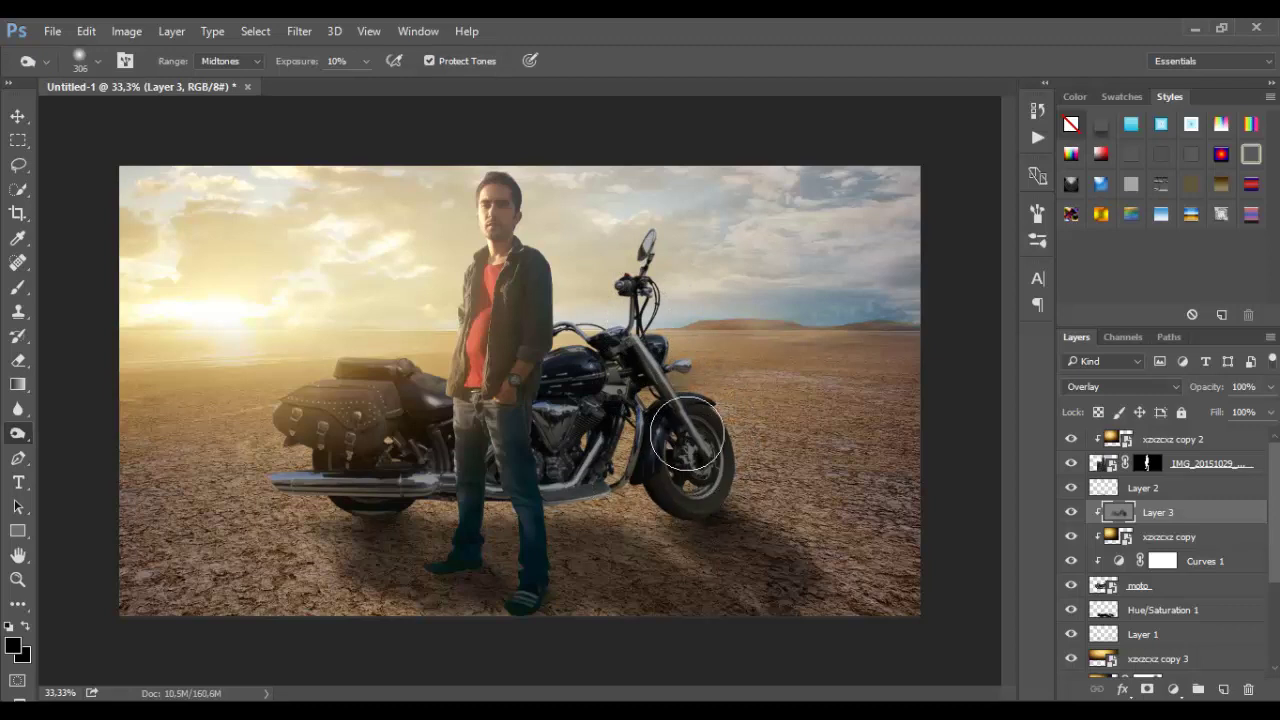
{"action": "mouse_move", "coordinate": [612, 424]}
{"action": "left_mouse_down"}
{"action": "mouse_move", "coordinate": [491, 491]}
{"action": "mouse_move", "coordinate": [586, 500]}
{"action": "mouse_move", "coordinate": [590, 355]}
{"action": "mouse_move", "coordinate": [658, 252]}
{"action": "mouse_move", "coordinate": [708, 314]}
{"action": "mouse_move", "coordinate": [575, 355]}
{"action": "mouse_move", "coordinate": [757, 349]}
{"action": "mouse_move", "coordinate": [530, 357]}
{"action": "left_mouse_up"}
{"action": "left_click", "coordinate": [1157, 444]}
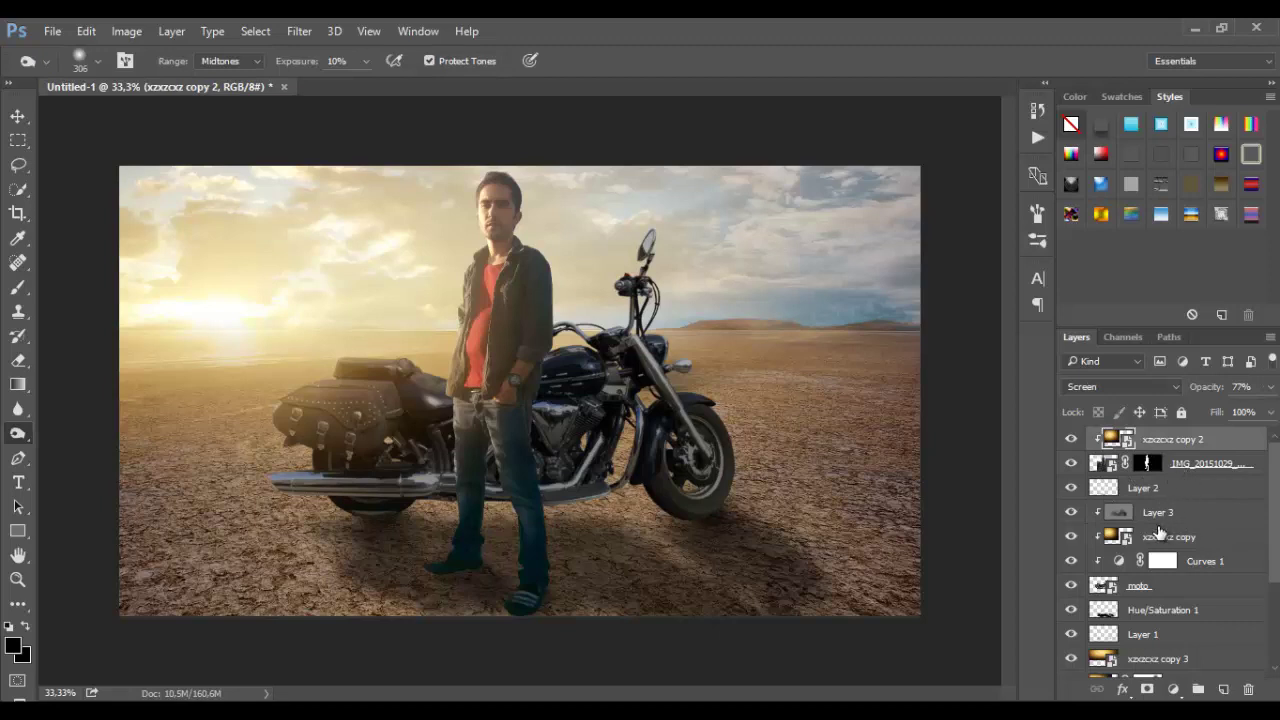
Duplicate xzxzcxz copy 3 as xzxzcxz copy 4 and move it above xzxzcxz copy
{"action": "left_click", "coordinate": [1168, 540]}
{"action": "left_click", "coordinate": [1165, 656]}
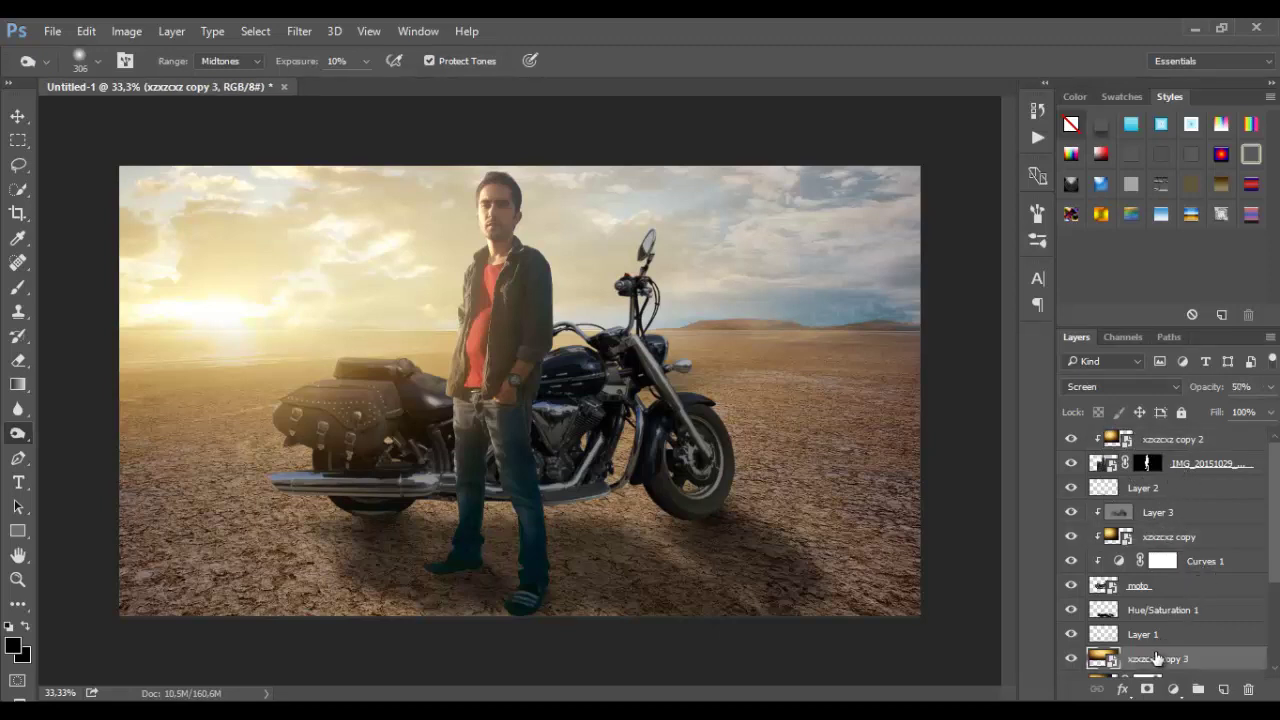
{"action": "scroll", "coordinate": [1170, 655], "scroll_direction": "down", "scroll_amount": 3}
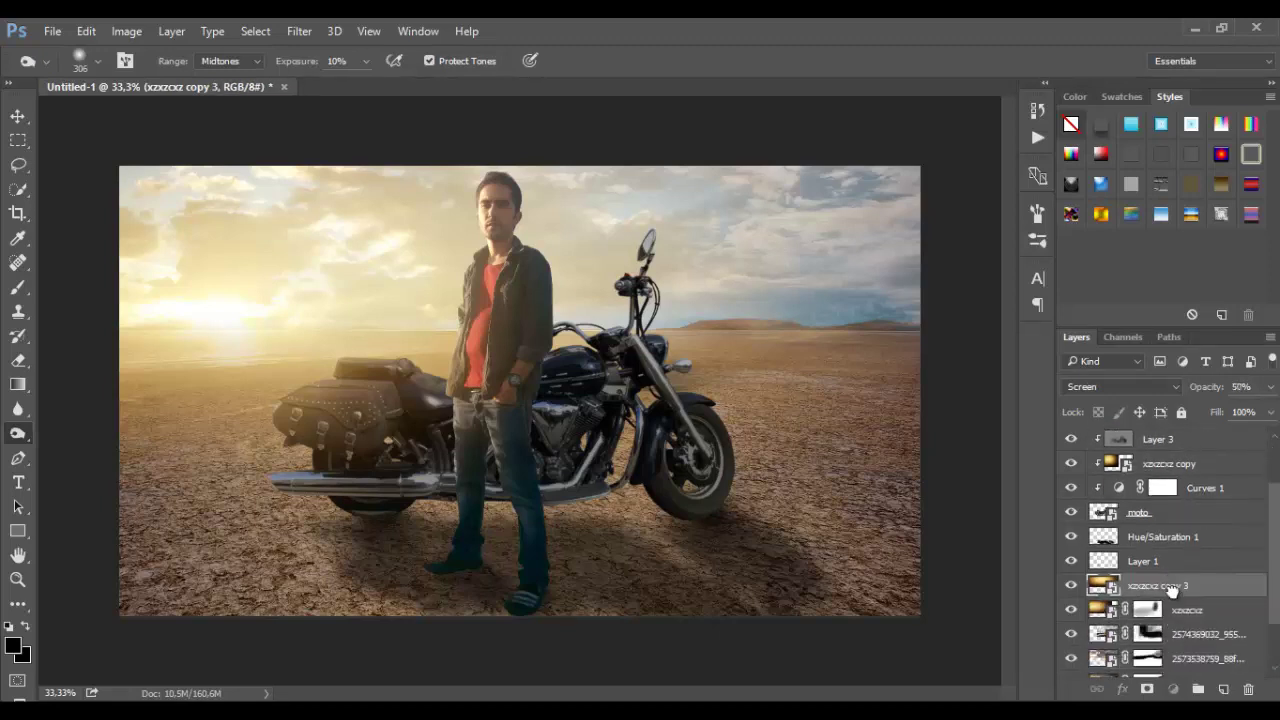
{"action": "left_click_drag", "start_coordinate": [1172, 590], "coordinate": [1222, 692]}
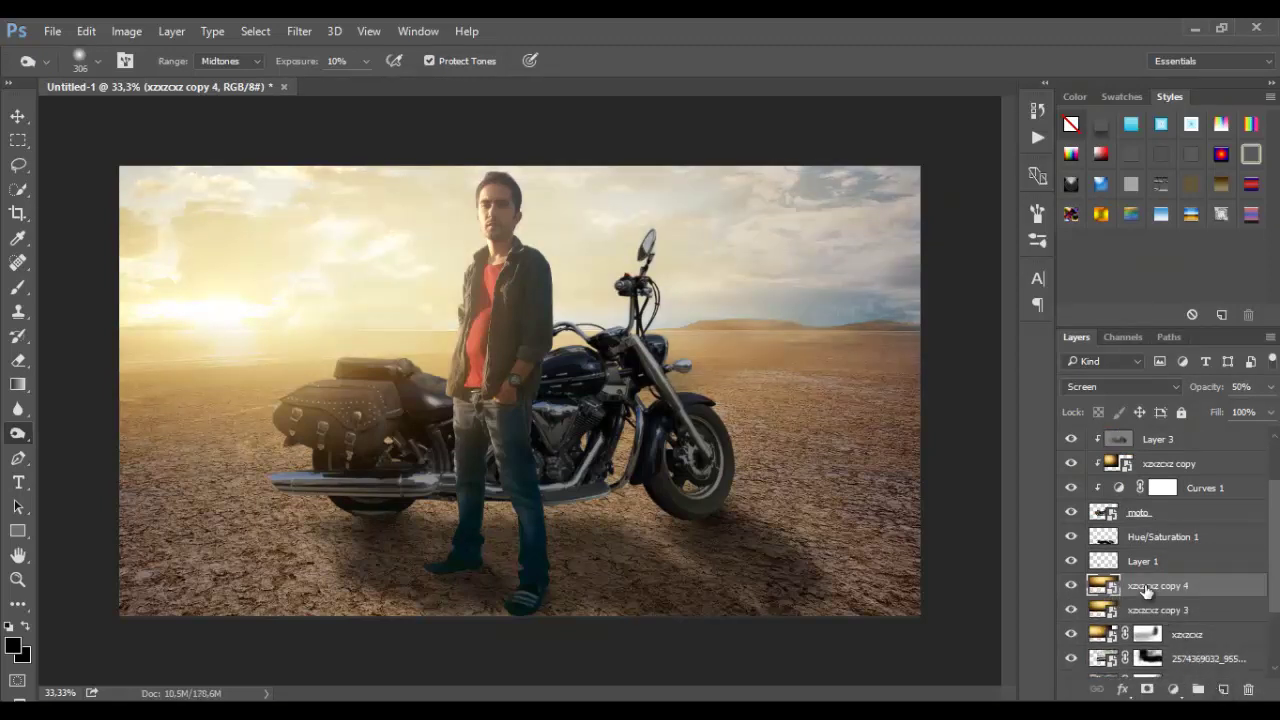
{"action": "left_click_drag", "start_coordinate": [1147, 590], "coordinate": [1176, 507]}
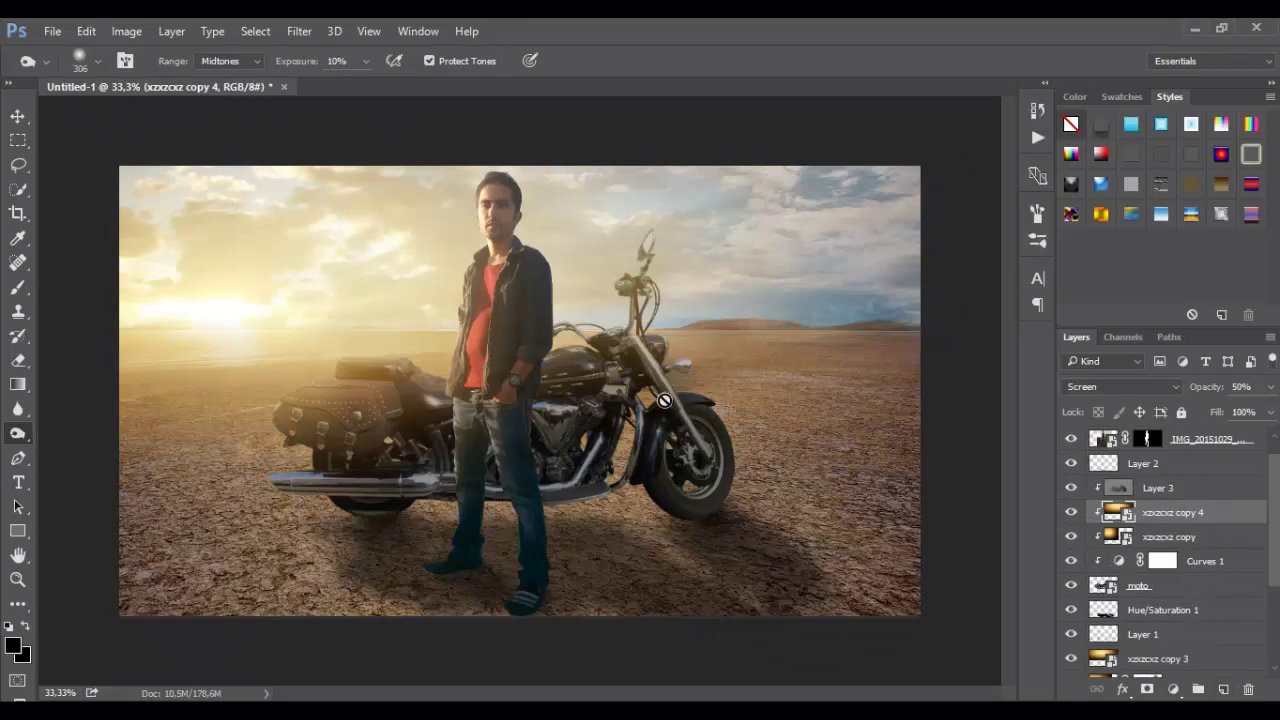
Reposition the xzxzcxz copy 4 glow image over the scene with the Move tool
{"action": "left_click", "coordinate": [18, 116]}
{"action": "mouse_move", "coordinate": [257, 261]}
{"action": "left_mouse_down"}
{"action": "mouse_move", "coordinate": [395, 289]}
{"action": "mouse_move", "coordinate": [380, 317]}
{"action": "left_mouse_up"}
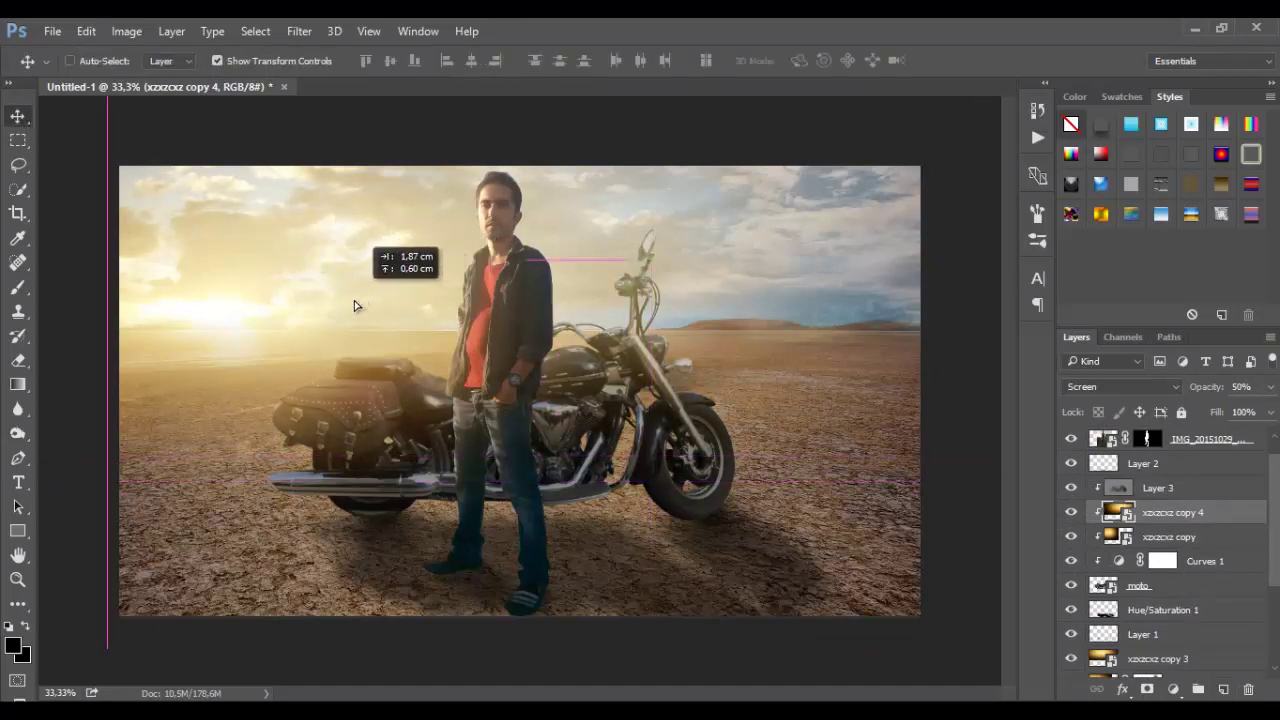
{"action": "left_click", "coordinate": [18, 287]}
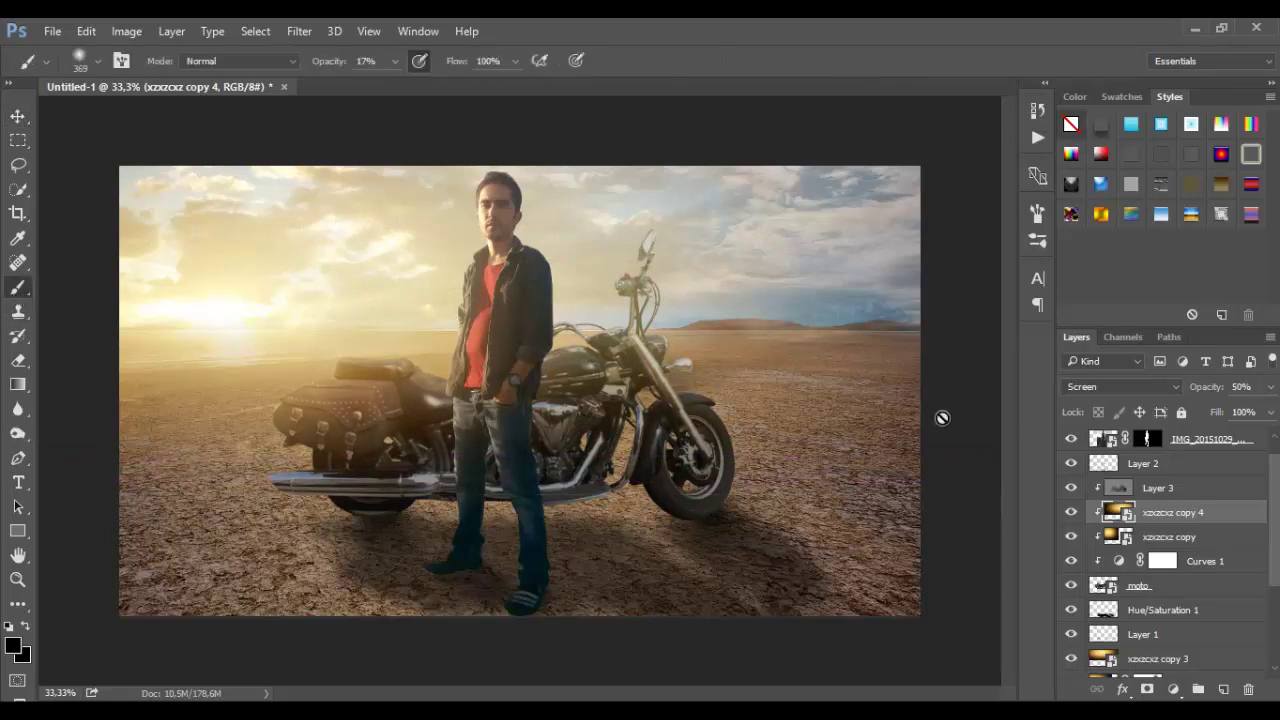
{"action": "left_click", "coordinate": [18, 116]}
{"action": "left_click_drag", "start_coordinate": [540, 420], "coordinate": [566, 285]}
{"action": "left_click", "coordinate": [19, 140]}
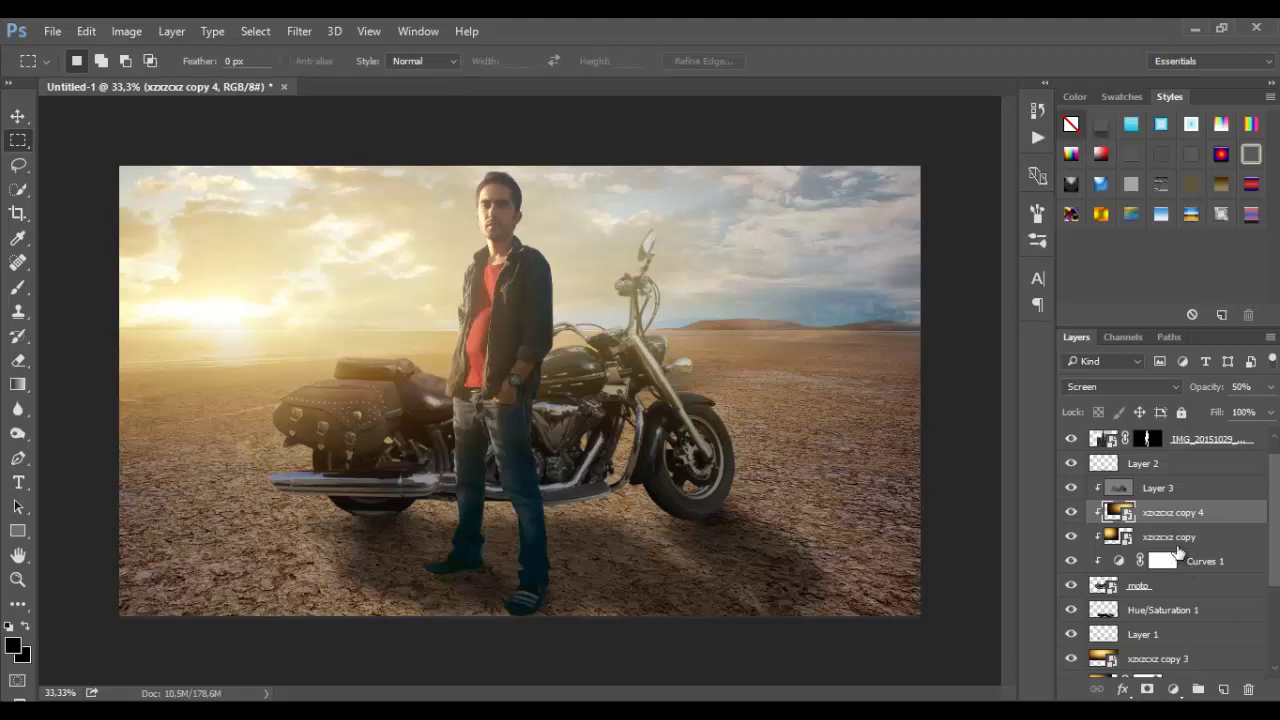
{"action": "scroll", "coordinate": [1178, 550], "scroll_direction": "up", "scroll_amount": 1}
{"action": "left_click", "coordinate": [1181, 465]}
Add Layer 4 filled with 50% gray, clipped to the layer below, in Overlay mode
{"action": "left_click", "coordinate": [1185, 440]}
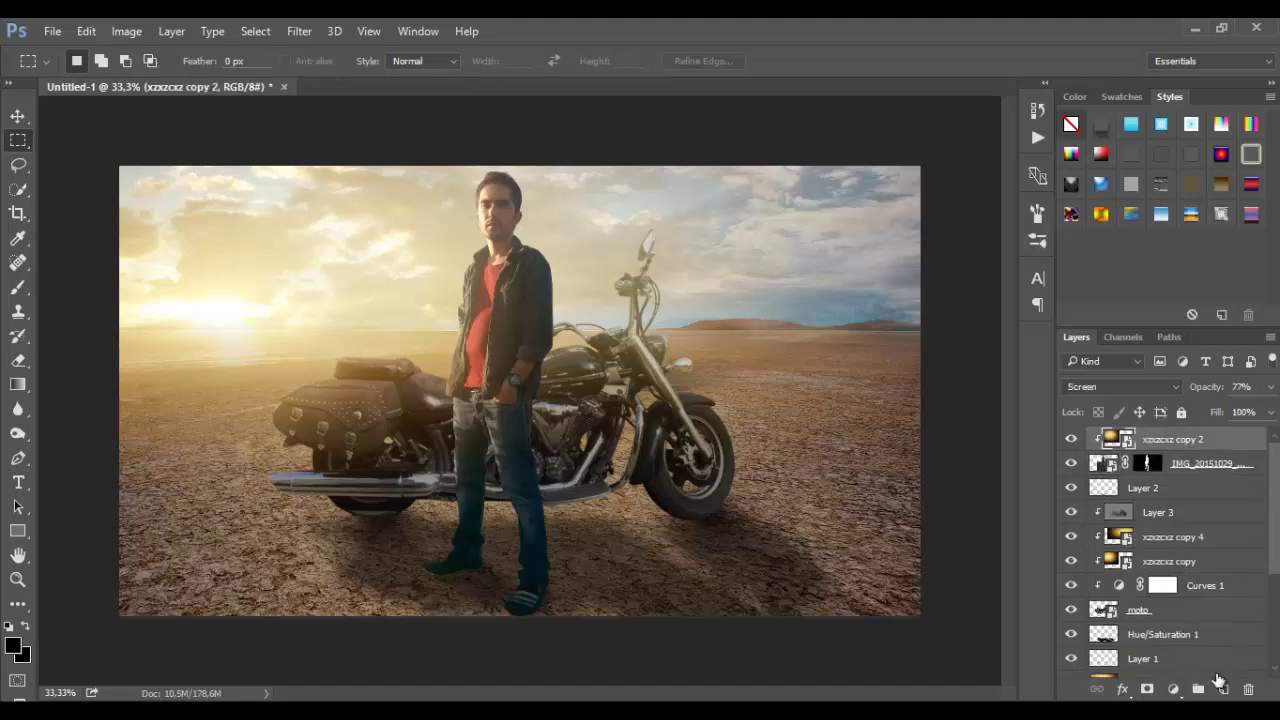
{"action": "left_click", "coordinate": [1225, 690]}
{"action": "left_click", "coordinate": [86, 31]}
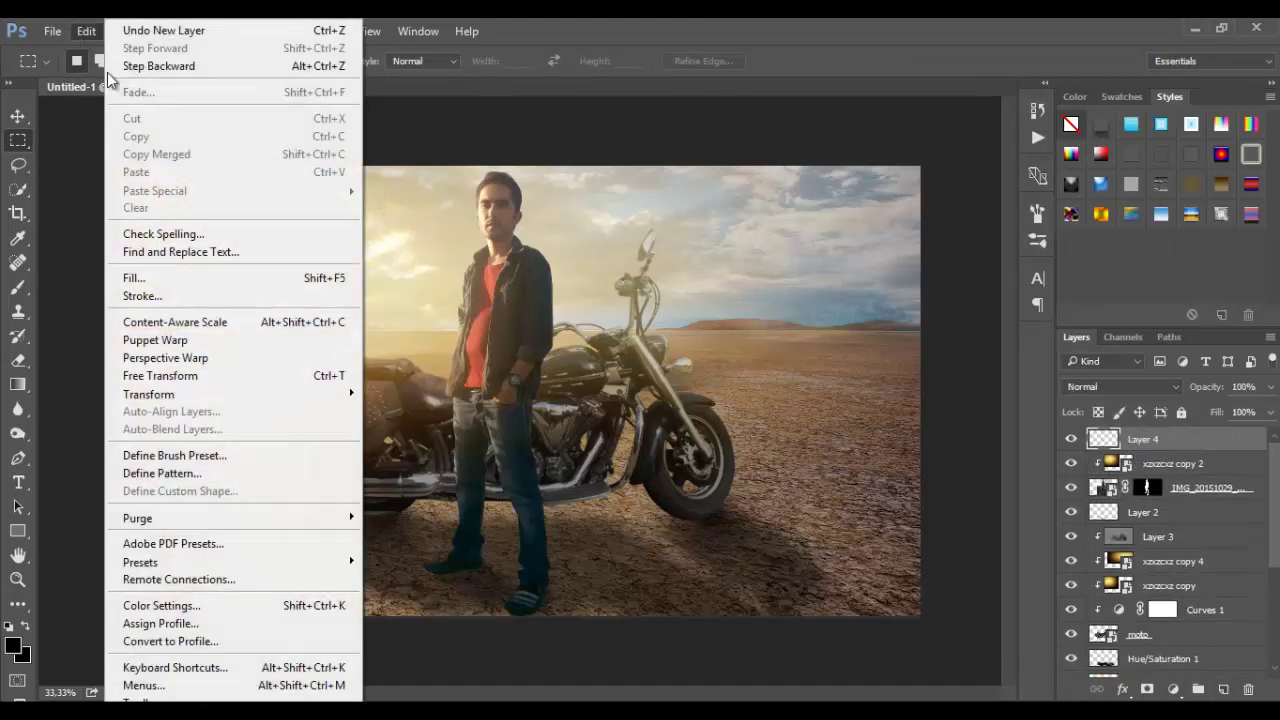
{"action": "left_click", "coordinate": [132, 274]}
{"action": "left_click", "coordinate": [540, 223]}
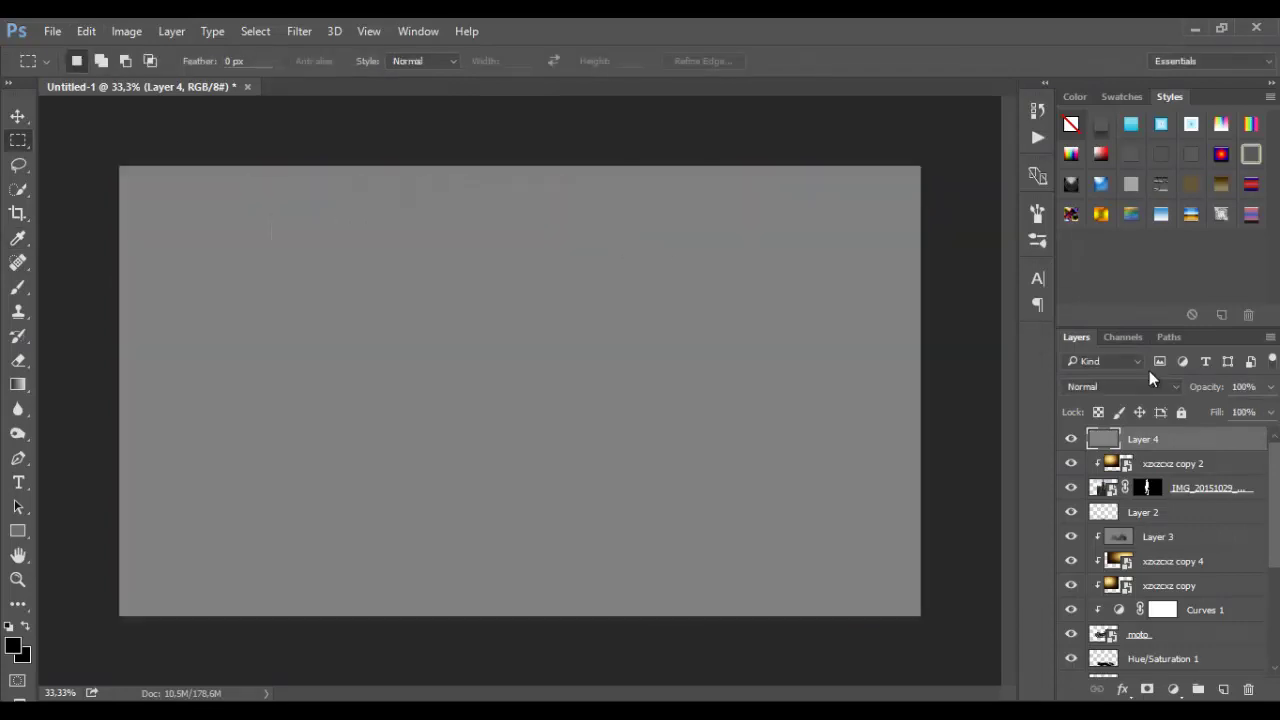
{"action": "right_click", "coordinate": [1181, 440]}
{"action": "left_click", "coordinate": [880, 445]}
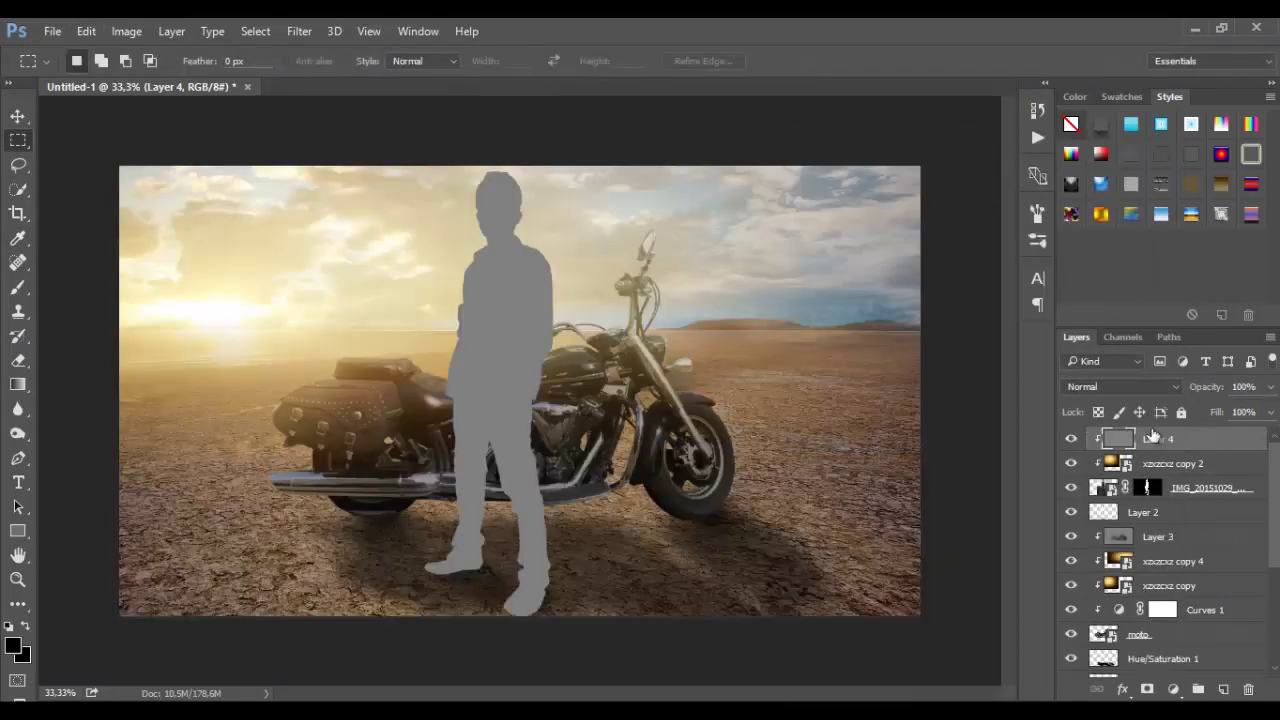
{"action": "left_click", "coordinate": [1120, 386]}
{"action": "left_click", "coordinate": [1090, 226]}
{"action": "scroll", "coordinate": [453, 464], "scroll_direction": "up", "scroll_amount": 2}
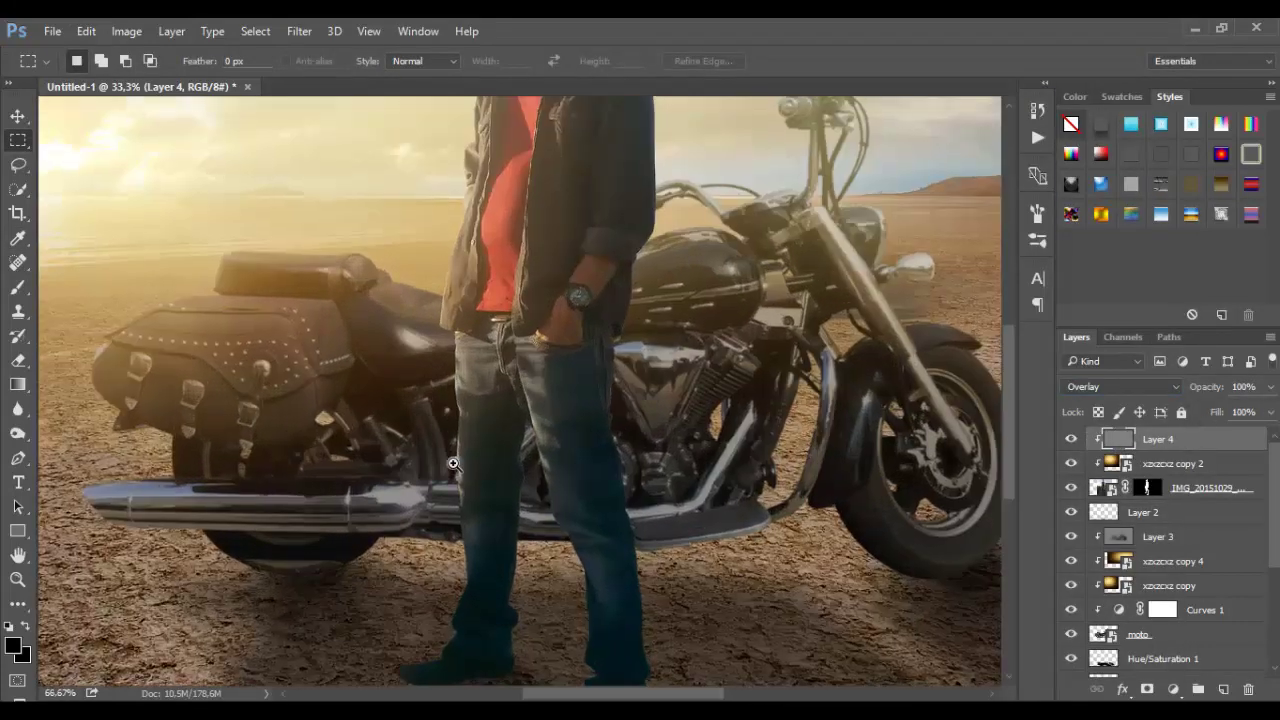
{"action": "scroll", "coordinate": [453, 464], "scroll_direction": "up", "scroll_amount": 2}
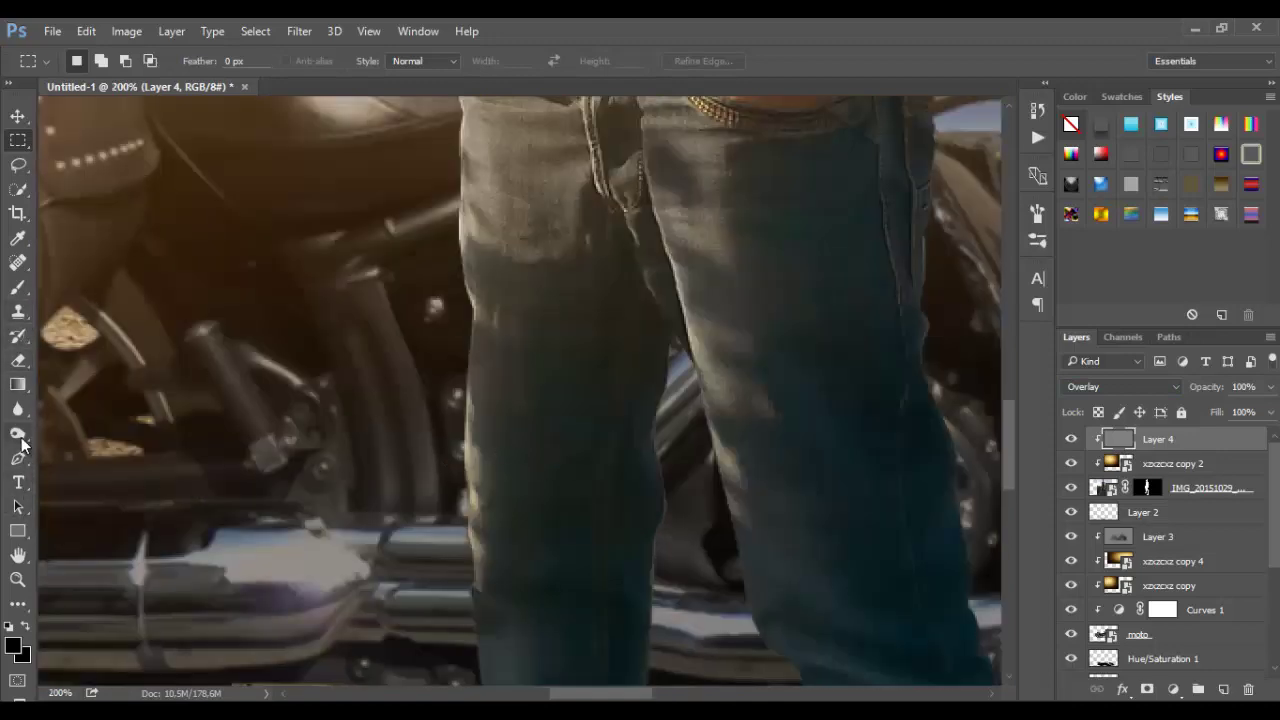
Select the Dodge tool at 11% midtone exposure and check its brush size
{"action": "left_click", "coordinate": [18, 434]}
{"action": "right_click", "coordinate": [498, 400]}
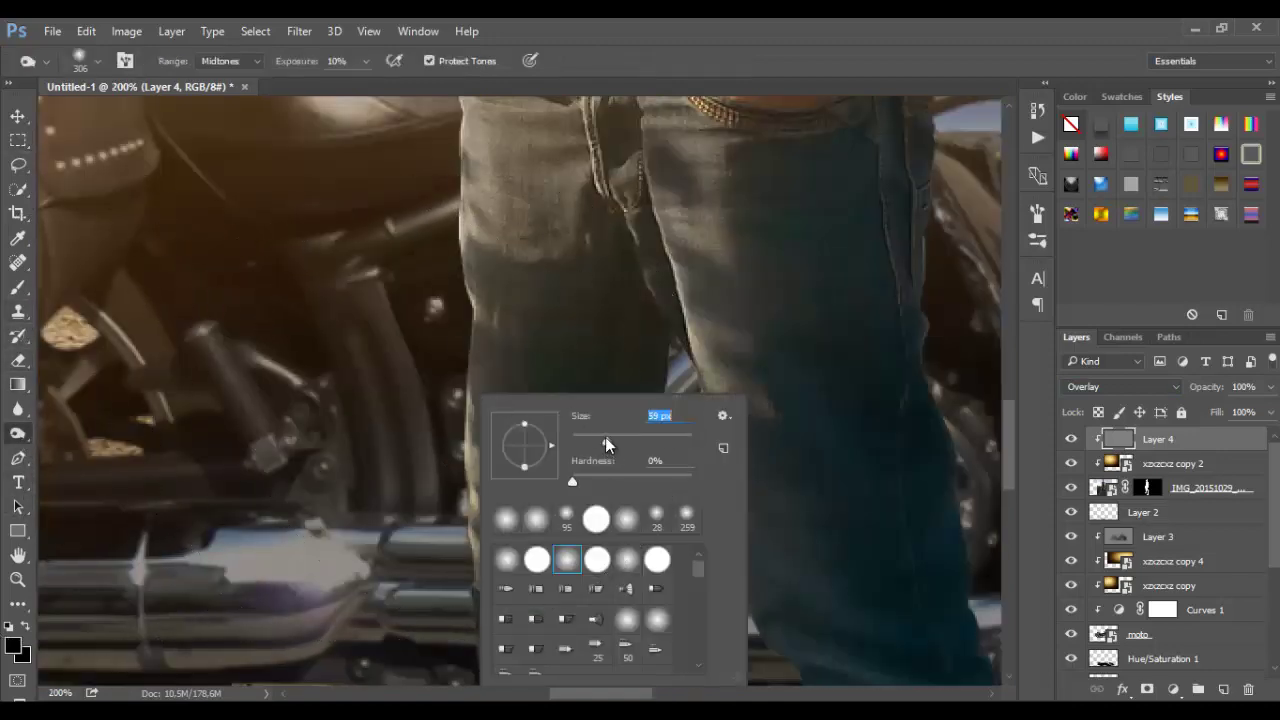
{"action": "key", "text": "Escape"}
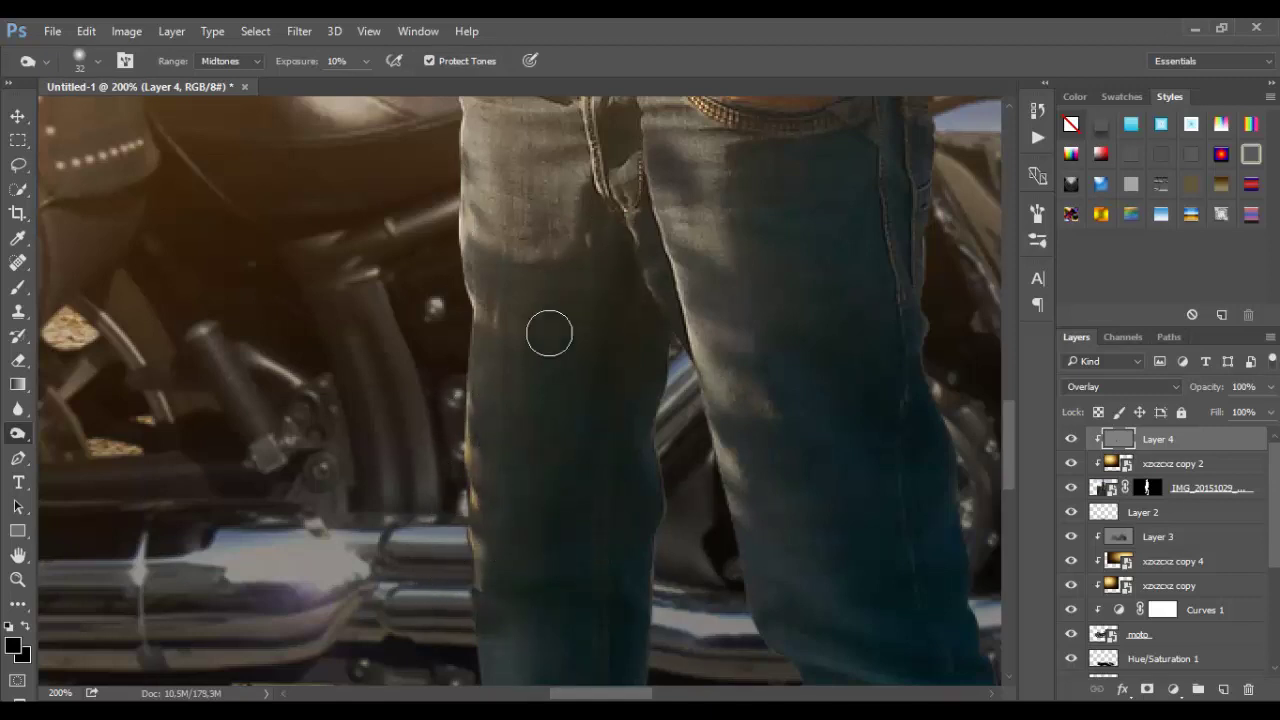
{"action": "scroll", "coordinate": [665, 415], "scroll_direction": "down", "scroll_amount": 2}
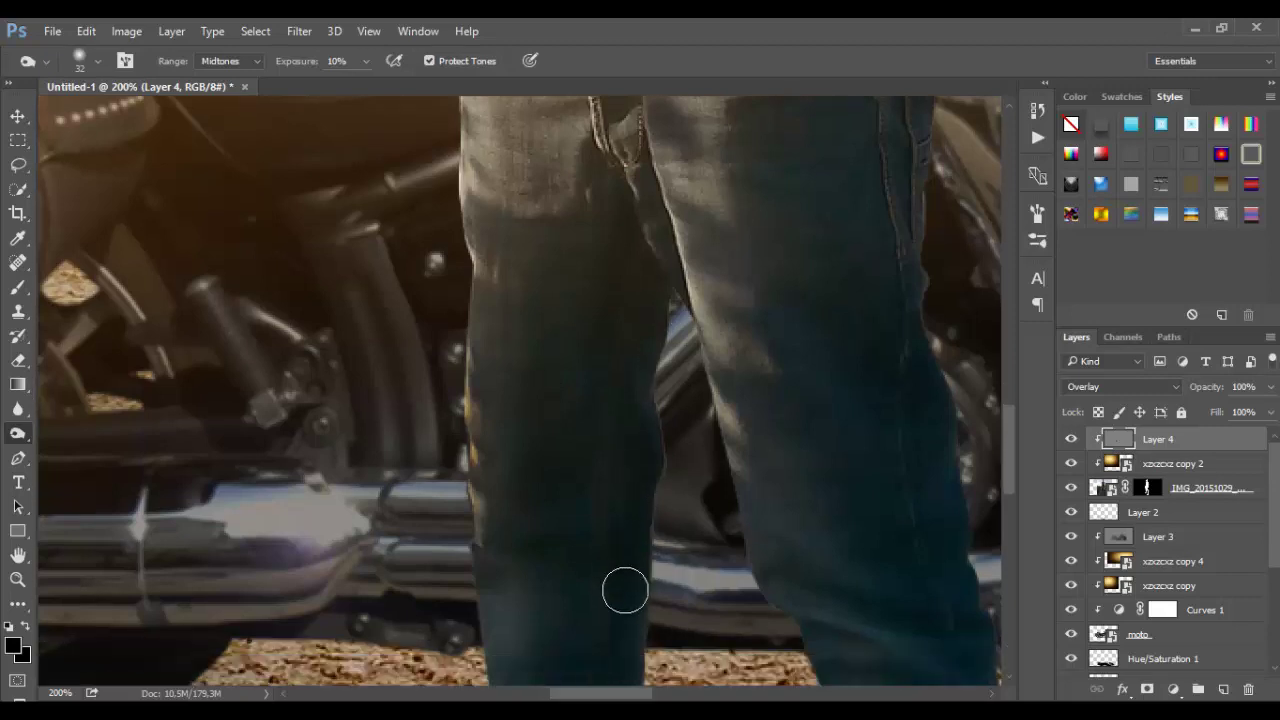
{"action": "scroll", "coordinate": [623, 588], "scroll_direction": "down", "scroll_amount": 2}
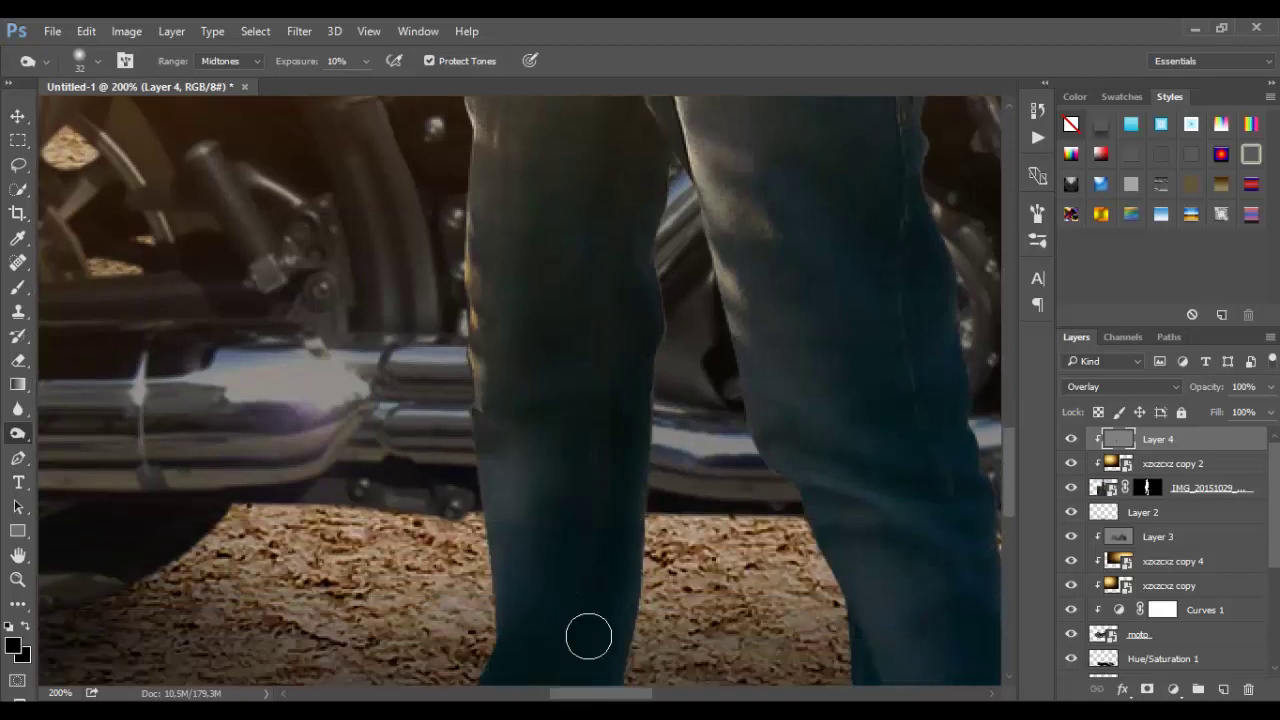
{"action": "scroll", "coordinate": [586, 623], "scroll_direction": "down", "scroll_amount": 3}
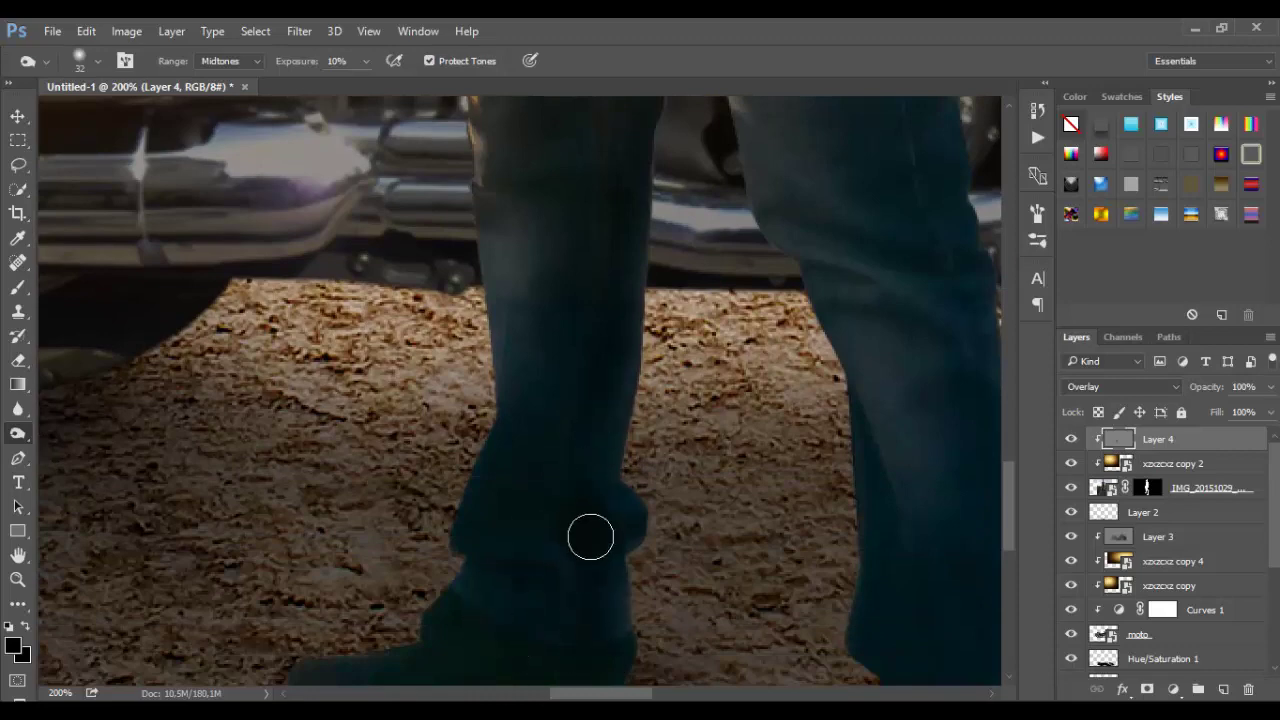
{"action": "scroll", "coordinate": [810, 445], "scroll_direction": "down", "scroll_amount": 3, "text": "alt"}
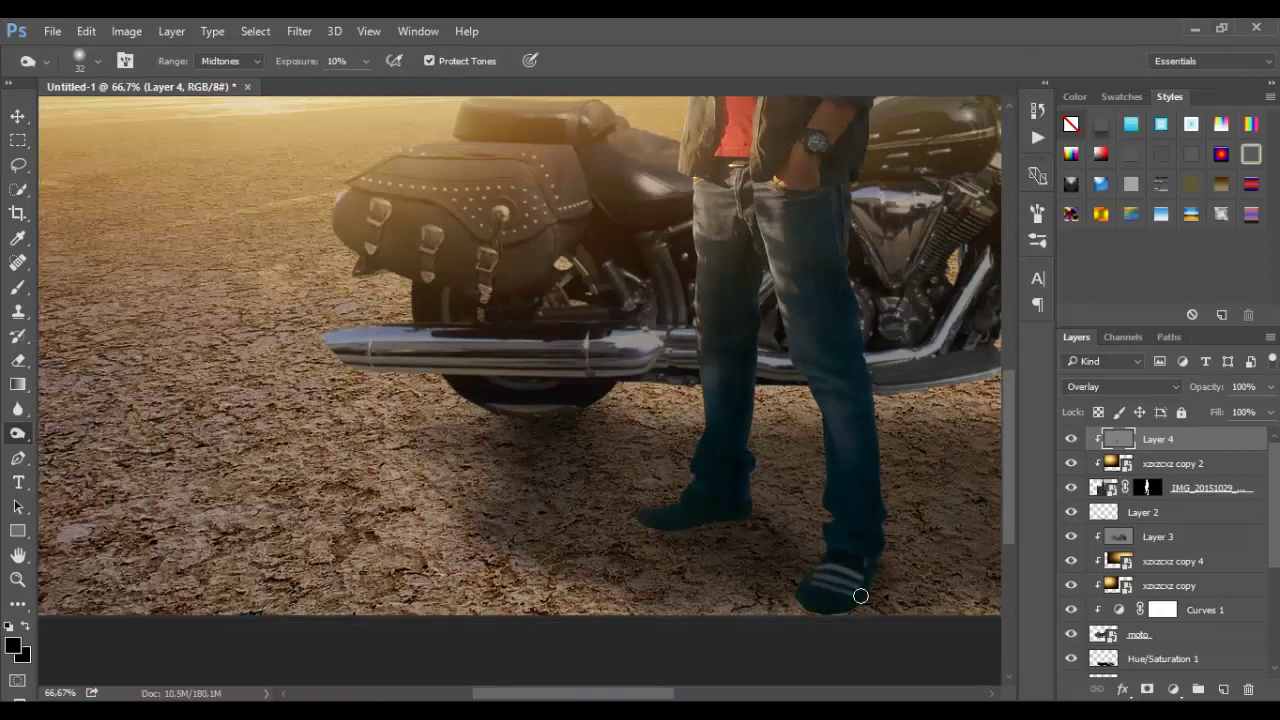
{"action": "scroll", "coordinate": [856, 574], "scroll_direction": "up", "scroll_amount": 3}
{"action": "right_click", "coordinate": [774, 389]}
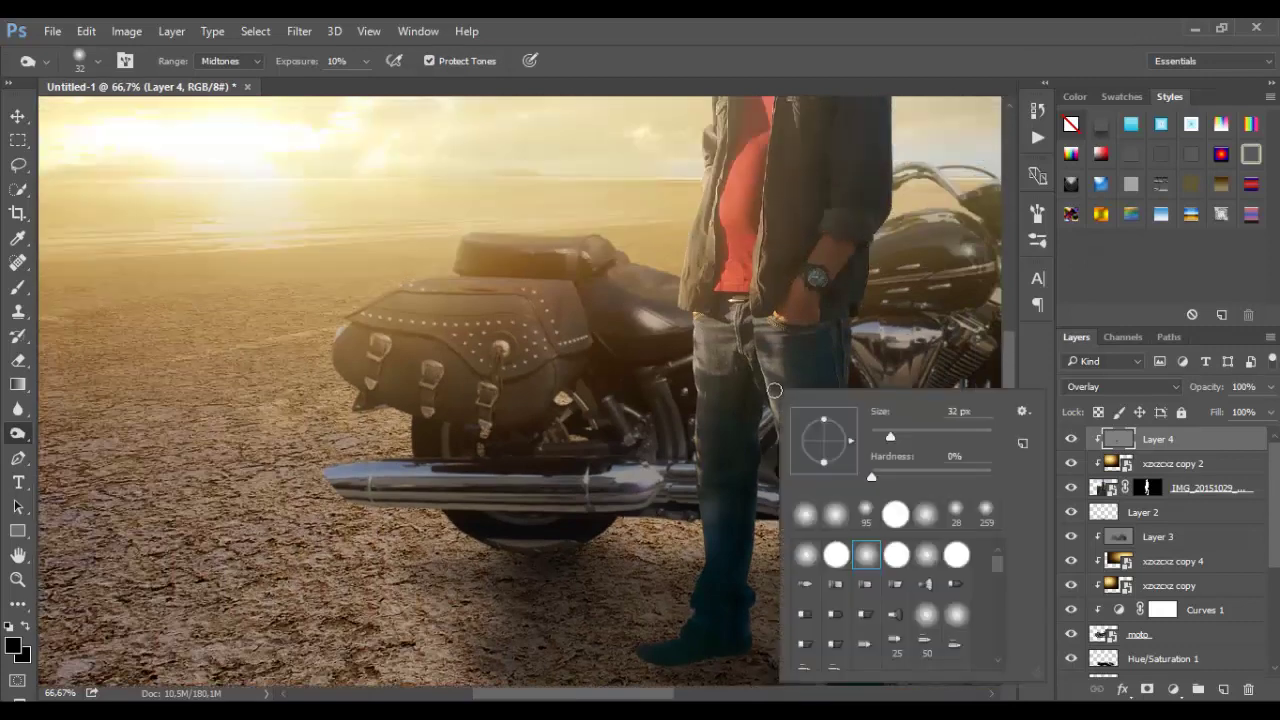
{"action": "left_click", "coordinate": [832, 302]}
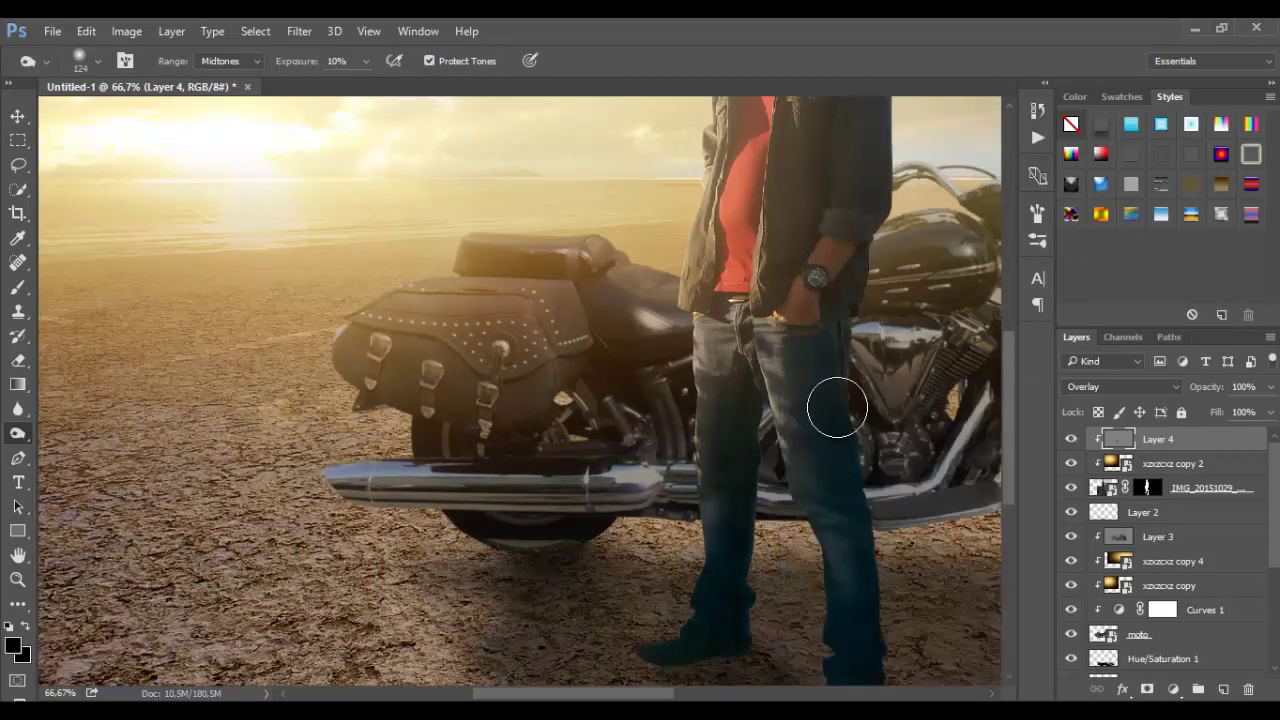
{"action": "scroll", "coordinate": [882, 593], "scroll_direction": "up", "scroll_amount": 3}
{"action": "scroll", "coordinate": [860, 349], "scroll_direction": "up", "scroll_amount": 1}
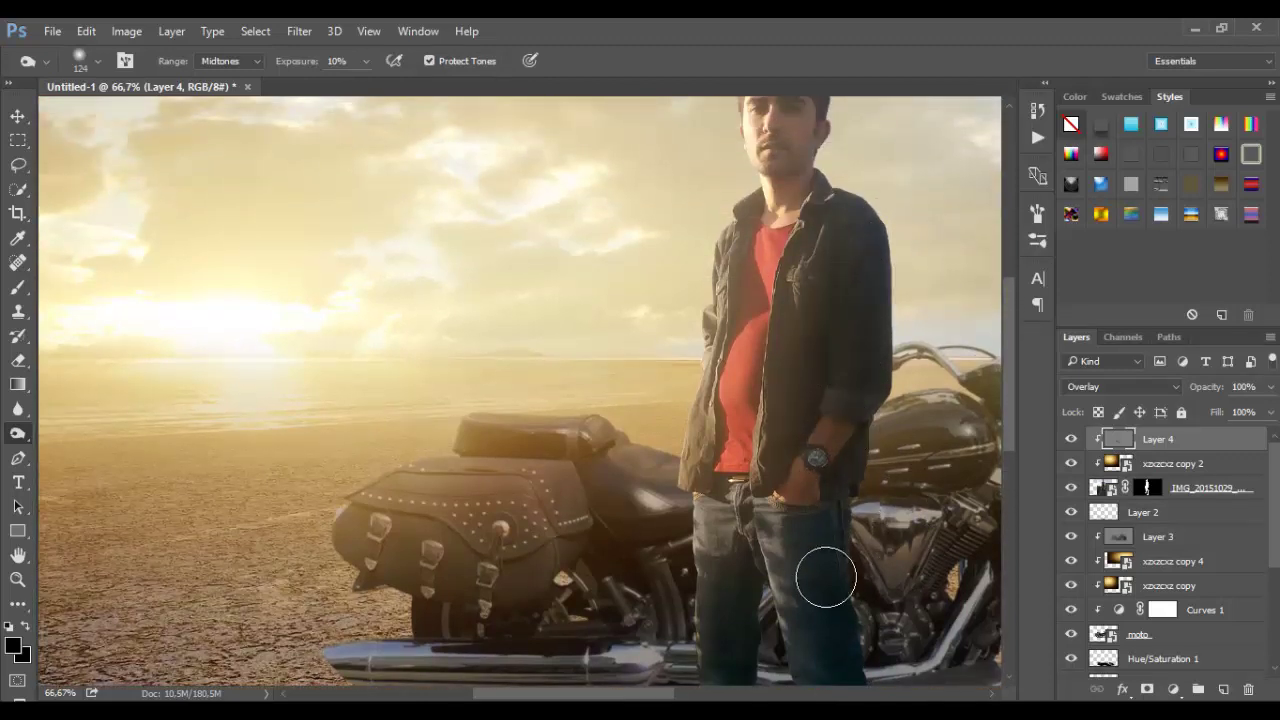
Dodge the man's jeans and the left side of his jacket
{"action": "left_click_drag", "start_coordinate": [823, 571], "coordinate": [768, 561]}
{"action": "scroll", "coordinate": [768, 561], "scroll_direction": "up", "scroll_amount": 3}
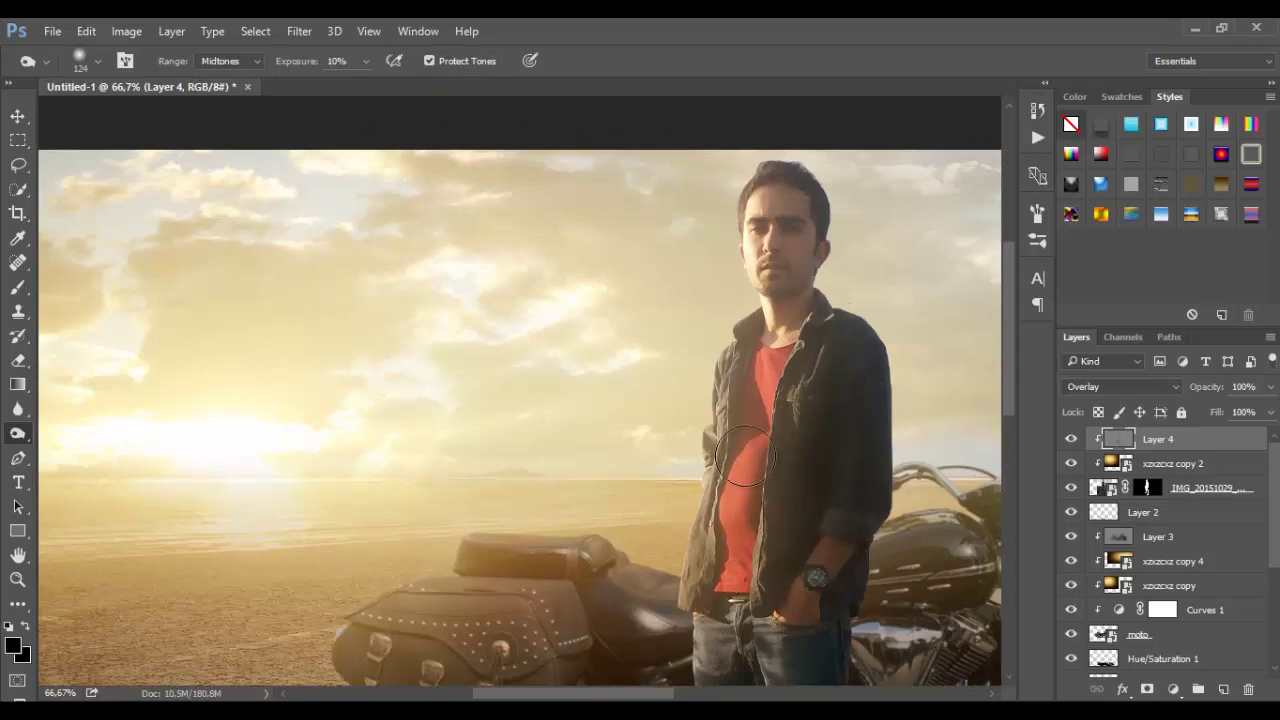
{"action": "left_click_drag", "start_coordinate": [857, 512], "coordinate": [715, 585]}
{"action": "scroll", "coordinate": [721, 578], "scroll_direction": "down", "scroll_amount": 1}
{"action": "scroll", "coordinate": [721, 578], "scroll_direction": "down", "scroll_amount": 3}
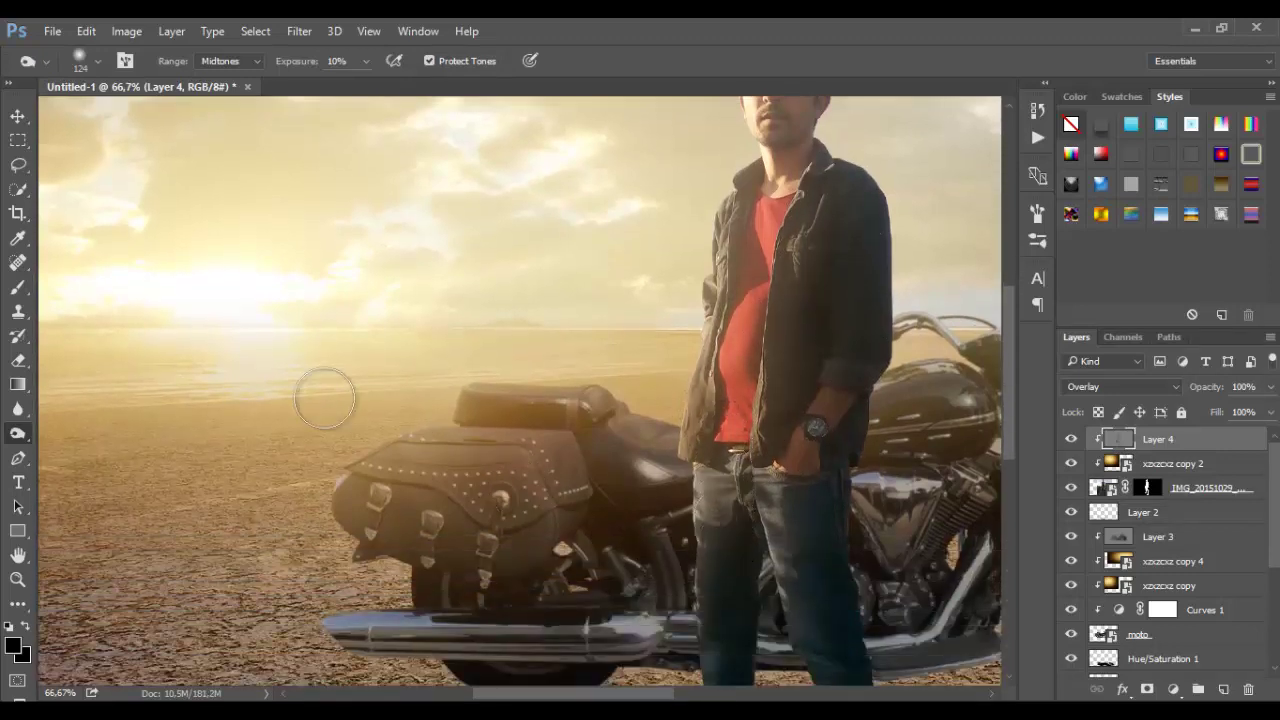
Reselect the Dodge tool from the toning group and adjust its brush size
{"action": "right_click", "coordinate": [18, 432]}
{"action": "left_click", "coordinate": [80, 432]}
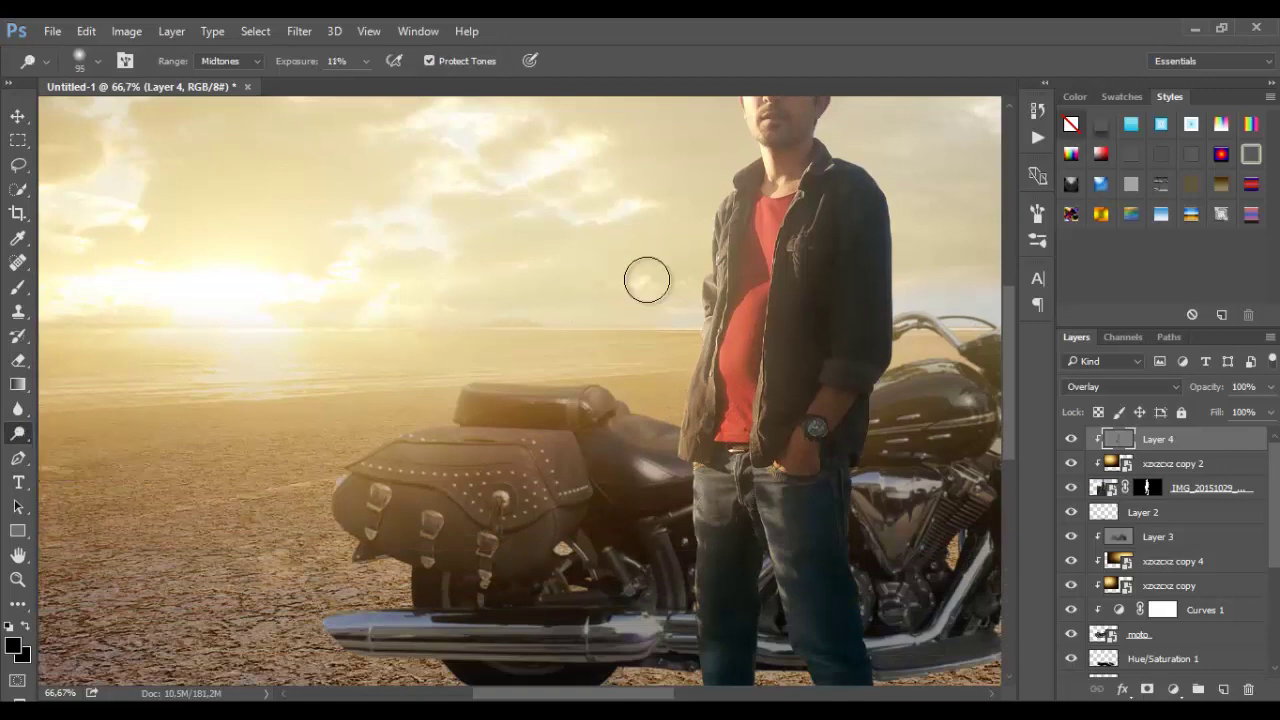
{"action": "scroll", "coordinate": [680, 250], "scroll_direction": "up", "scroll_amount": 1}
{"action": "scroll", "coordinate": [715, 223], "scroll_direction": "up", "scroll_amount": 1}
{"action": "right_click", "coordinate": [715, 223]}
{"action": "left_click_drag", "start_coordinate": [869, 270], "coordinate": [848, 270]}
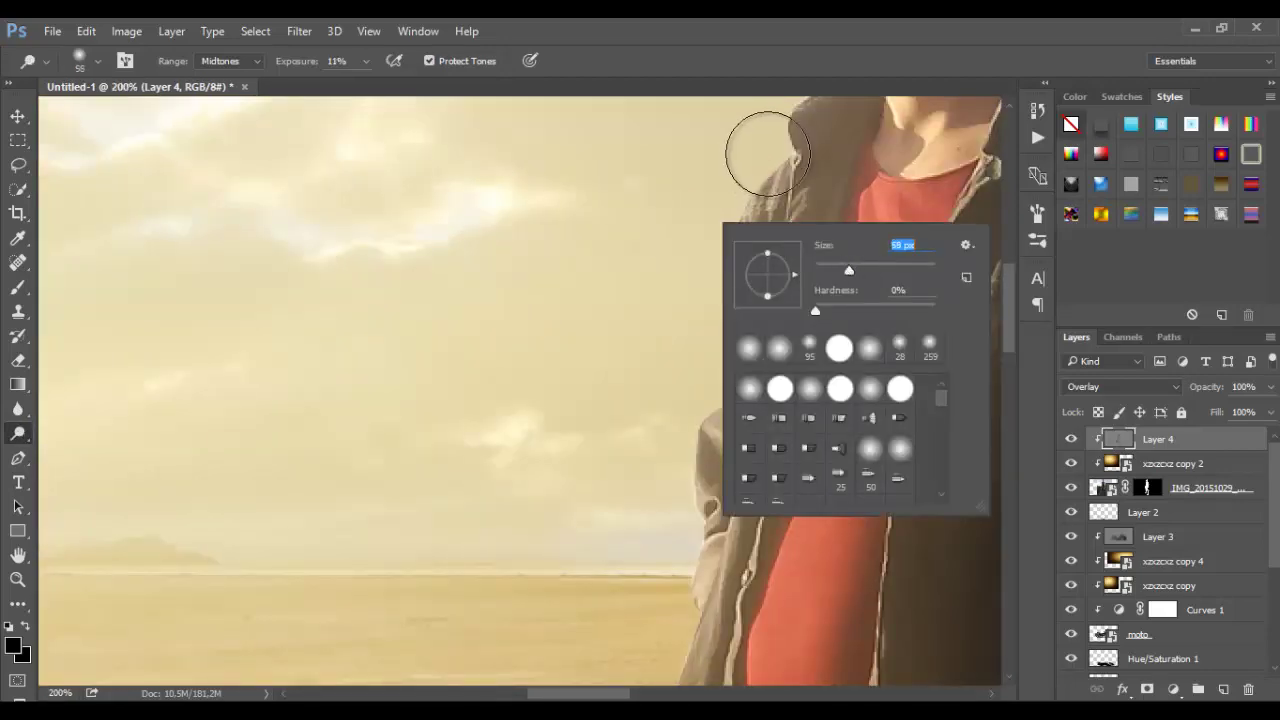
{"action": "key", "text": "Return"}
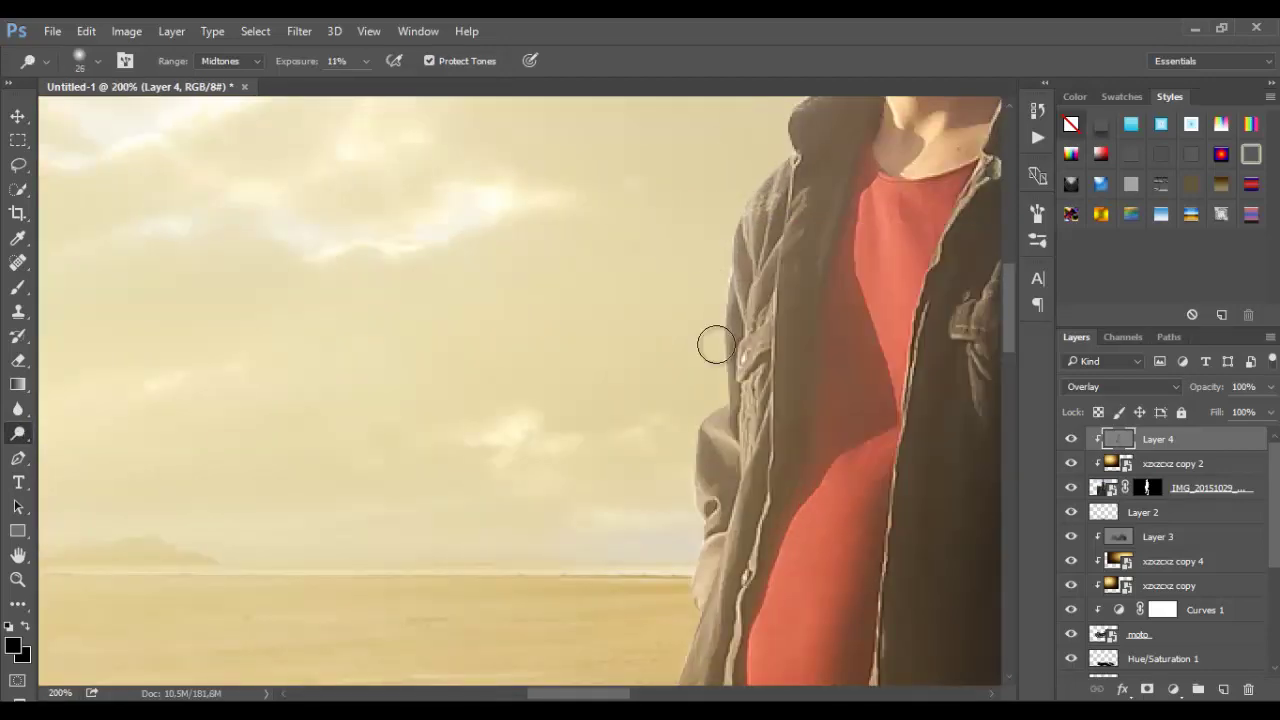
Dodge the jacket edges along the arm, below the collar and at the lower left
{"action": "mouse_move", "coordinate": [724, 393]}
{"action": "left_mouse_down"}
{"action": "mouse_move", "coordinate": [700, 423]}
{"action": "mouse_move", "coordinate": [688, 526]}
{"action": "left_mouse_up"}
{"action": "scroll", "coordinate": [754, 183], "scroll_direction": "up", "scroll_amount": 1}
{"action": "scroll", "coordinate": [754, 183], "scroll_direction": "up", "scroll_amount": 1}
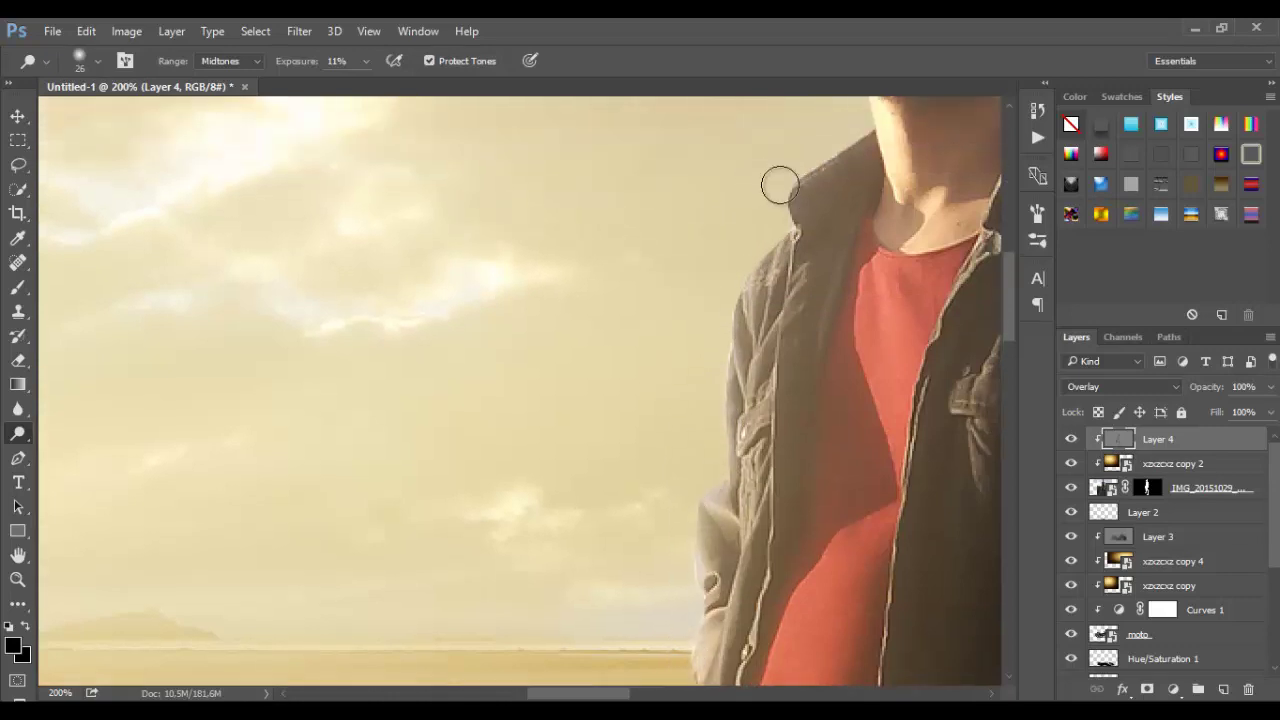
{"action": "mouse_move", "coordinate": [742, 260]}
{"action": "left_mouse_down"}
{"action": "mouse_move", "coordinate": [714, 323]}
{"action": "mouse_move", "coordinate": [811, 177]}
{"action": "mouse_move", "coordinate": [774, 226]}
{"action": "mouse_move", "coordinate": [776, 200]}
{"action": "left_mouse_up"}
{"action": "scroll", "coordinate": [686, 486], "scroll_direction": "down", "scroll_amount": 2}
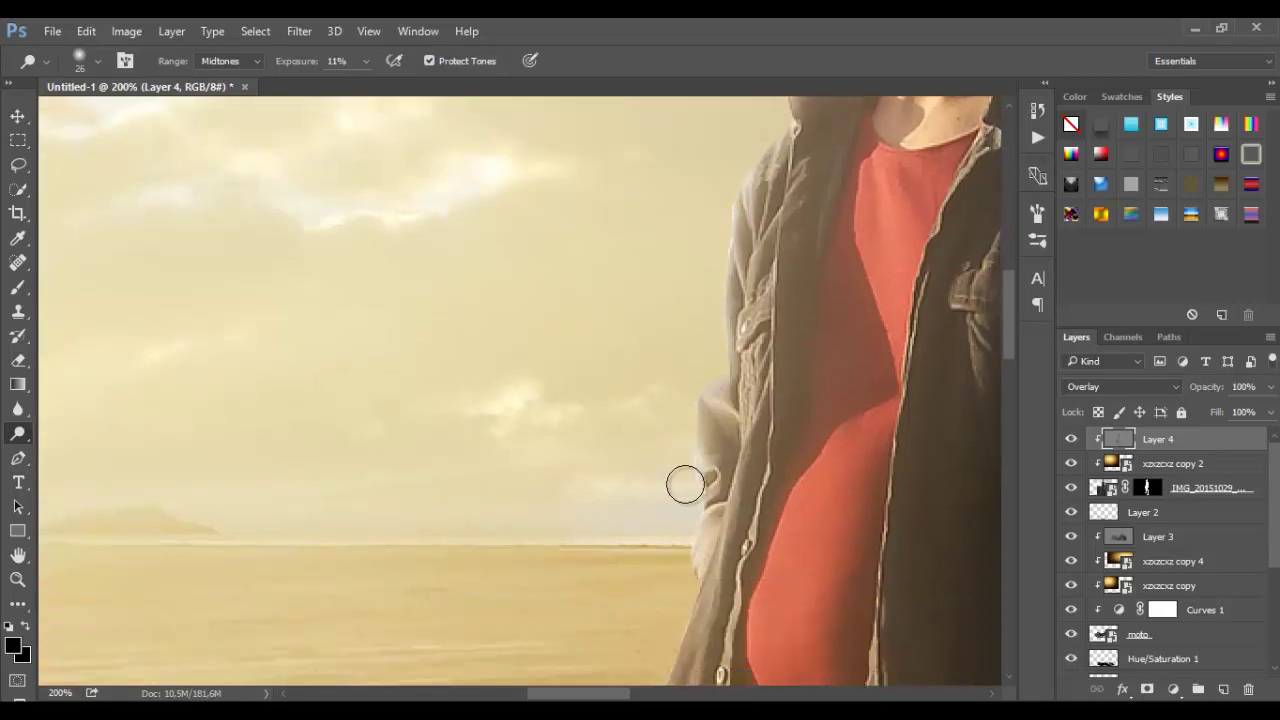
{"action": "scroll", "coordinate": [666, 417], "scroll_direction": "down", "scroll_amount": 2}
{"action": "mouse_move", "coordinate": [681, 408]}
{"action": "left_mouse_down"}
{"action": "mouse_move", "coordinate": [654, 463]}
{"action": "mouse_move", "coordinate": [641, 614]}
{"action": "left_mouse_up"}
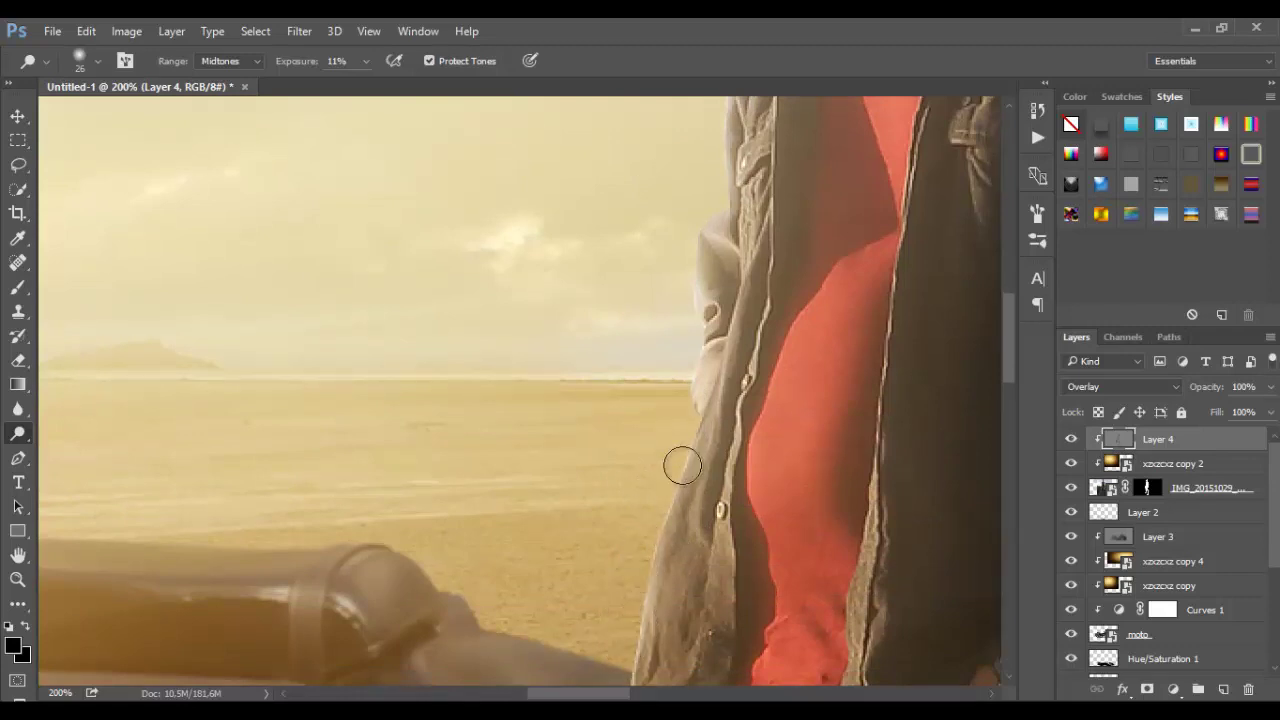
Lighten the left and right edges of the jeans, then zoom to 100% on the man
{"action": "left_click", "coordinate": [779, 407], "text": "alt"}
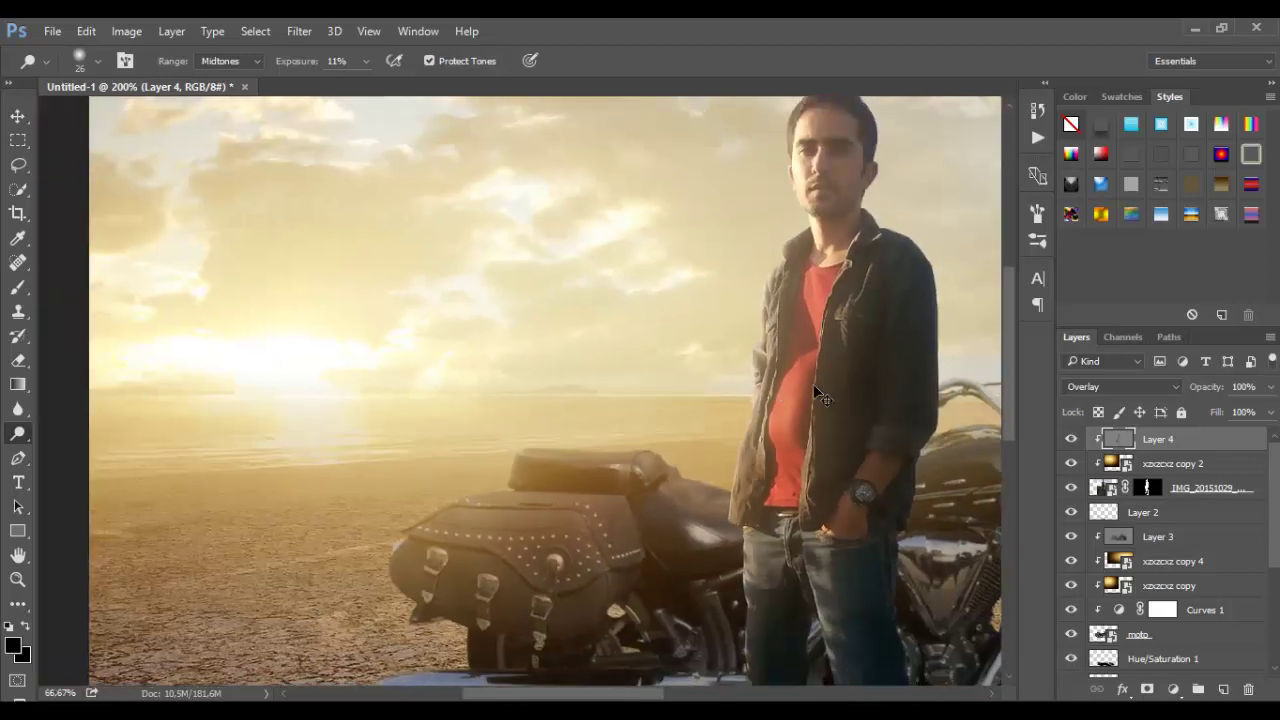
{"action": "left_click", "coordinate": [813, 384], "text": "alt"}
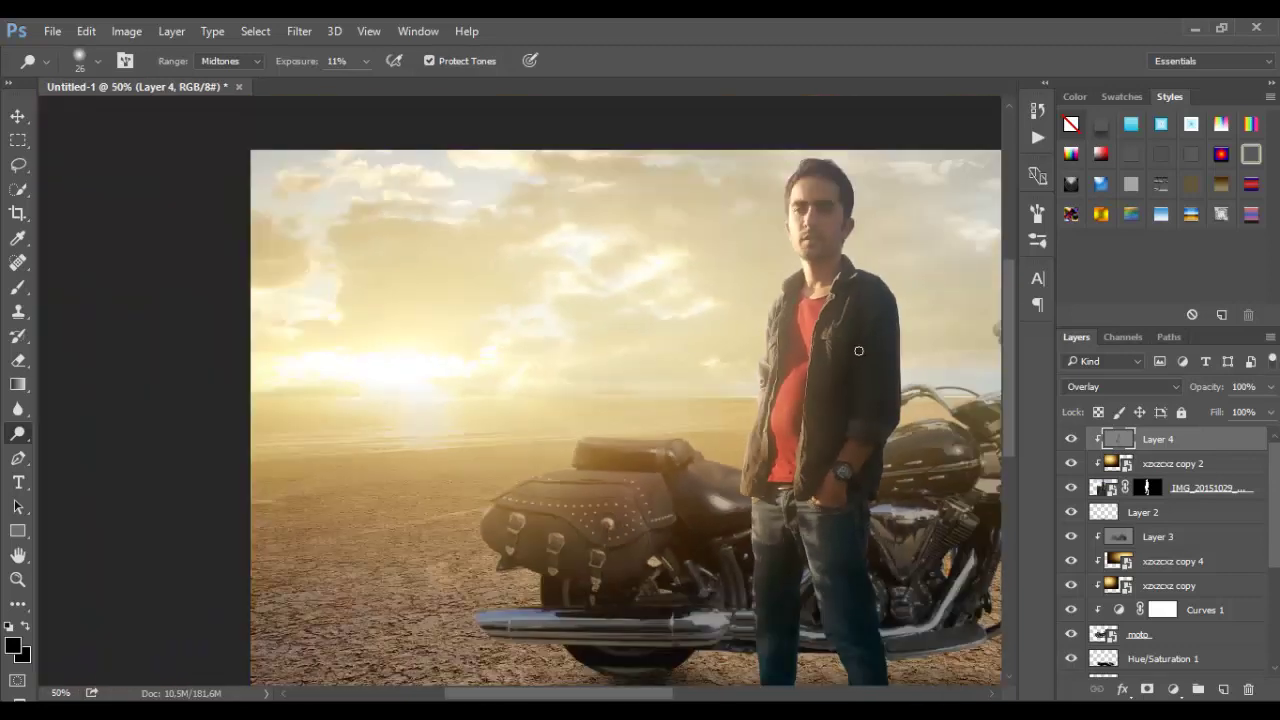
{"action": "left_click", "coordinate": [747, 512], "text": "ctrl"}
{"action": "left_click_drag", "start_coordinate": [735, 530], "coordinate": [752, 640]}
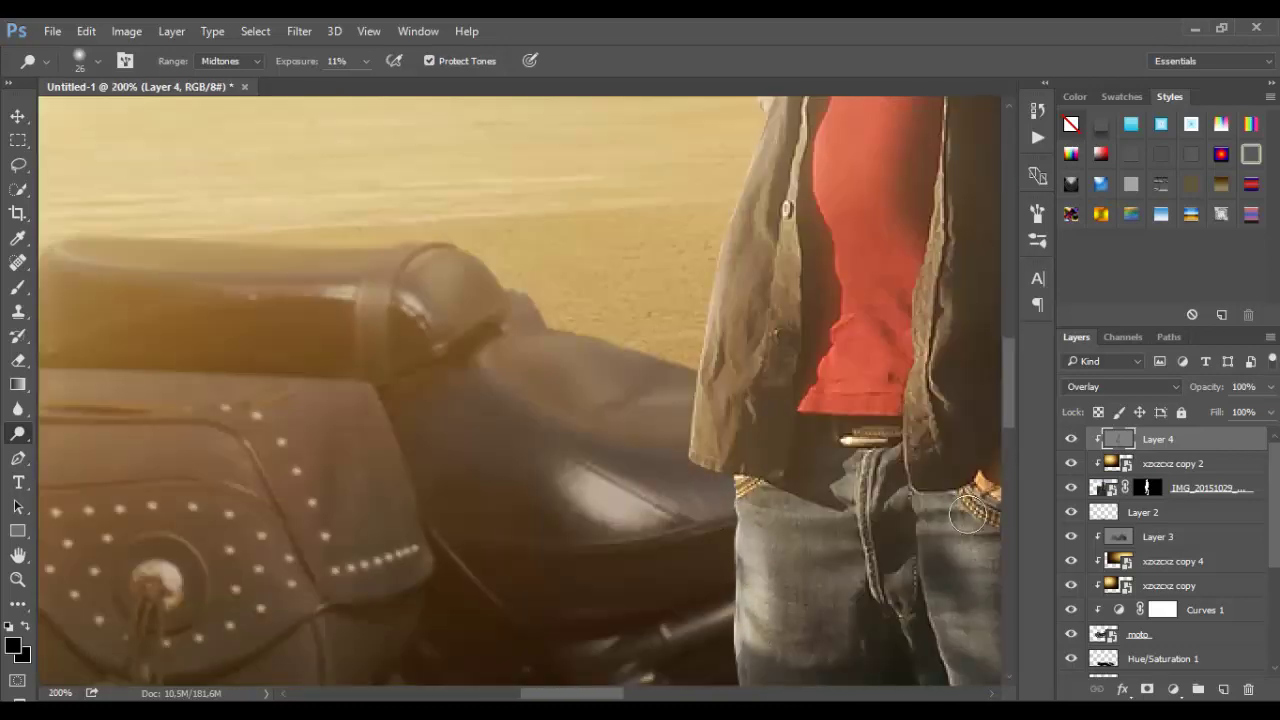
{"action": "left_click_drag", "start_coordinate": [988, 515], "coordinate": [983, 630]}
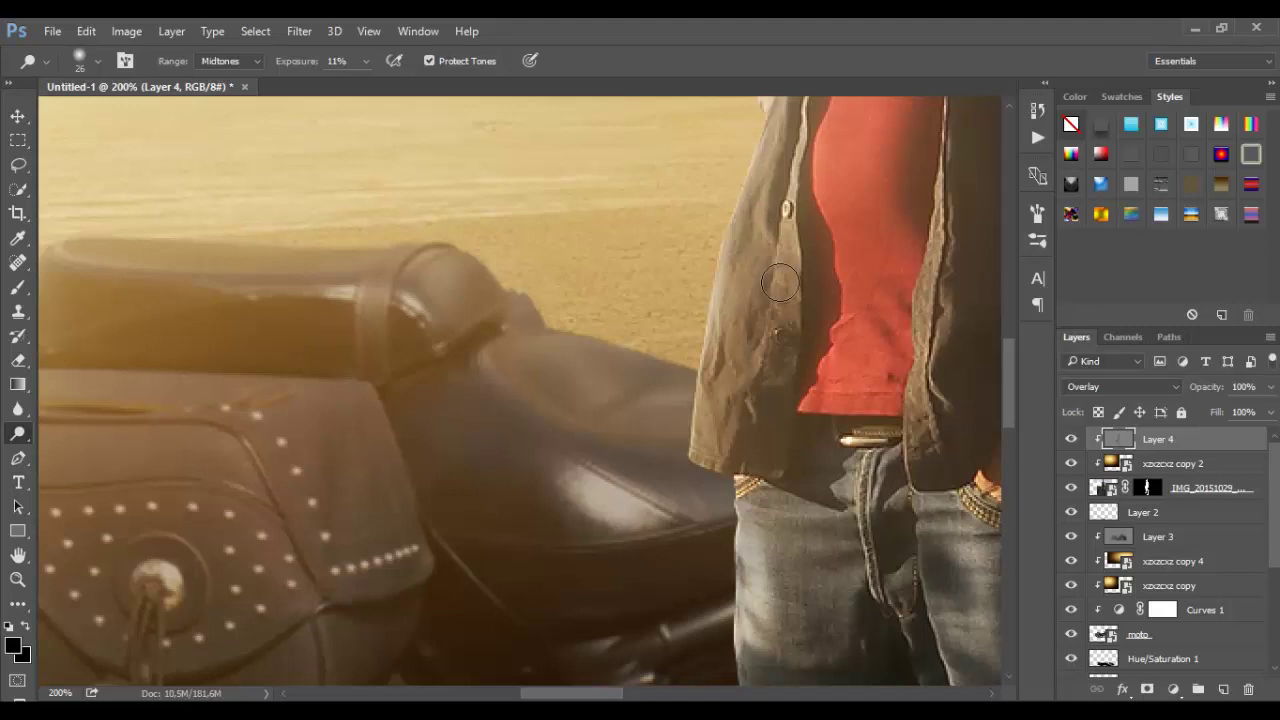
{"action": "scroll", "coordinate": [839, 346], "scroll_direction": "down", "scroll_amount": 3}
{"action": "scroll", "coordinate": [829, 471], "scroll_direction": "down", "scroll_amount": 3}
{"action": "scroll", "coordinate": [797, 537], "scroll_direction": "down", "scroll_amount": 4}
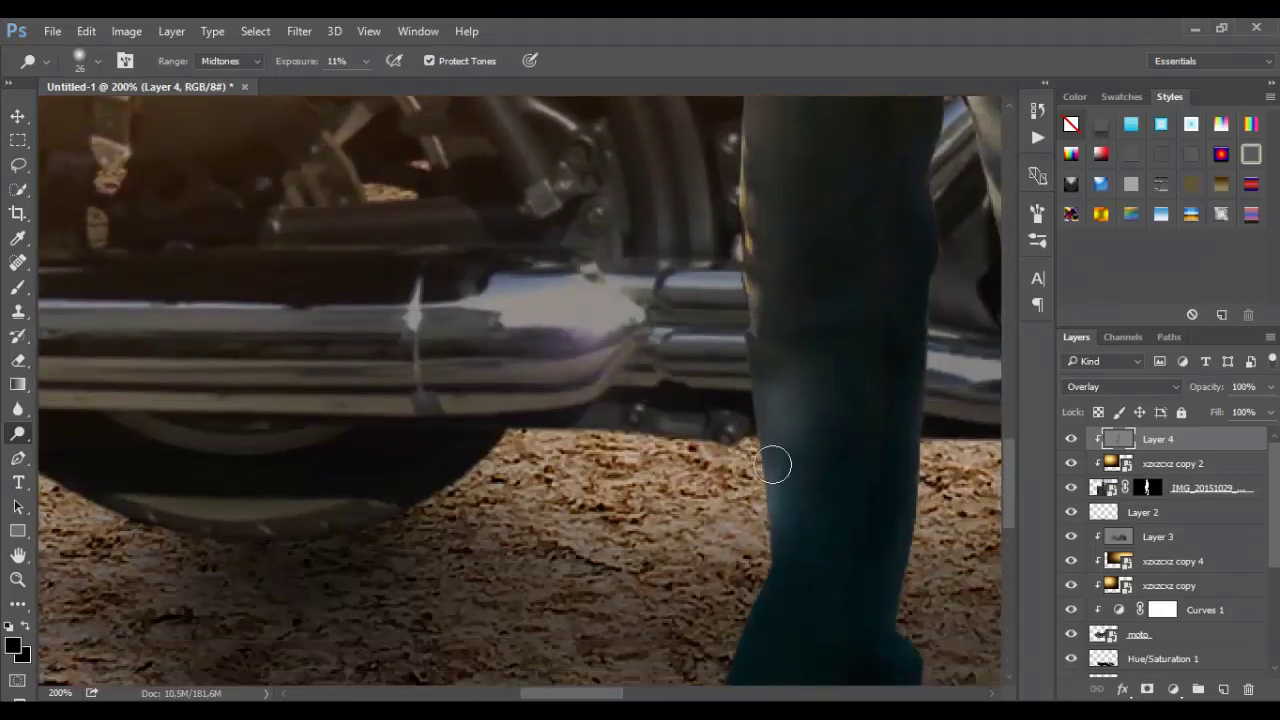
{"action": "key", "text": "ctrl+minus"}
{"action": "key", "text": "ctrl+minus"}
{"action": "key", "text": "ctrl+minus"}
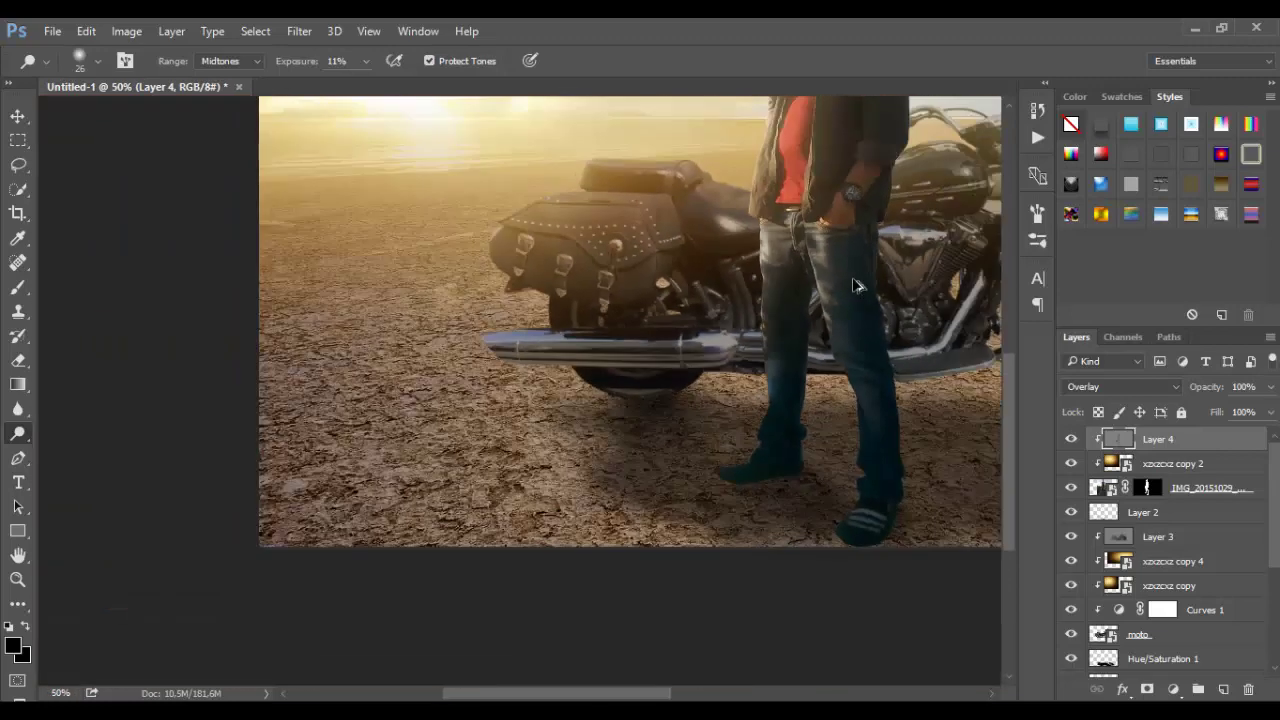
{"action": "key", "text": "ctrl+plus"}
{"action": "key", "text": "ctrl+plus"}
Zoom in on the head and dodge along the left edge of the hair and face
{"action": "scroll", "coordinate": [860, 175], "scroll_direction": "up", "scroll_amount": 3}
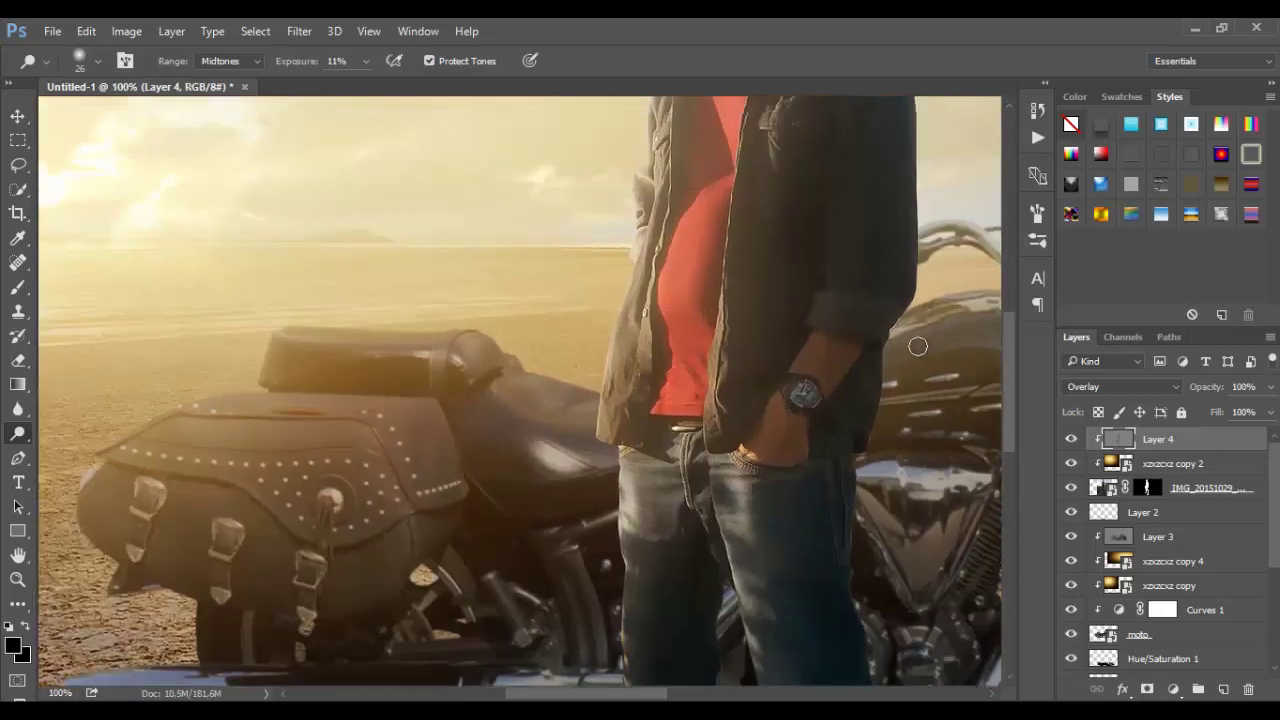
{"action": "scroll", "coordinate": [830, 185], "scroll_direction": "up", "scroll_amount": 3}
{"action": "scroll", "coordinate": [813, 188], "scroll_direction": "up", "scroll_amount": 1}
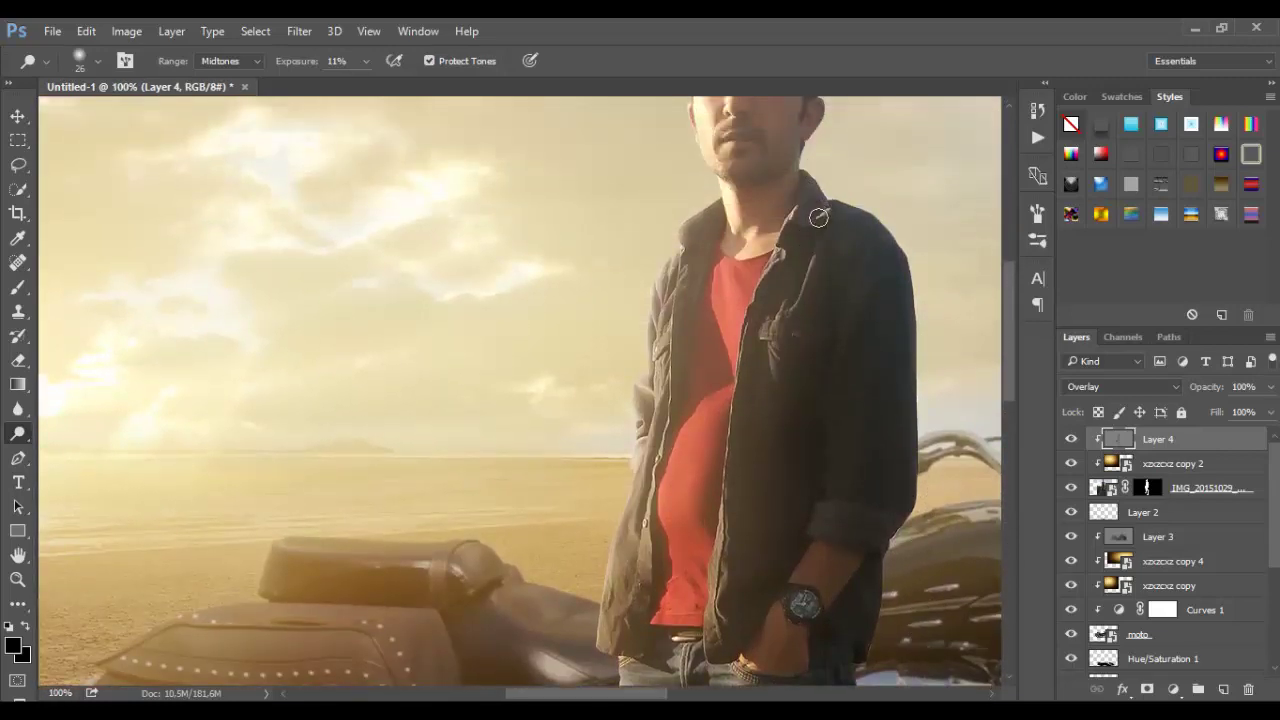
{"action": "scroll", "coordinate": [720, 350], "scroll_direction": "up", "scroll_amount": 2}
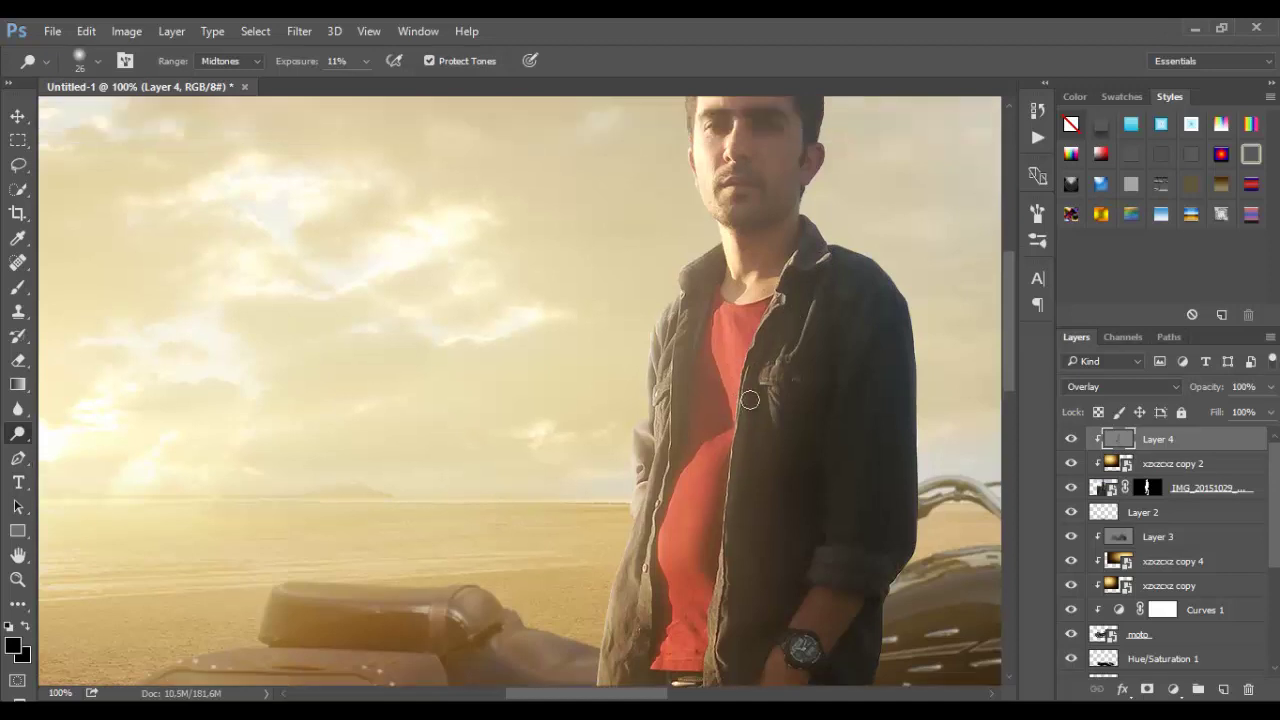
{"action": "scroll", "coordinate": [791, 394], "scroll_direction": "up", "scroll_amount": 3}
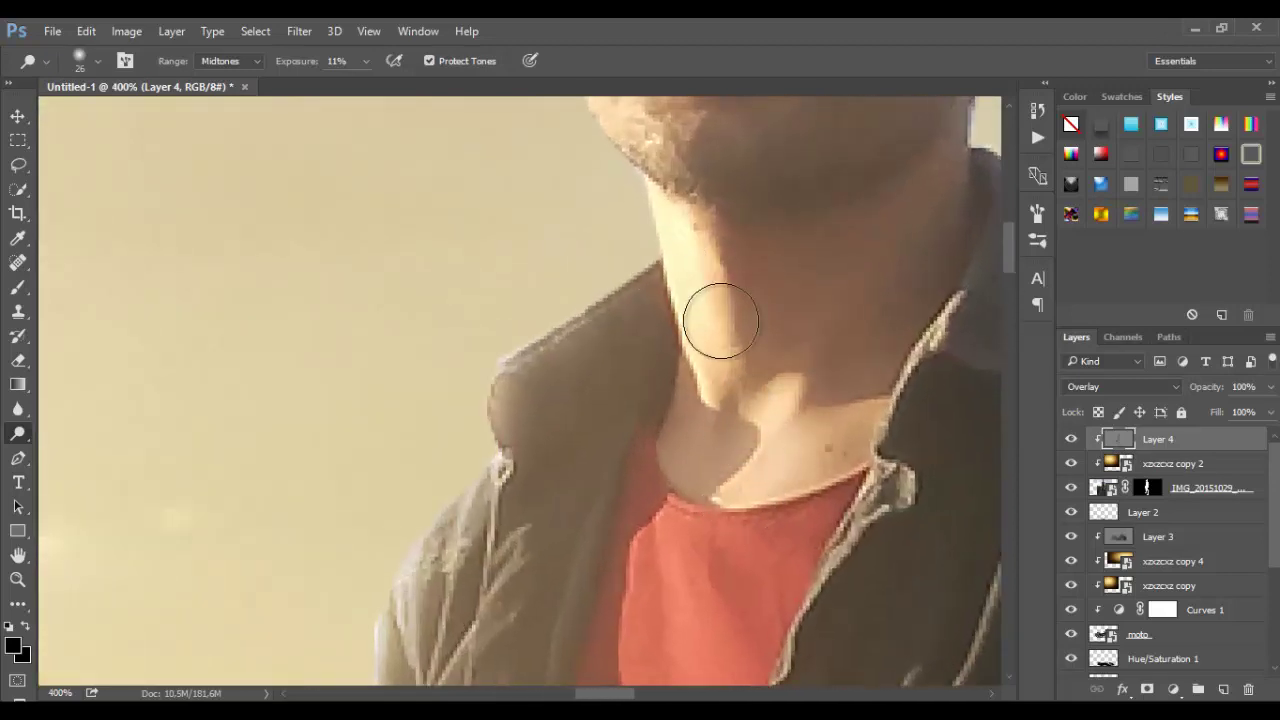
{"action": "scroll", "coordinate": [765, 500], "scroll_direction": "up", "scroll_amount": 2}
{"action": "scroll", "coordinate": [760, 530], "scroll_direction": "up", "scroll_amount": 2}
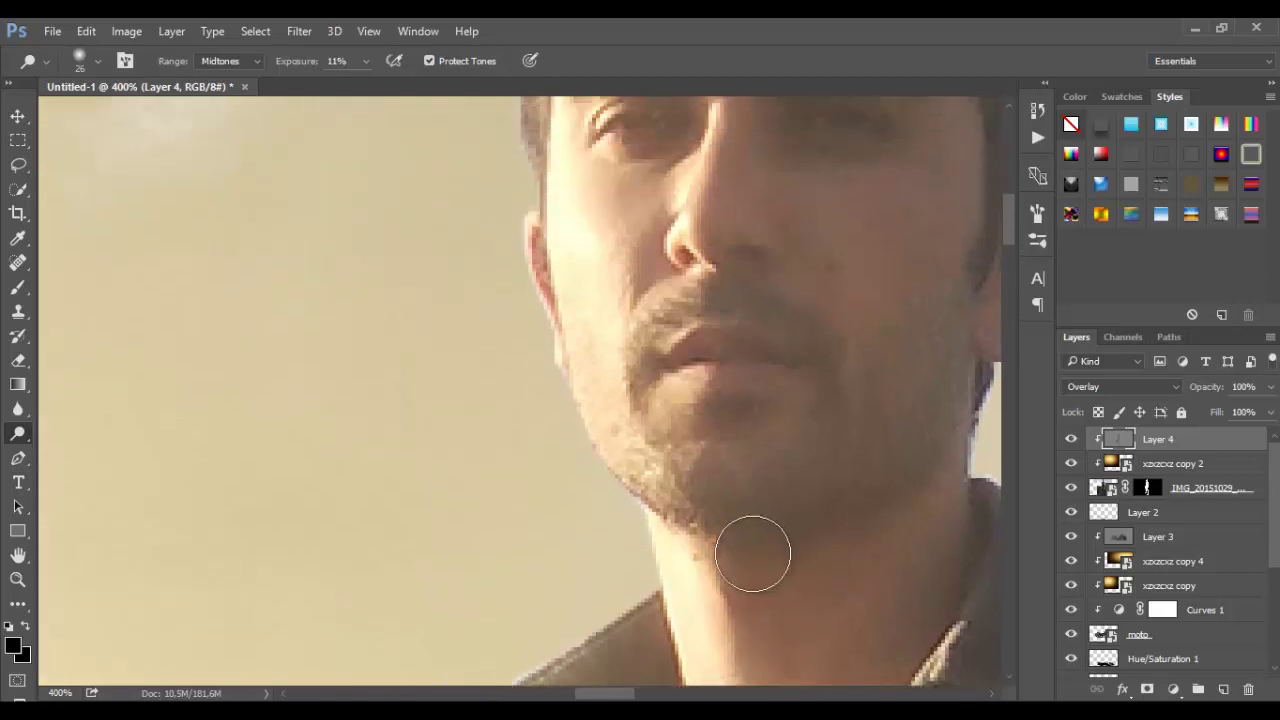
{"action": "scroll", "coordinate": [750, 551], "scroll_direction": "up", "scroll_amount": 3}
{"action": "scroll", "coordinate": [700, 450], "scroll_direction": "up", "scroll_amount": 2}
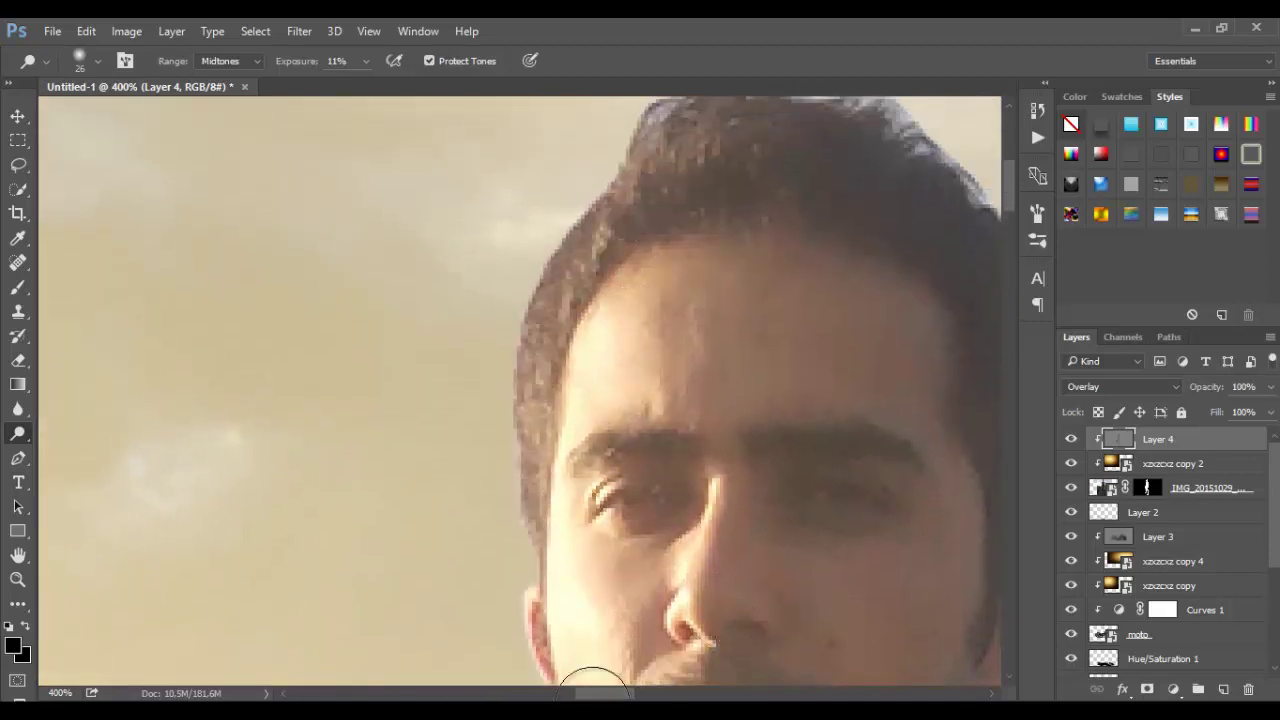
{"action": "scroll", "coordinate": [608, 403], "scroll_direction": "down", "scroll_amount": 1}
{"action": "scroll", "coordinate": [533, 316], "scroll_direction": "up", "scroll_amount": 2}
{"action": "left_click_drag", "start_coordinate": [533, 316], "coordinate": [528, 486]}
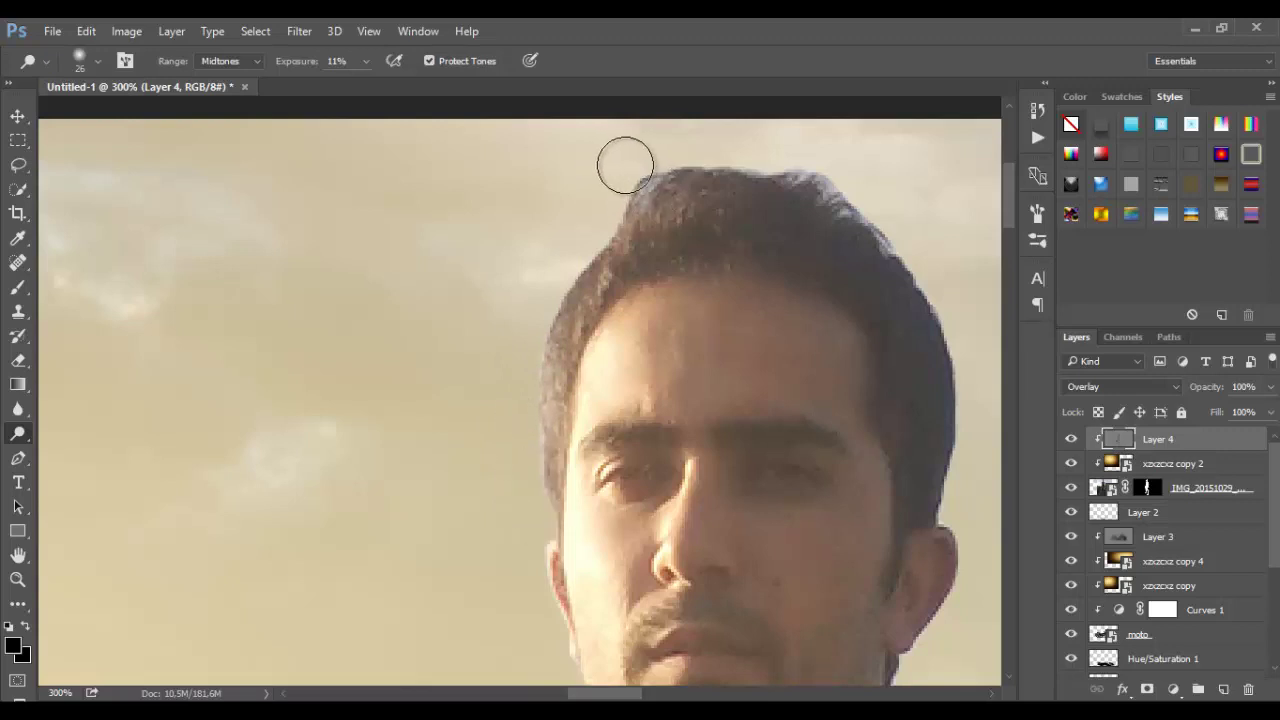
{"action": "scroll", "coordinate": [540, 325], "scroll_direction": "down", "scroll_amount": 2}
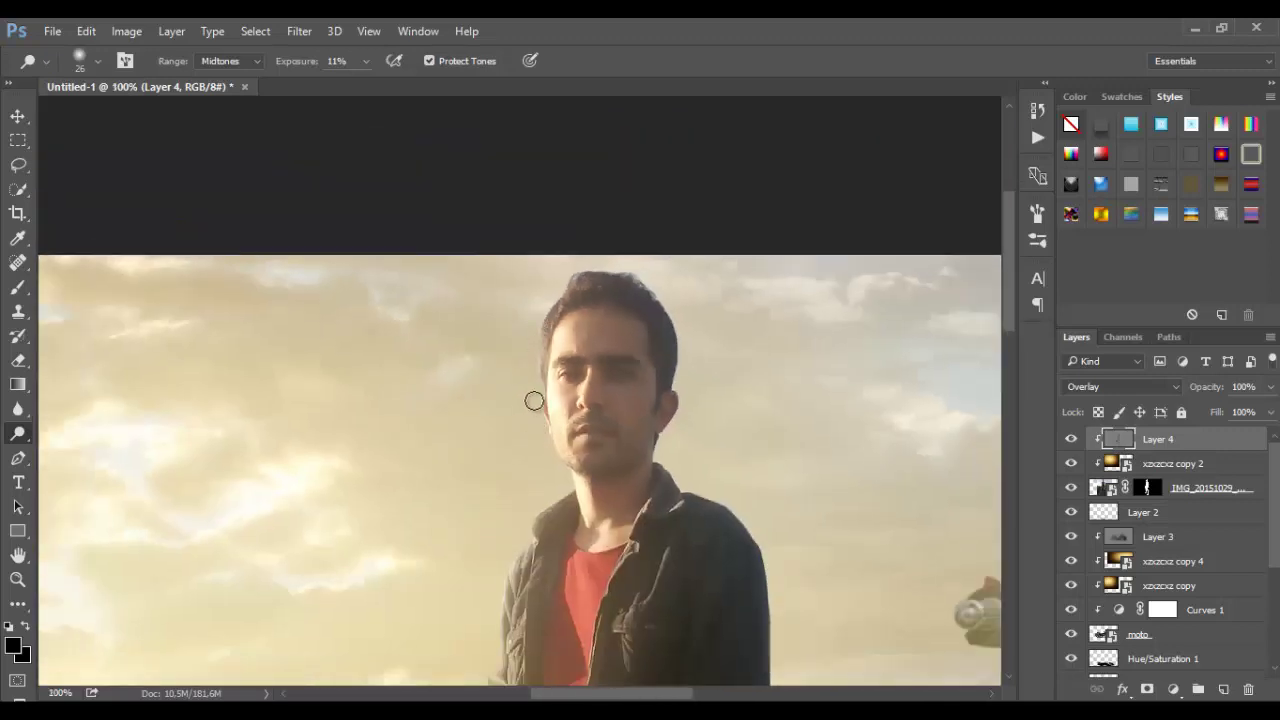
{"action": "scroll", "coordinate": [520, 525], "scroll_direction": "down", "scroll_amount": 3}
{"action": "scroll", "coordinate": [505, 480], "scroll_direction": "down", "scroll_amount": 3}
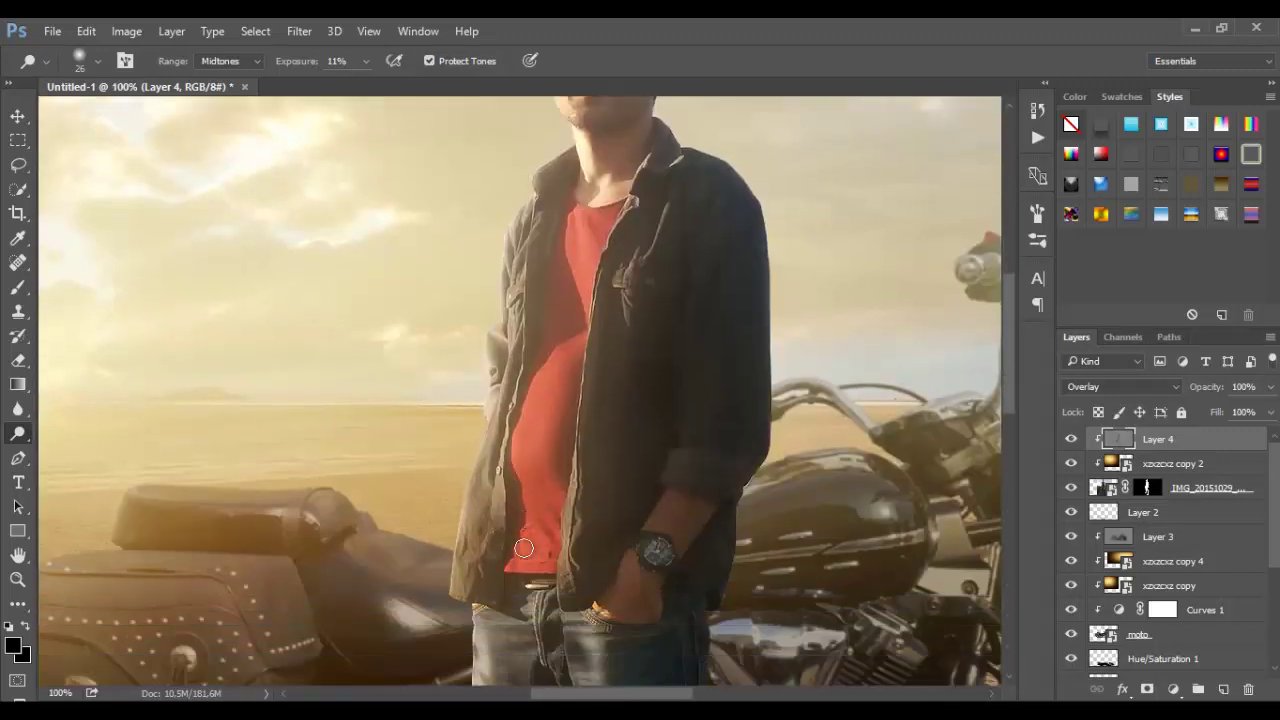
{"action": "scroll", "coordinate": [490, 440], "scroll_direction": "down", "scroll_amount": 2}
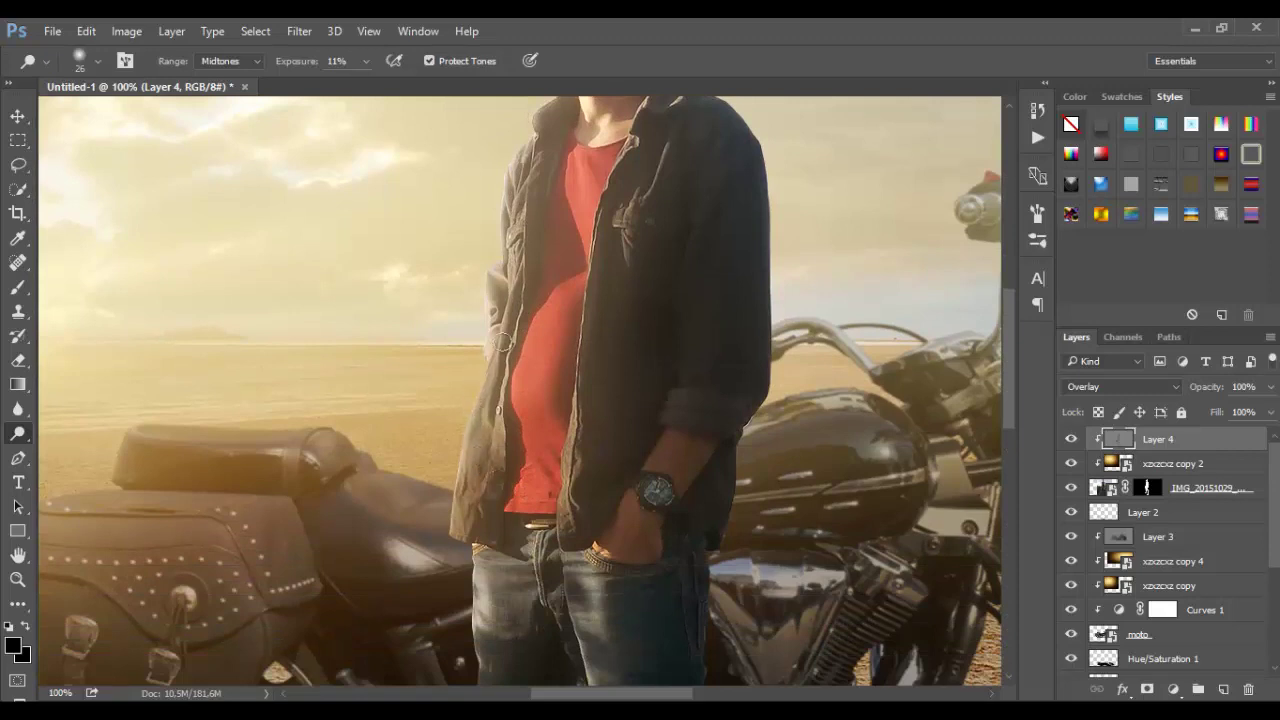
{"action": "scroll", "coordinate": [529, 354], "scroll_direction": "down", "scroll_amount": 2}
{"action": "scroll", "coordinate": [515, 406], "scroll_direction": "down", "scroll_amount": 1}
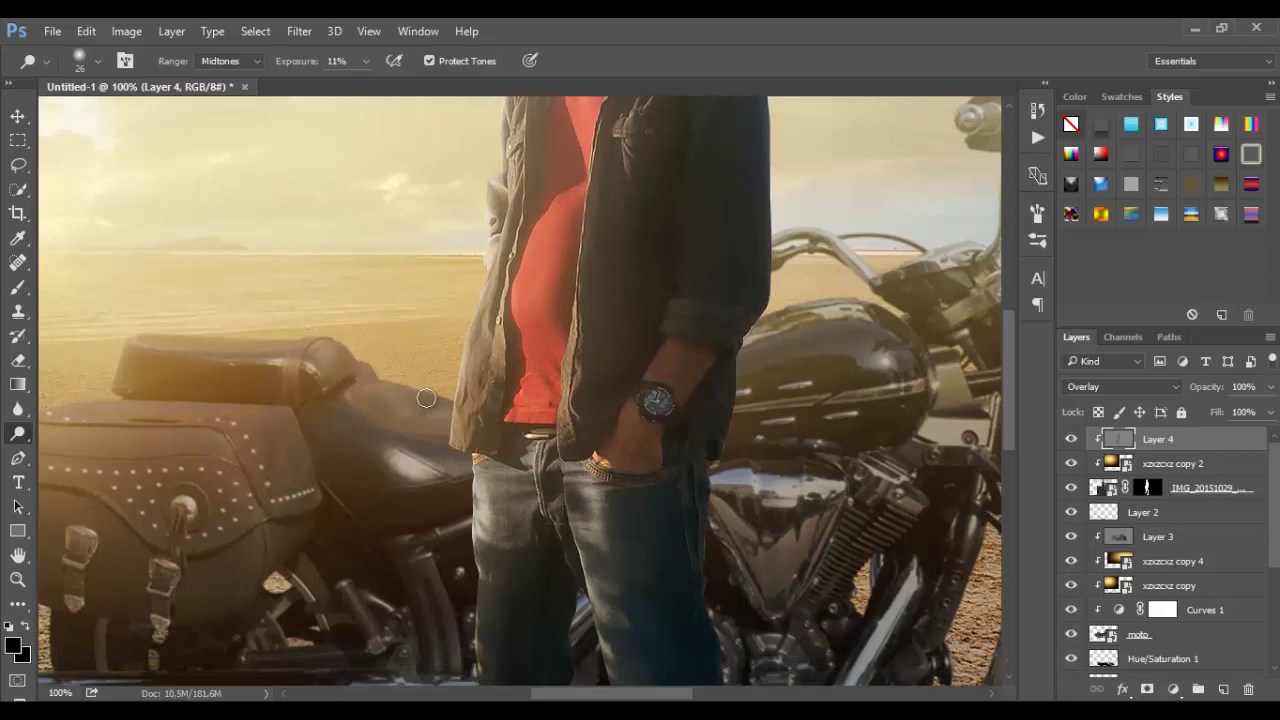
Select Layer 3, float and re-dock the document window, and zoom out to the whole image
{"action": "left_click", "coordinate": [1116, 537]}
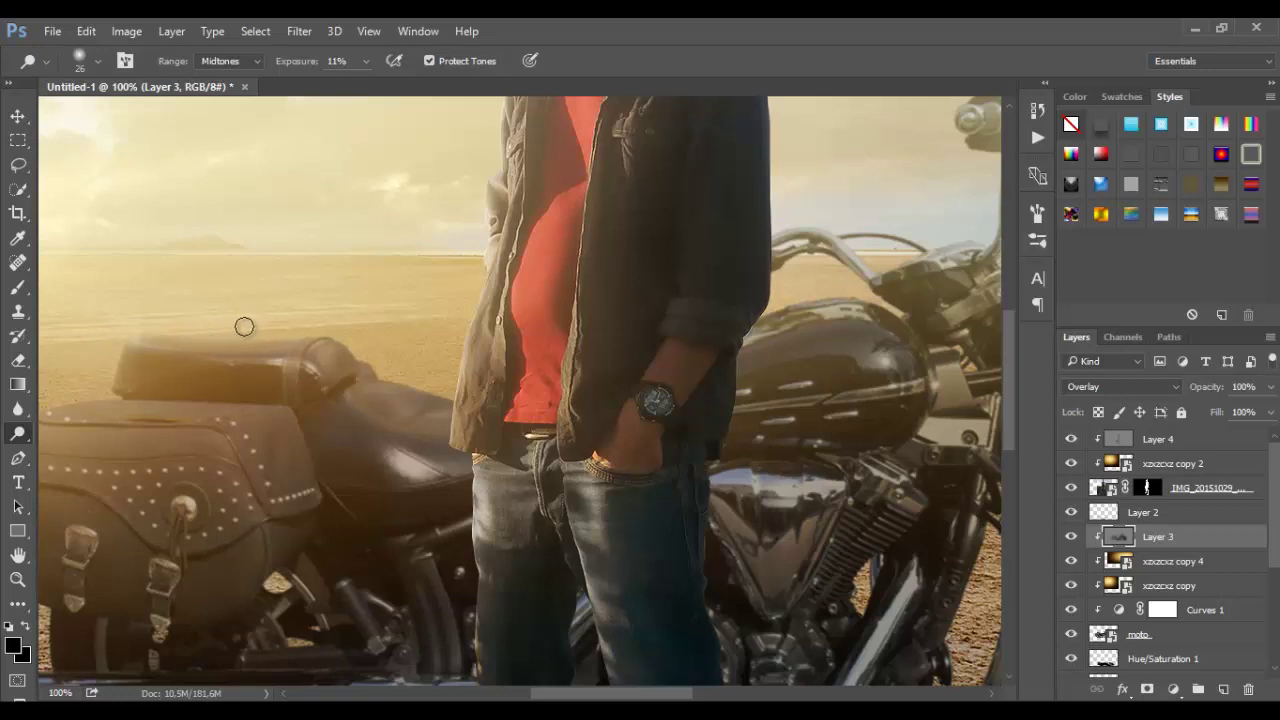
{"action": "left_click_drag", "start_coordinate": [600, 693], "coordinate": [640, 693]}
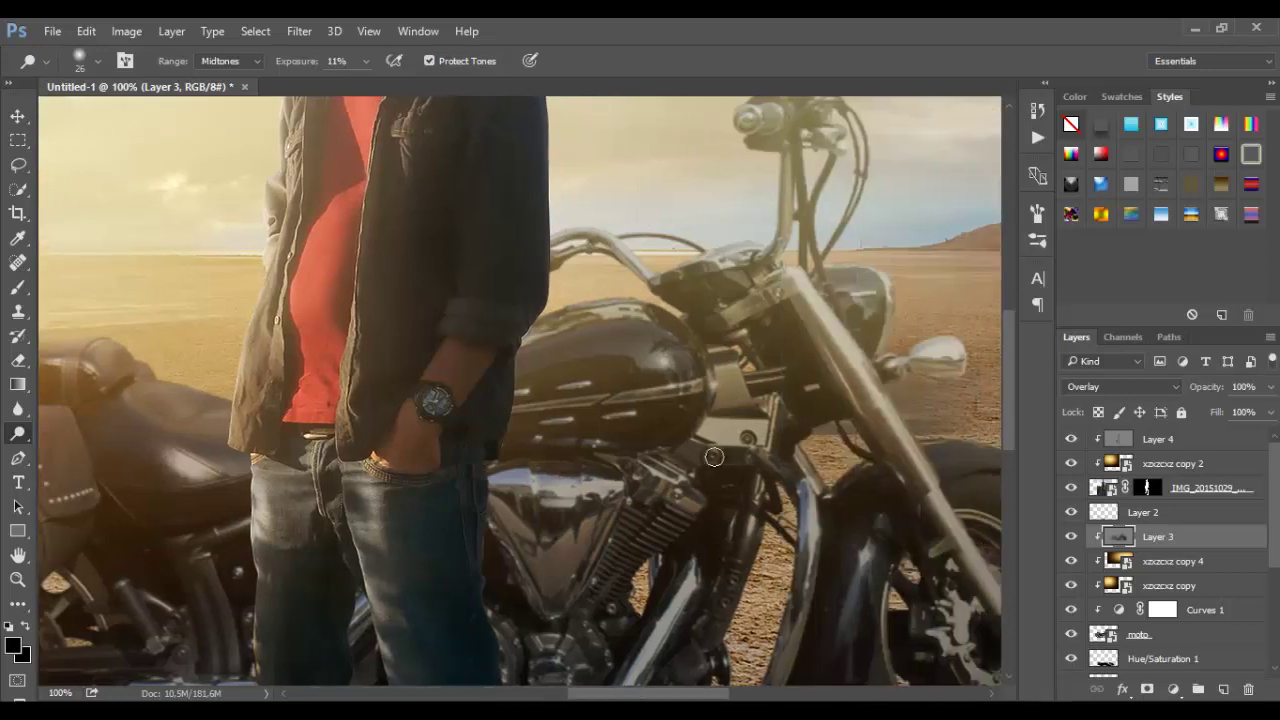
{"action": "scroll", "coordinate": [806, 217], "scroll_direction": "up", "scroll_amount": 3}
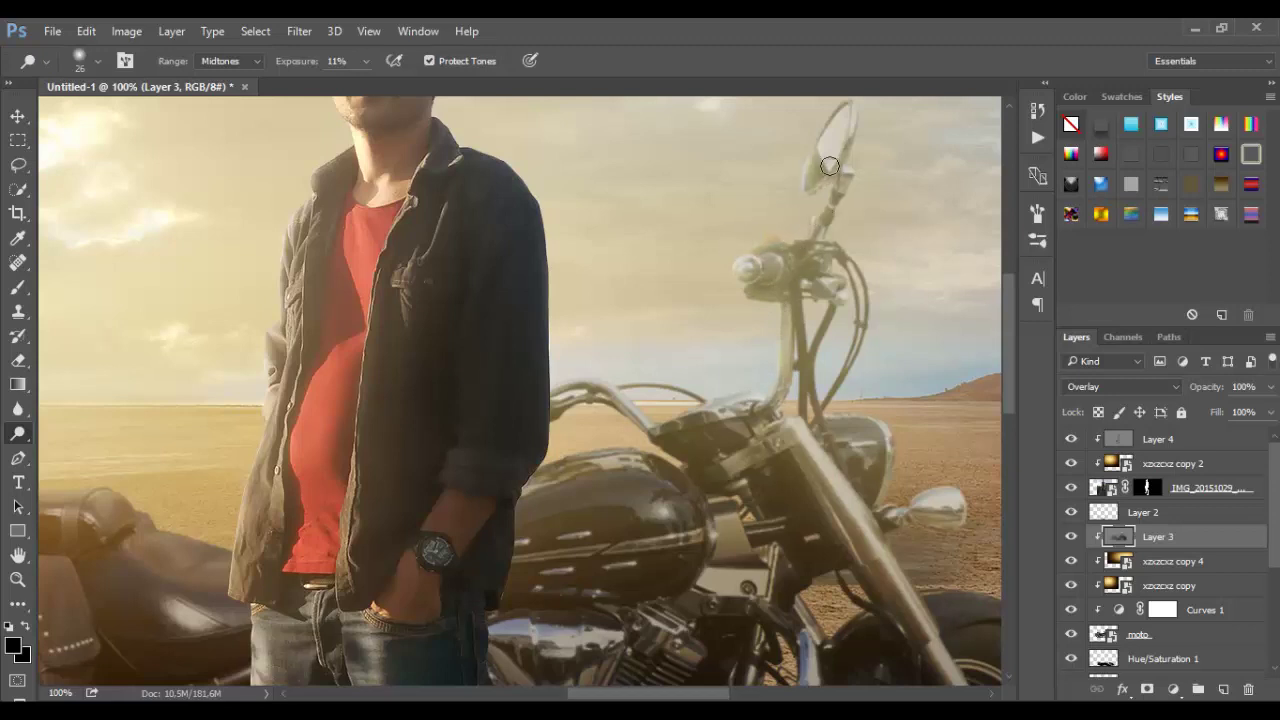
{"action": "left_click_drag", "start_coordinate": [820, 87], "coordinate": [831, 110]}
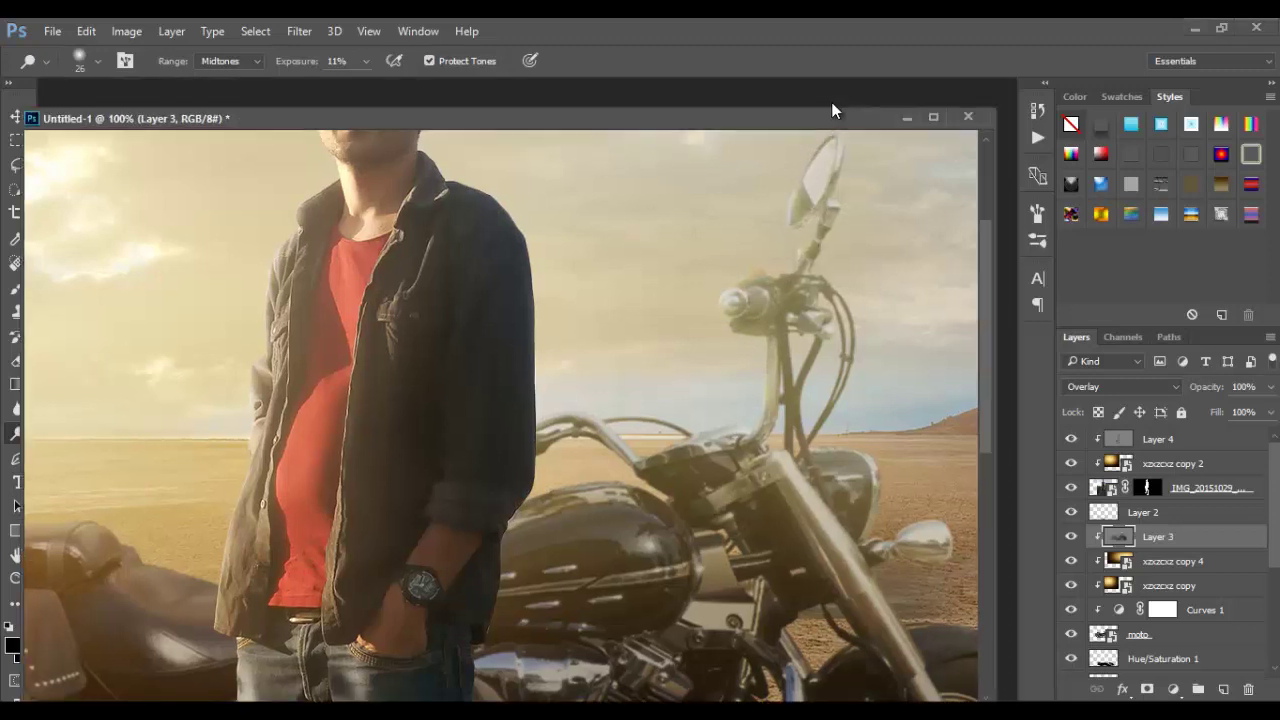
{"action": "left_click", "coordinate": [933, 117]}
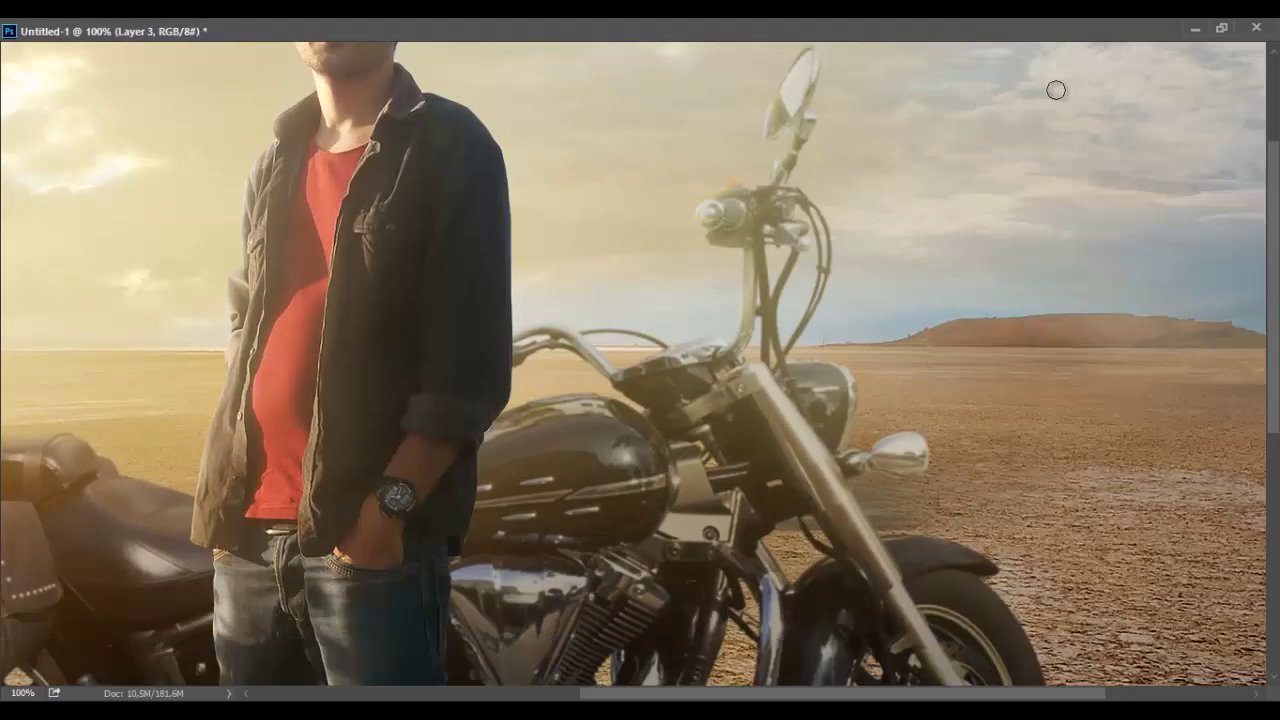
{"action": "left_click", "coordinate": [1221, 35]}
{"action": "left_click_drag", "start_coordinate": [900, 117], "coordinate": [903, 92]}
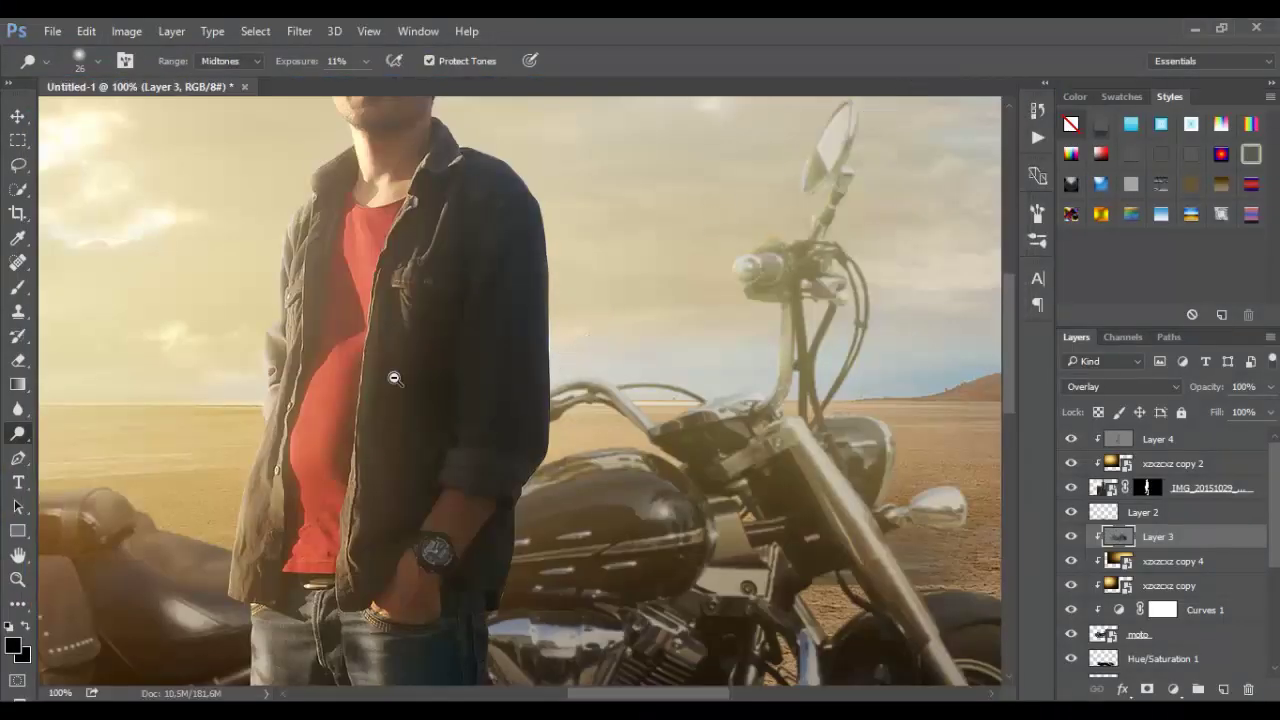
{"action": "left_click", "coordinate": [394, 378], "text": "alt"}
{"action": "left_click", "coordinate": [394, 378], "text": "alt"}
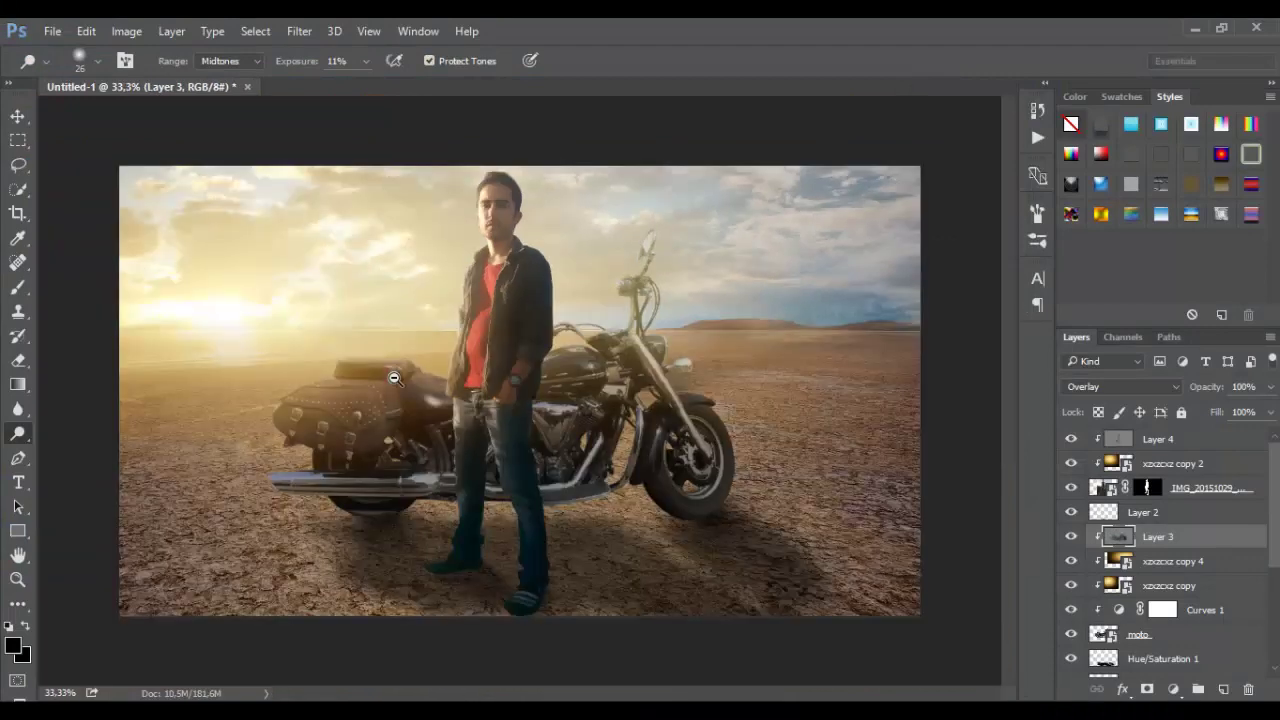
Zoom in and dodge the saddlebag's left and top edges and the seat's top edge
{"action": "left_click", "coordinate": [304, 392]}
{"action": "left_click", "coordinate": [304, 392]}
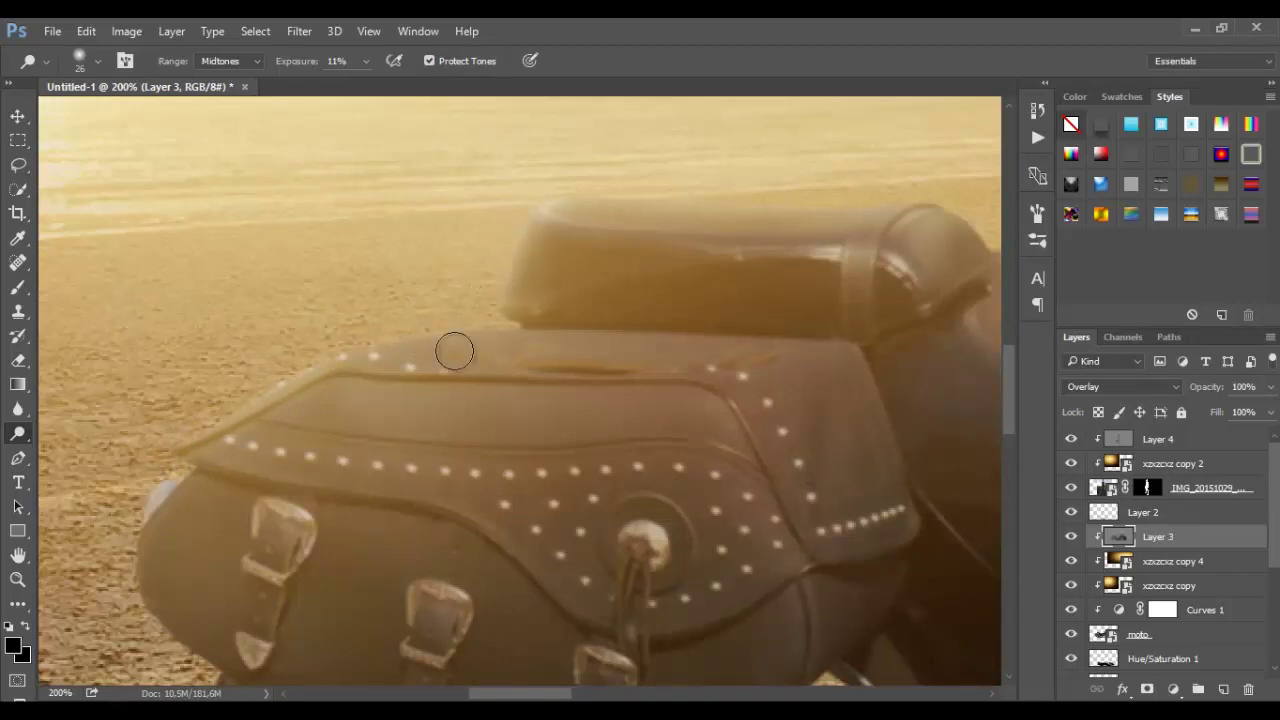
{"action": "left_click_drag", "start_coordinate": [164, 456], "coordinate": [171, 491]}
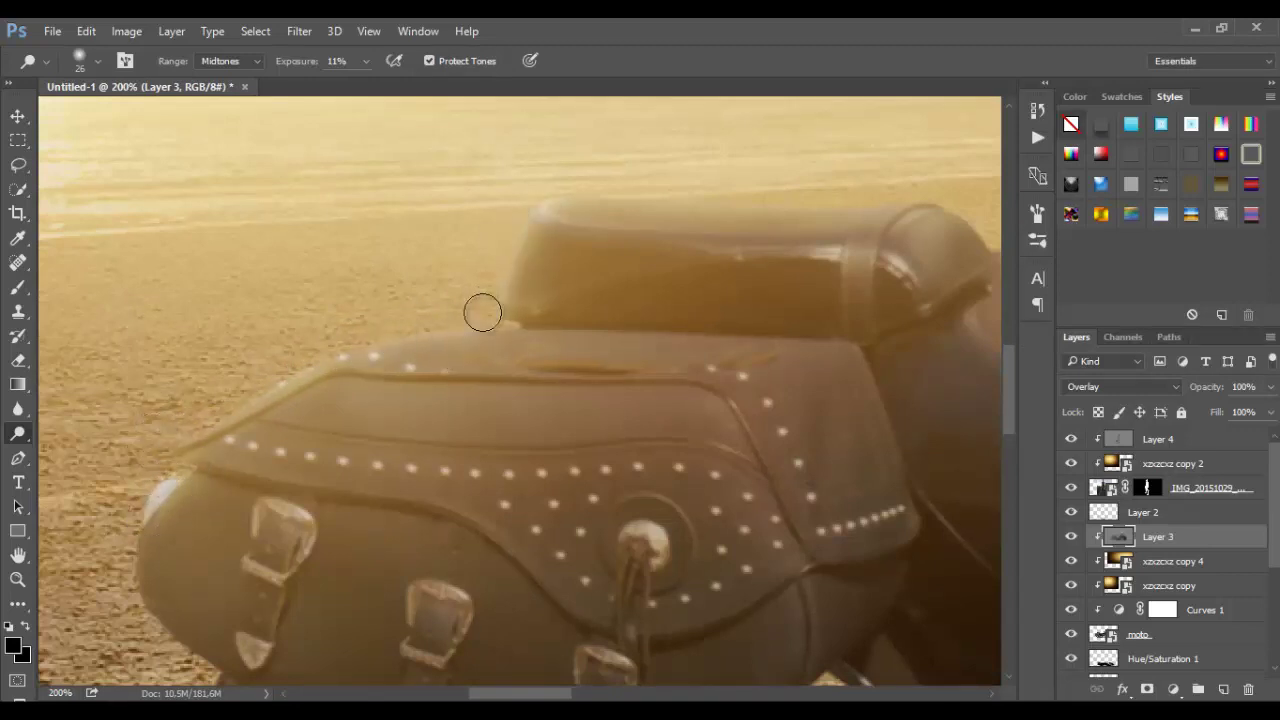
{"action": "left_click_drag", "start_coordinate": [480, 309], "coordinate": [211, 418]}
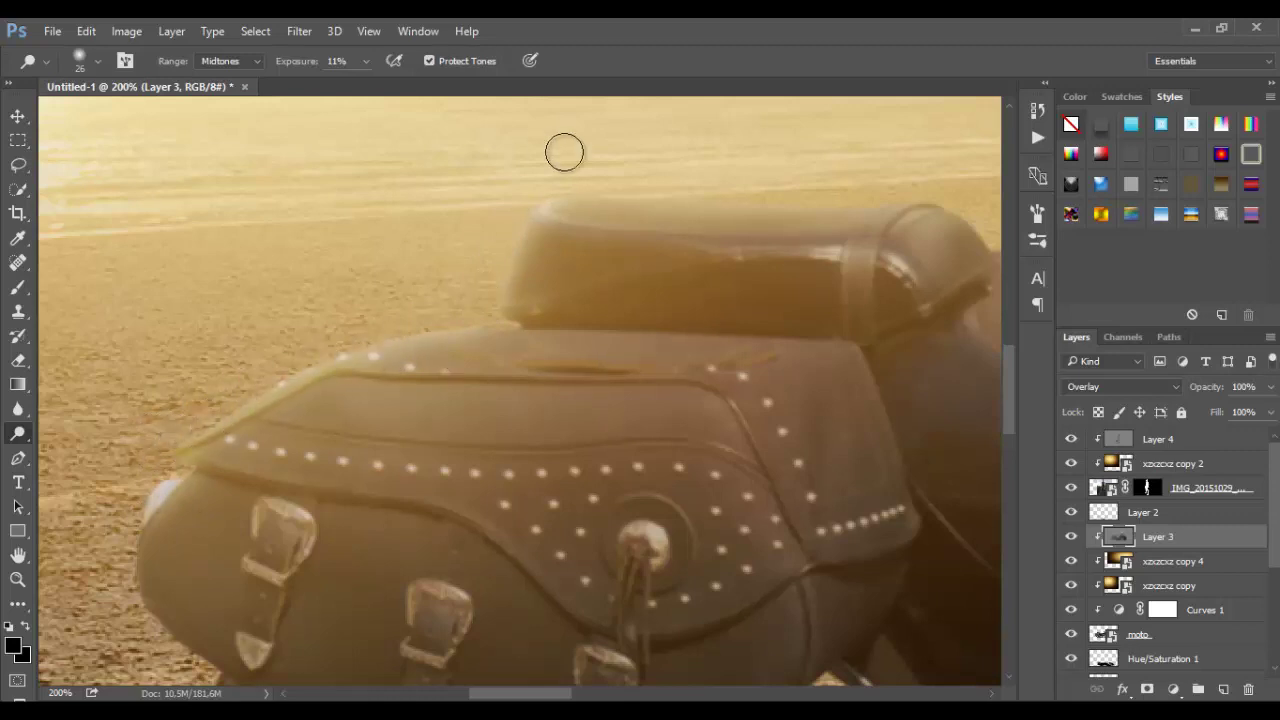
{"action": "mouse_move", "coordinate": [535, 190]}
{"action": "left_mouse_down"}
{"action": "mouse_move", "coordinate": [543, 207]}
{"action": "mouse_move", "coordinate": [491, 300]}
{"action": "mouse_move", "coordinate": [423, 323]}
{"action": "left_mouse_up"}
{"action": "left_click_drag", "start_coordinate": [517, 693], "coordinate": [582, 693]}
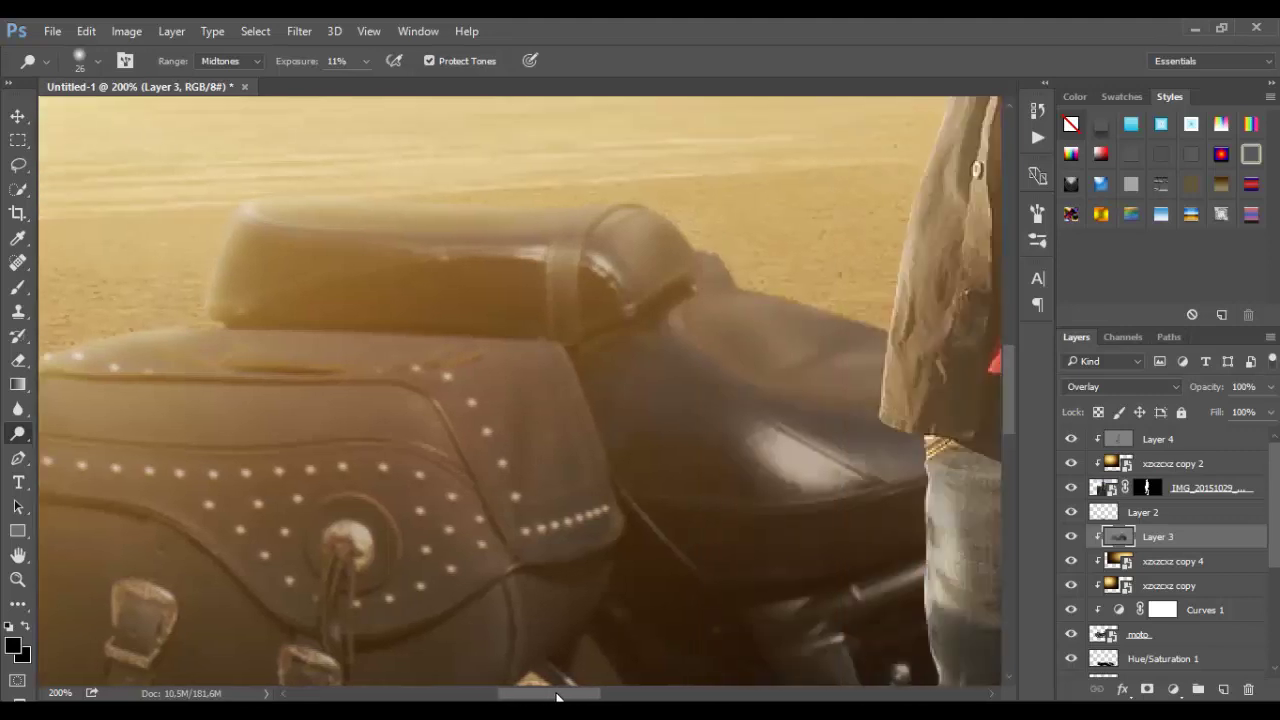
{"action": "mouse_move", "coordinate": [417, 251]}
{"action": "left_mouse_down"}
{"action": "mouse_move", "coordinate": [470, 296]}
{"action": "mouse_move", "coordinate": [557, 309]}
{"action": "mouse_move", "coordinate": [408, 279]}
{"action": "mouse_move", "coordinate": [357, 223]}
{"action": "mouse_move", "coordinate": [400, 249]}
{"action": "left_mouse_up"}
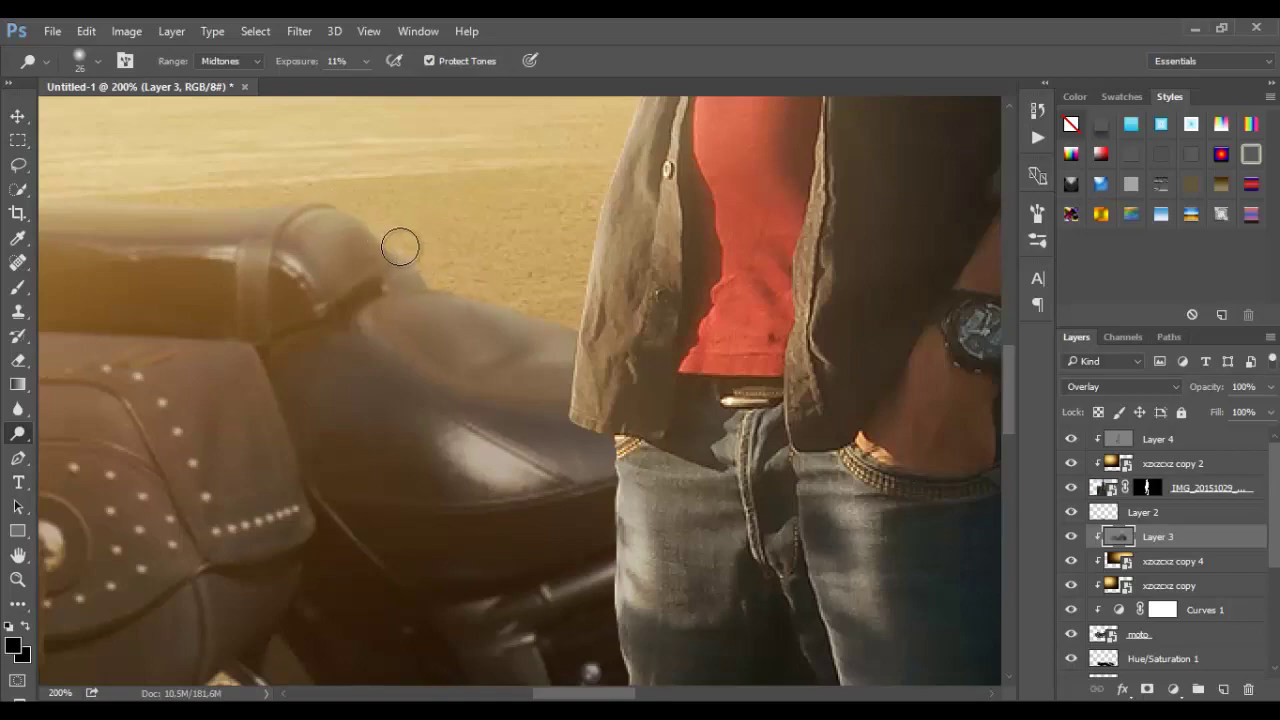
Dodge the exhaust pipe's top edge and tip, plus the saddlebag's lower edge by the buckle
{"action": "key", "text": "ctrl+minus"}
{"action": "key", "text": "ctrl+minus"}
{"action": "key", "text": "ctrl+minus"}
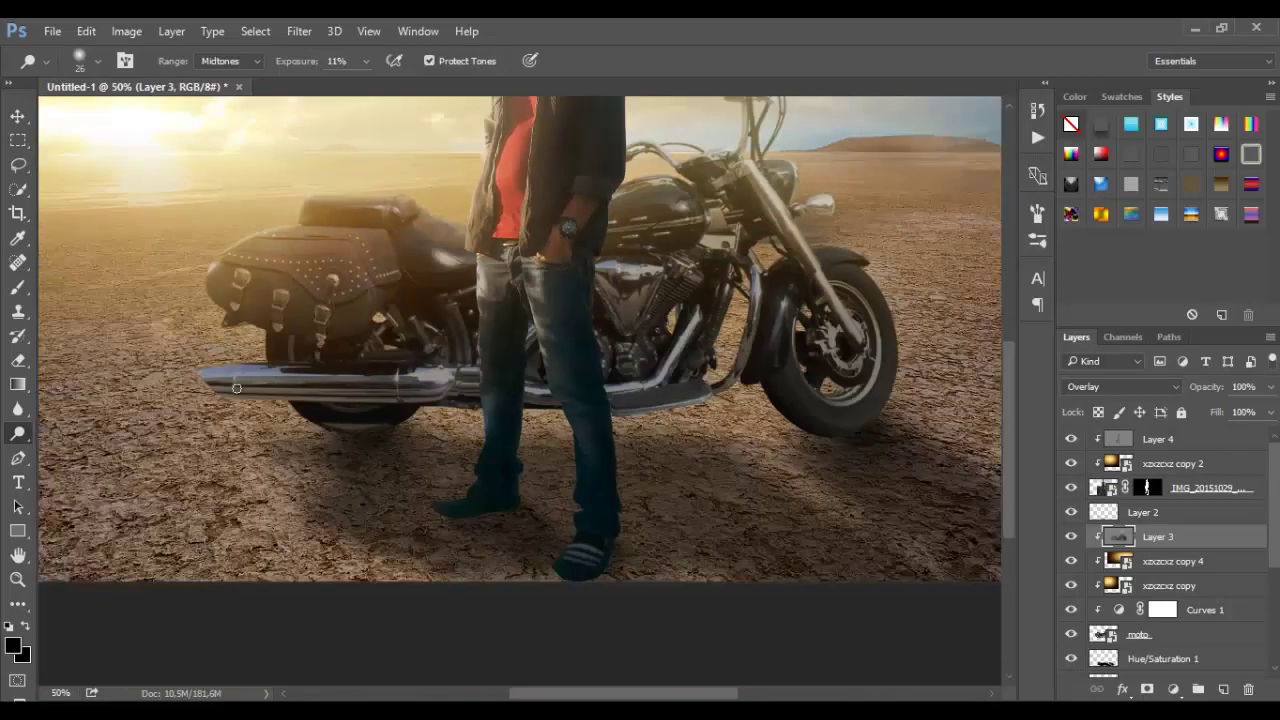
{"action": "scroll", "coordinate": [215, 368], "scroll_direction": "up", "scroll_amount": 1}
{"action": "scroll", "coordinate": [197, 350], "scroll_direction": "up", "scroll_amount": 2}
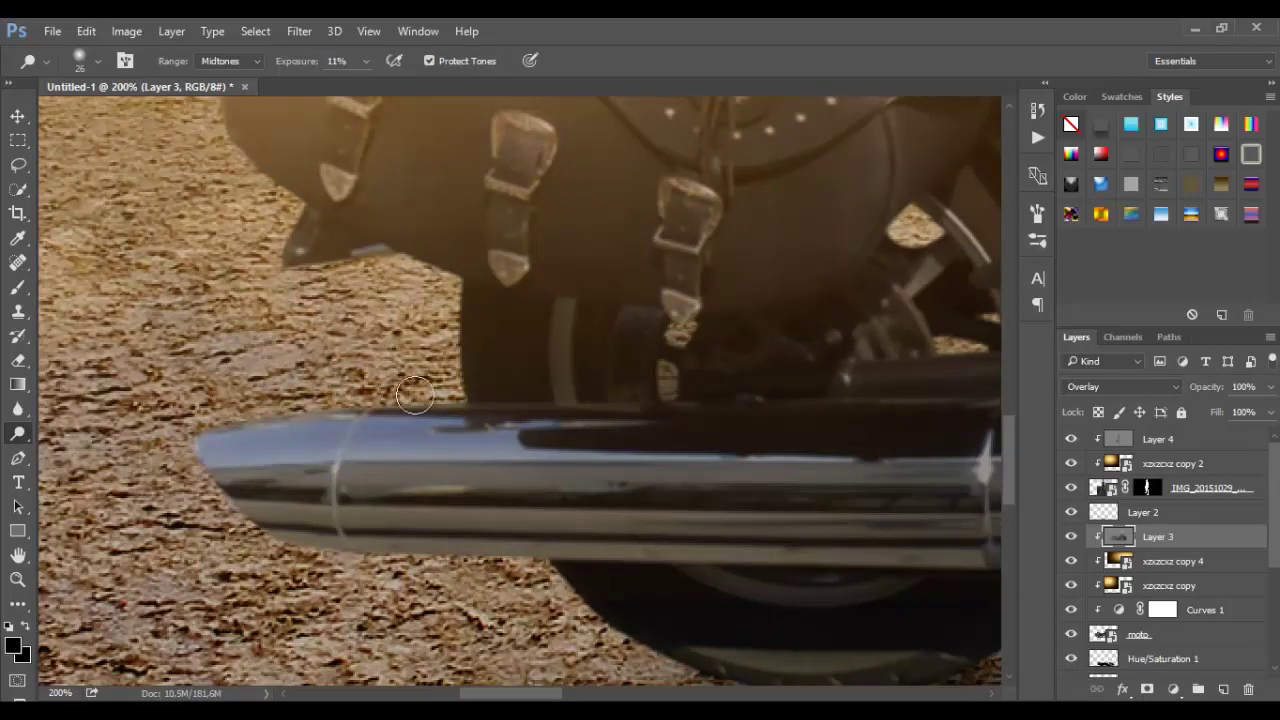
{"action": "mouse_move", "coordinate": [325, 410]}
{"action": "left_mouse_down"}
{"action": "mouse_move", "coordinate": [230, 412]}
{"action": "mouse_move", "coordinate": [182, 434]}
{"action": "mouse_move", "coordinate": [459, 396]}
{"action": "mouse_move", "coordinate": [365, 403]}
{"action": "left_mouse_up"}
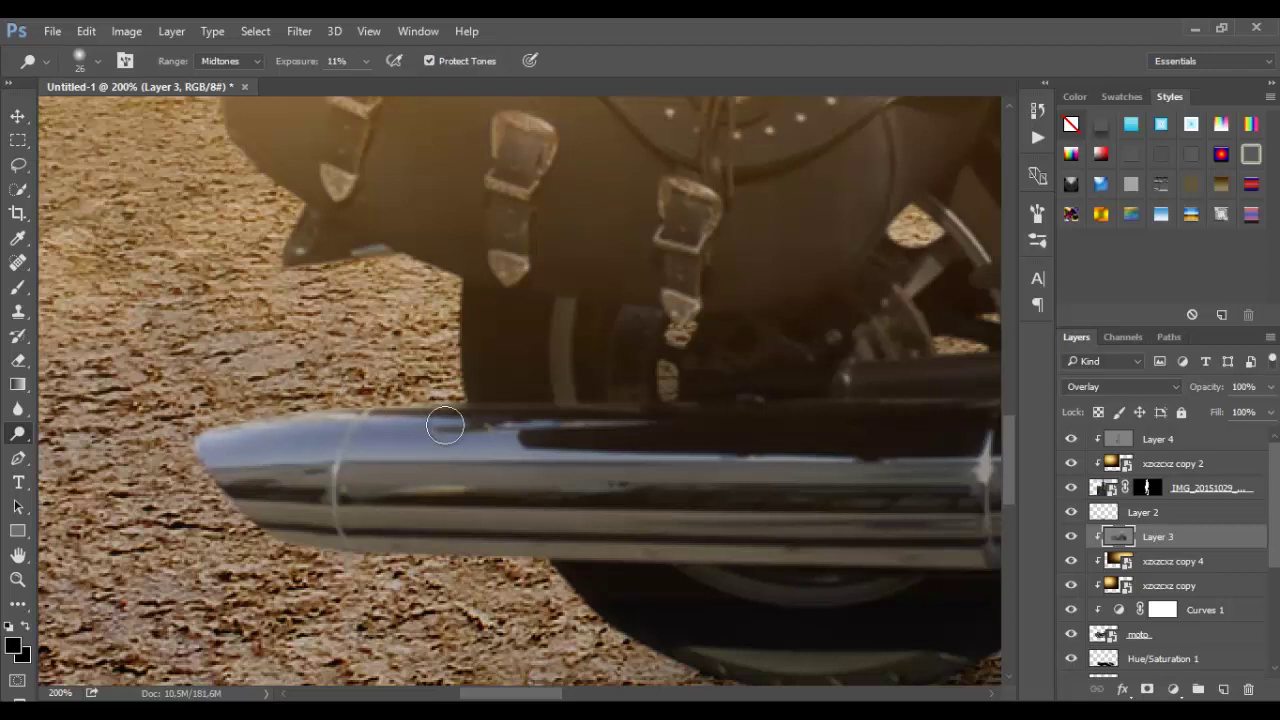
{"action": "left_click_drag", "start_coordinate": [445, 425], "coordinate": [296, 411]}
{"action": "left_click_drag", "start_coordinate": [439, 406], "coordinate": [246, 410]}
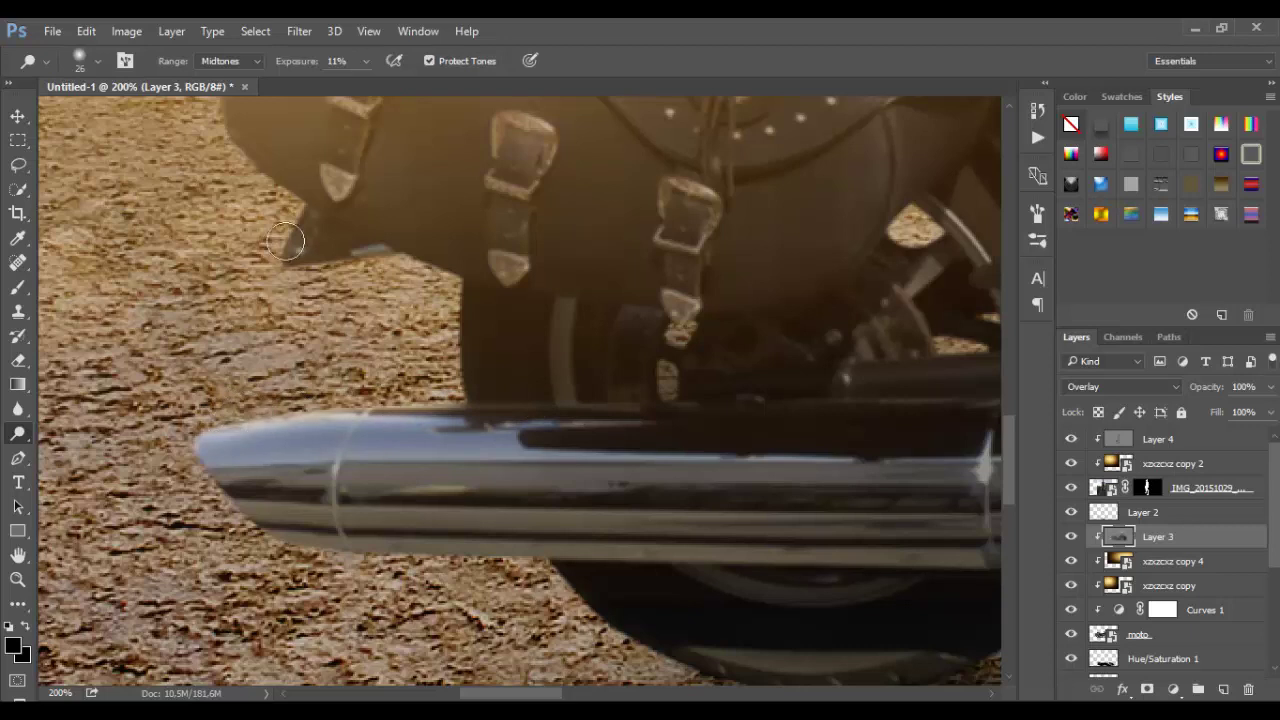
{"action": "mouse_move", "coordinate": [314, 191]}
{"action": "left_mouse_down"}
{"action": "mouse_move", "coordinate": [278, 254]}
{"action": "mouse_move", "coordinate": [352, 282]}
{"action": "left_mouse_up"}
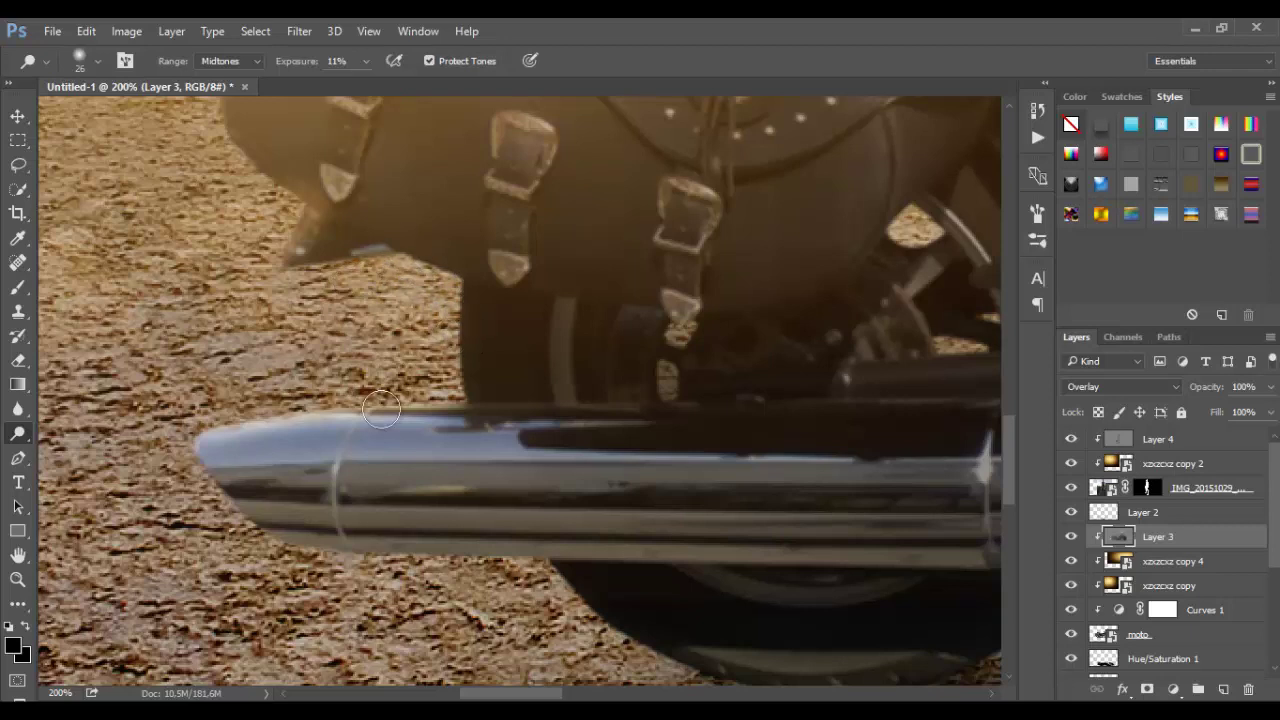
{"action": "left_click_drag", "start_coordinate": [221, 420], "coordinate": [236, 440]}
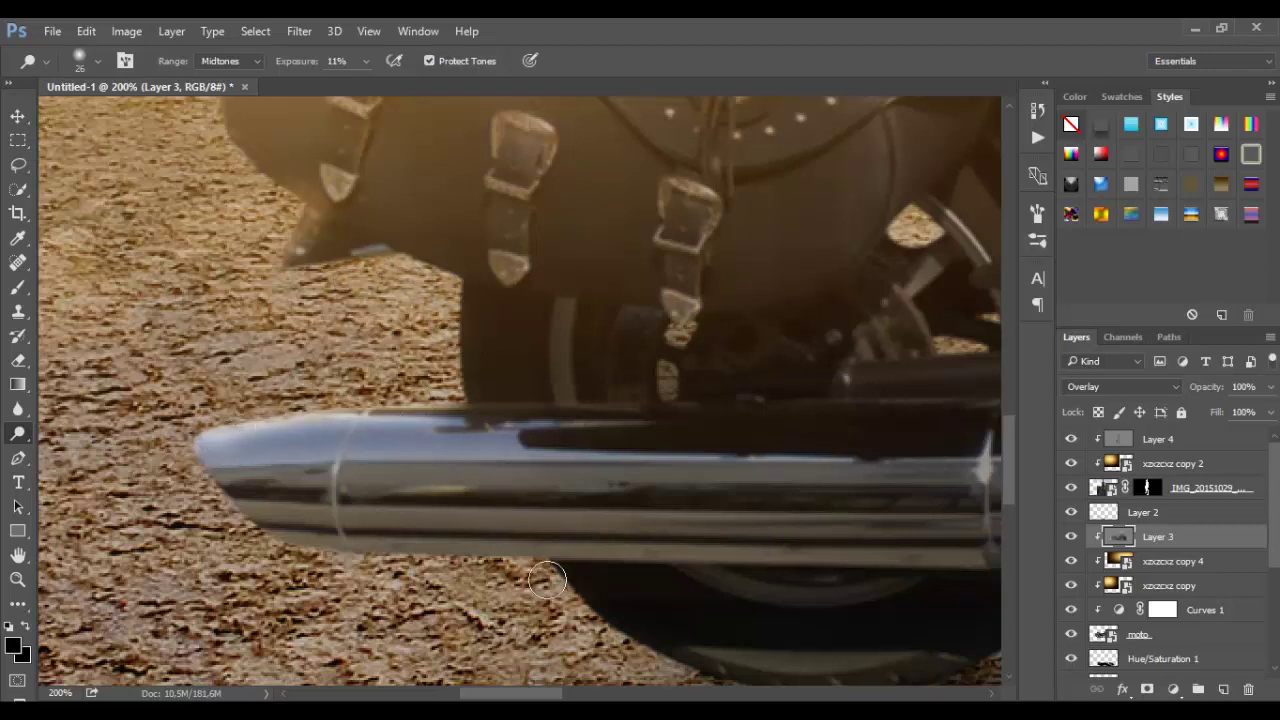
{"action": "scroll", "coordinate": [626, 500], "scroll_direction": "down", "scroll_amount": 1}
{"action": "scroll", "coordinate": [709, 402], "scroll_direction": "down", "scroll_amount": 3}
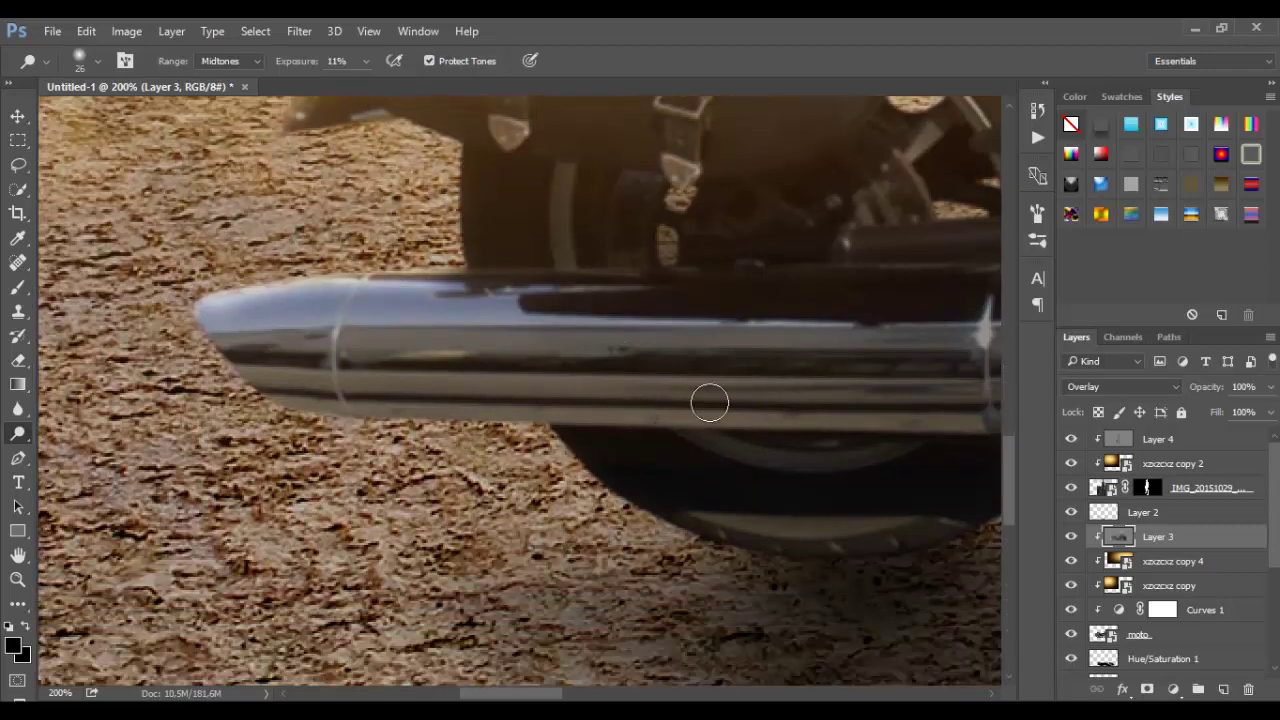
Switch to the Burn tool with a ~39 px brush and 56% exposure
{"action": "right_click", "coordinate": [20, 438]}
{"action": "left_click", "coordinate": [95, 449]}
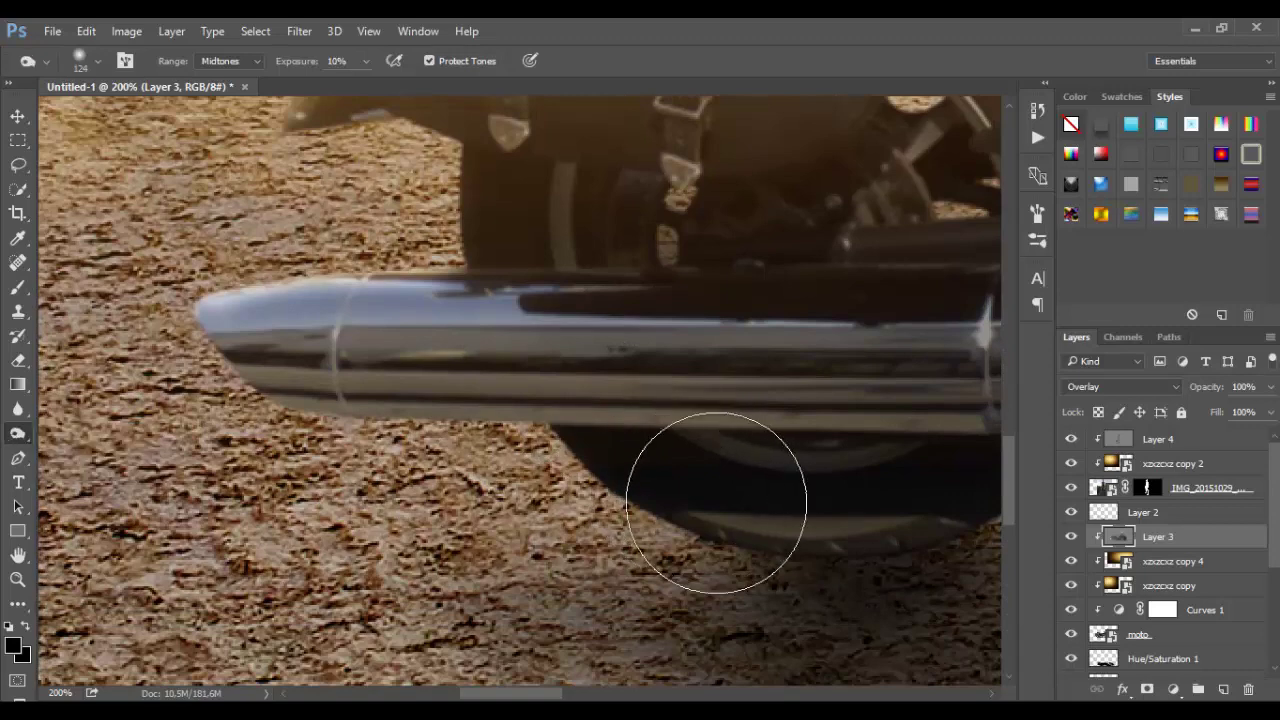
{"action": "right_click", "coordinate": [850, 412]}
{"action": "key", "text": "Return"}
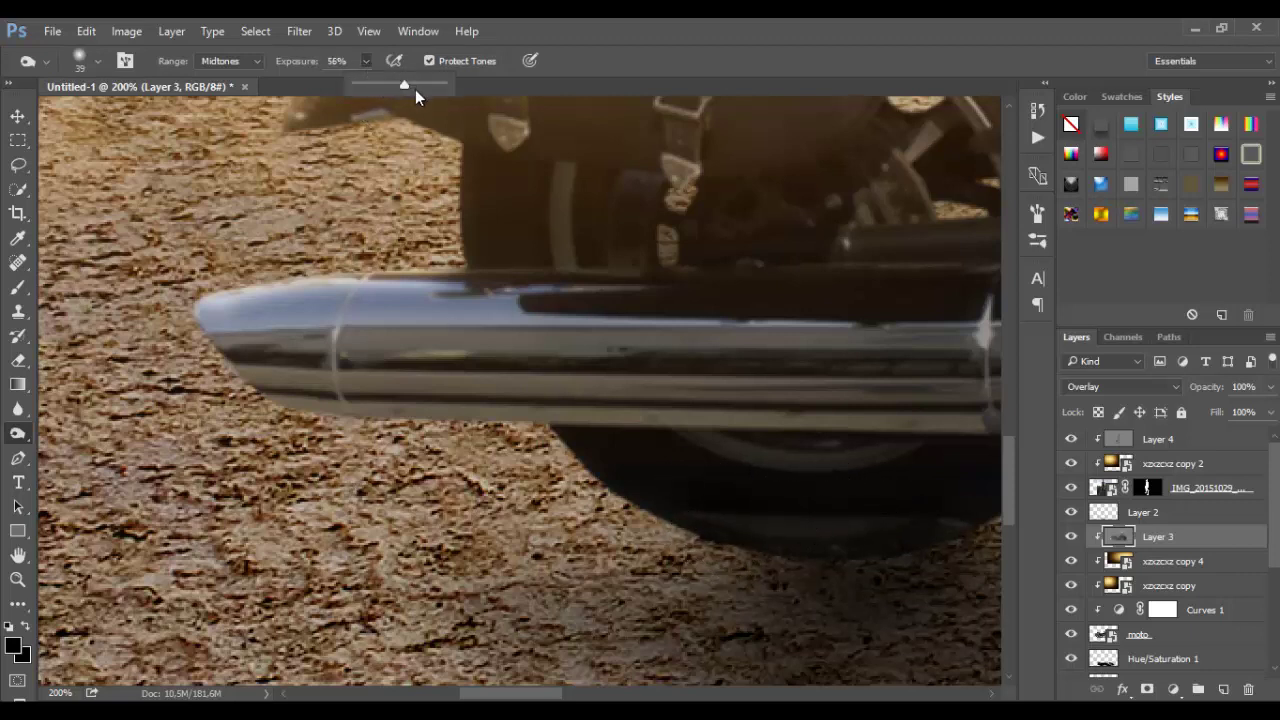
{"action": "left_click", "coordinate": [820, 510]}
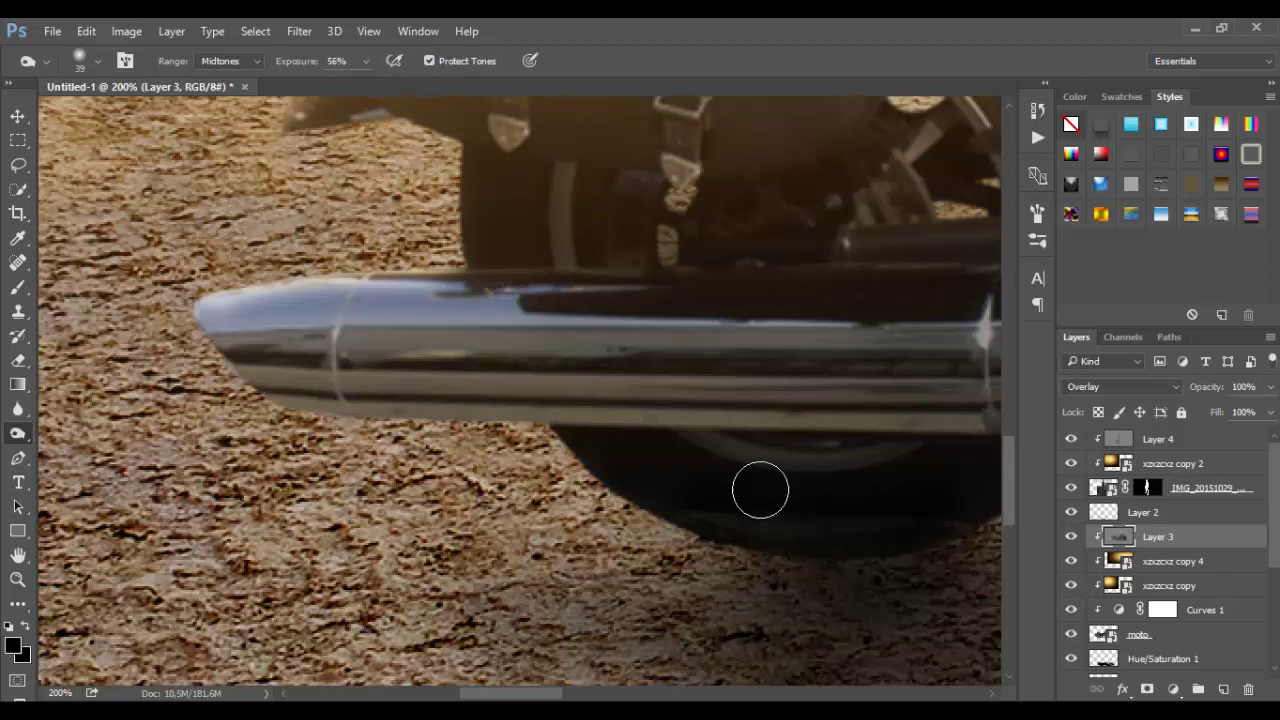
Burn the shadows under the rear tyre, beneath the exhaust, along the footboard and below the engine cylinders
{"action": "mouse_move", "coordinate": [760, 490]}
{"action": "left_mouse_down"}
{"action": "mouse_move", "coordinate": [791, 528]}
{"action": "mouse_move", "coordinate": [866, 514]}
{"action": "mouse_move", "coordinate": [734, 514]}
{"action": "mouse_move", "coordinate": [957, 507]}
{"action": "mouse_move", "coordinate": [946, 523]}
{"action": "mouse_move", "coordinate": [869, 500]}
{"action": "mouse_move", "coordinate": [777, 517]}
{"action": "mouse_move", "coordinate": [844, 532]}
{"action": "mouse_move", "coordinate": [908, 511]}
{"action": "mouse_move", "coordinate": [757, 503]}
{"action": "mouse_move", "coordinate": [797, 528]}
{"action": "left_mouse_up"}
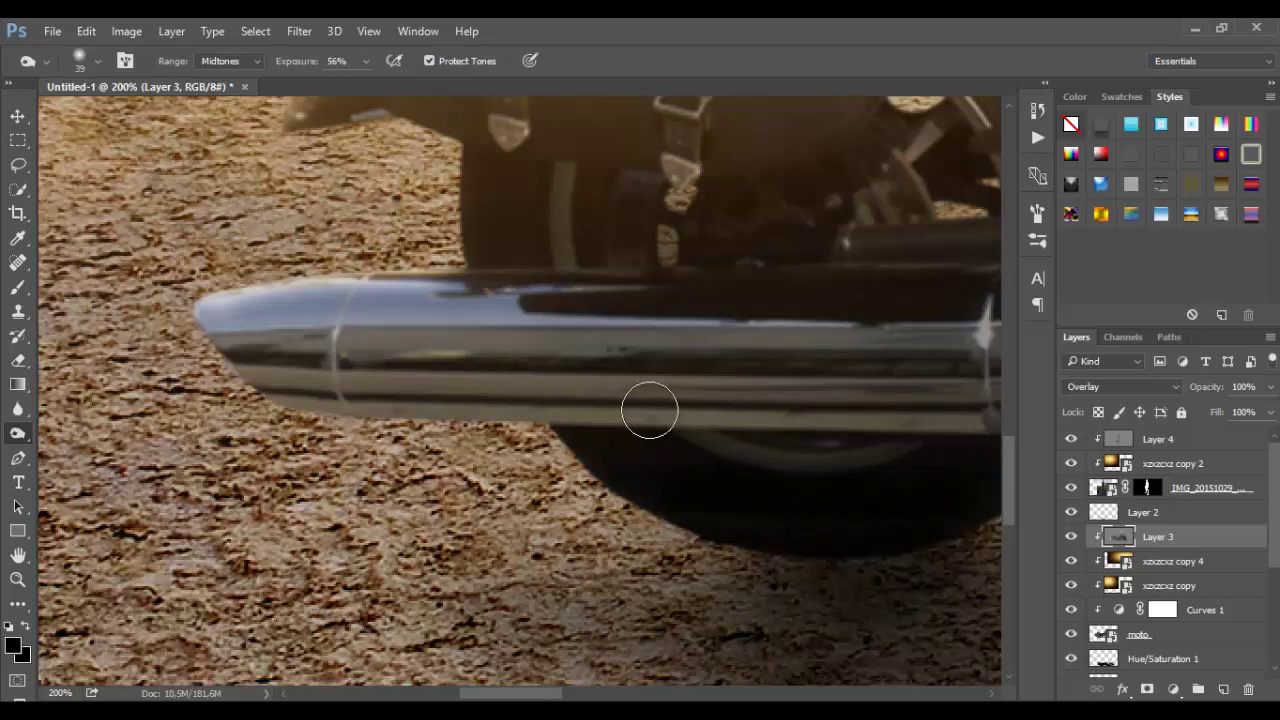
{"action": "scroll", "coordinate": [649, 410], "scroll_direction": "up", "scroll_amount": 1}
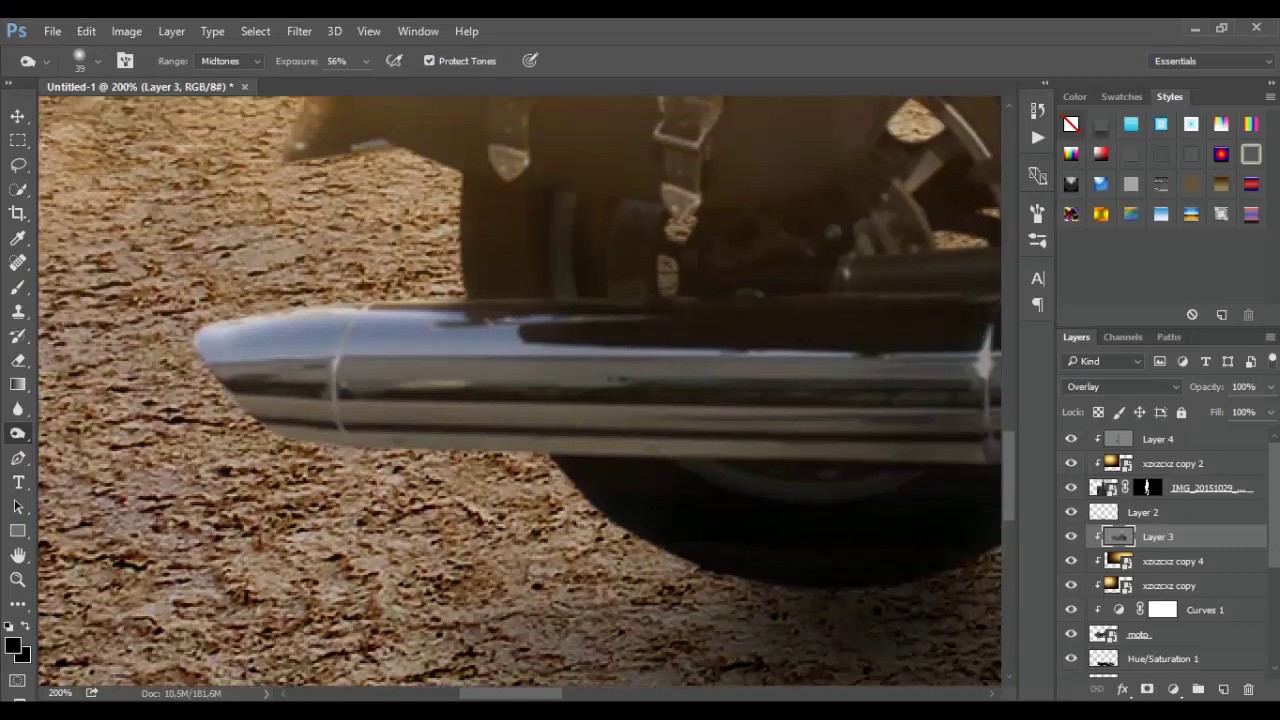
{"action": "left_click_drag", "start_coordinate": [537, 697], "coordinate": [650, 697]}
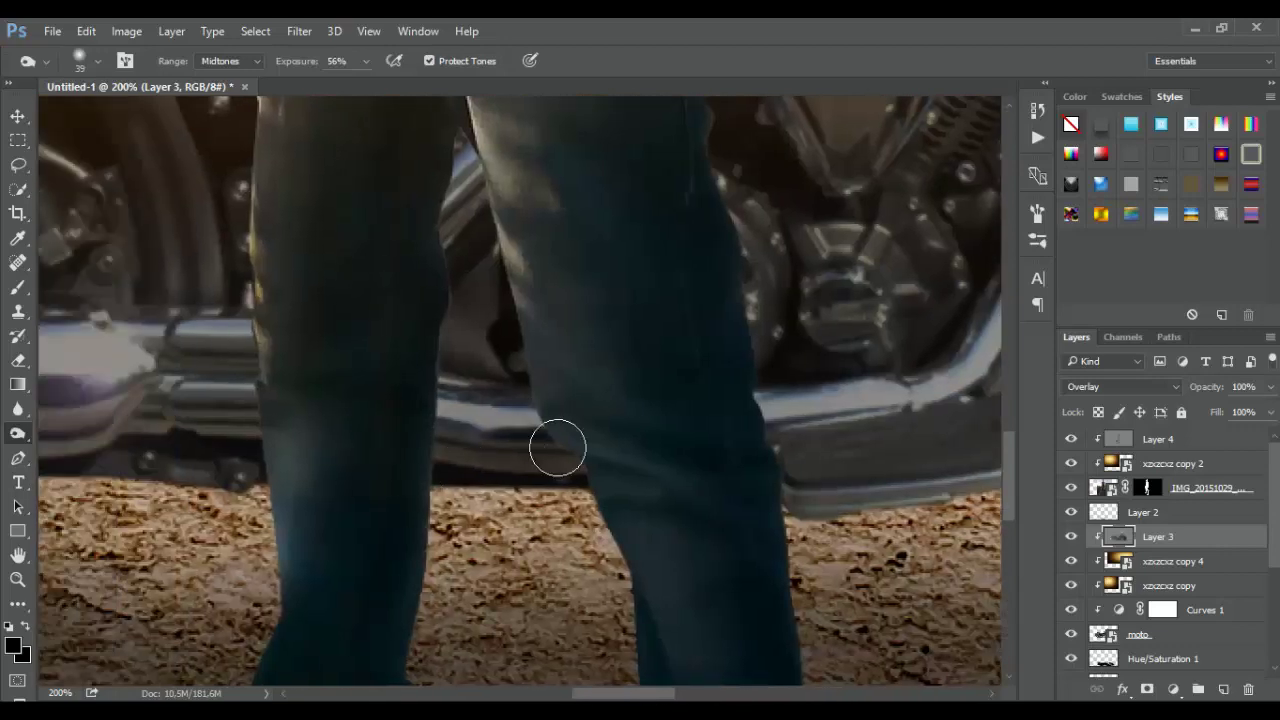
{"action": "left_click_drag", "start_coordinate": [969, 426], "coordinate": [780, 449]}
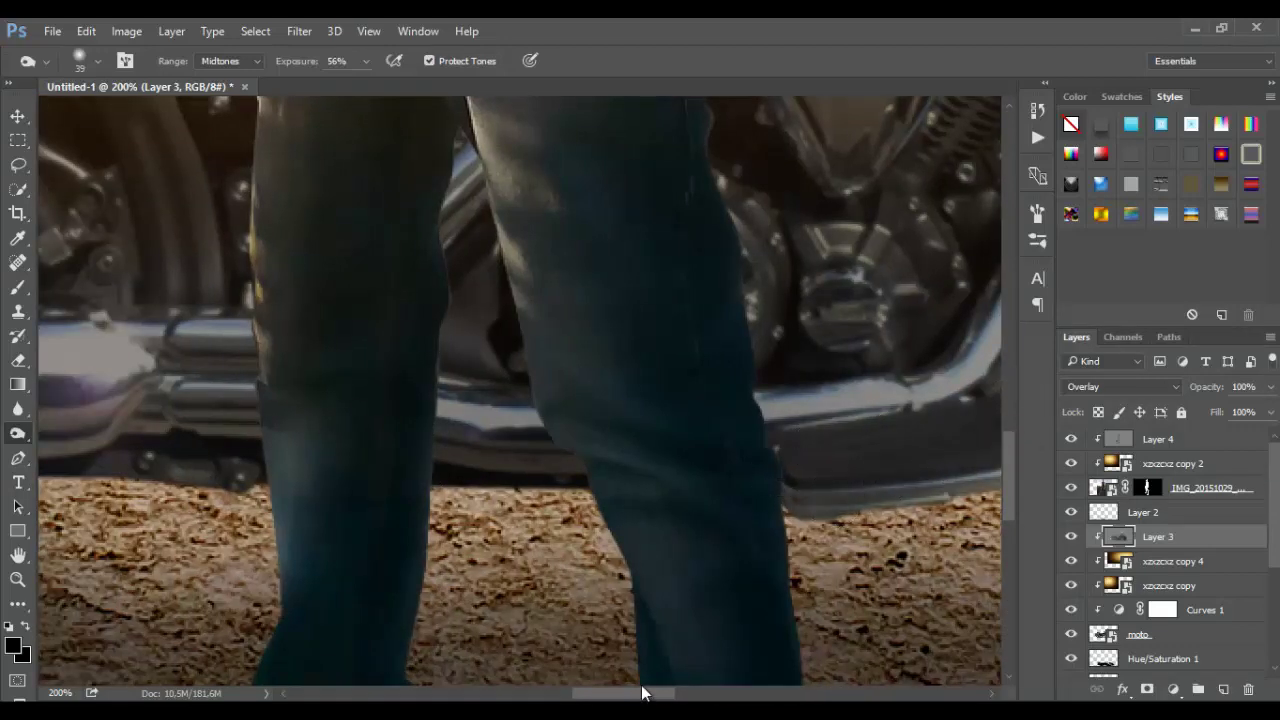
{"action": "left_click_drag", "start_coordinate": [643, 692], "coordinate": [693, 692]}
{"action": "left_click_drag", "start_coordinate": [634, 360], "coordinate": [720, 409]}
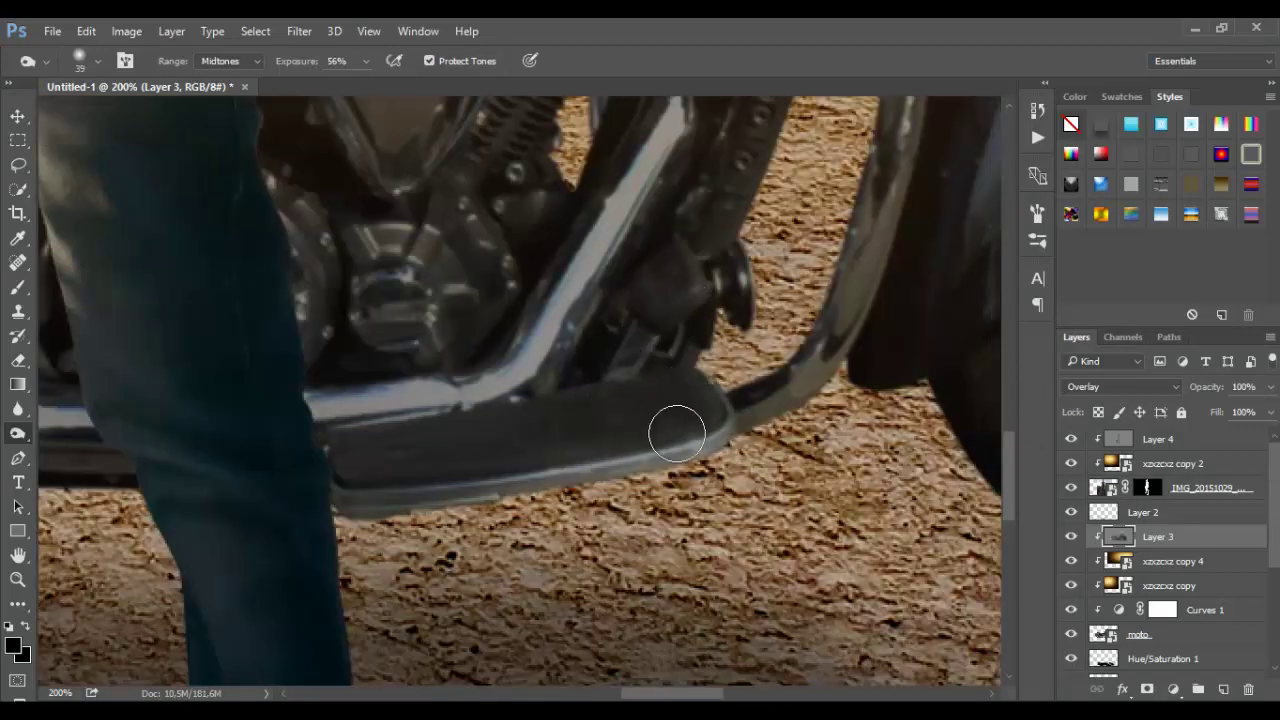
{"action": "scroll", "coordinate": [677, 433], "scroll_direction": "up", "scroll_amount": 2}
{"action": "left_click_drag", "start_coordinate": [870, 300], "coordinate": [860, 400]}
{"action": "scroll", "coordinate": [860, 420], "scroll_direction": "up", "scroll_amount": 2}
{"action": "scroll", "coordinate": [780, 420], "scroll_direction": "up", "scroll_amount": 2}
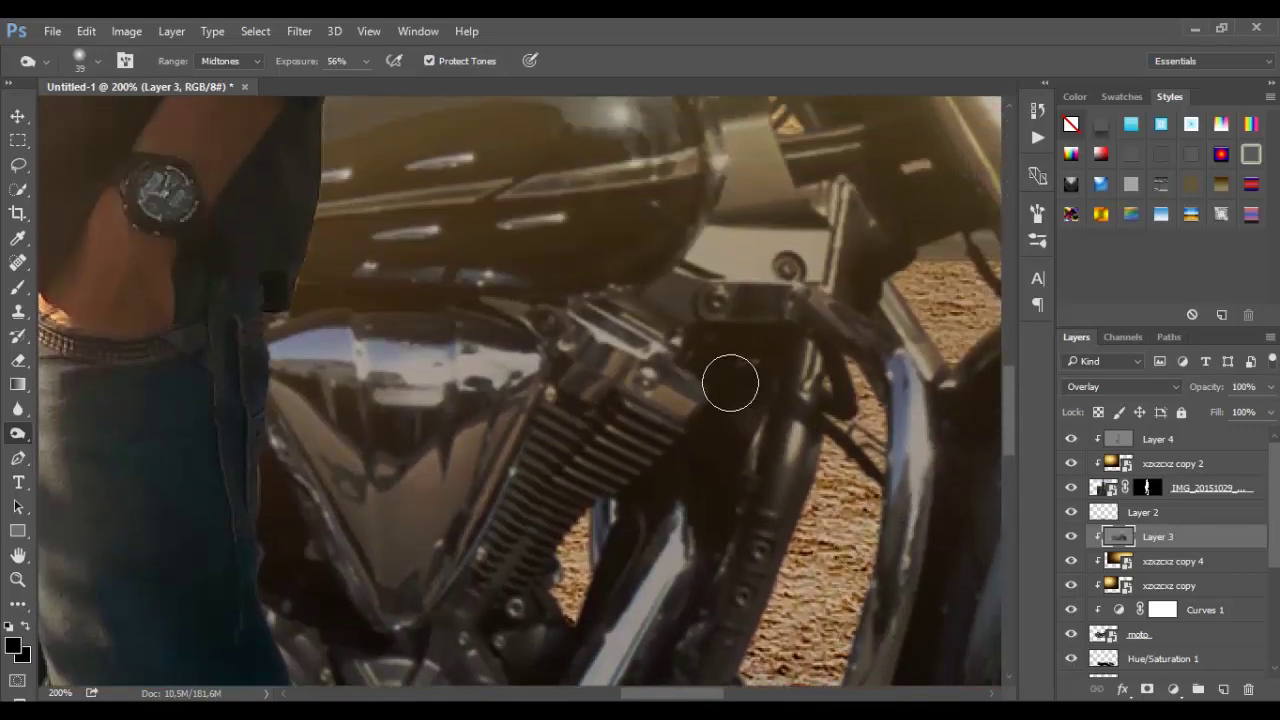
{"action": "left_click_drag", "start_coordinate": [730, 383], "coordinate": [714, 447]}
Zoom in on the front wheel, then zoom out to fit the whole image
{"action": "key", "text": "ctrl+minus"}
{"action": "key", "text": "ctrl+minus"}
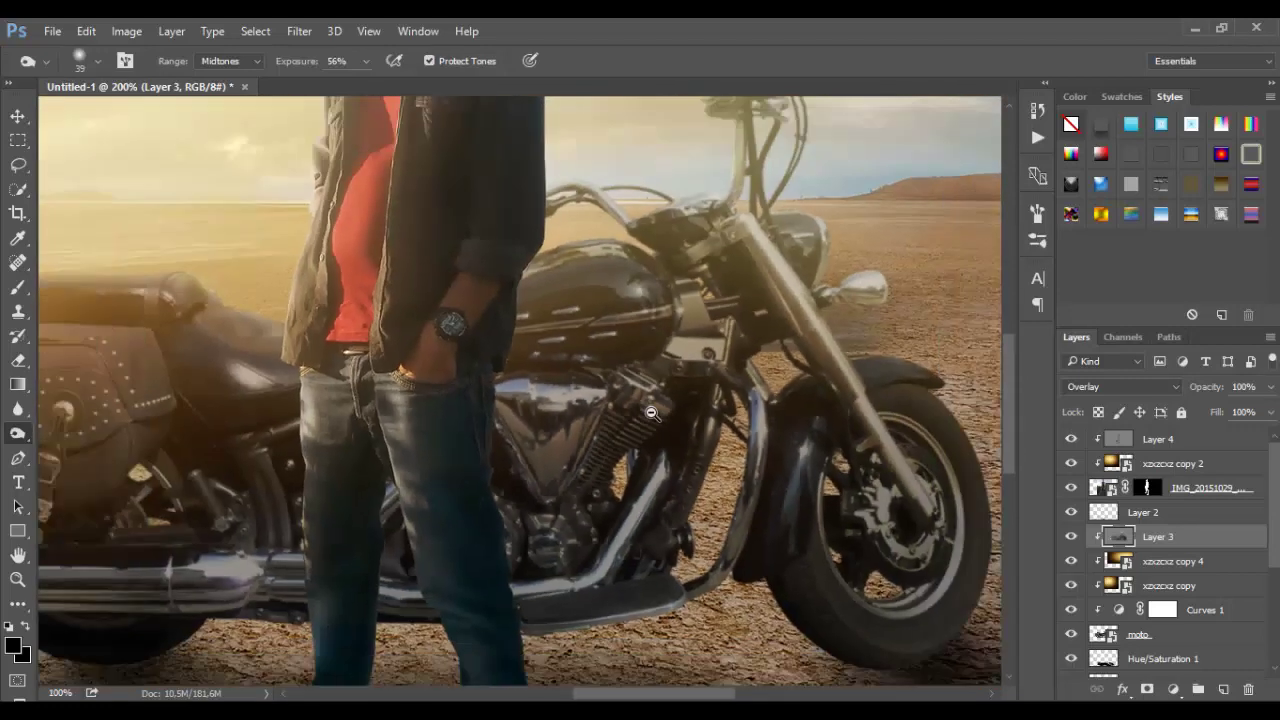
{"action": "left_click", "coordinate": [891, 564]}
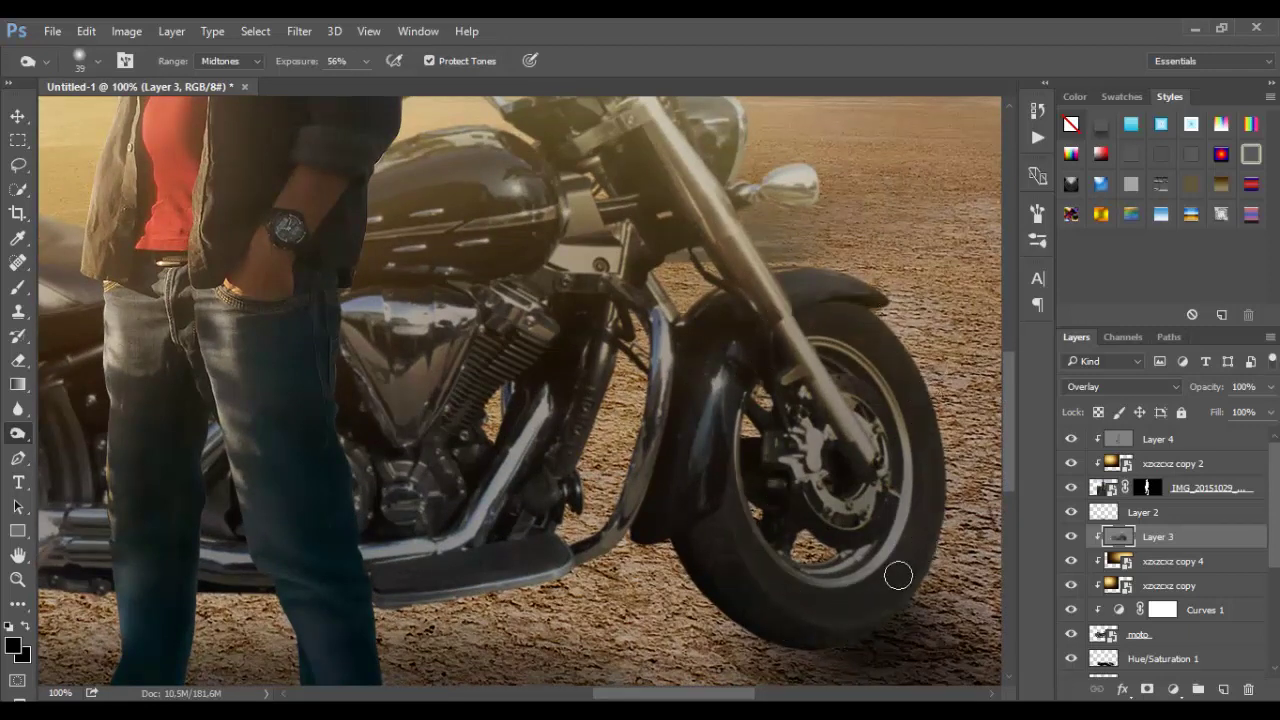
{"action": "left_click", "coordinate": [481, 351], "text": "alt+space"}
{"action": "left_click", "coordinate": [481, 351], "text": "alt+space"}
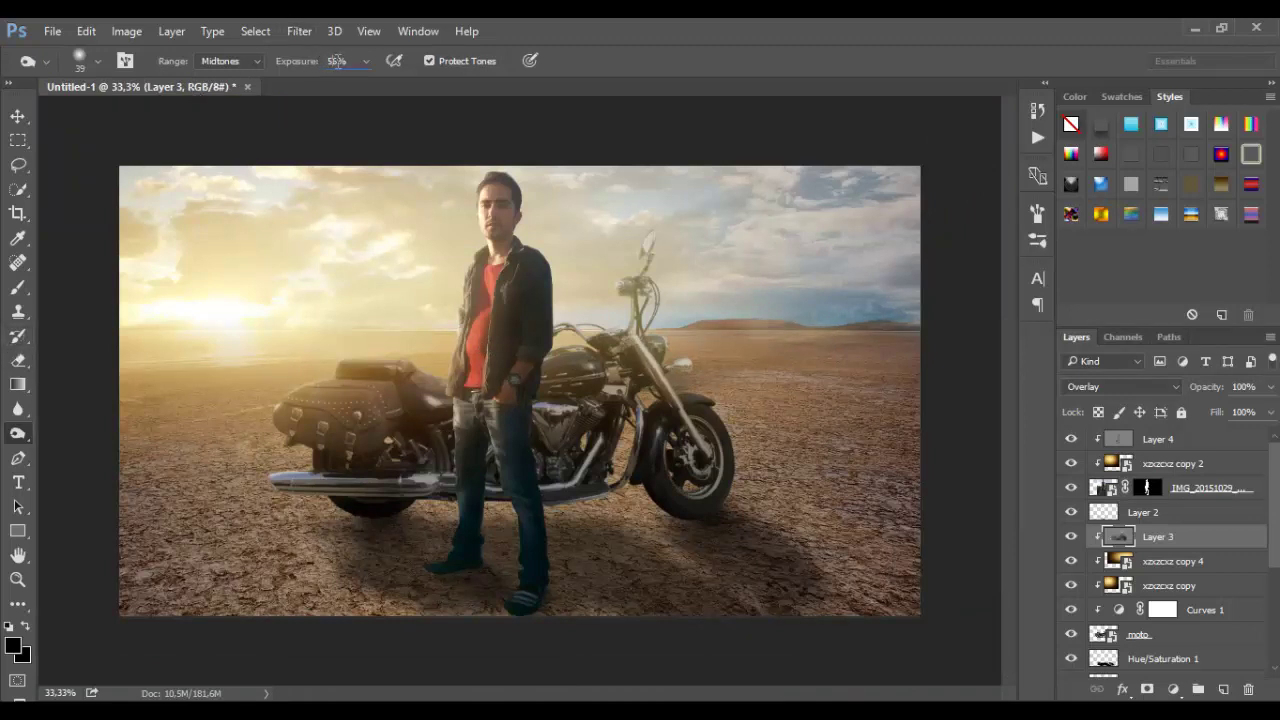
Lower the toning exposure and switch back to the Dodge tool at 11%
{"action": "left_click_drag", "start_coordinate": [366, 61], "coordinate": [361, 81]}
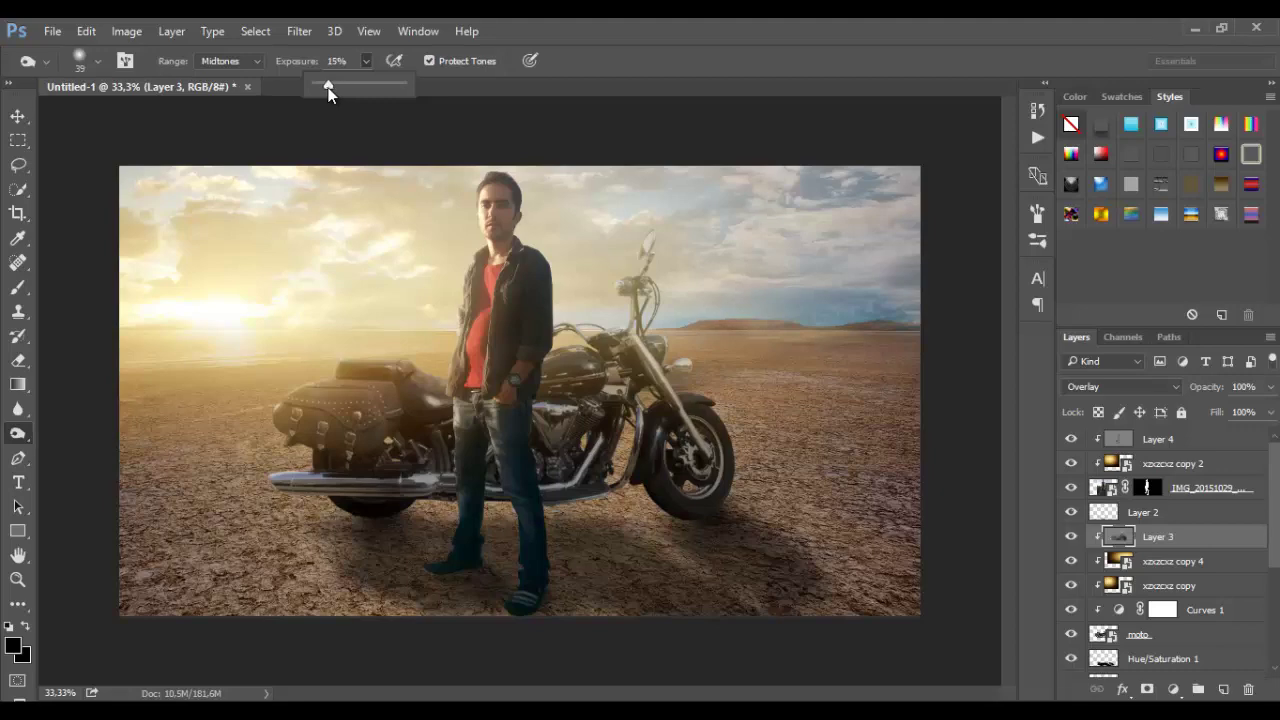
{"action": "left_click_drag", "start_coordinate": [324, 86], "coordinate": [322, 86]}
{"action": "right_click", "coordinate": [24, 445]}
{"action": "left_click", "coordinate": [95, 446]}
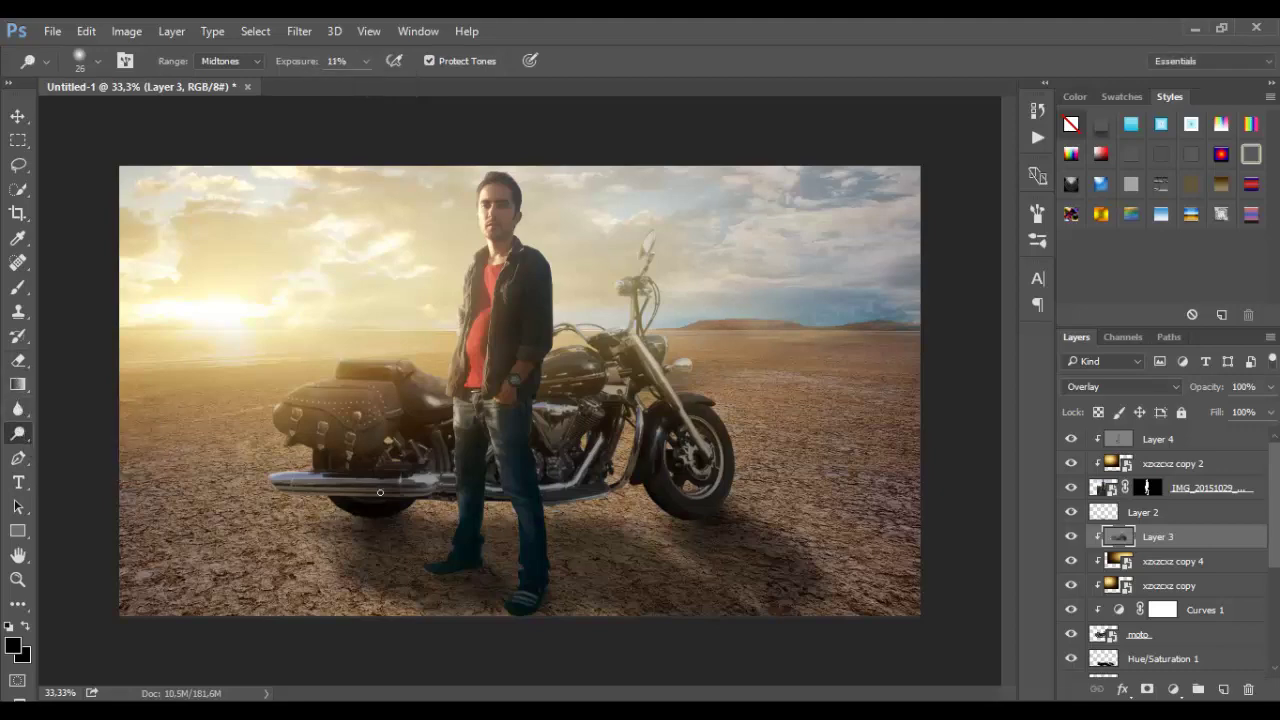
Dodge the fuel tank's top edge beside the jacket, then target the IMG_20151029_164223 layer mask
{"action": "left_click", "coordinate": [367, 511]}
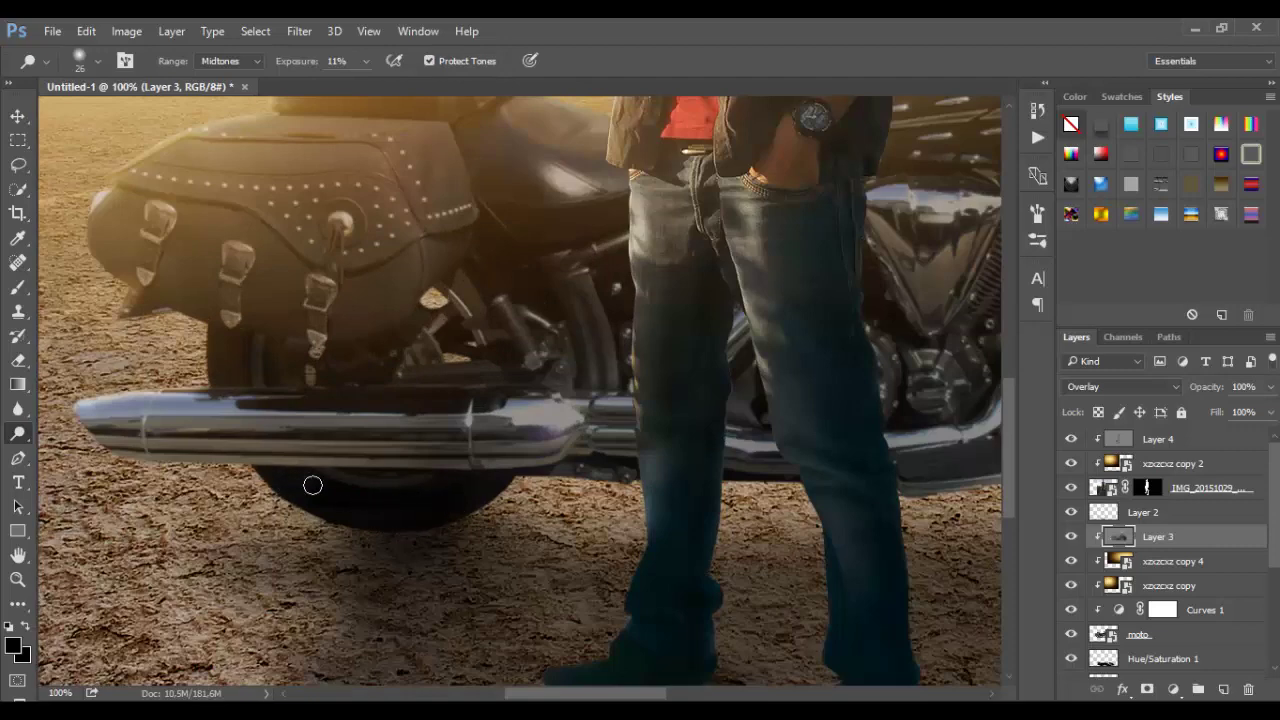
{"action": "left_click", "coordinate": [441, 322], "text": "ctrl+alt"}
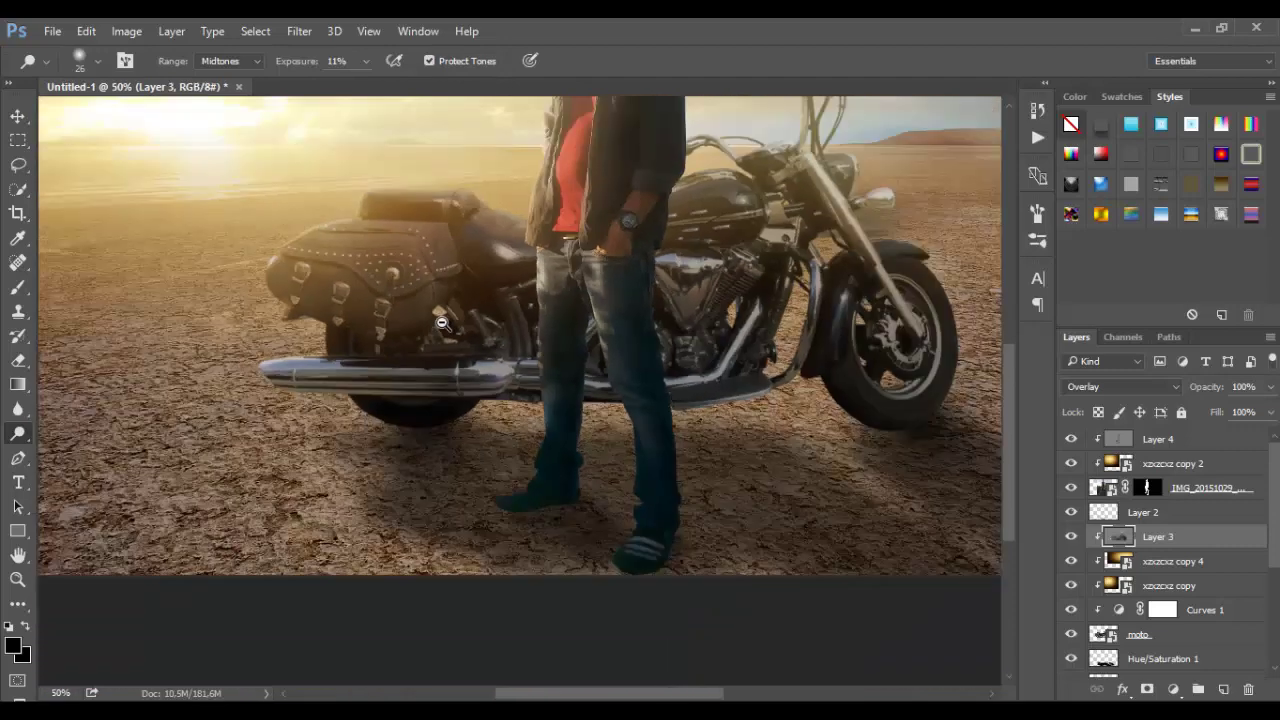
{"action": "scroll", "coordinate": [740, 162], "scroll_direction": "up", "scroll_amount": 4}
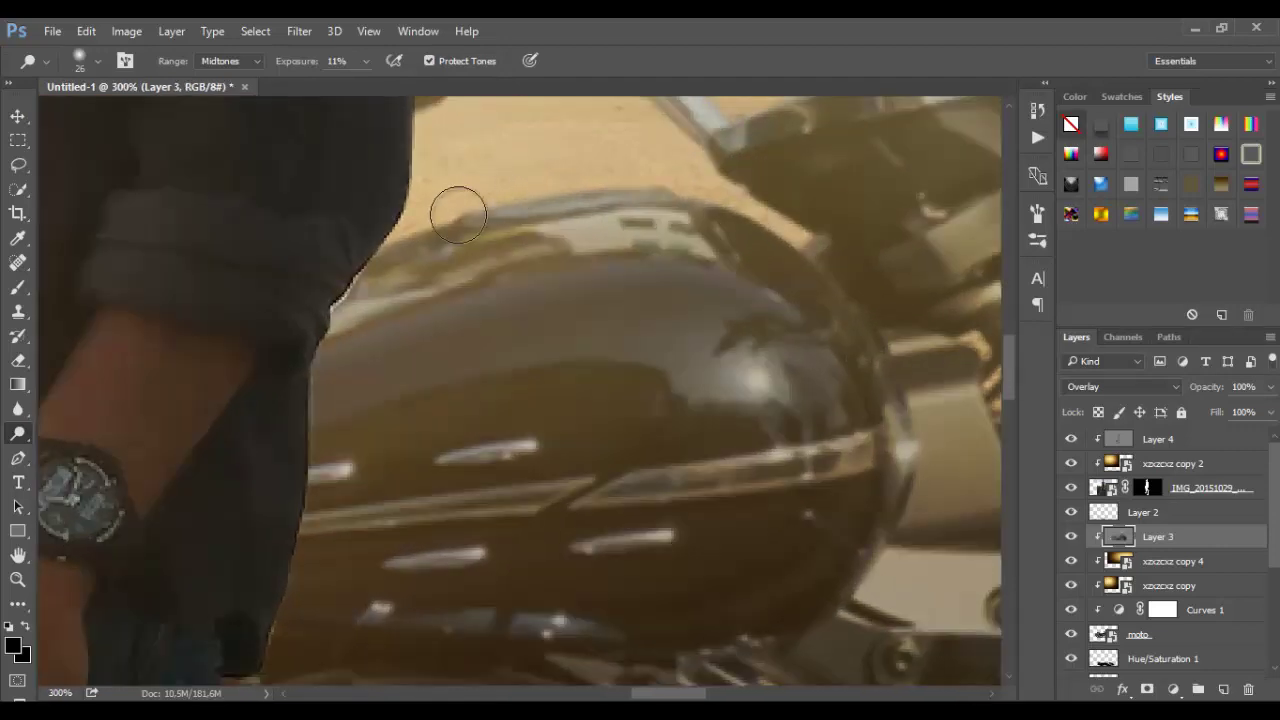
{"action": "mouse_move", "coordinate": [422, 222]}
{"action": "left_mouse_down"}
{"action": "mouse_move", "coordinate": [694, 177]}
{"action": "mouse_move", "coordinate": [423, 206]}
{"action": "mouse_move", "coordinate": [350, 228]}
{"action": "left_mouse_up"}
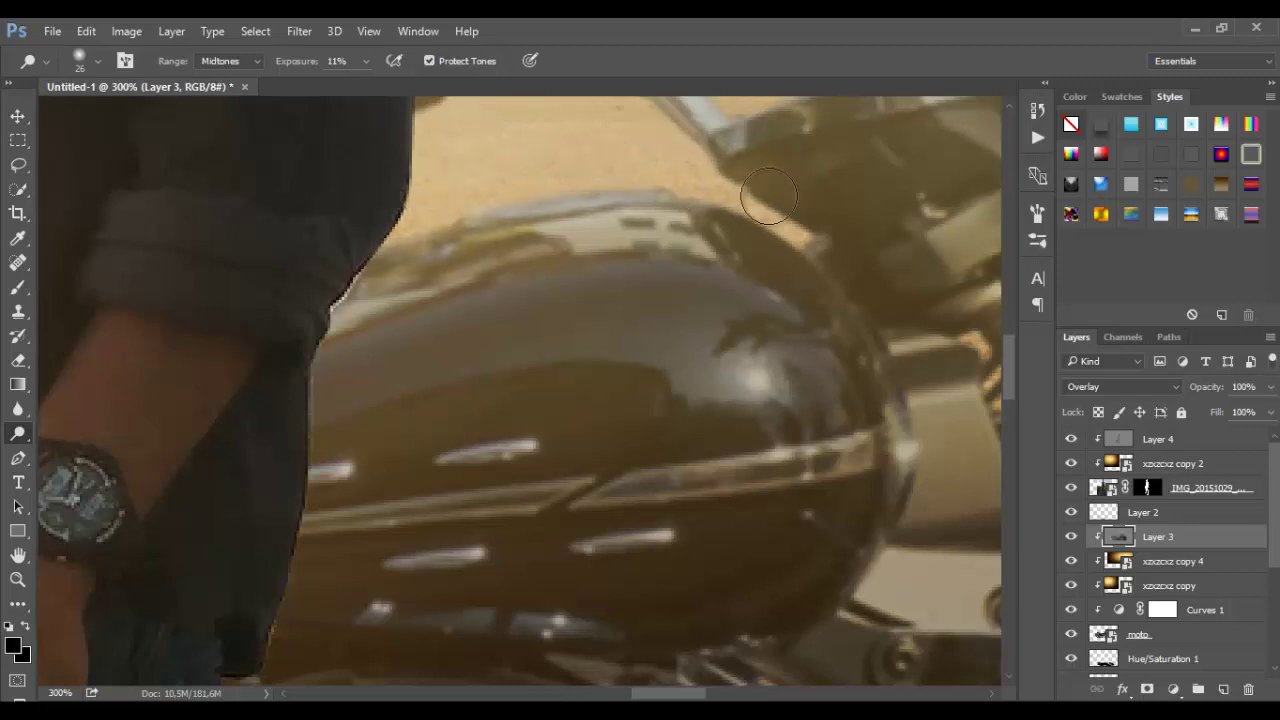
{"action": "left_click", "coordinate": [1148, 488]}
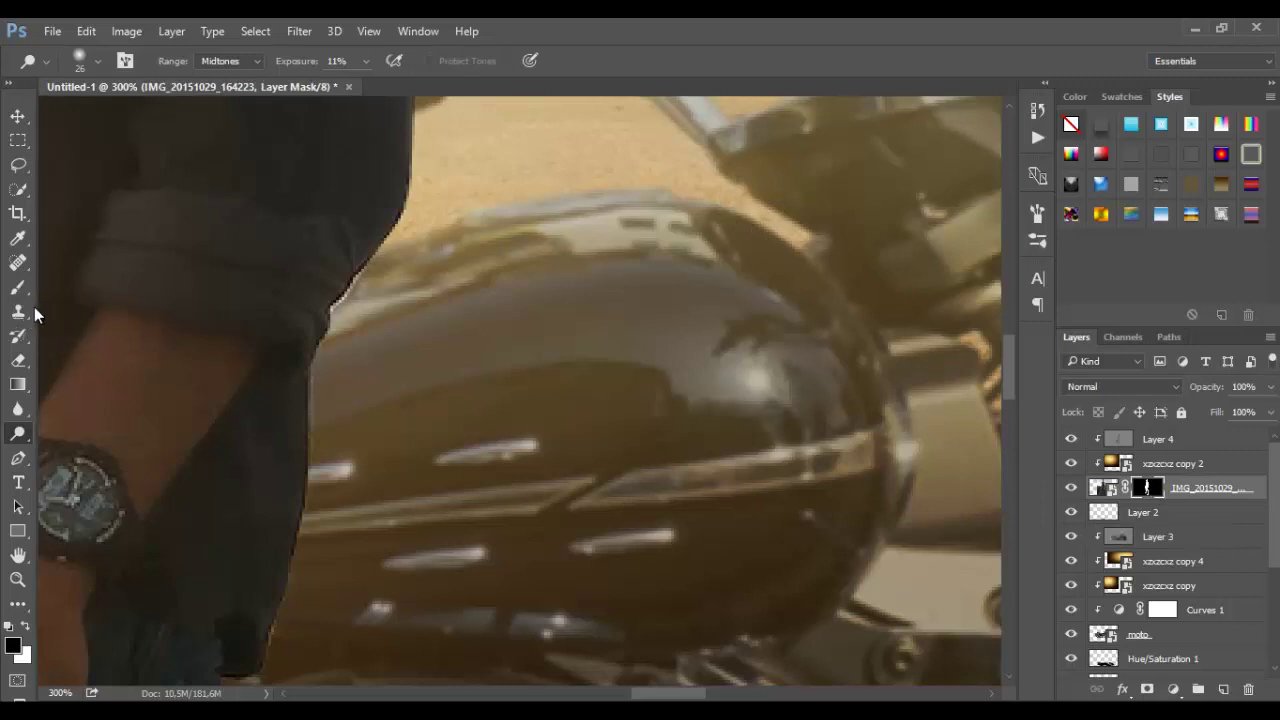
With a very small brush at 100% opacity, repaint the mask along the shirt edge over the tank
{"action": "key", "text": "b"}
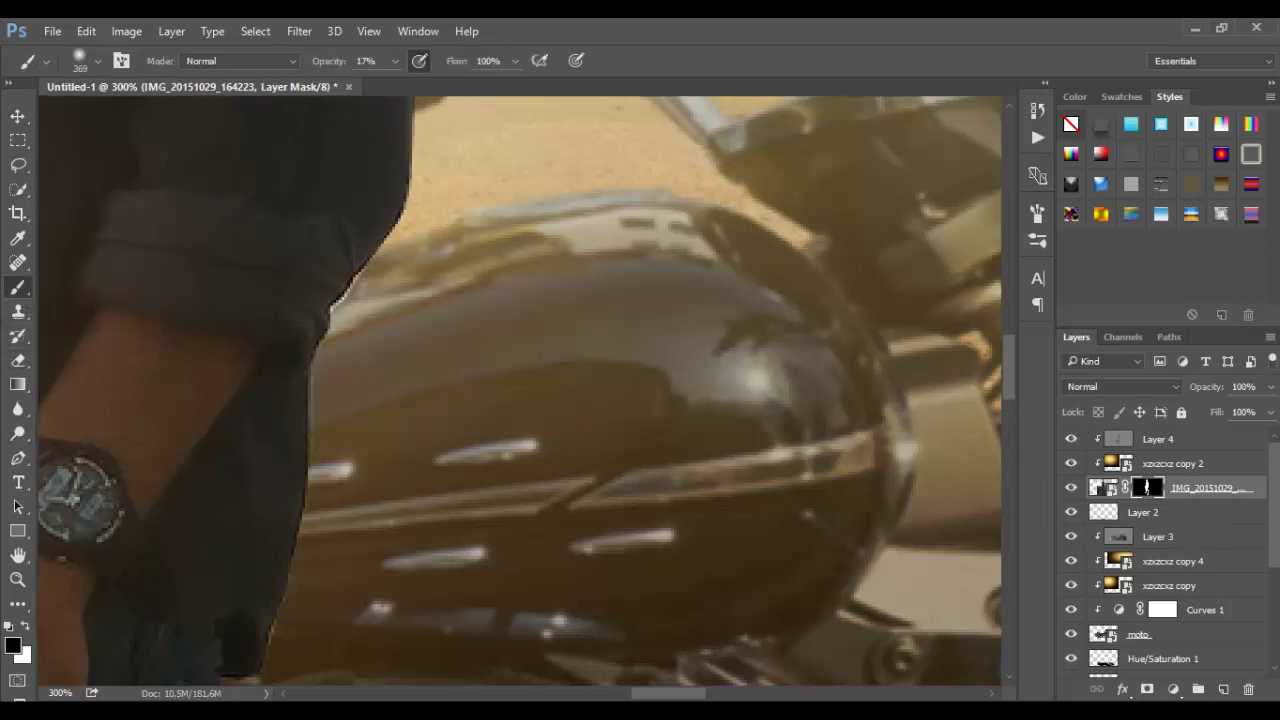
{"action": "right_click", "coordinate": [547, 372]}
{"action": "left_click_drag", "start_coordinate": [547, 372], "coordinate": [510, 362]}
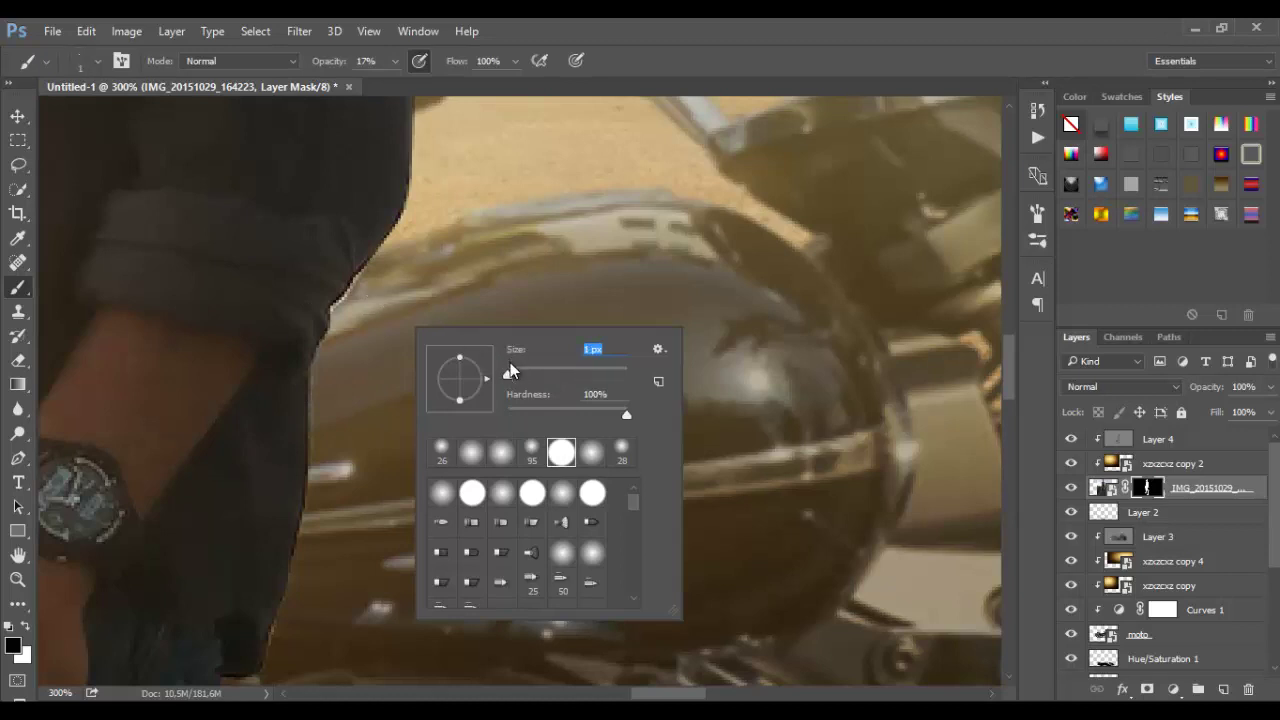
{"action": "key", "text": "Return"}
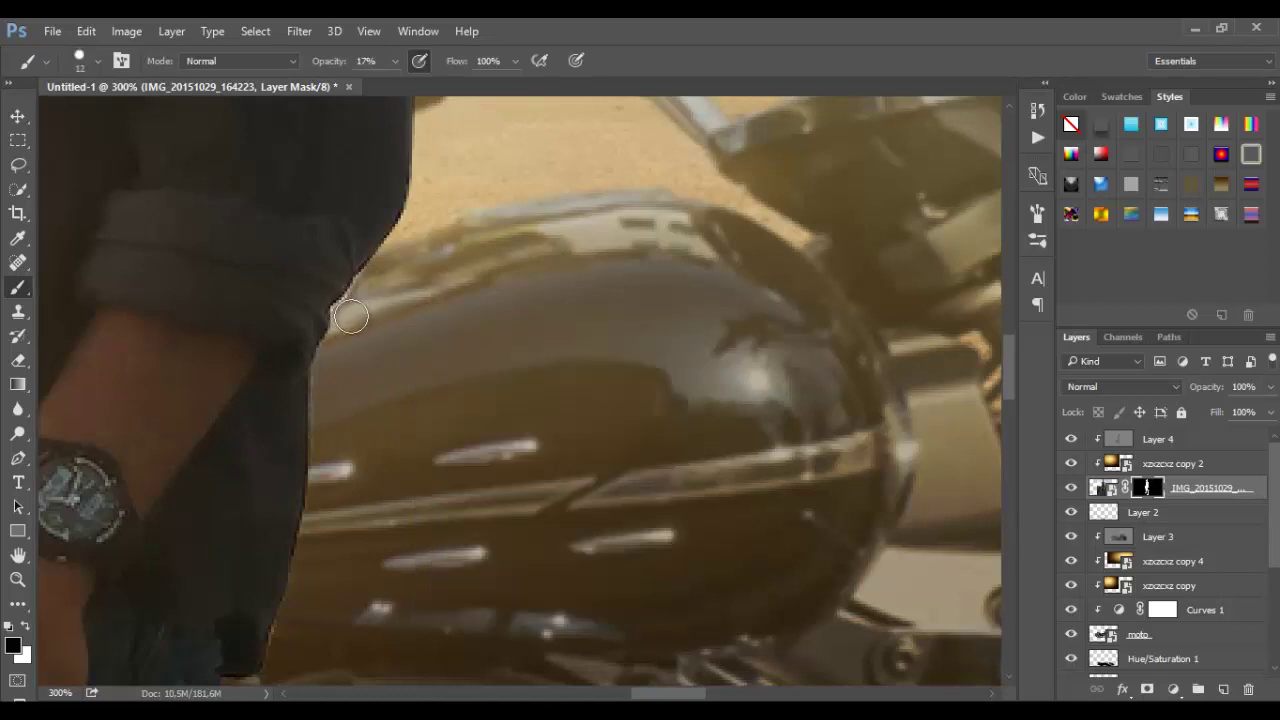
{"action": "left_click_drag", "start_coordinate": [340, 302], "coordinate": [318, 334]}
{"action": "left_click_drag", "start_coordinate": [397, 62], "coordinate": [563, 92]}
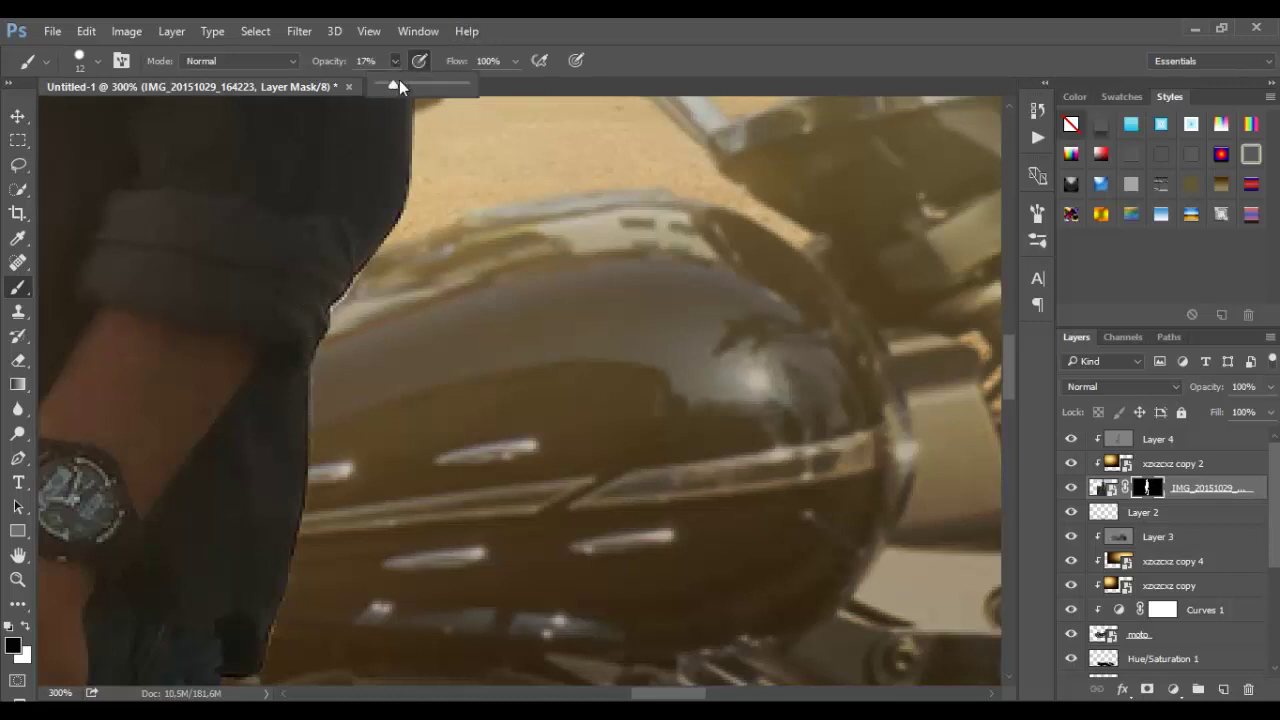
{"action": "left_click_drag", "start_coordinate": [357, 302], "coordinate": [330, 393]}
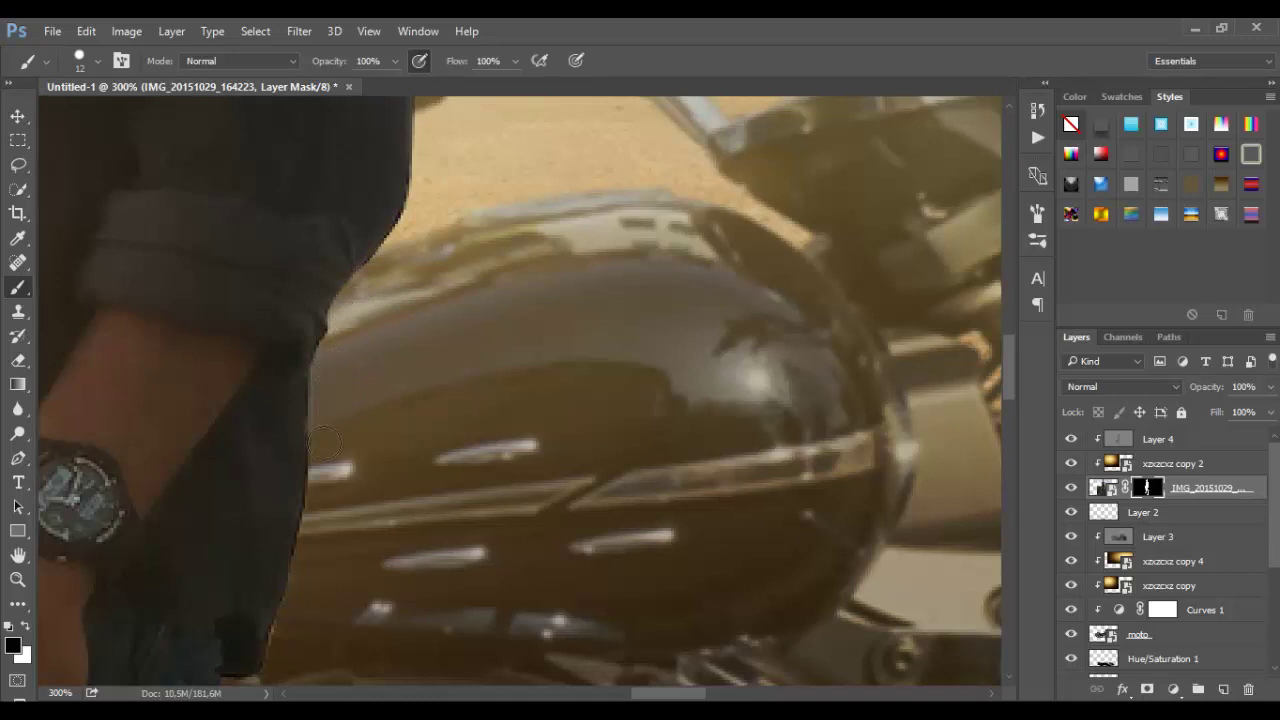
Clean up the mask edge beside the engine, then fit the whole image in view
{"action": "scroll", "coordinate": [338, 427], "scroll_direction": "down", "scroll_amount": 3}
{"action": "scroll", "coordinate": [346, 429], "scroll_direction": "down", "scroll_amount": 3}
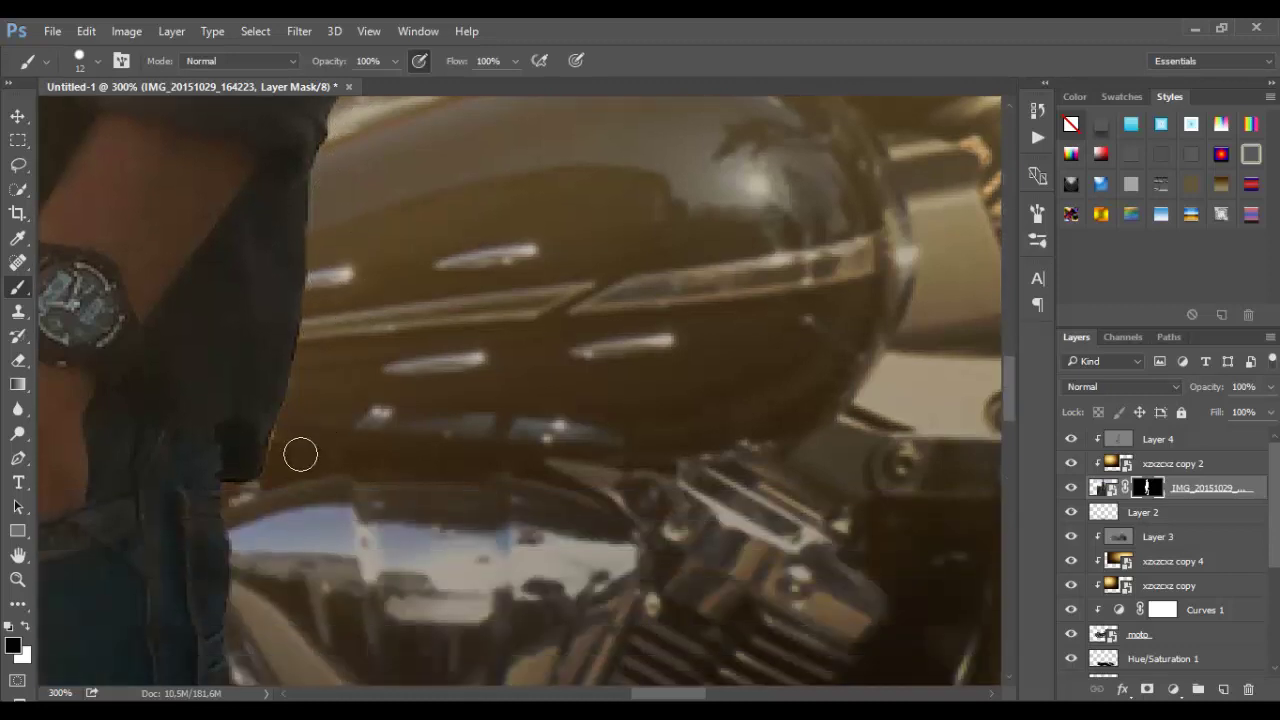
{"action": "left_click_drag", "start_coordinate": [290, 443], "coordinate": [267, 492]}
{"action": "scroll", "coordinate": [265, 495], "scroll_direction": "down", "scroll_amount": 3}
{"action": "scroll", "coordinate": [250, 530], "scroll_direction": "down", "scroll_amount": 3}
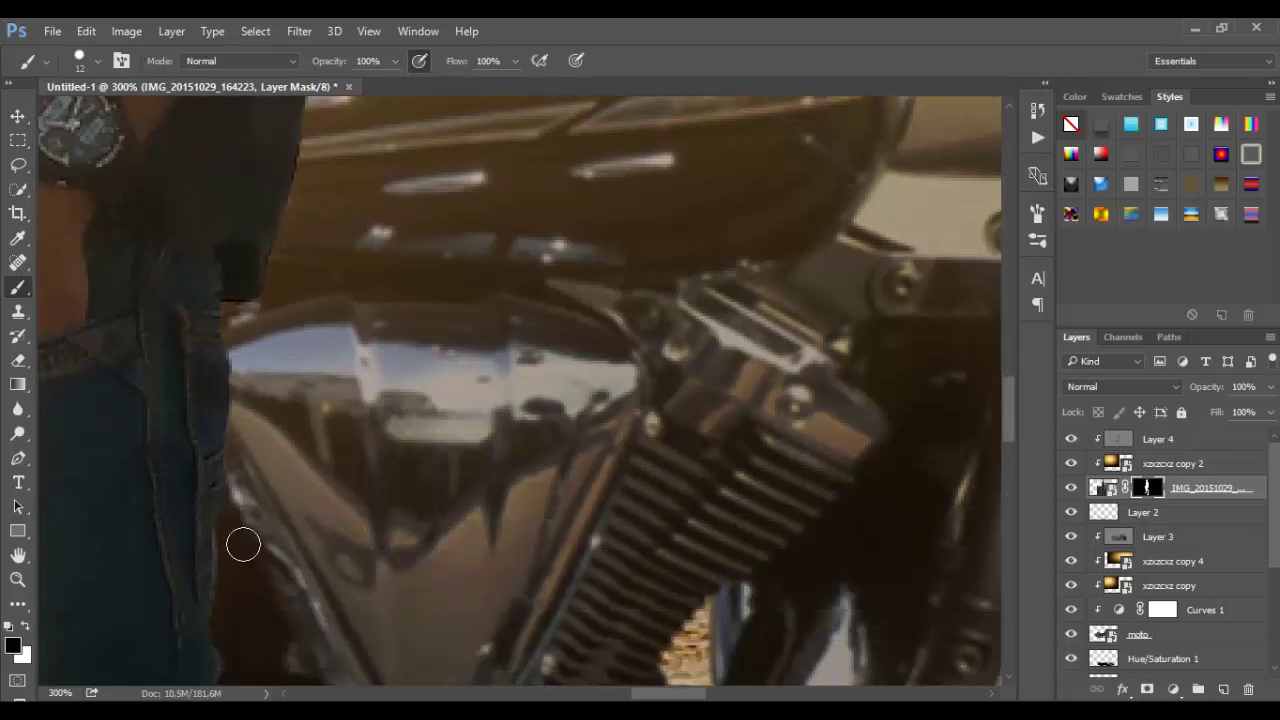
{"action": "scroll", "coordinate": [245, 585], "scroll_direction": "down", "scroll_amount": 2}
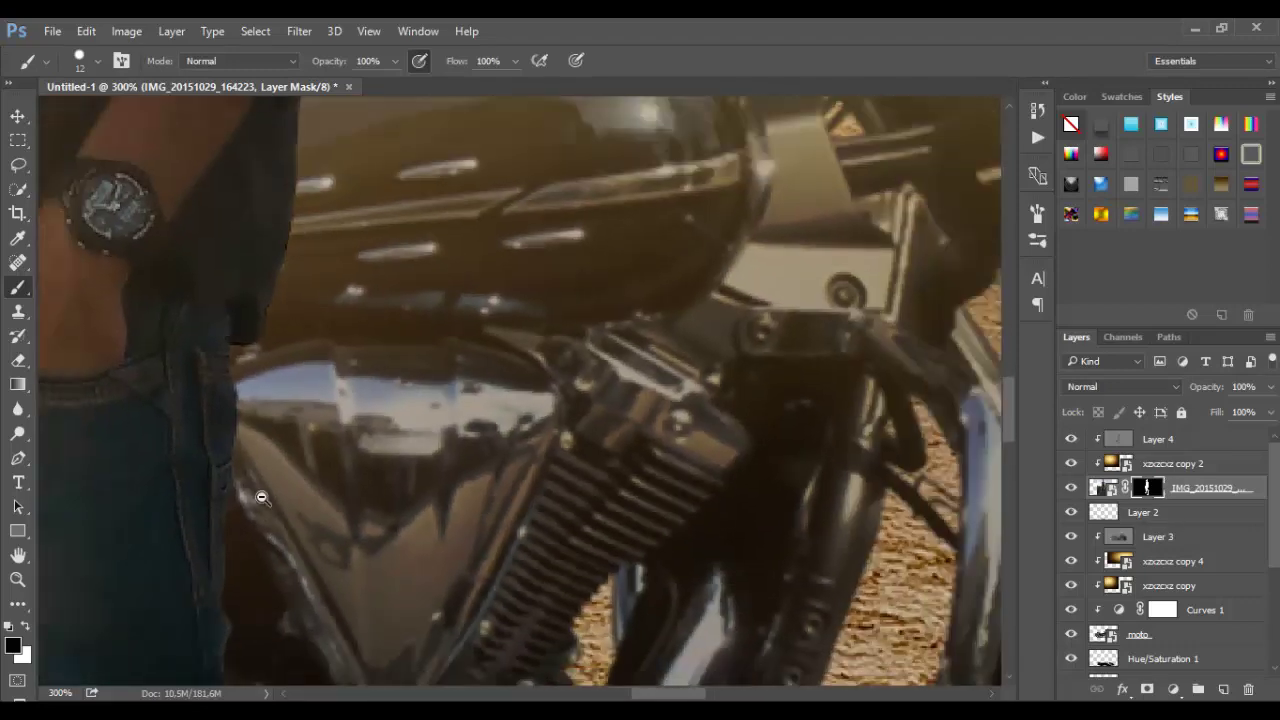
{"action": "scroll", "coordinate": [250, 585], "scroll_direction": "down", "scroll_amount": 3}
{"action": "scroll", "coordinate": [256, 588], "scroll_direction": "up", "scroll_amount": 2}
{"action": "scroll", "coordinate": [256, 588], "scroll_direction": "up", "scroll_amount": 3}
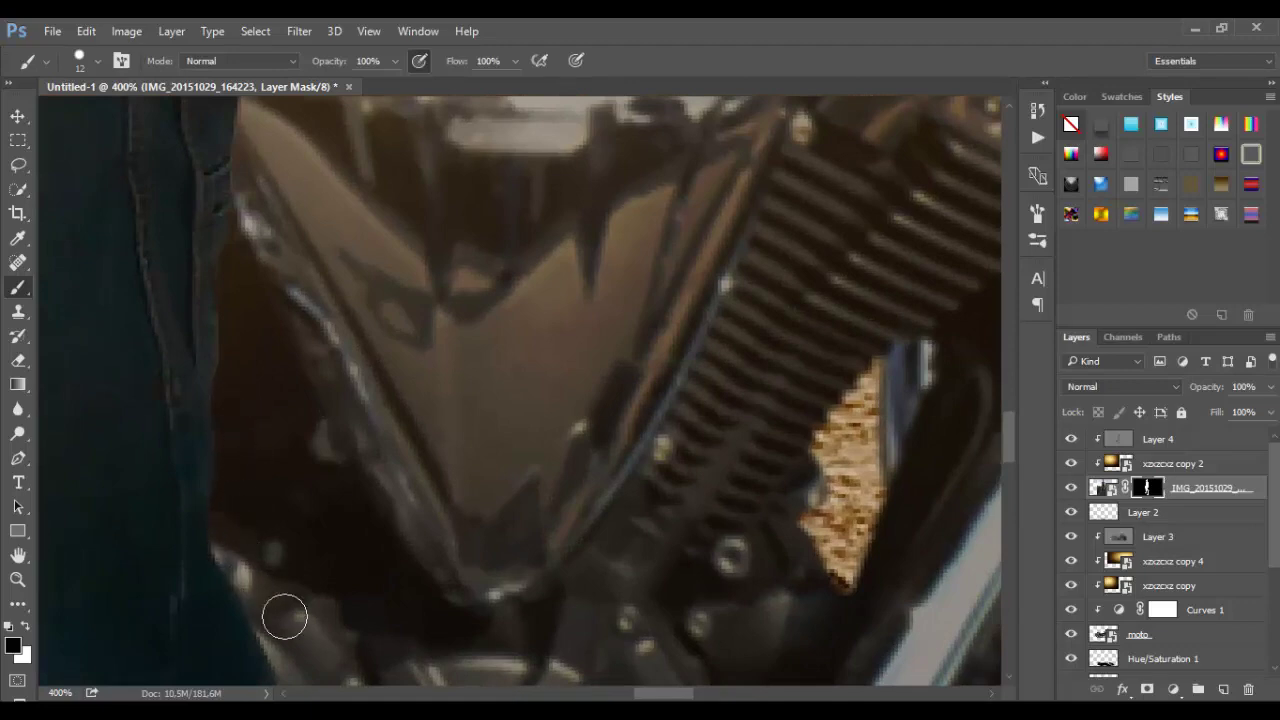
{"action": "scroll", "coordinate": [302, 462], "scroll_direction": "down", "scroll_amount": 1}
{"action": "scroll", "coordinate": [302, 462], "scroll_direction": "down", "scroll_amount": 2}
{"action": "scroll", "coordinate": [310, 458], "scroll_direction": "down", "scroll_amount": 2}
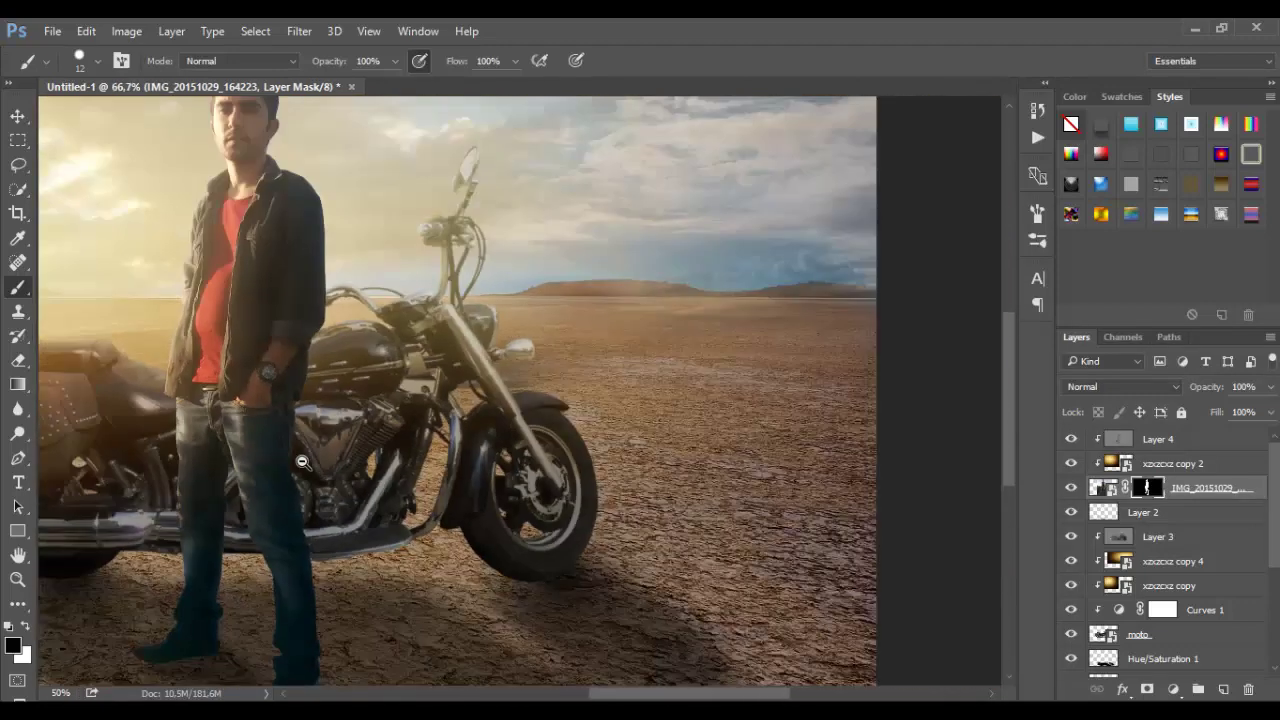
{"action": "scroll", "coordinate": [320, 454], "scroll_direction": "down", "scroll_amount": 1}
{"action": "key", "text": "alt+space"}
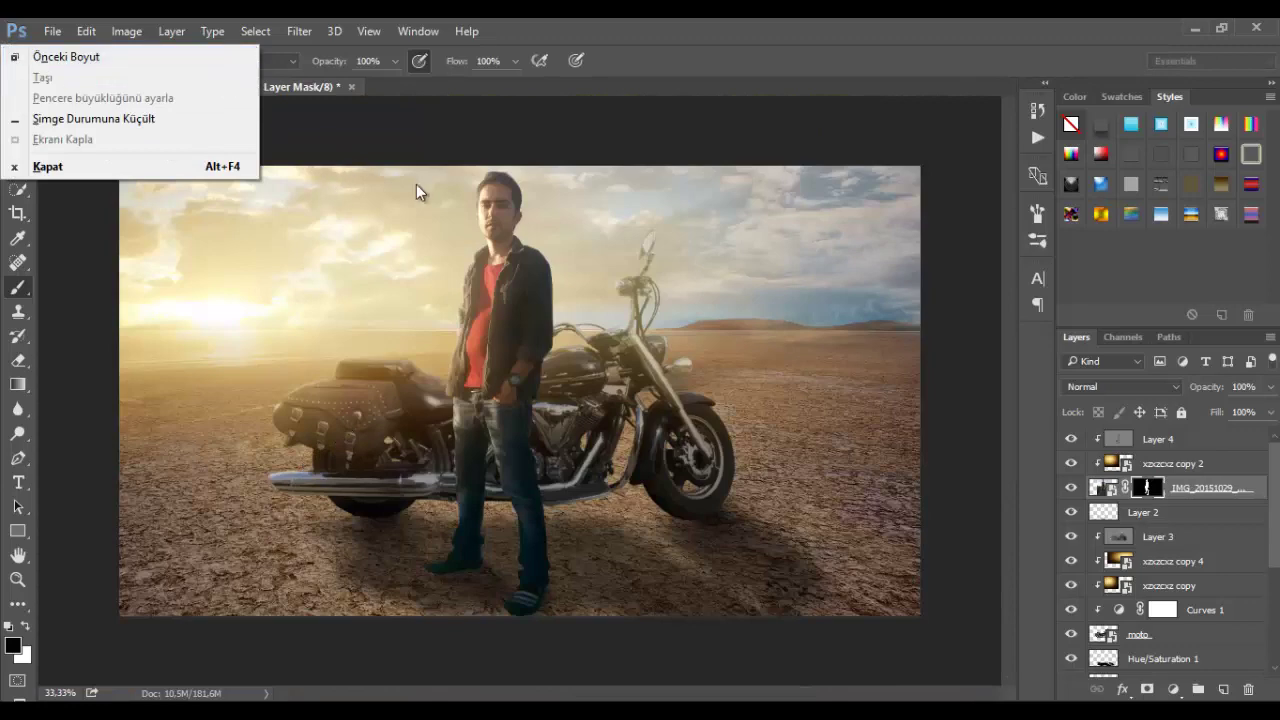
On the Overlay Layer 4, dodge along the left edge of the man's jeans
{"action": "left_click", "coordinate": [416, 184]}
{"action": "scroll", "coordinate": [549, 570], "scroll_direction": "up", "scroll_amount": 3}
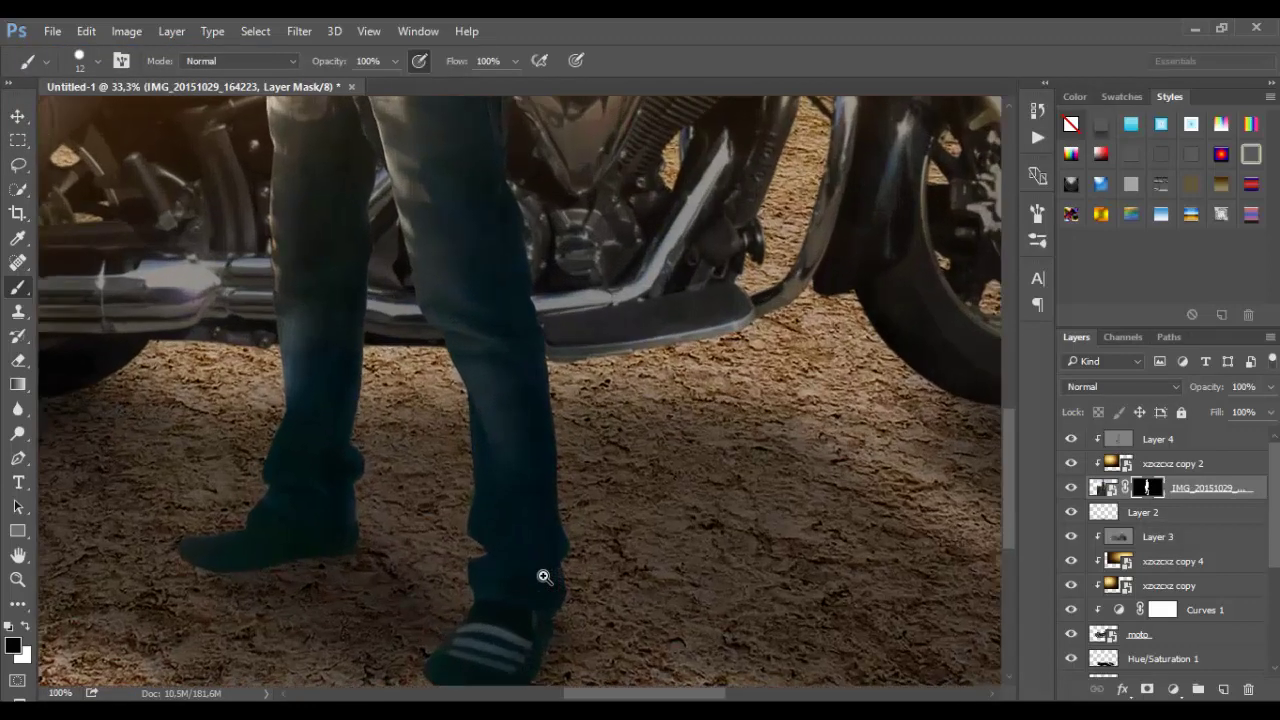
{"action": "scroll", "coordinate": [549, 570], "scroll_direction": "up", "scroll_amount": 1}
{"action": "left_click", "coordinate": [1105, 444]}
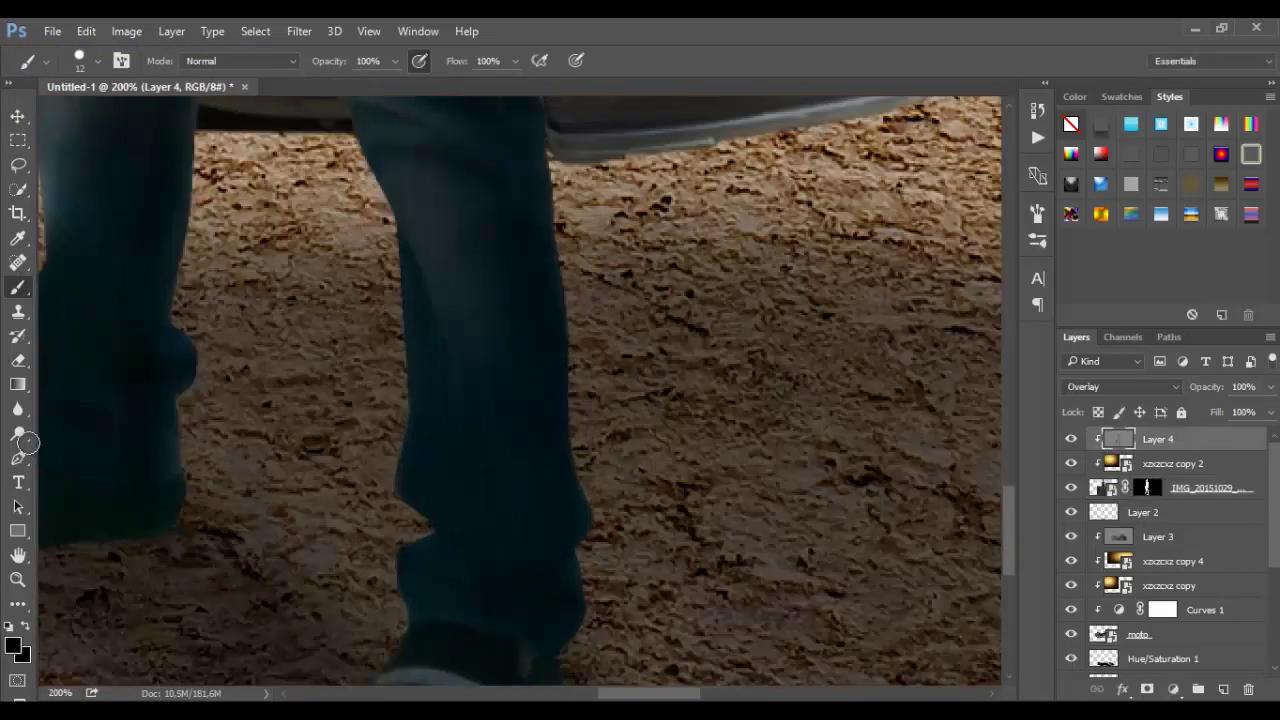
{"action": "left_click", "coordinate": [18, 434]}
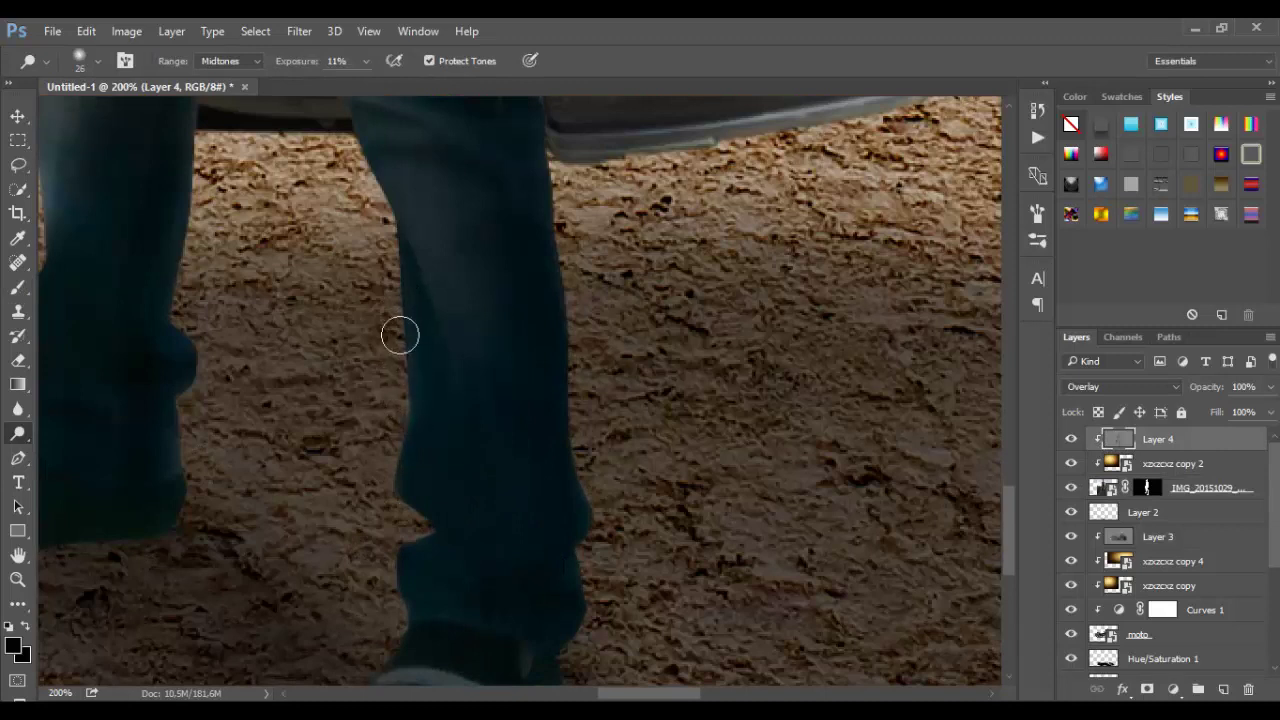
{"action": "mouse_move", "coordinate": [394, 351]}
{"action": "left_mouse_down"}
{"action": "mouse_move", "coordinate": [410, 255]}
{"action": "mouse_move", "coordinate": [431, 357]}
{"action": "mouse_move", "coordinate": [394, 309]}
{"action": "mouse_move", "coordinate": [400, 463]}
{"action": "mouse_move", "coordinate": [402, 445]}
{"action": "mouse_move", "coordinate": [443, 571]}
{"action": "mouse_move", "coordinate": [429, 560]}
{"action": "mouse_move", "coordinate": [454, 566]}
{"action": "mouse_move", "coordinate": [395, 551]}
{"action": "left_mouse_up"}
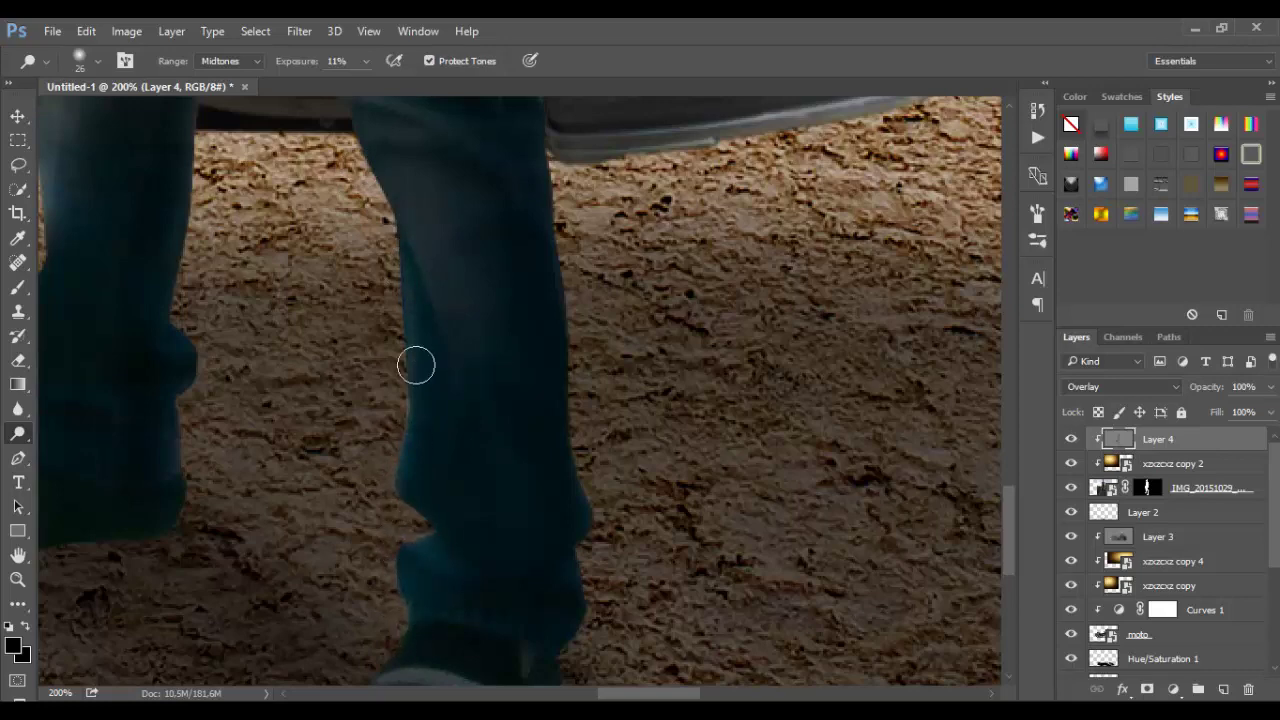
Zoom out to the whole motorcycle and switch from the Dodge tool to the Burn tool
{"action": "scroll", "coordinate": [414, 366], "scroll_direction": "up", "scroll_amount": 3}
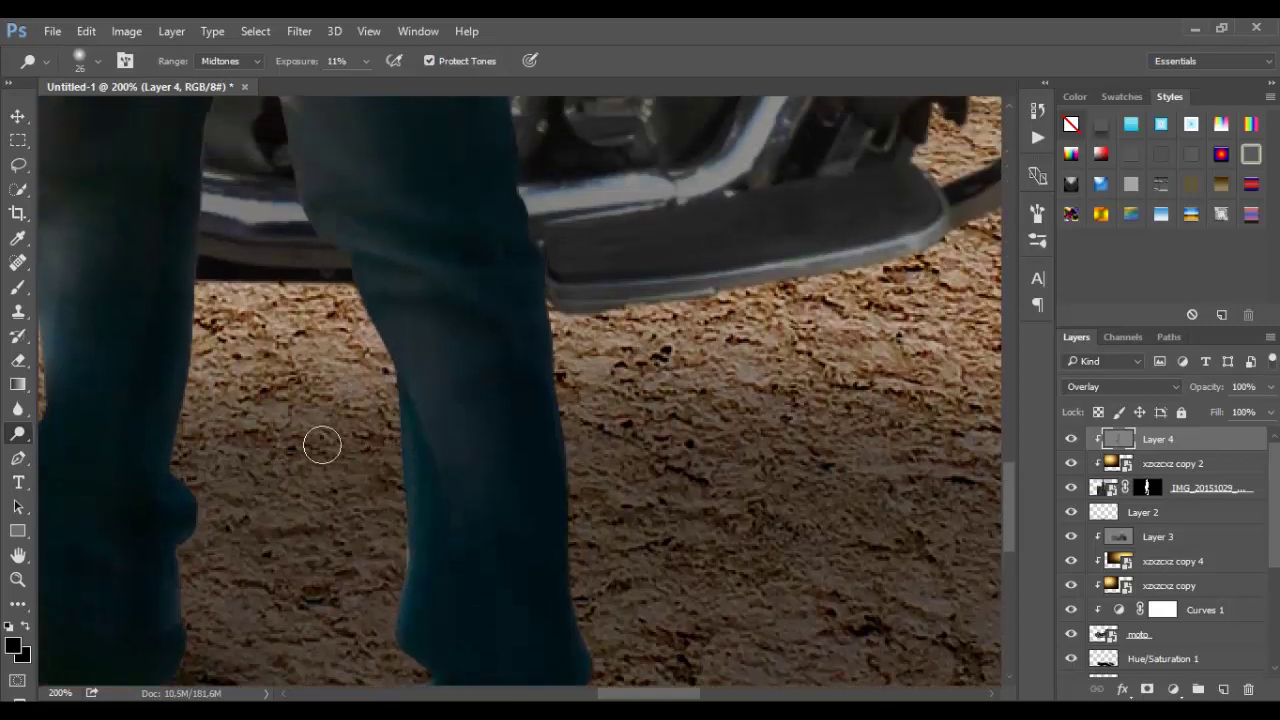
{"action": "left_click", "coordinate": [302, 422], "text": "ctrl+alt"}
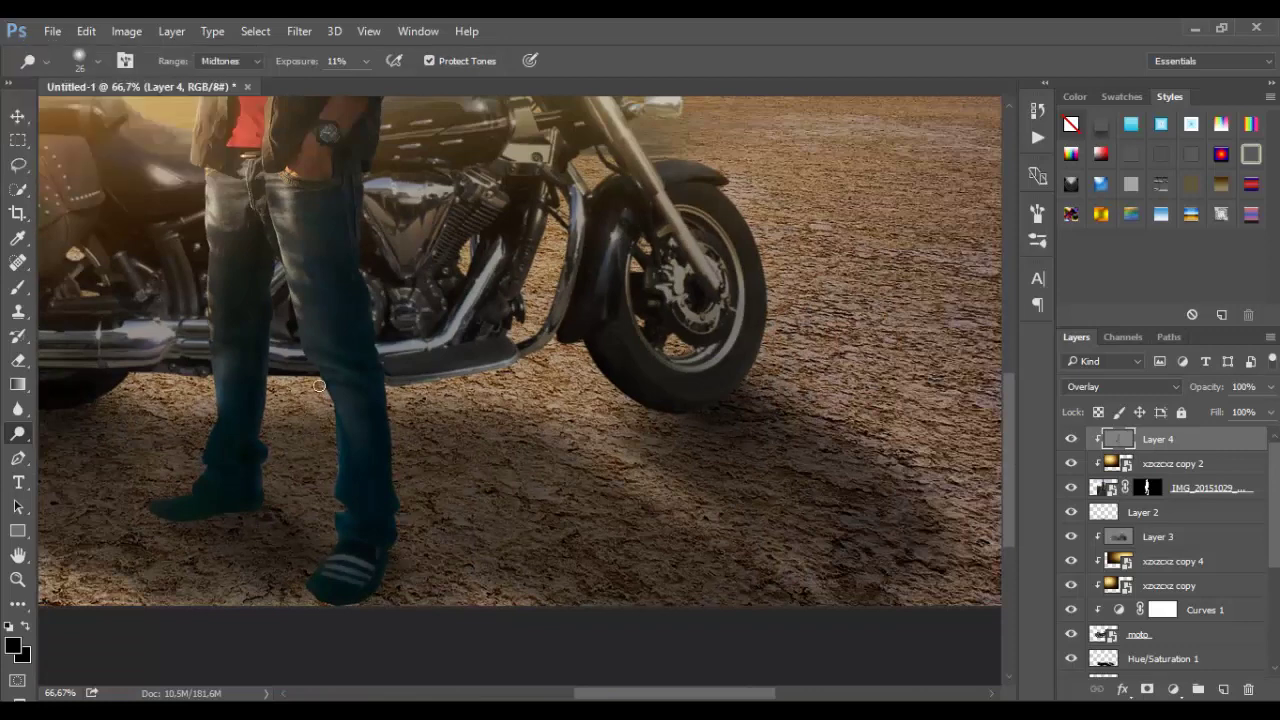
{"action": "scroll", "coordinate": [391, 427], "scroll_direction": "up", "scroll_amount": 1}
{"action": "scroll", "coordinate": [391, 427], "scroll_direction": "up", "scroll_amount": 2}
{"action": "scroll", "coordinate": [325, 494], "scroll_direction": "up", "scroll_amount": 1}
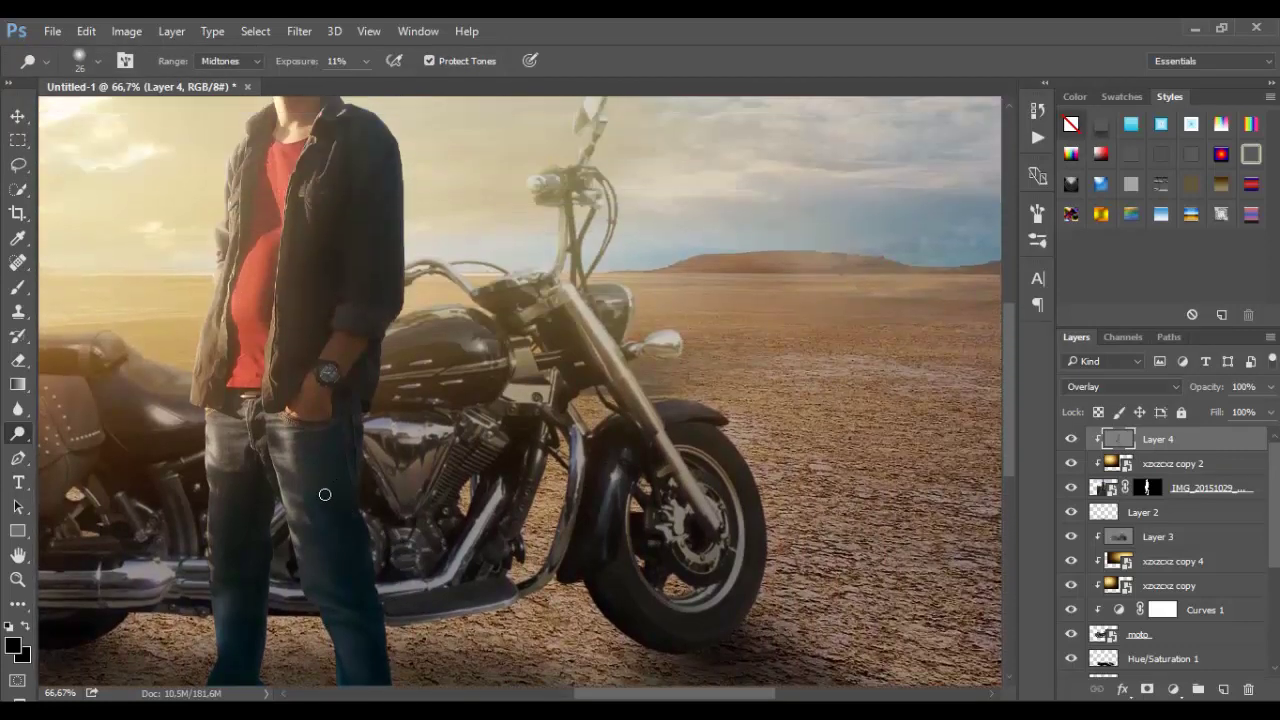
{"action": "scroll", "coordinate": [354, 453], "scroll_direction": "up", "scroll_amount": 1}
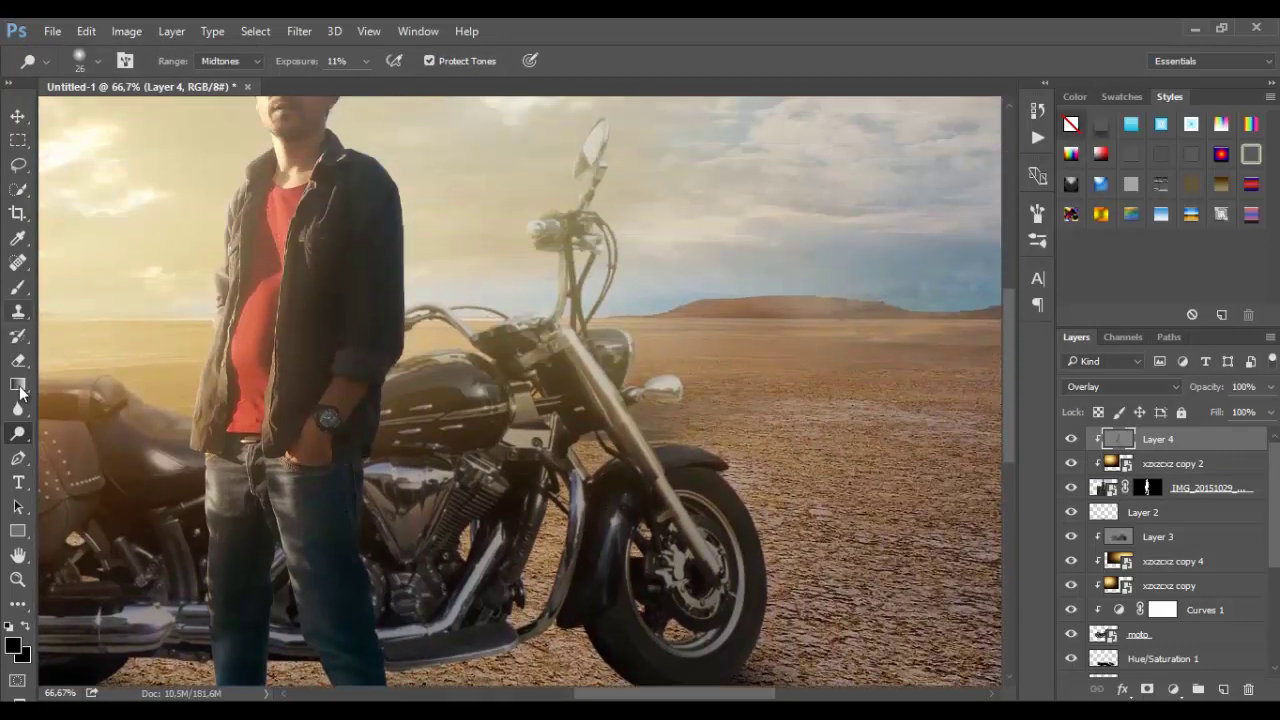
{"action": "right_click", "coordinate": [18, 433]}
{"action": "left_click", "coordinate": [85, 447]}
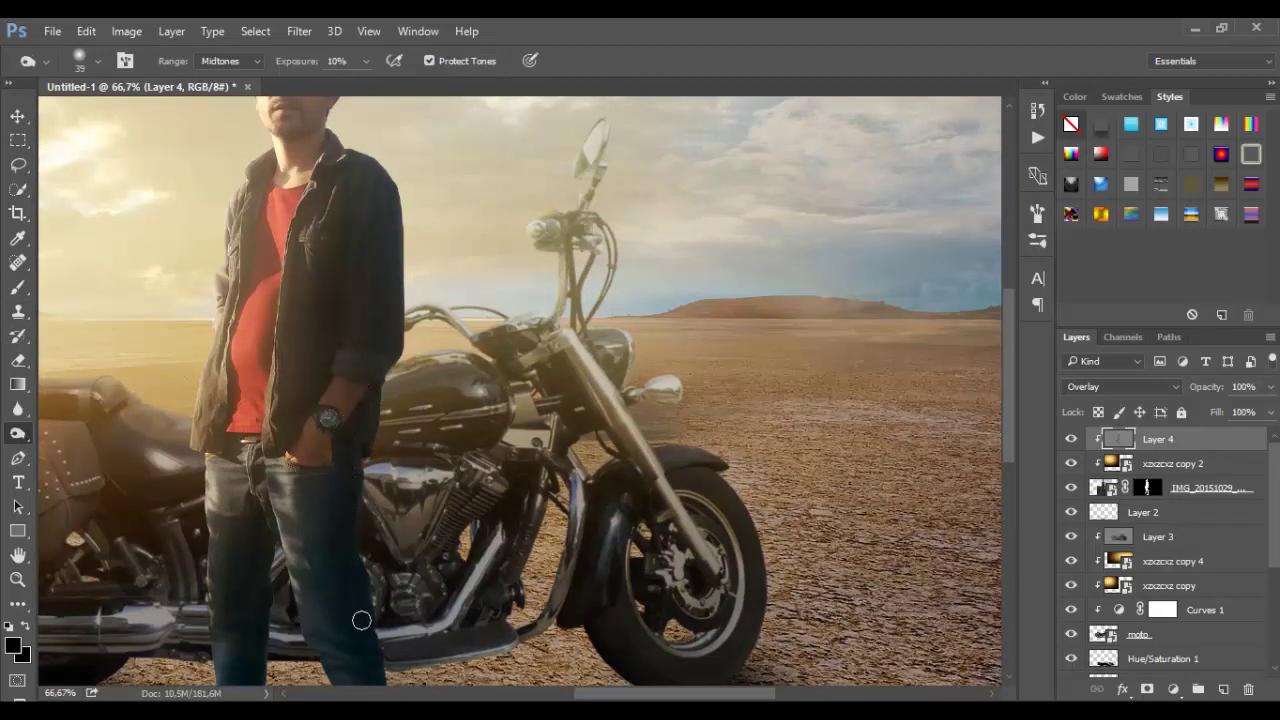
{"action": "scroll", "coordinate": [332, 492], "scroll_direction": "down", "scroll_amount": 1}
{"action": "scroll", "coordinate": [329, 468], "scroll_direction": "down", "scroll_amount": 1}
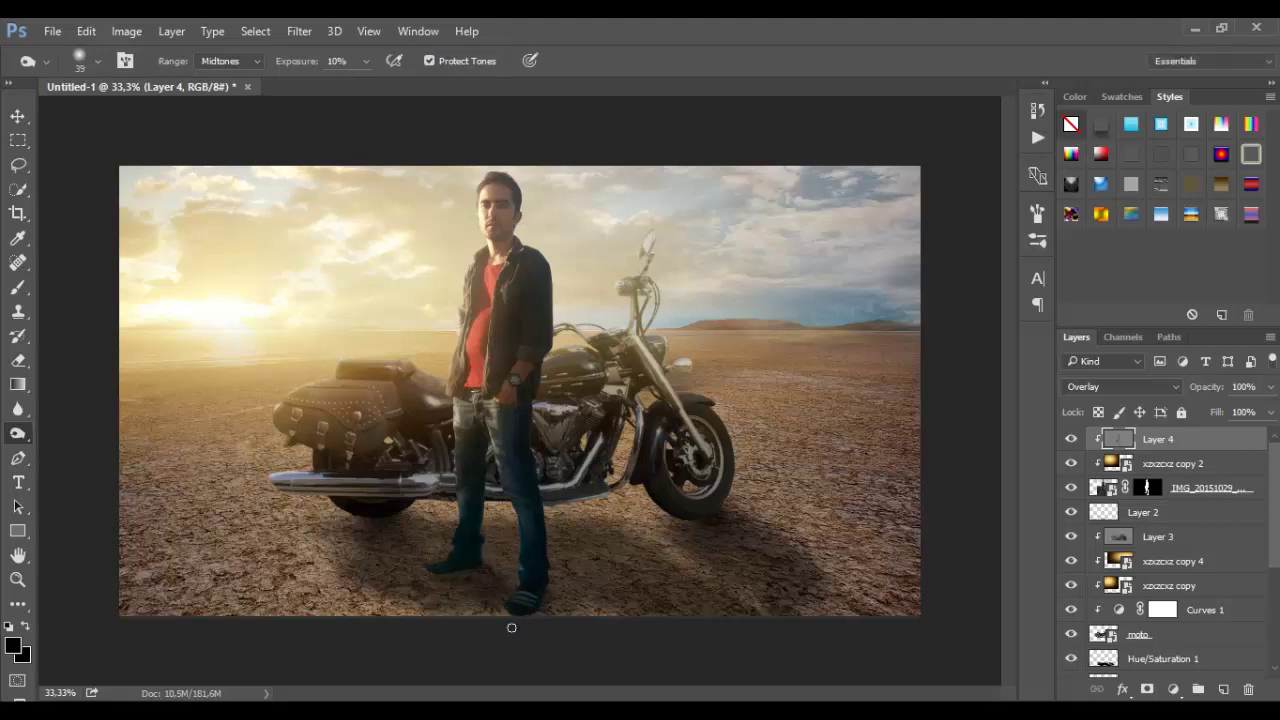
Switch to the Brush tool and set its opacity to 38%
{"action": "right_click", "coordinate": [610, 611]}
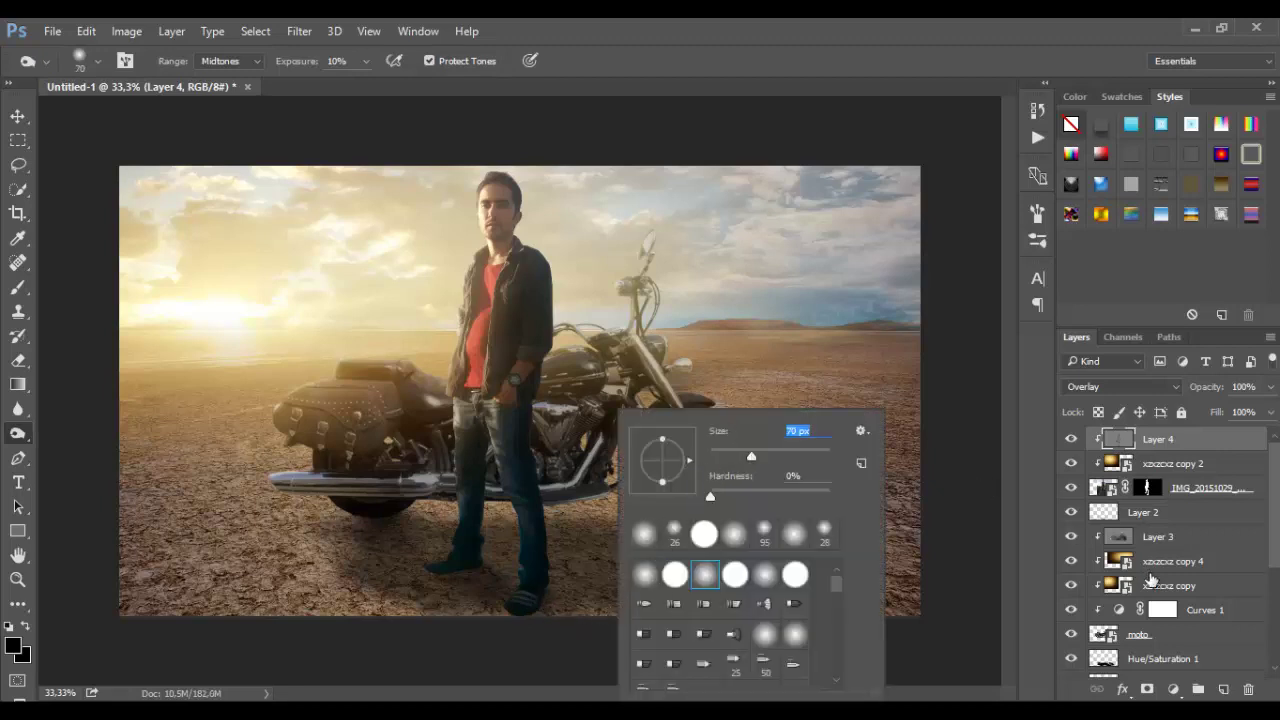
{"action": "scroll", "coordinate": [1141, 645], "scroll_direction": "down", "scroll_amount": 3}
{"action": "left_click", "coordinate": [1070, 609]}
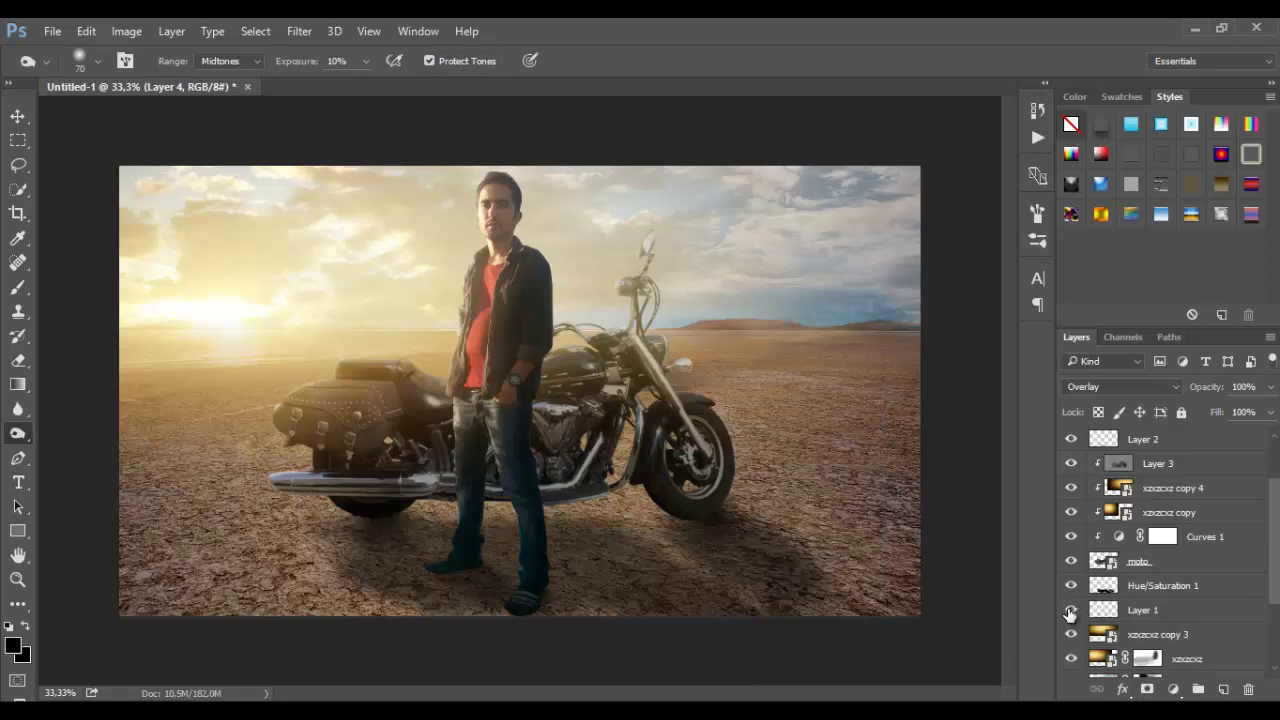
{"action": "scroll", "coordinate": [1070, 612], "scroll_direction": "down", "scroll_amount": 3}
{"action": "scroll", "coordinate": [1070, 615], "scroll_direction": "up", "scroll_amount": 3}
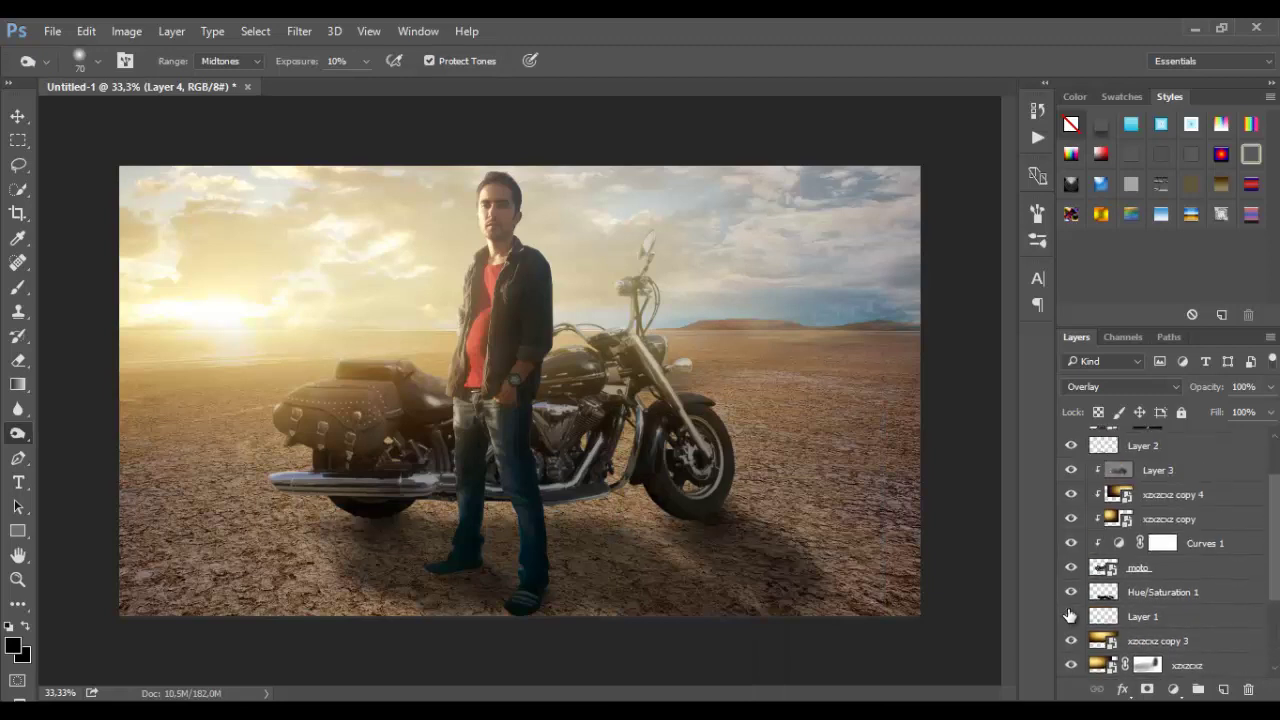
{"action": "scroll", "coordinate": [1070, 615], "scroll_direction": "up", "scroll_amount": 2}
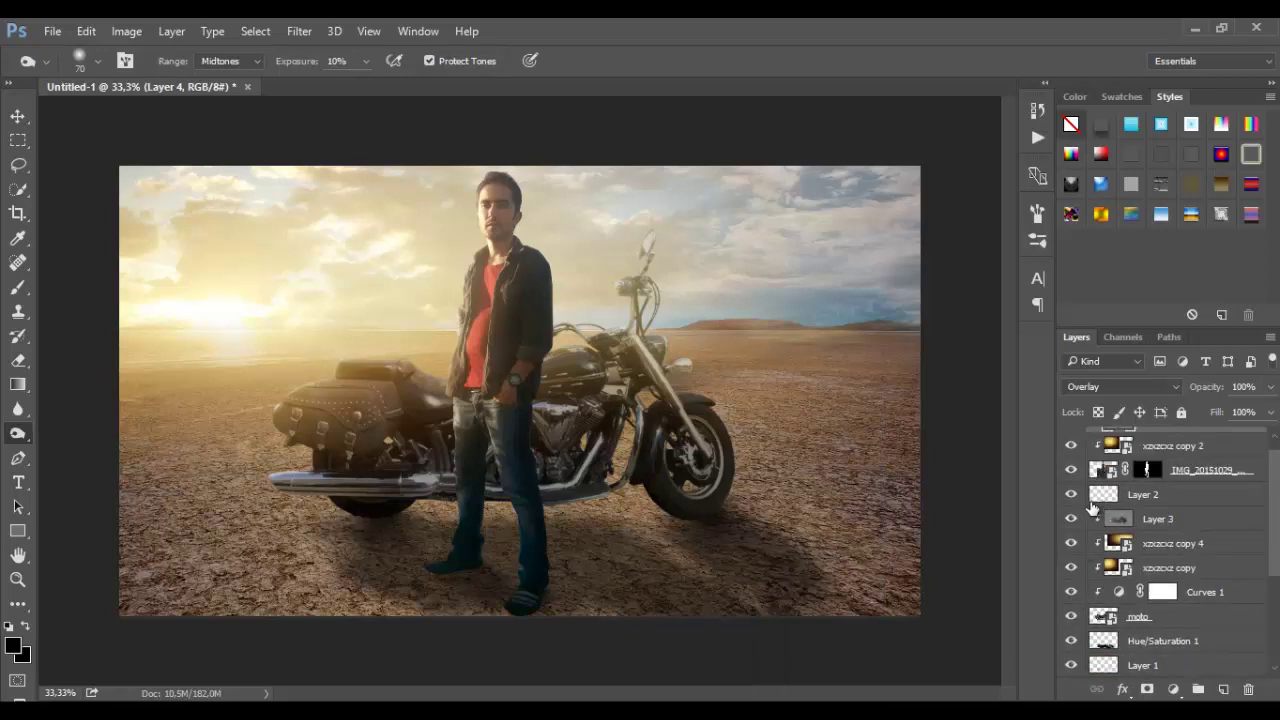
{"action": "key", "text": "b"}
{"action": "right_click", "coordinate": [588, 606]}
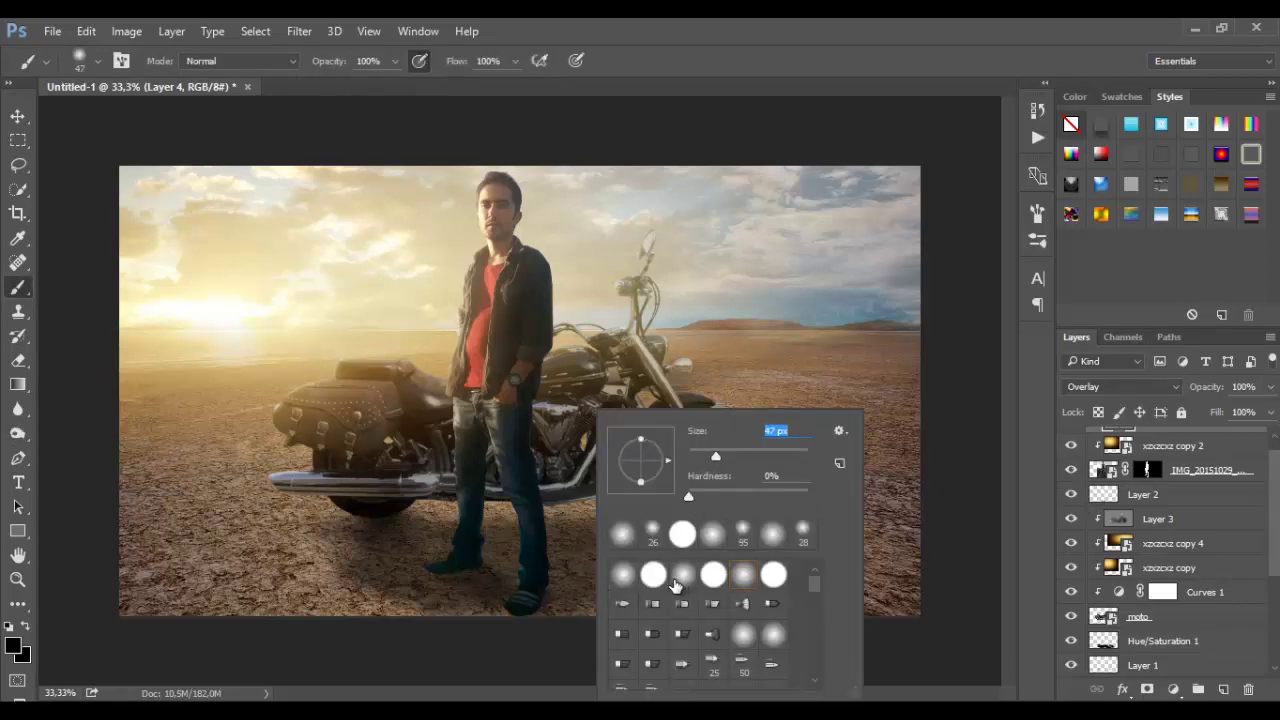
{"action": "left_click", "coordinate": [395, 61]}
{"action": "left_click", "coordinate": [602, 617]}
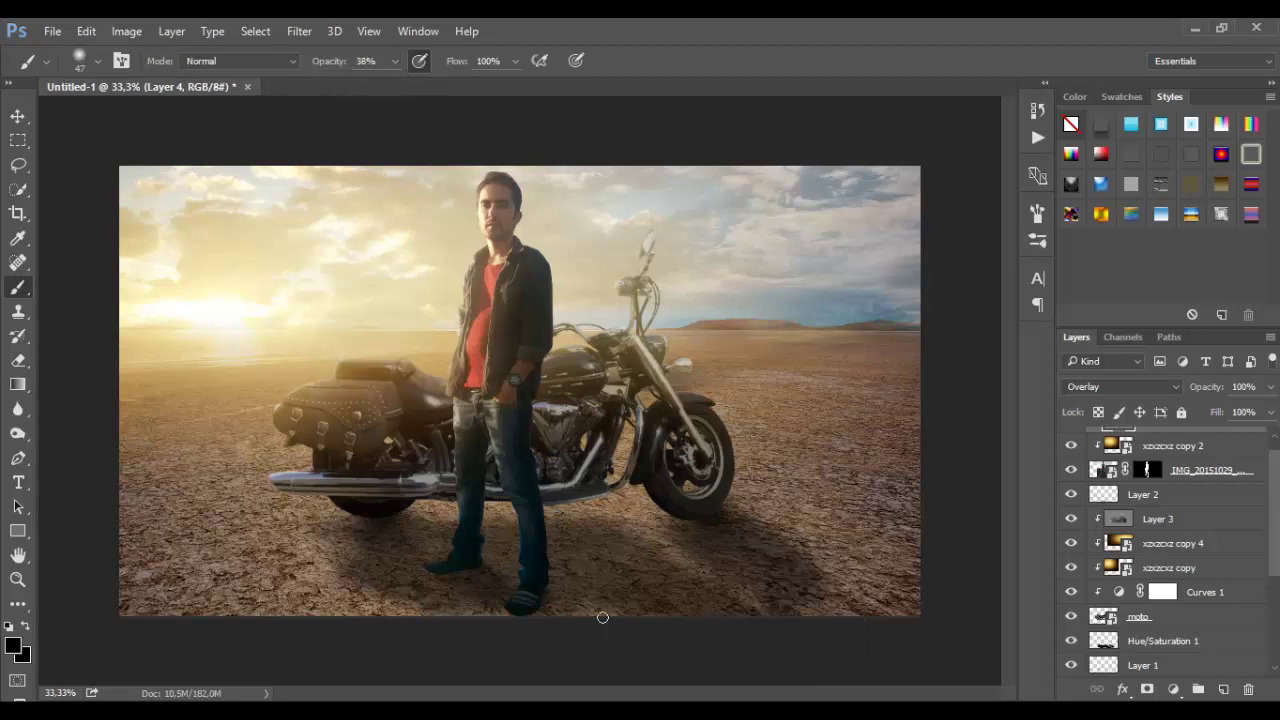
Paint the ground shadow under the man and bike on Layer 2, then select Layer 4
{"action": "scroll", "coordinate": [1183, 524], "scroll_direction": "up", "scroll_amount": 1}
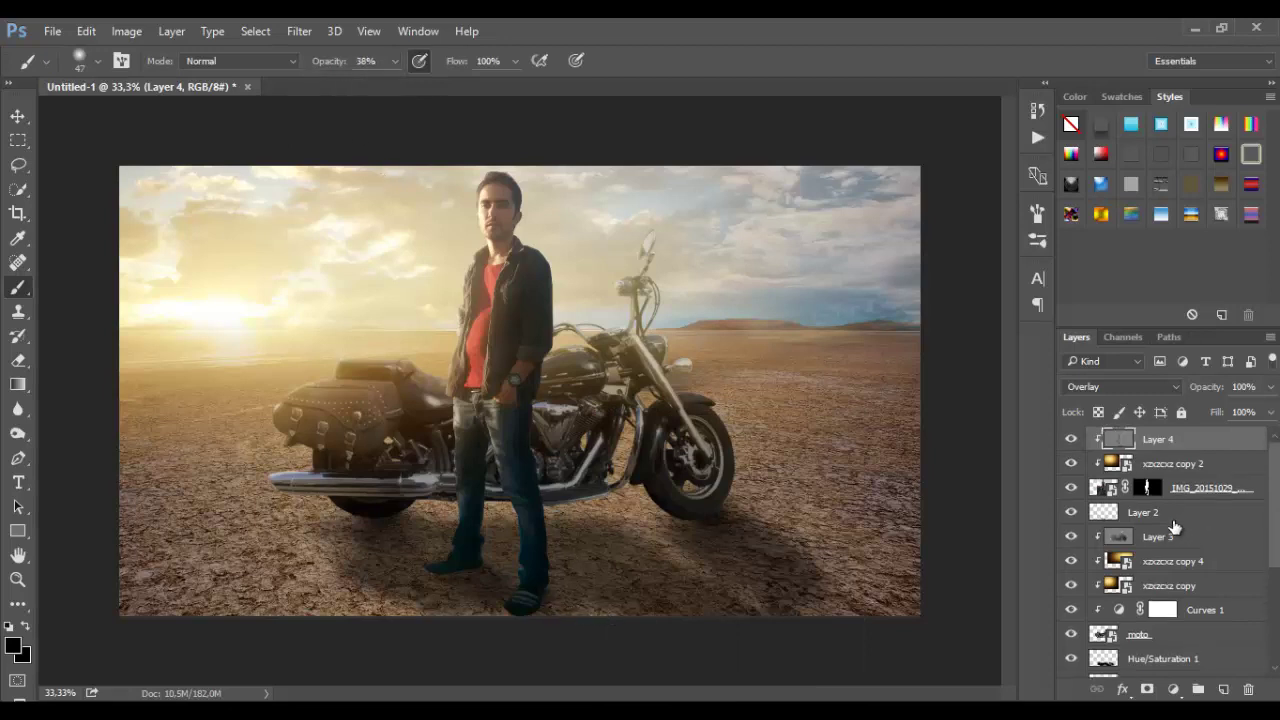
{"action": "left_click", "coordinate": [1104, 514]}
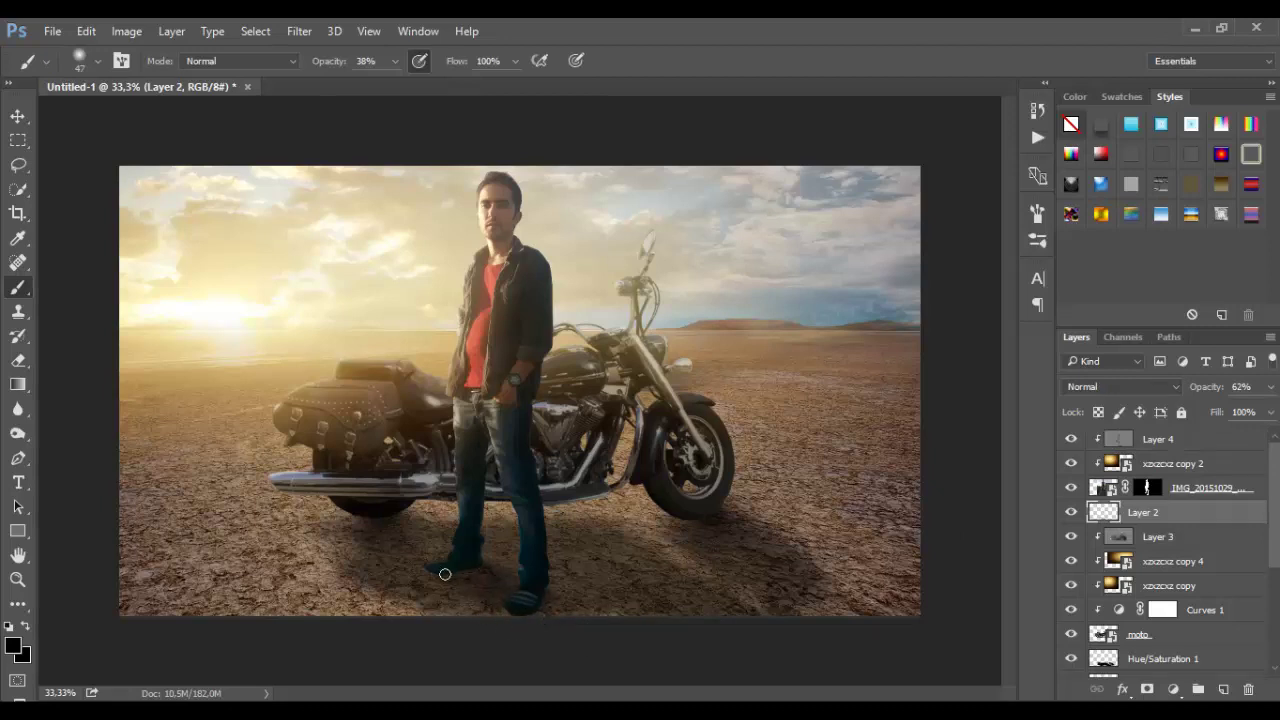
{"action": "left_click_drag", "start_coordinate": [390, 529], "coordinate": [401, 525]}
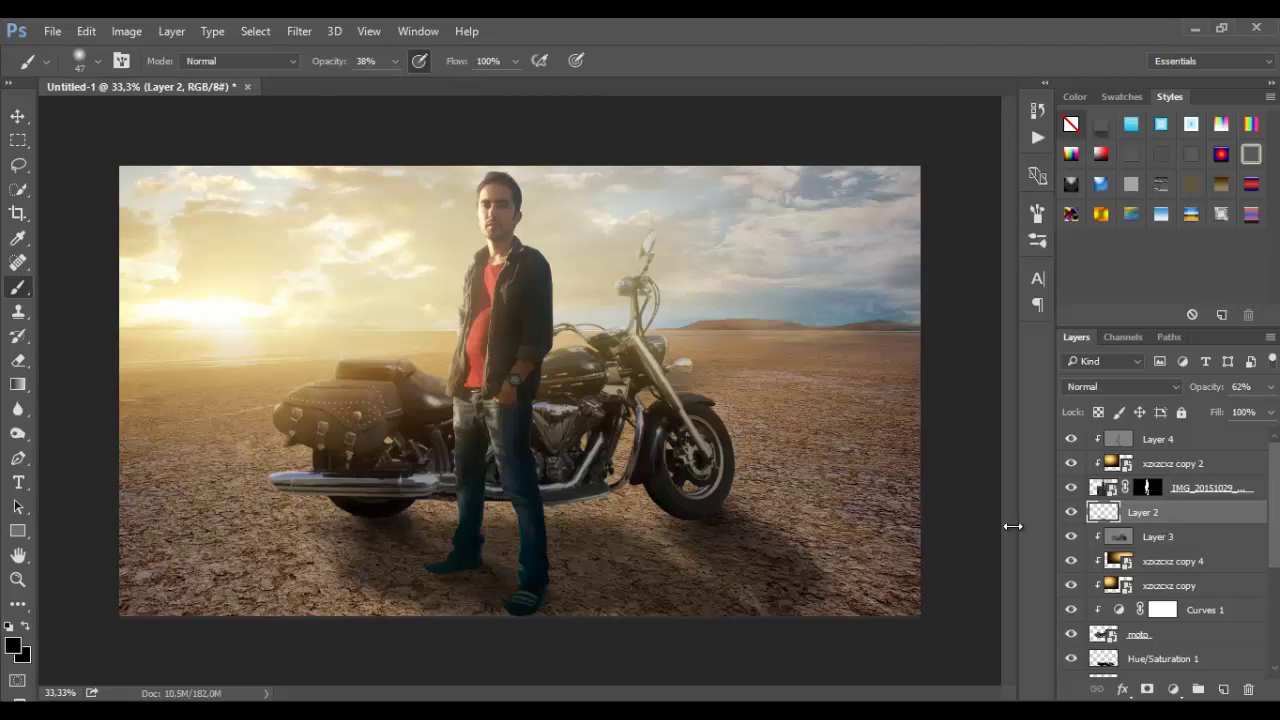
{"action": "left_click", "coordinate": [1158, 442]}
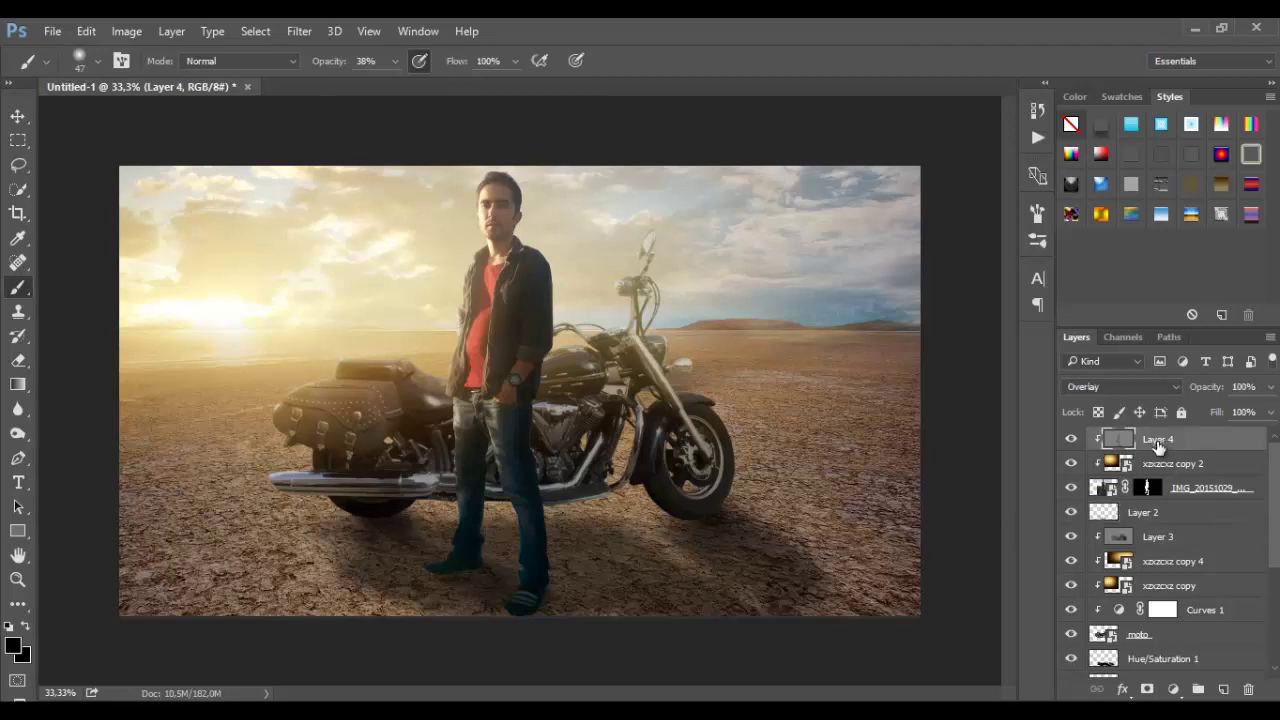
Stamp all visible layers into a new Layer 5 and open it in the Camera Raw Filter
{"action": "key", "text": "ctrl+alt+shift+e"}
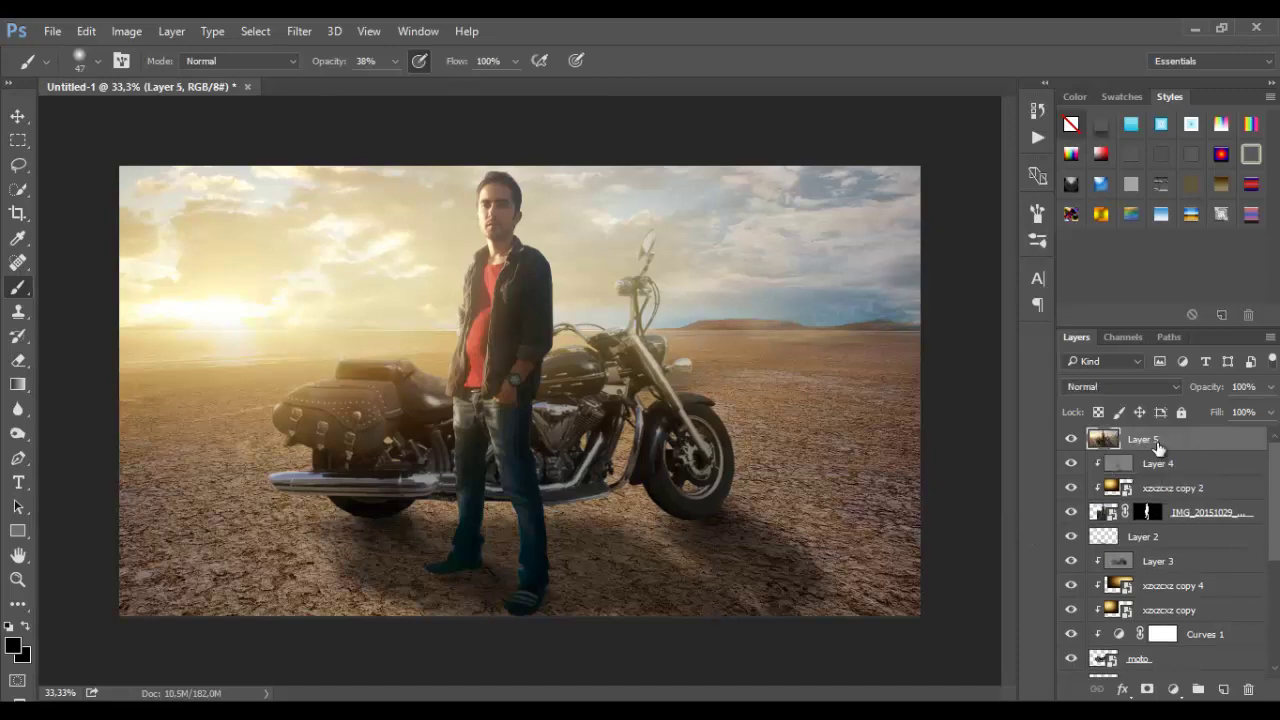
{"action": "left_click", "coordinate": [299, 31]}
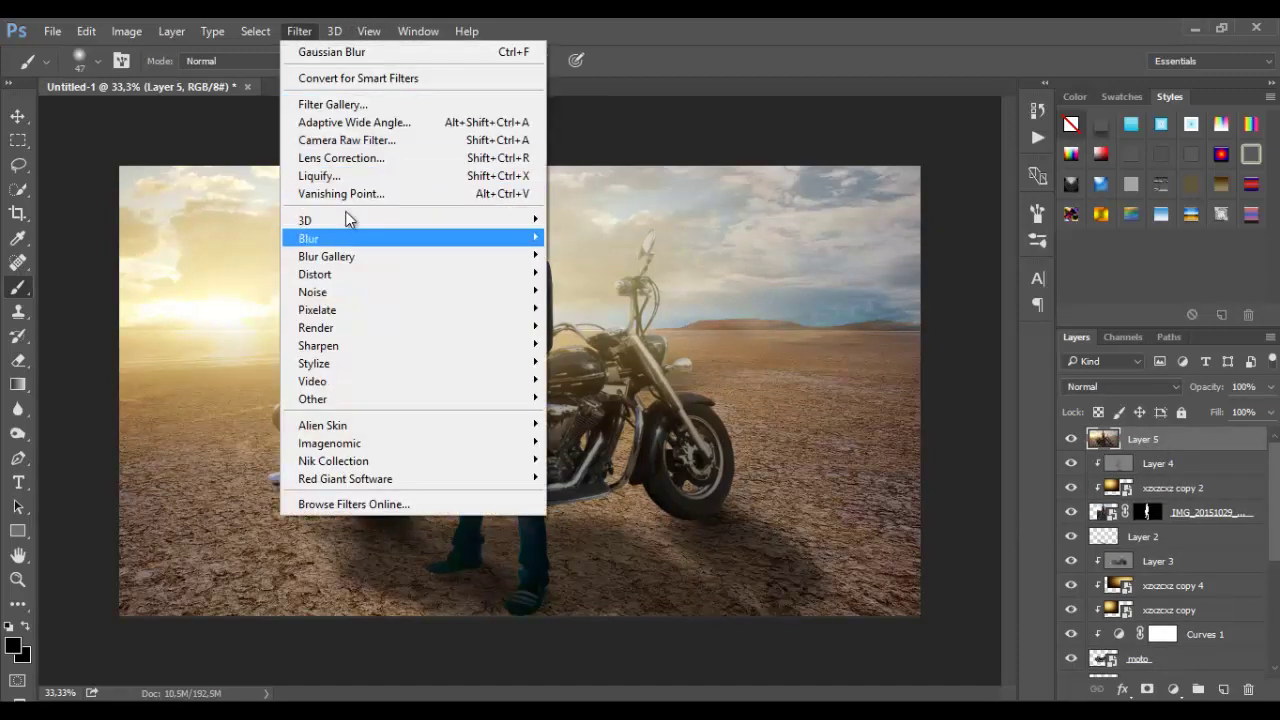
{"action": "left_click", "coordinate": [347, 143]}
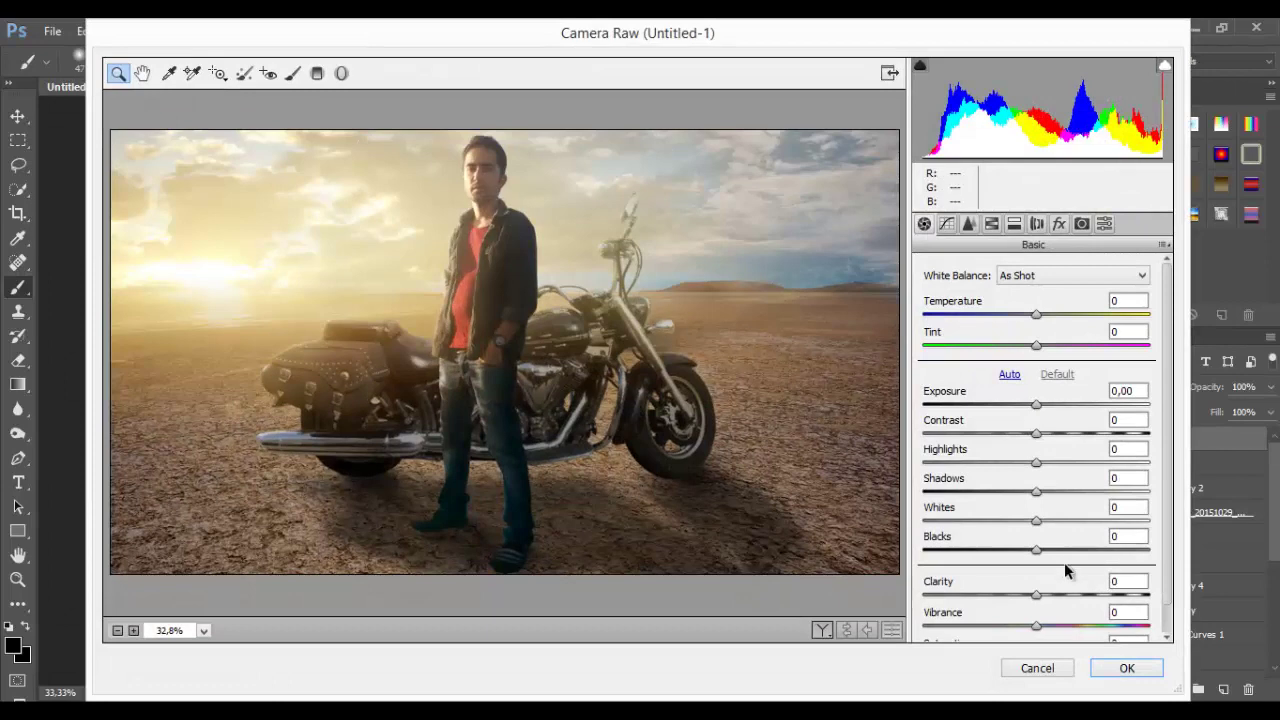
Set Clarity to +8 and Shadows to +66, resetting Highlights to 0
{"action": "left_click_drag", "start_coordinate": [1041, 595], "coordinate": [1049, 592]}
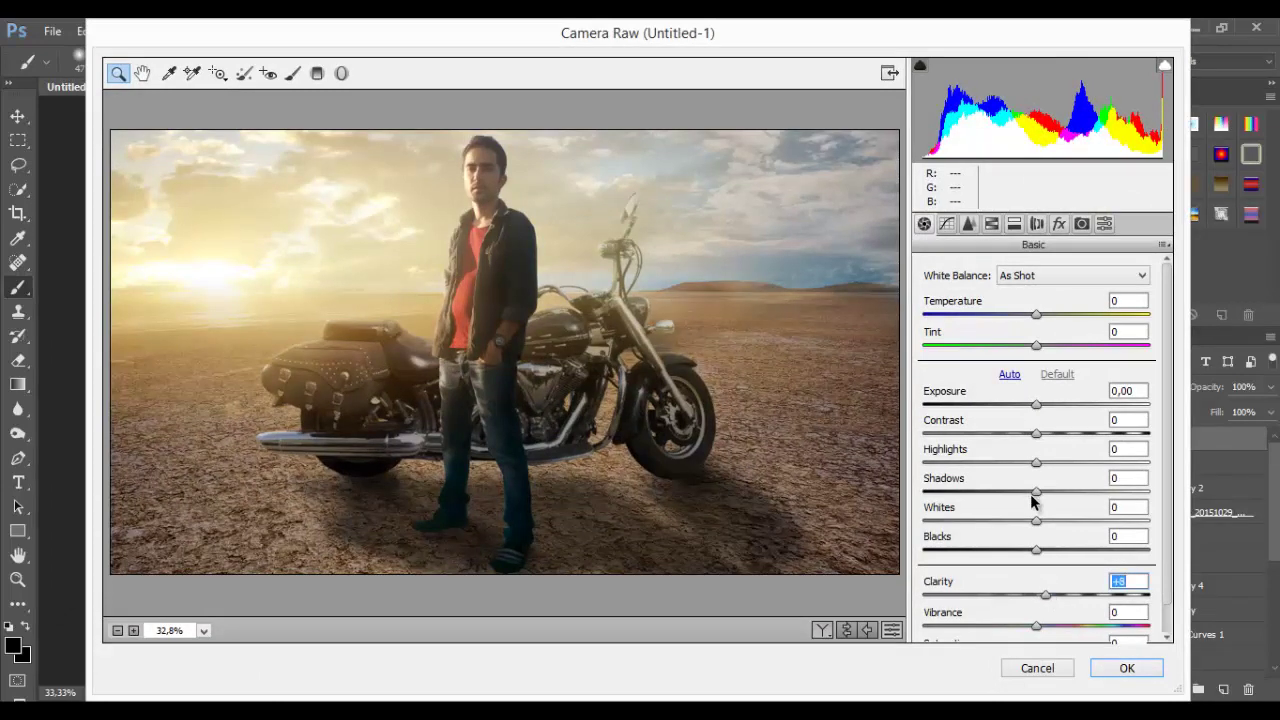
{"action": "mouse_move", "coordinate": [1036, 462]}
{"action": "left_mouse_down"}
{"action": "mouse_move", "coordinate": [1000, 461]}
{"action": "mouse_move", "coordinate": [1087, 497]}
{"action": "mouse_move", "coordinate": [1113, 480]}
{"action": "left_mouse_up"}
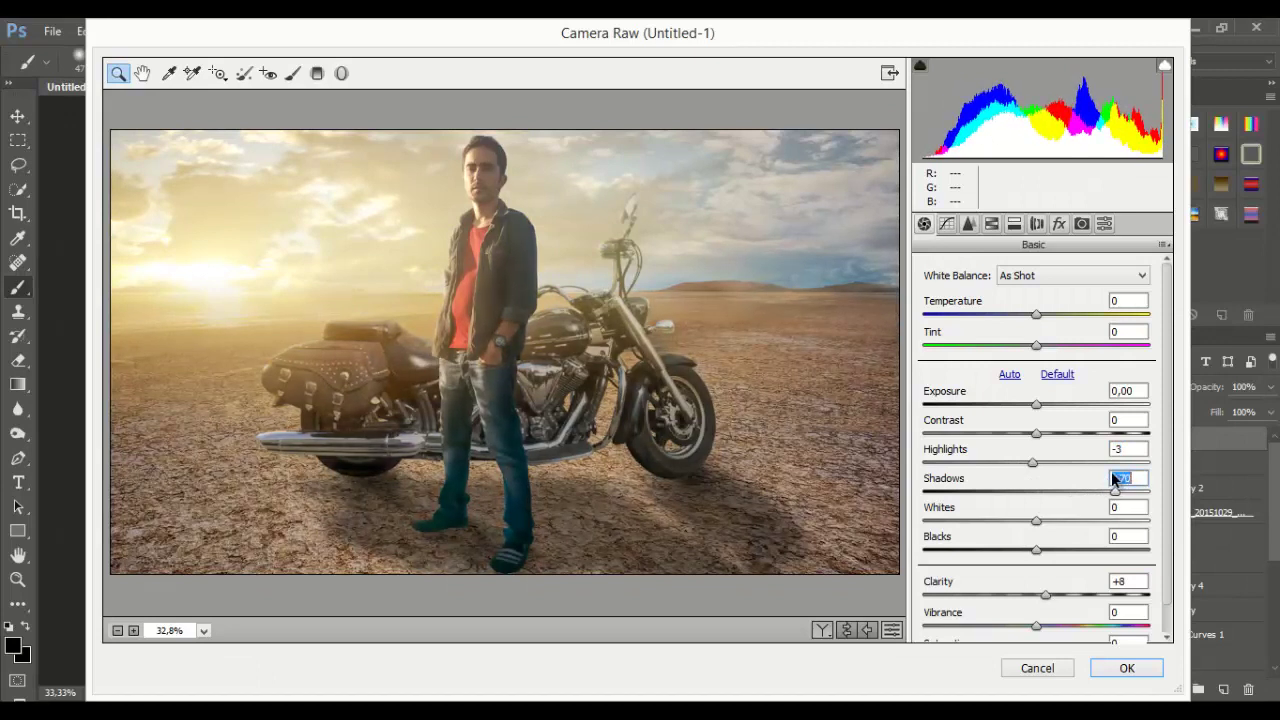
{"action": "left_click_drag", "start_coordinate": [1032, 462], "coordinate": [1034, 472]}
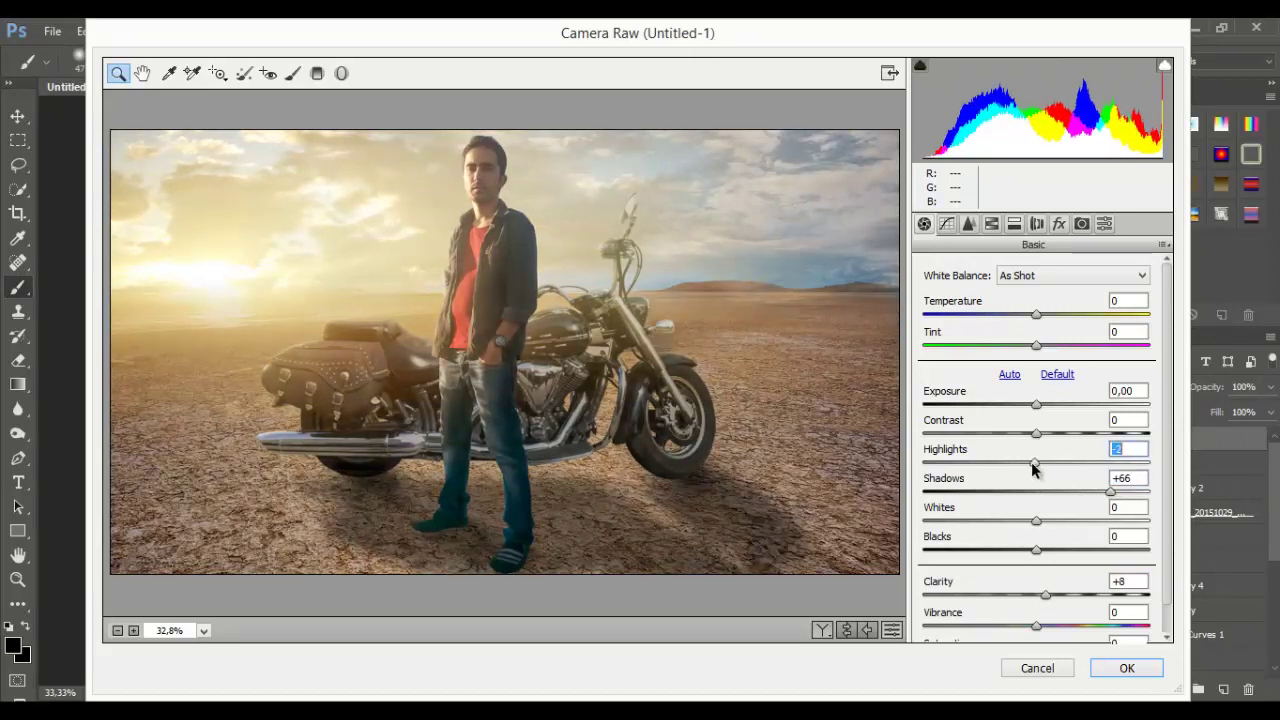
{"action": "double_click", "coordinate": [1034, 466]}
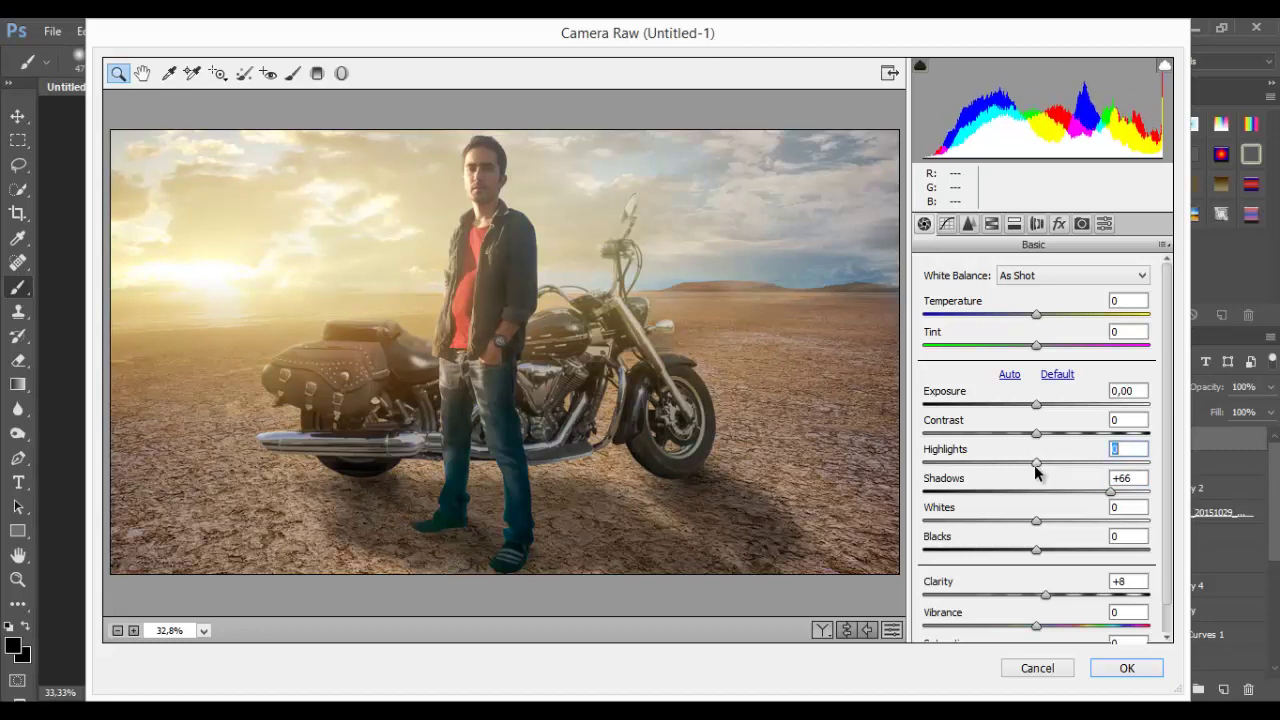
Set Sharpening Amount 10 and Luminance noise reduction 10, check the face up close, and apply
{"action": "left_click", "coordinate": [968, 225]}
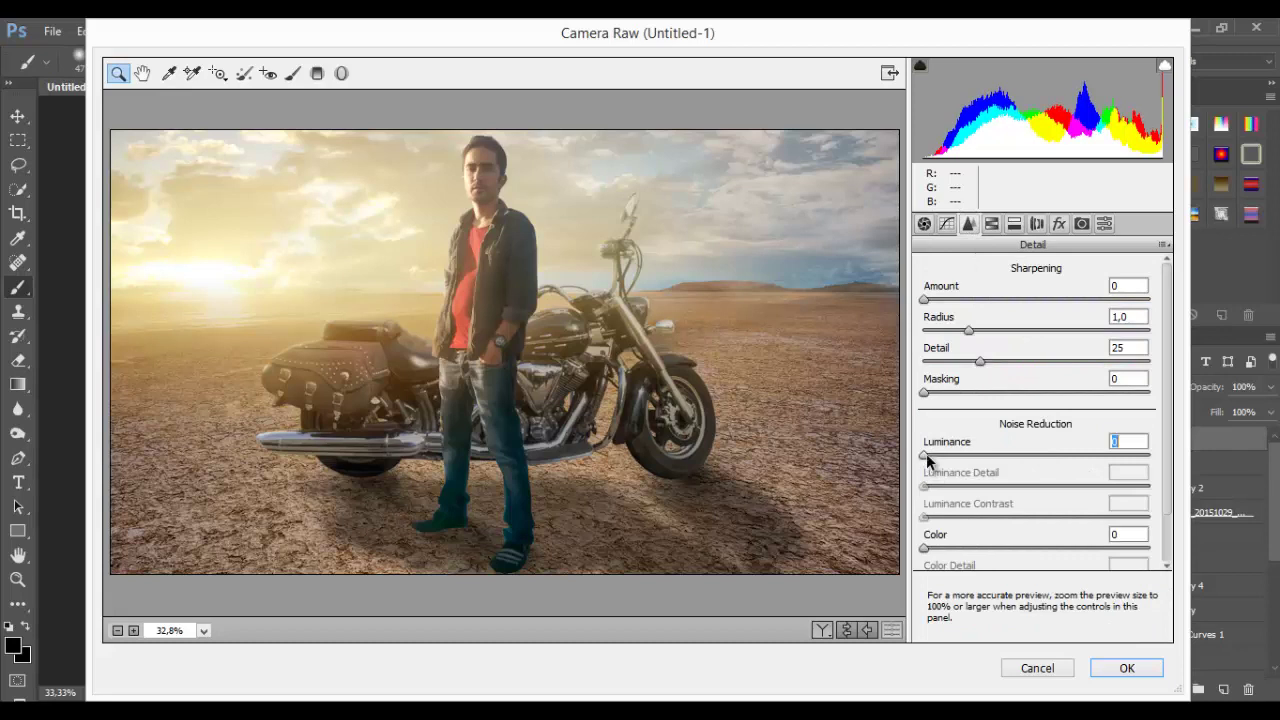
{"action": "mouse_move", "coordinate": [926, 453]}
{"action": "left_mouse_down"}
{"action": "mouse_move", "coordinate": [997, 456]}
{"action": "mouse_move", "coordinate": [952, 455]}
{"action": "left_mouse_up"}
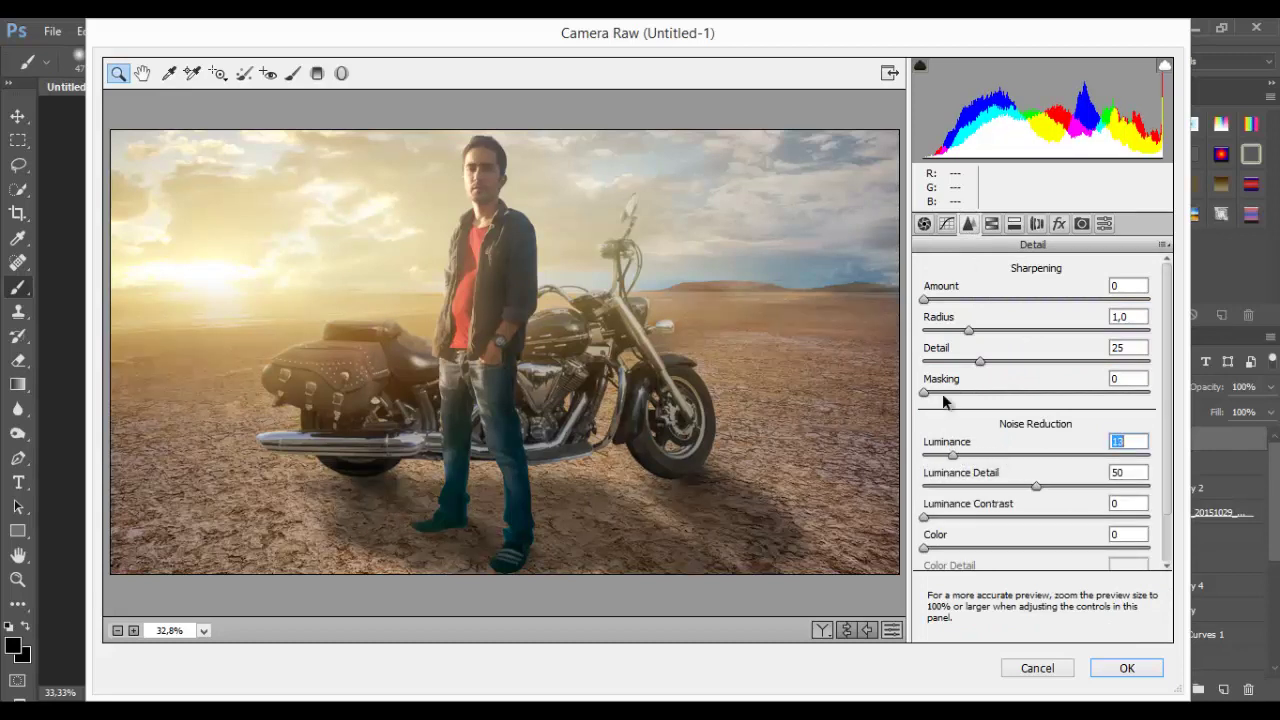
{"action": "left_click_drag", "start_coordinate": [924, 299], "coordinate": [950, 300]}
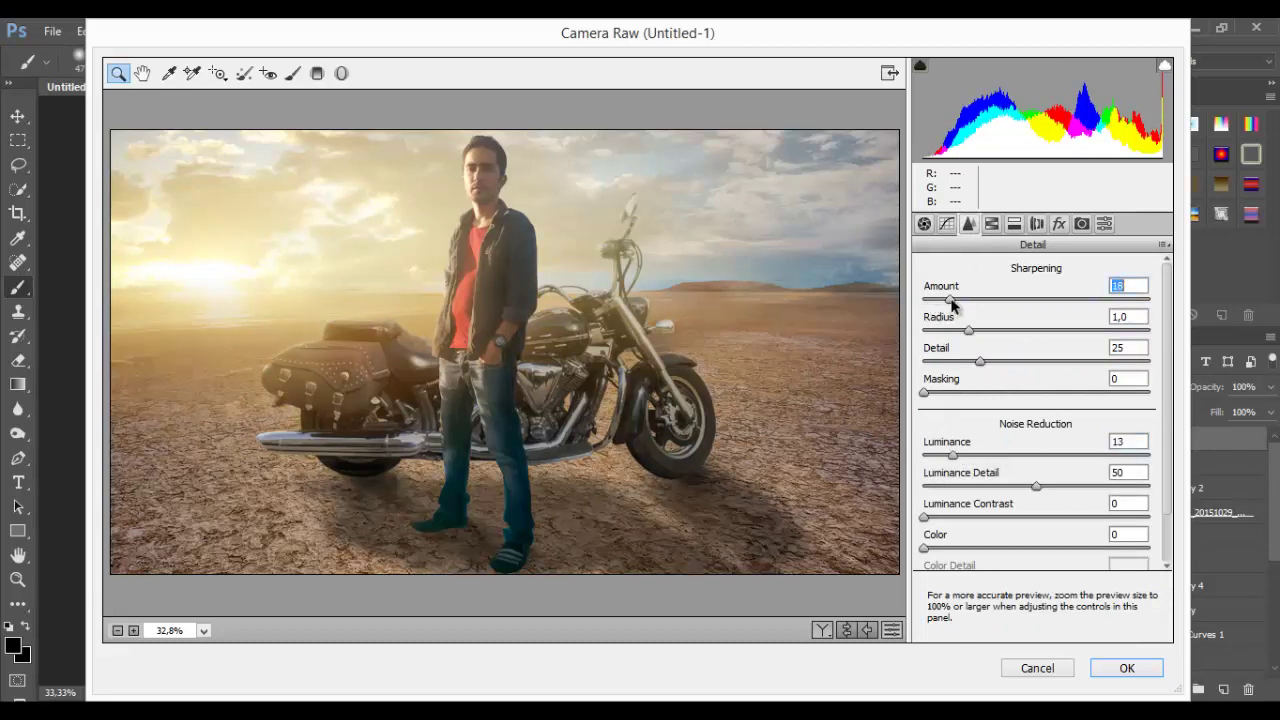
{"action": "type", "text": "18"}
{"action": "left_click", "coordinate": [509, 200]}
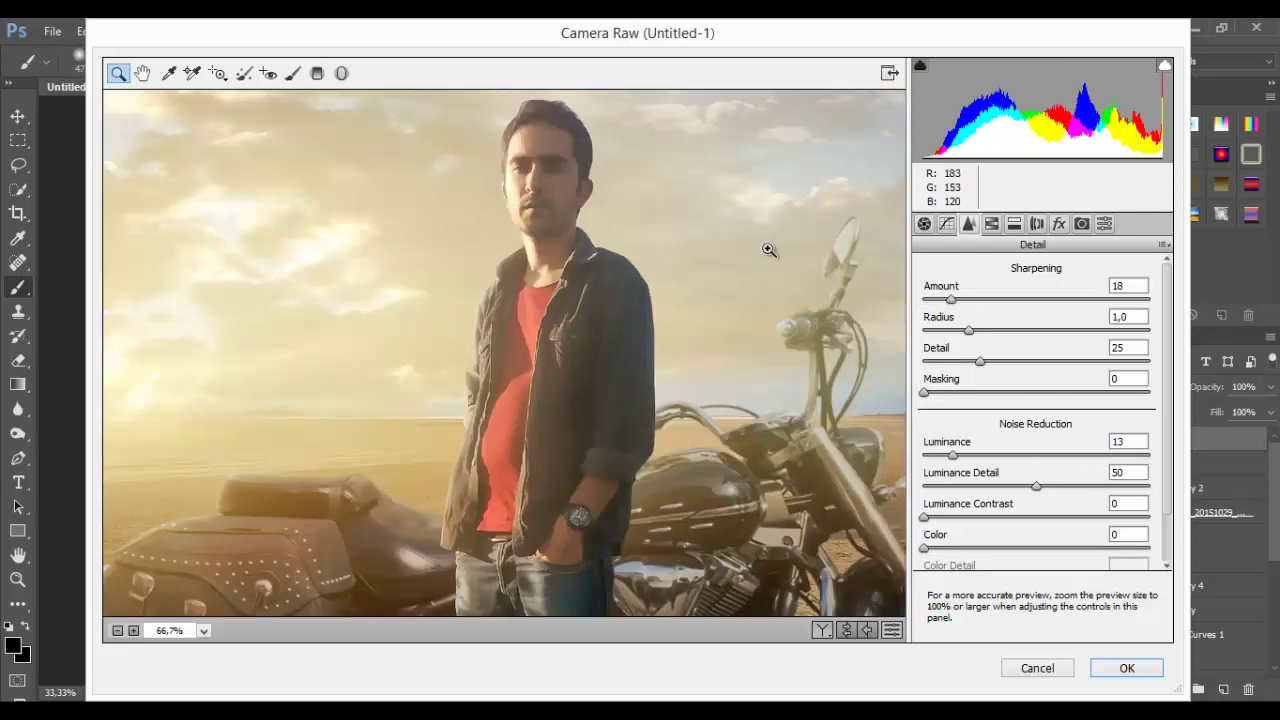
{"action": "left_click", "coordinate": [535, 203]}
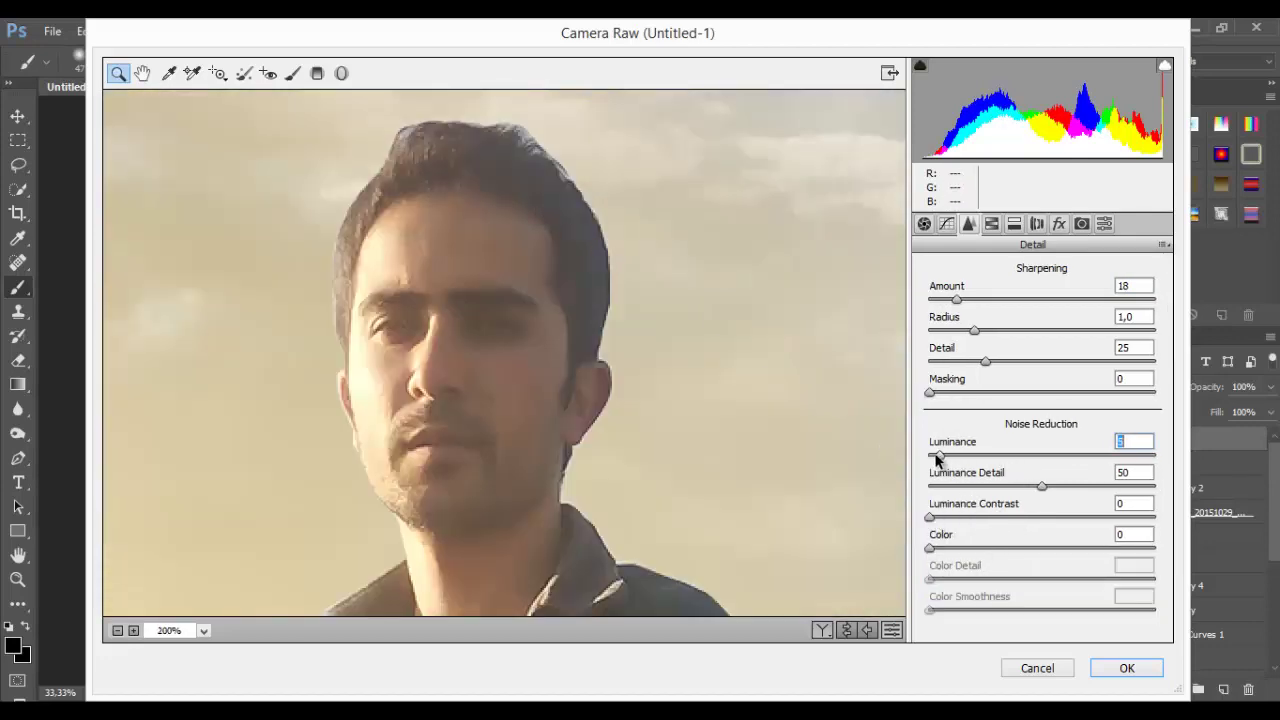
{"action": "mouse_move", "coordinate": [958, 455]}
{"action": "left_mouse_down"}
{"action": "mouse_move", "coordinate": [932, 455]}
{"action": "mouse_move", "coordinate": [970, 455]}
{"action": "mouse_move", "coordinate": [948, 460]}
{"action": "left_mouse_up"}
{"action": "left_click_drag", "start_coordinate": [956, 300], "coordinate": [946, 300]}
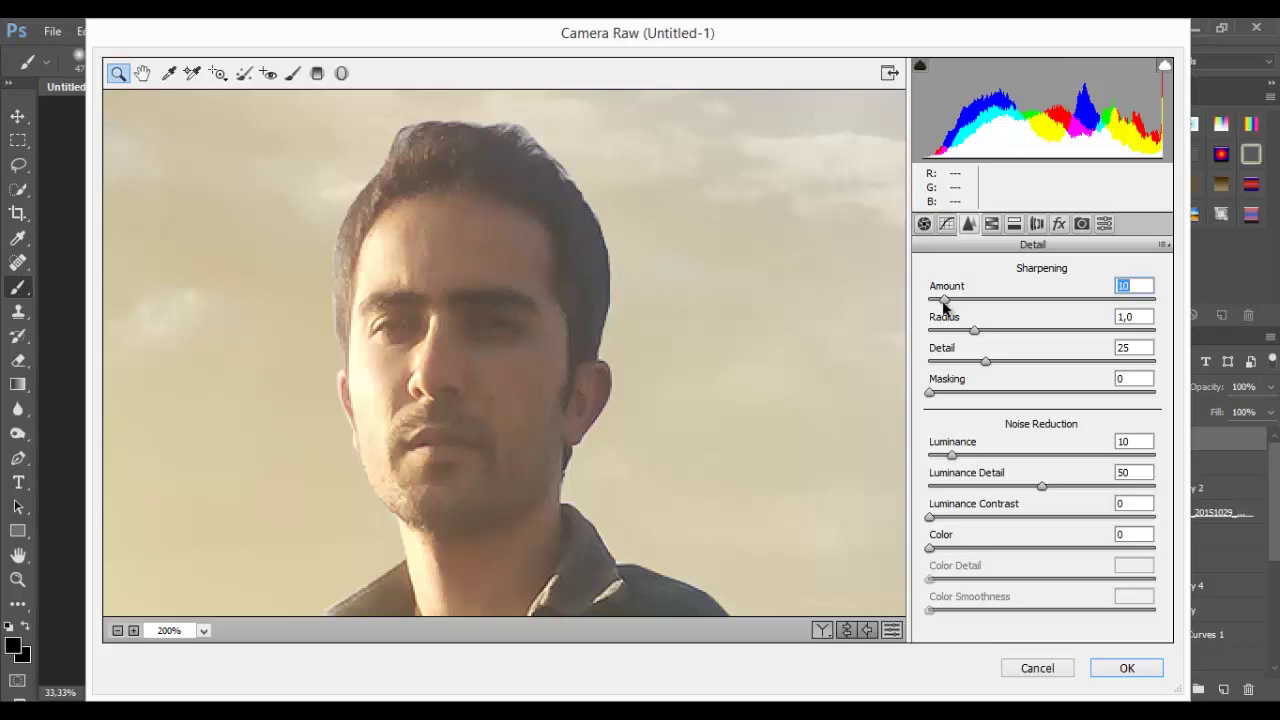
{"action": "left_click", "coordinate": [1113, 668]}
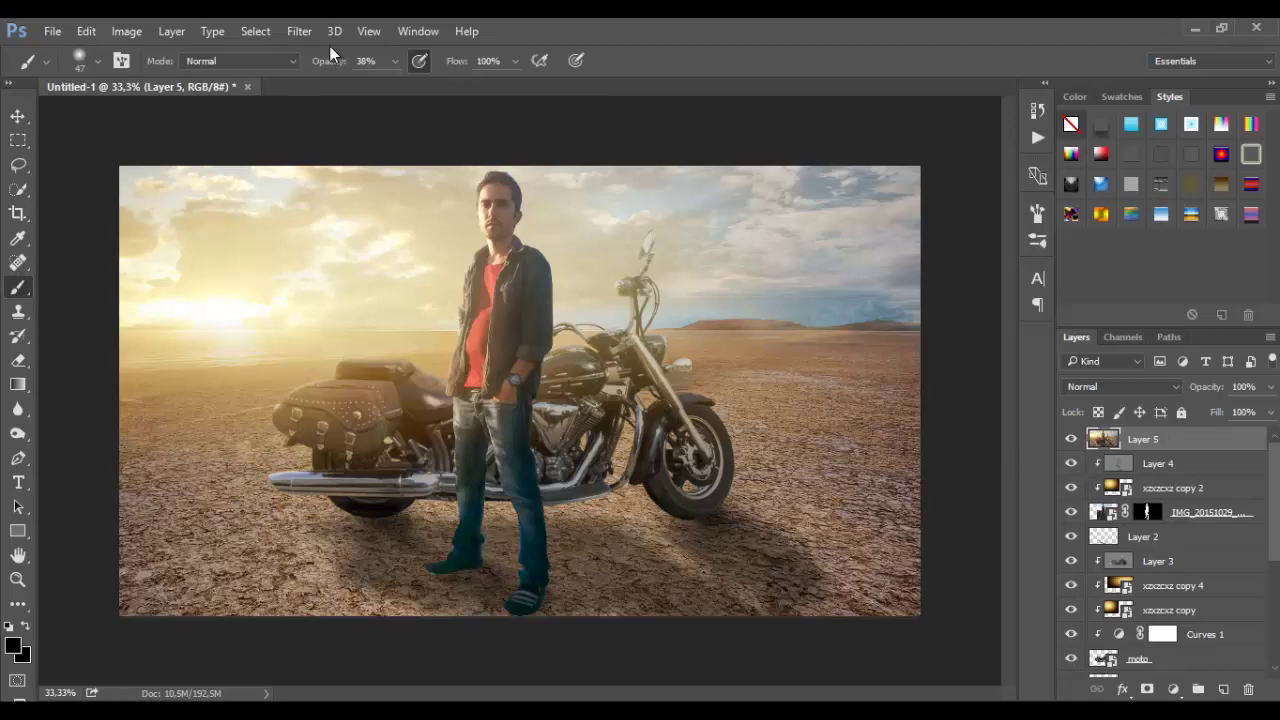
Launch Filter > Nik Collection > Color Efex Pro 4 on the composite
{"action": "left_click", "coordinate": [303, 33]}
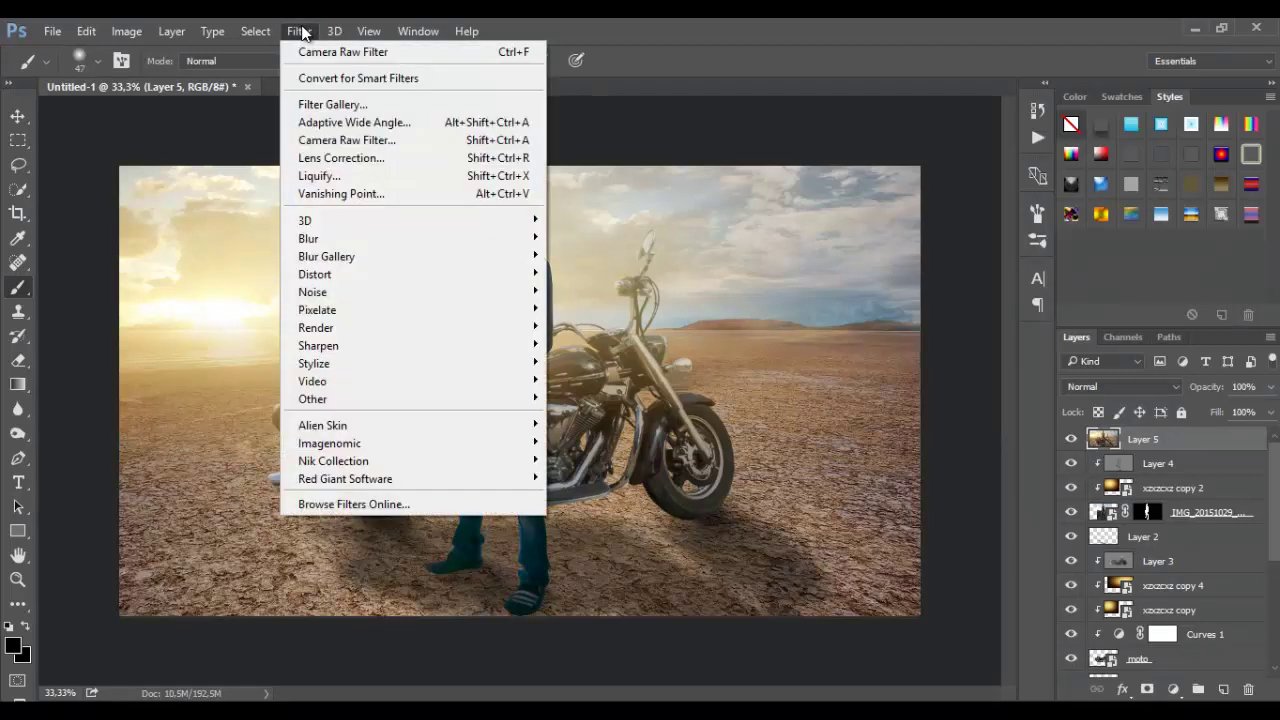
{"action": "mouse_move", "coordinate": [333, 461]}
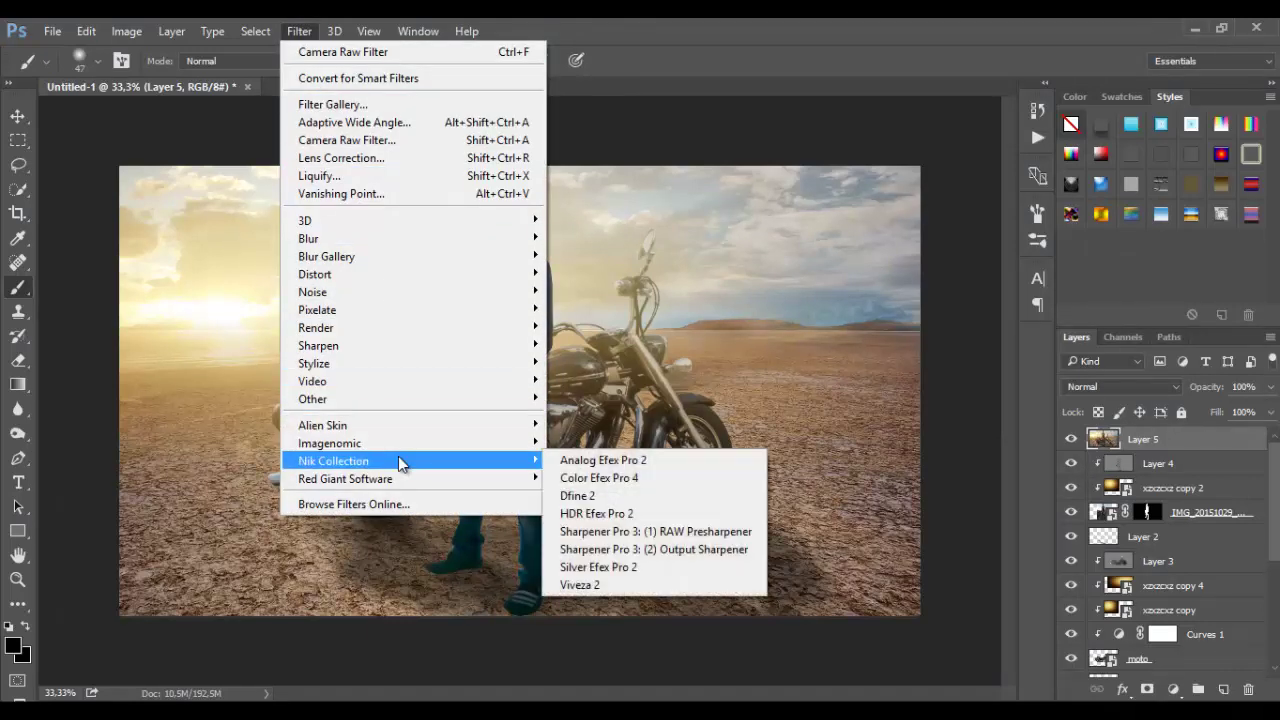
{"action": "left_click", "coordinate": [584, 476]}
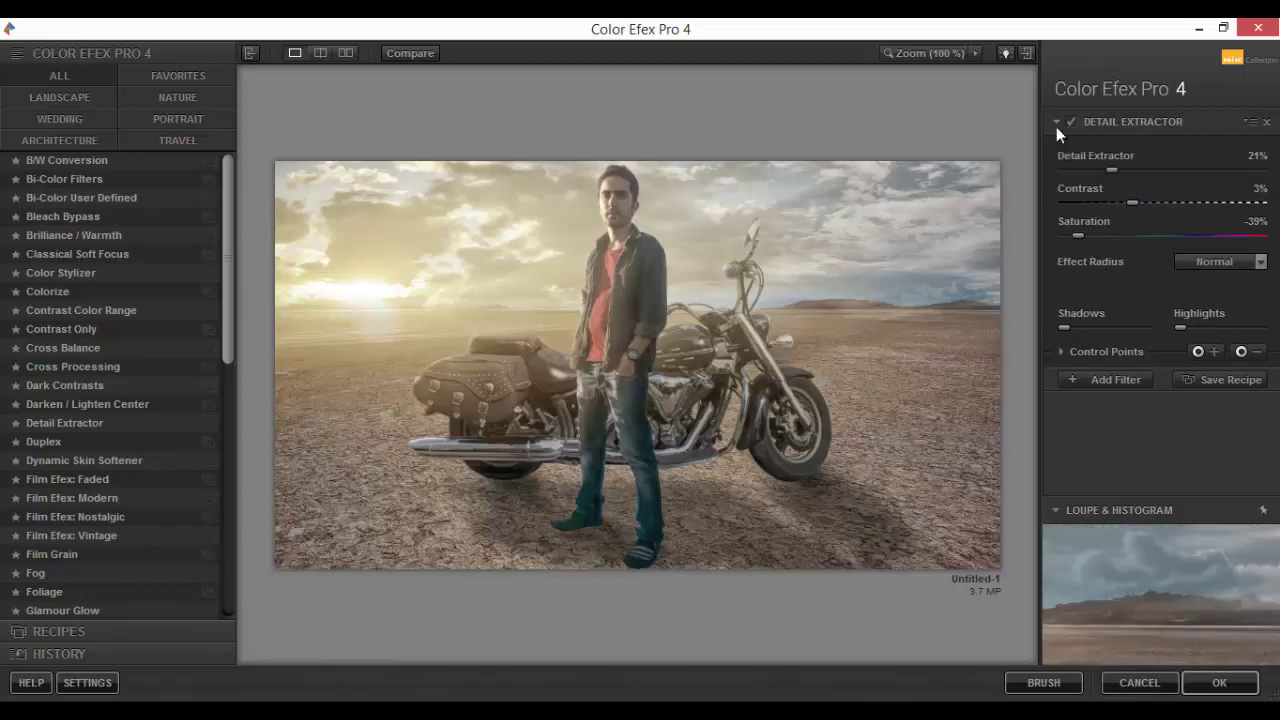
Tune Detail Extractor to Saturation -8%, Contrast 25% and Detail Extractor 33%
{"action": "left_click_drag", "start_coordinate": [1081, 236], "coordinate": [1124, 236]}
{"action": "left_click_drag", "start_coordinate": [1129, 202], "coordinate": [1160, 202]}
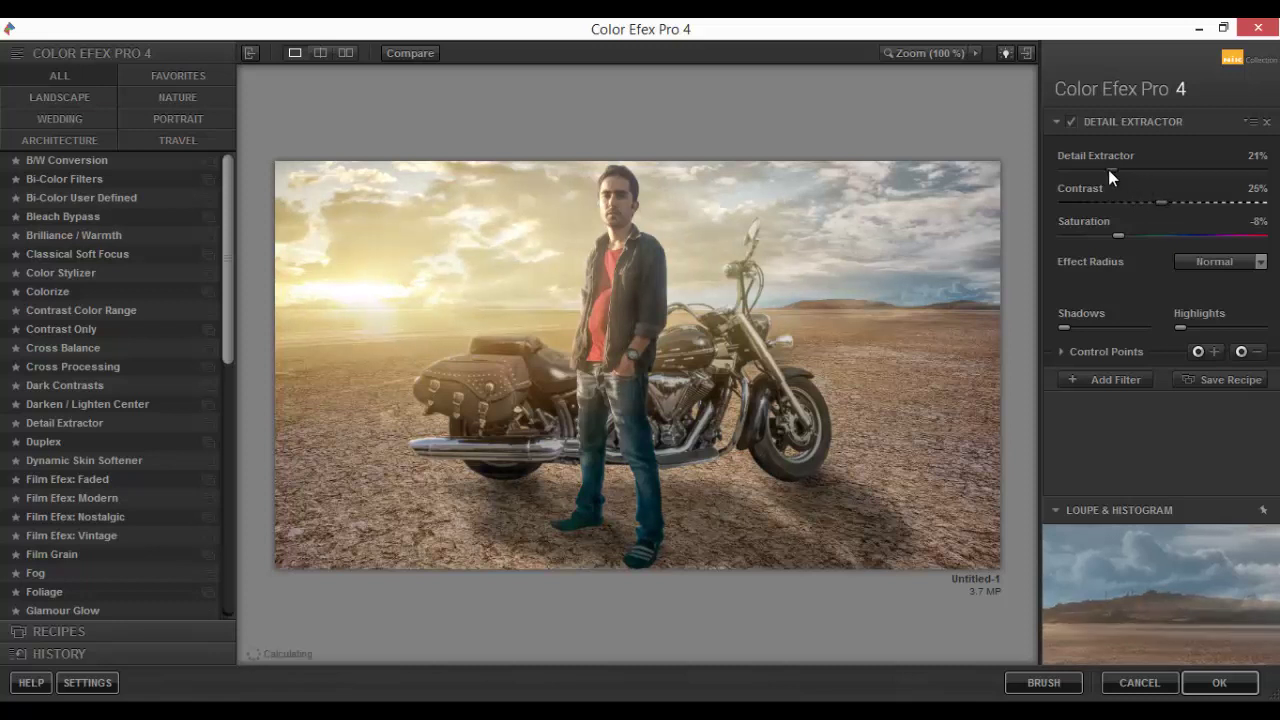
{"action": "left_click_drag", "start_coordinate": [1110, 169], "coordinate": [1138, 172]}
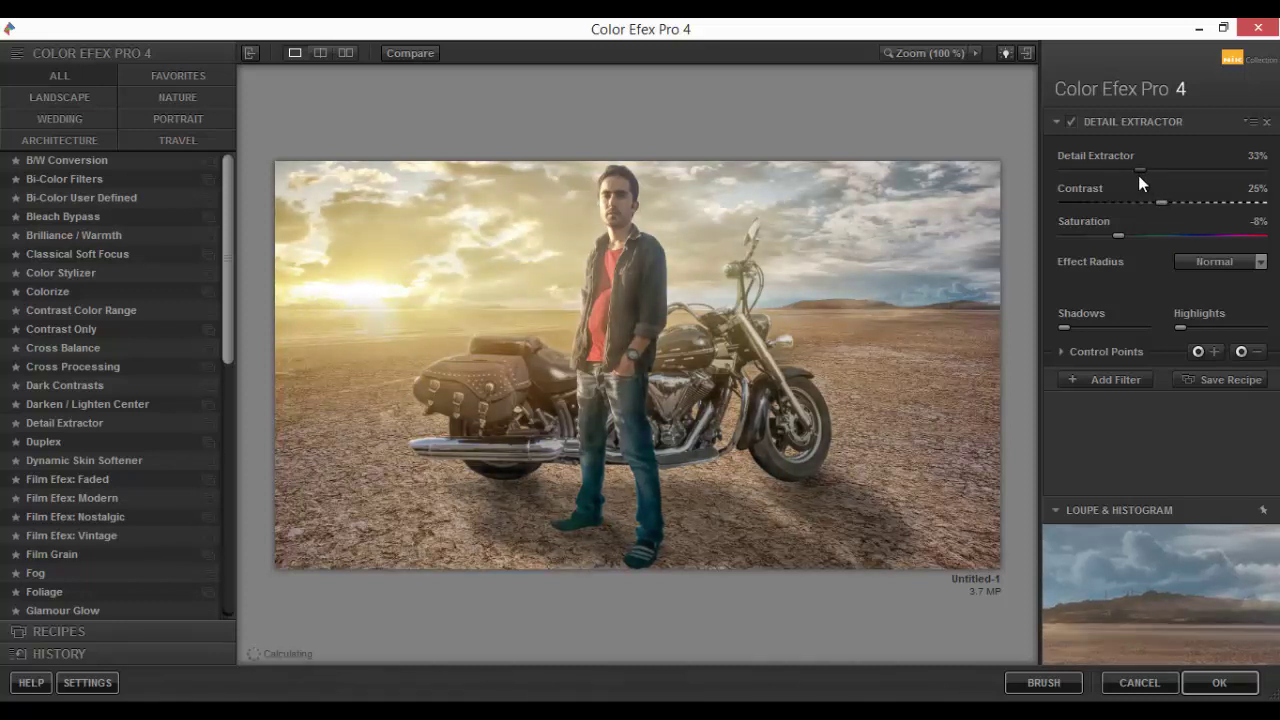
Add a Cross Processing filter with method L03 at 50% strength, plus a third empty slot
{"action": "left_click", "coordinate": [1080, 377]}
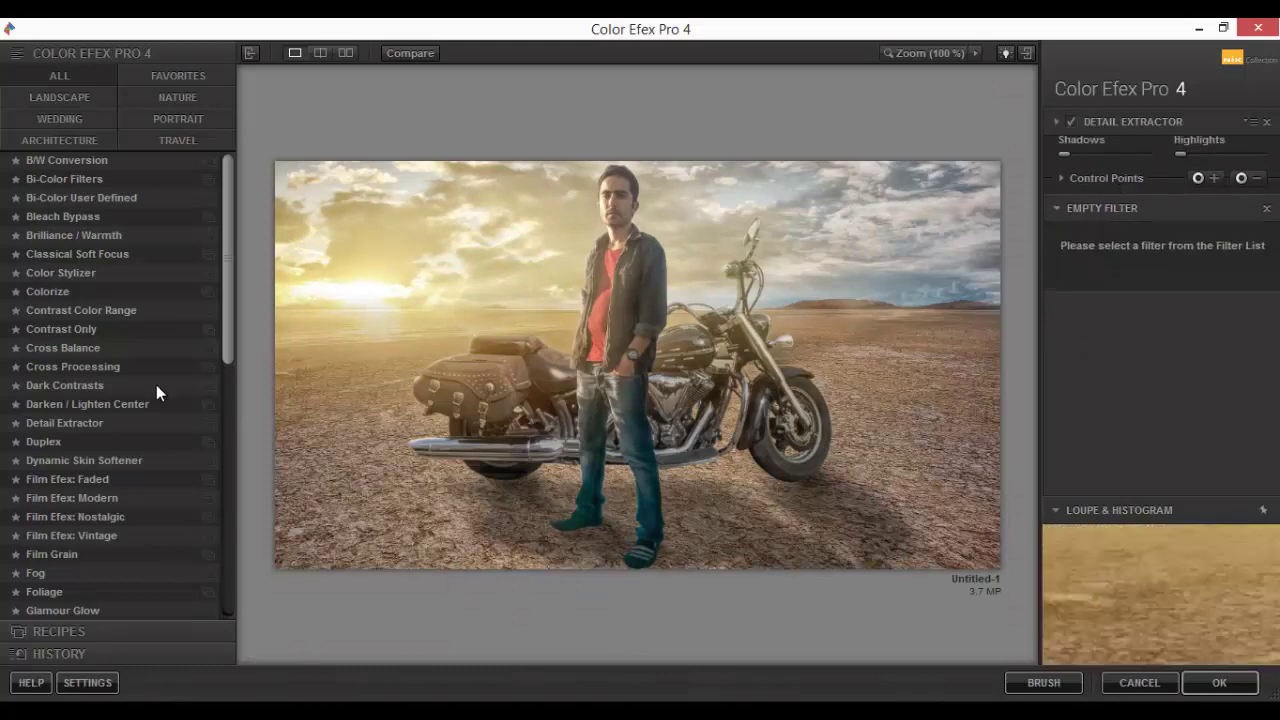
{"action": "left_click", "coordinate": [104, 367]}
{"action": "left_click", "coordinate": [1203, 191]}
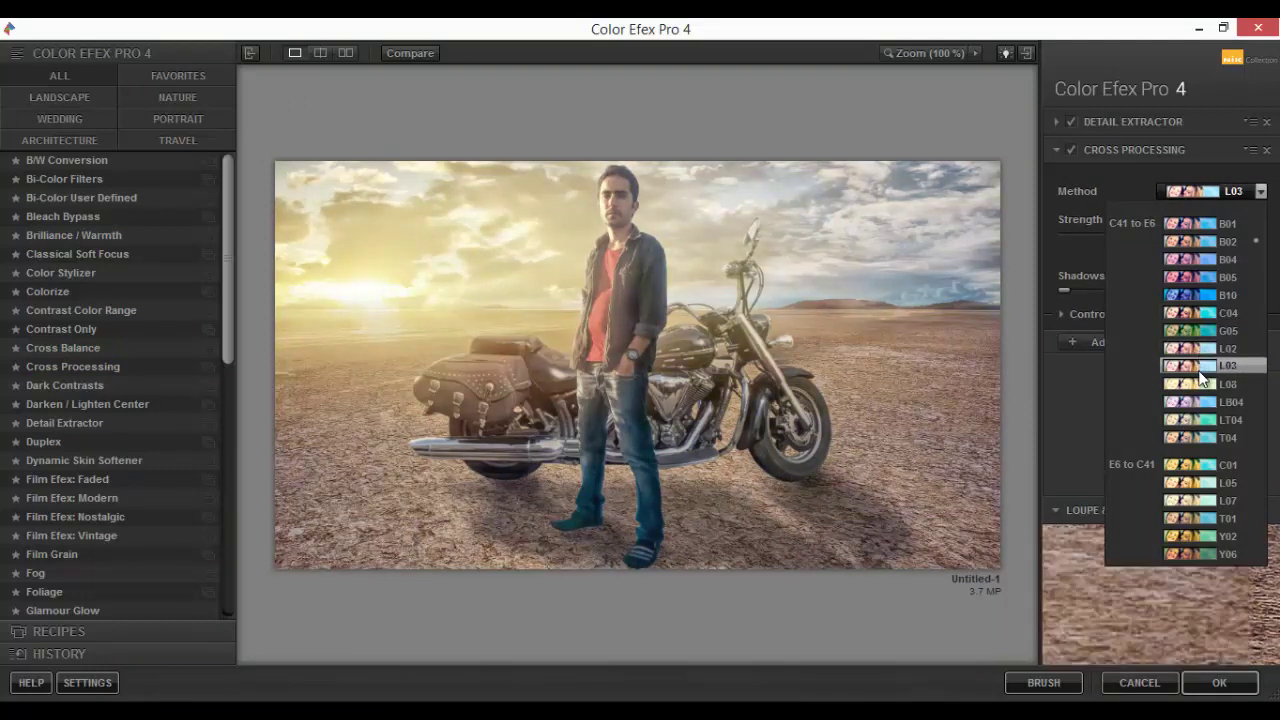
{"action": "left_click", "coordinate": [1196, 366]}
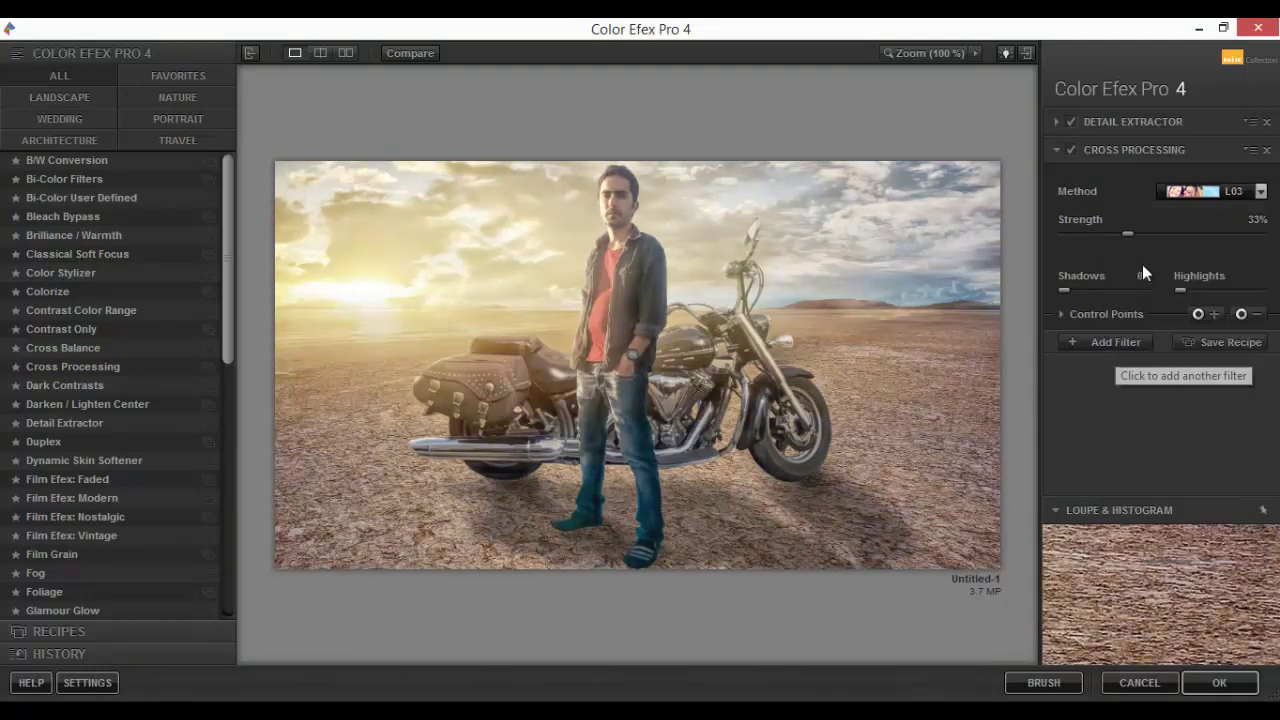
{"action": "left_click", "coordinate": [1164, 234]}
{"action": "left_click_drag", "start_coordinate": [1142, 231], "coordinate": [1157, 238]}
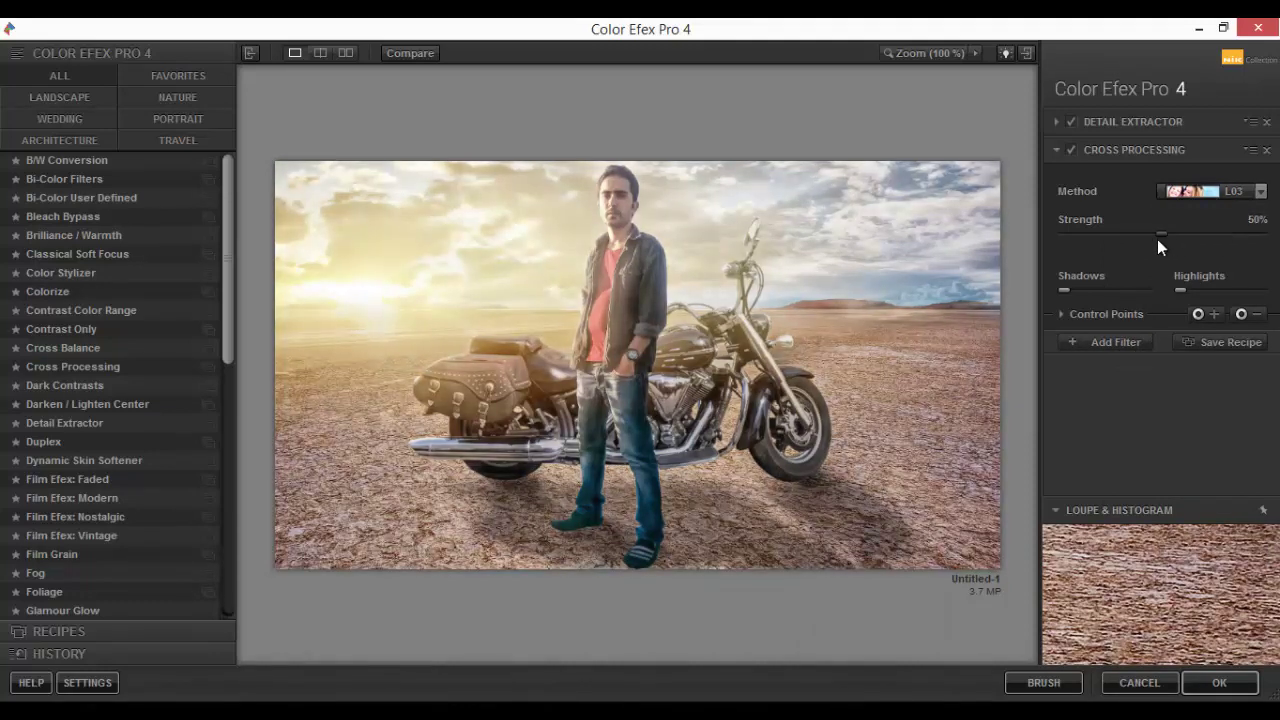
{"action": "left_click", "coordinate": [1112, 342]}
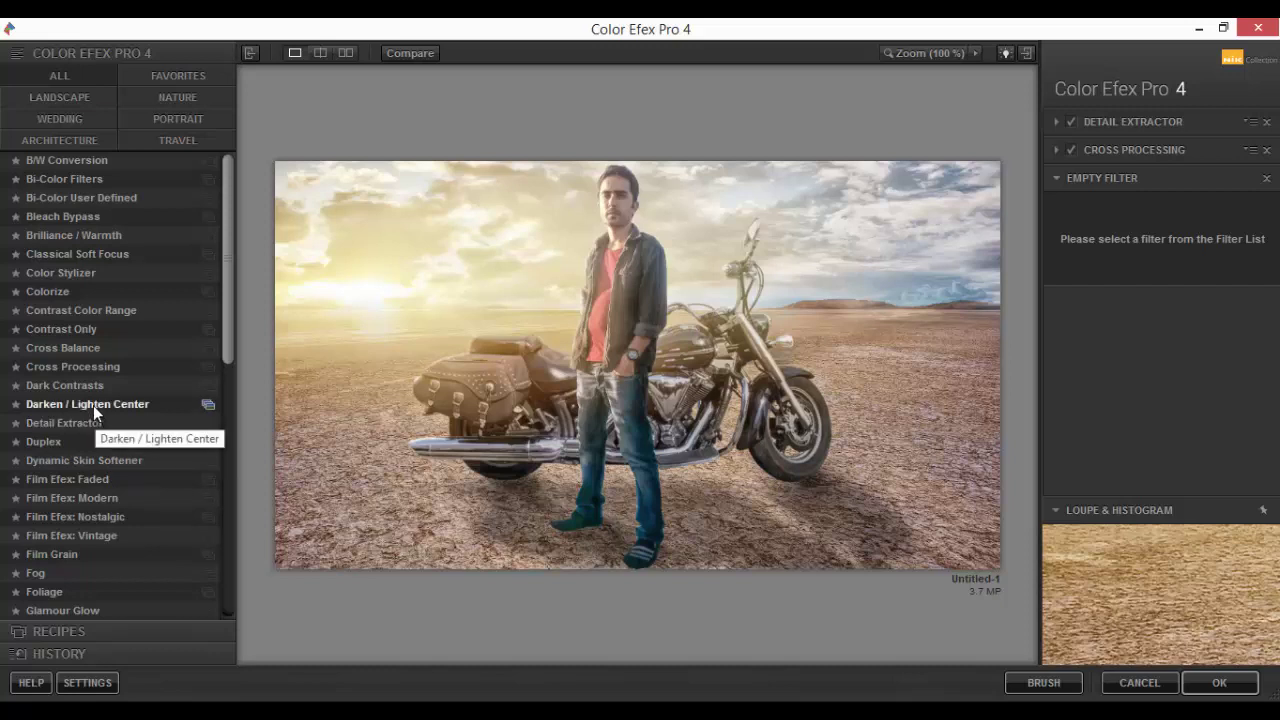
{"action": "scroll", "coordinate": [100, 415], "scroll_direction": "down", "scroll_amount": 1}
{"action": "scroll", "coordinate": [105, 420], "scroll_direction": "down", "scroll_amount": 1}
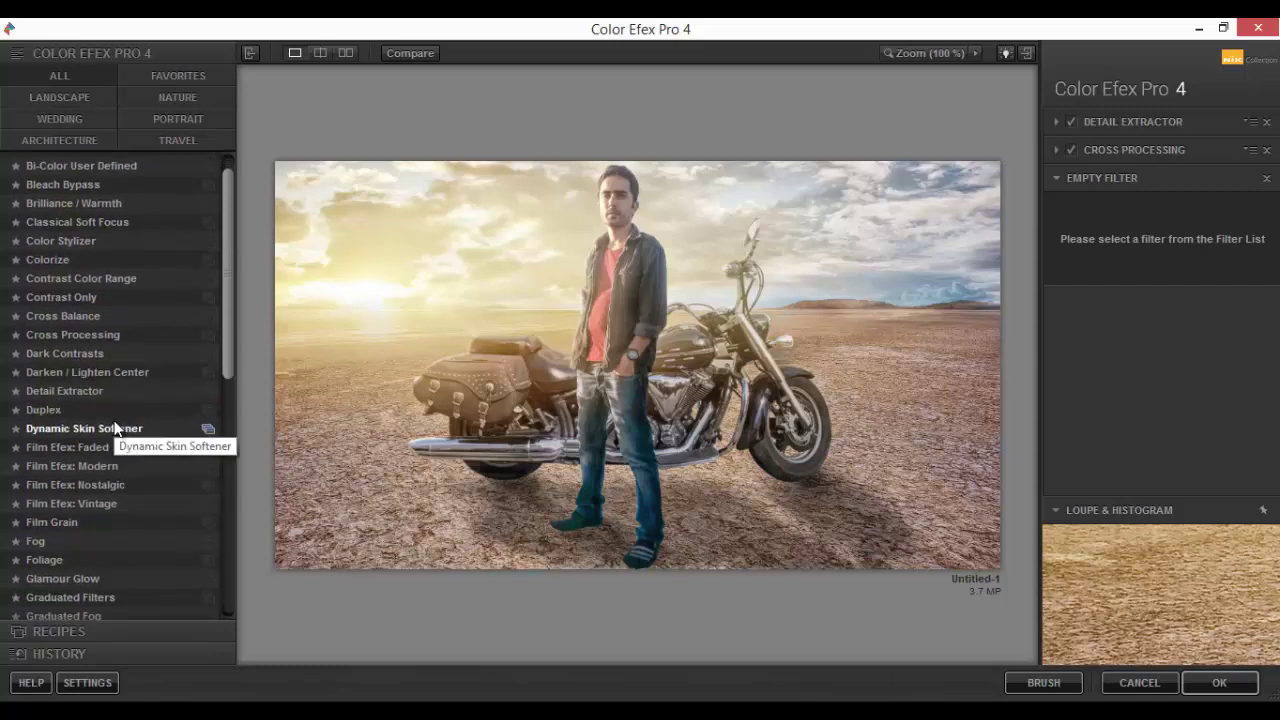
{"action": "scroll", "coordinate": [110, 422], "scroll_direction": "down", "scroll_amount": 1}
{"action": "scroll", "coordinate": [115, 428], "scroll_direction": "down", "scroll_amount": 1}
{"action": "scroll", "coordinate": [115, 435], "scroll_direction": "down", "scroll_amount": 1}
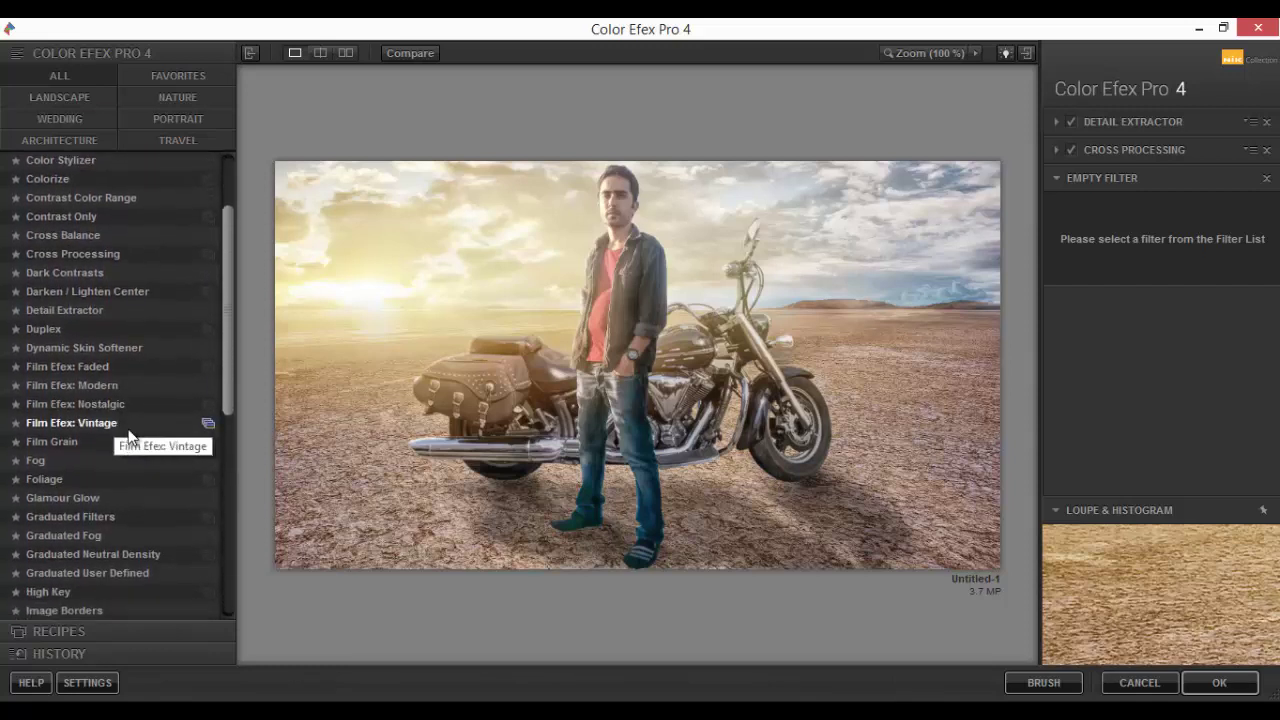
{"action": "scroll", "coordinate": [122, 512], "scroll_direction": "down", "scroll_amount": 1}
{"action": "scroll", "coordinate": [122, 512], "scroll_direction": "down", "scroll_amount": 1}
{"action": "scroll", "coordinate": [122, 512], "scroll_direction": "down", "scroll_amount": 3}
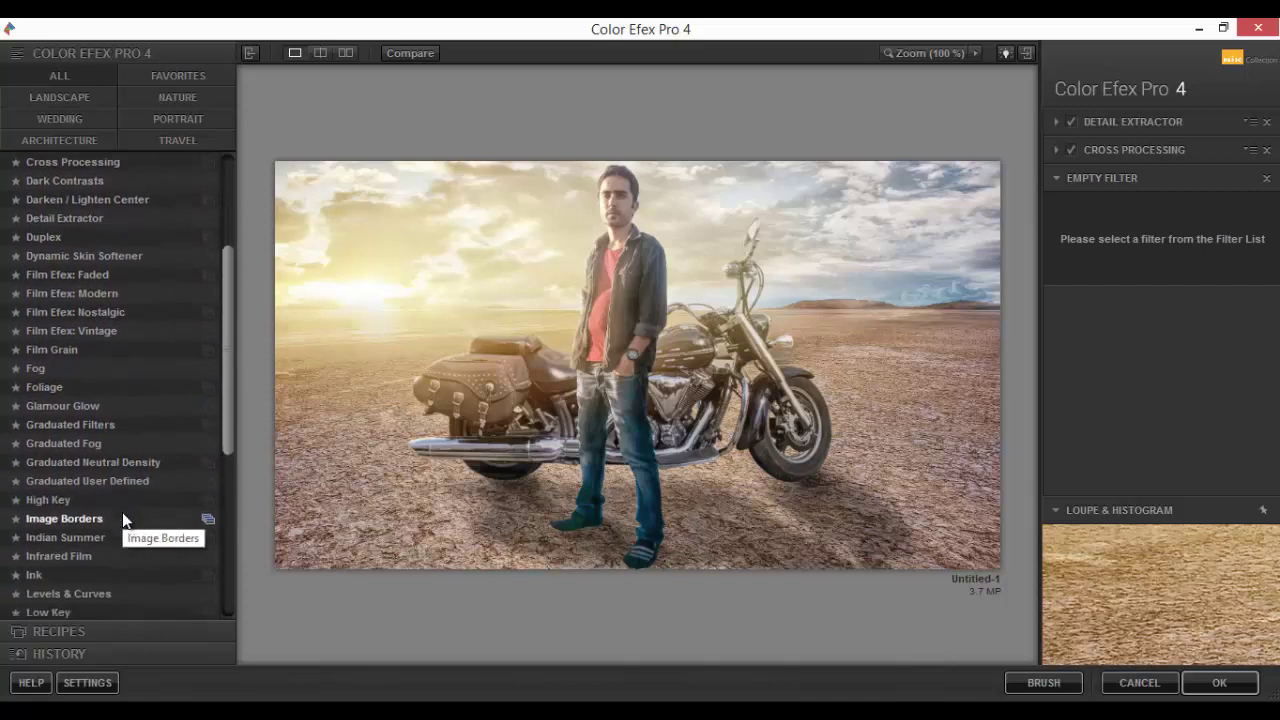
{"action": "scroll", "coordinate": [110, 550], "scroll_direction": "down", "scroll_amount": 2}
{"action": "scroll", "coordinate": [105, 566], "scroll_direction": "down", "scroll_amount": 4}
{"action": "scroll", "coordinate": [104, 563], "scroll_direction": "down", "scroll_amount": 3}
{"action": "scroll", "coordinate": [104, 560], "scroll_direction": "down", "scroll_amount": 1}
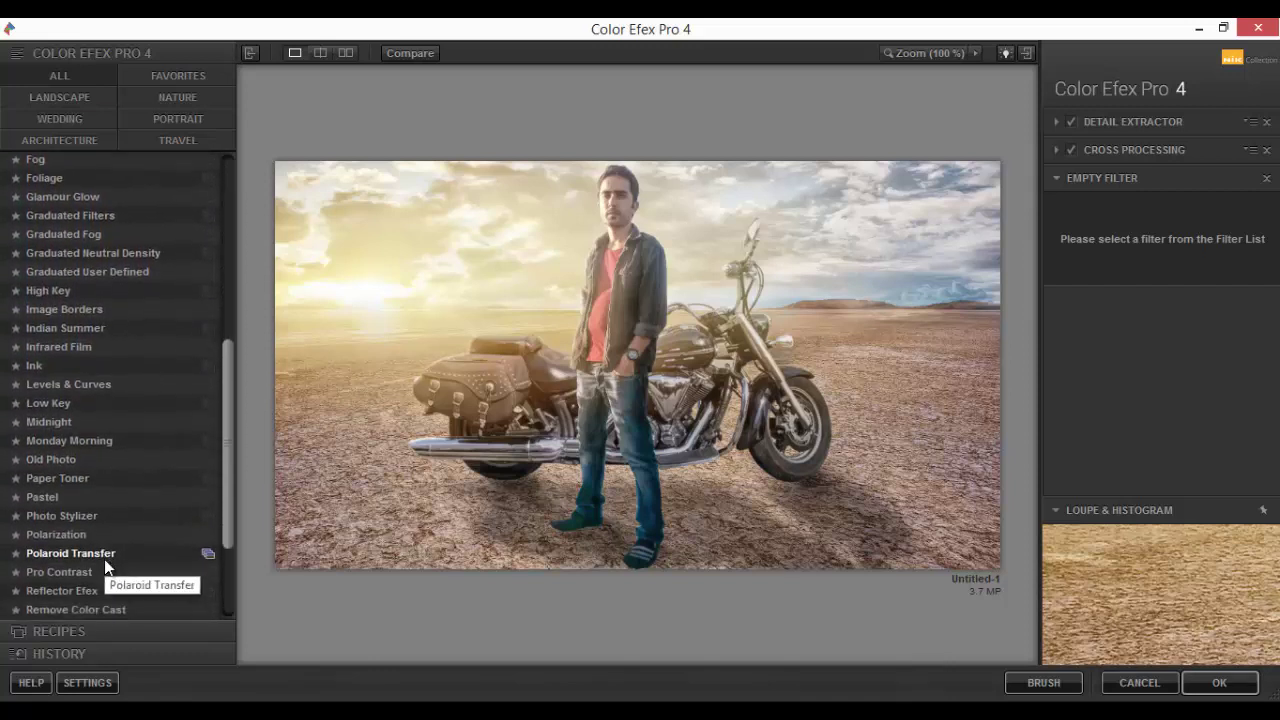
{"action": "scroll", "coordinate": [104, 559], "scroll_direction": "up", "scroll_amount": 3}
{"action": "scroll", "coordinate": [104, 559], "scroll_direction": "up", "scroll_amount": 8}
{"action": "scroll", "coordinate": [104, 559], "scroll_direction": "up", "scroll_amount": 1}
{"action": "scroll", "coordinate": [104, 559], "scroll_direction": "up", "scroll_amount": 1}
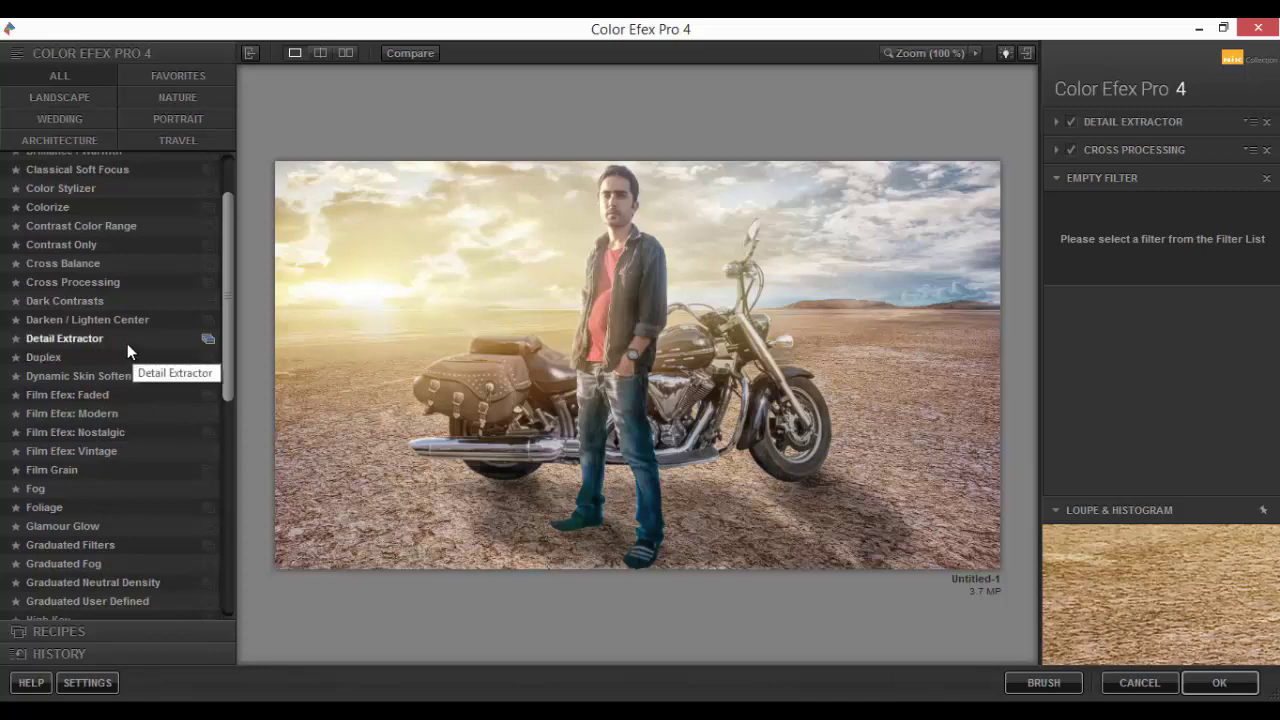
{"action": "scroll", "coordinate": [125, 343], "scroll_direction": "up", "scroll_amount": 1}
{"action": "scroll", "coordinate": [123, 343], "scroll_direction": "up", "scroll_amount": 2}
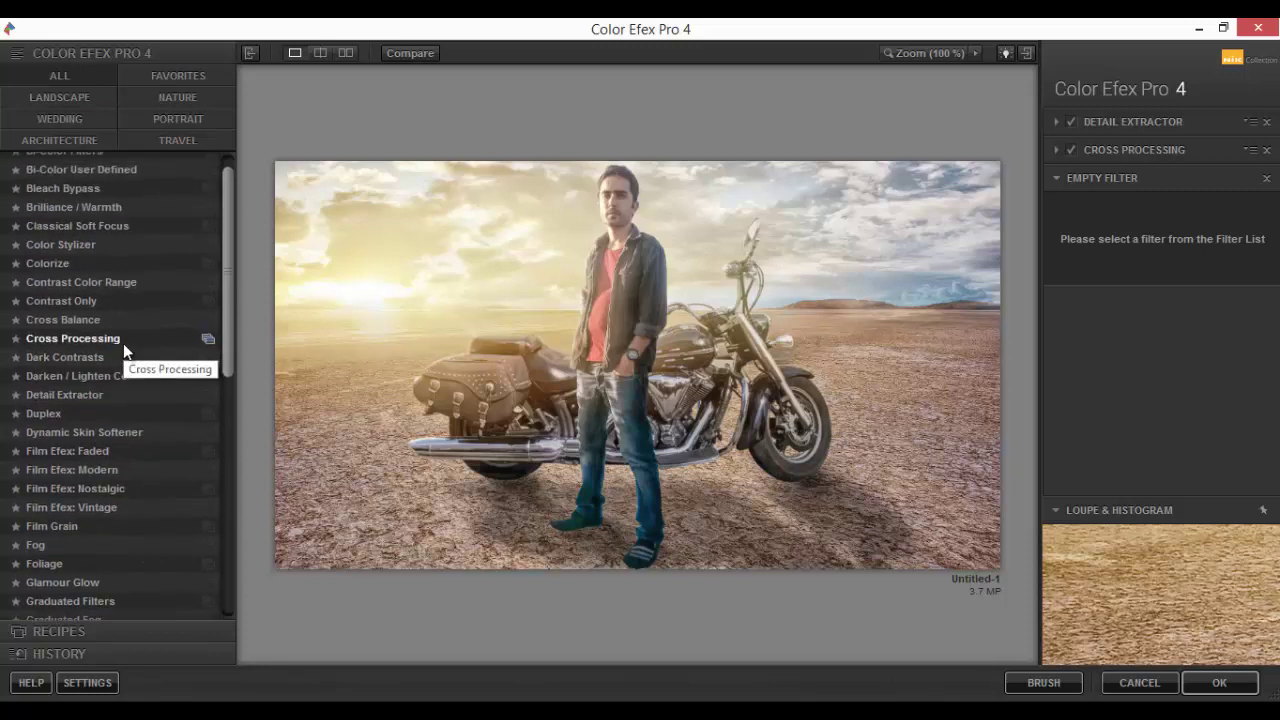
{"action": "scroll", "coordinate": [123, 343], "scroll_direction": "up", "scroll_amount": 1}
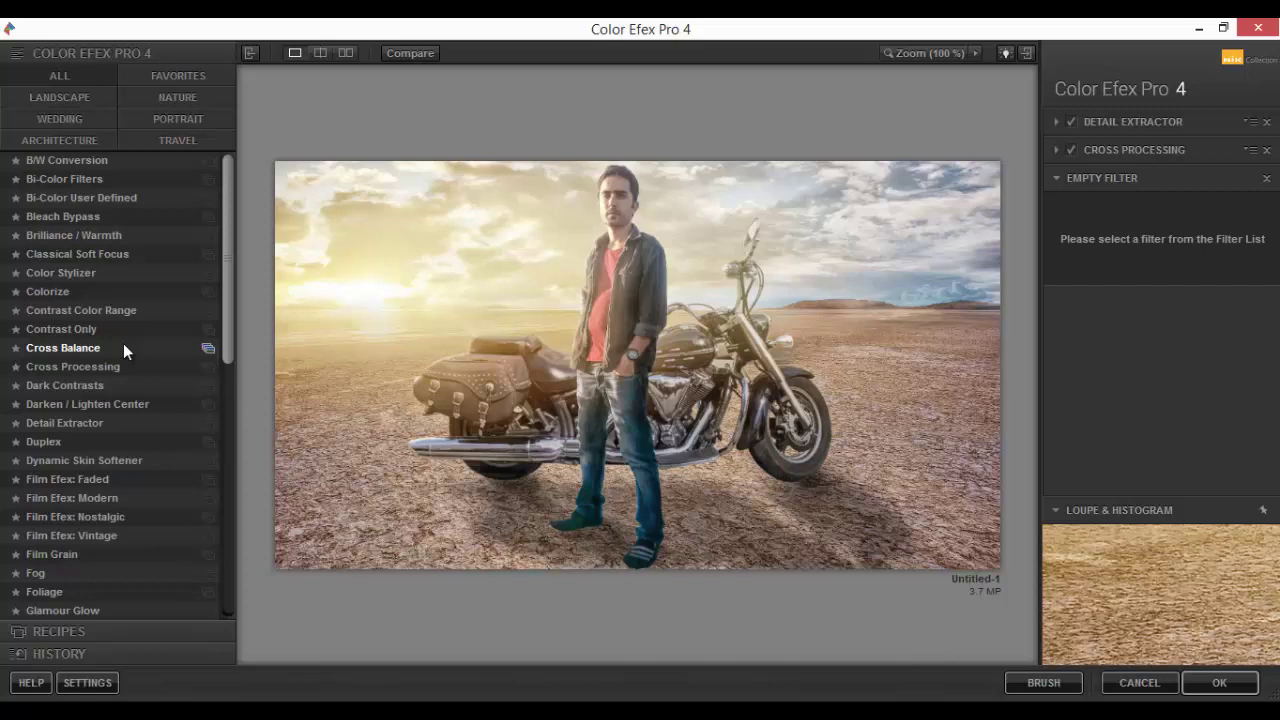
{"action": "scroll", "coordinate": [123, 343], "scroll_direction": "down", "scroll_amount": 1}
{"action": "scroll", "coordinate": [123, 343], "scroll_direction": "down", "scroll_amount": 1}
{"action": "scroll", "coordinate": [123, 343], "scroll_direction": "down", "scroll_amount": 4}
{"action": "scroll", "coordinate": [123, 343], "scroll_direction": "down", "scroll_amount": 2}
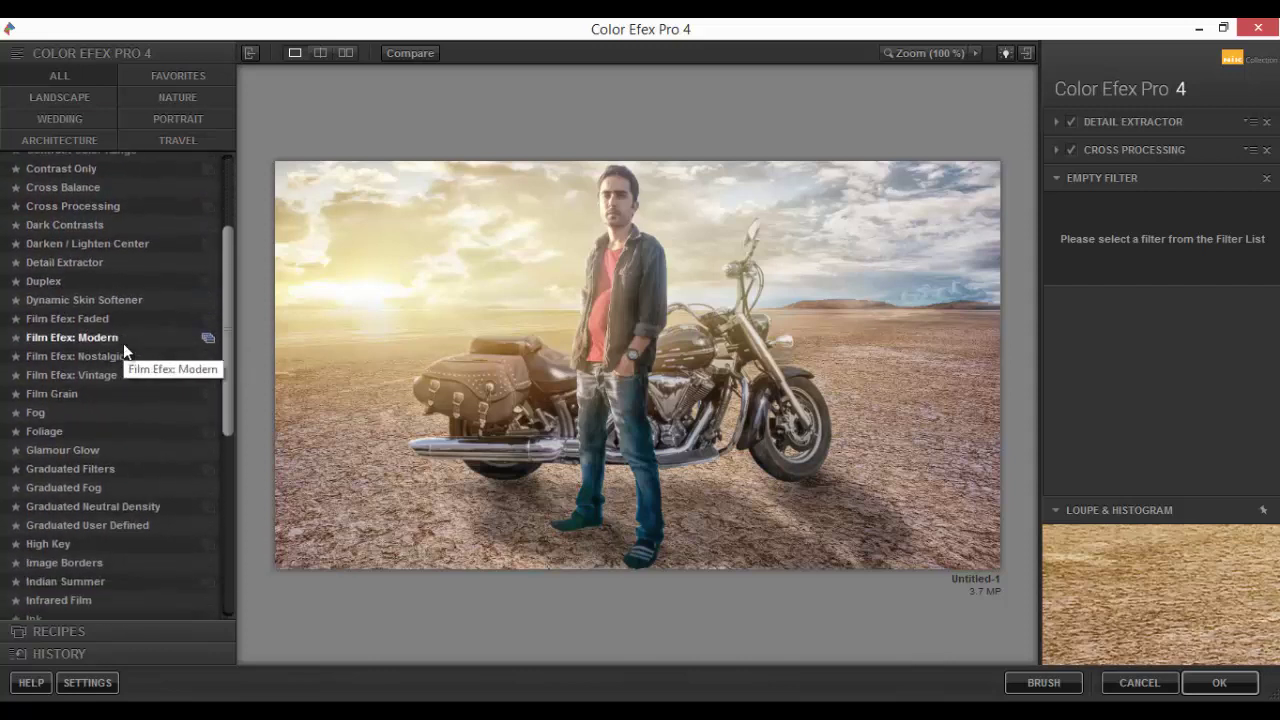
{"action": "scroll", "coordinate": [123, 345], "scroll_direction": "down", "scroll_amount": 2}
{"action": "scroll", "coordinate": [123, 350], "scroll_direction": "up", "scroll_amount": 6}
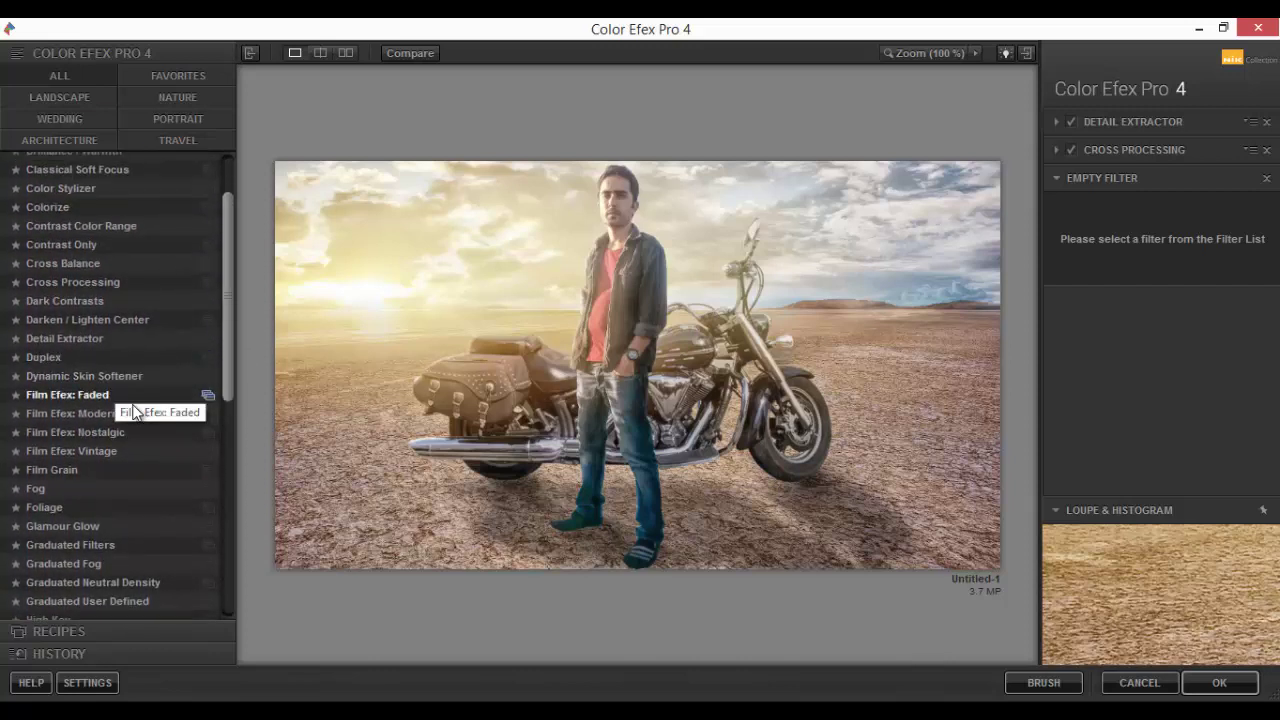
{"action": "scroll", "coordinate": [133, 410], "scroll_direction": "up", "scroll_amount": 4}
{"action": "scroll", "coordinate": [133, 410], "scroll_direction": "up", "scroll_amount": 1}
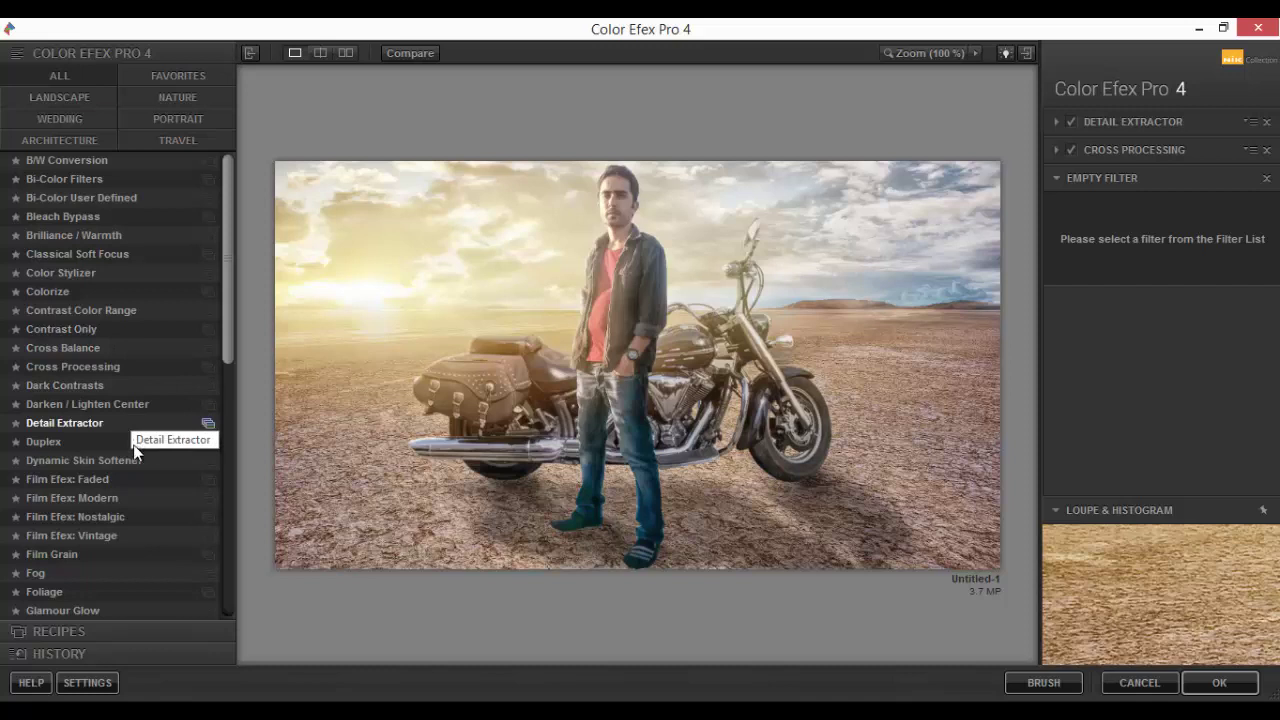
{"action": "scroll", "coordinate": [144, 487], "scroll_direction": "down", "scroll_amount": 1}
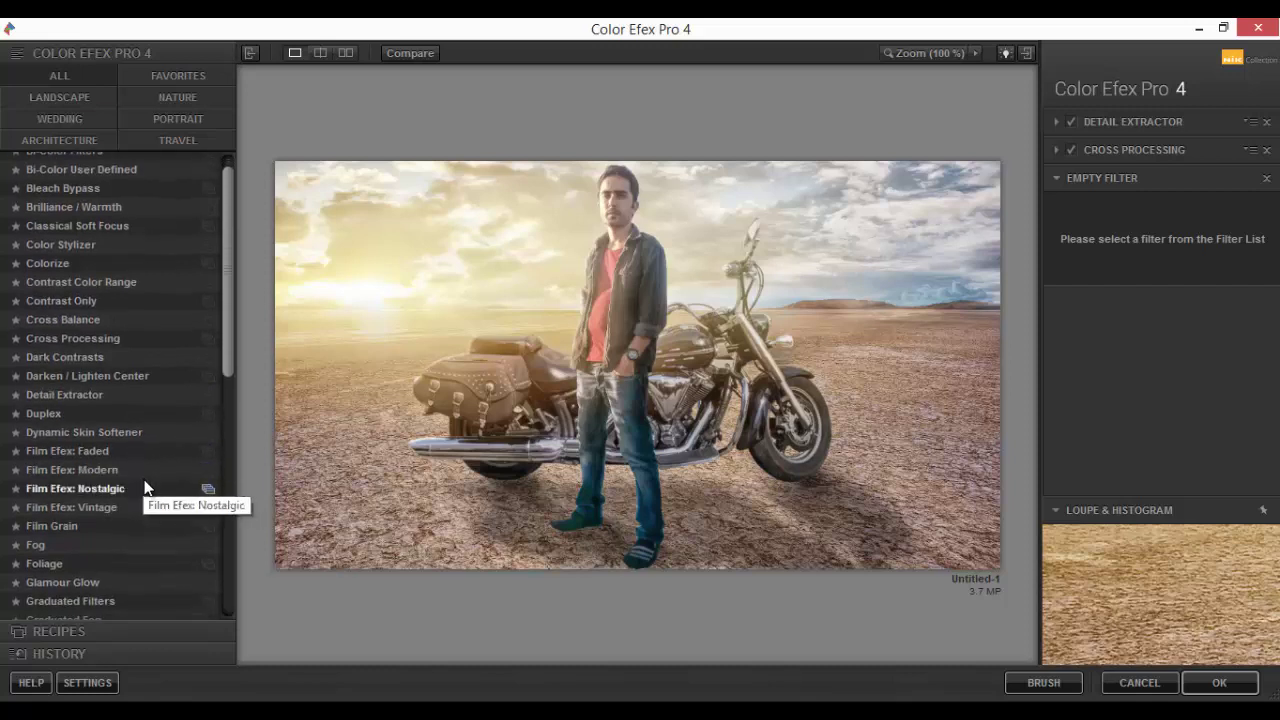
{"action": "scroll", "coordinate": [144, 487], "scroll_direction": "down", "scroll_amount": 1}
{"action": "scroll", "coordinate": [144, 487], "scroll_direction": "down", "scroll_amount": 2}
{"action": "scroll", "coordinate": [144, 487], "scroll_direction": "down", "scroll_amount": 1}
{"action": "scroll", "coordinate": [144, 487], "scroll_direction": "down", "scroll_amount": 3}
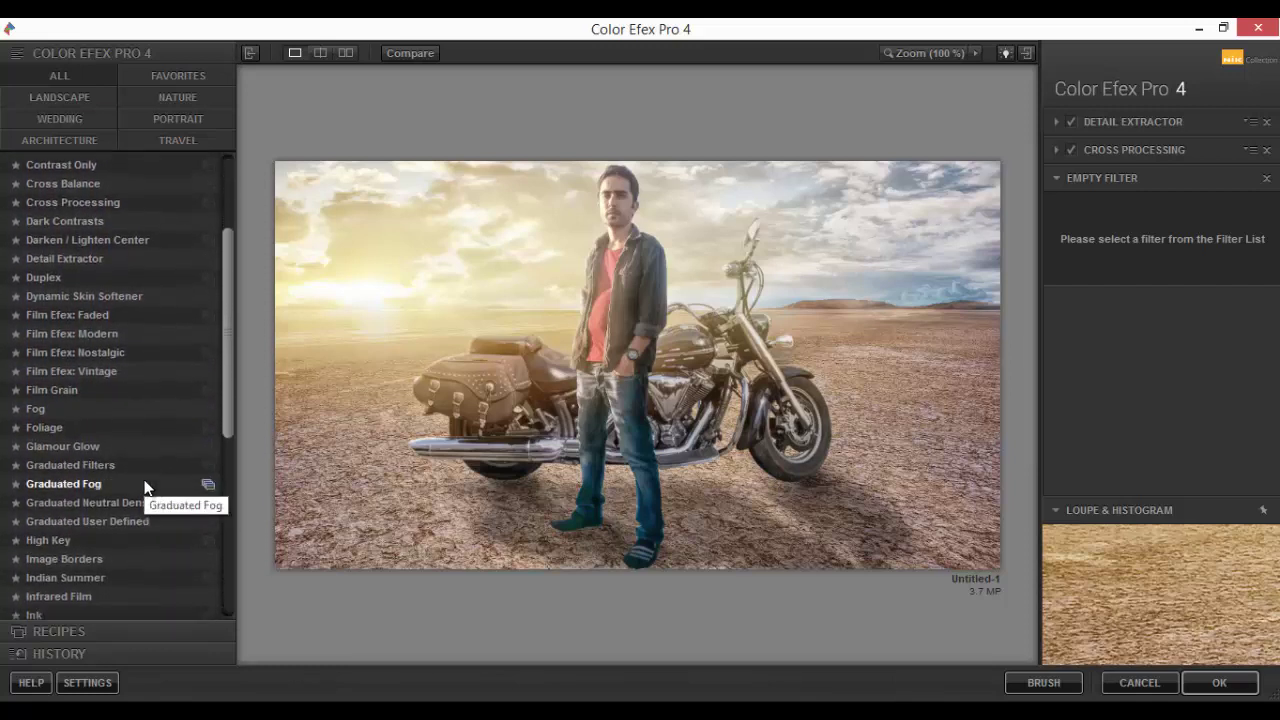
{"action": "scroll", "coordinate": [144, 487], "scroll_direction": "down", "scroll_amount": 3}
{"action": "scroll", "coordinate": [144, 487], "scroll_direction": "down", "scroll_amount": 2}
{"action": "scroll", "coordinate": [144, 487], "scroll_direction": "down", "scroll_amount": 4}
{"action": "scroll", "coordinate": [144, 487], "scroll_direction": "down", "scroll_amount": 3}
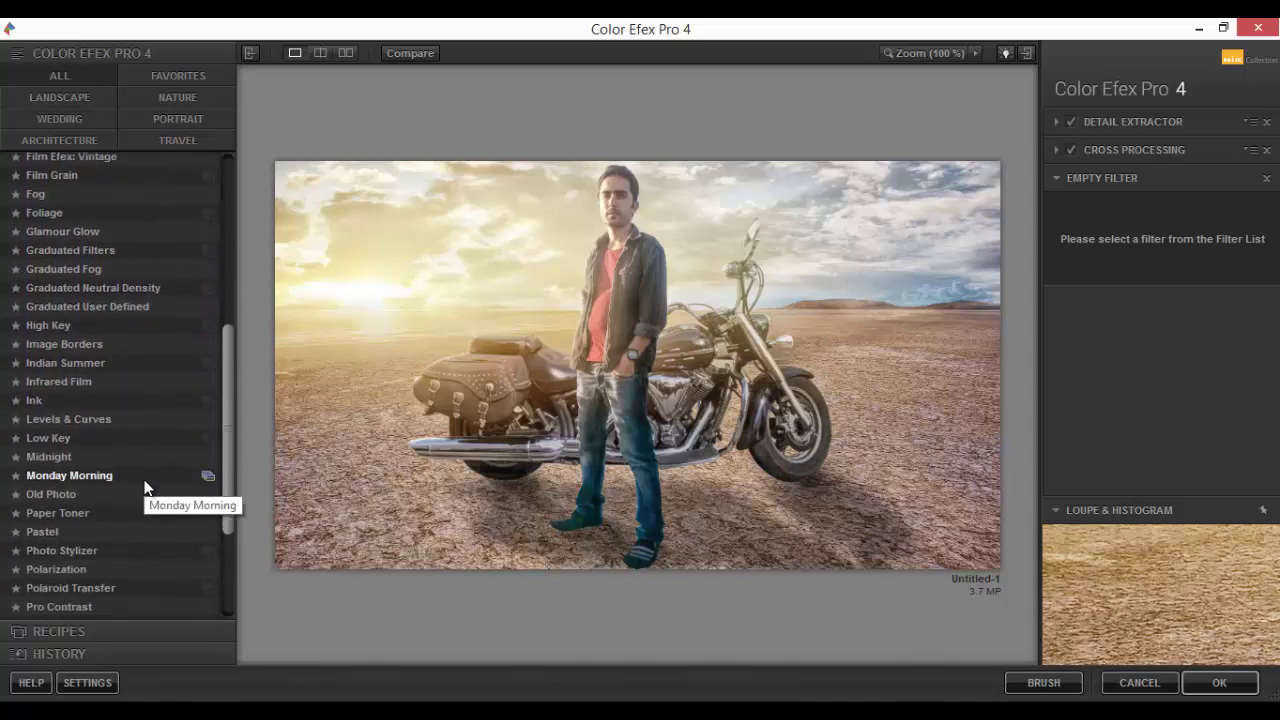
{"action": "scroll", "coordinate": [144, 487], "scroll_direction": "down", "scroll_amount": 5}
{"action": "scroll", "coordinate": [144, 487], "scroll_direction": "down", "scroll_amount": 5}
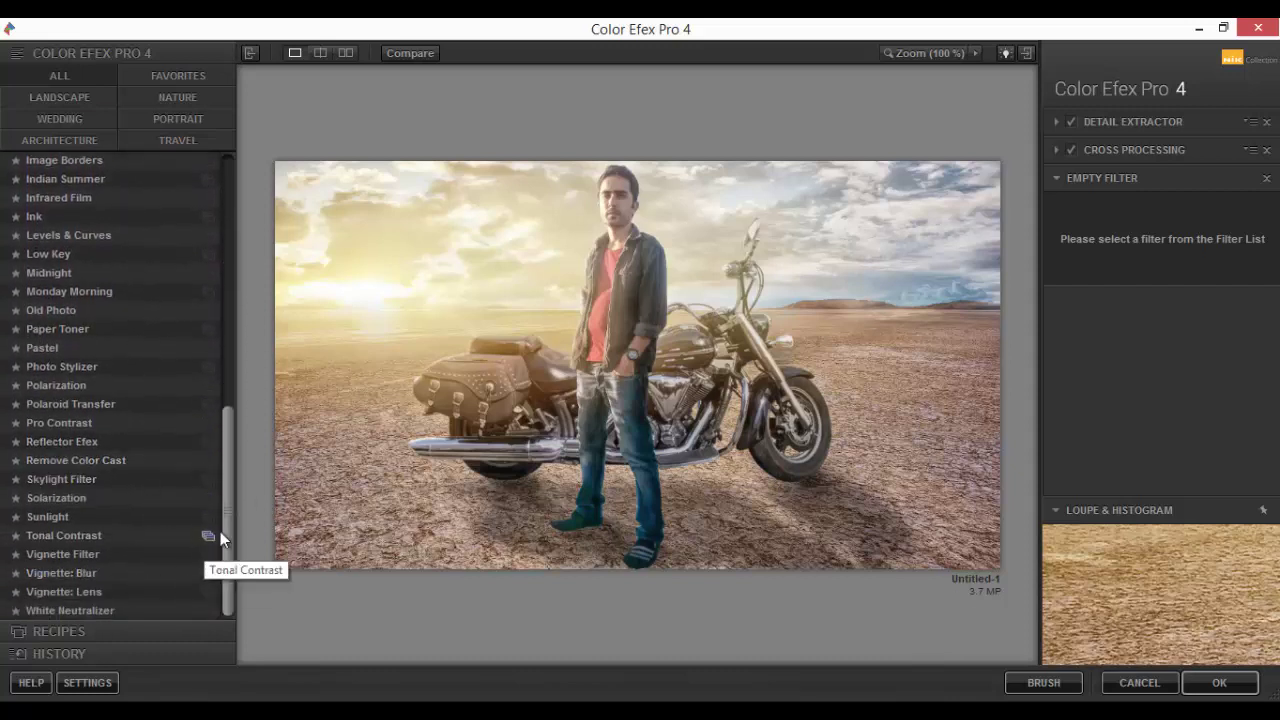
{"action": "left_click_drag", "start_coordinate": [228, 531], "coordinate": [237, 225]}
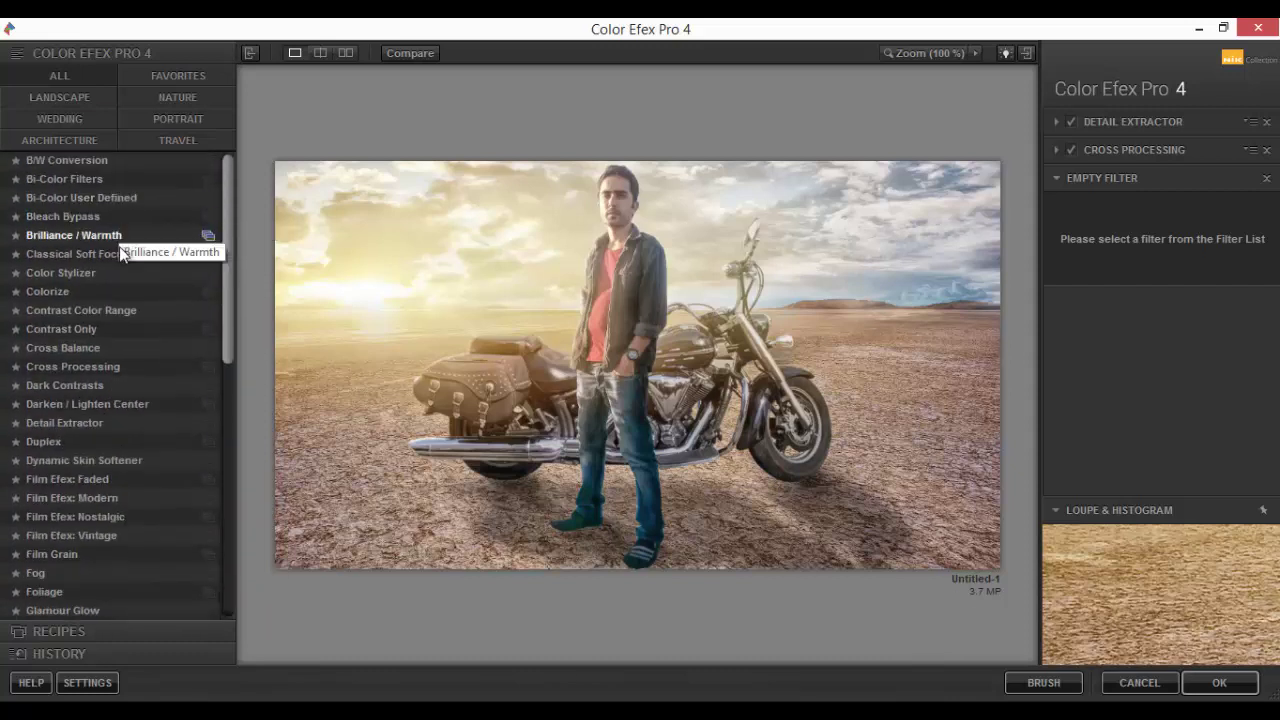
Add Dark Contrasts with Brightness -8%, Contrast -30%, Saturation -13% and reduced dark detail extraction
{"action": "left_click", "coordinate": [141, 385]}
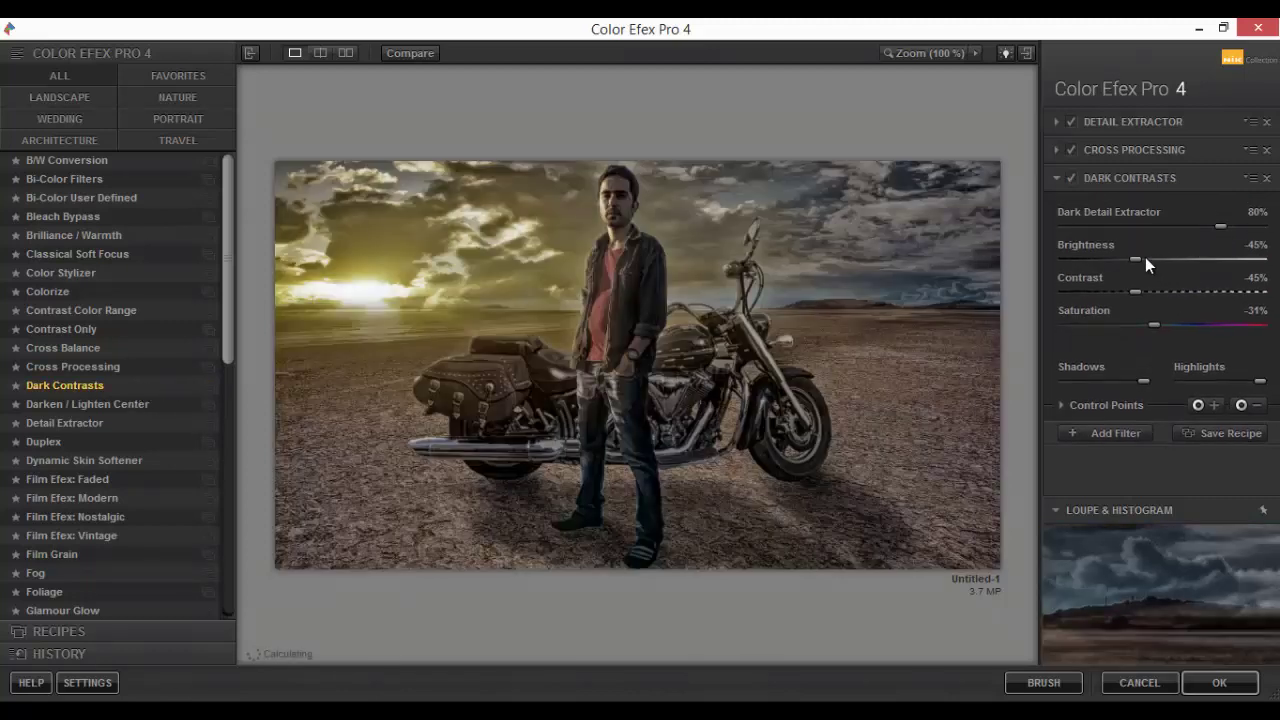
{"action": "left_click_drag", "start_coordinate": [1146, 260], "coordinate": [1207, 258]}
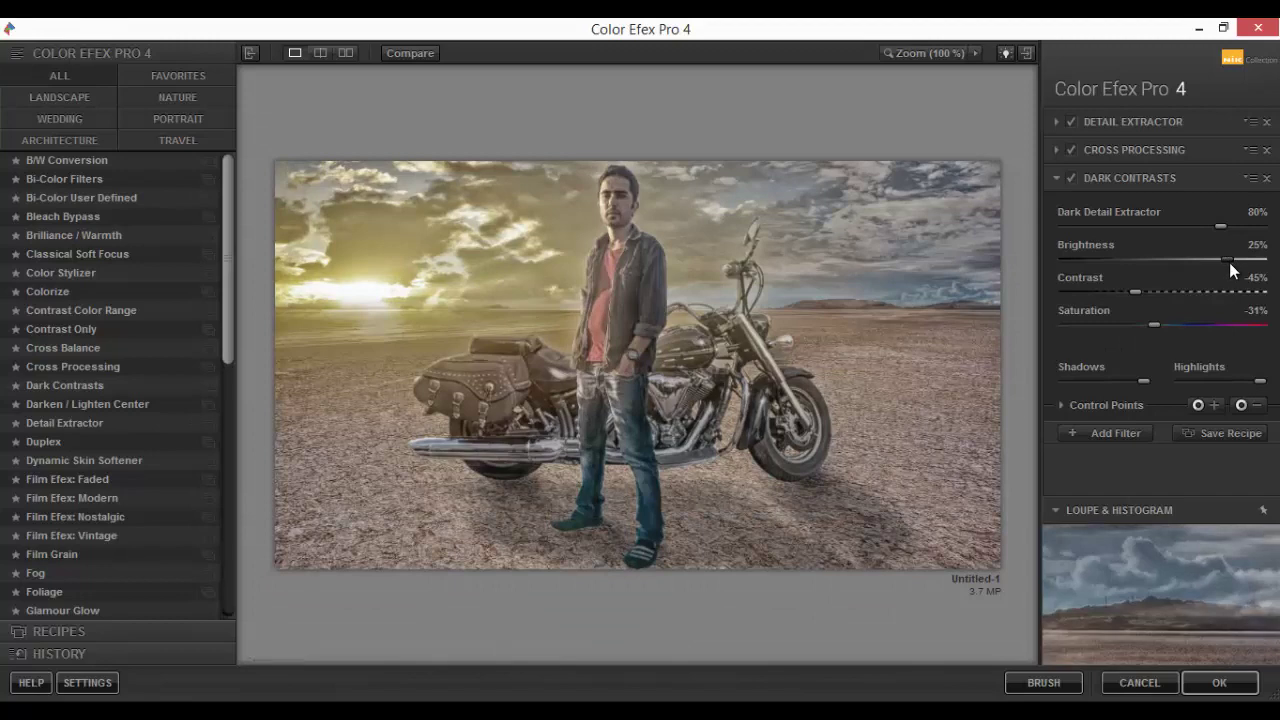
{"action": "mouse_move", "coordinate": [1120, 292]}
{"action": "left_mouse_down"}
{"action": "mouse_move", "coordinate": [1199, 292]}
{"action": "mouse_move", "coordinate": [1166, 292]}
{"action": "left_mouse_up"}
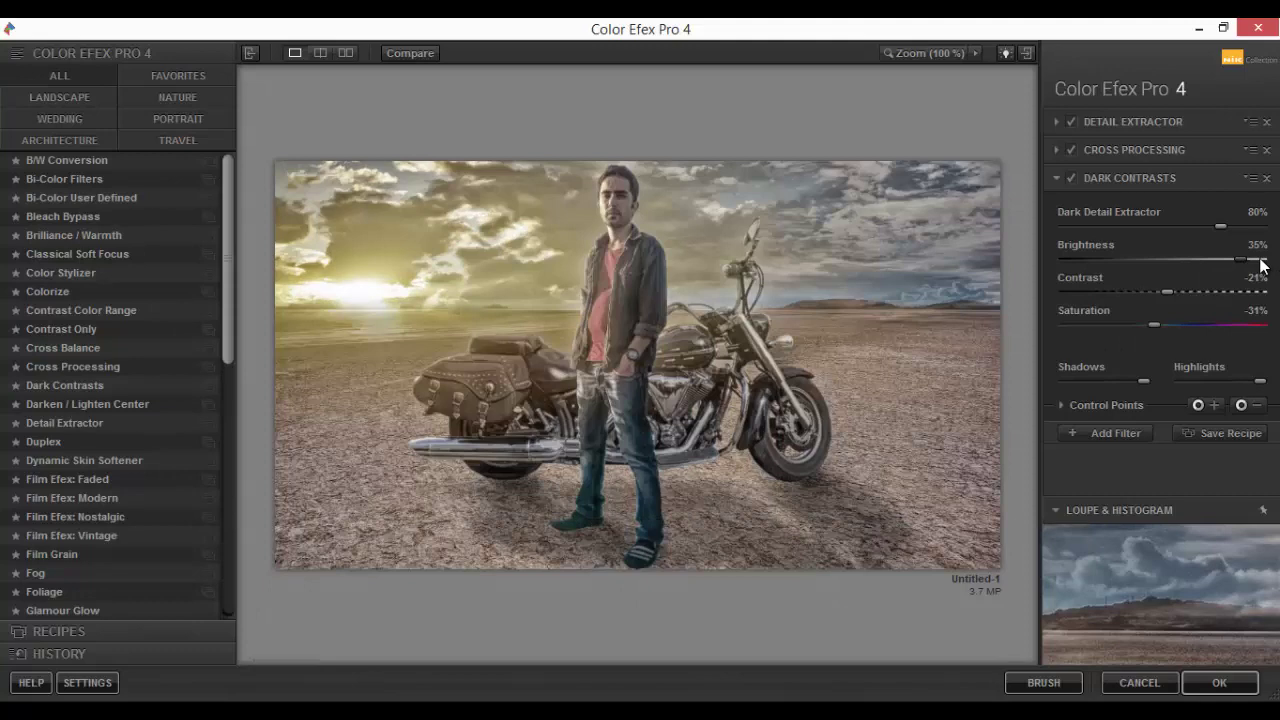
{"action": "mouse_move", "coordinate": [1228, 259]}
{"action": "left_mouse_down"}
{"action": "mouse_move", "coordinate": [1262, 259]}
{"action": "mouse_move", "coordinate": [1248, 259]}
{"action": "left_mouse_up"}
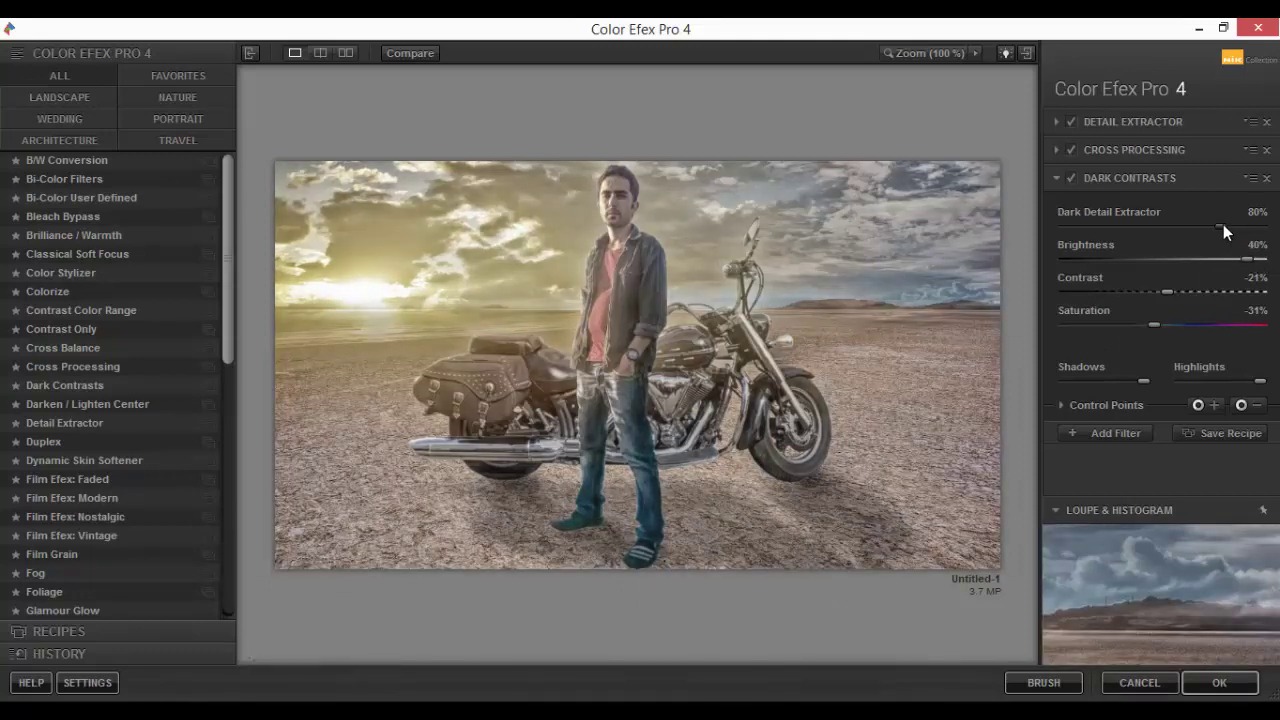
{"action": "mouse_move", "coordinate": [1221, 226]}
{"action": "left_mouse_down"}
{"action": "mouse_move", "coordinate": [1182, 226]}
{"action": "mouse_move", "coordinate": [1189, 259]}
{"action": "mouse_move", "coordinate": [1131, 228]}
{"action": "mouse_move", "coordinate": [1093, 228]}
{"action": "left_mouse_up"}
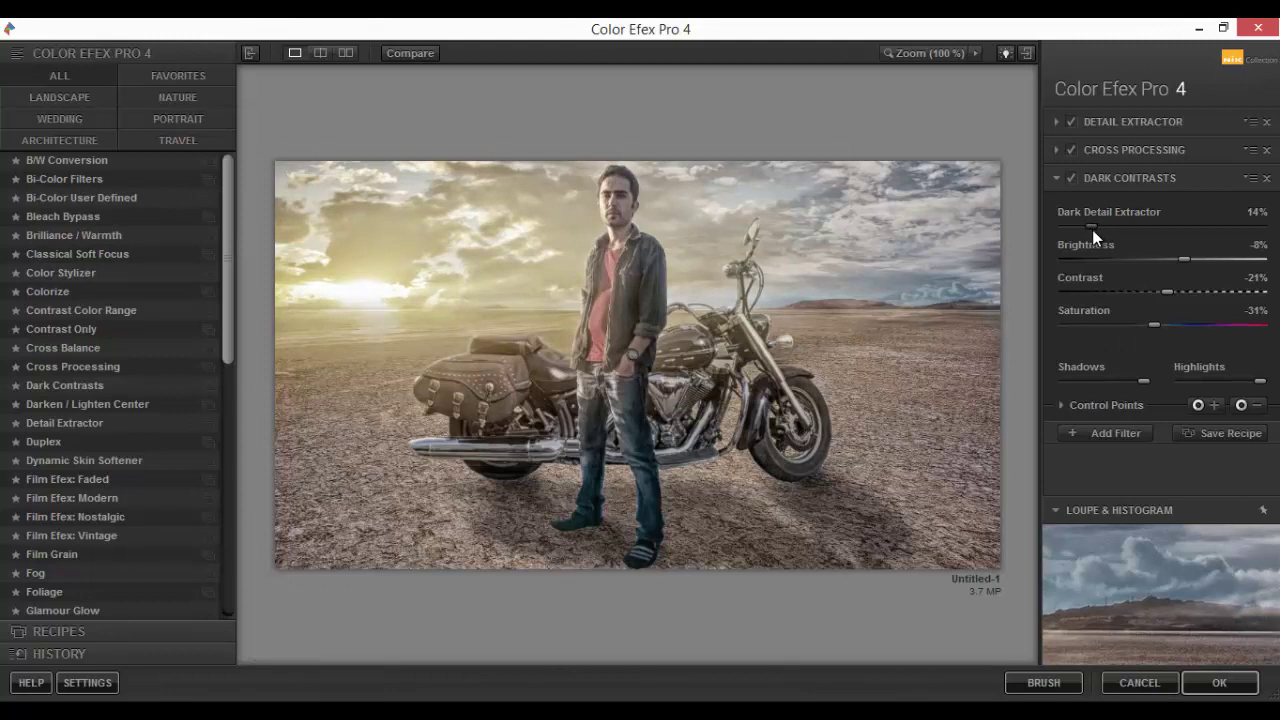
{"action": "left_click_drag", "start_coordinate": [1157, 289], "coordinate": [1154, 288]}
{"action": "left_click_drag", "start_coordinate": [1155, 322], "coordinate": [1180, 322]}
Compare Dark Contrasts on and off while cutting its dark detail and raising brightness
{"action": "left_click", "coordinate": [1073, 180]}
{"action": "left_click_drag", "start_coordinate": [1088, 227], "coordinate": [1064, 226]}
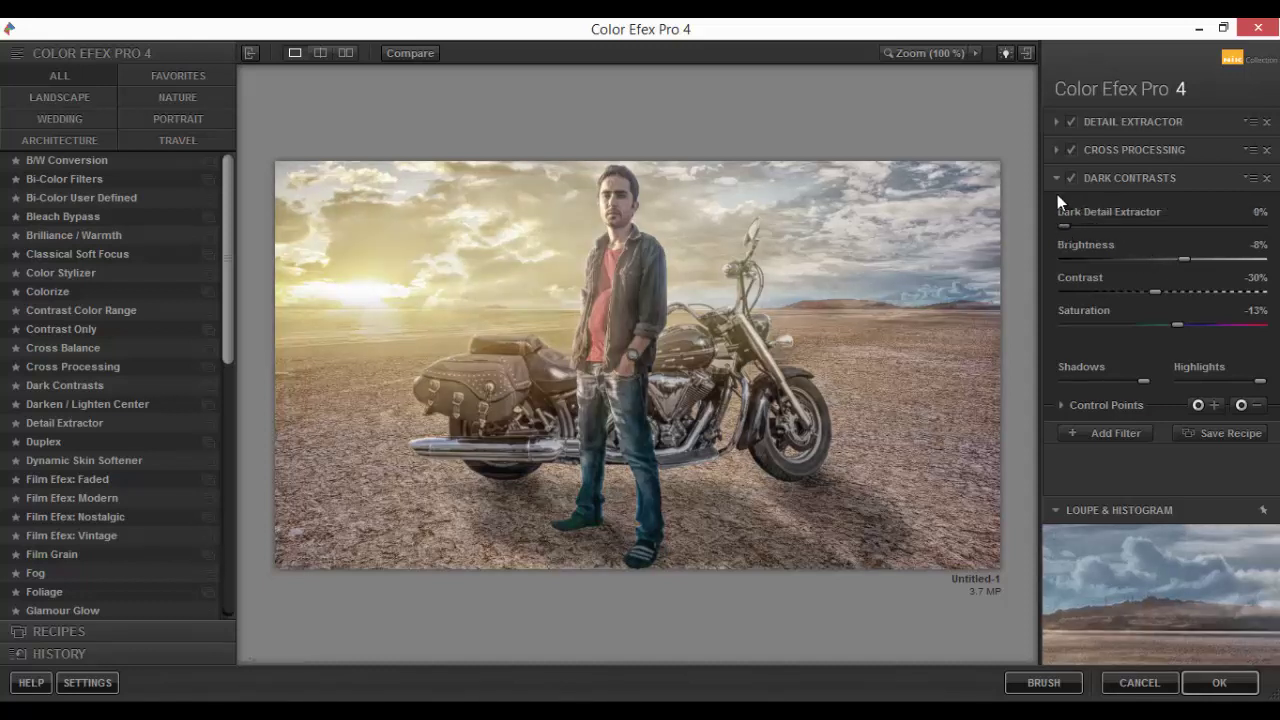
{"action": "left_click", "coordinate": [1073, 180]}
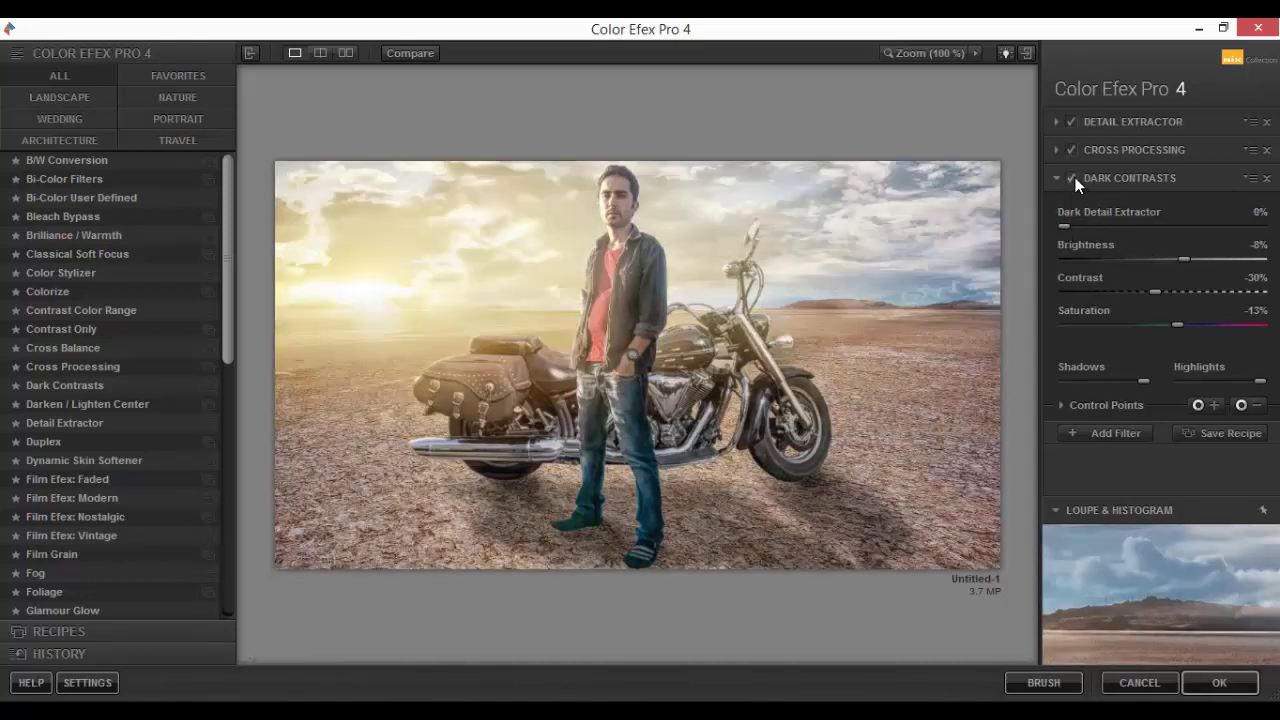
{"action": "left_click", "coordinate": [1073, 180]}
{"action": "left_click_drag", "start_coordinate": [1182, 258], "coordinate": [1230, 260]}
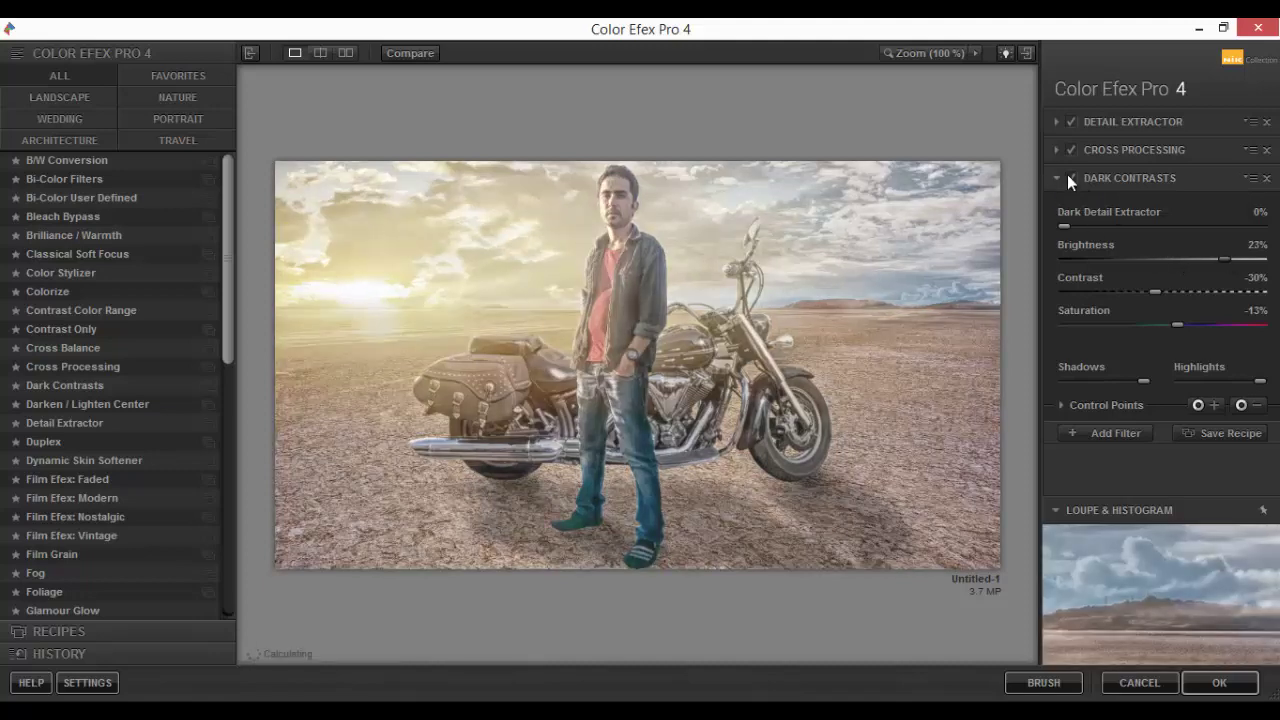
{"action": "left_click", "coordinate": [1071, 178]}
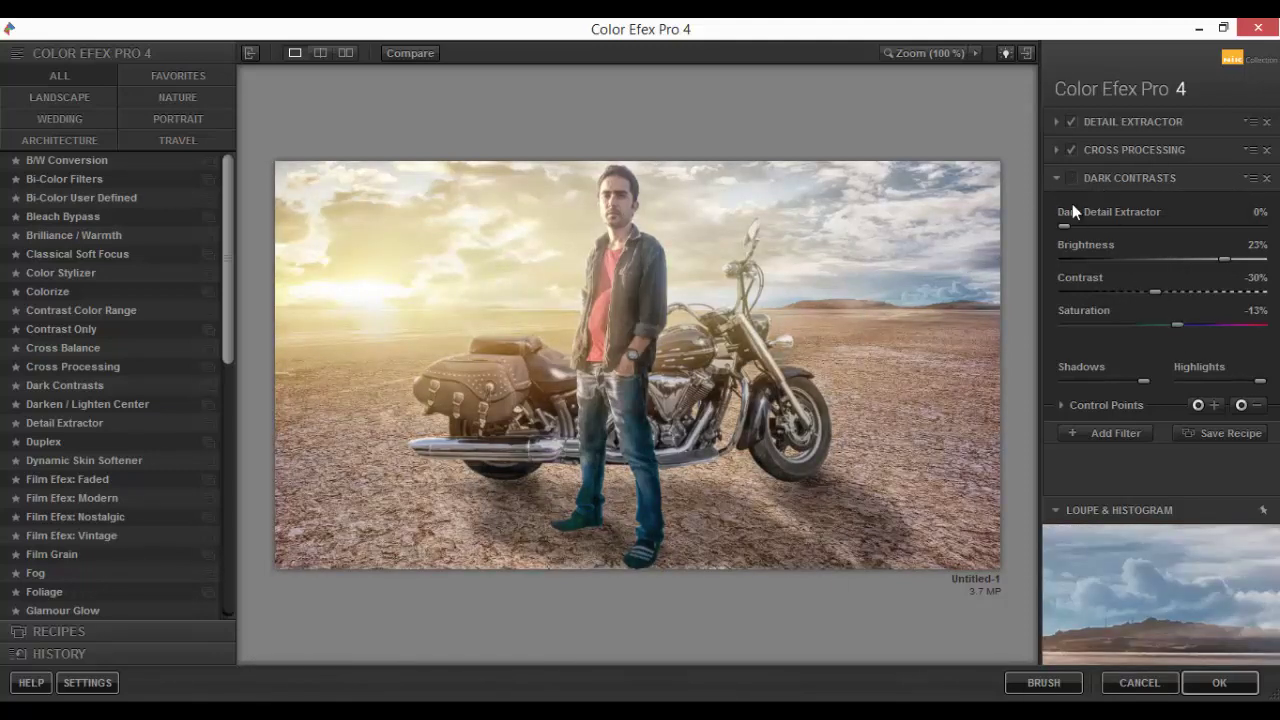
{"action": "left_click", "coordinate": [1072, 180]}
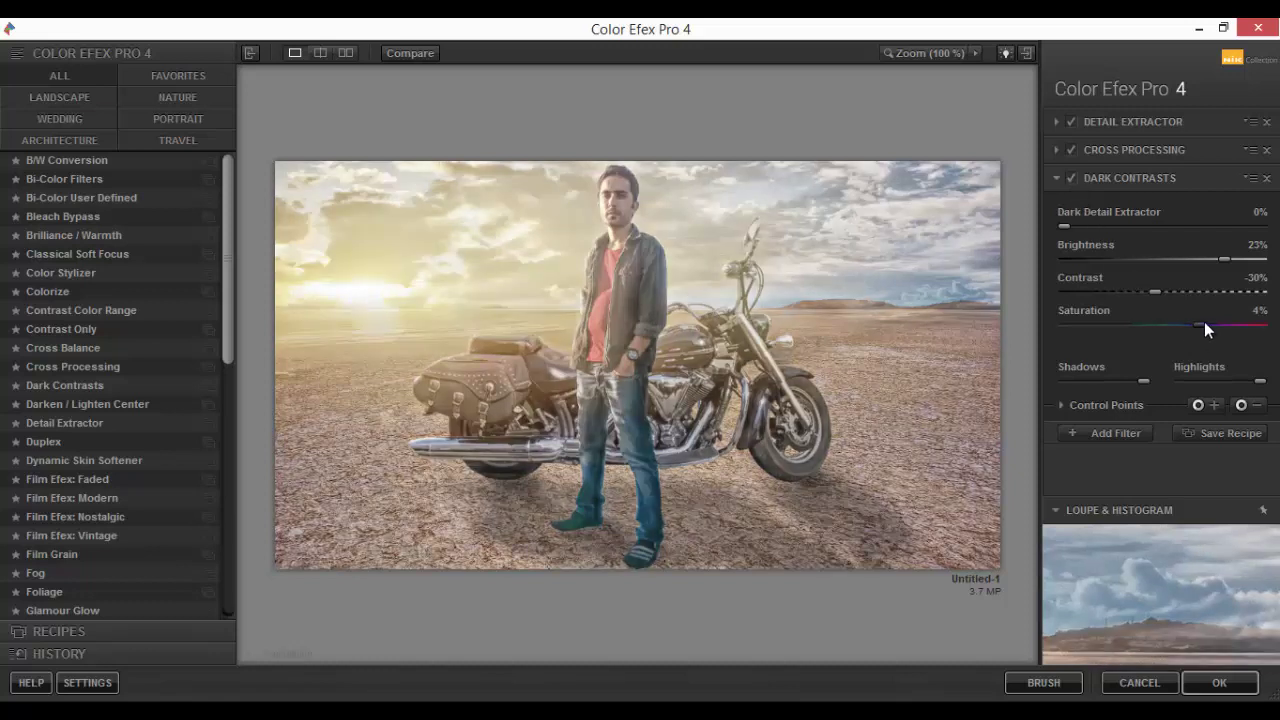
Set Dark Contrasts saturation to 21%, contrast to 39% and brightness to 26%
{"action": "left_click_drag", "start_coordinate": [1204, 323], "coordinate": [1222, 323]}
{"action": "left_click_drag", "start_coordinate": [1191, 289], "coordinate": [1223, 291]}
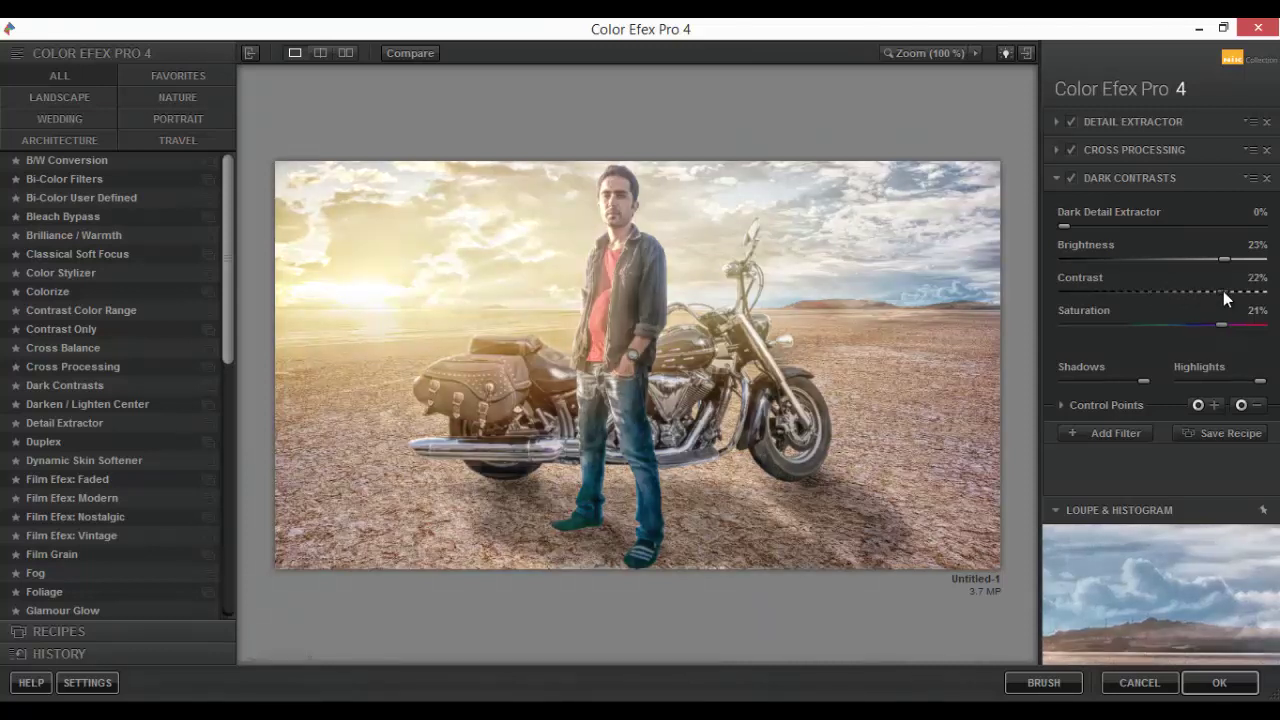
{"action": "left_click_drag", "start_coordinate": [1247, 292], "coordinate": [1245, 292]}
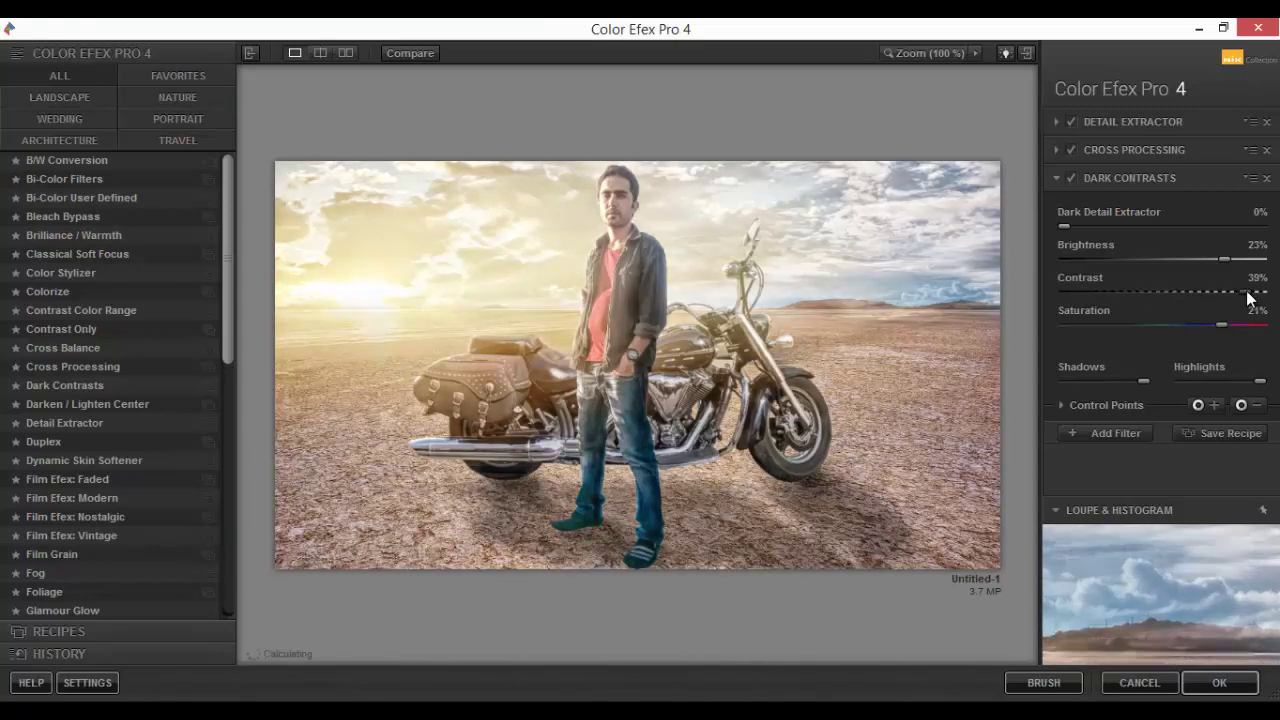
{"action": "left_click", "coordinate": [1070, 178]}
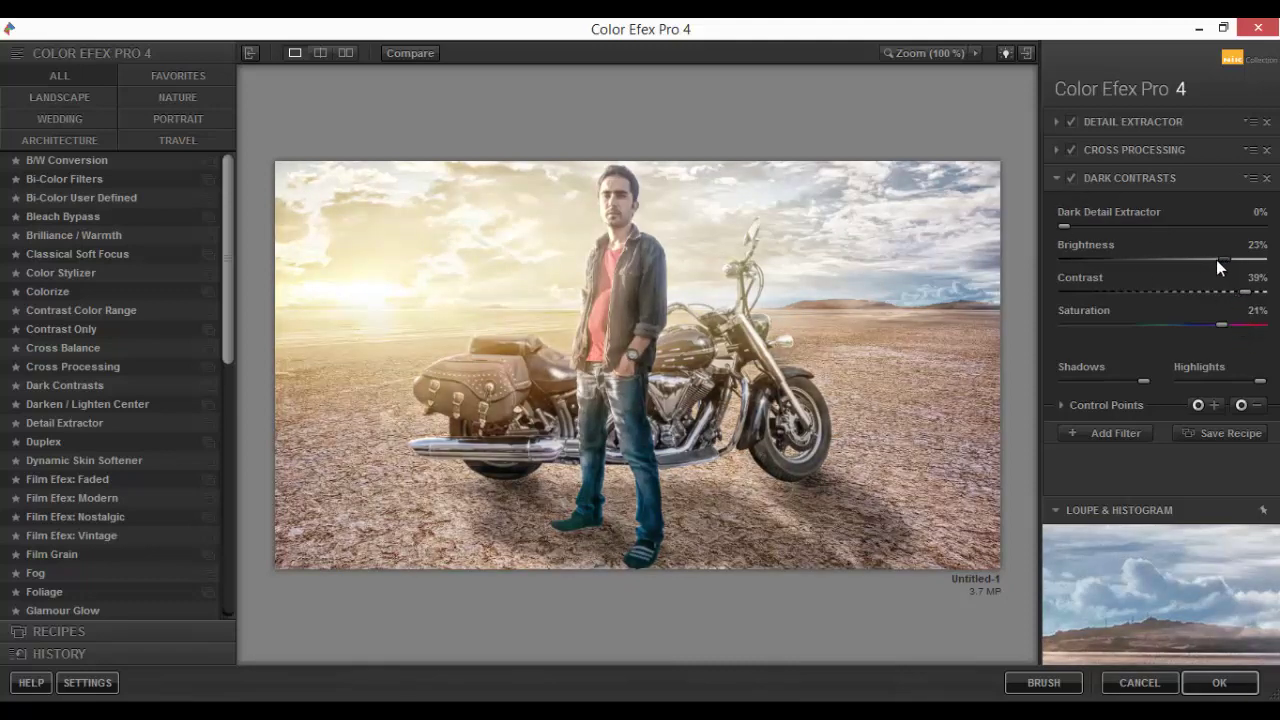
{"action": "mouse_move", "coordinate": [1216, 260]}
{"action": "left_mouse_down"}
{"action": "mouse_move", "coordinate": [1193, 260]}
{"action": "mouse_move", "coordinate": [1222, 260]}
{"action": "left_mouse_up"}
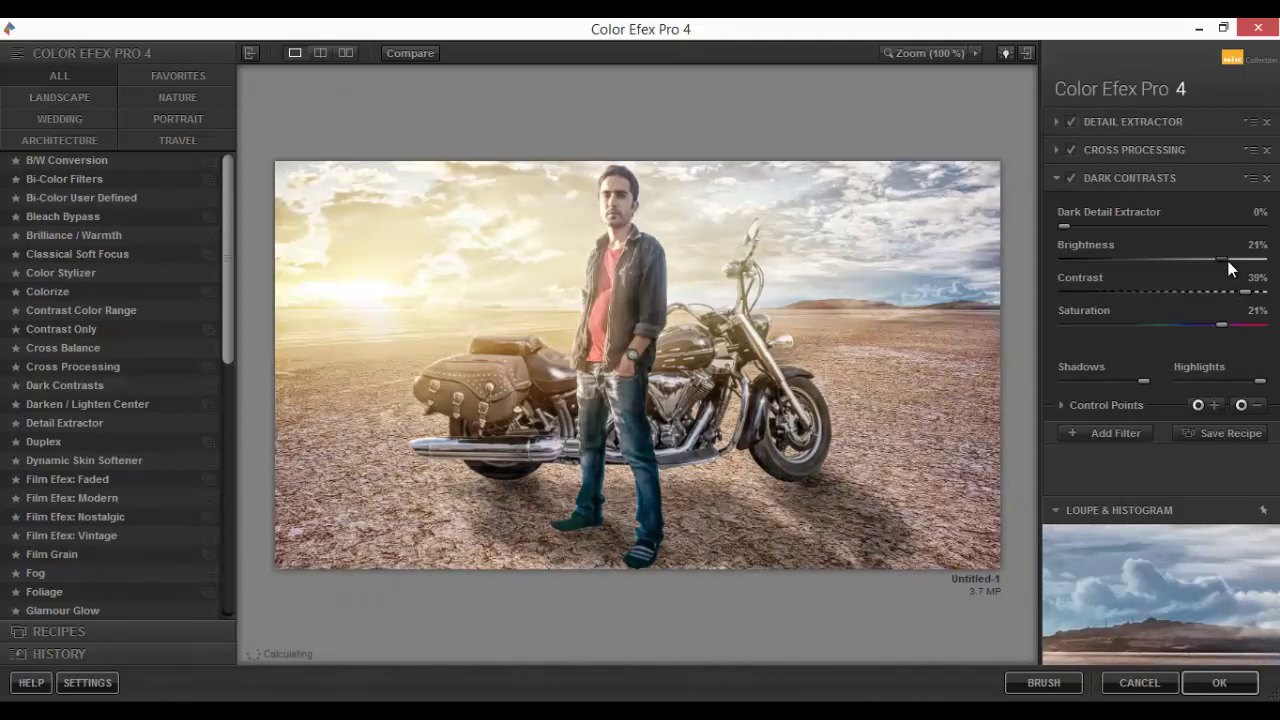
{"action": "left_click", "coordinate": [1228, 260]}
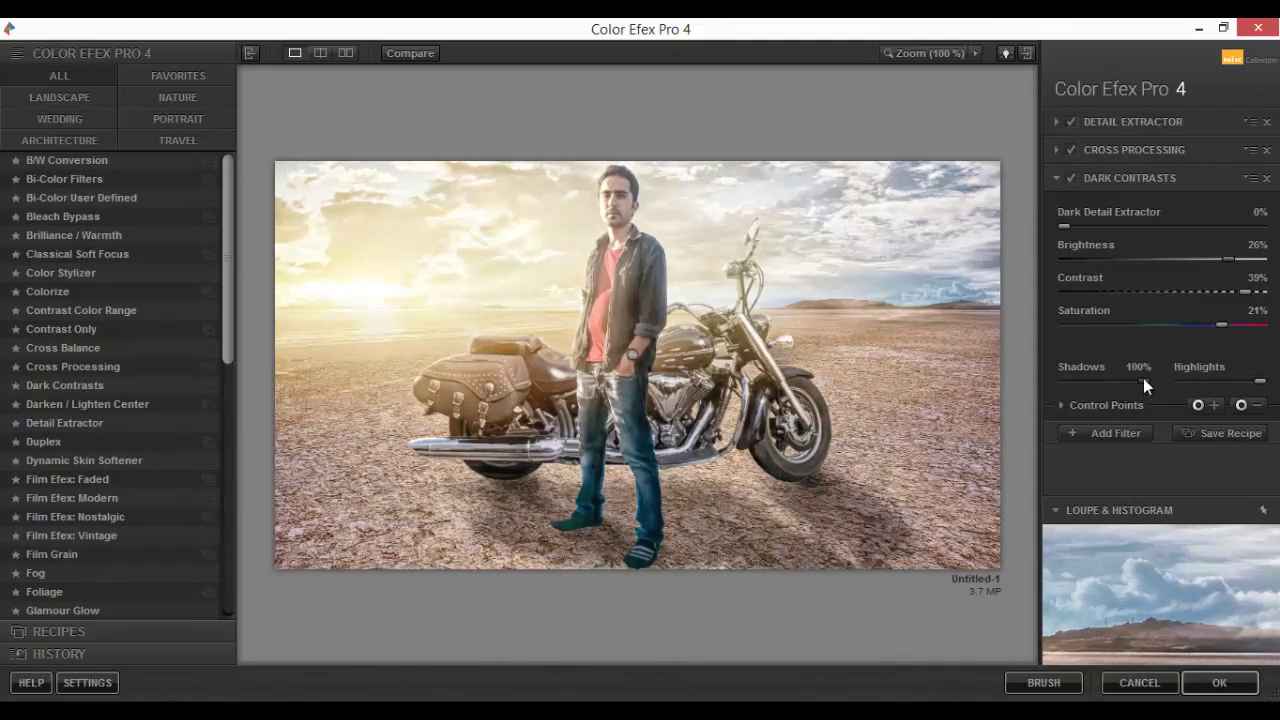
Reduce Shadows, set dark detail to 21%, and apply the Color Efex grade
{"action": "mouse_move", "coordinate": [1143, 378]}
{"action": "left_mouse_down"}
{"action": "mouse_move", "coordinate": [1104, 380]}
{"action": "mouse_move", "coordinate": [1154, 372]}
{"action": "left_mouse_up"}
{"action": "left_click_drag", "start_coordinate": [1075, 226], "coordinate": [1109, 230]}
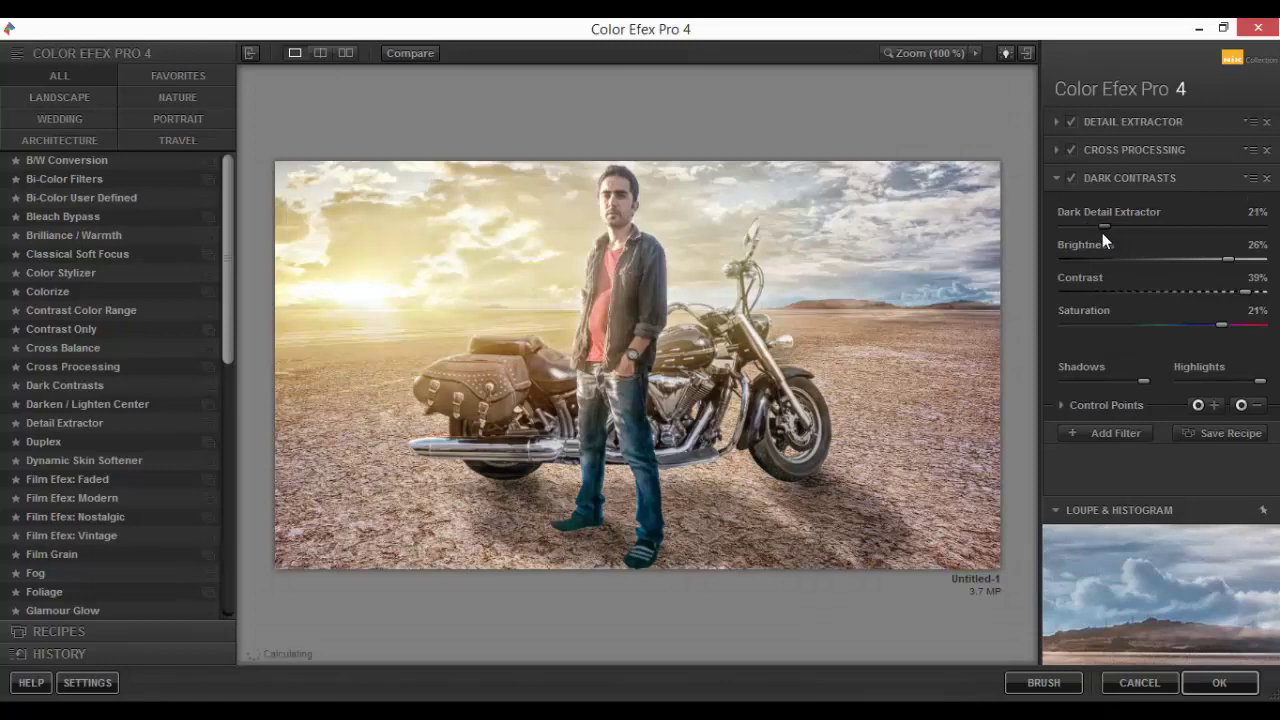
{"action": "left_click_drag", "start_coordinate": [1103, 232], "coordinate": [1091, 234]}
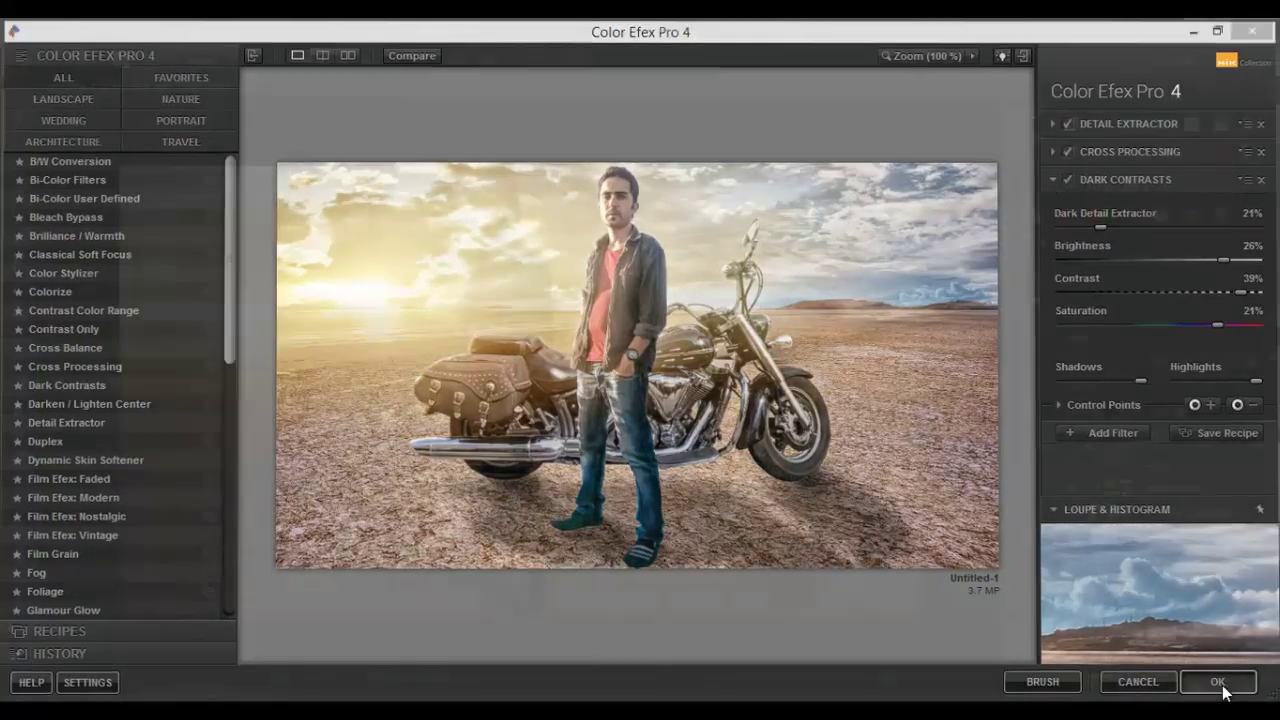
{"action": "left_click", "coordinate": [1218, 682]}
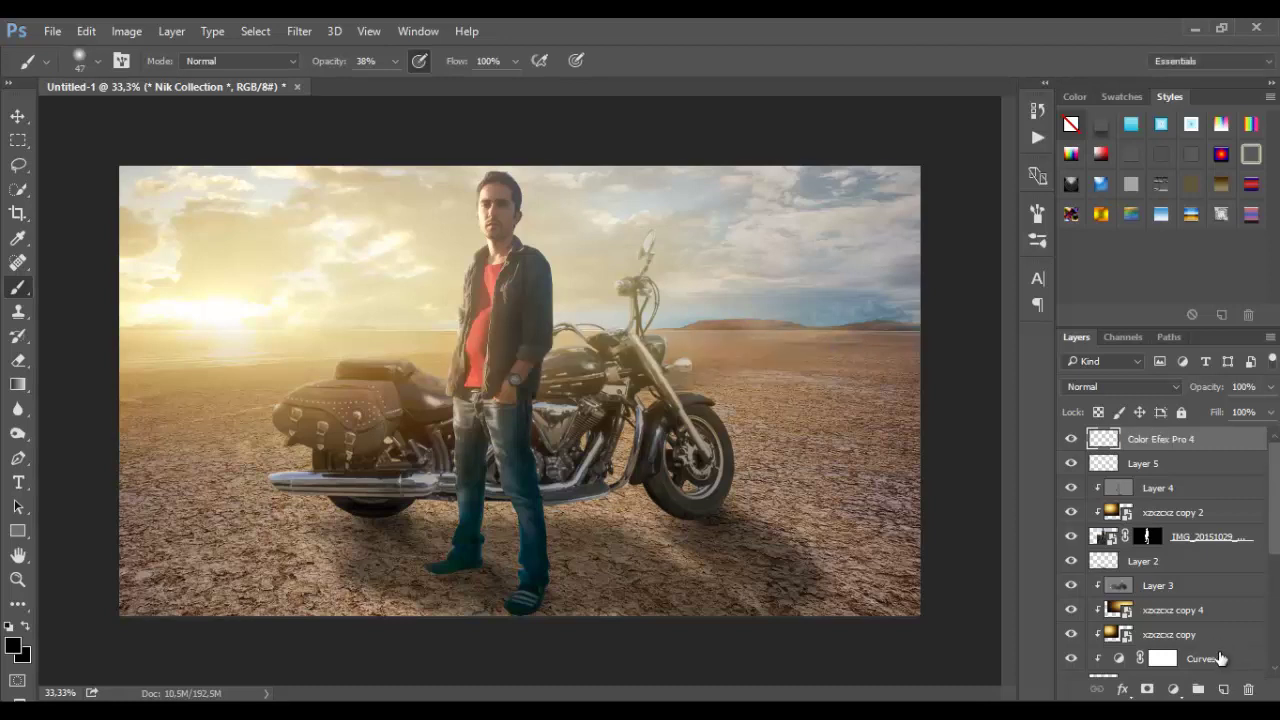
Fade the Color Efex layer to 87%, then brush 22%-opacity shadows by the shoe and rear wheel
{"action": "mouse_move", "coordinate": [1270, 387]}
{"action": "left_mouse_down"}
{"action": "mouse_move", "coordinate": [1244, 416]}
{"action": "mouse_move", "coordinate": [1267, 411]}
{"action": "mouse_move", "coordinate": [1258, 417]}
{"action": "left_mouse_up"}
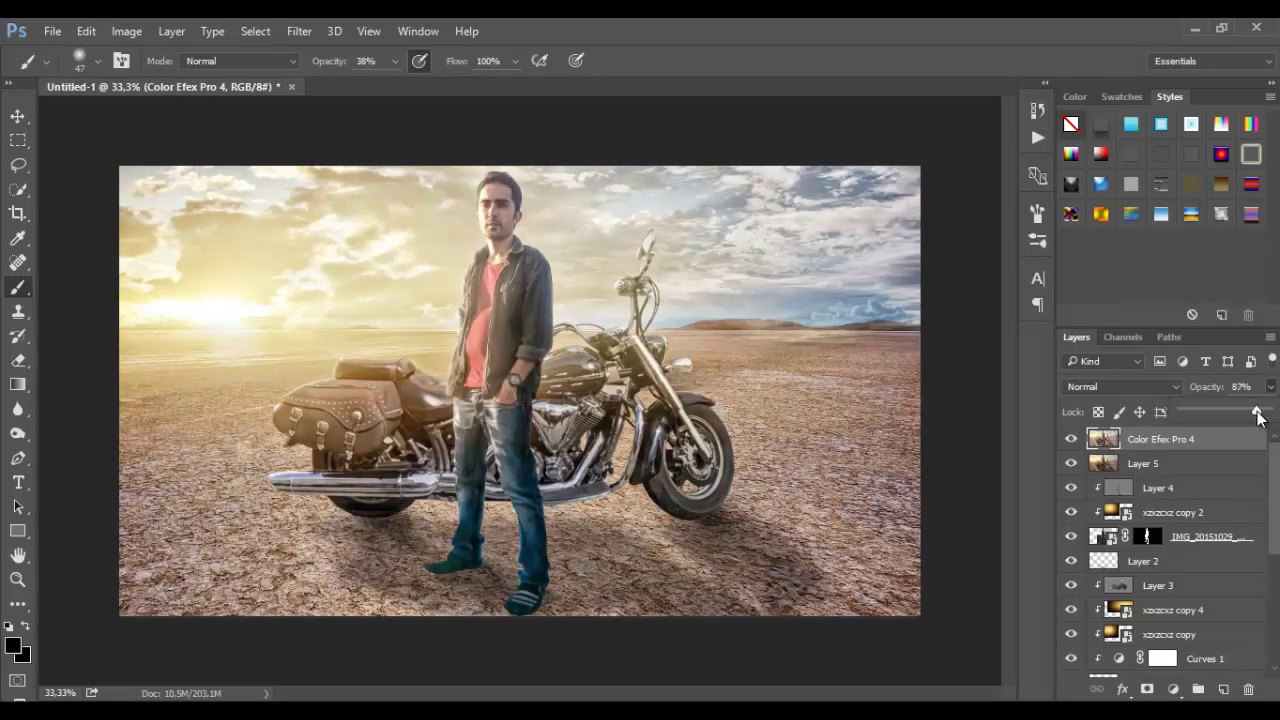
{"action": "left_click", "coordinate": [1223, 689]}
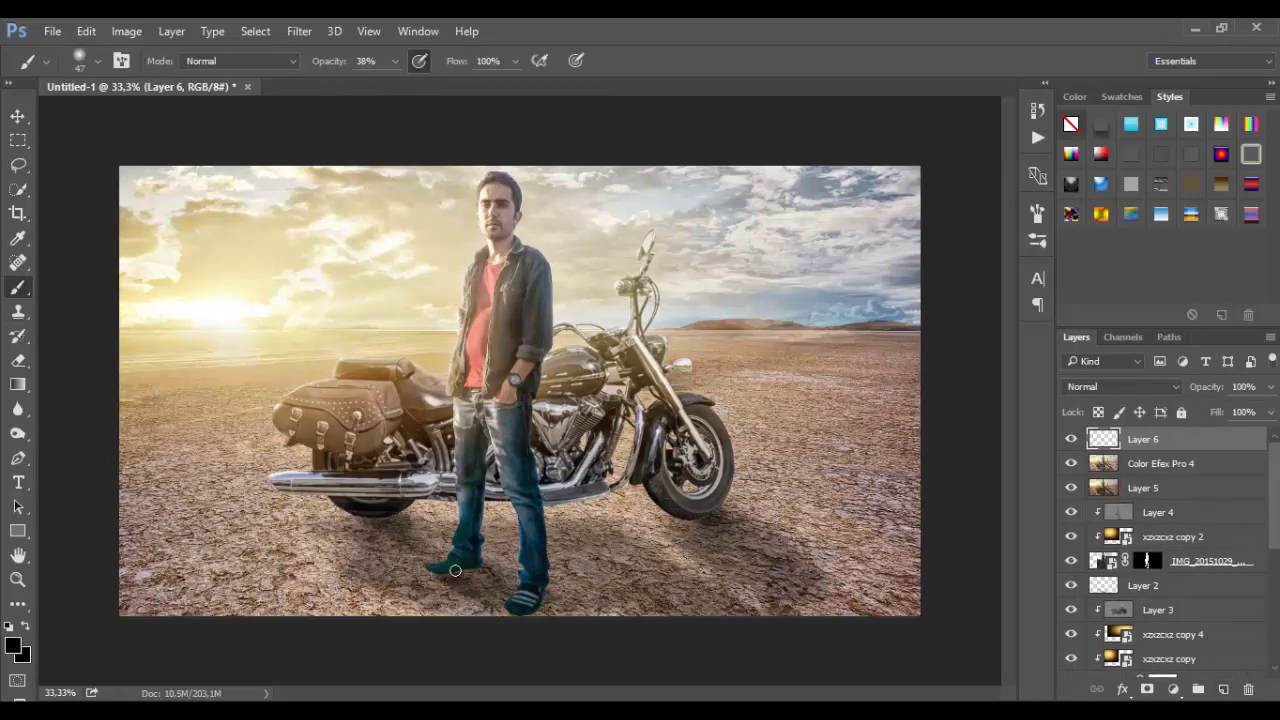
{"action": "left_click_drag", "start_coordinate": [436, 574], "coordinate": [479, 561]}
{"action": "left_click", "coordinate": [395, 61]}
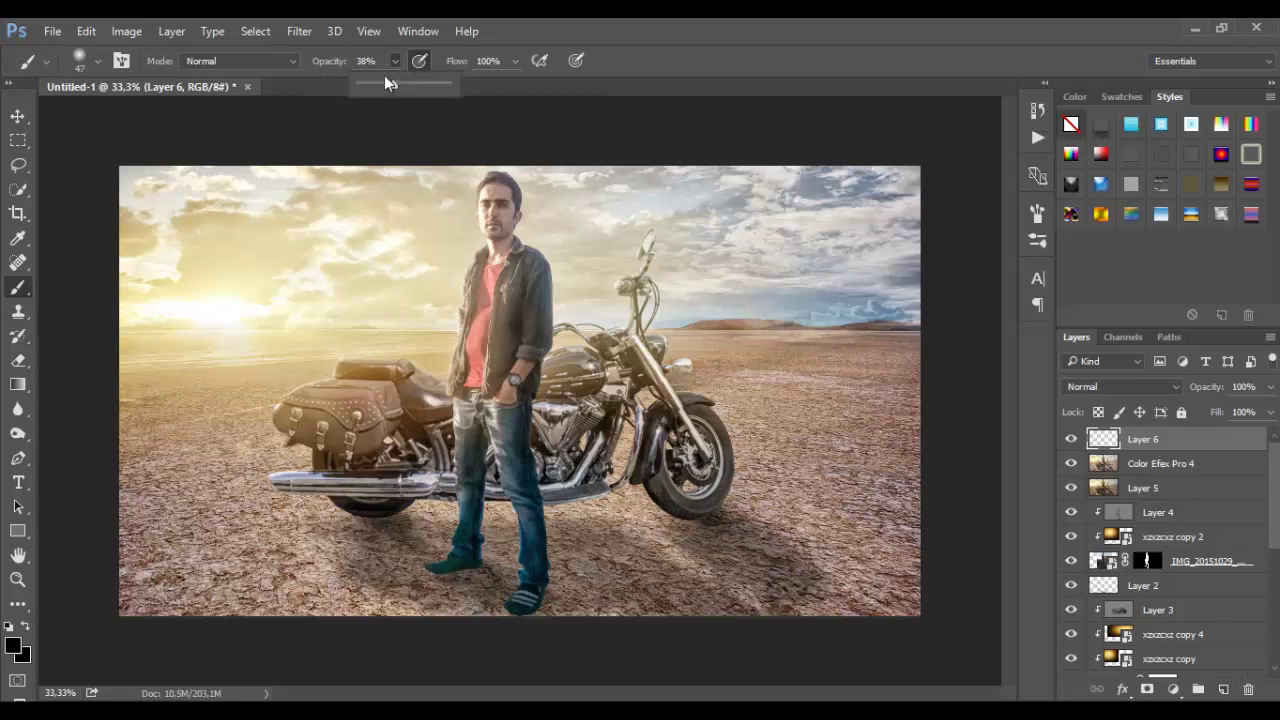
{"action": "left_click", "coordinate": [465, 576]}
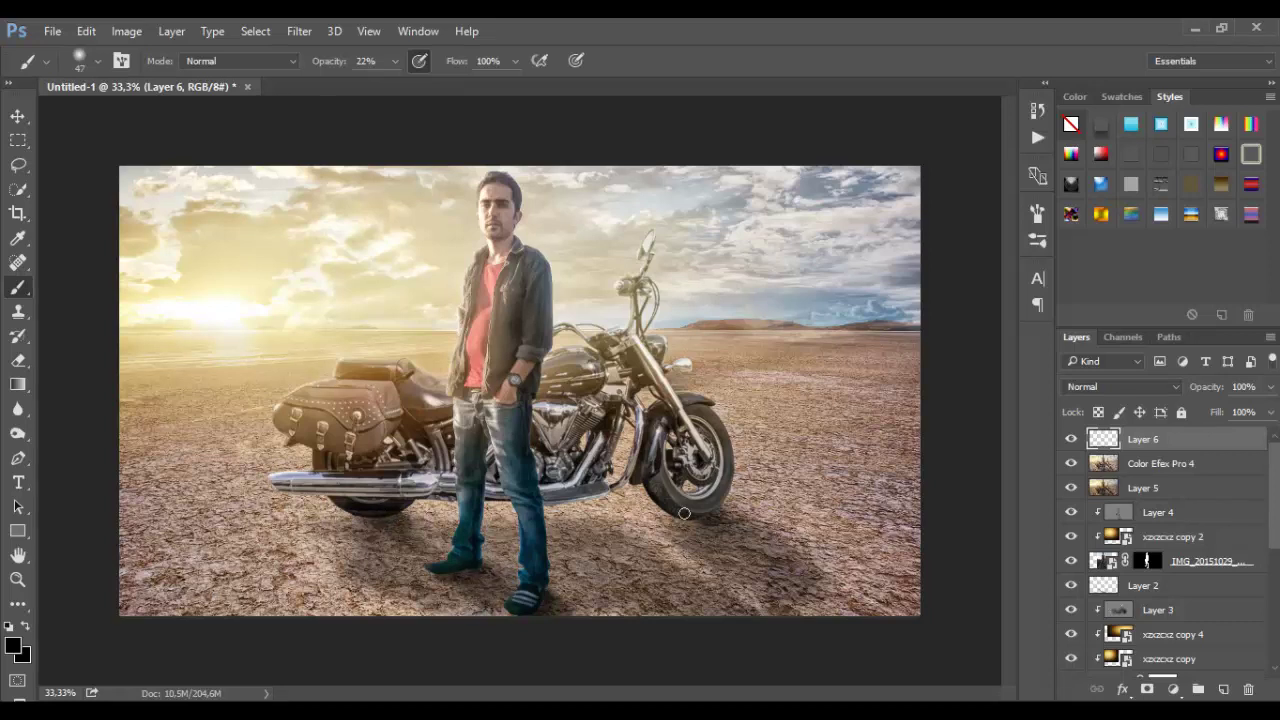
{"action": "left_click_drag", "start_coordinate": [691, 519], "coordinate": [790, 558]}
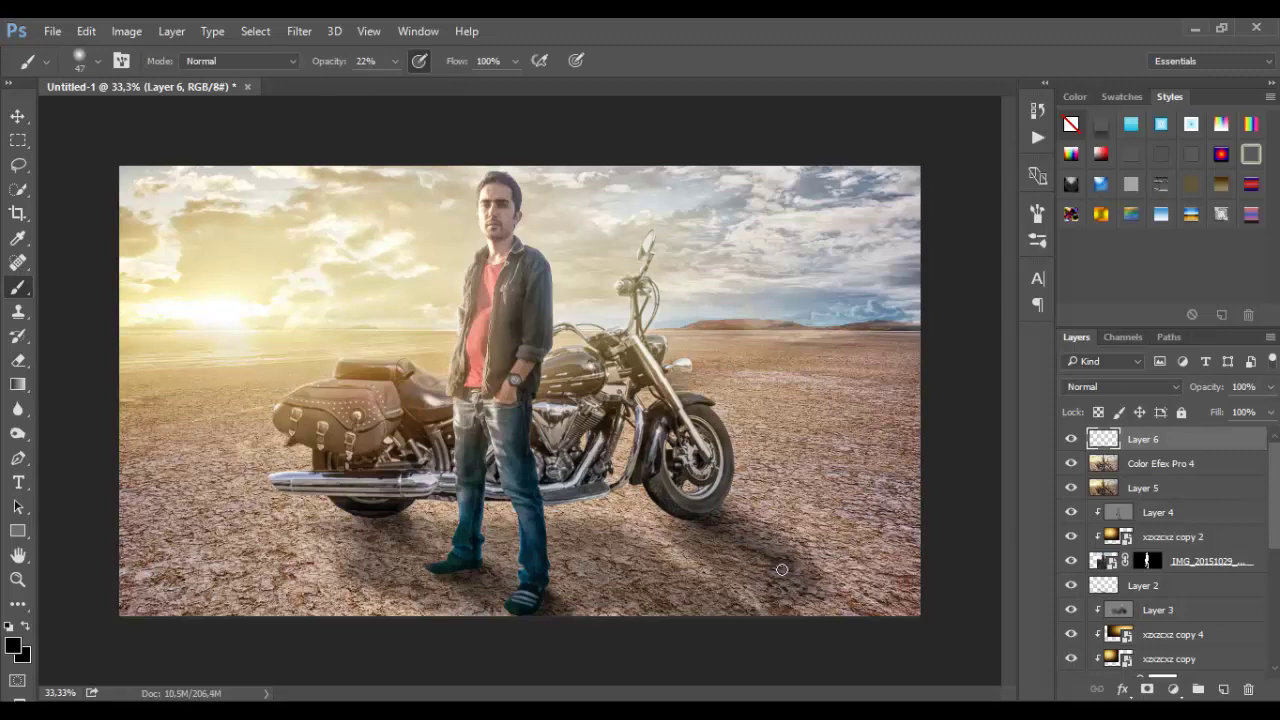
{"action": "scroll", "coordinate": [518, 336], "scroll_direction": "up", "scroll_amount": 2}
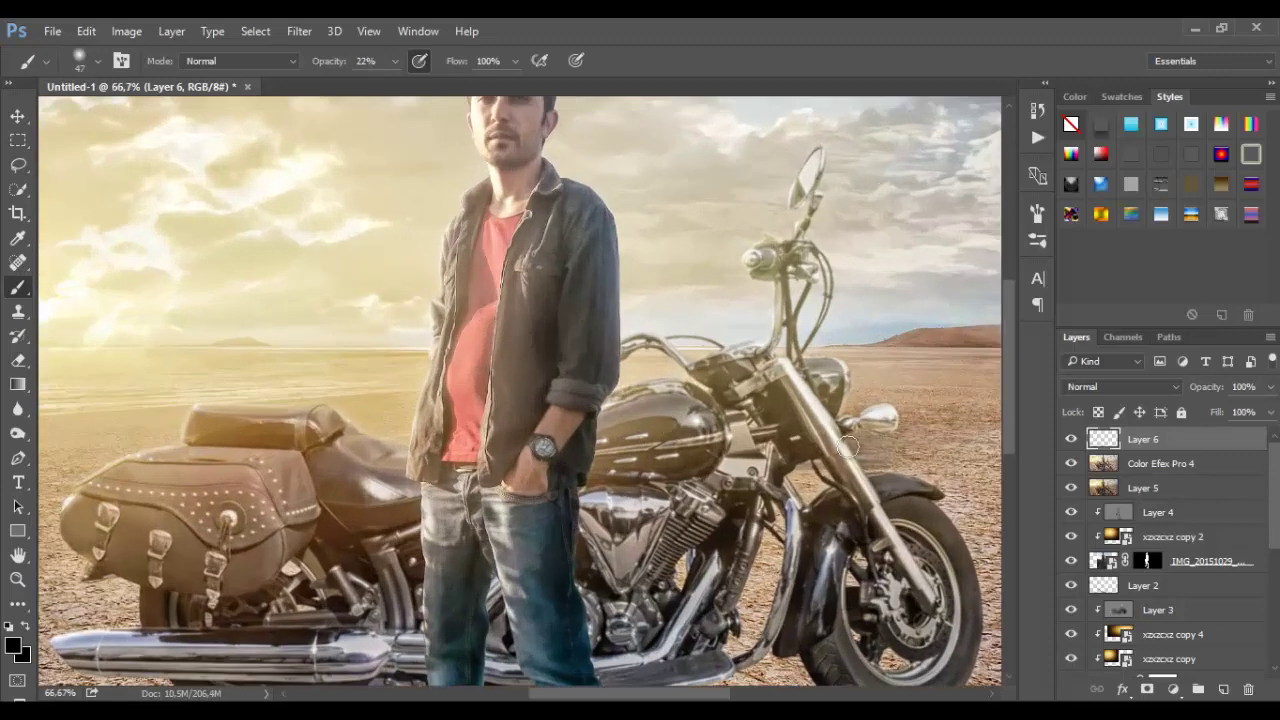
Add a new layer filled with 50% gray and set its blend mode to Overlay
{"action": "left_click", "coordinate": [1222, 691]}
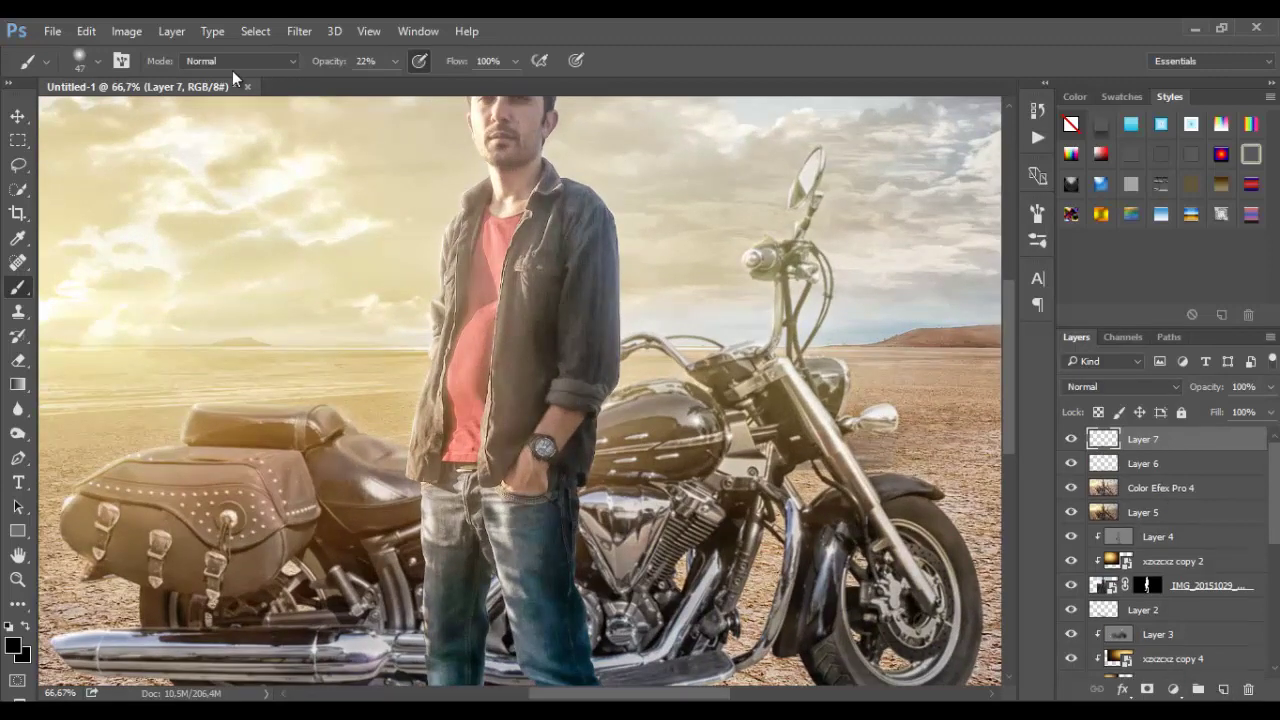
{"action": "left_click", "coordinate": [86, 31]}
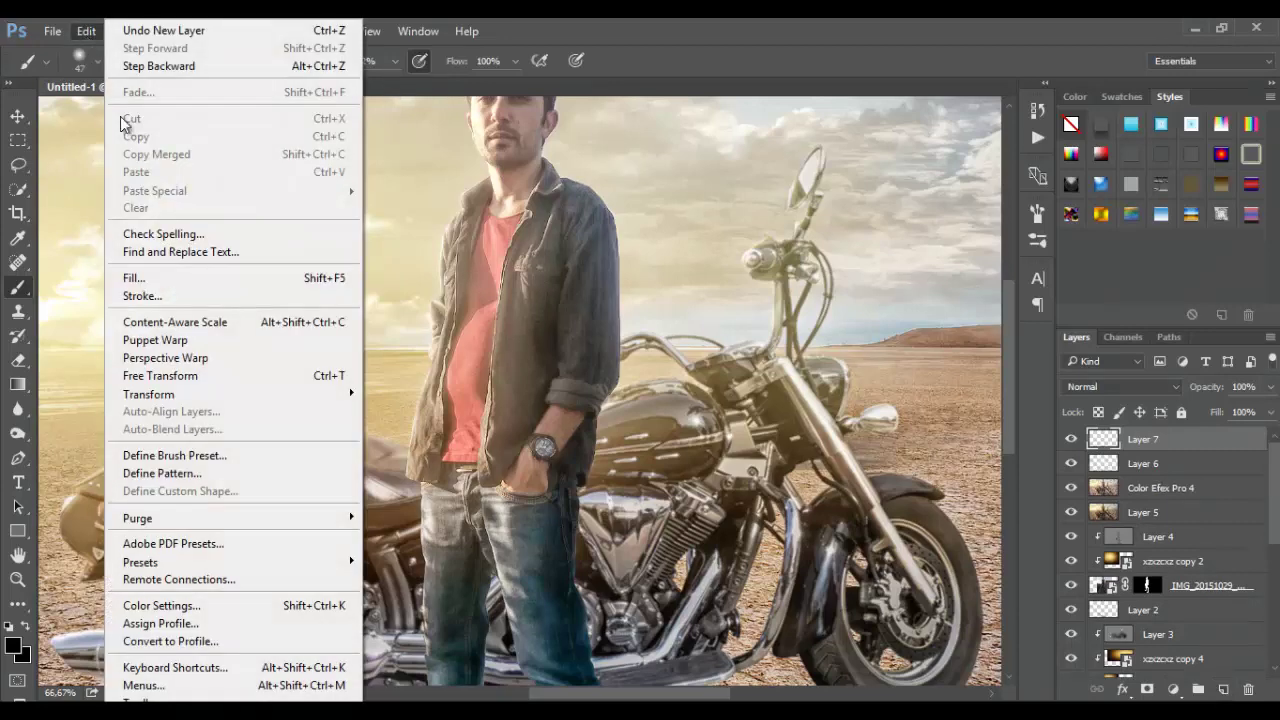
{"action": "left_click", "coordinate": [150, 277]}
{"action": "key", "text": "Escape"}
{"action": "left_click", "coordinate": [1120, 386]}
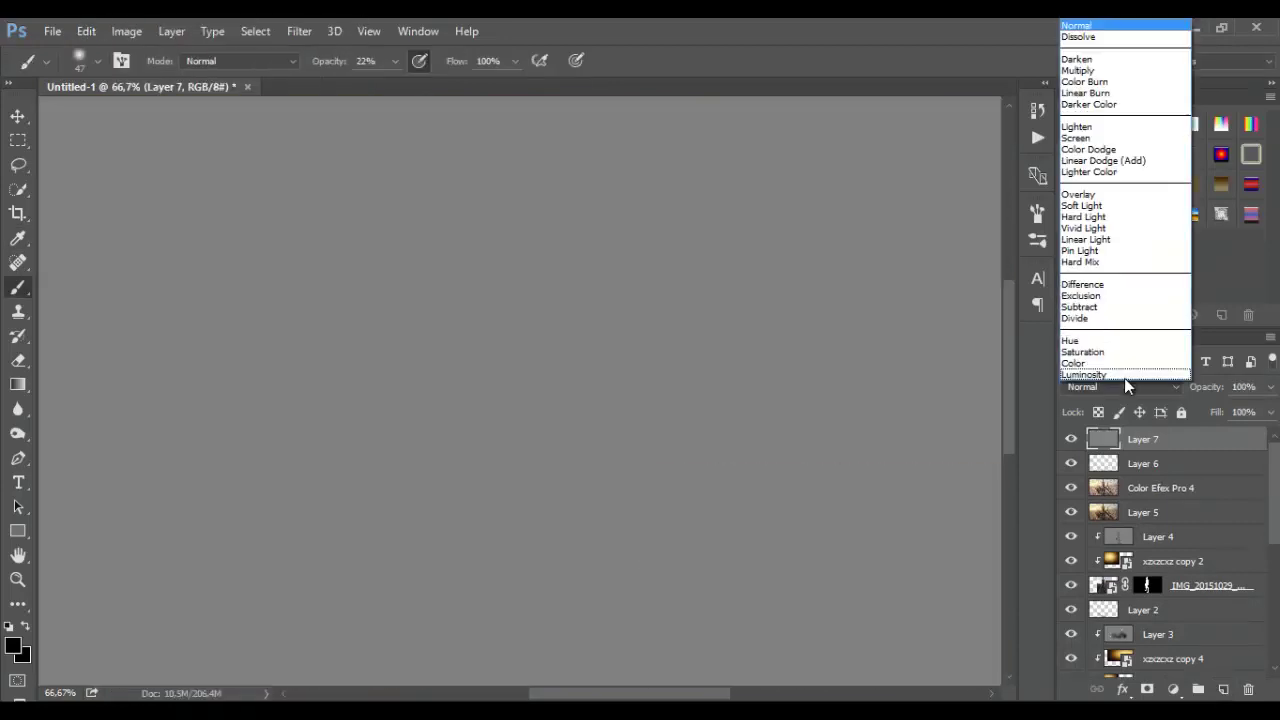
{"action": "left_click", "coordinate": [1090, 190]}
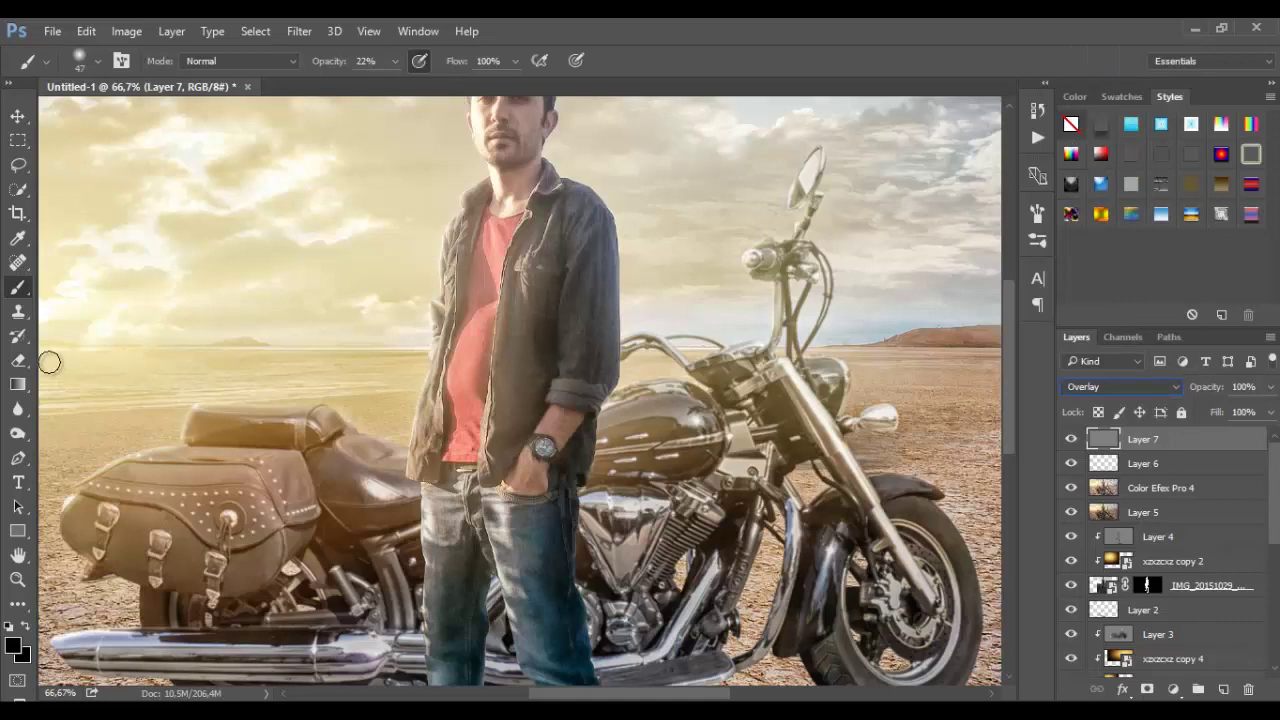
Use a 130 px Dodge/Burn brush to darken the left edge of the man's jacket
{"action": "left_click", "coordinate": [18, 433]}
{"action": "right_click", "coordinate": [534, 339]}
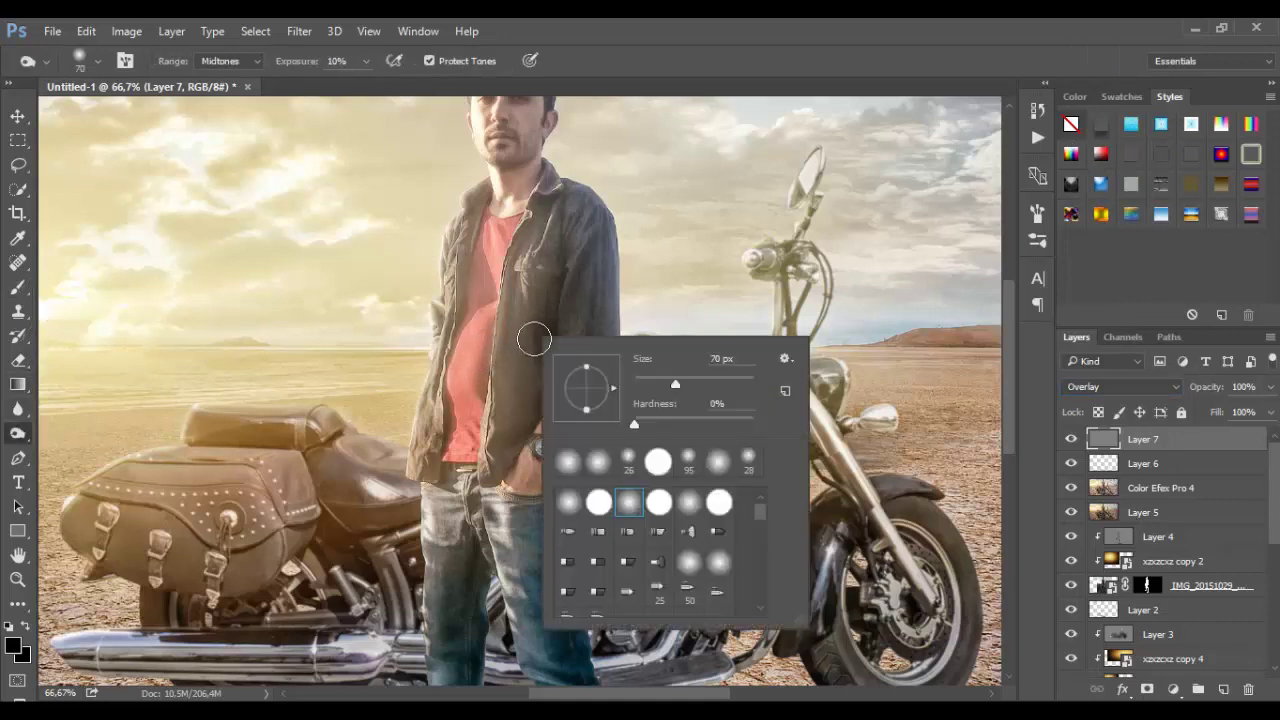
{"action": "key", "text": "Return"}
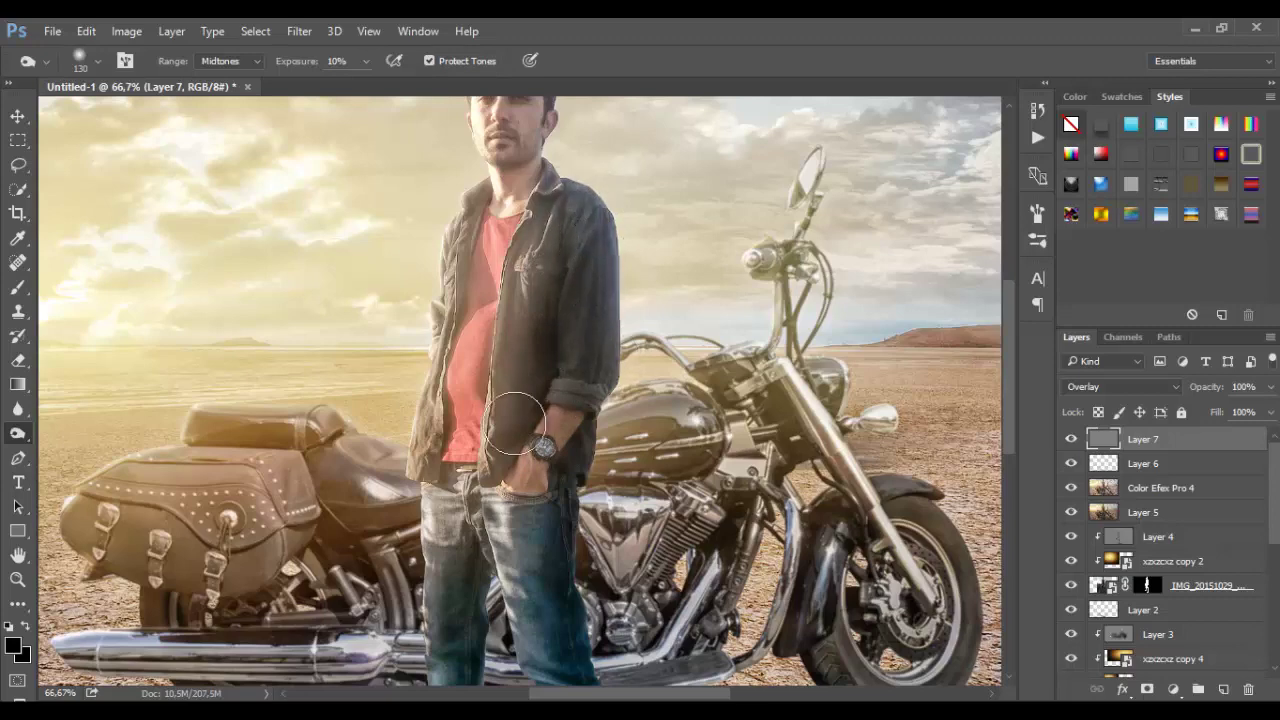
{"action": "scroll", "coordinate": [516, 430], "scroll_direction": "down", "scroll_amount": 2}
{"action": "scroll", "coordinate": [570, 620], "scroll_direction": "down", "scroll_amount": 2}
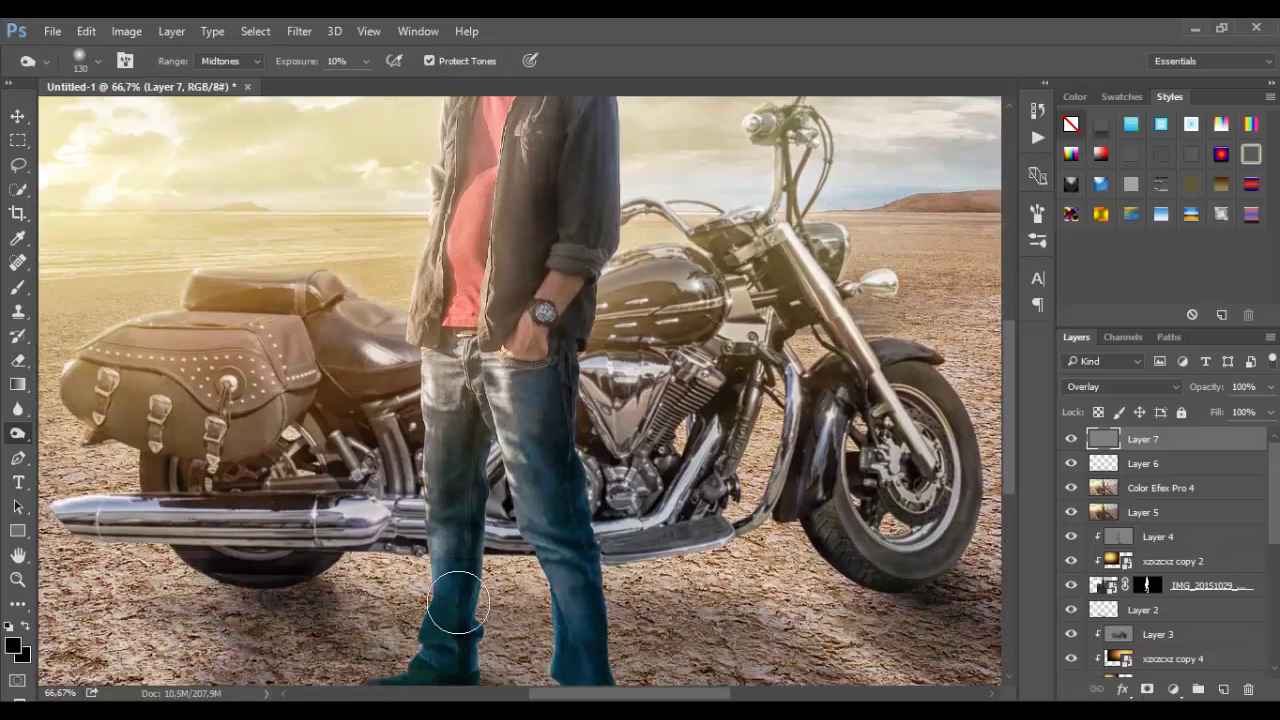
{"action": "scroll", "coordinate": [457, 645], "scroll_direction": "down", "scroll_amount": 2}
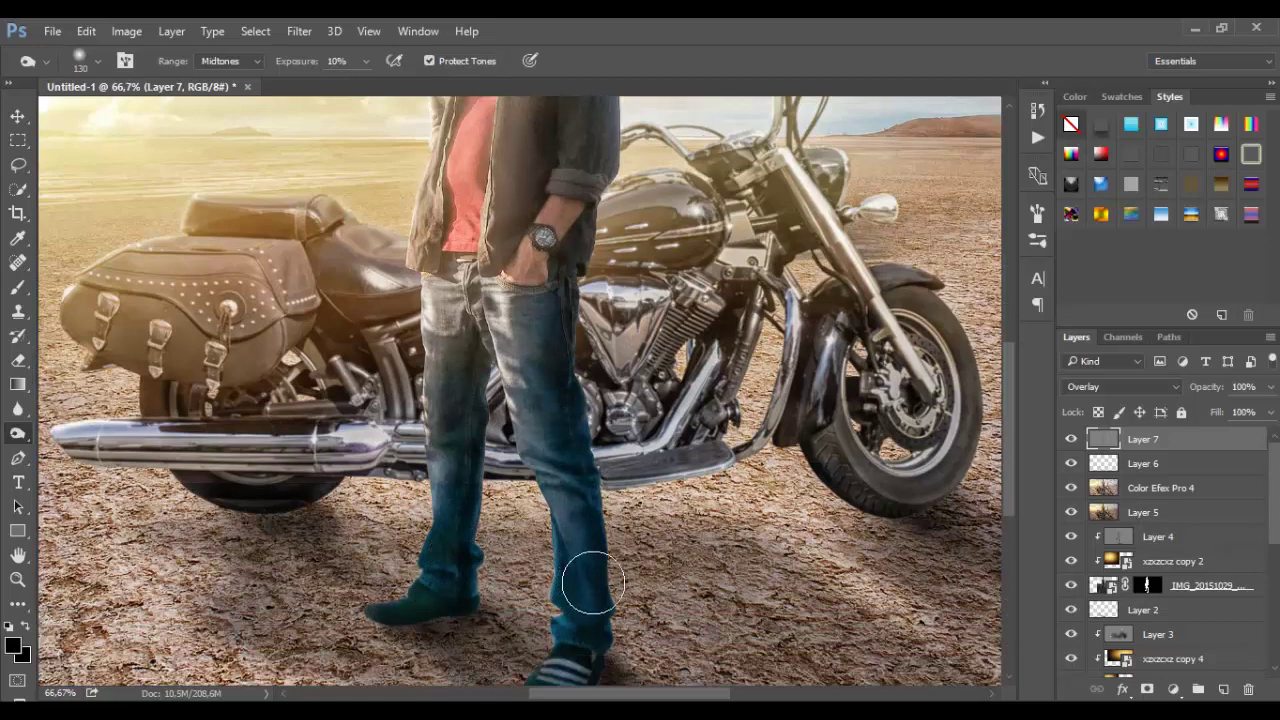
{"action": "scroll", "coordinate": [600, 590], "scroll_direction": "up", "scroll_amount": 6}
{"action": "mouse_move", "coordinate": [481, 300]}
{"action": "left_mouse_down"}
{"action": "mouse_move", "coordinate": [468, 370]}
{"action": "mouse_move", "coordinate": [466, 255]}
{"action": "left_mouse_up"}
{"action": "scroll", "coordinate": [490, 230], "scroll_direction": "up", "scroll_amount": 2}
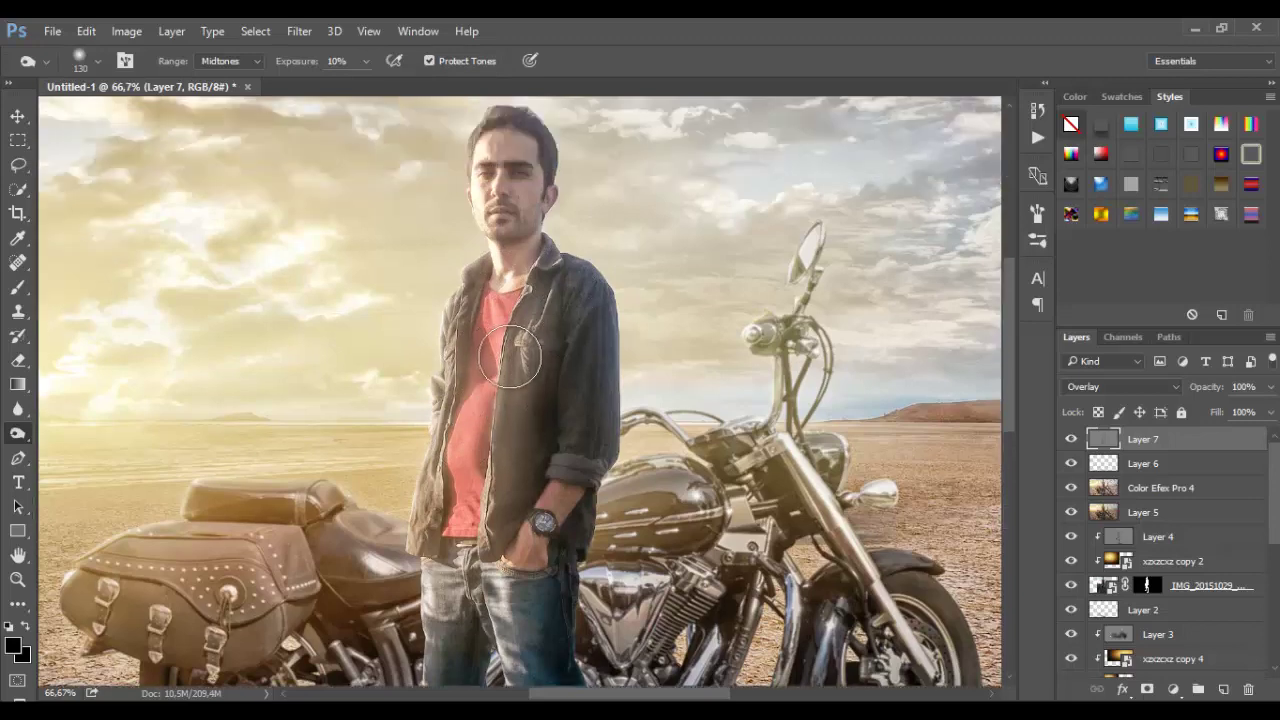
{"action": "scroll", "coordinate": [520, 210], "scroll_direction": "up", "scroll_amount": 1}
{"action": "scroll", "coordinate": [567, 386], "scroll_direction": "down", "scroll_amount": 2}
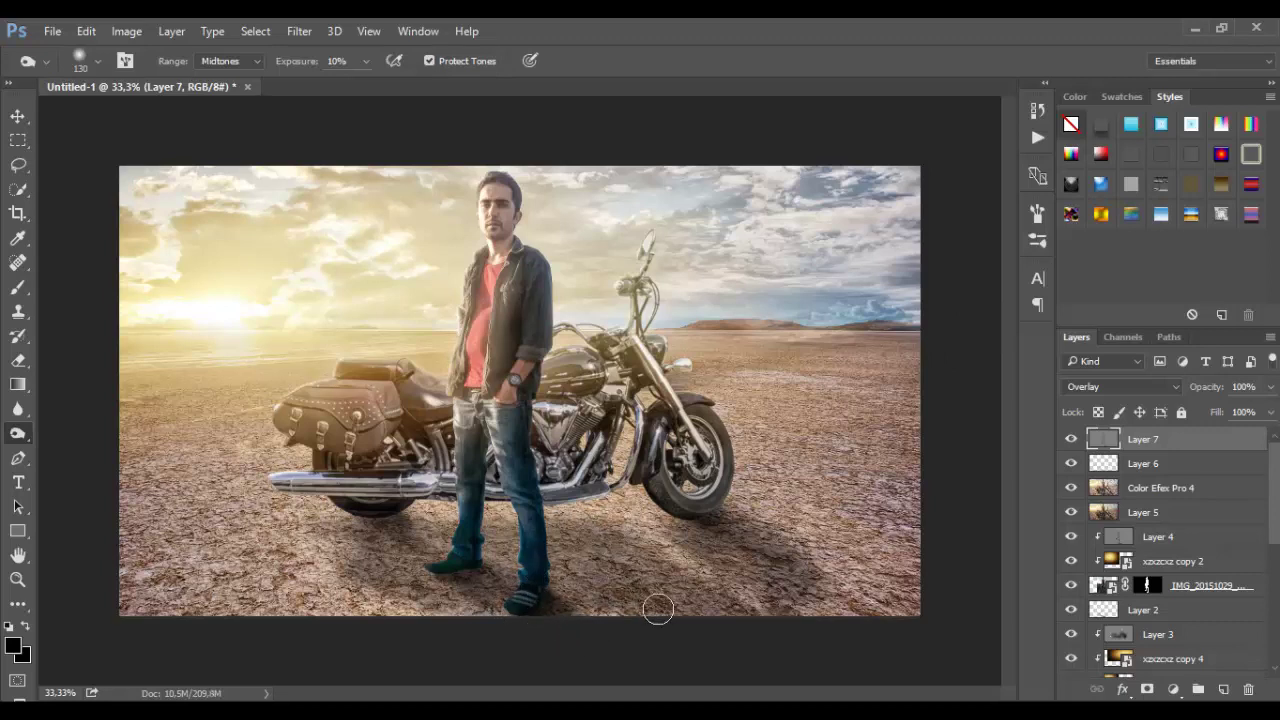
Deepen ground shadows near the rear tire at 30% exposure and near the feet at 19%
{"action": "left_click_drag", "start_coordinate": [364, 62], "coordinate": [383, 91]}
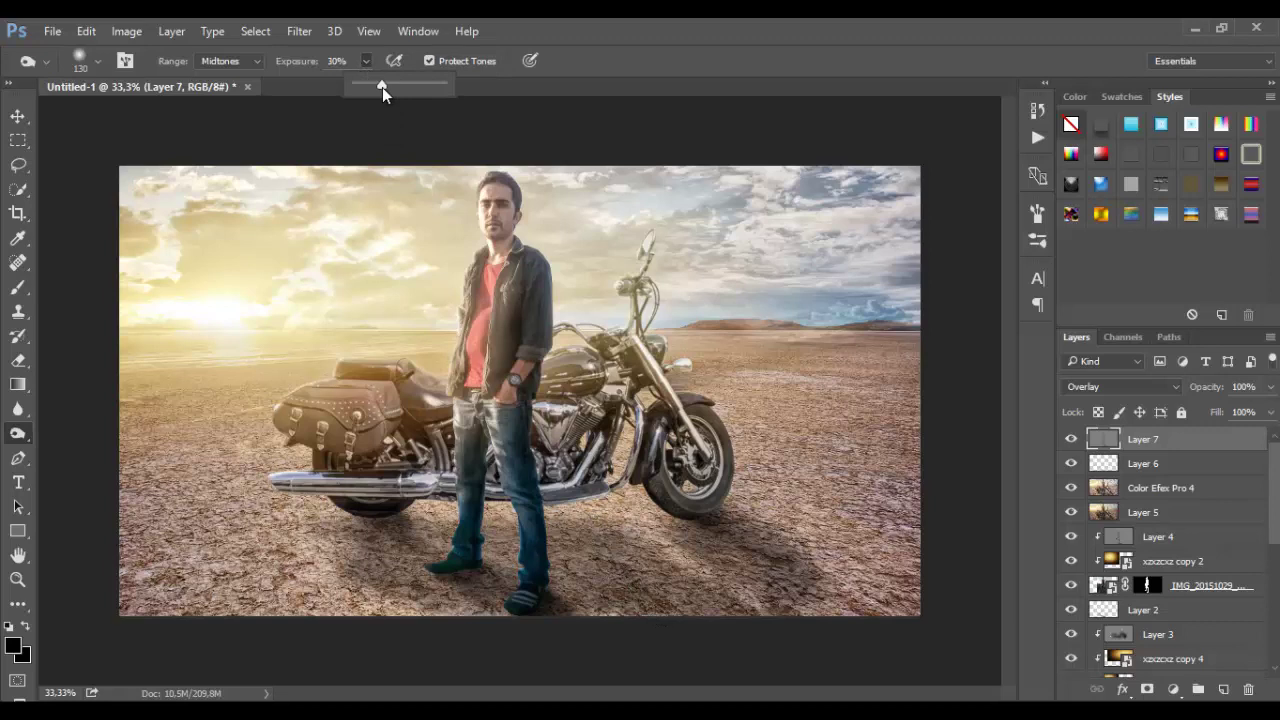
{"action": "left_click", "coordinate": [522, 601]}
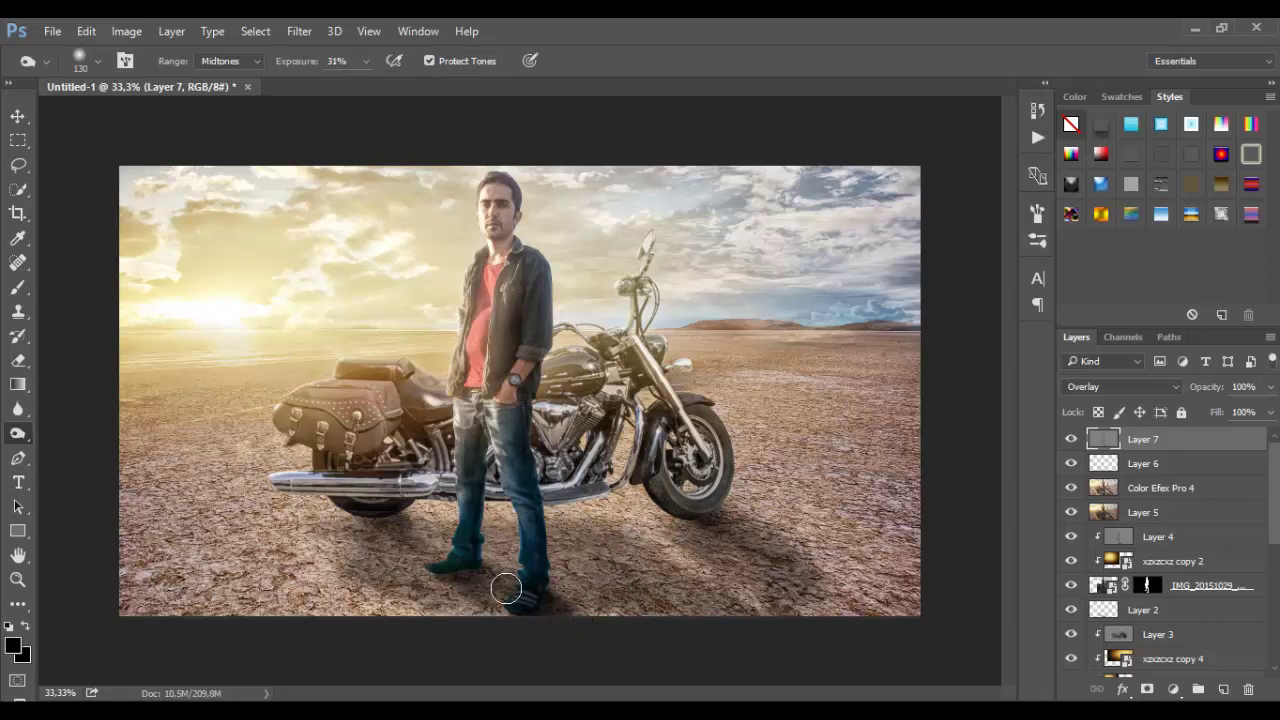
{"action": "left_click_drag", "start_coordinate": [741, 540], "coordinate": [769, 550]}
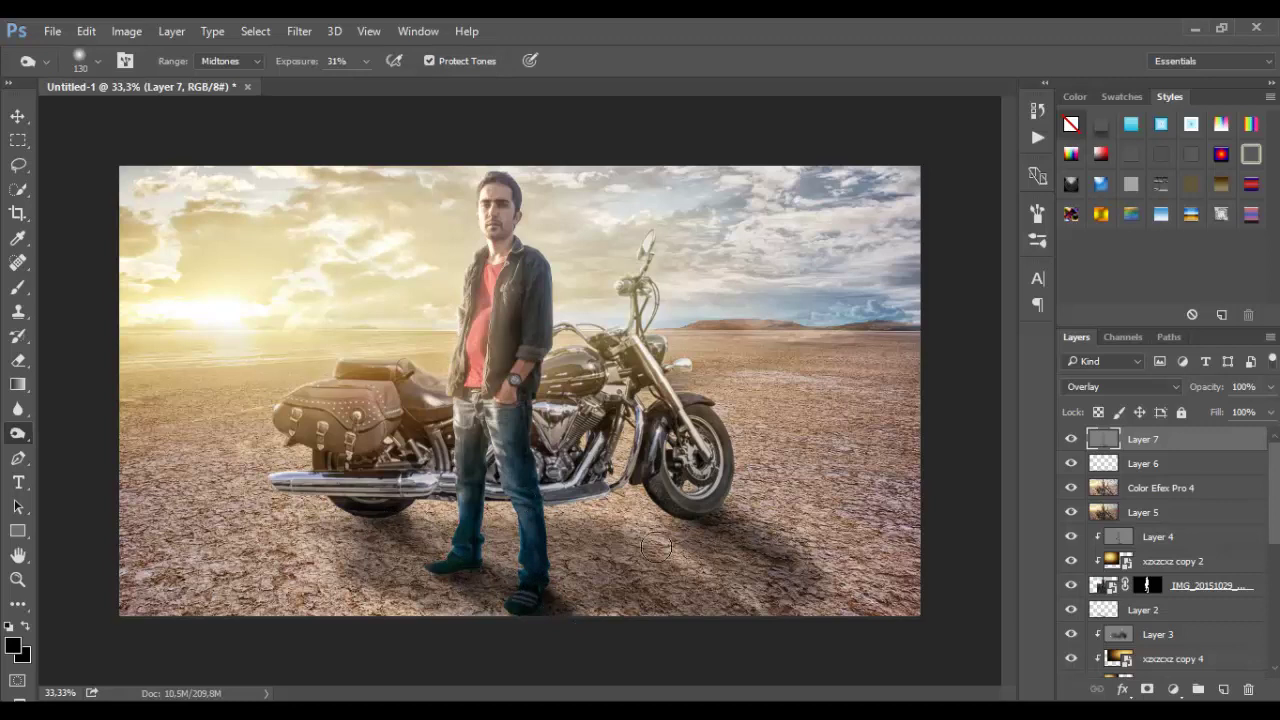
{"action": "left_click", "coordinate": [366, 61]}
{"action": "left_click", "coordinate": [587, 547]}
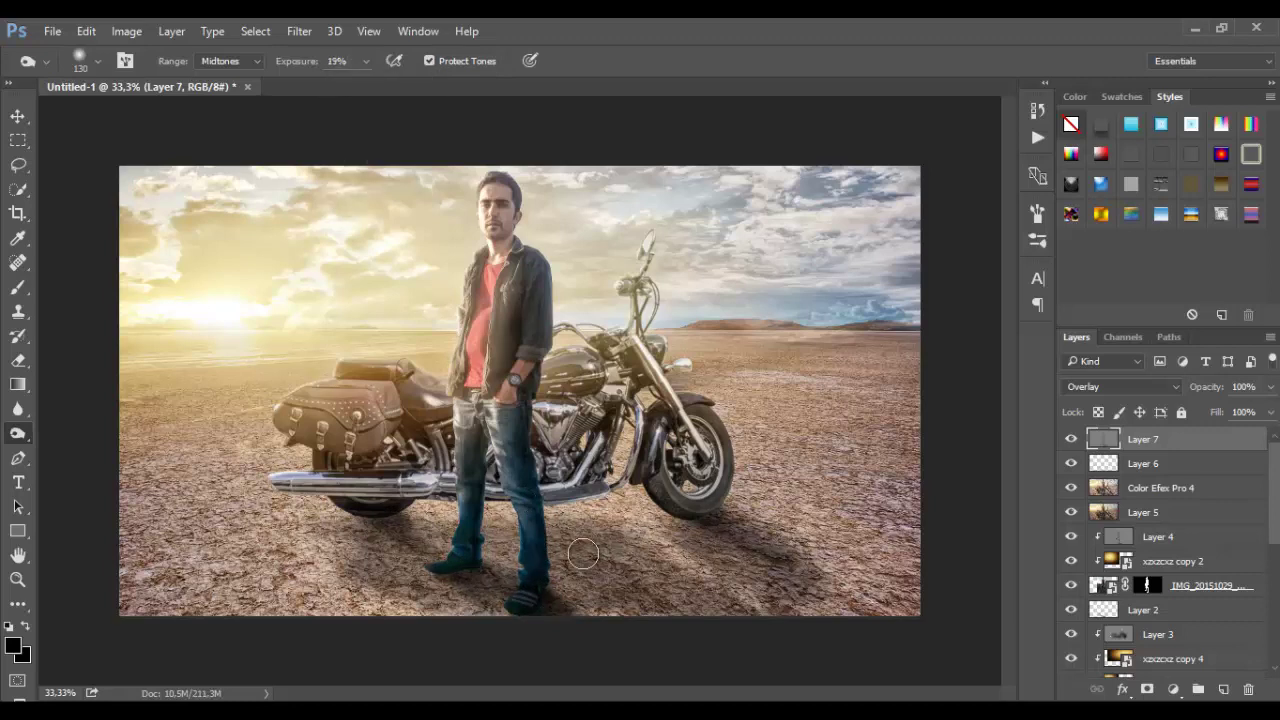
{"action": "left_click_drag", "start_coordinate": [604, 587], "coordinate": [646, 591]}
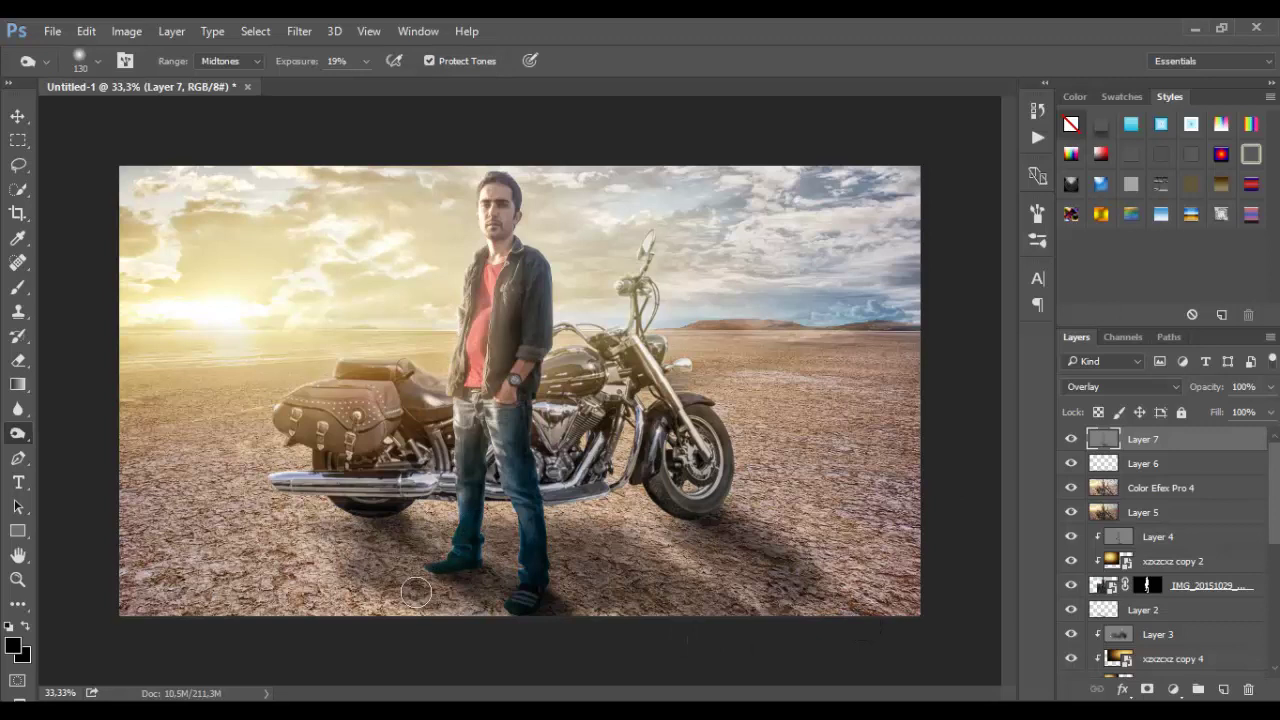
Lower Layer 7's opacity to 67%
{"action": "left_click", "coordinate": [1270, 386]}
{"action": "left_click_drag", "start_coordinate": [1263, 411], "coordinate": [1240, 412]}
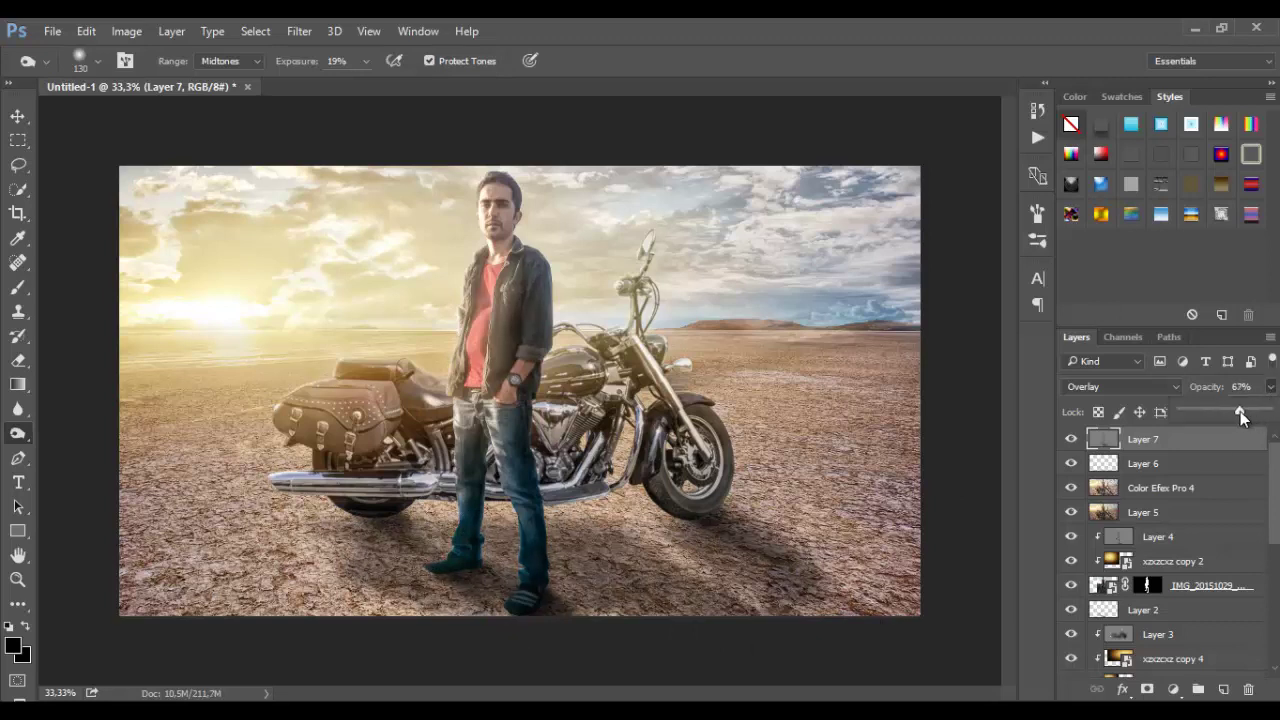
{"action": "left_click", "coordinate": [18, 140]}
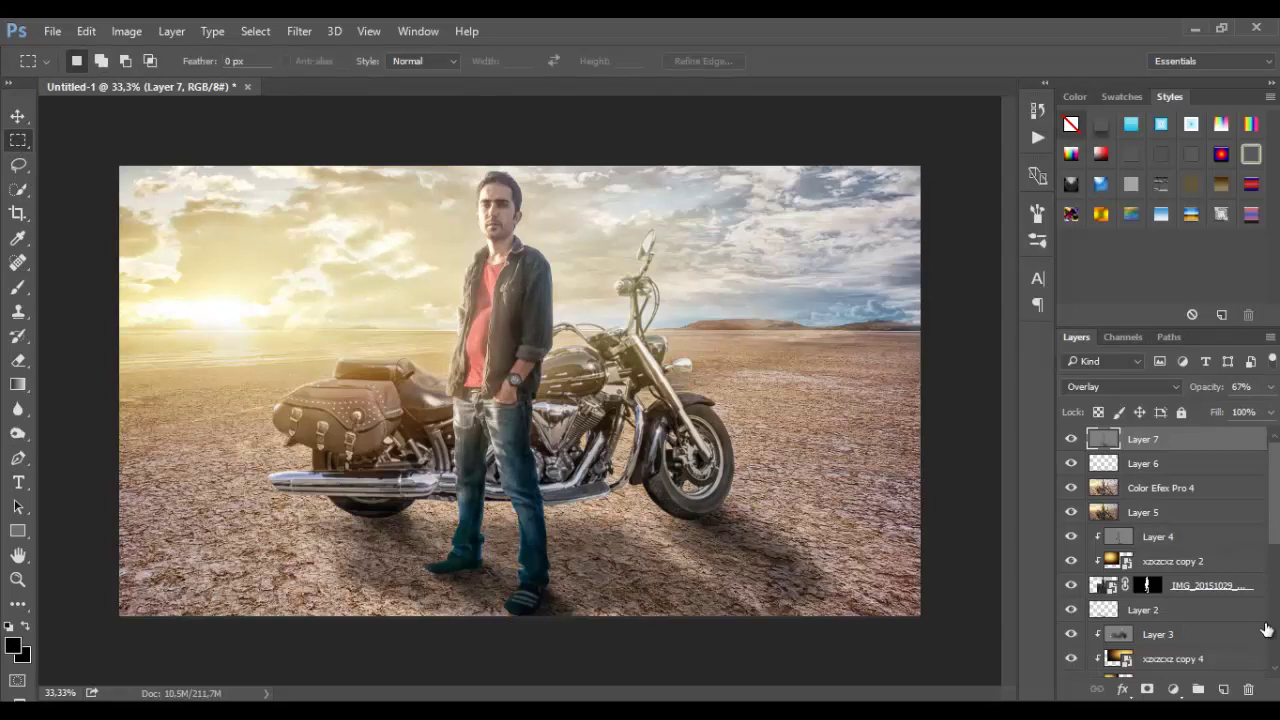
Add a black Solid Color fill layer and target its mask
{"action": "left_click", "coordinate": [1173, 689]}
{"action": "left_click", "coordinate": [1112, 289]}
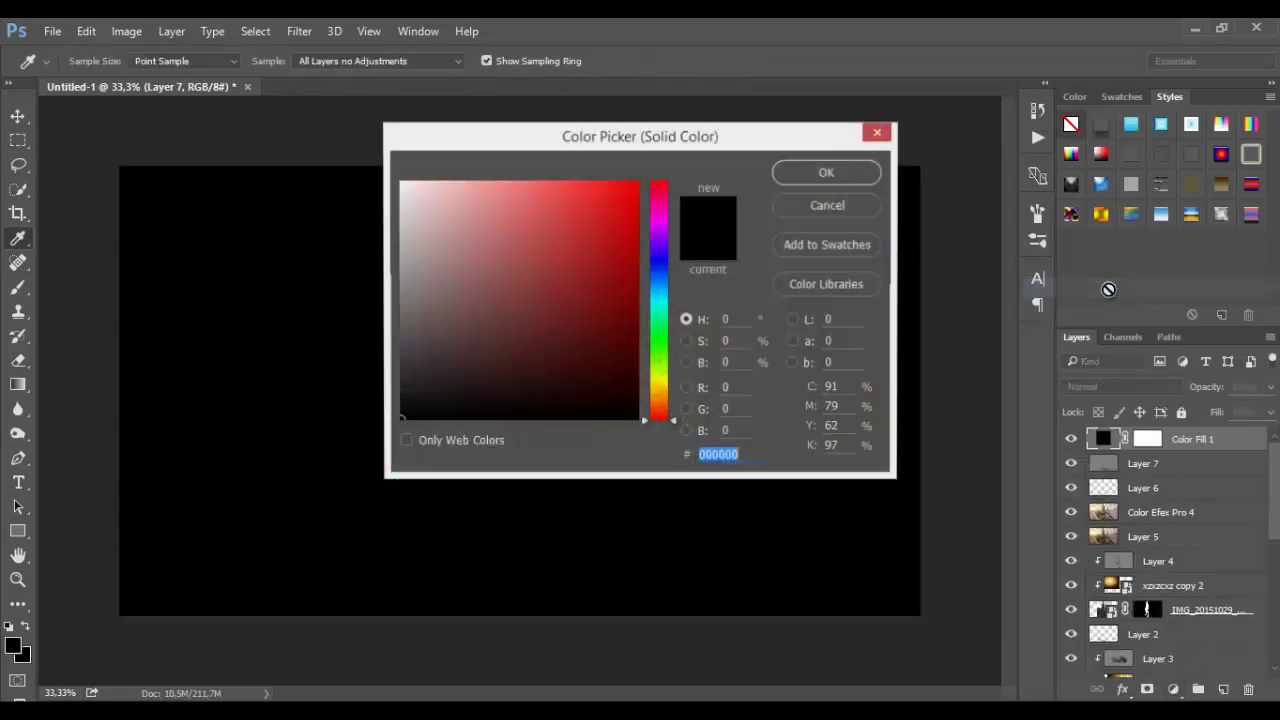
{"action": "left_click", "coordinate": [866, 171]}
{"action": "left_click", "coordinate": [15, 292]}
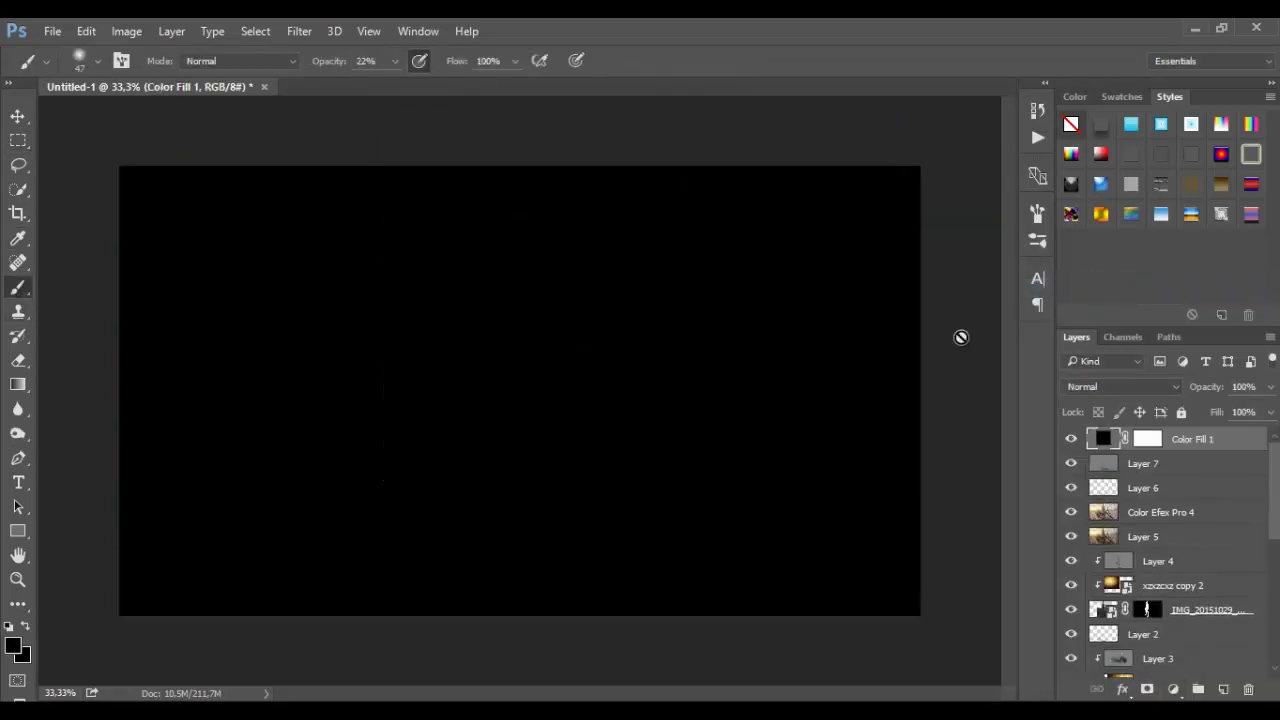
{"action": "left_click", "coordinate": [1143, 440]}
Paint the mask with a soft 1457 px brush to reveal the photo's centre
{"action": "right_click", "coordinate": [388, 406]}
{"action": "left_click", "coordinate": [594, 453]}
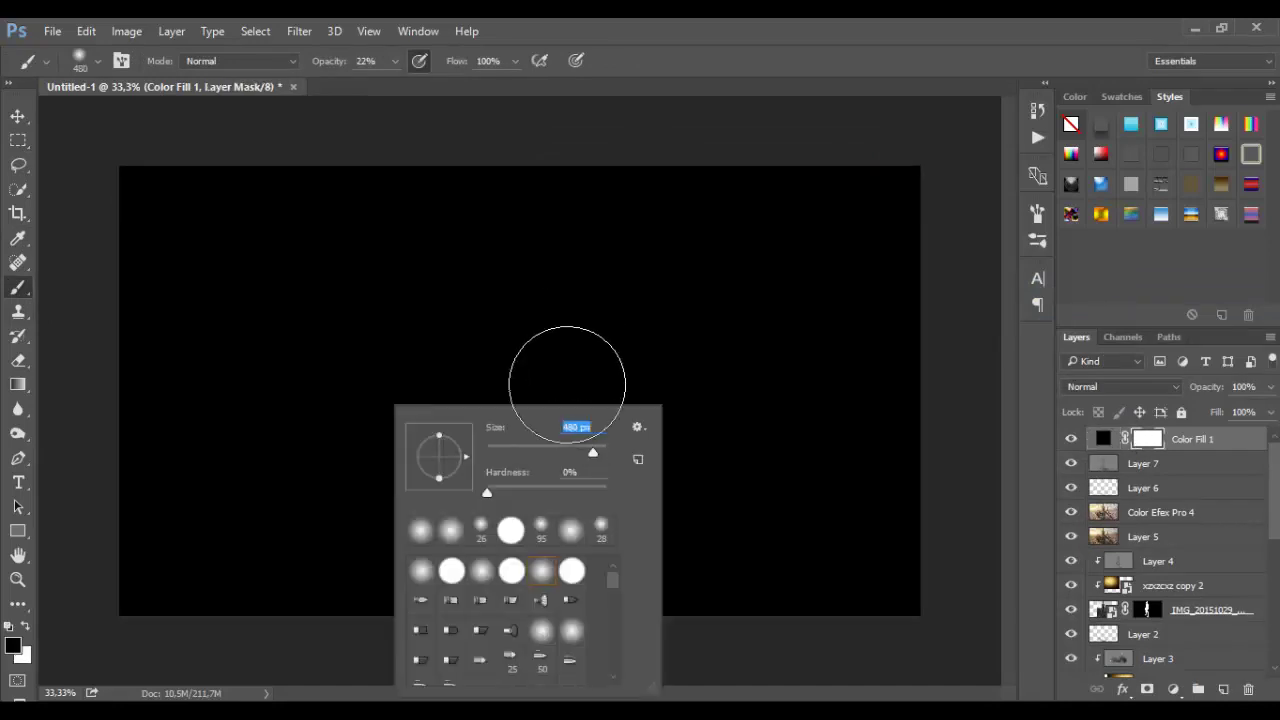
{"action": "left_click_drag", "start_coordinate": [594, 456], "coordinate": [603, 456]}
{"action": "mouse_move", "coordinate": [608, 334]}
{"action": "left_mouse_down"}
{"action": "mouse_move", "coordinate": [514, 280]}
{"action": "mouse_move", "coordinate": [398, 291]}
{"action": "mouse_move", "coordinate": [200, 243]}
{"action": "mouse_move", "coordinate": [466, 214]}
{"action": "mouse_move", "coordinate": [232, 228]}
{"action": "mouse_move", "coordinate": [300, 257]}
{"action": "mouse_move", "coordinate": [363, 386]}
{"action": "left_mouse_up"}
{"action": "key", "text": "j"}
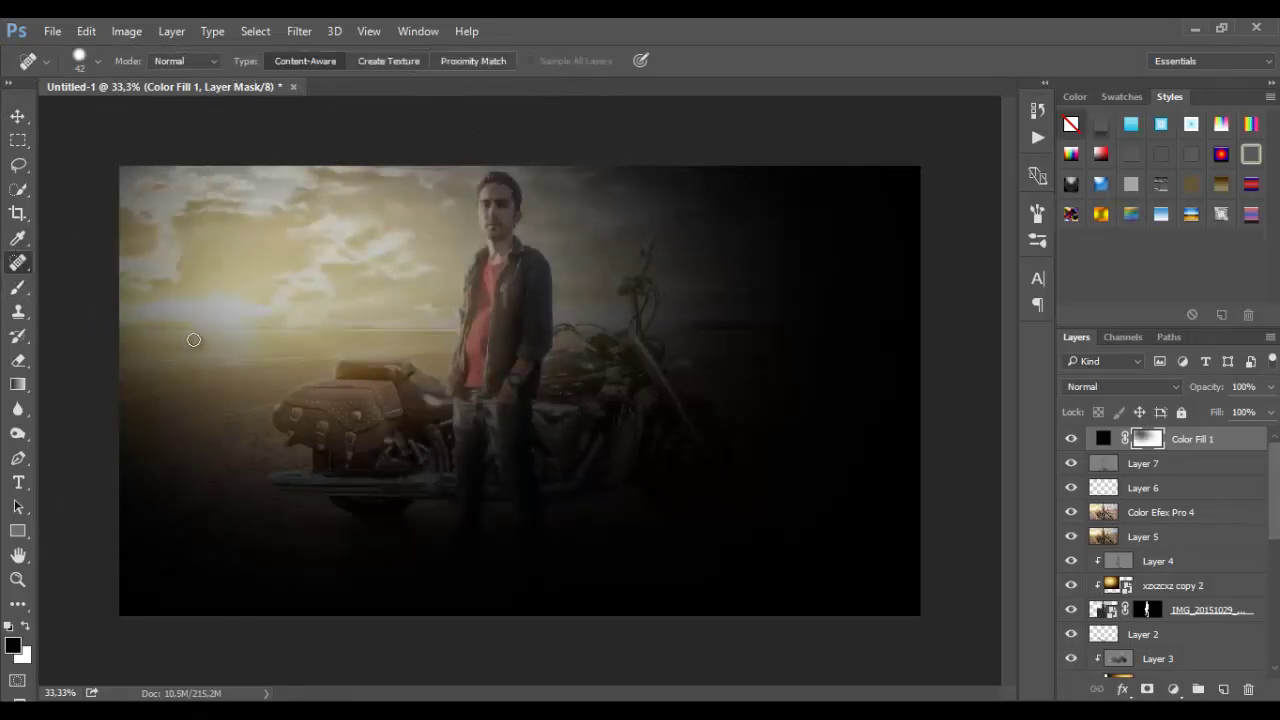
{"action": "right_click", "coordinate": [382, 304]}
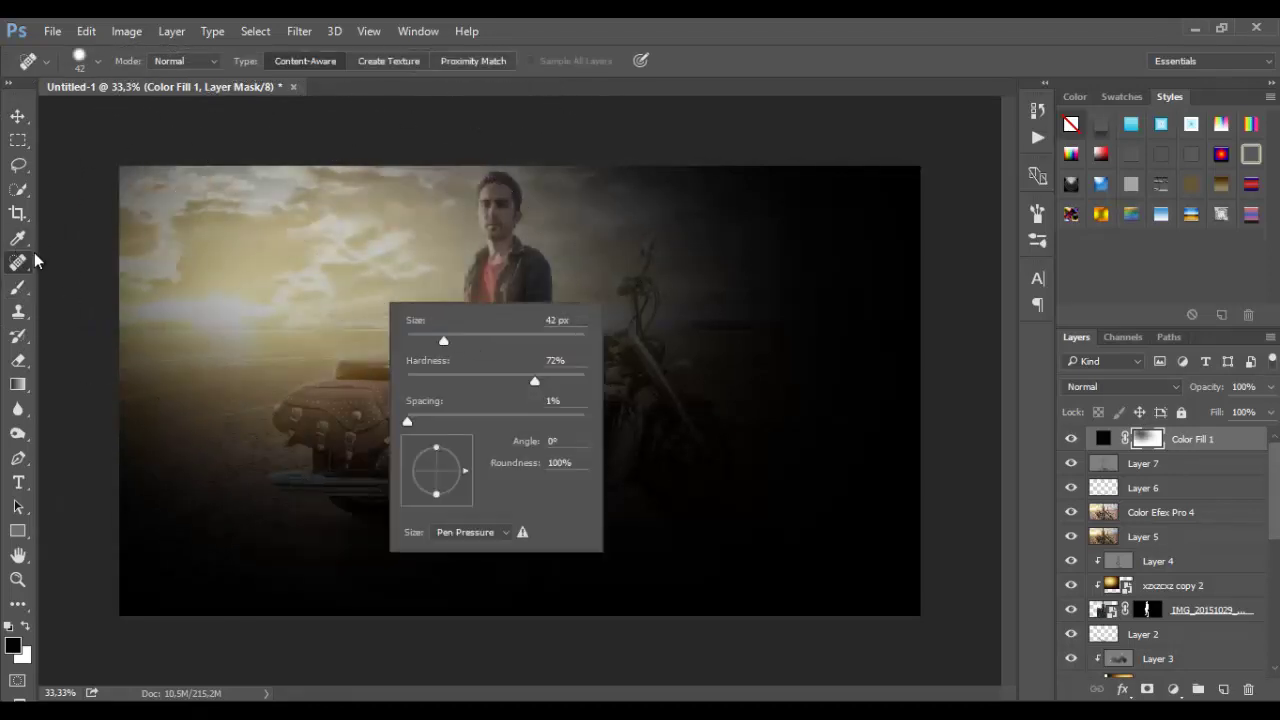
{"action": "left_click", "coordinate": [18, 287]}
Reveal more of the man, motorcycle, ground and sky, then shrink the brush to 401 px
{"action": "mouse_move", "coordinate": [277, 257]}
{"action": "left_mouse_down"}
{"action": "mouse_move", "coordinate": [271, 314]}
{"action": "mouse_move", "coordinate": [429, 429]}
{"action": "mouse_move", "coordinate": [632, 276]}
{"action": "mouse_move", "coordinate": [651, 171]}
{"action": "mouse_move", "coordinate": [271, 343]}
{"action": "mouse_move", "coordinate": [429, 386]}
{"action": "mouse_move", "coordinate": [711, 352]}
{"action": "left_mouse_up"}
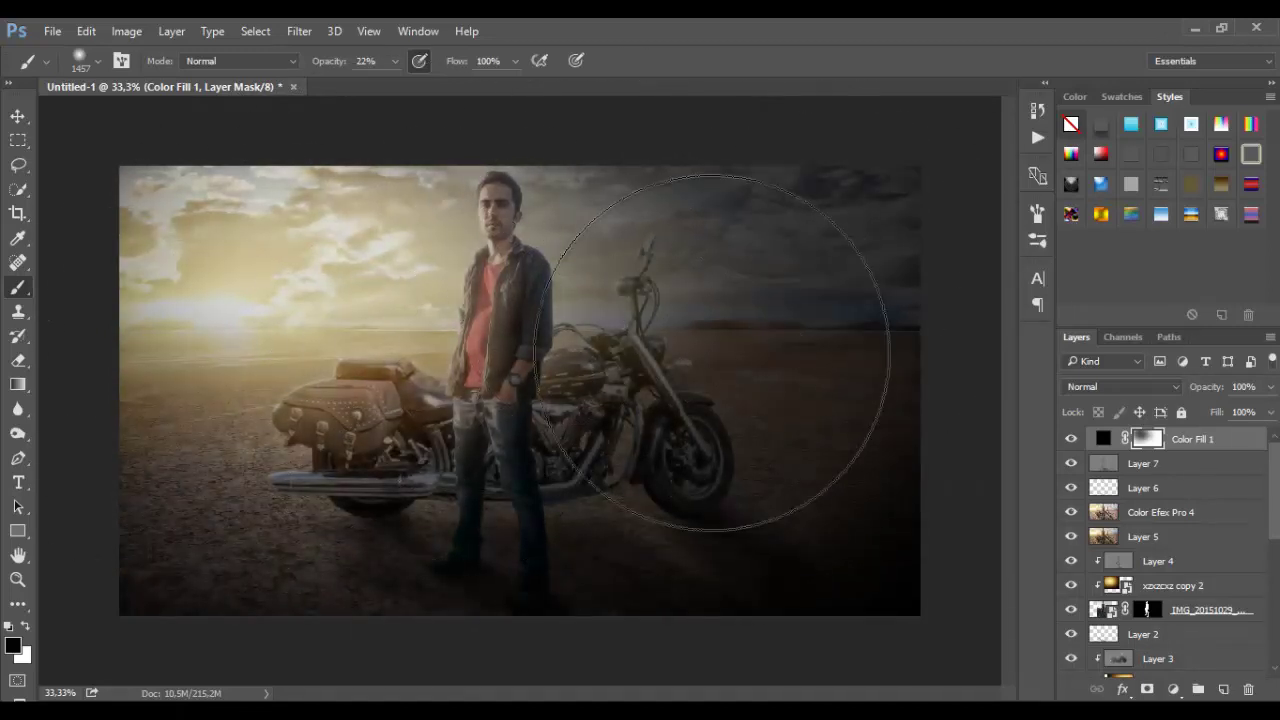
{"action": "left_click_drag", "start_coordinate": [460, 248], "coordinate": [565, 248]}
{"action": "mouse_move", "coordinate": [470, 248]}
{"action": "left_mouse_down"}
{"action": "mouse_move", "coordinate": [704, 244]}
{"action": "mouse_move", "coordinate": [771, 114]}
{"action": "mouse_move", "coordinate": [143, 171]}
{"action": "left_mouse_up"}
{"action": "mouse_move", "coordinate": [114, 343]}
{"action": "left_mouse_down"}
{"action": "mouse_move", "coordinate": [165, 514]}
{"action": "mouse_move", "coordinate": [692, 357]}
{"action": "mouse_move", "coordinate": [929, 329]}
{"action": "mouse_move", "coordinate": [1014, 371]}
{"action": "left_mouse_up"}
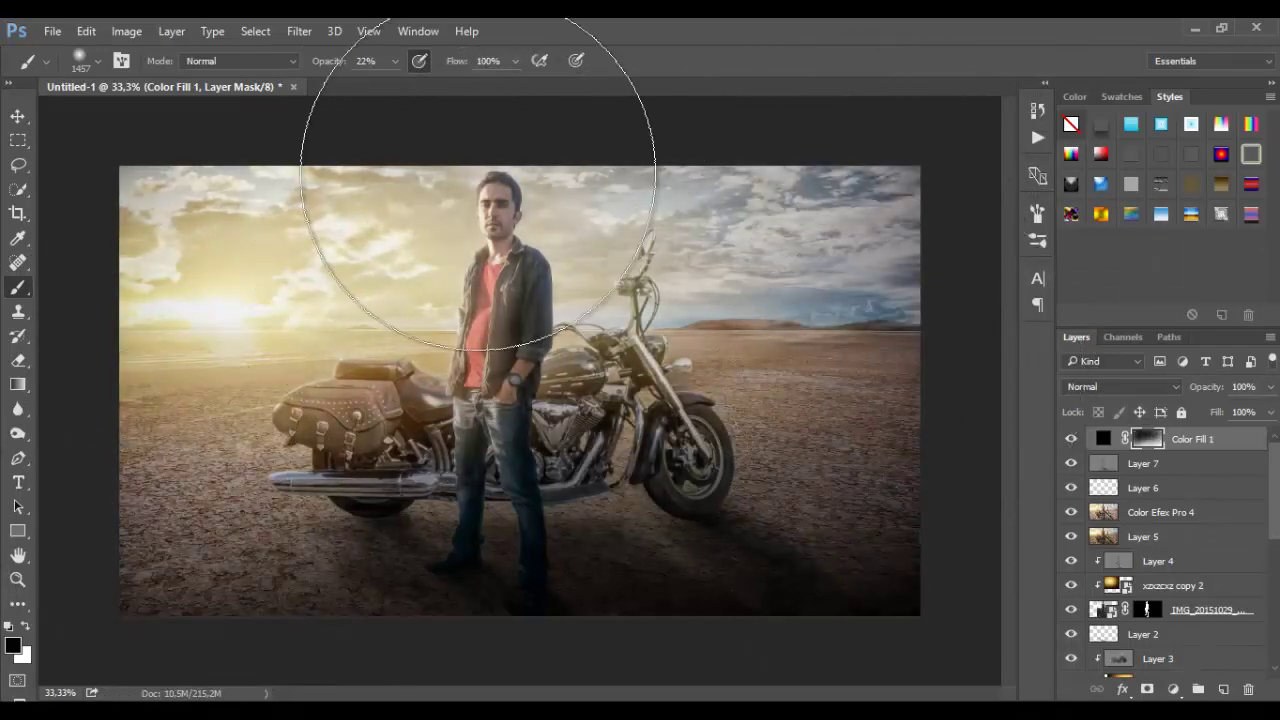
{"action": "mouse_move", "coordinate": [478, 183]}
{"action": "left_mouse_down"}
{"action": "mouse_move", "coordinate": [420, 229]}
{"action": "mouse_move", "coordinate": [157, 214]}
{"action": "mouse_move", "coordinate": [214, 286]}
{"action": "mouse_move", "coordinate": [591, 320]}
{"action": "mouse_move", "coordinate": [700, 286]}
{"action": "mouse_move", "coordinate": [543, 257]}
{"action": "mouse_move", "coordinate": [855, 350]}
{"action": "mouse_move", "coordinate": [729, 200]}
{"action": "mouse_move", "coordinate": [500, 271]}
{"action": "mouse_move", "coordinate": [329, 200]}
{"action": "mouse_move", "coordinate": [603, 315]}
{"action": "mouse_move", "coordinate": [814, 200]}
{"action": "mouse_move", "coordinate": [380, 271]}
{"action": "mouse_move", "coordinate": [606, 294]}
{"action": "mouse_move", "coordinate": [243, 543]}
{"action": "left_mouse_up"}
{"action": "right_click", "coordinate": [545, 277]}
{"action": "key", "text": "Return"}
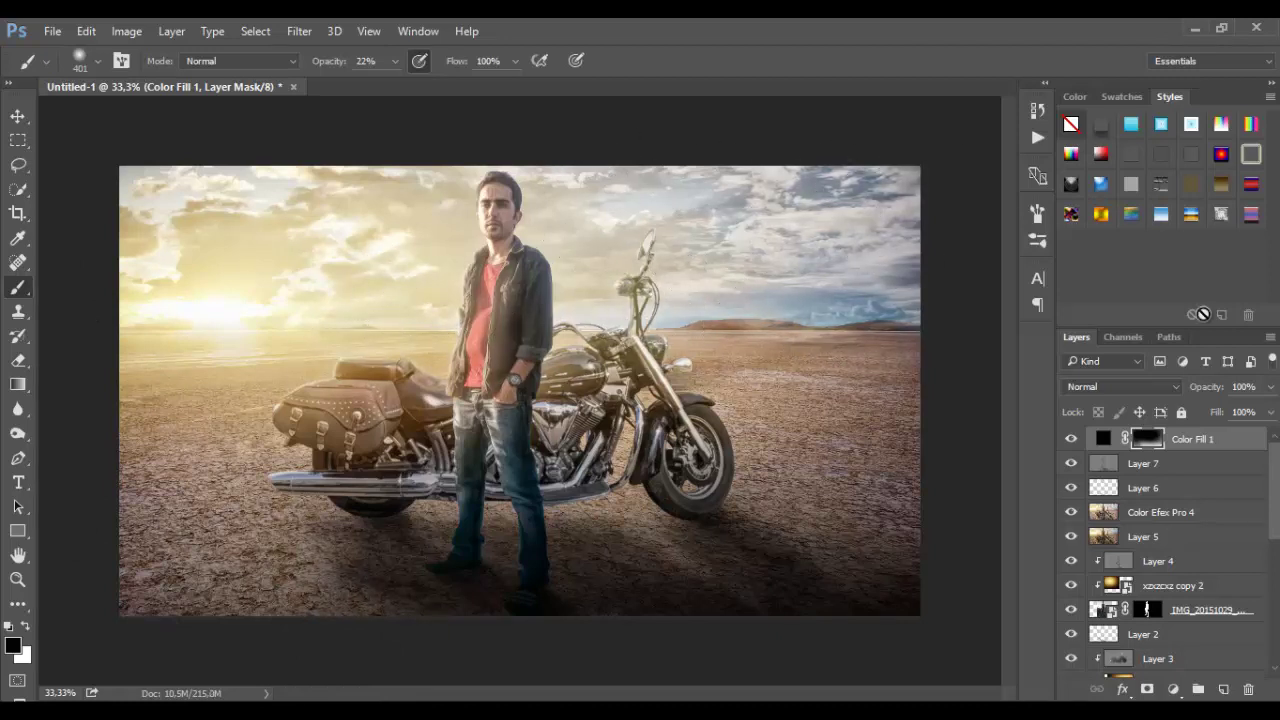
Lower the Color Fill 1 opacity and toggle its visibility to compare the vignette
{"action": "left_click", "coordinate": [1271, 386]}
{"action": "left_click_drag", "start_coordinate": [1266, 411], "coordinate": [1238, 413]}
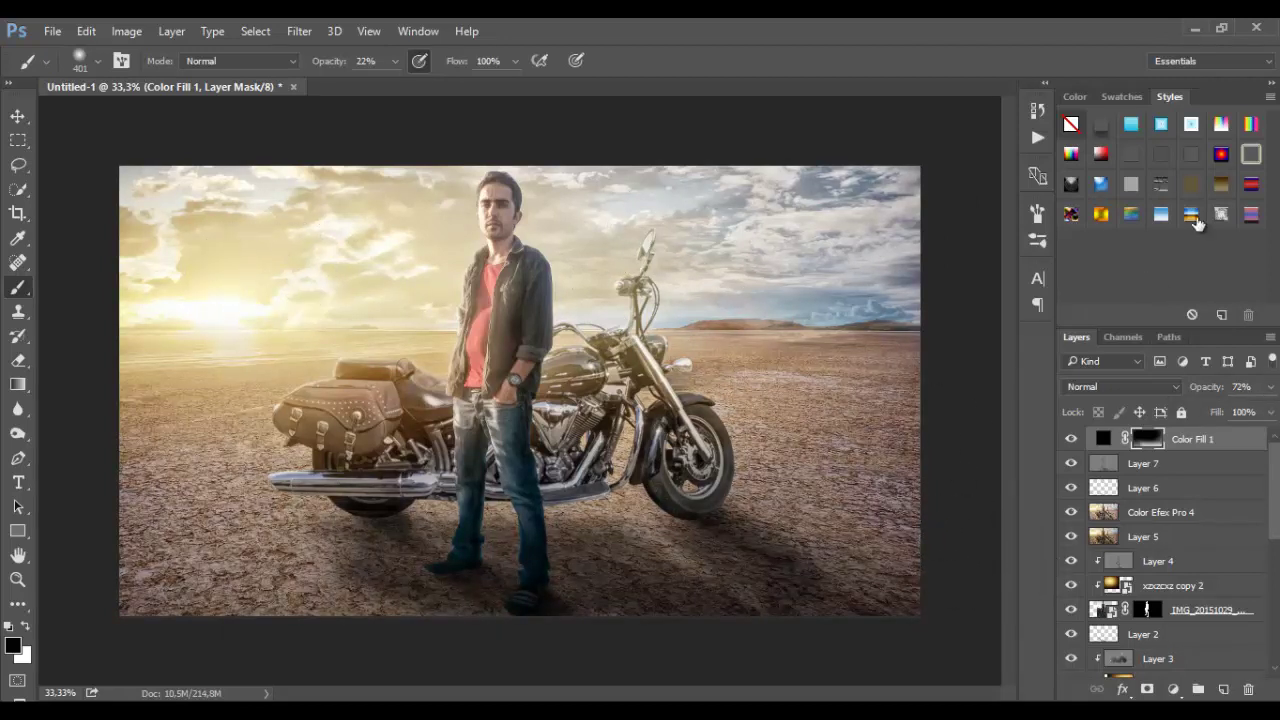
{"action": "left_click", "coordinate": [1071, 439]}
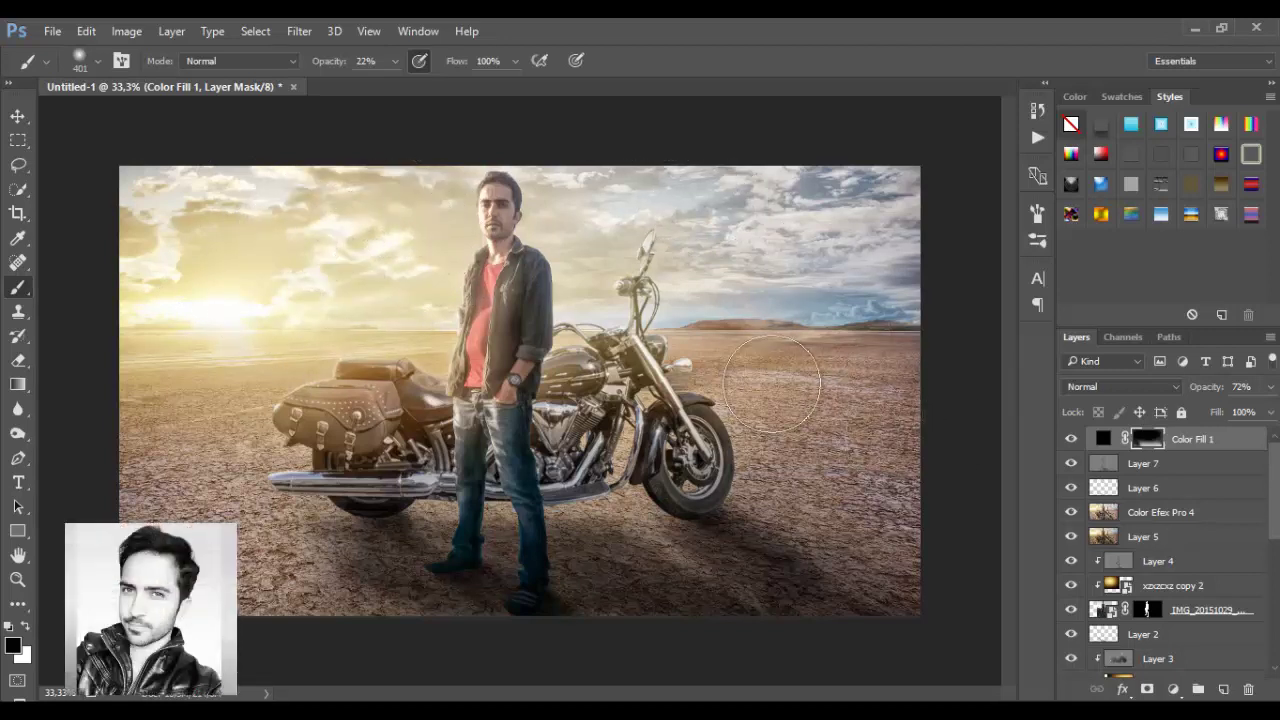
{"action": "left_click", "coordinate": [1071, 439]}
{"action": "left_click", "coordinate": [1071, 439]}
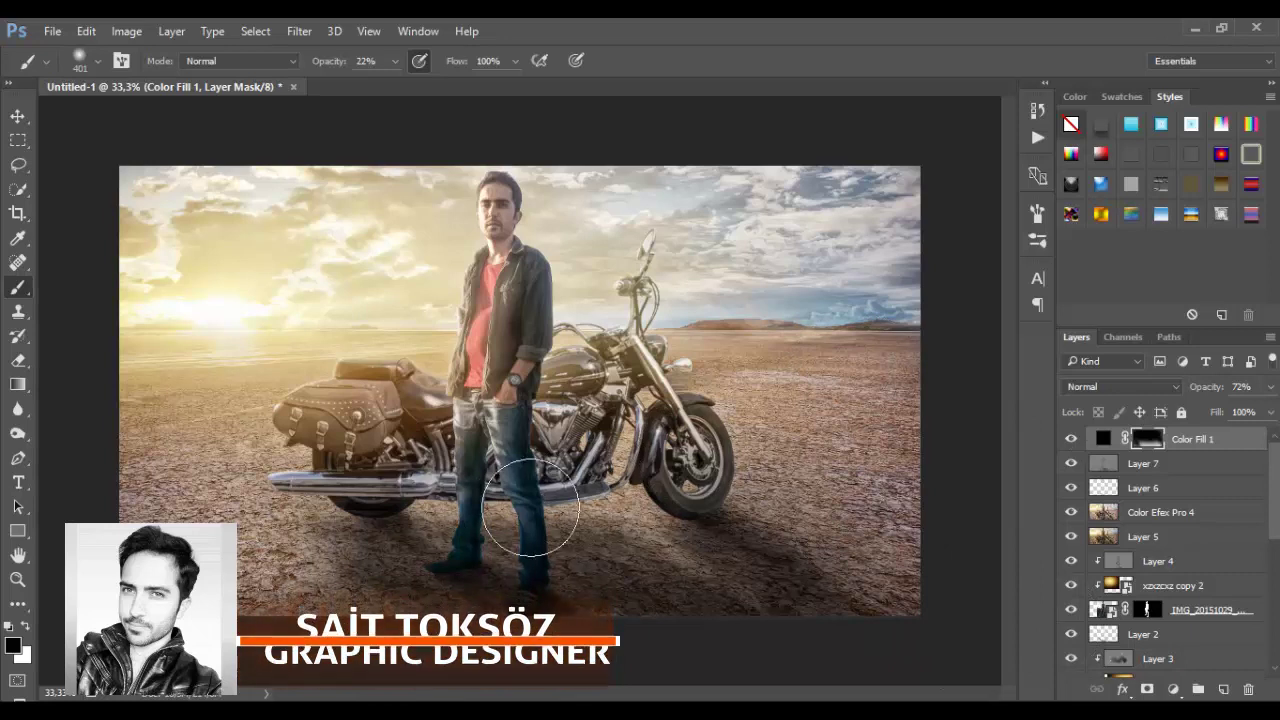
Readjust the vignette opacity to 59% and zoom the view to Fit Screen
{"action": "left_click", "coordinate": [18, 140]}
{"action": "left_click", "coordinate": [90, 140]}
{"action": "left_click", "coordinate": [1270, 387]}
{"action": "left_click_drag", "start_coordinate": [1243, 411], "coordinate": [1236, 414]}
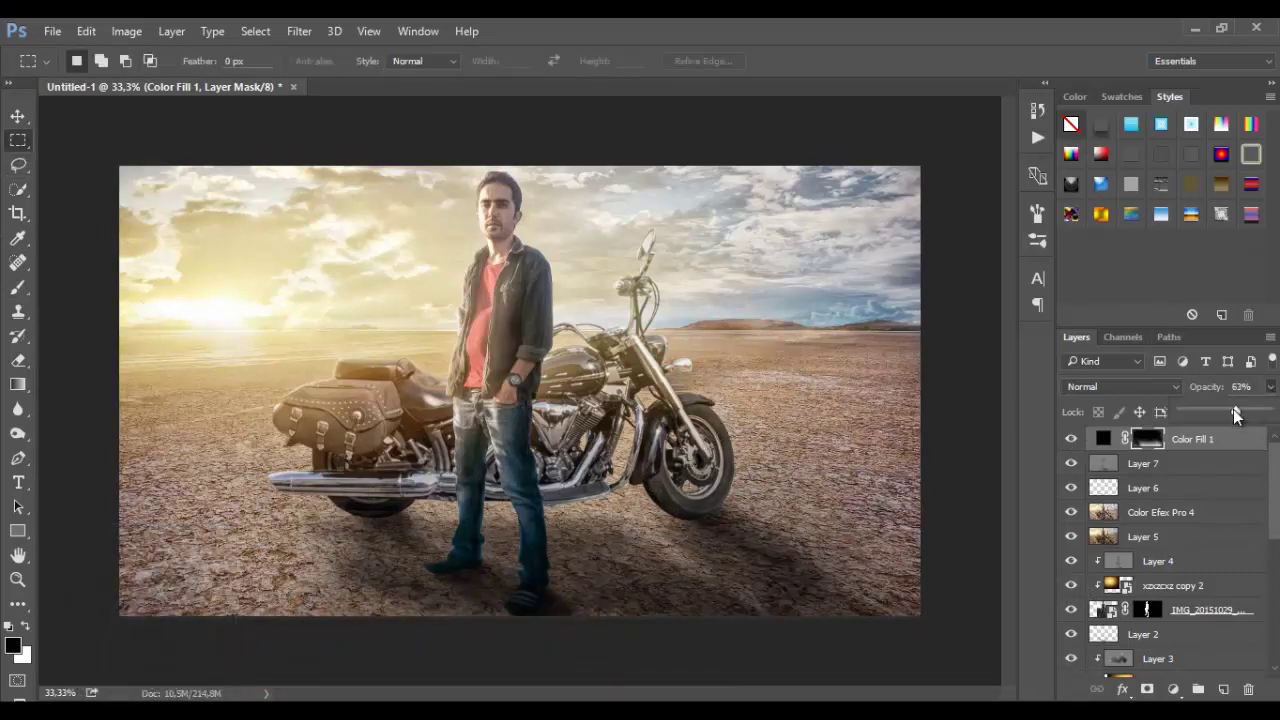
{"action": "left_click", "coordinate": [22, 172]}
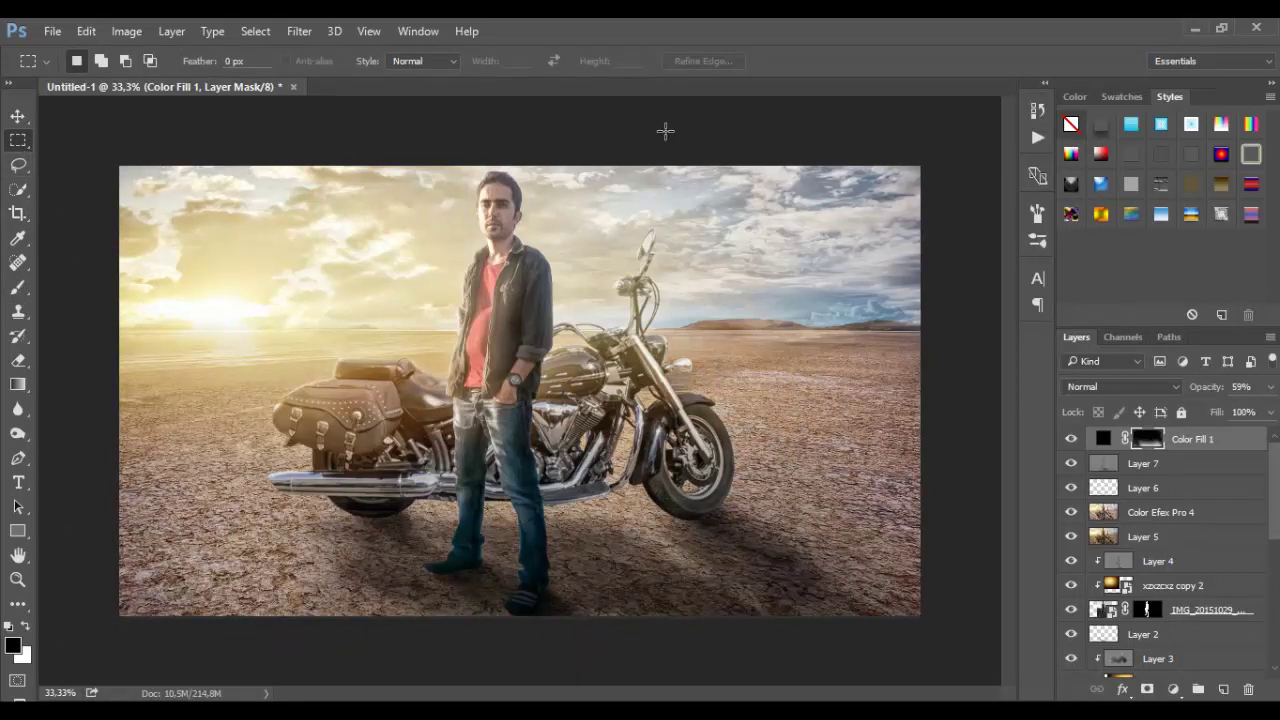
{"action": "left_click", "coordinate": [18, 582]}
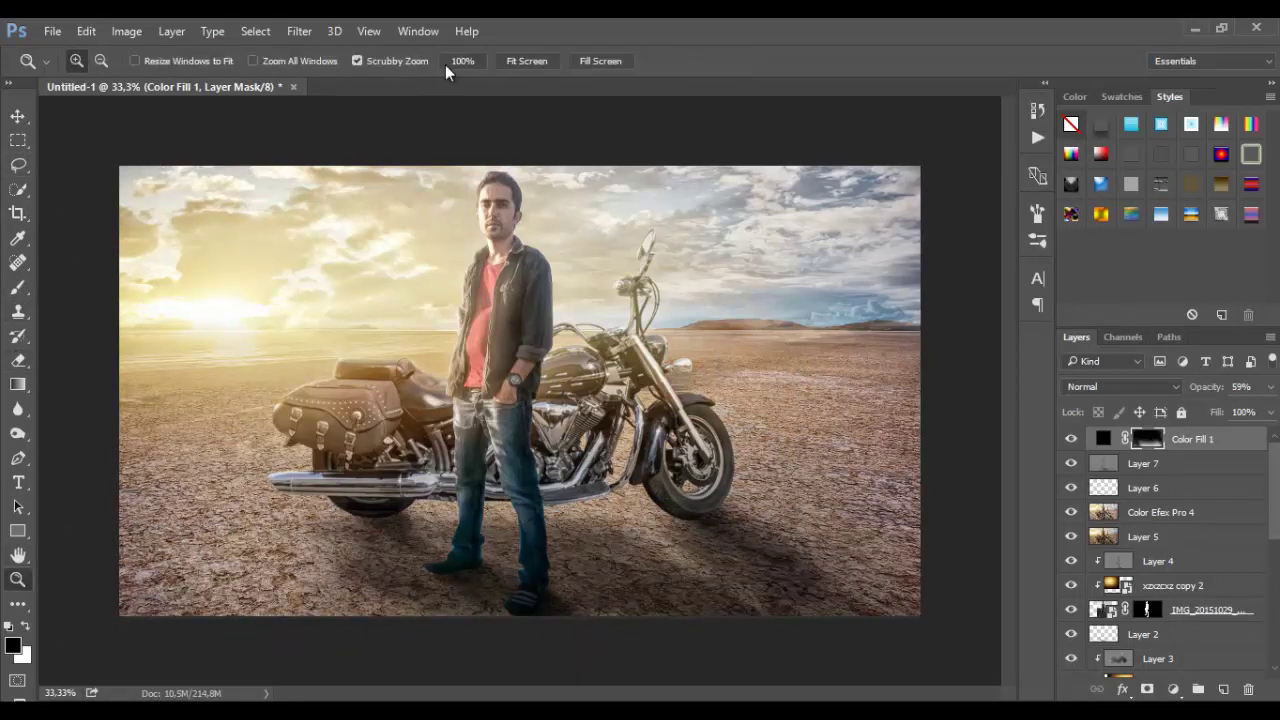
{"action": "left_click", "coordinate": [516, 61]}
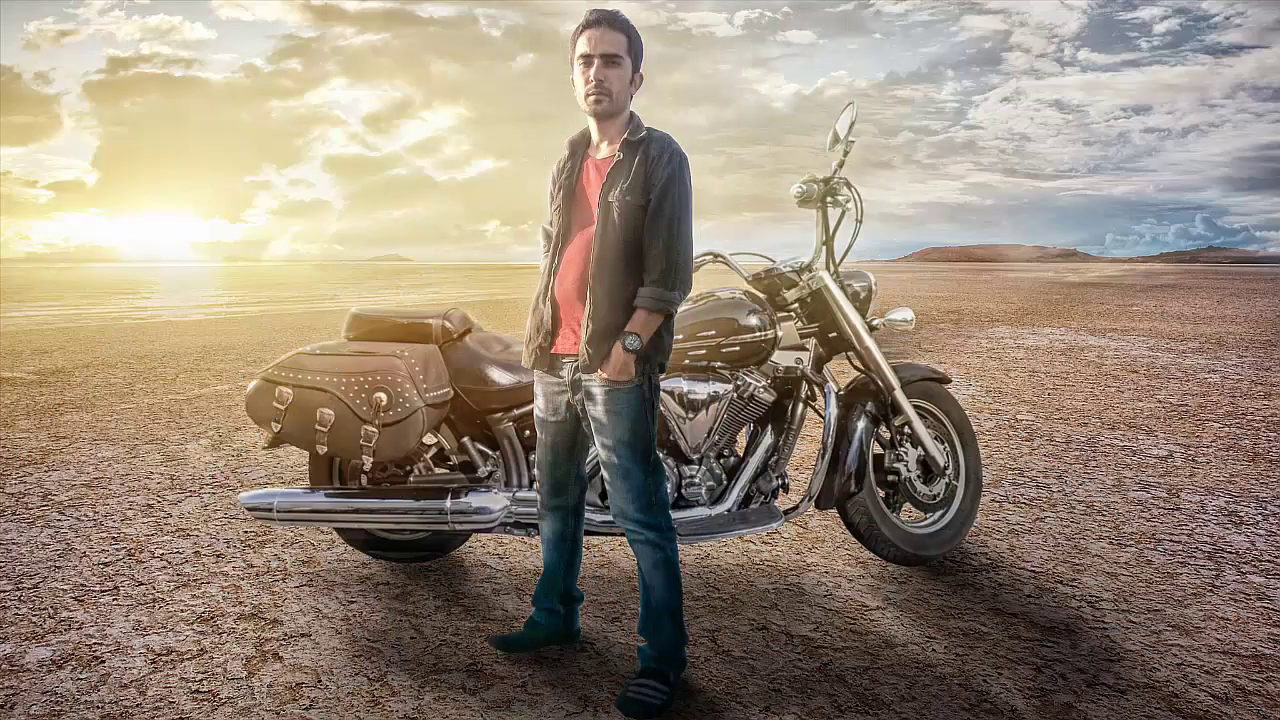